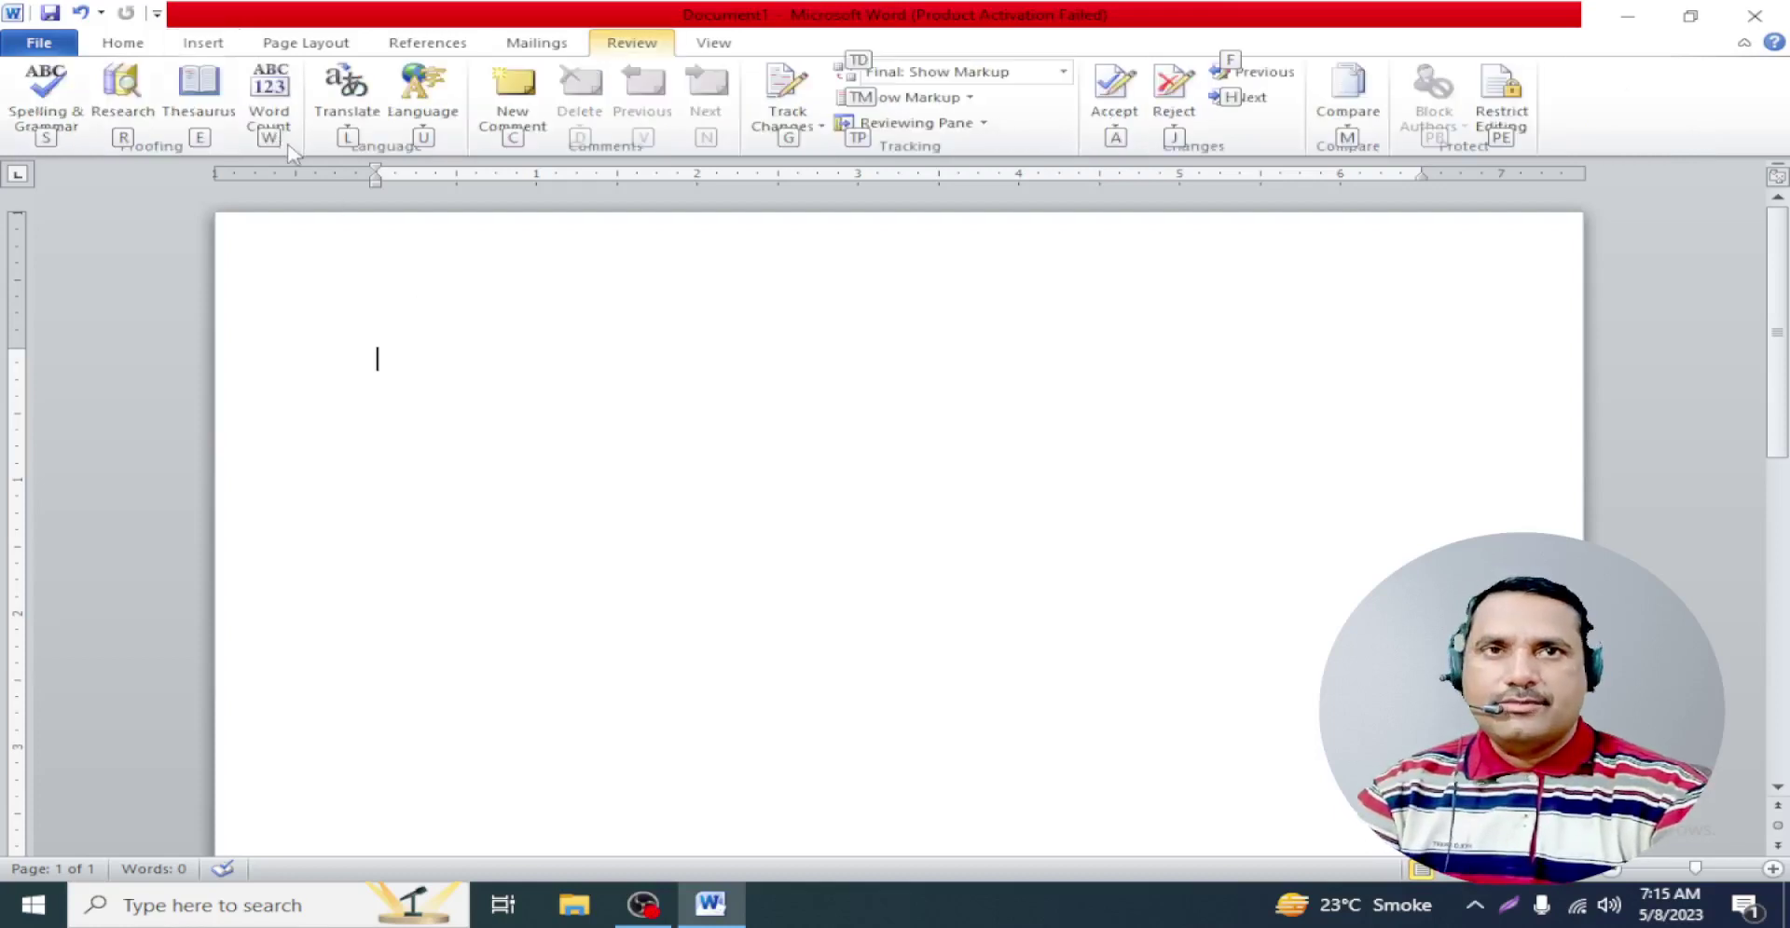
# Browse the Shapes gallery on the Insert ribbon, then close it without adding a shape
pyautogui.click(203, 42)
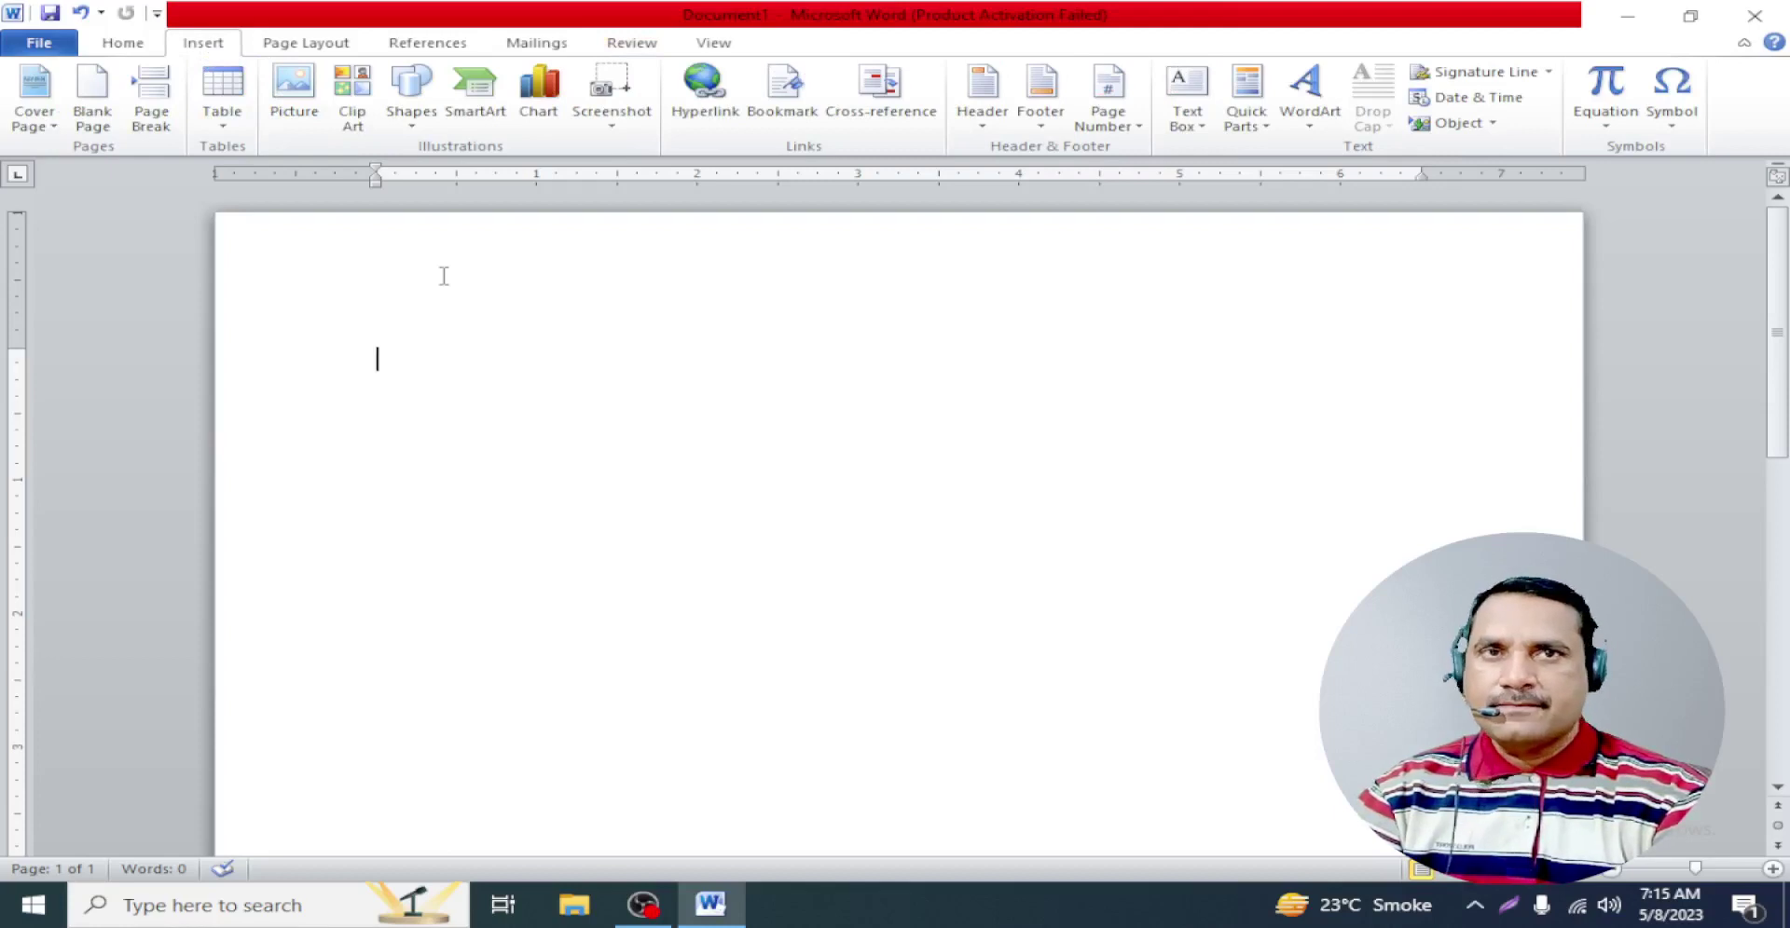
pyautogui.click(407, 130)
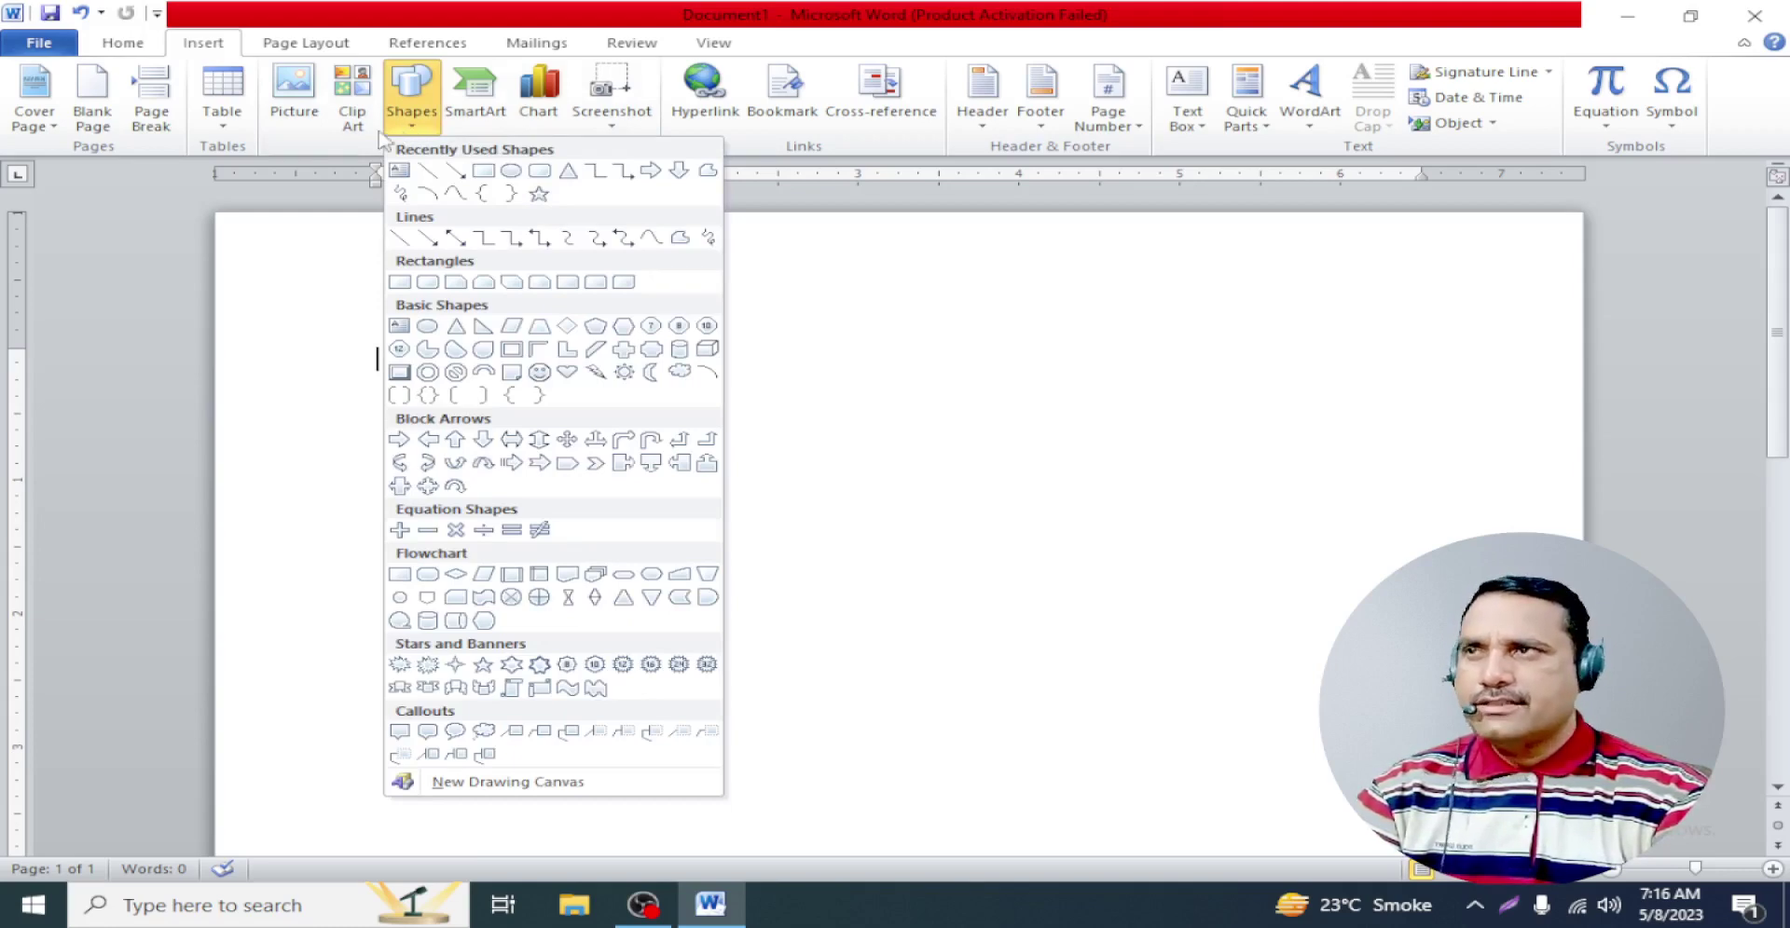
pyautogui.click(328, 275)
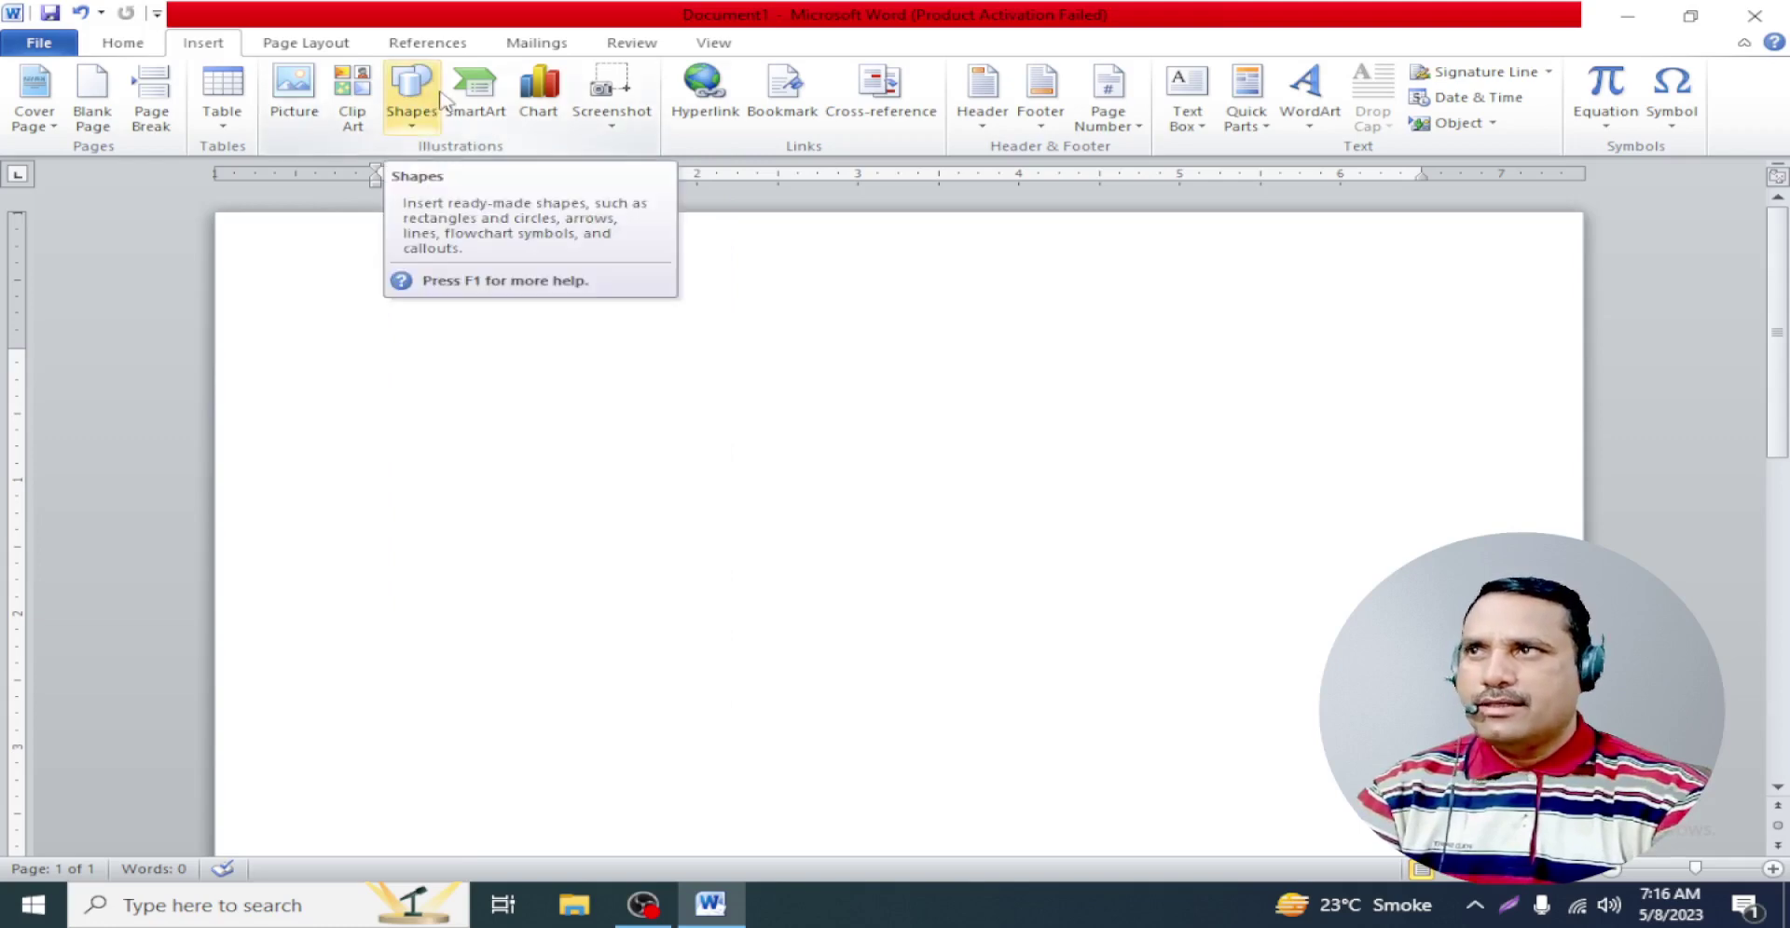
pyautogui.click(223, 130)
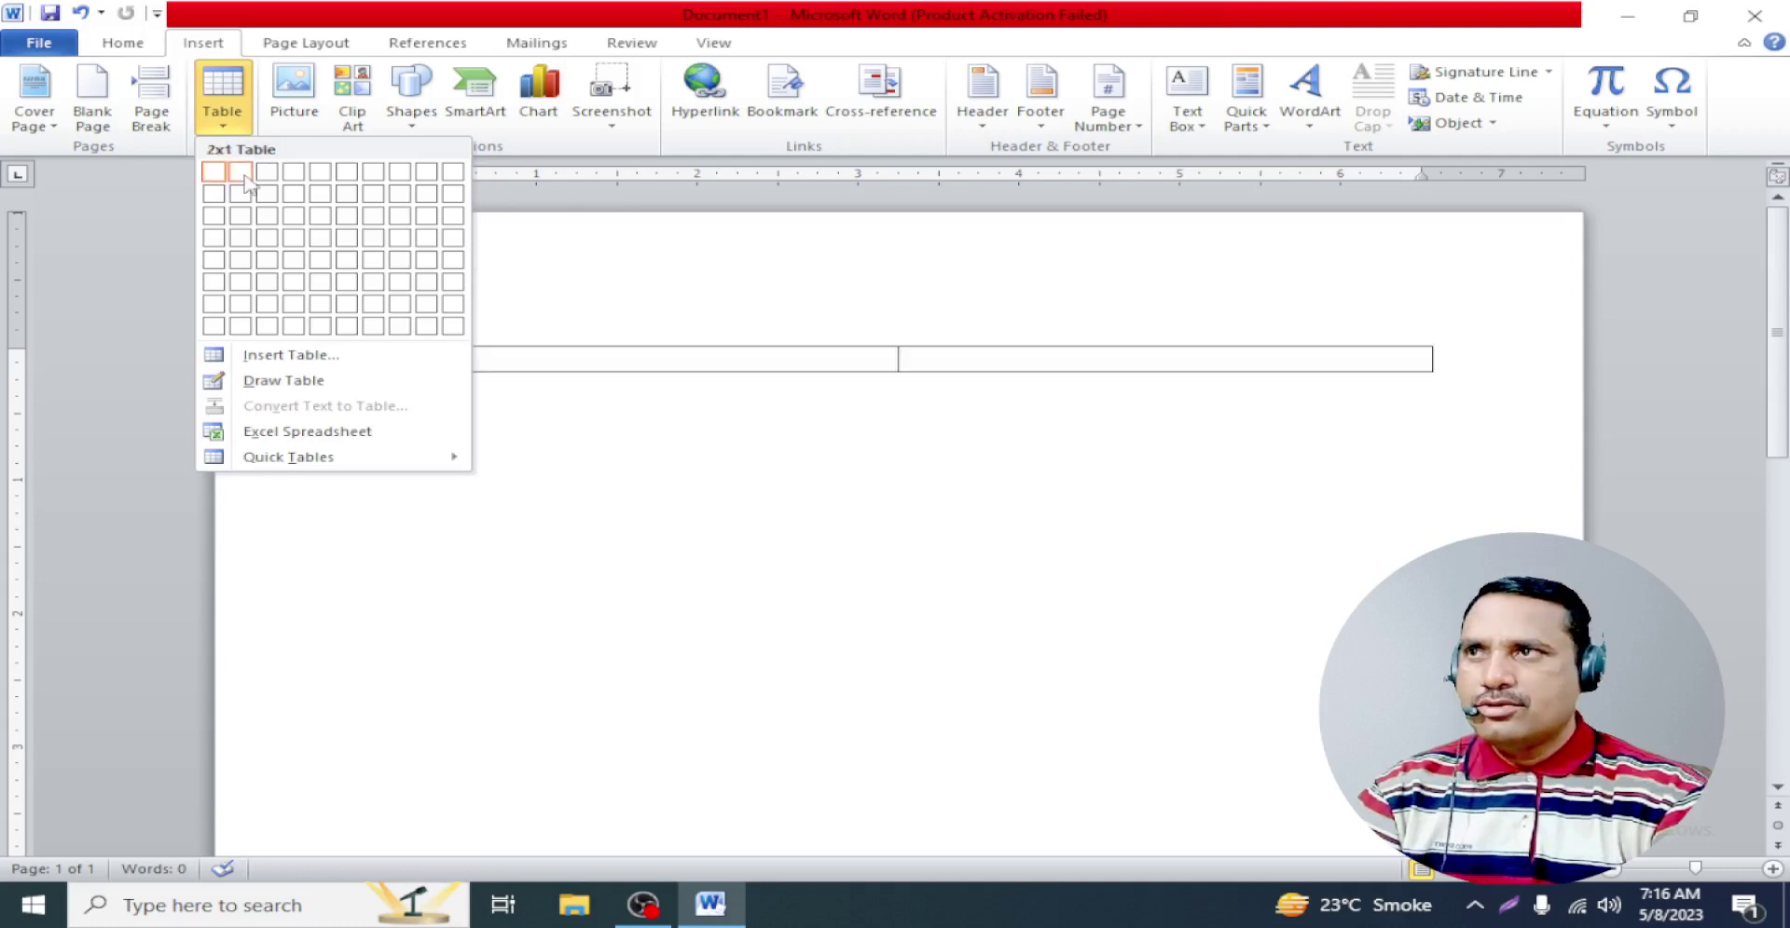
pyautogui.click(320, 173)
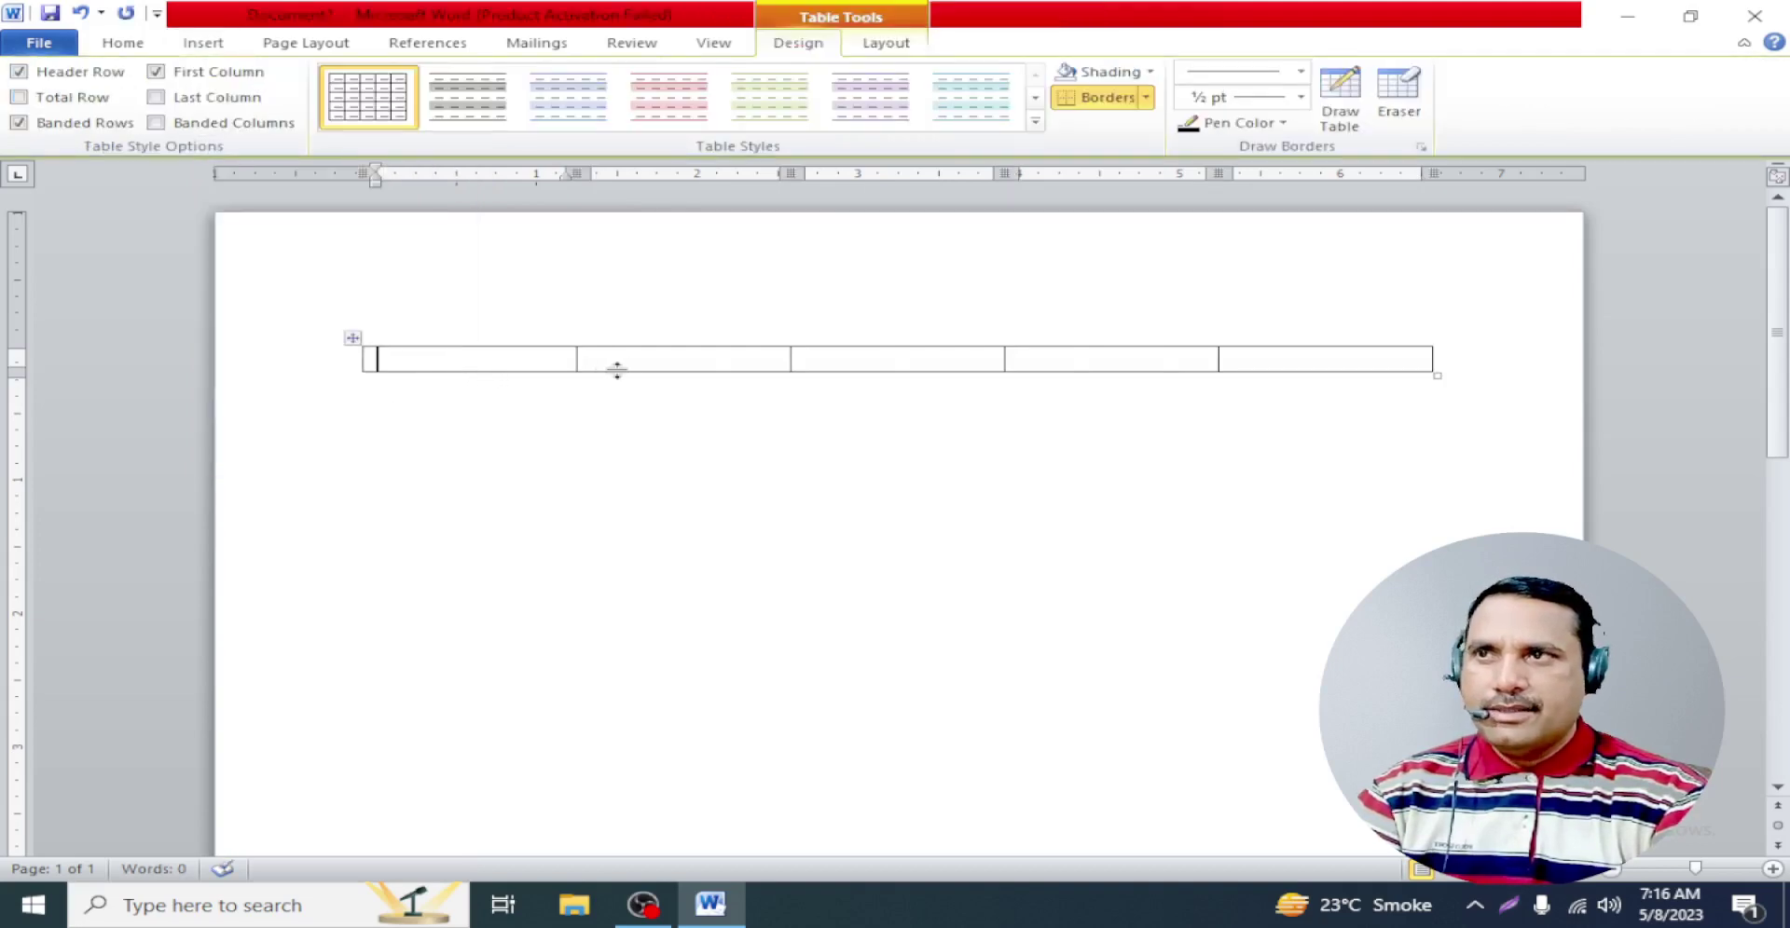
pyautogui.click(906, 364)
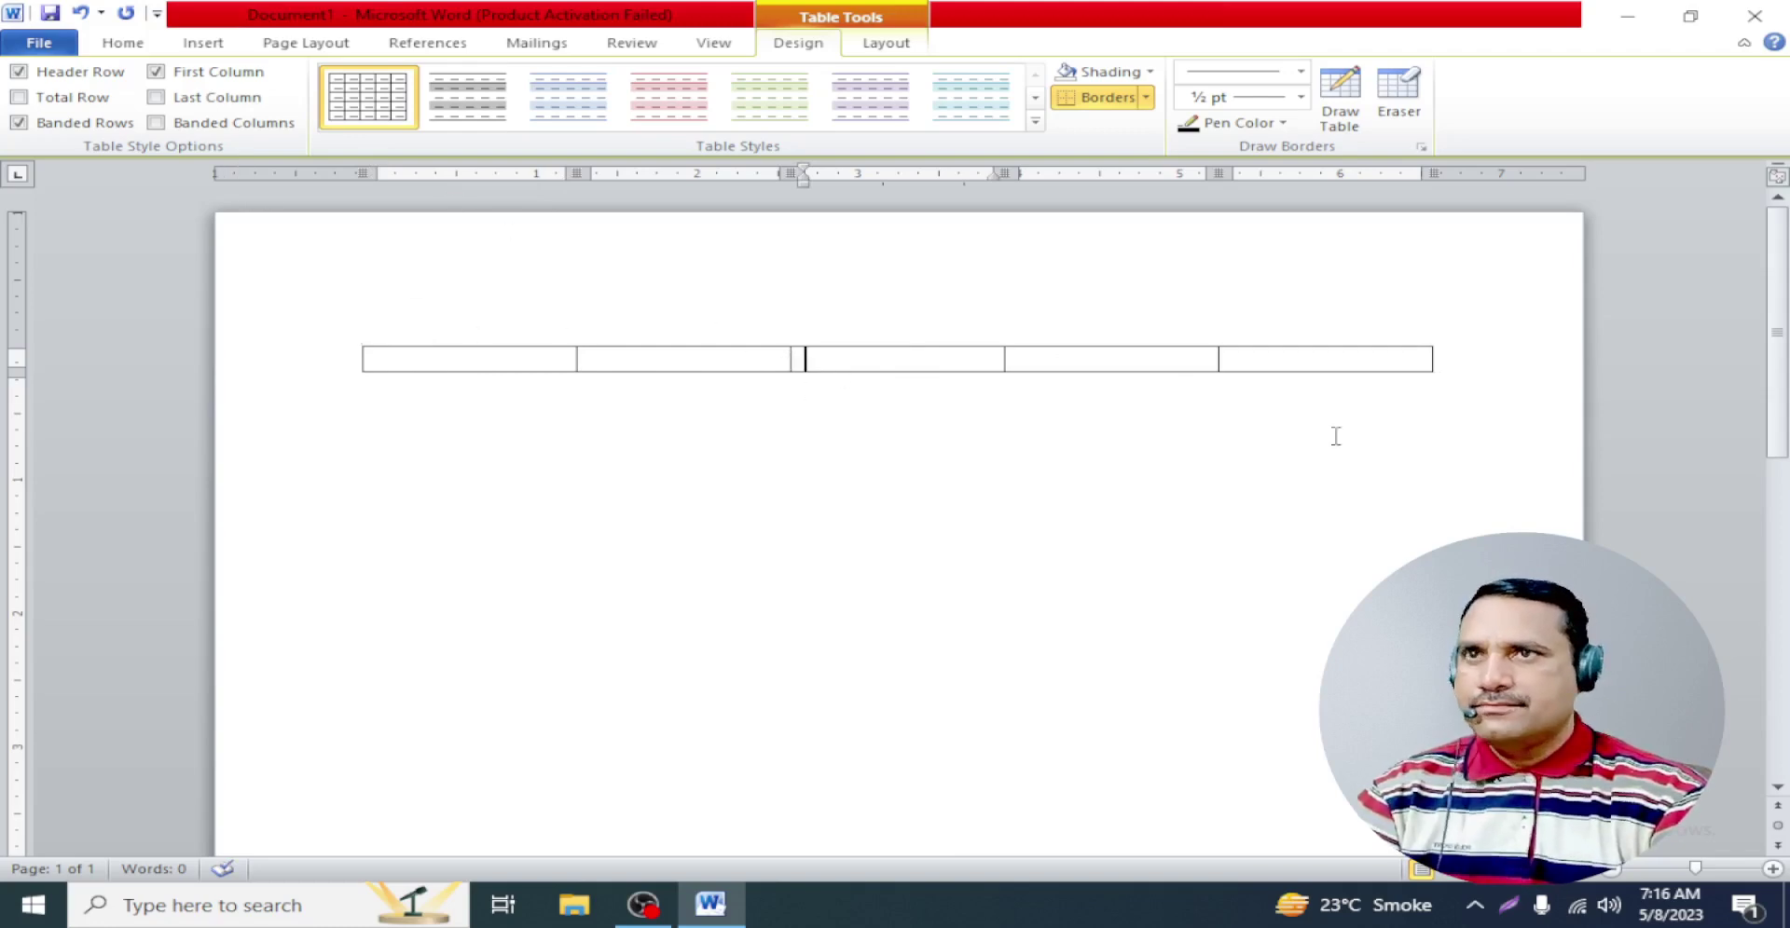
pyautogui.hotkey('ctrl', 'a')
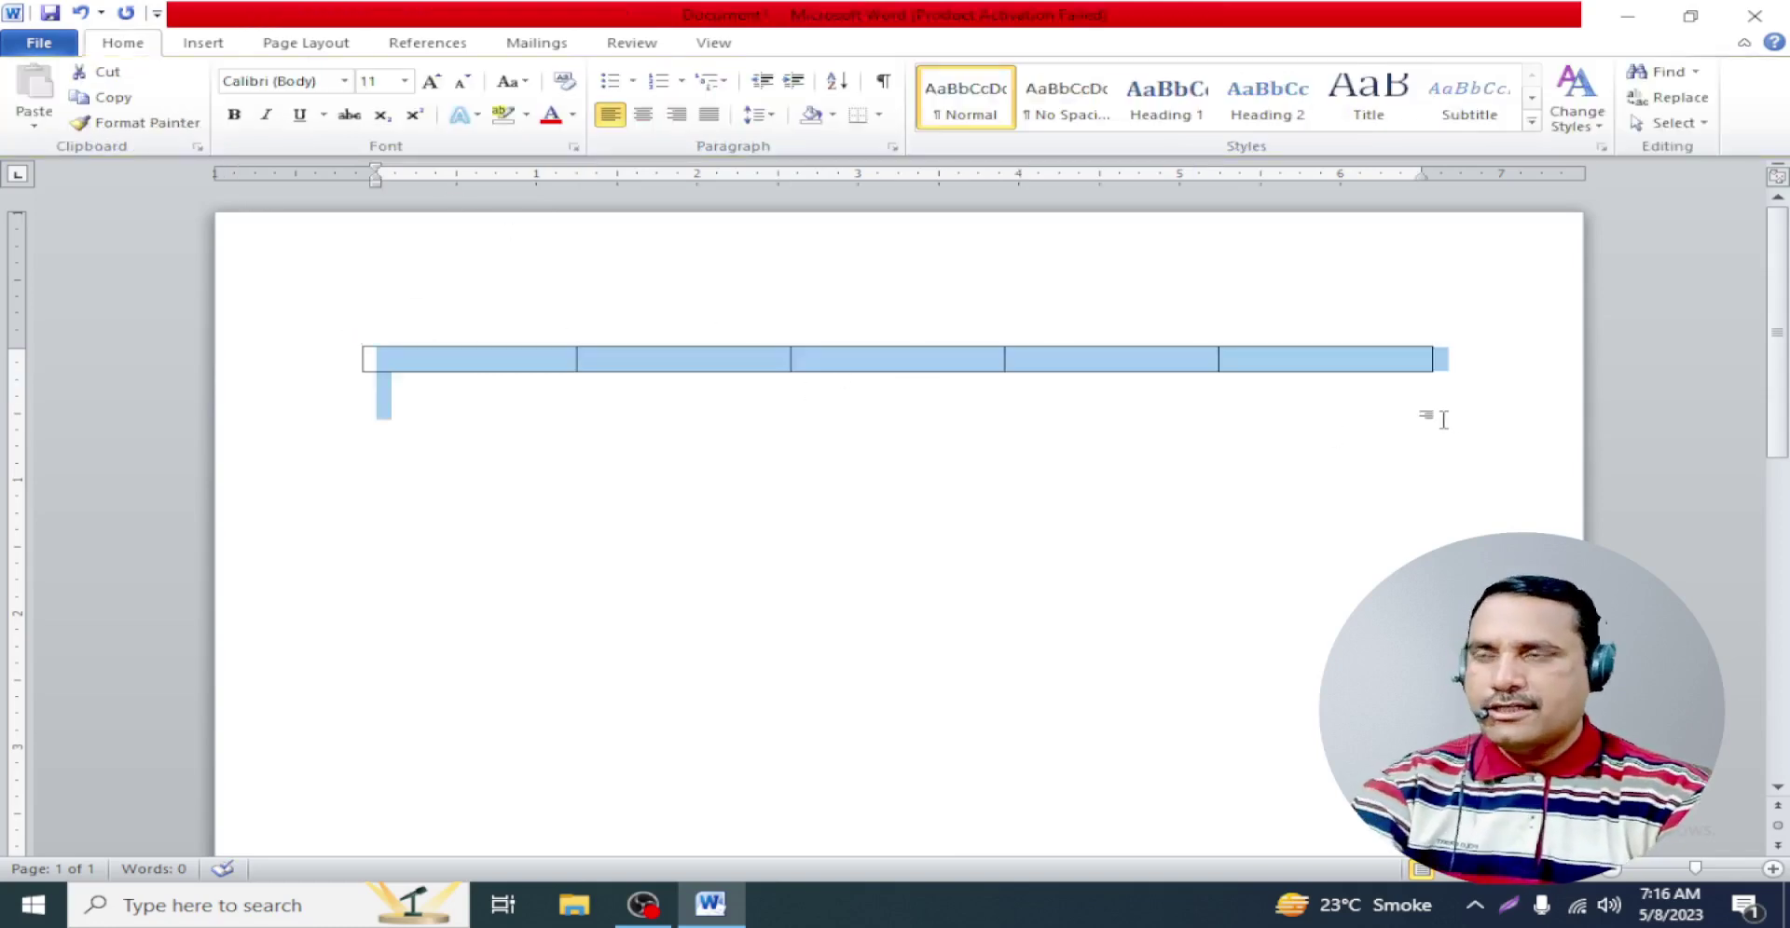
pyautogui.press('Delete')
pyautogui.click(189, 49)
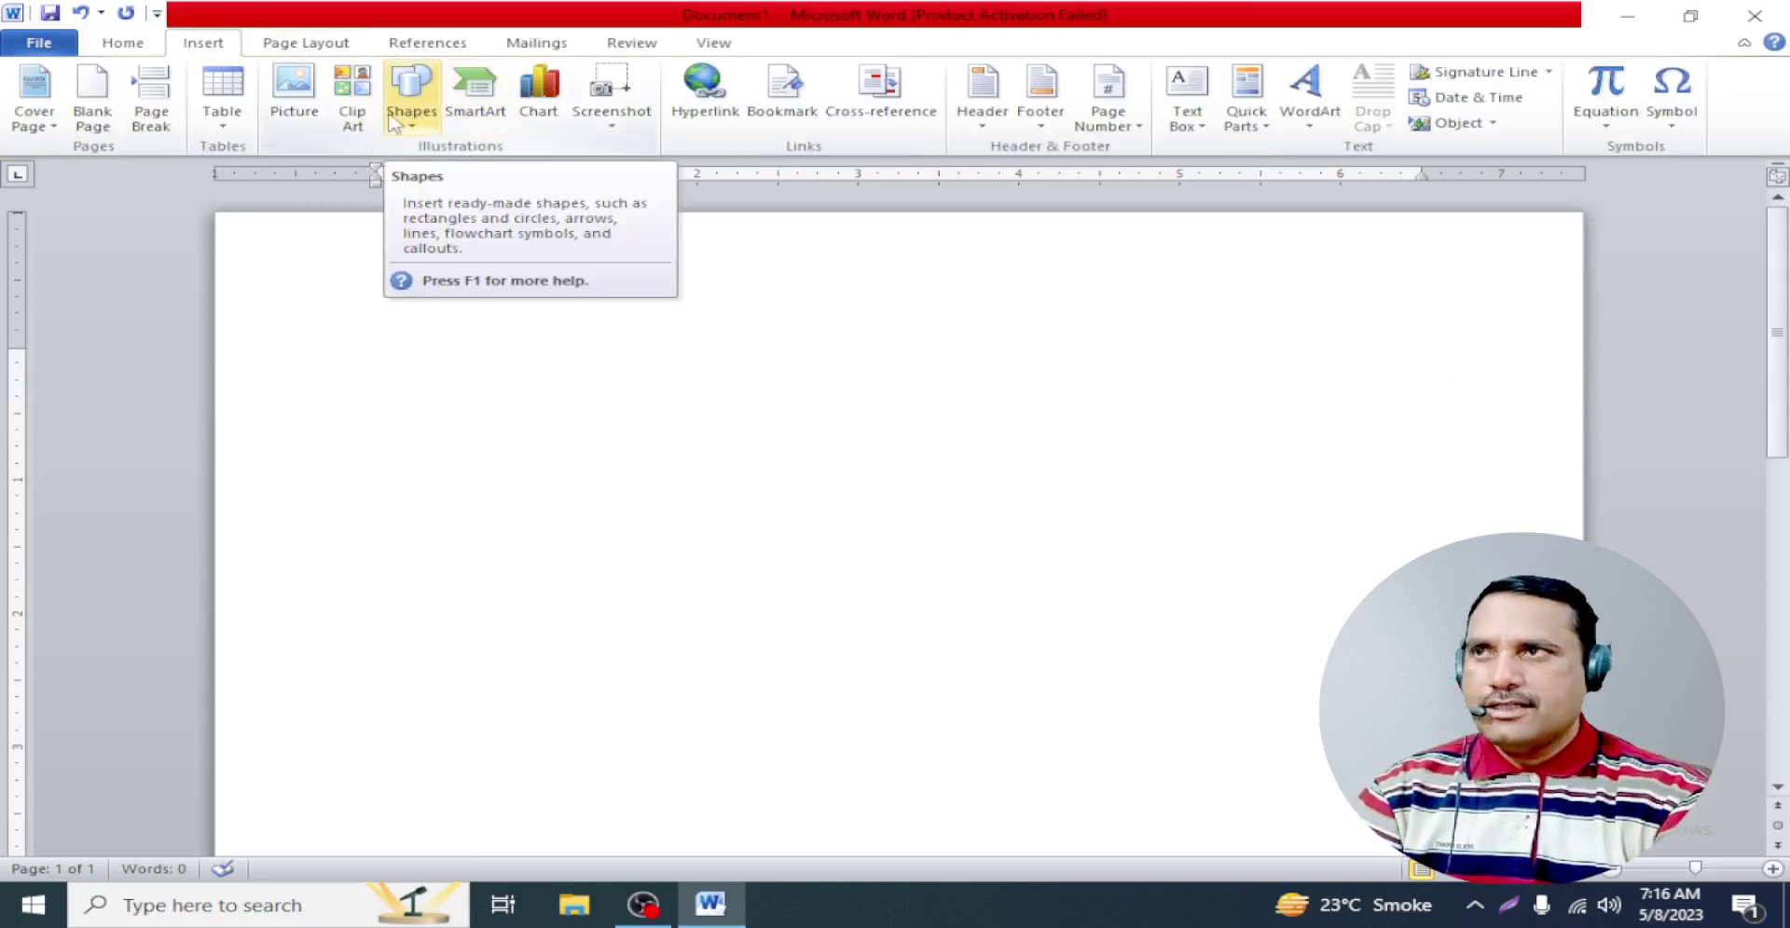
# Insert a table of four columns and five rows from the table grid
pyautogui.click(235, 126)
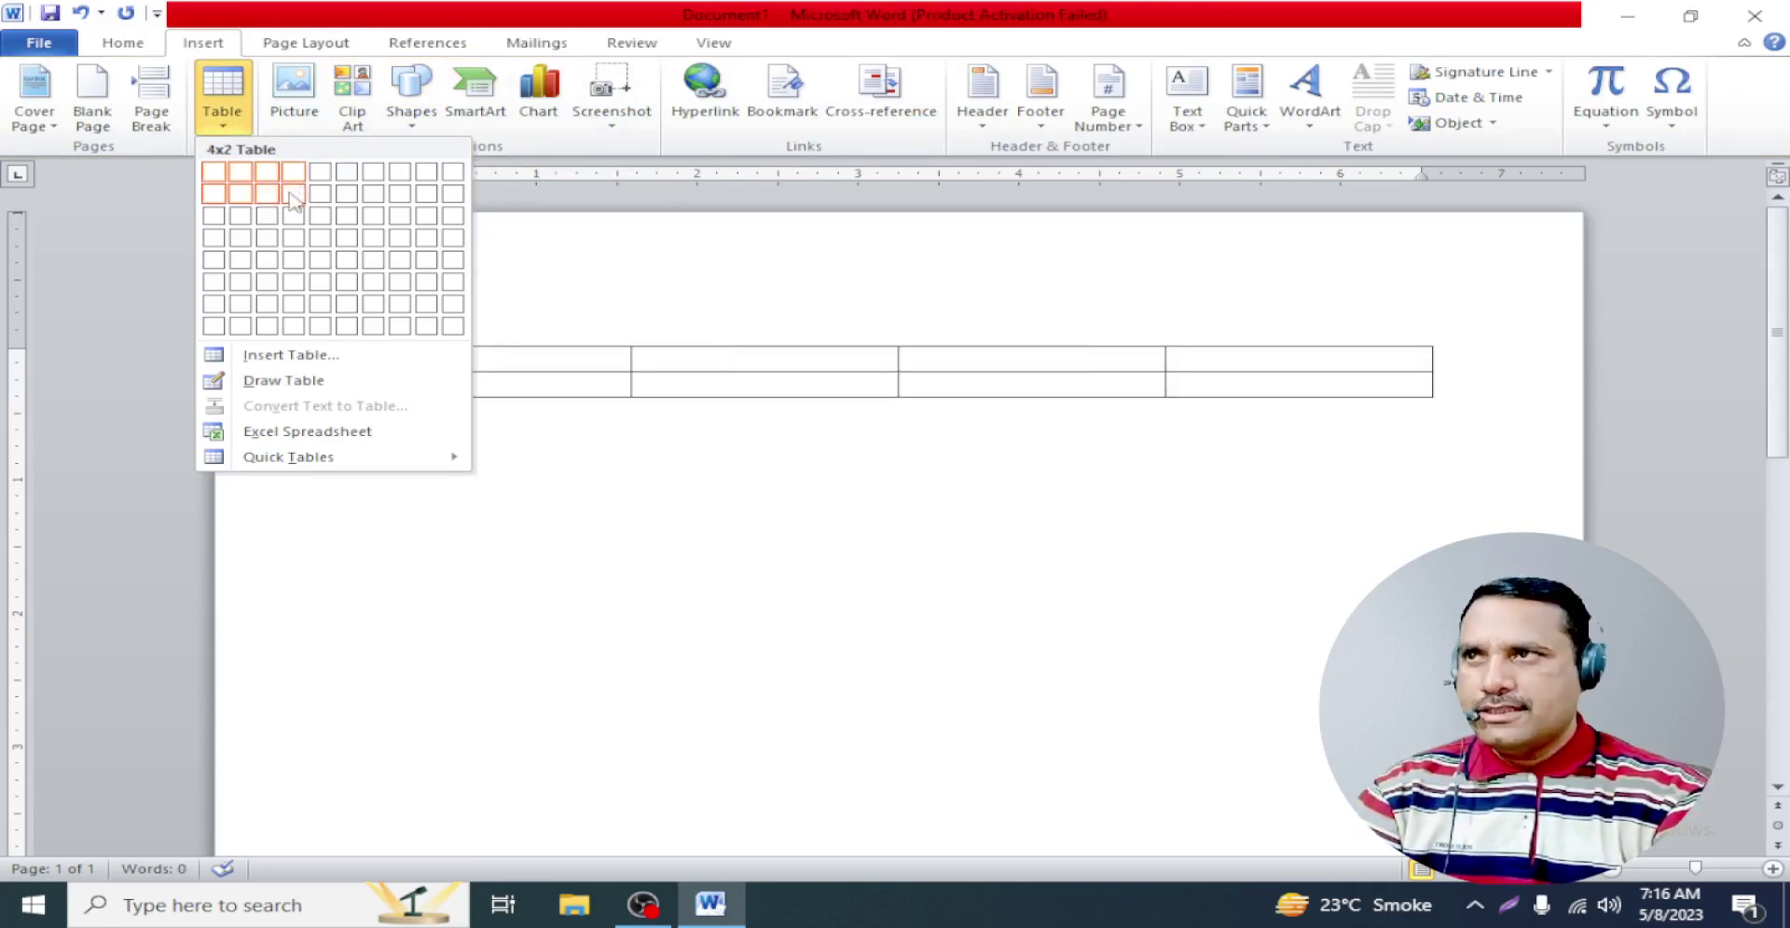
pyautogui.click(299, 267)
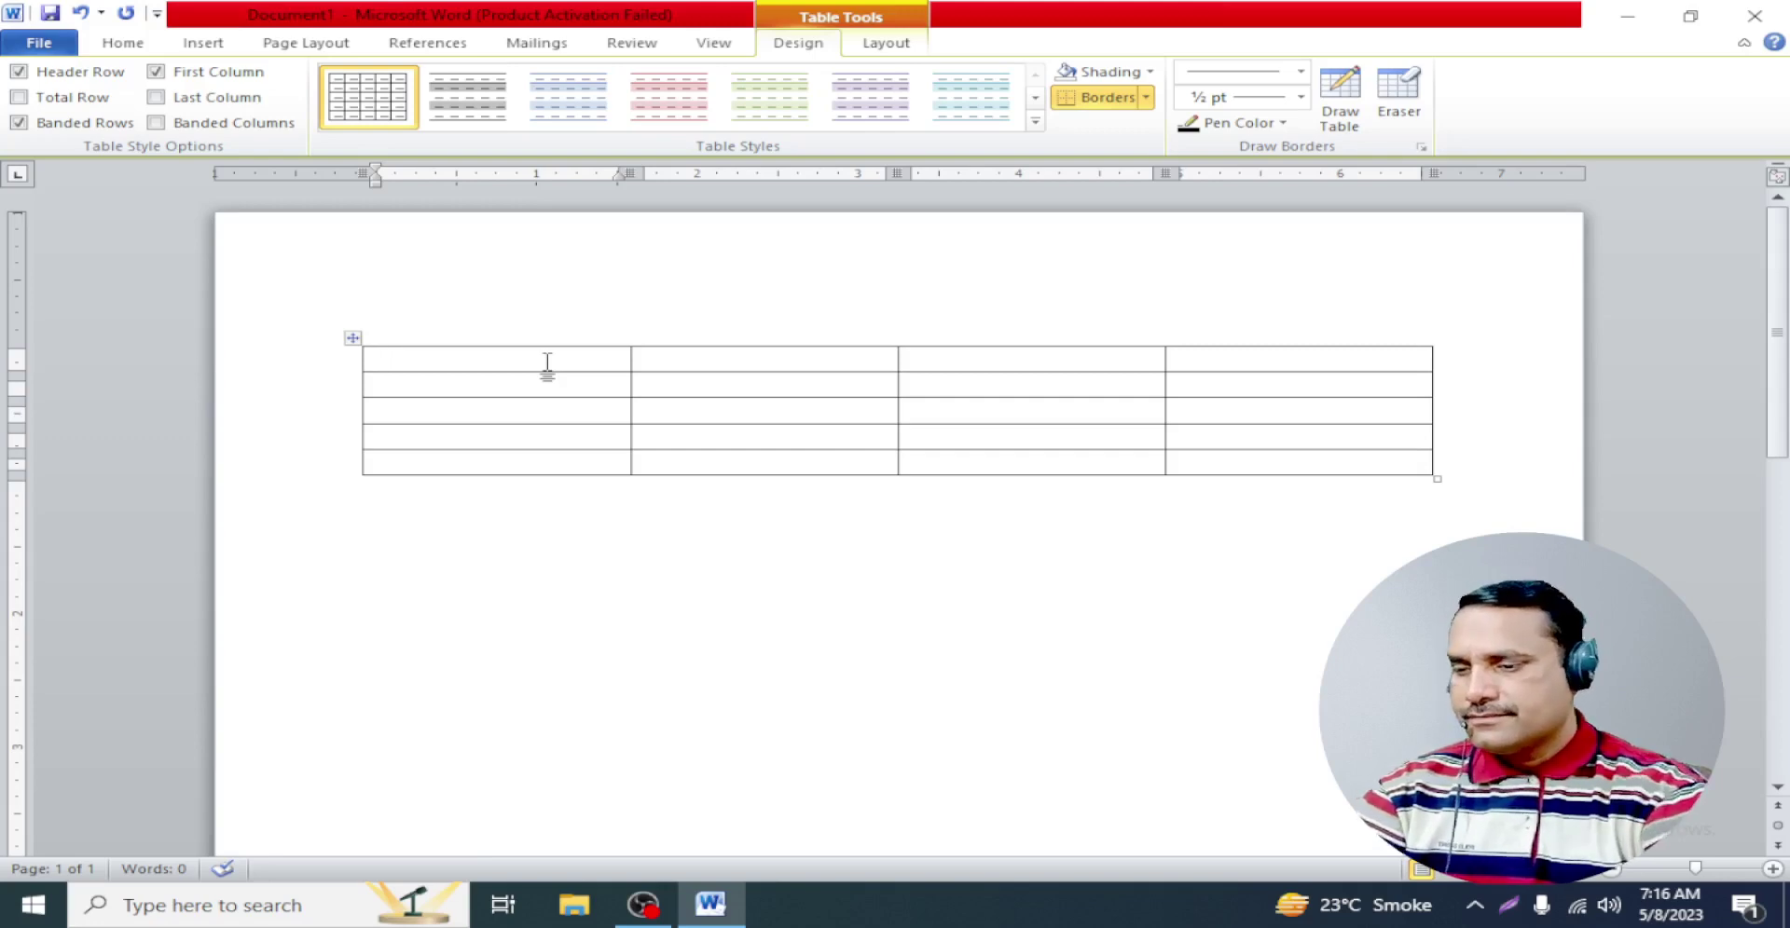
pyautogui.hotkey('alt', 'p')
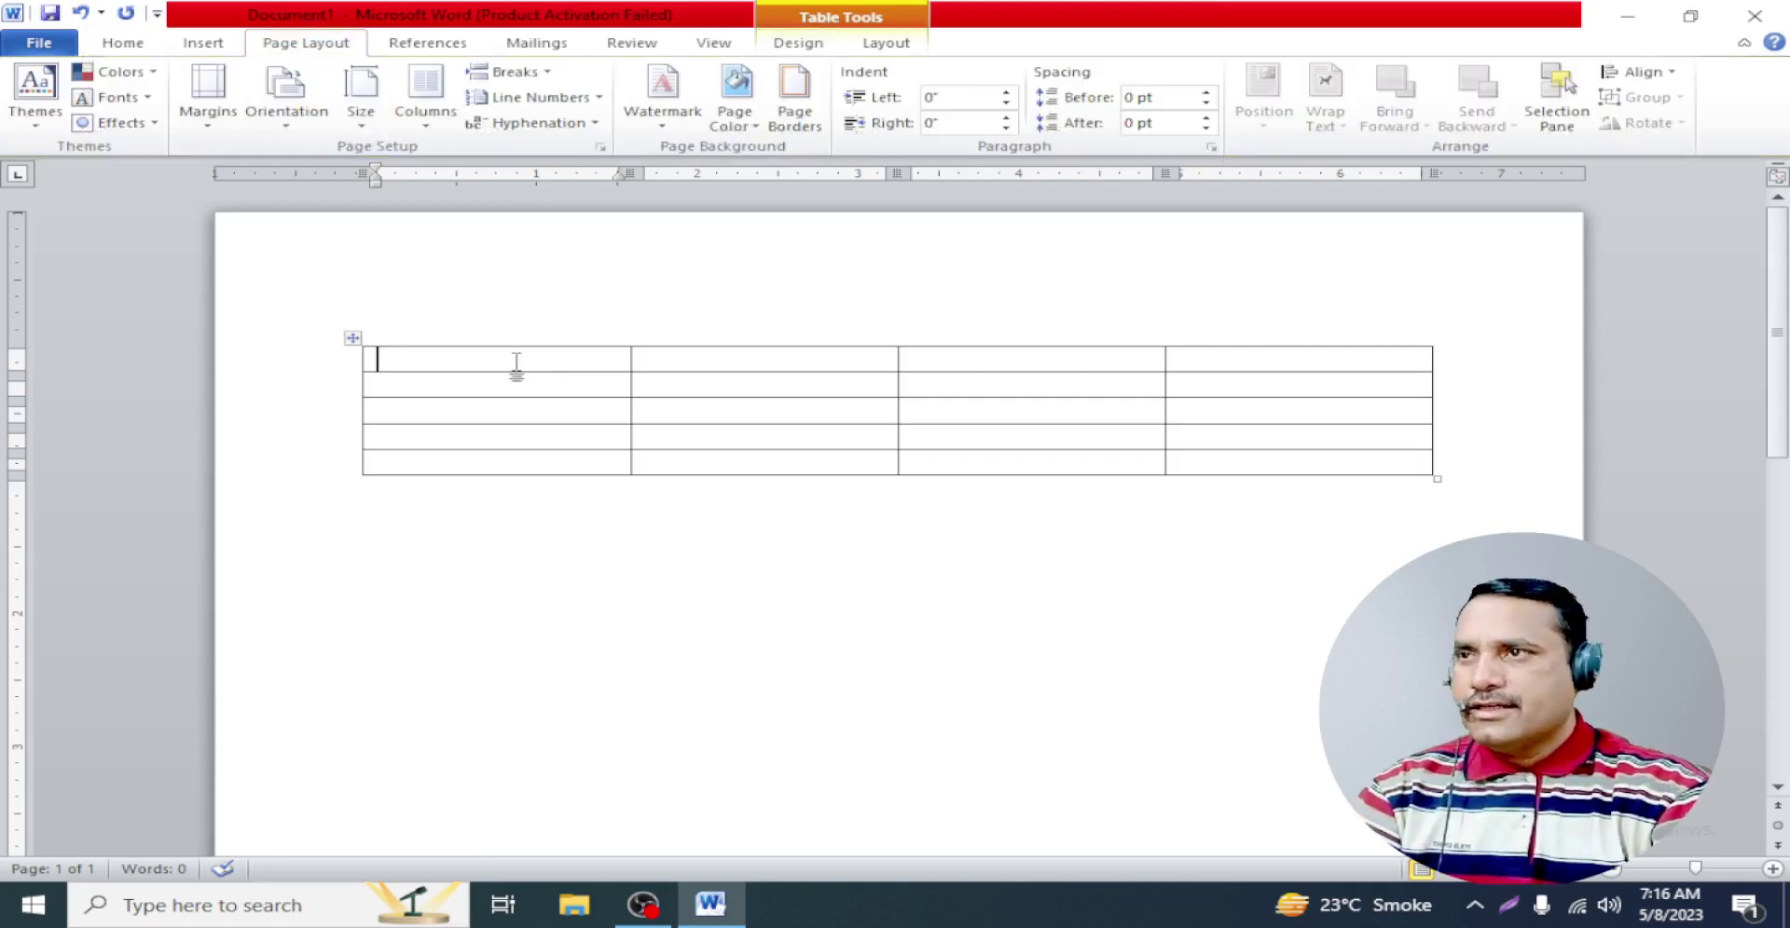
# Select the table's columns in turn, ending in the top-left cell
pyautogui.moveTo(496, 368); pyautogui.dragTo(492, 463)
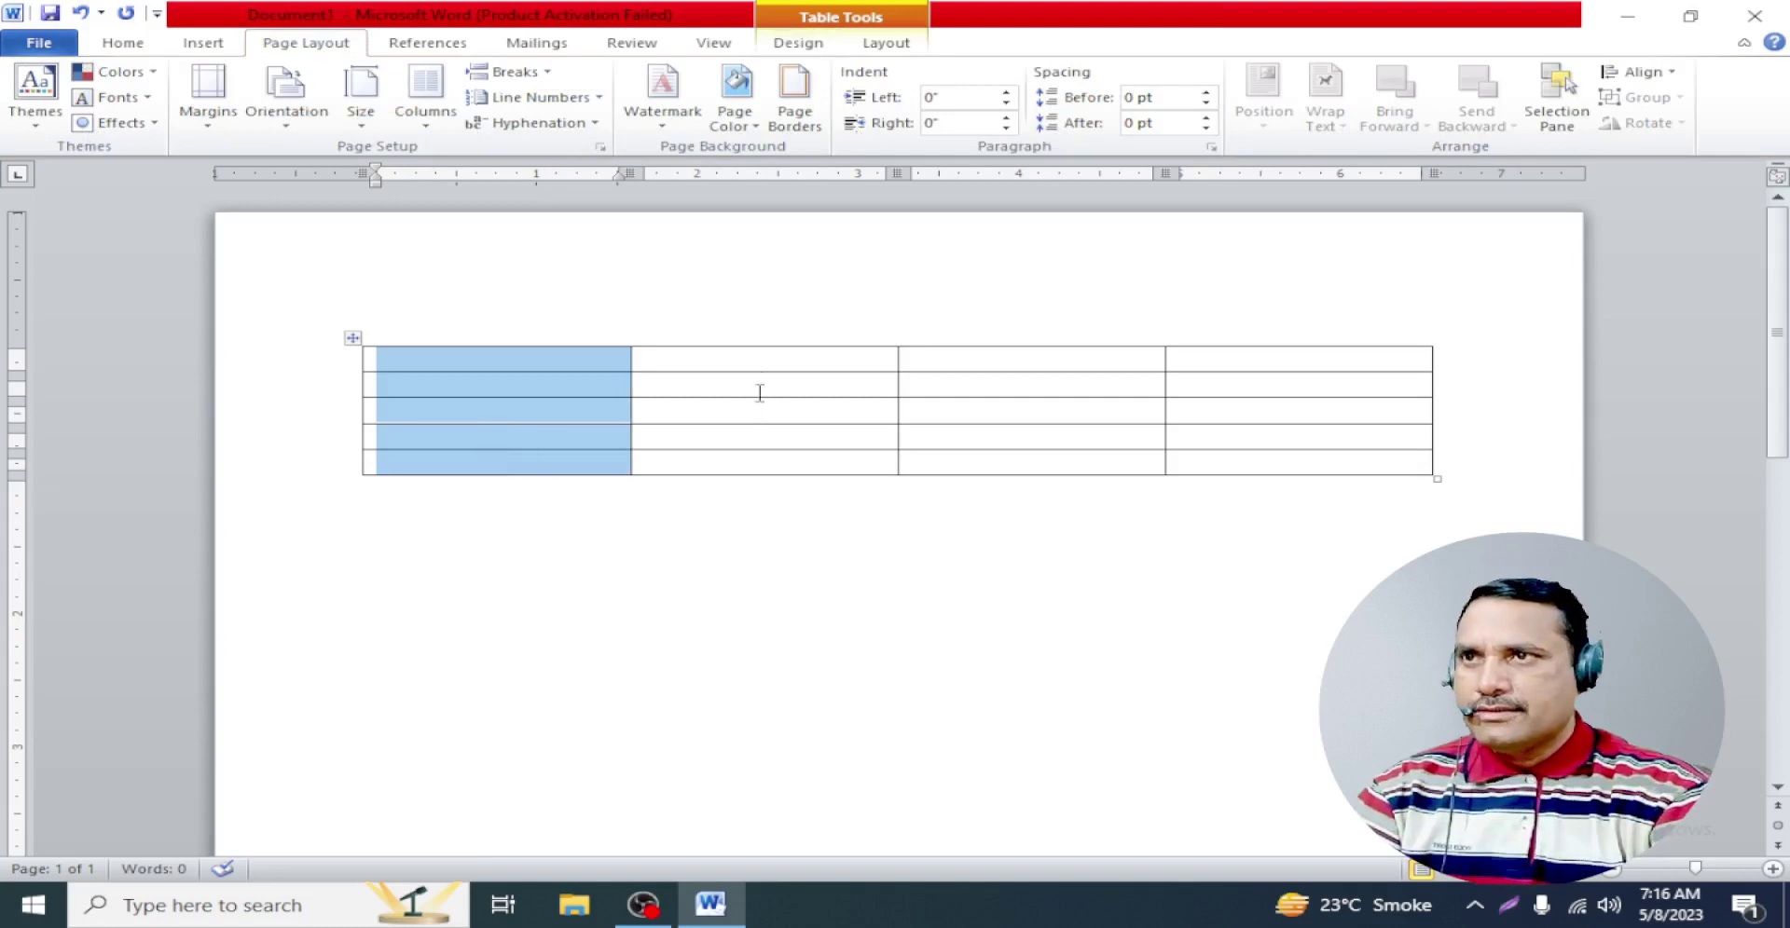
pyautogui.moveTo(763, 359); pyautogui.dragTo(764, 466)
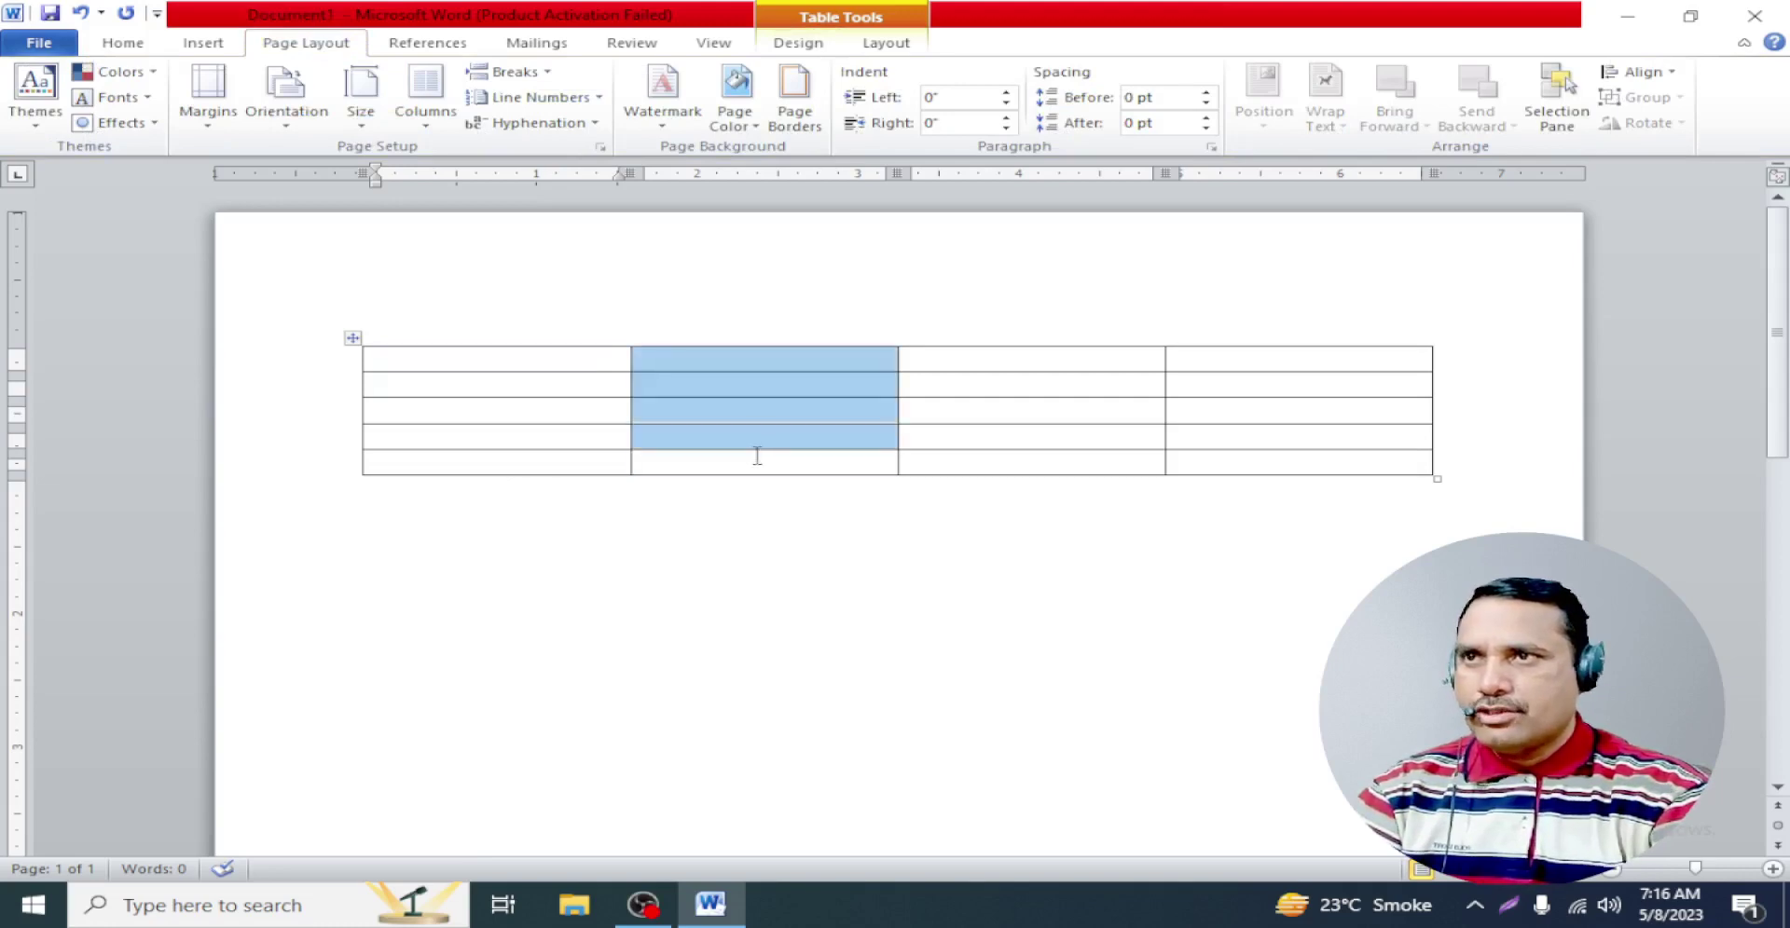
pyautogui.click(982, 344)
pyautogui.click(1376, 367)
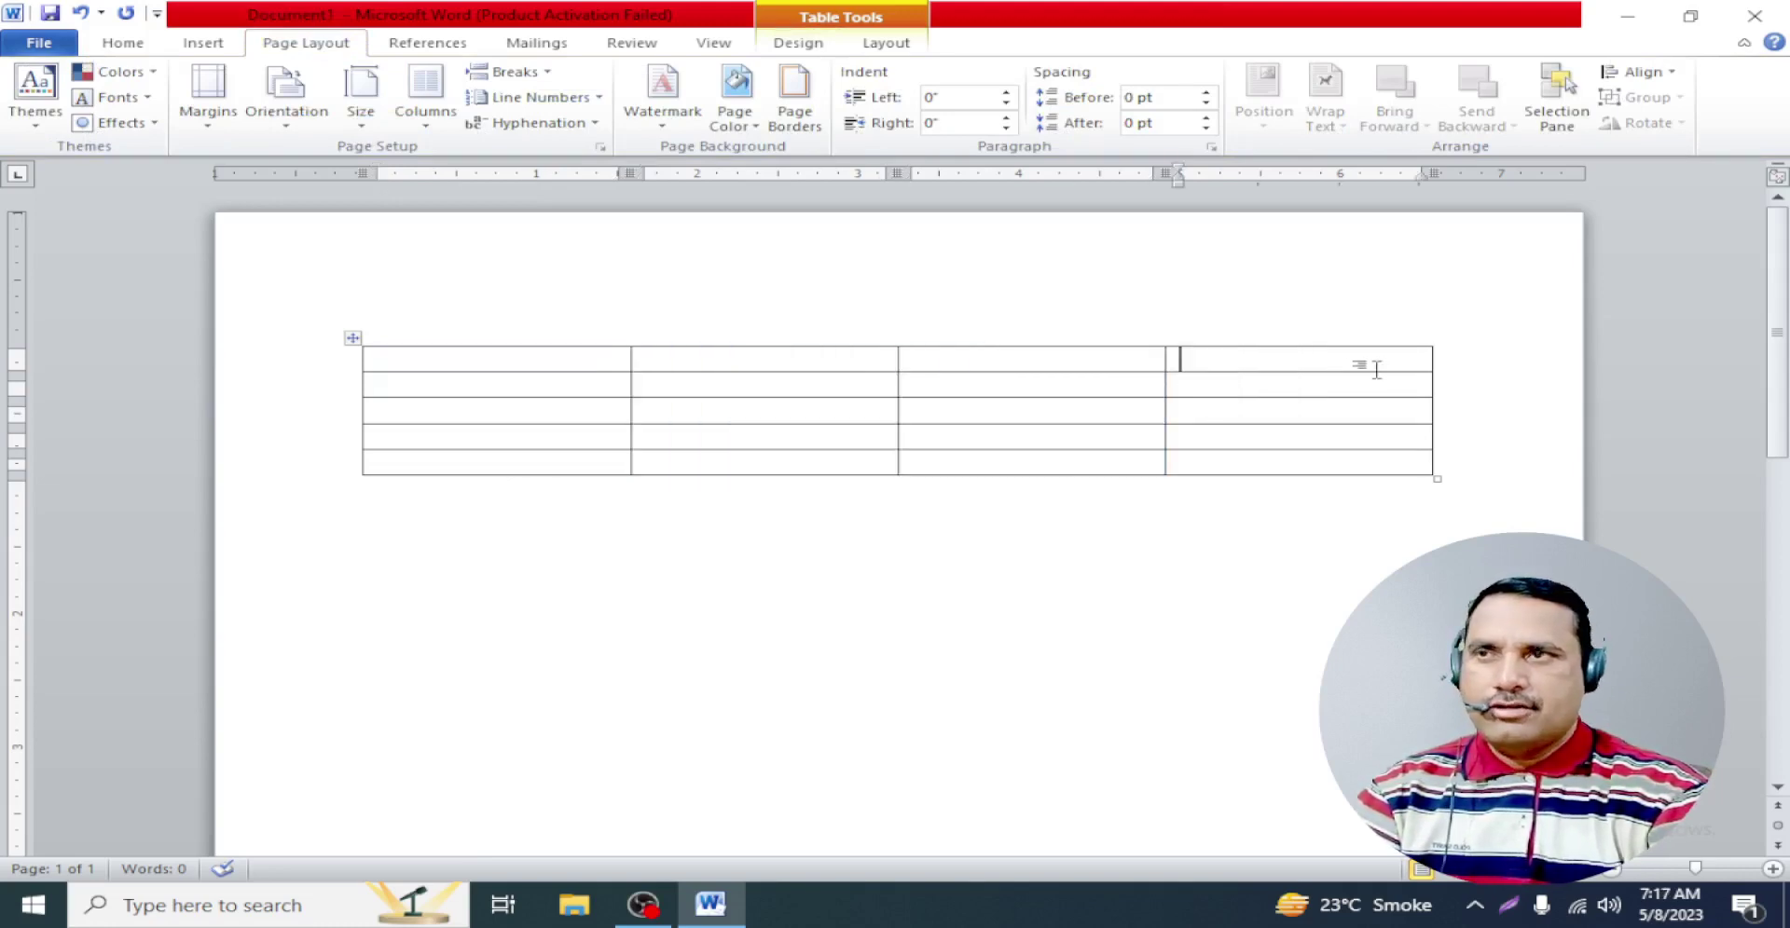
pyautogui.click(518, 359)
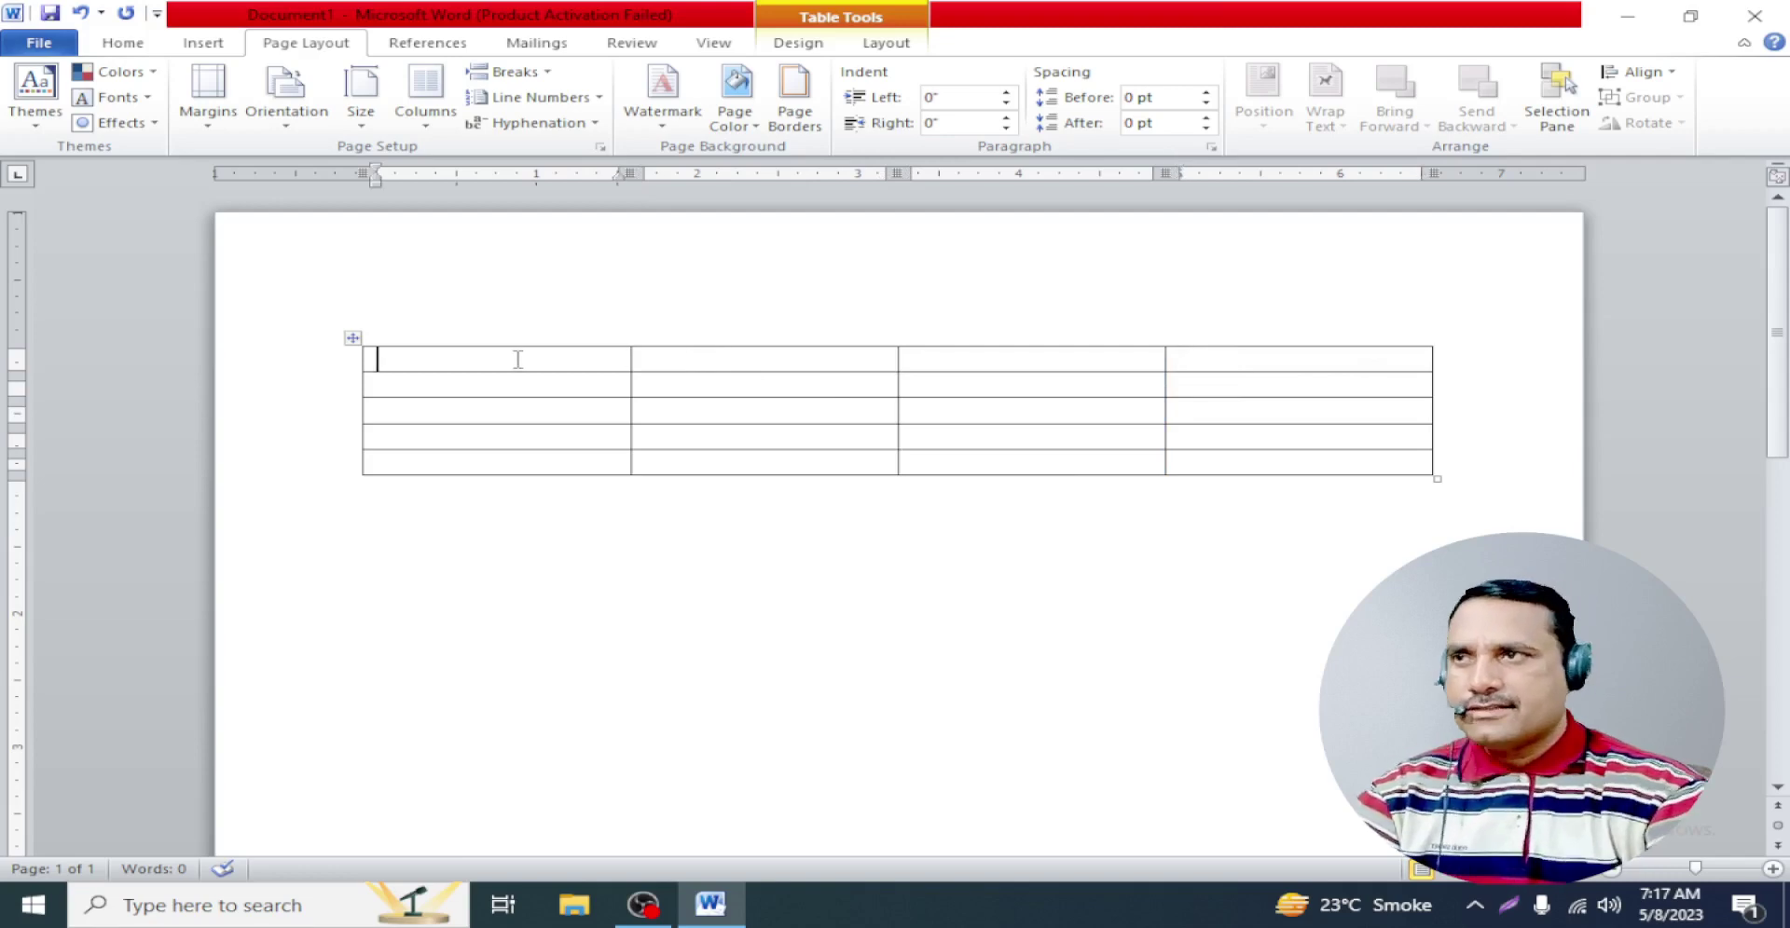
# Enter the headings 'Rool No', 'Name', 'Class' and 'Cell No' across the first row
pyautogui.write('Ro')
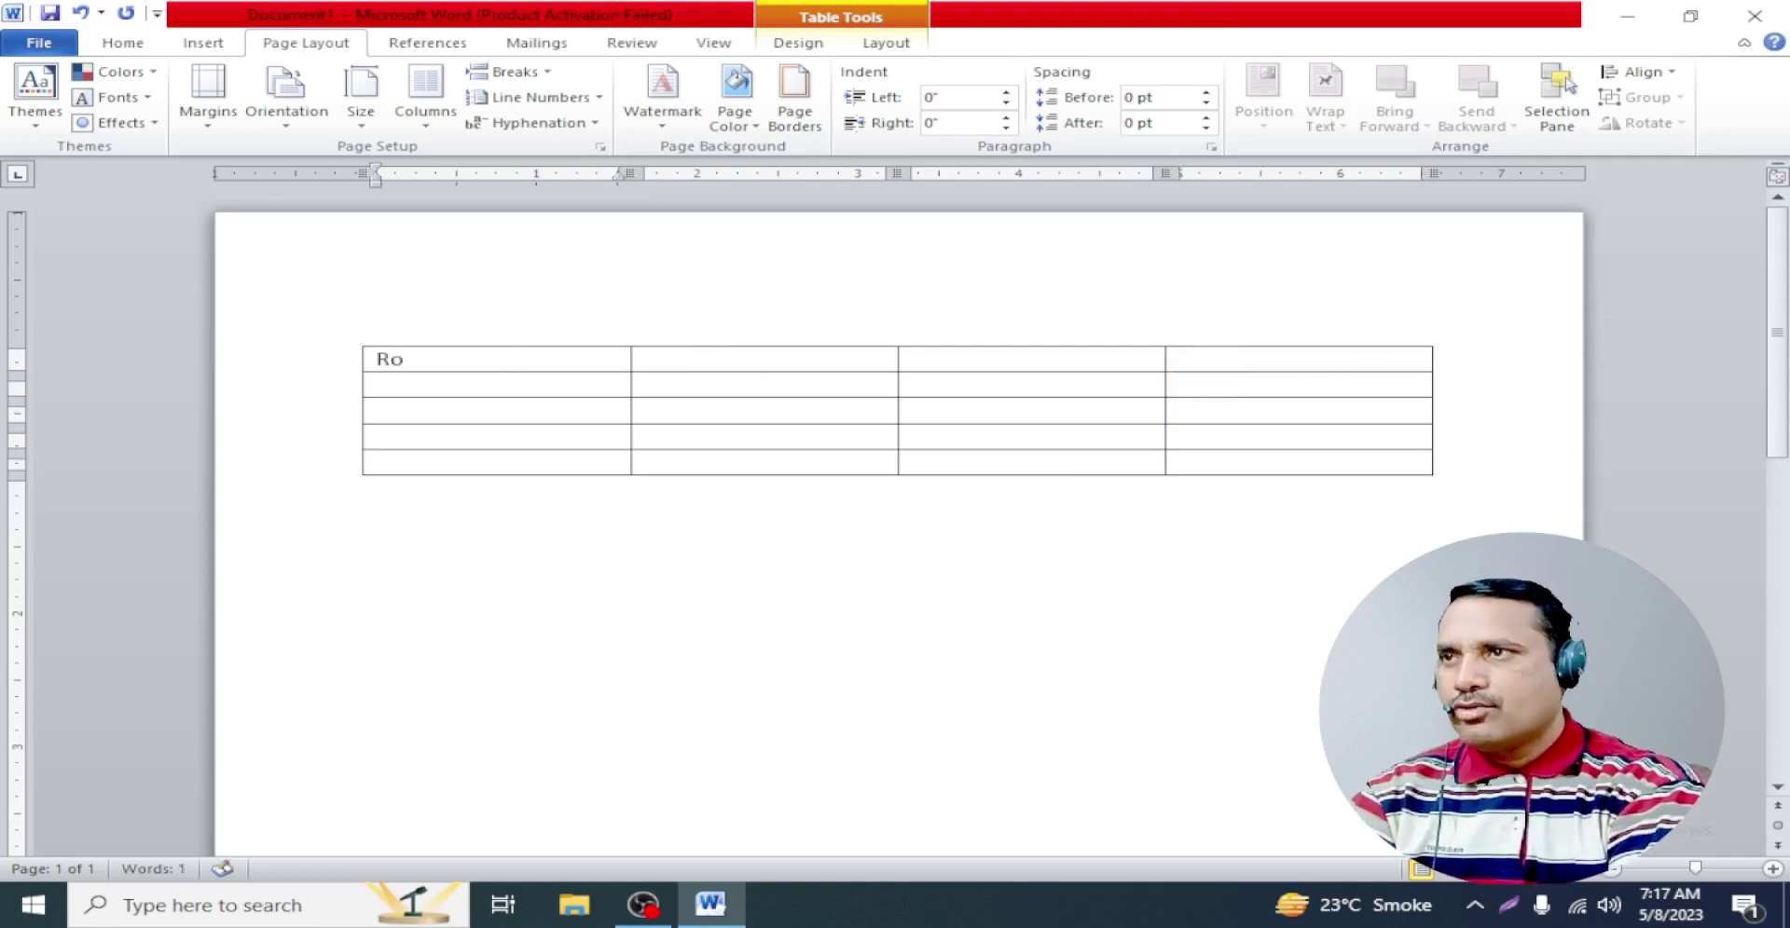
pyautogui.write('oll')
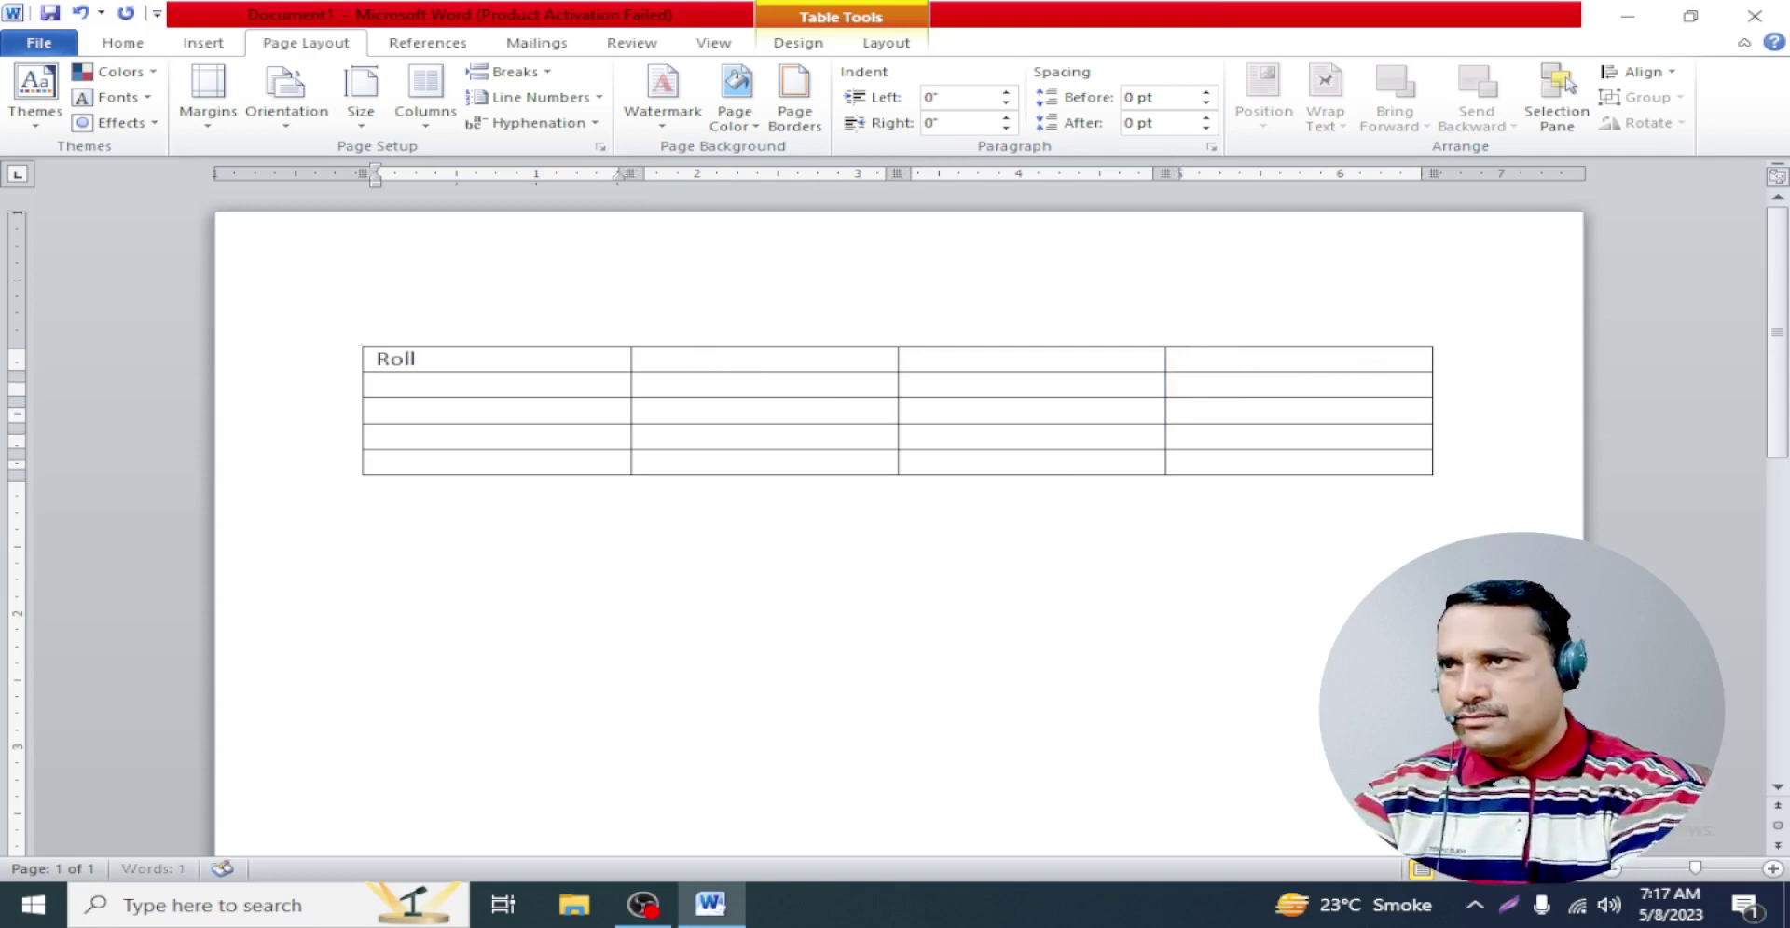
pyautogui.write(' N')
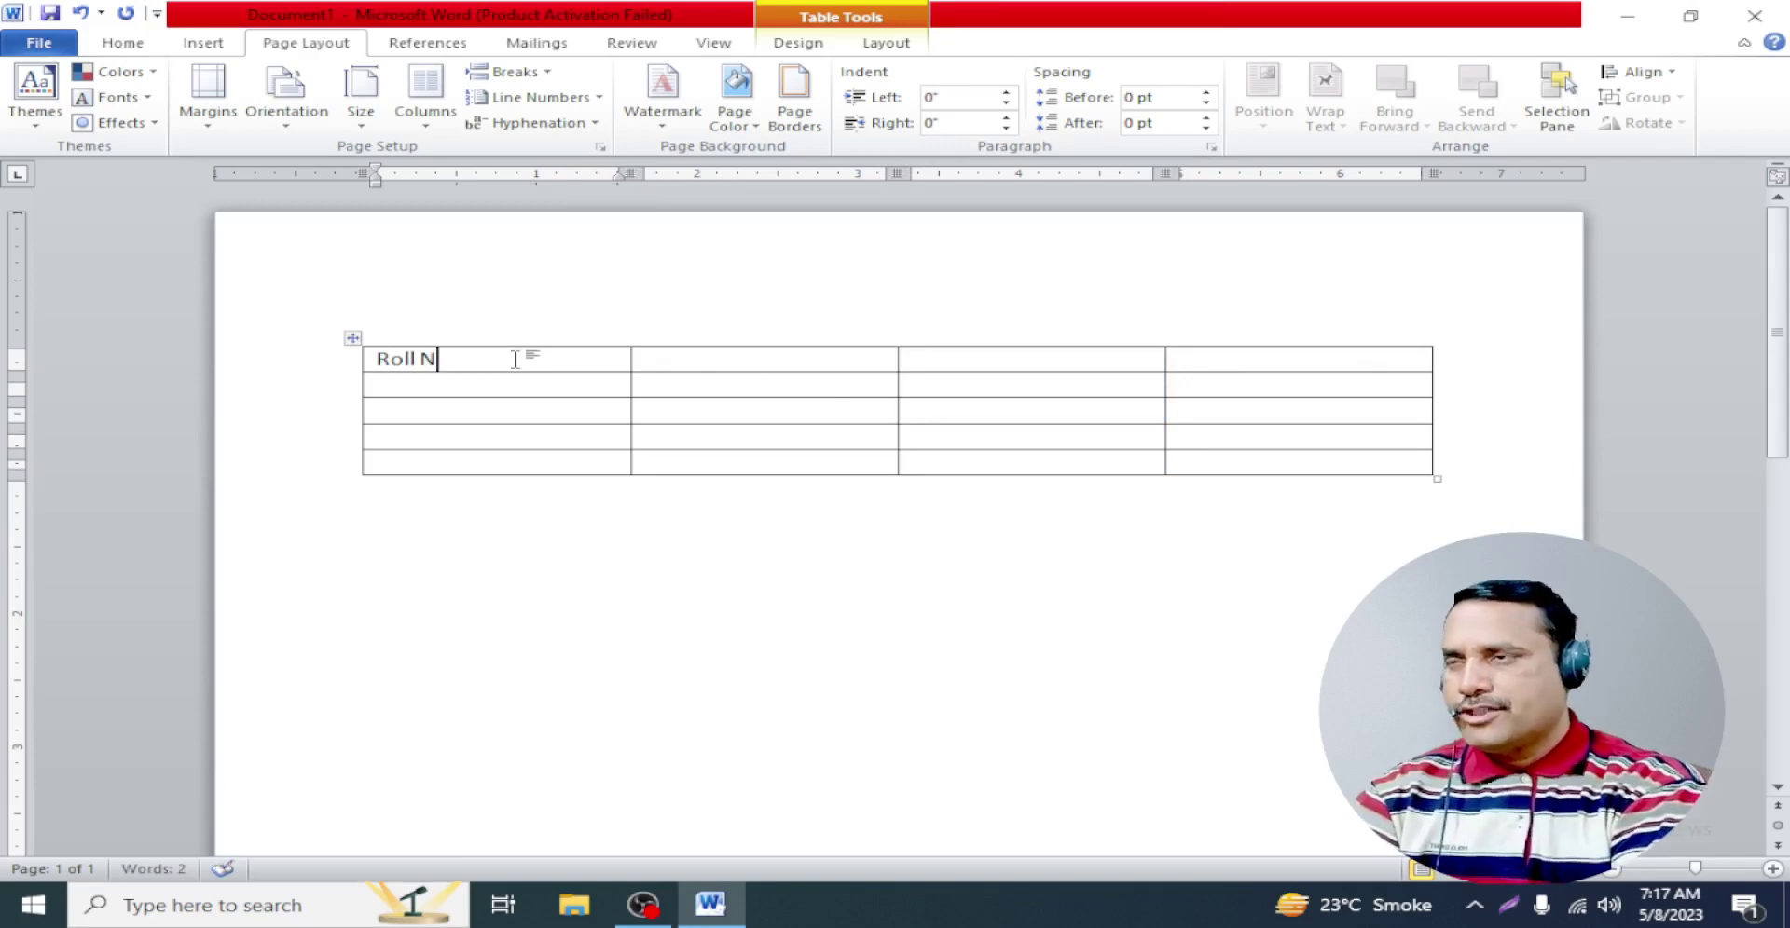
pyautogui.write('o')
pyautogui.press('Tab')
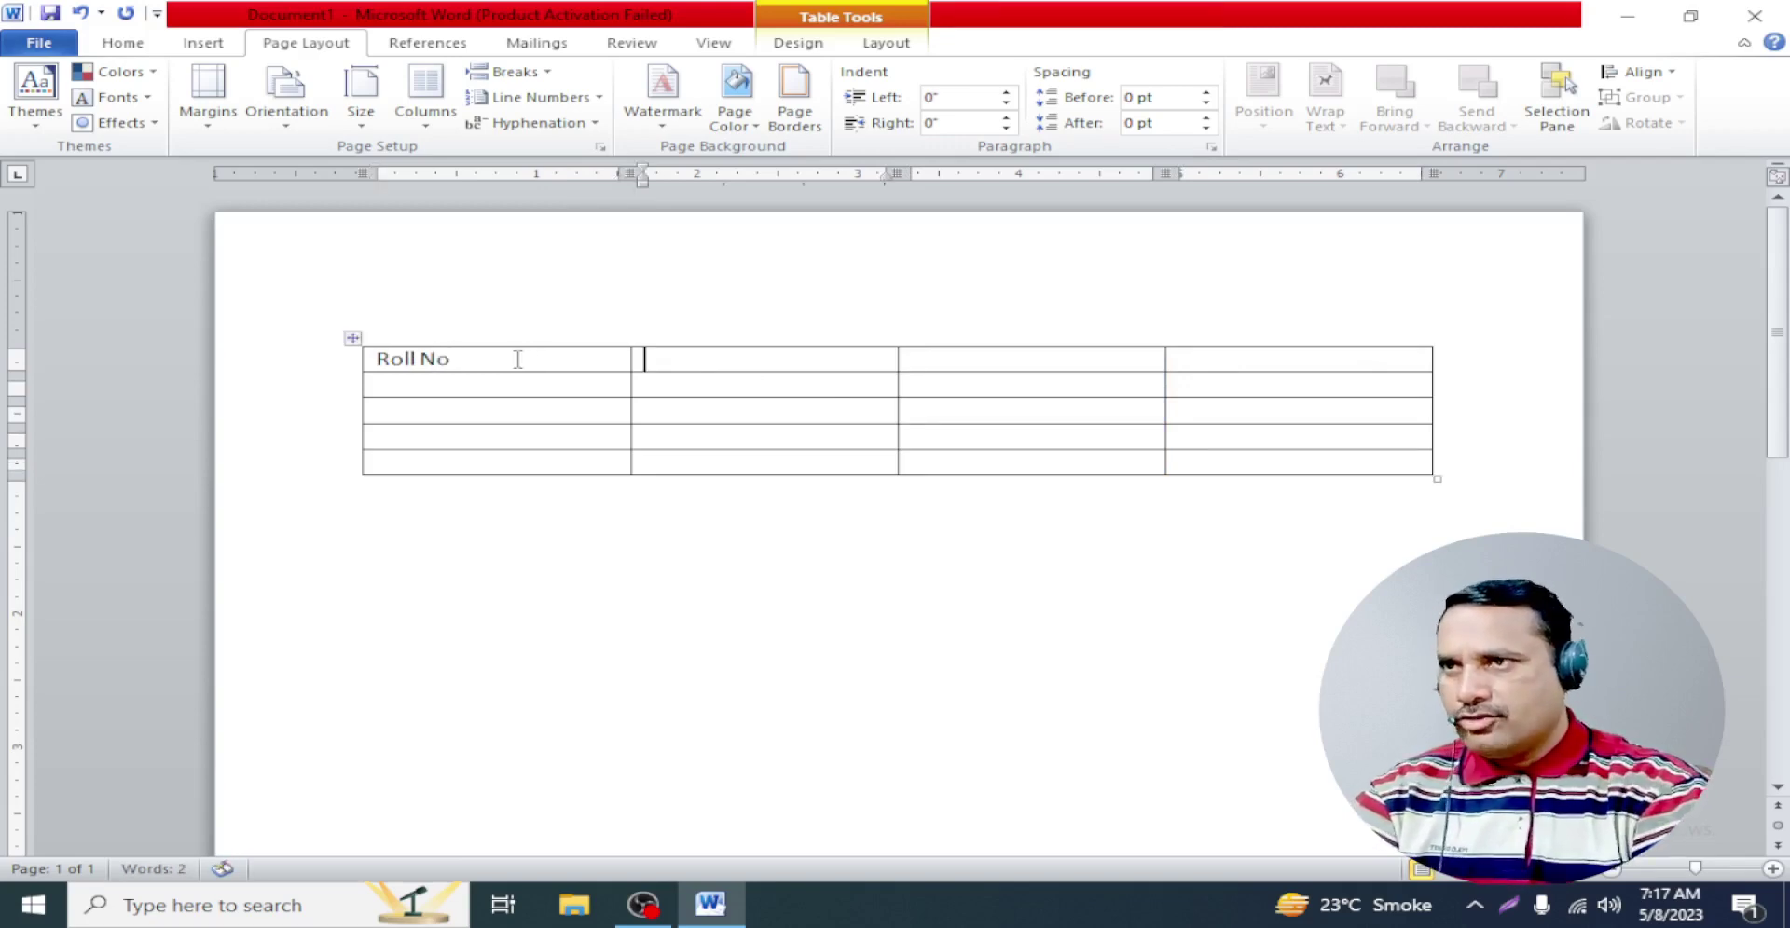
pyautogui.write('Name')
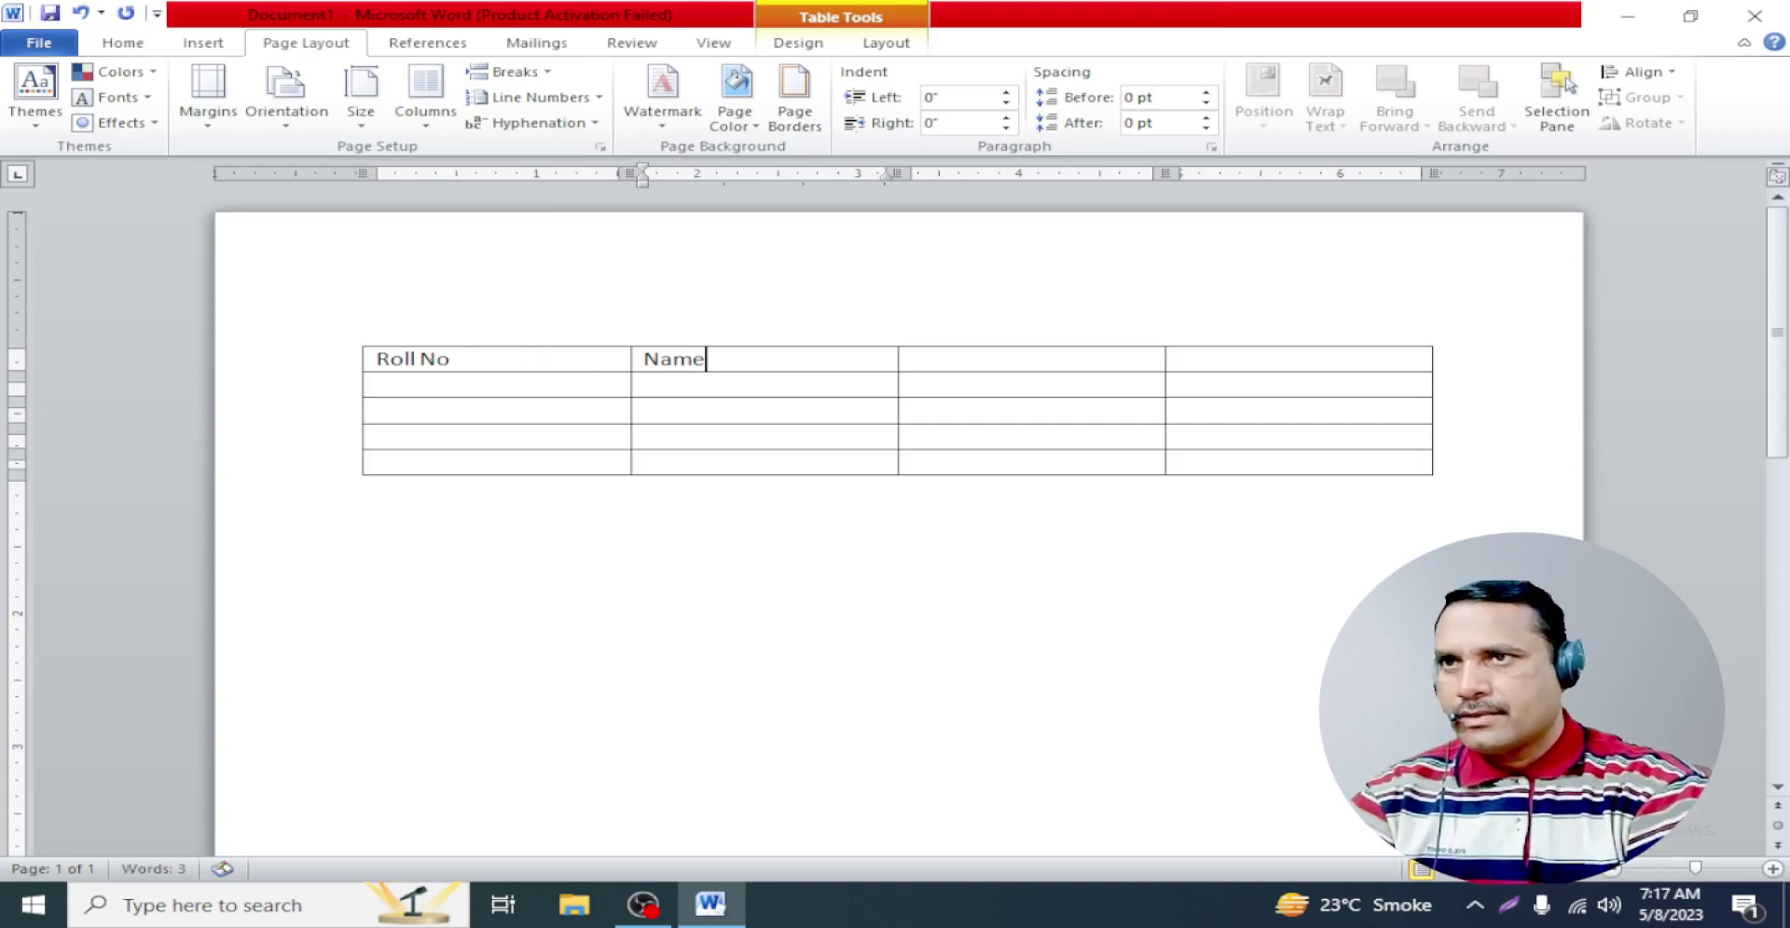
pyautogui.press('Tab')
pyautogui.write('Cla')
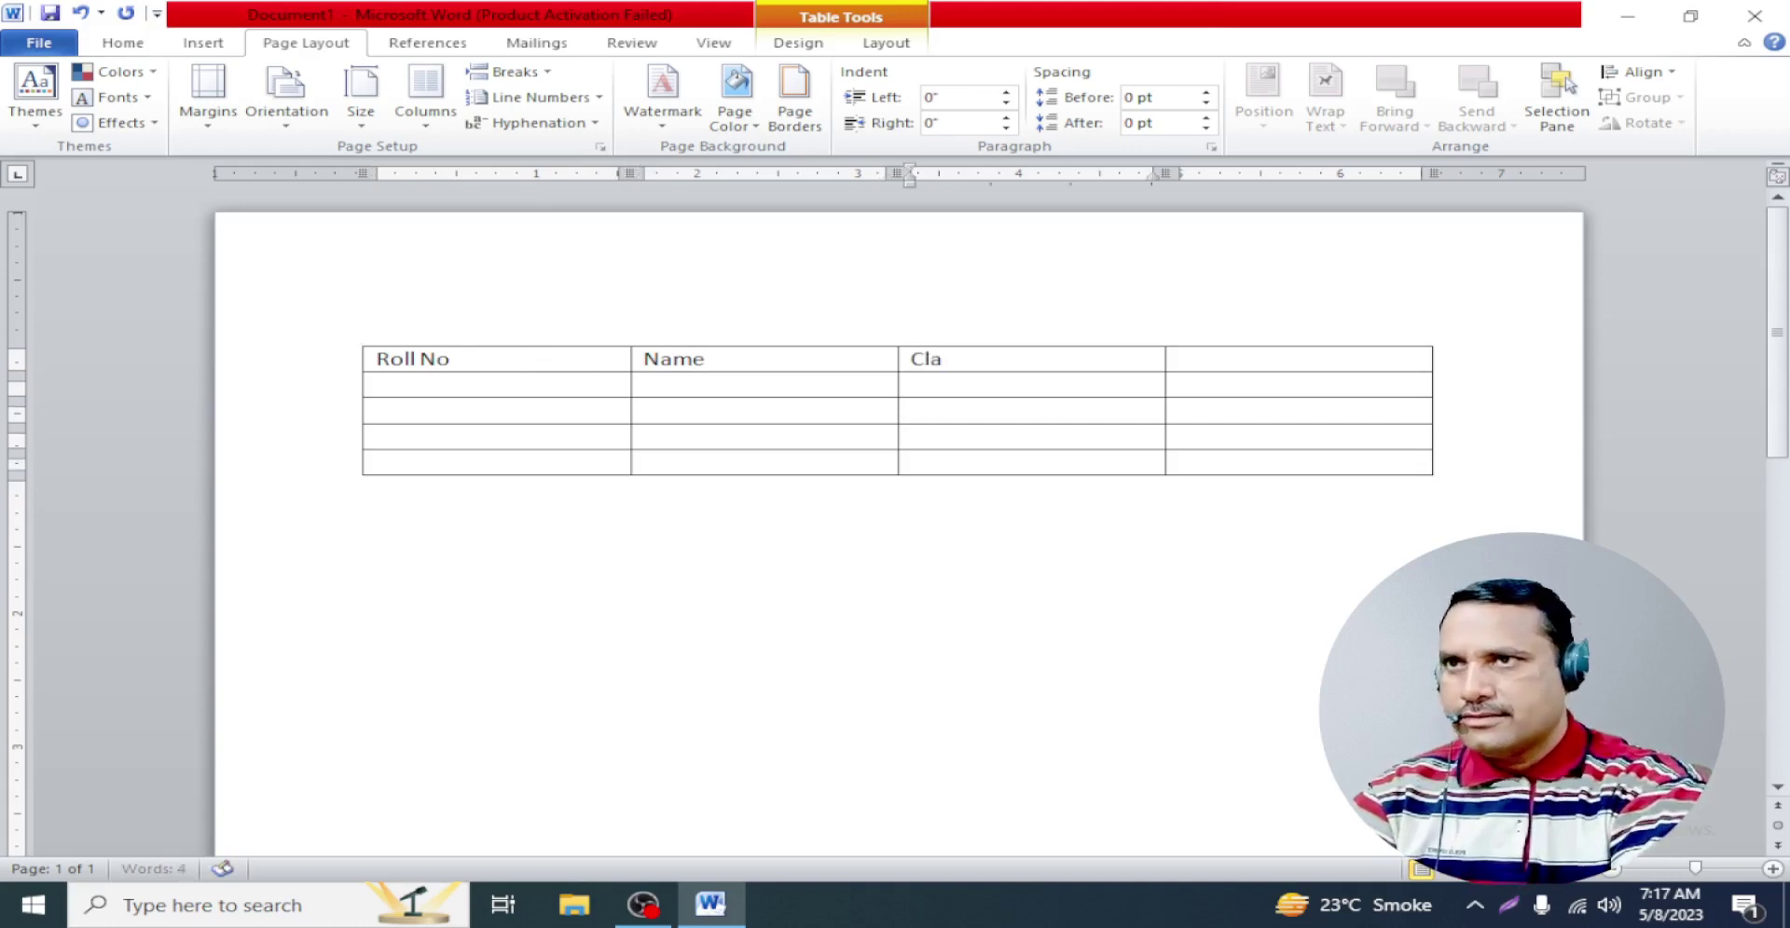
pyautogui.write('ss')
pyautogui.press('Tab')
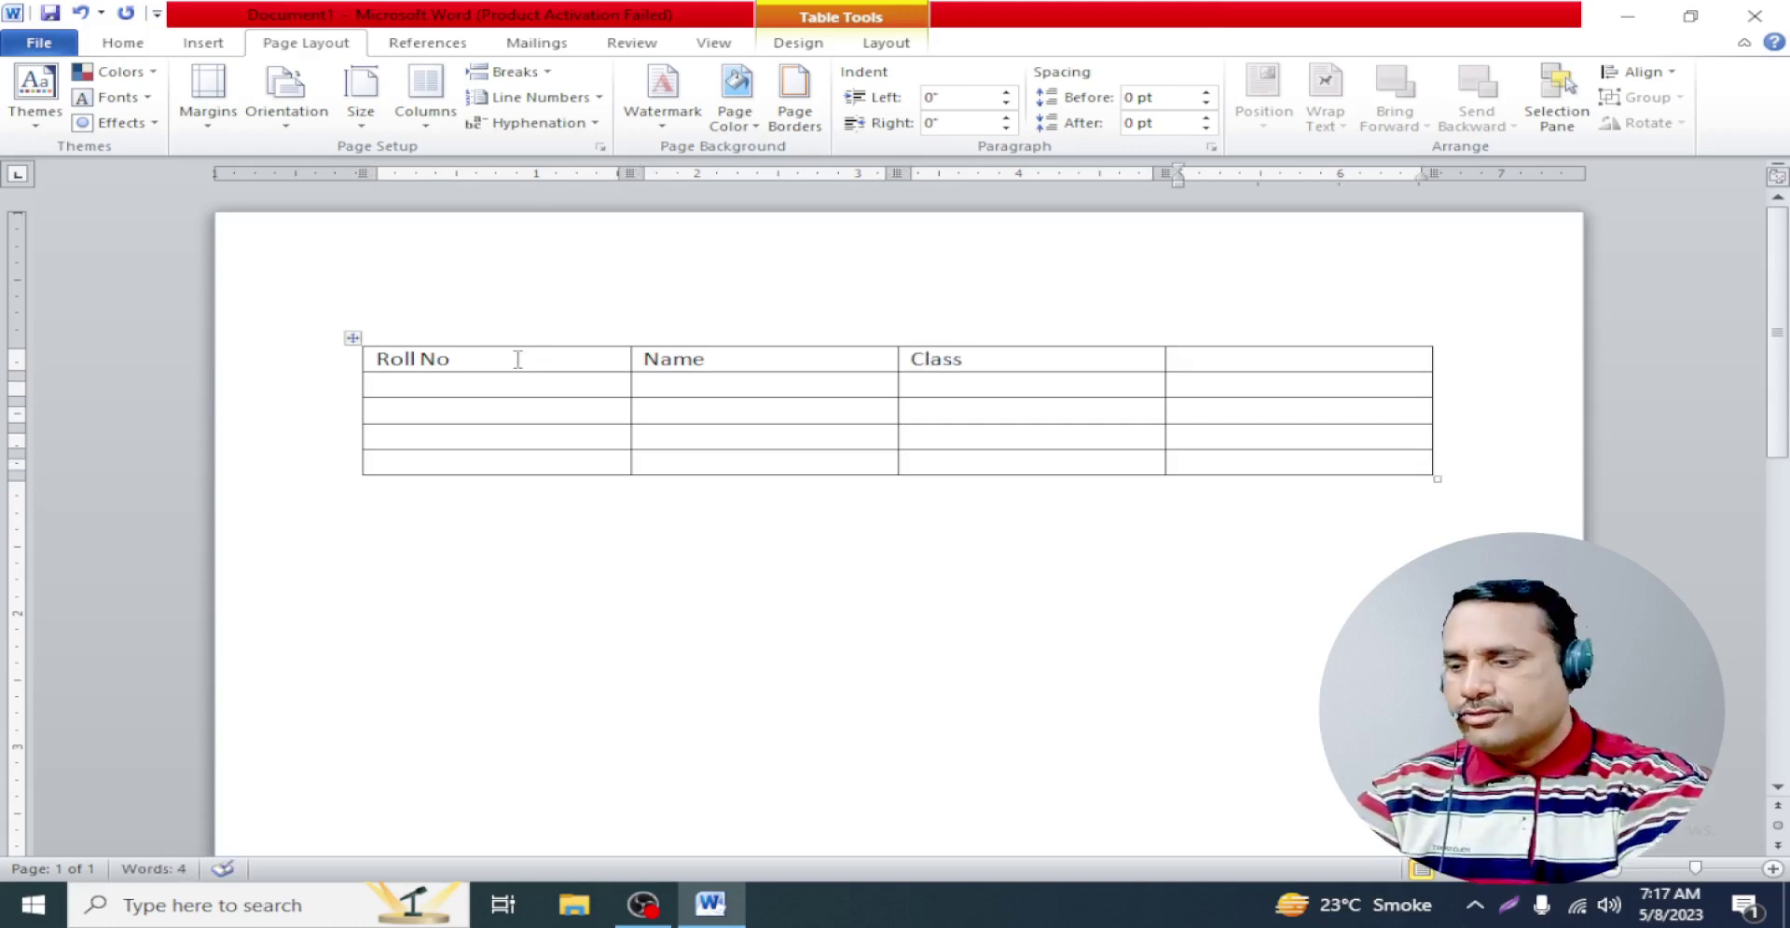
pyautogui.write('C')
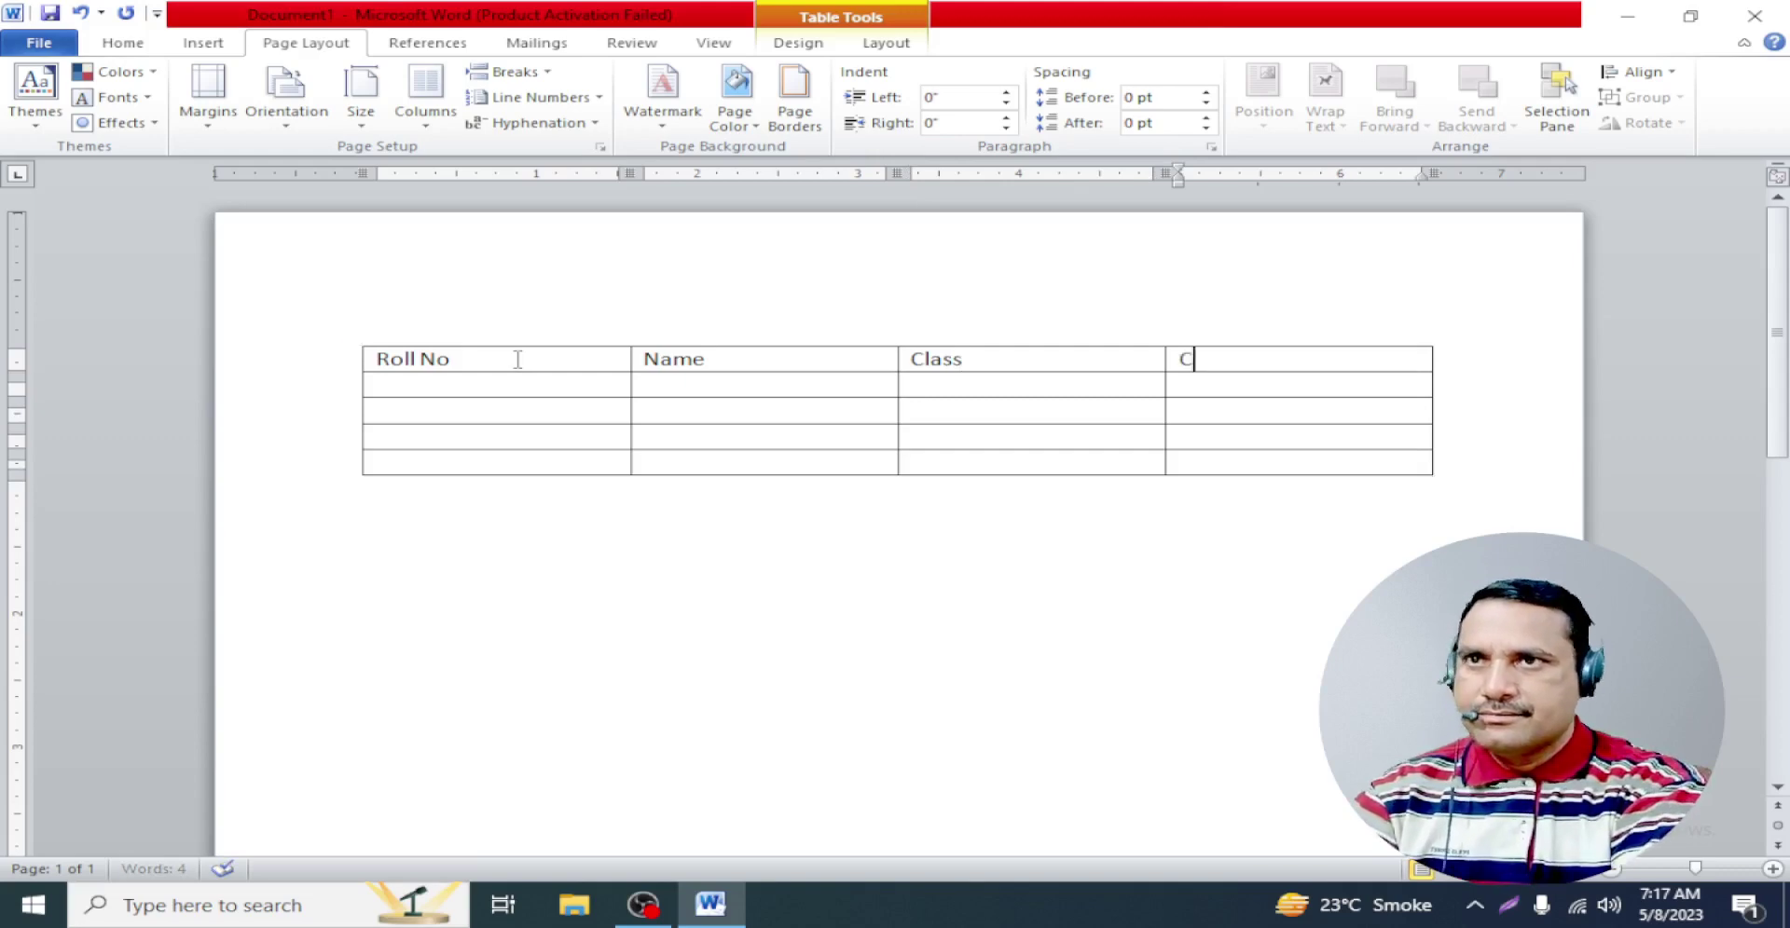
pyautogui.write('ell N')
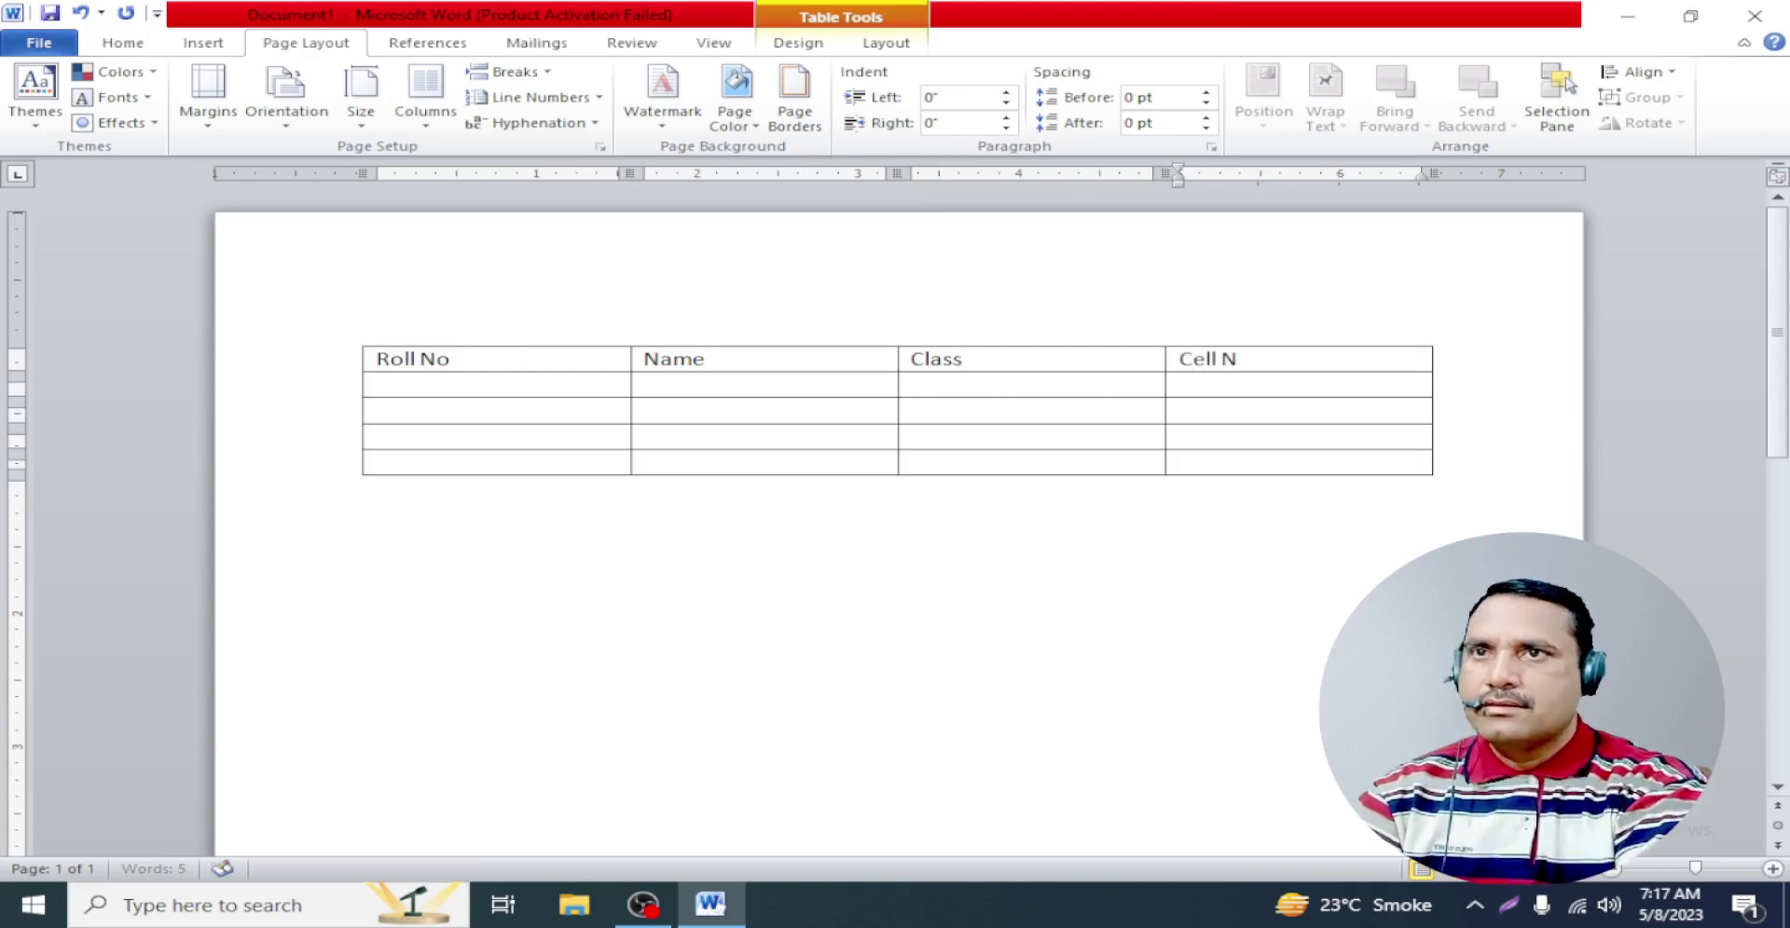
pyautogui.write('o')
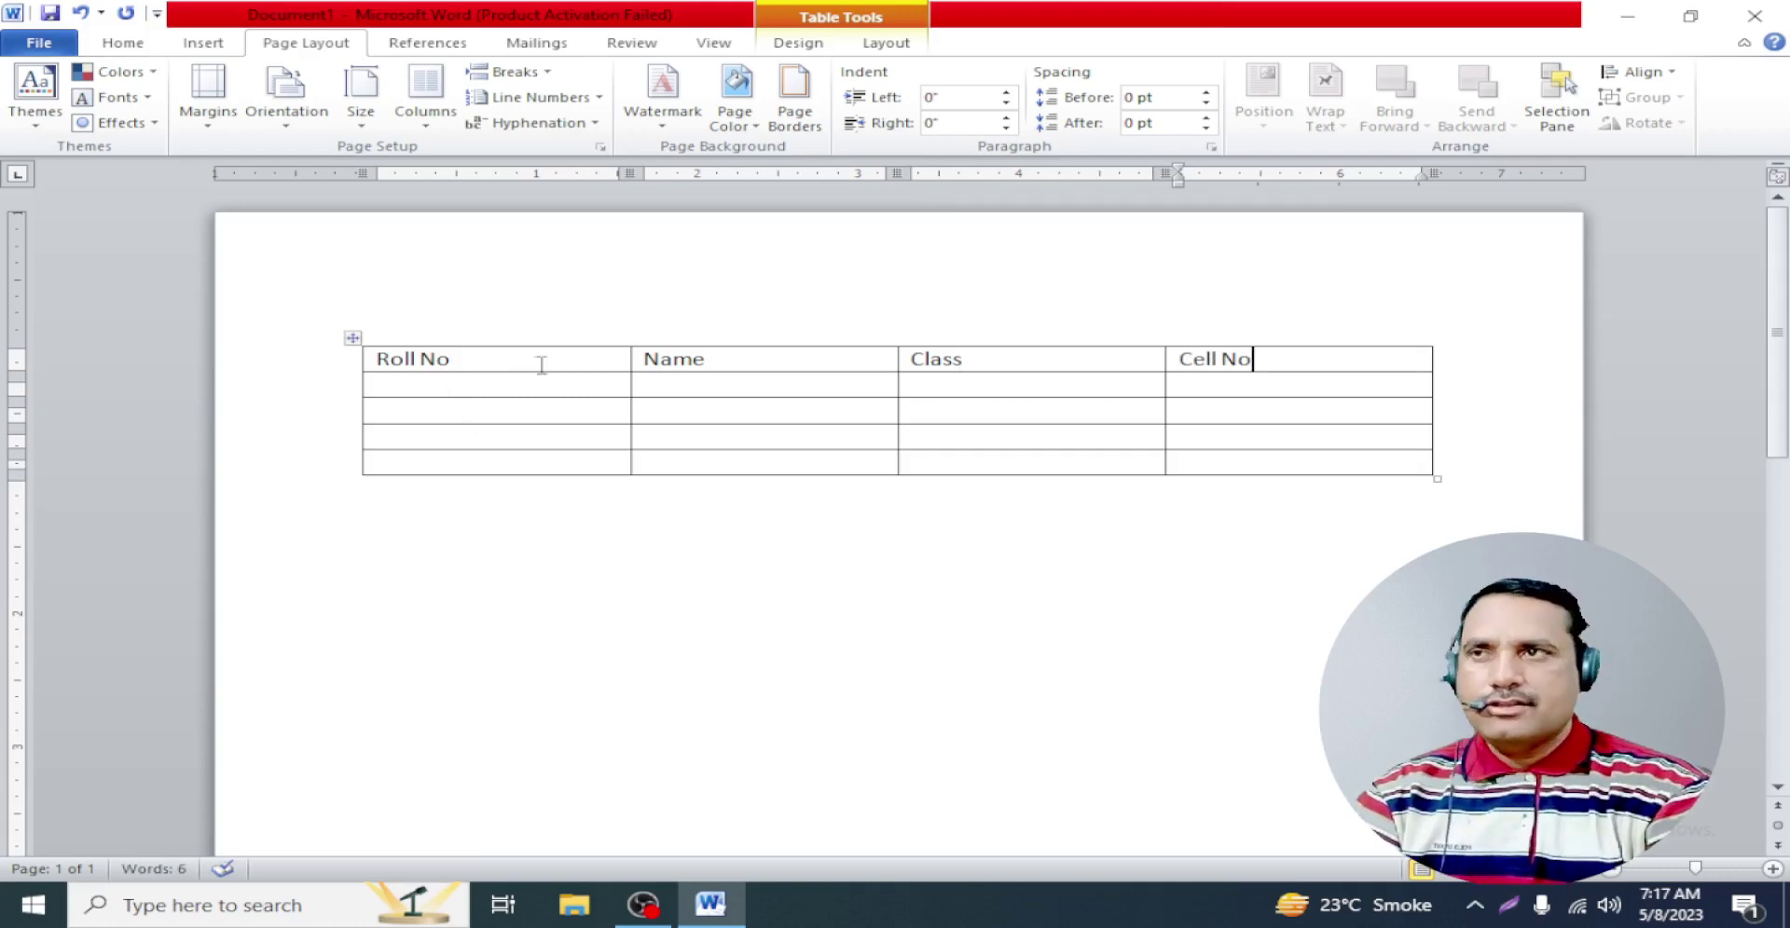
# Narrow the Roll No column, widen Name while narrowing Class, then move below the table
pyautogui.moveTo(632, 358); pyautogui.dragTo(476, 359)
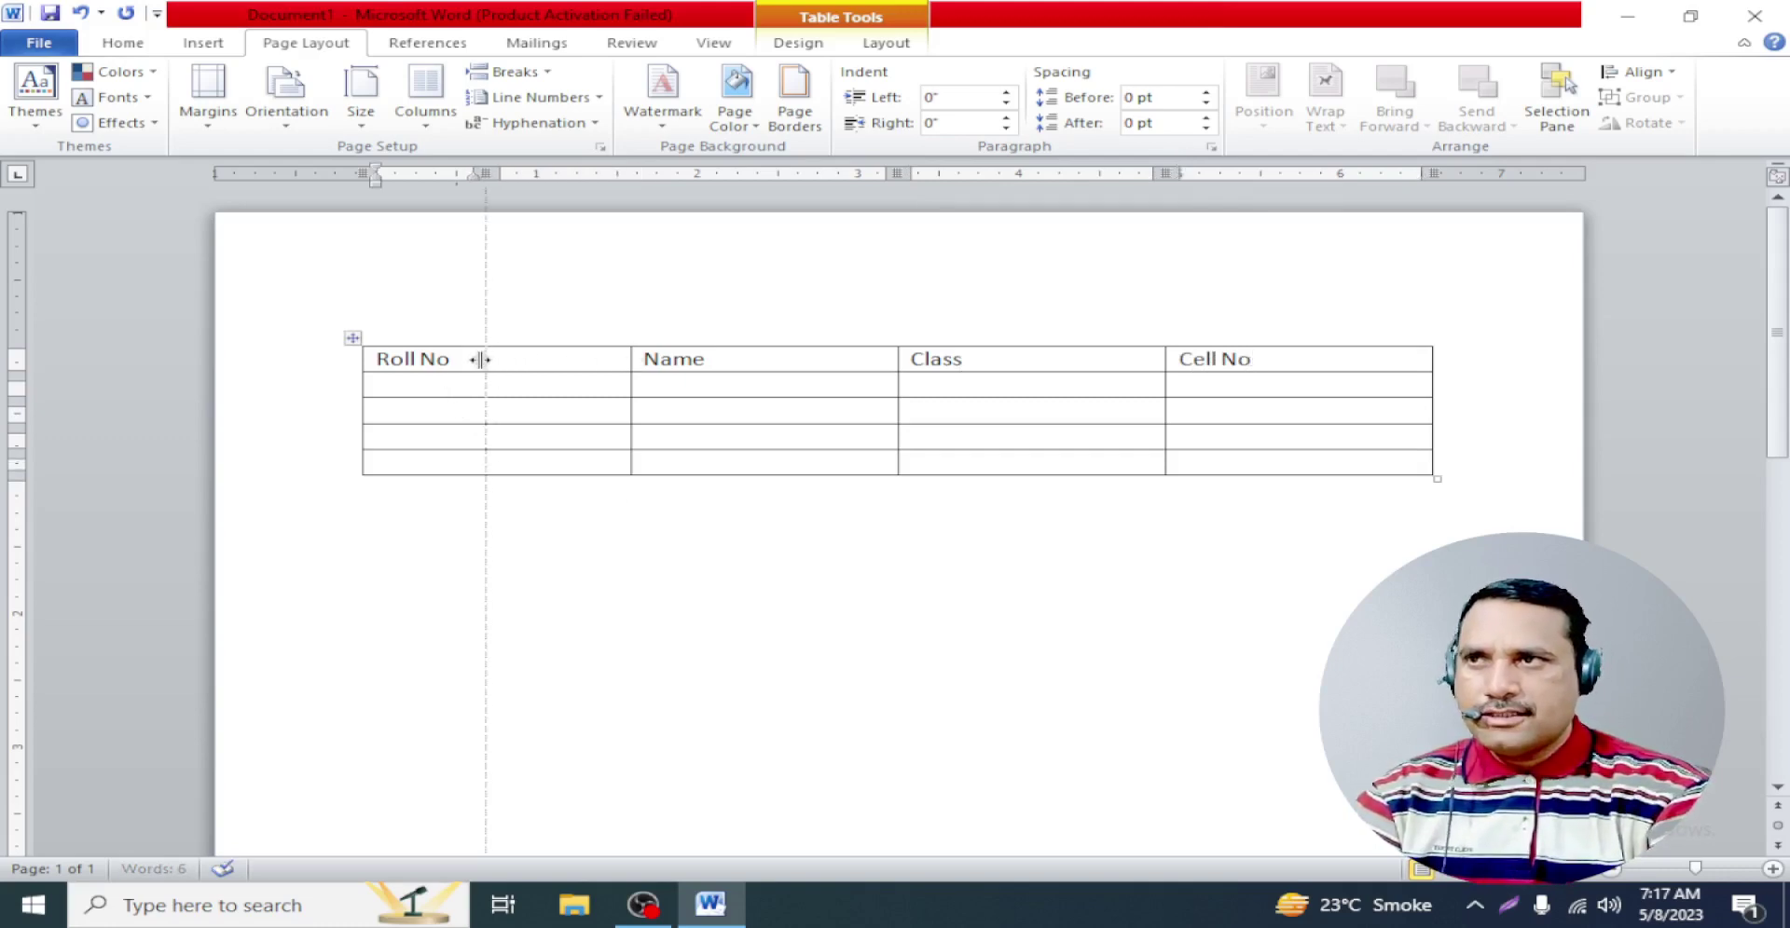
pyautogui.click(536, 379)
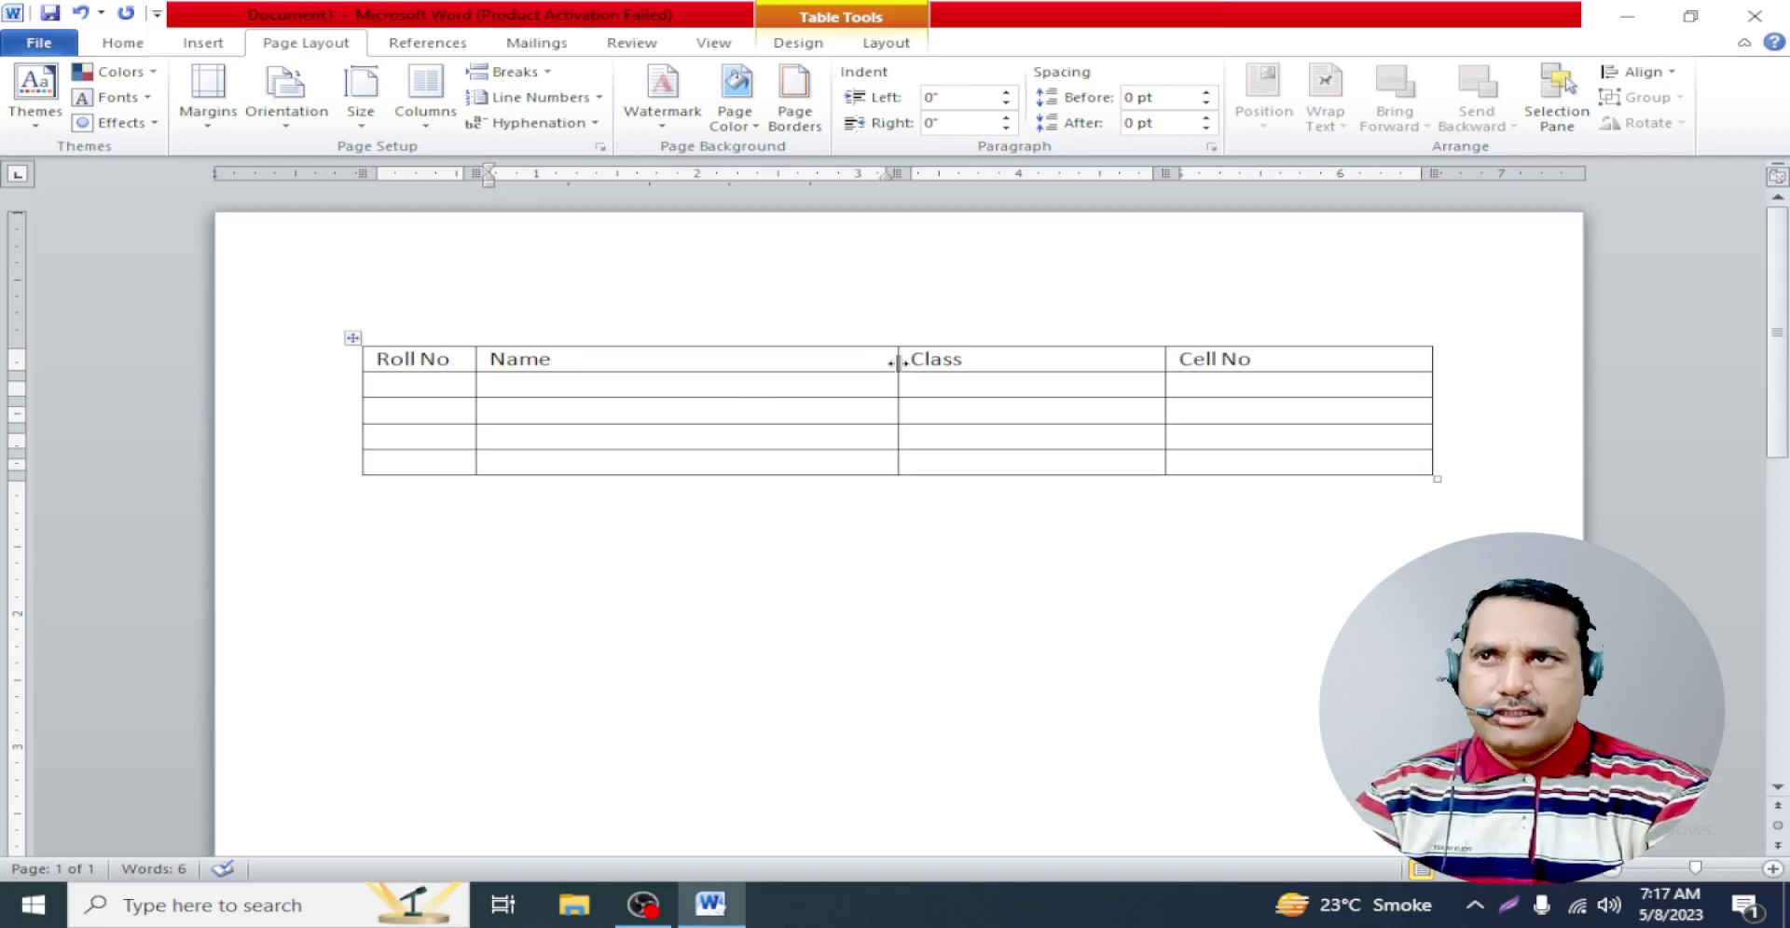
pyautogui.moveTo(897, 362); pyautogui.dragTo(1037, 365)
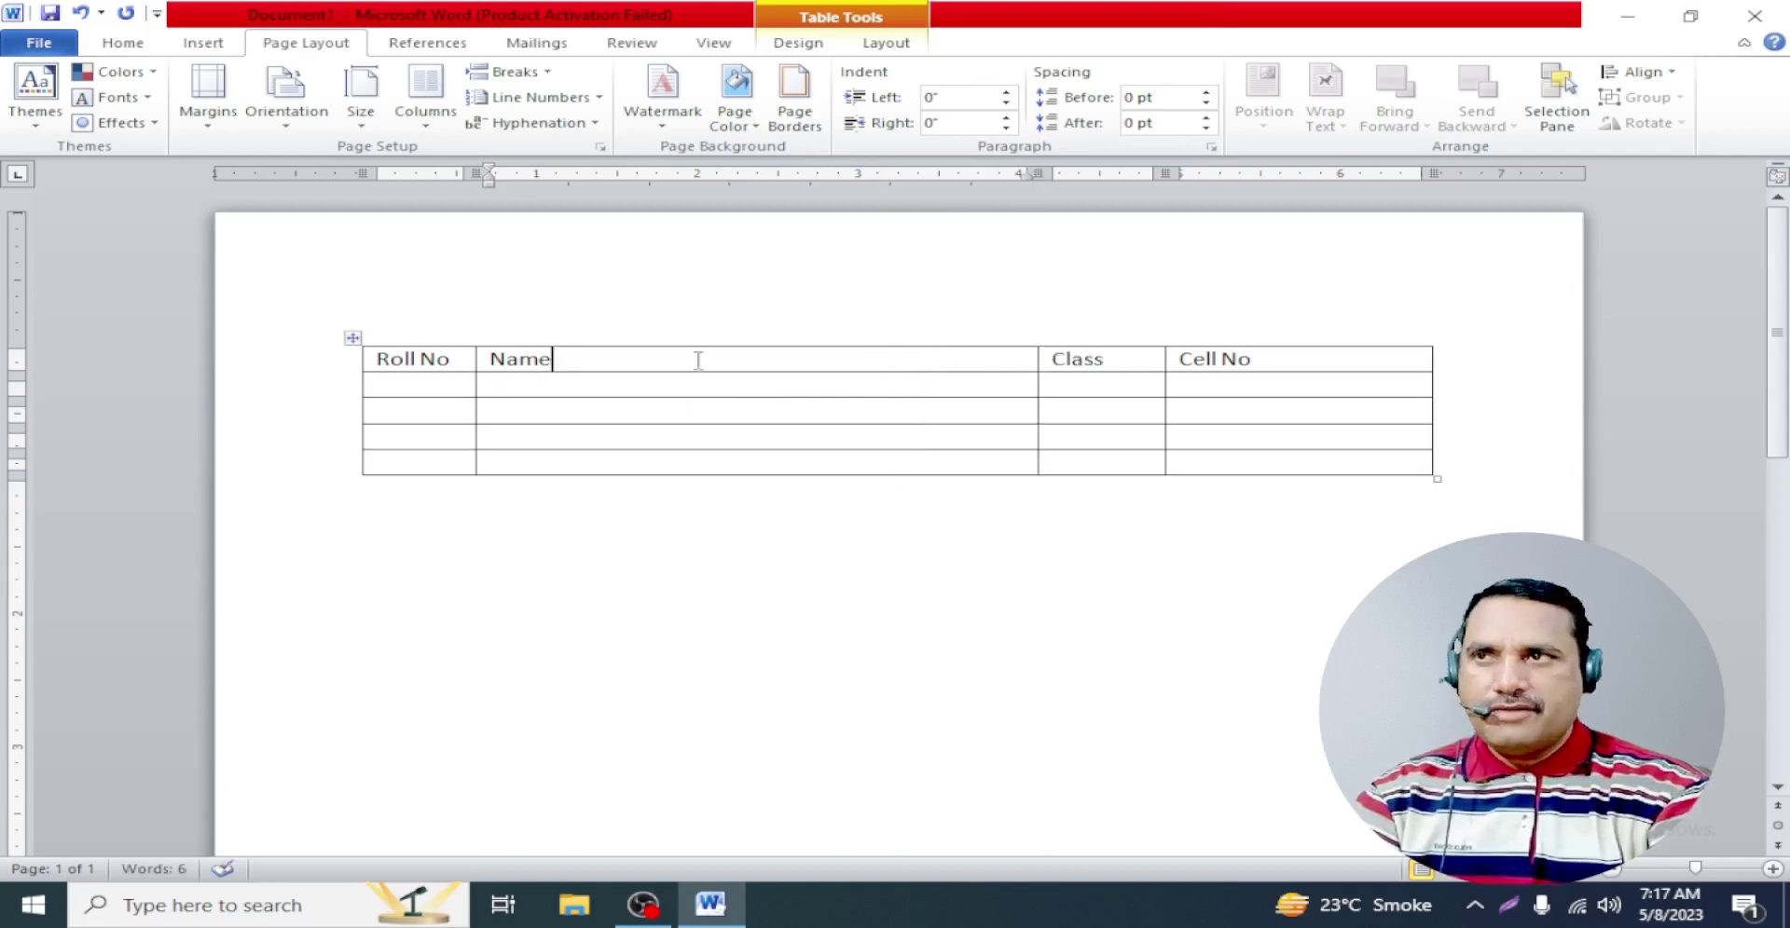
pyautogui.moveTo(699, 357); pyautogui.dragTo(700, 470)
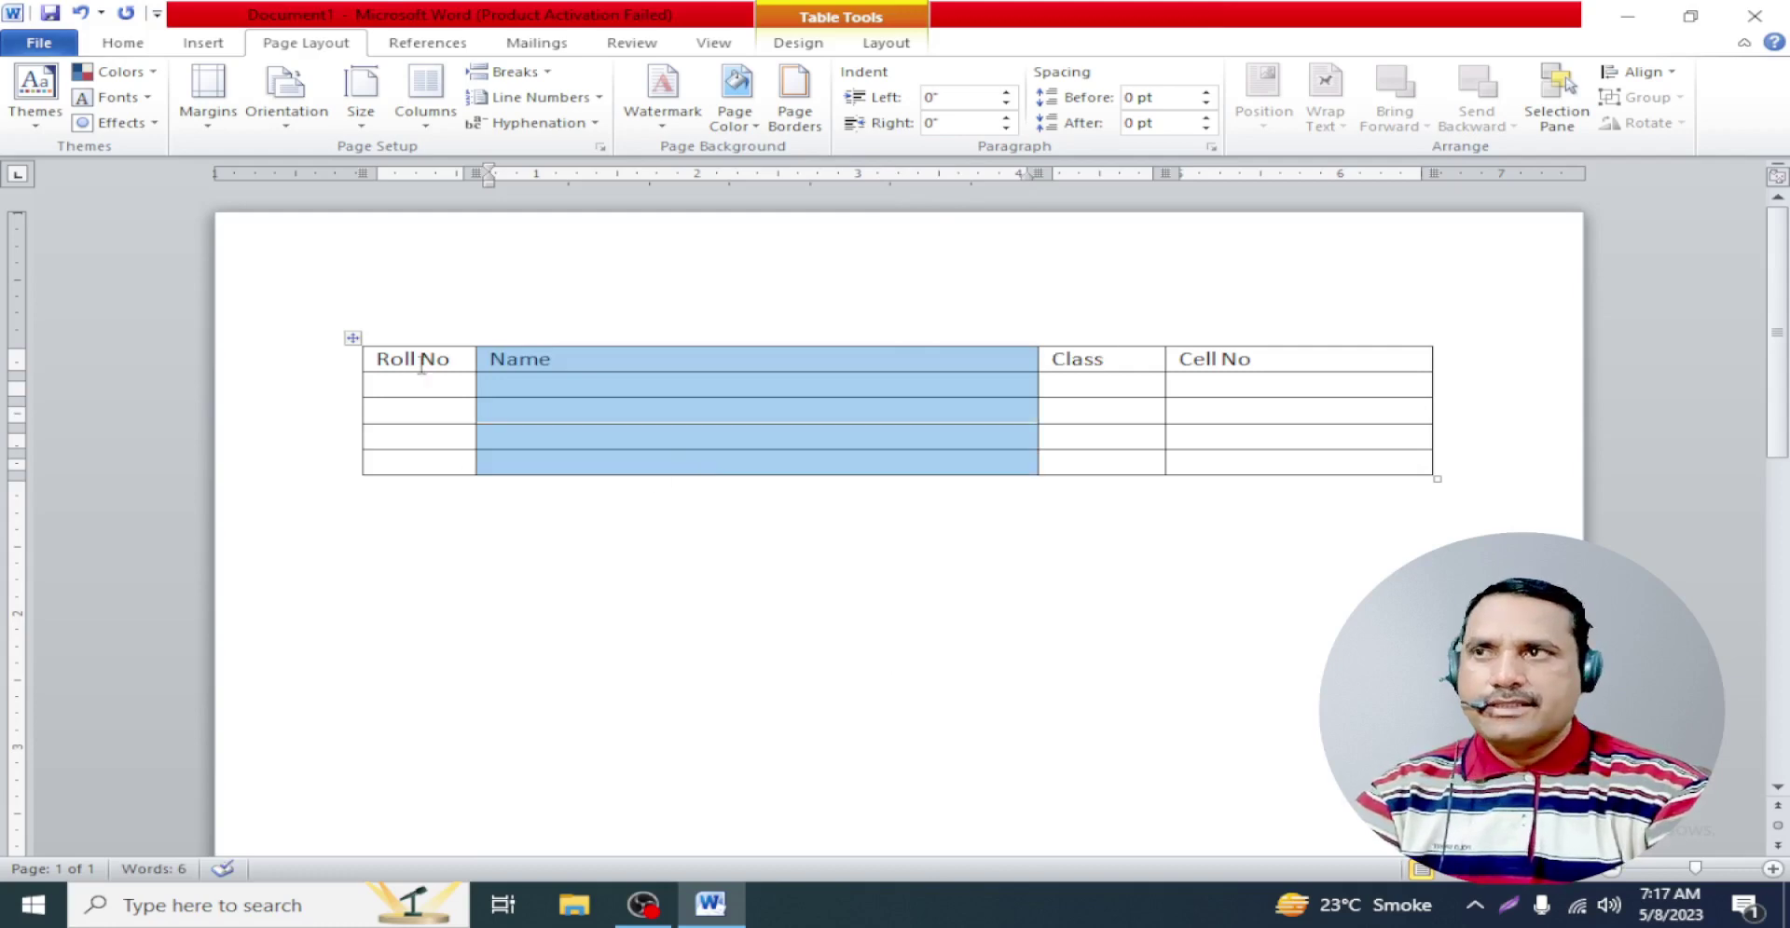
pyautogui.moveTo(421, 364); pyautogui.dragTo(421, 461)
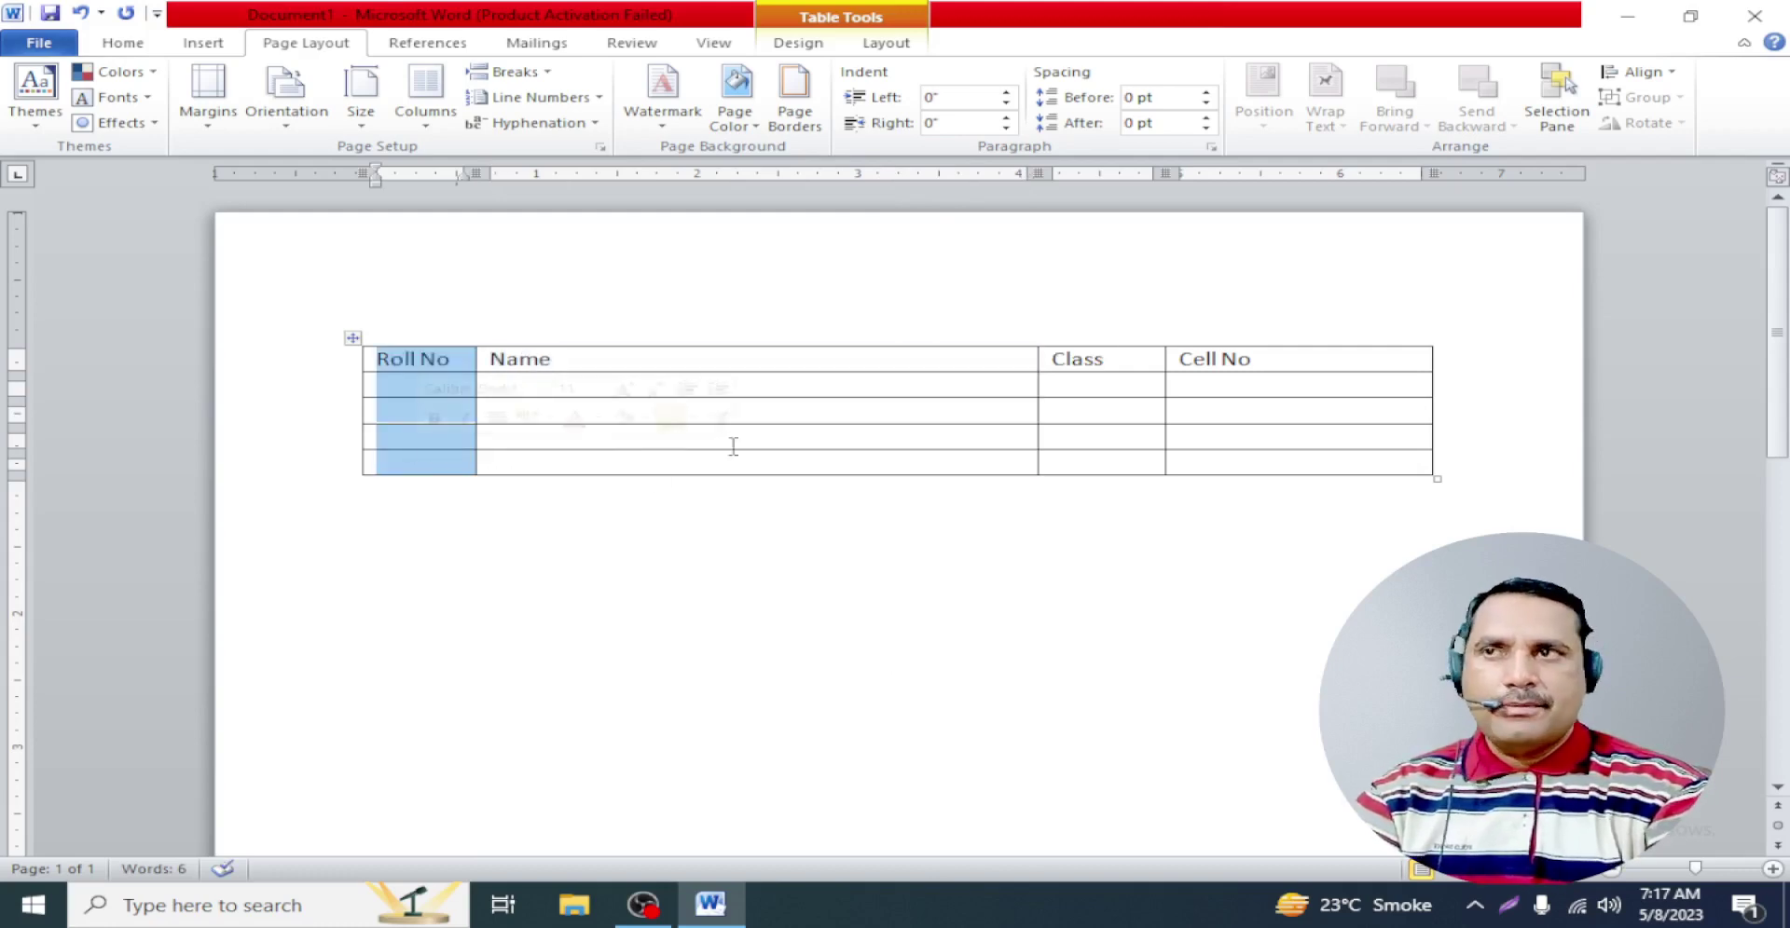
pyautogui.click(771, 443)
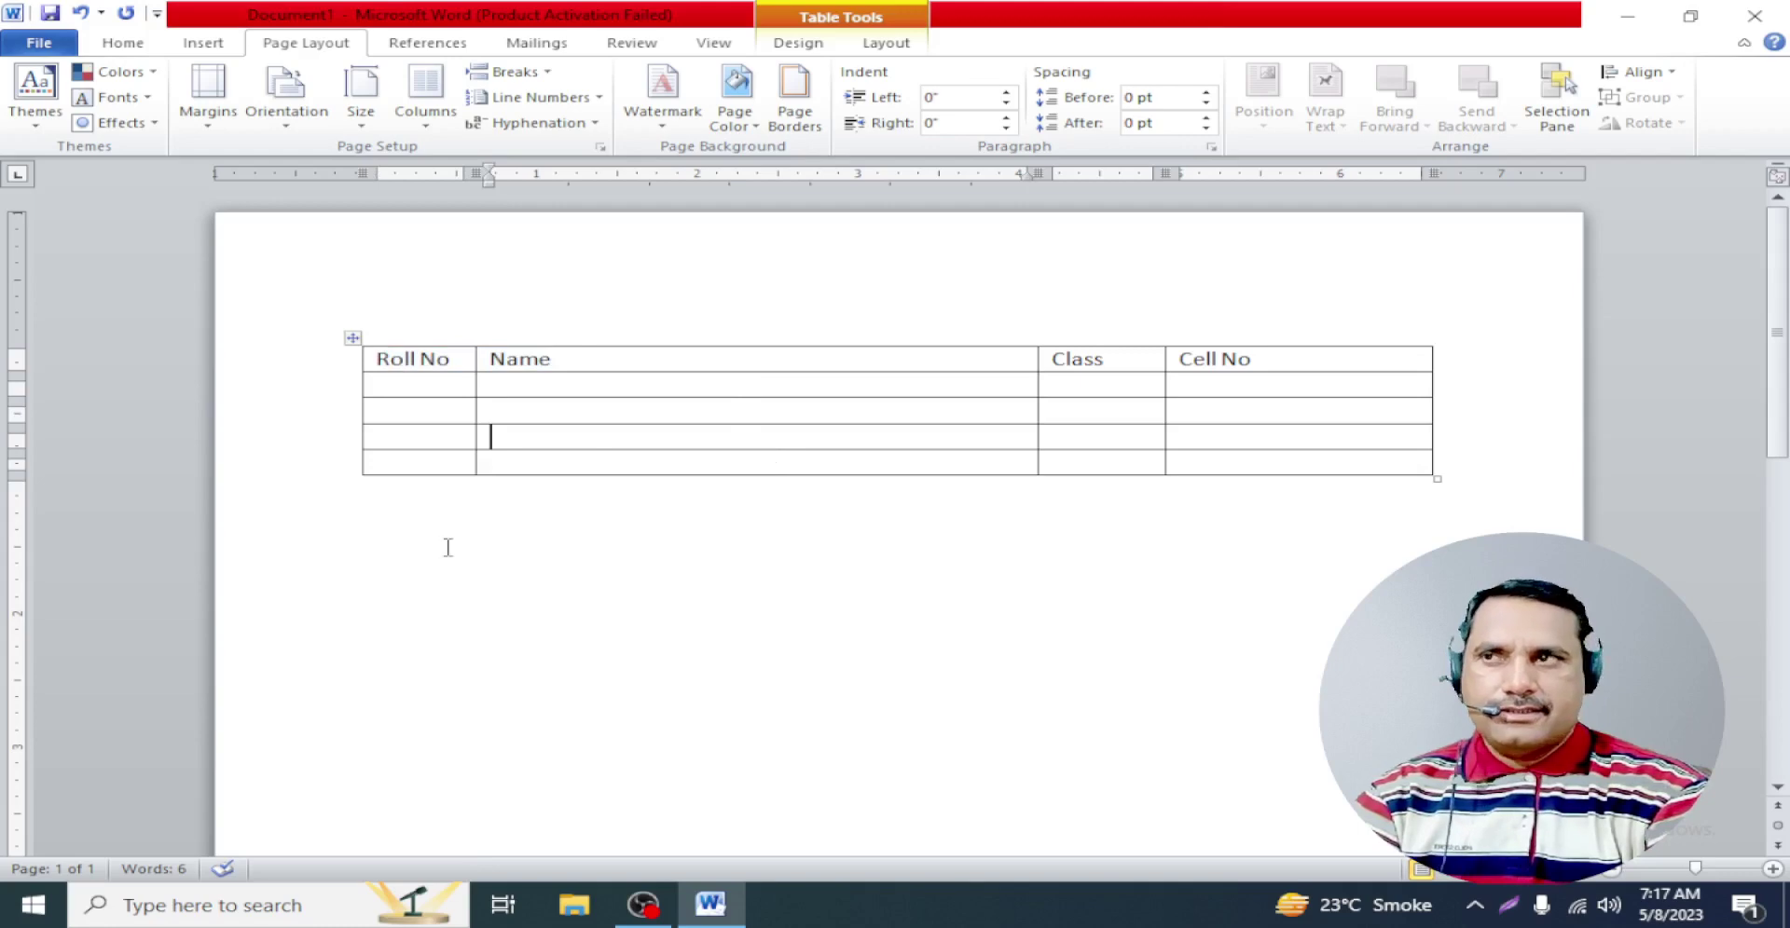
pyautogui.click(415, 550)
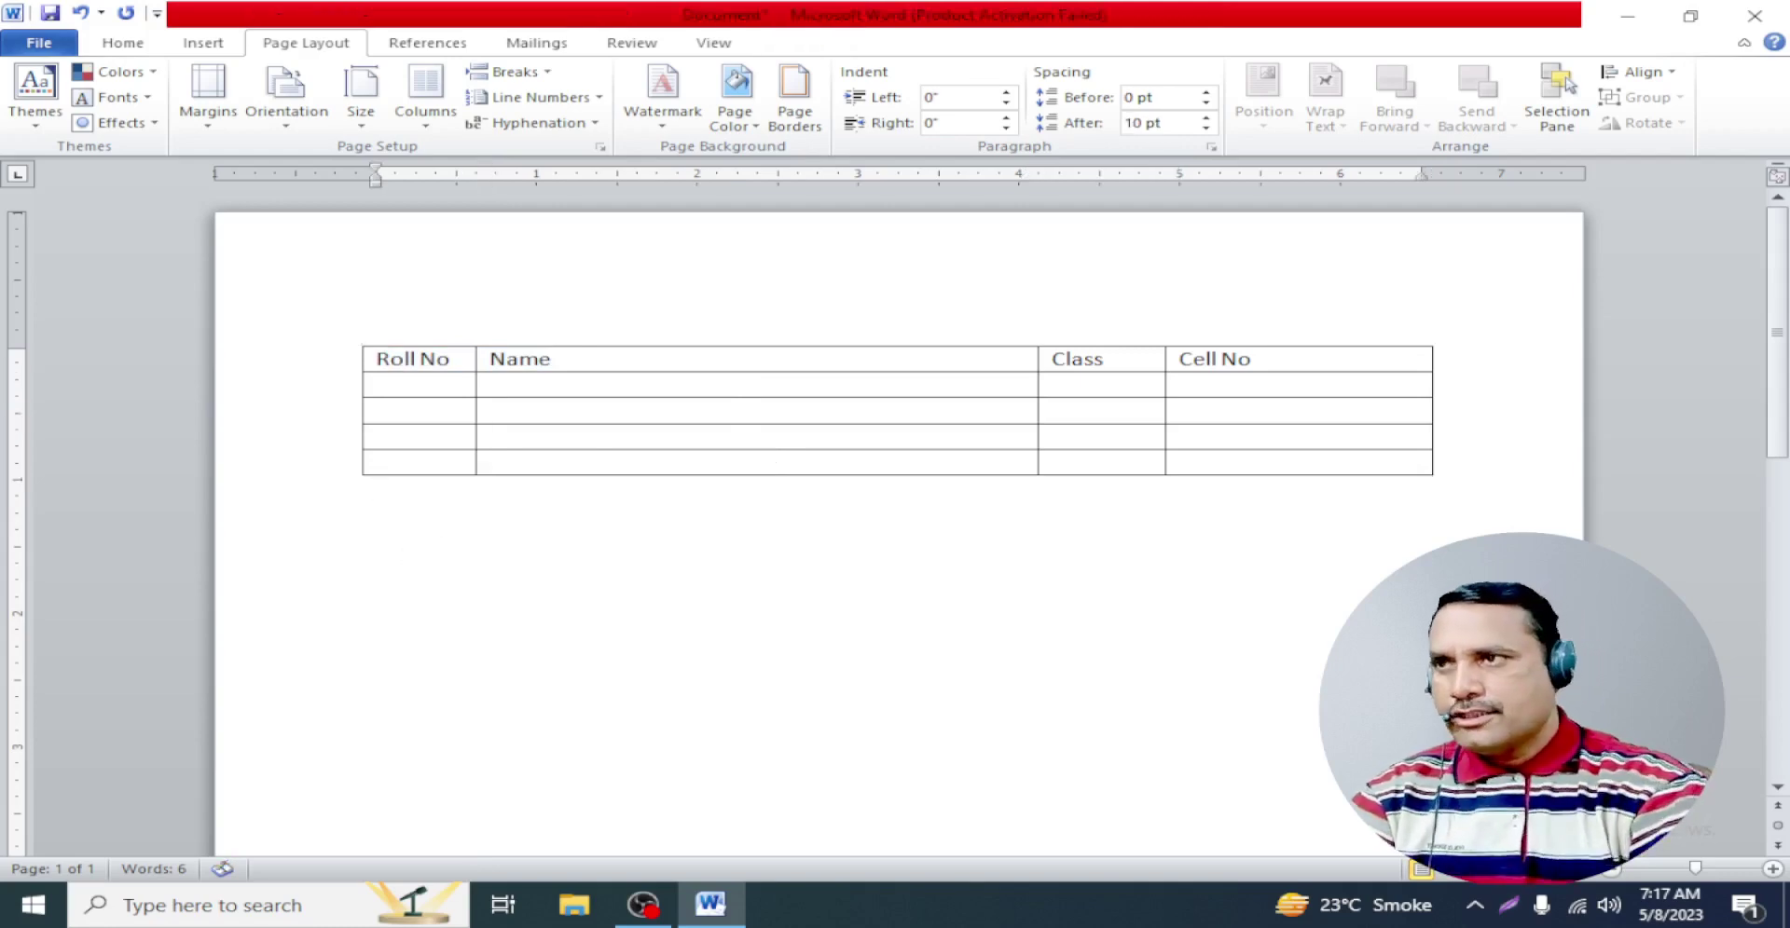
# Insert a 10-column, 8-row table below the Roll No table using the quick size grid
pyautogui.click(203, 43)
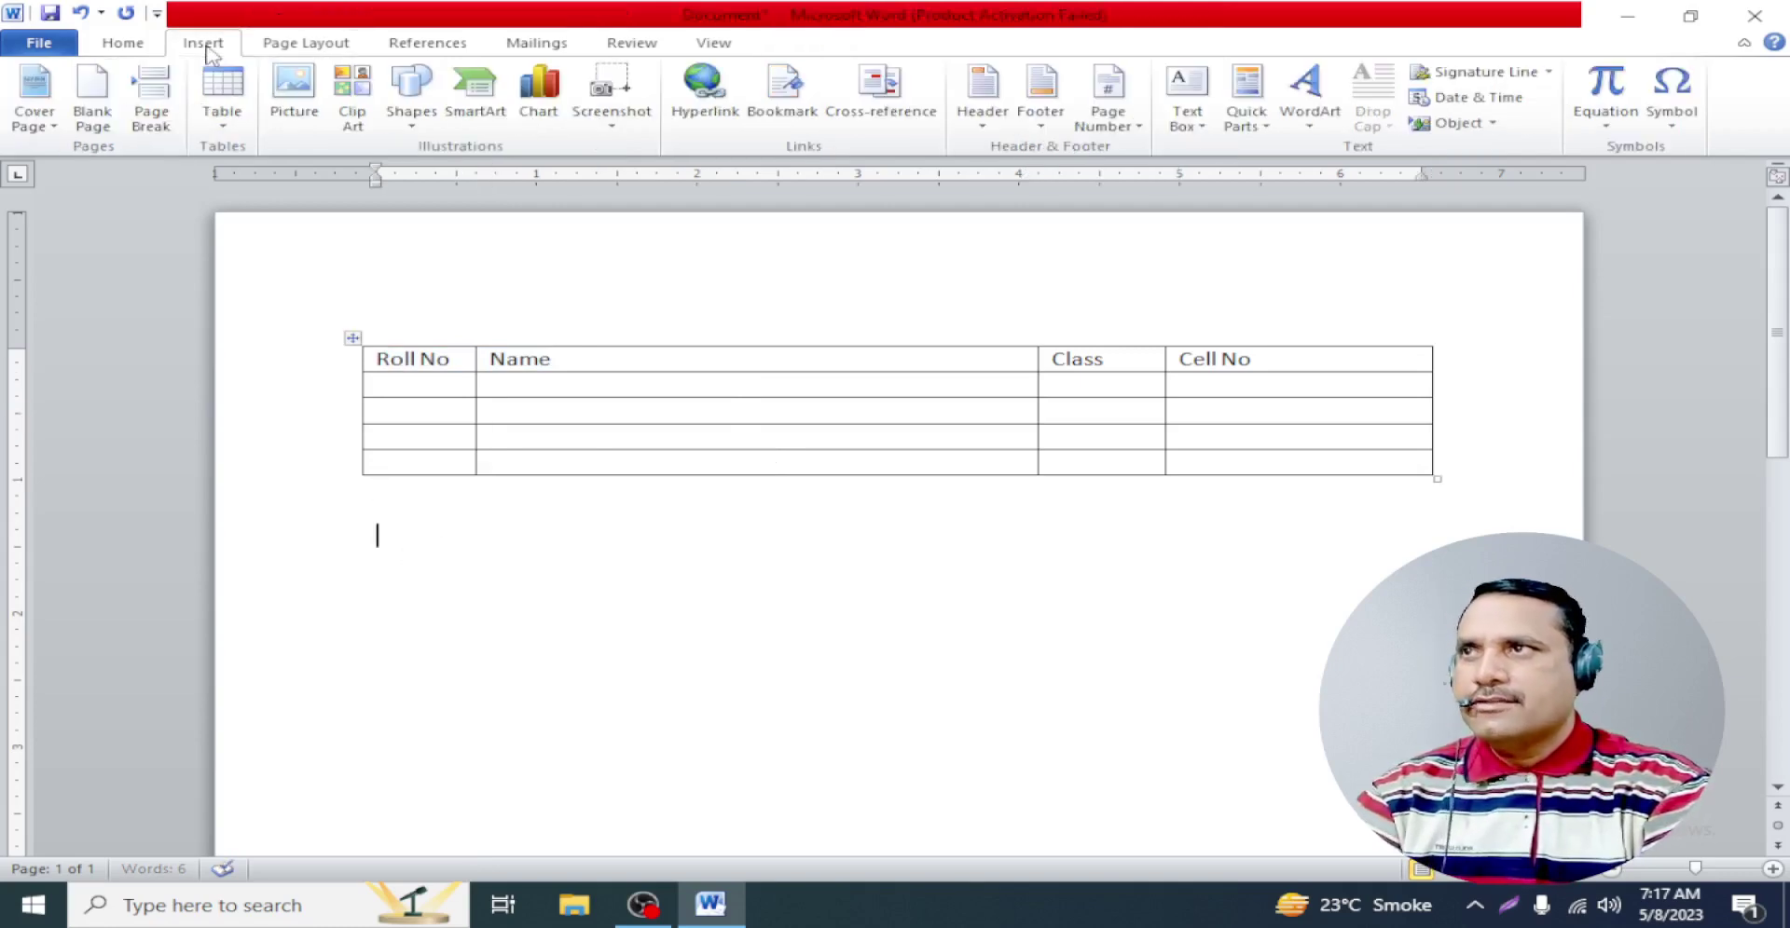
pyautogui.click(220, 112)
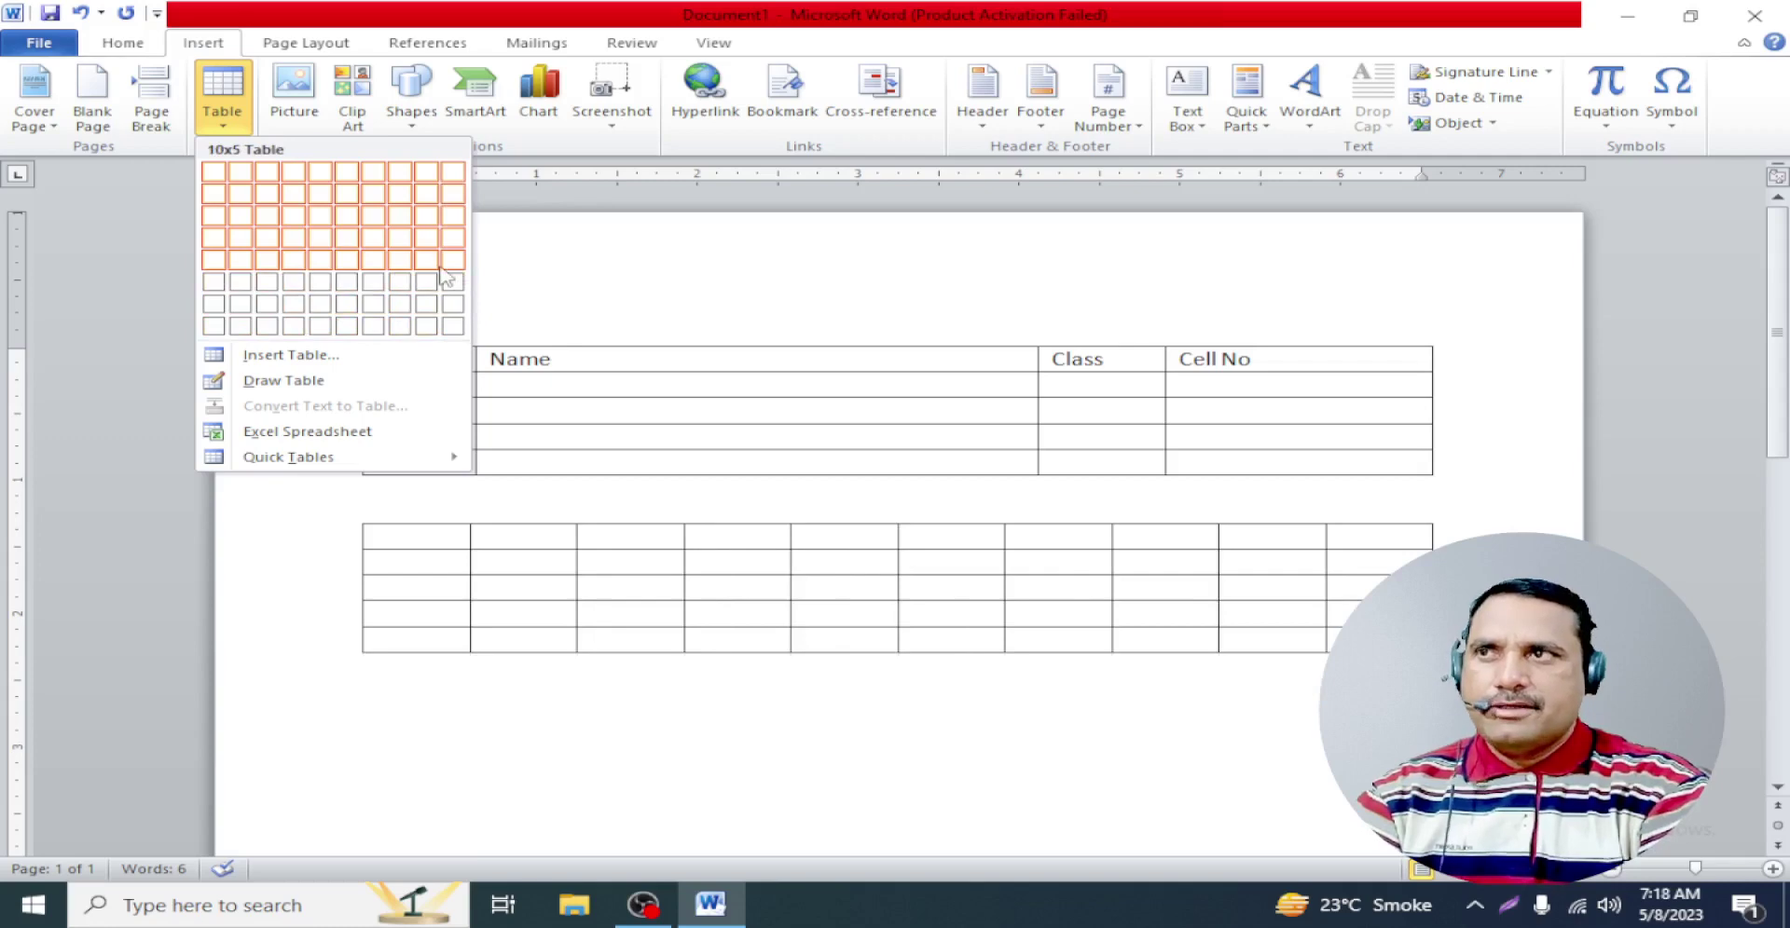
pyautogui.click(454, 326)
pyautogui.click(452, 804)
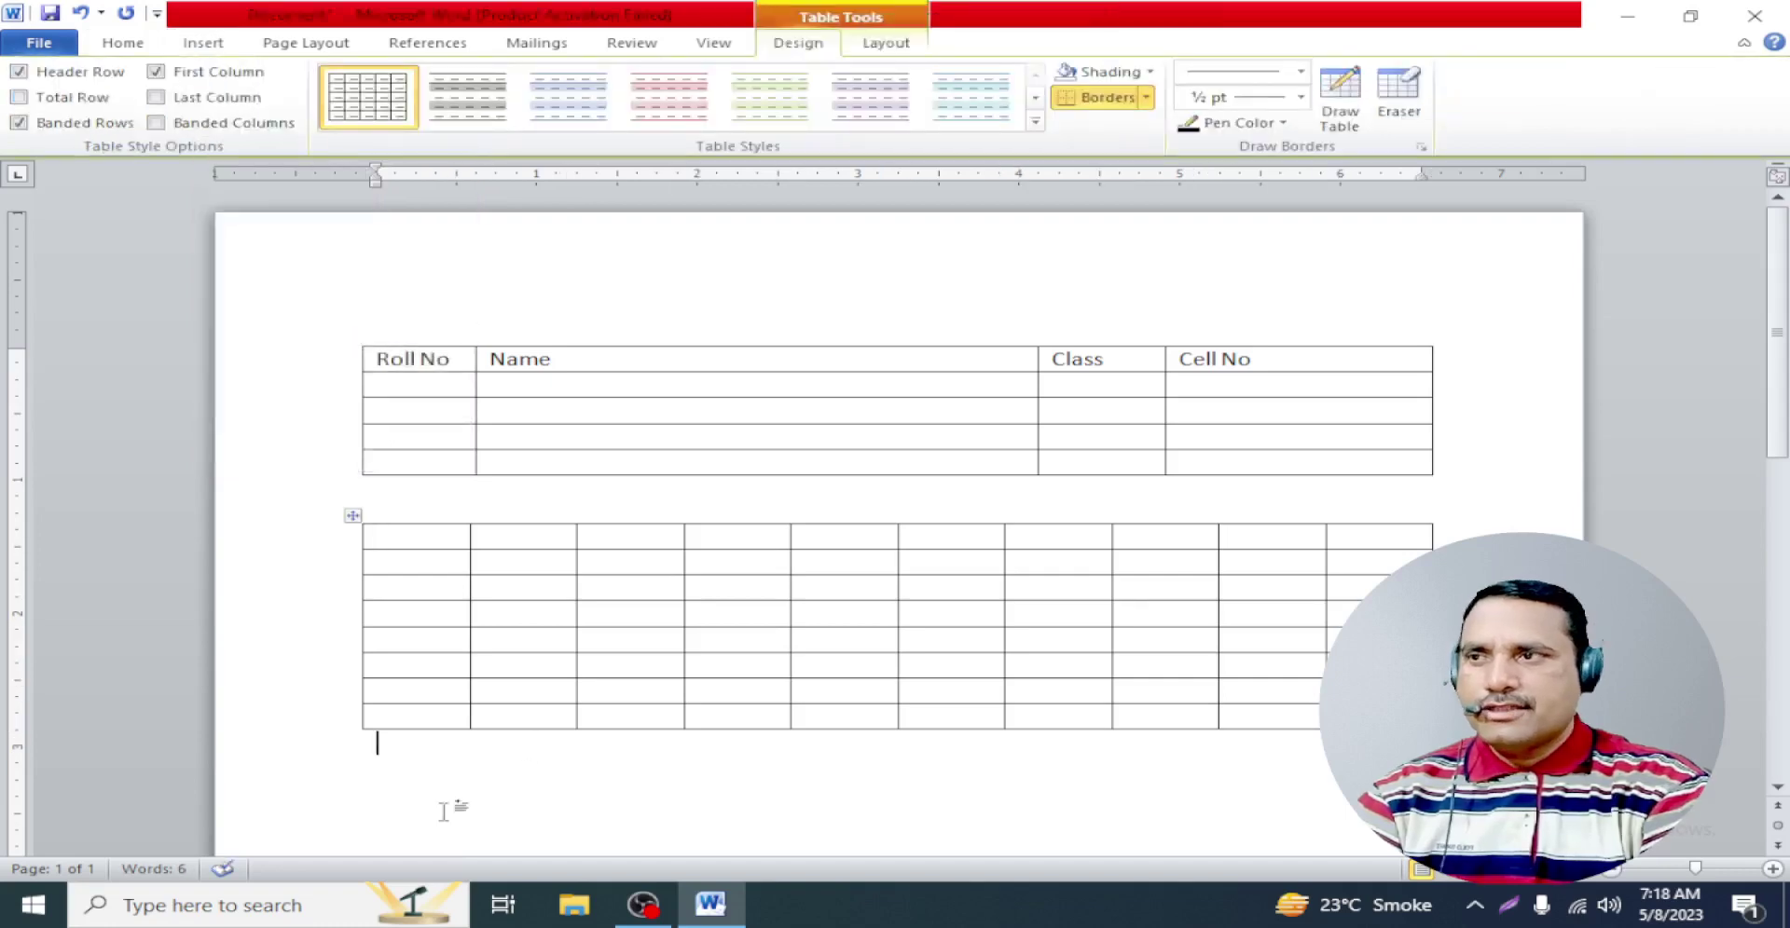
pyautogui.scroll(-3, 577, 689)
pyautogui.scroll(3, 587, 578)
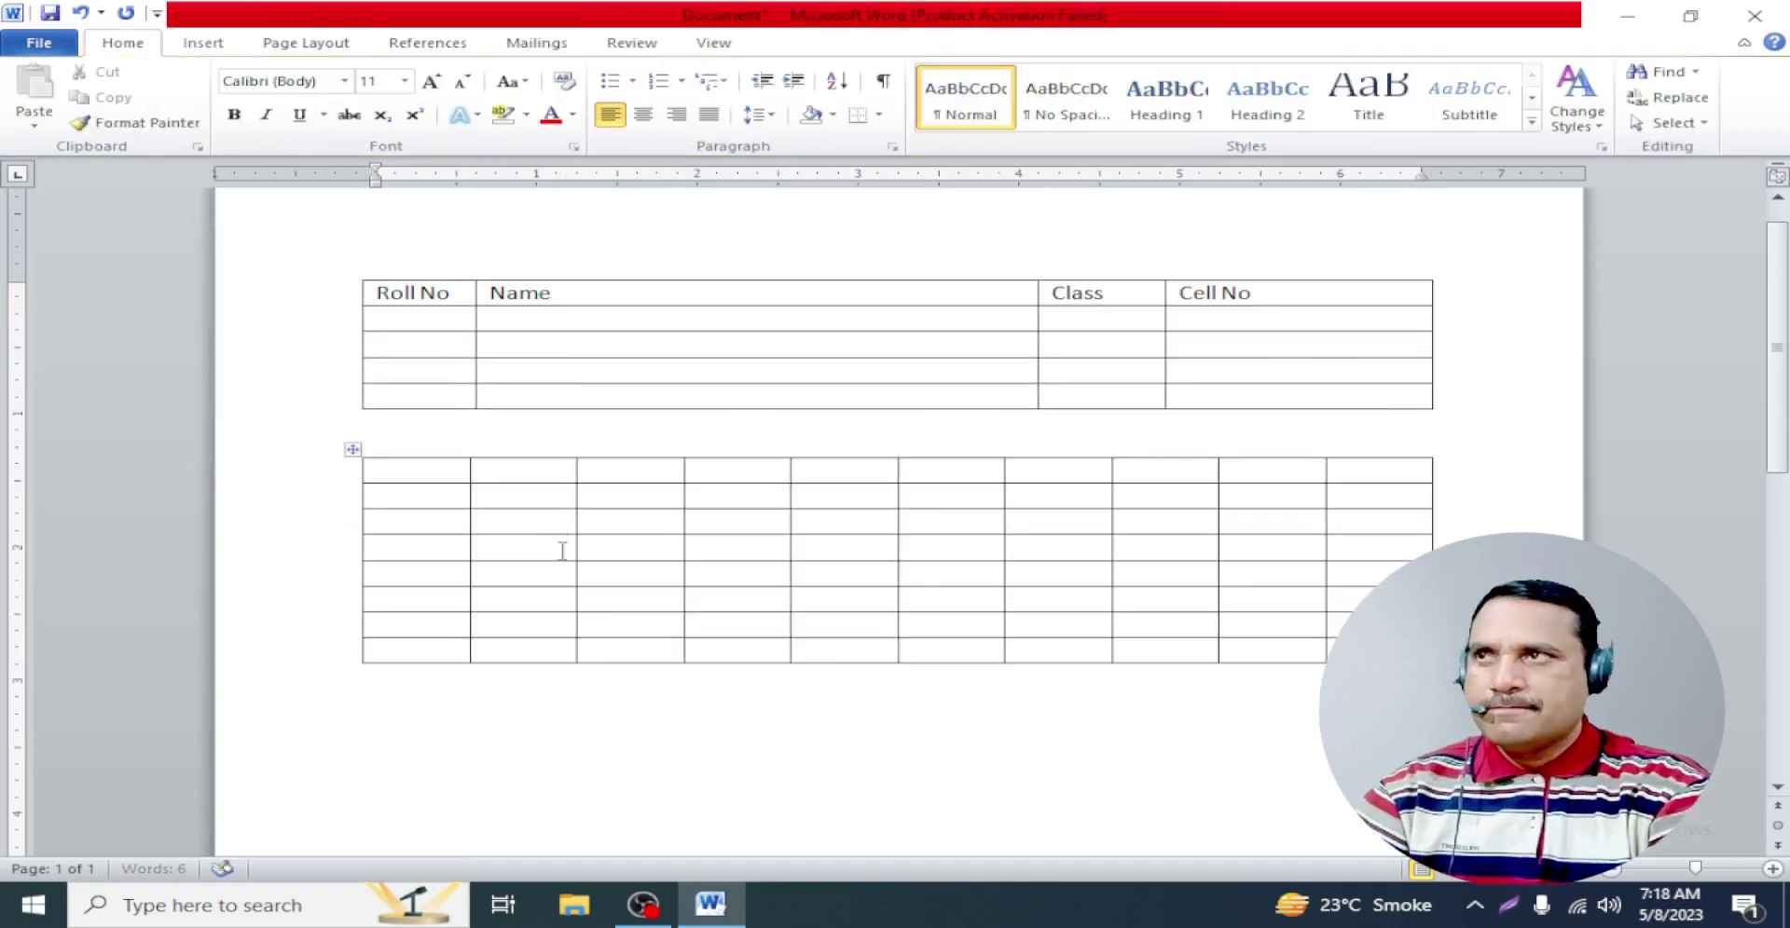
pyautogui.click(217, 42)
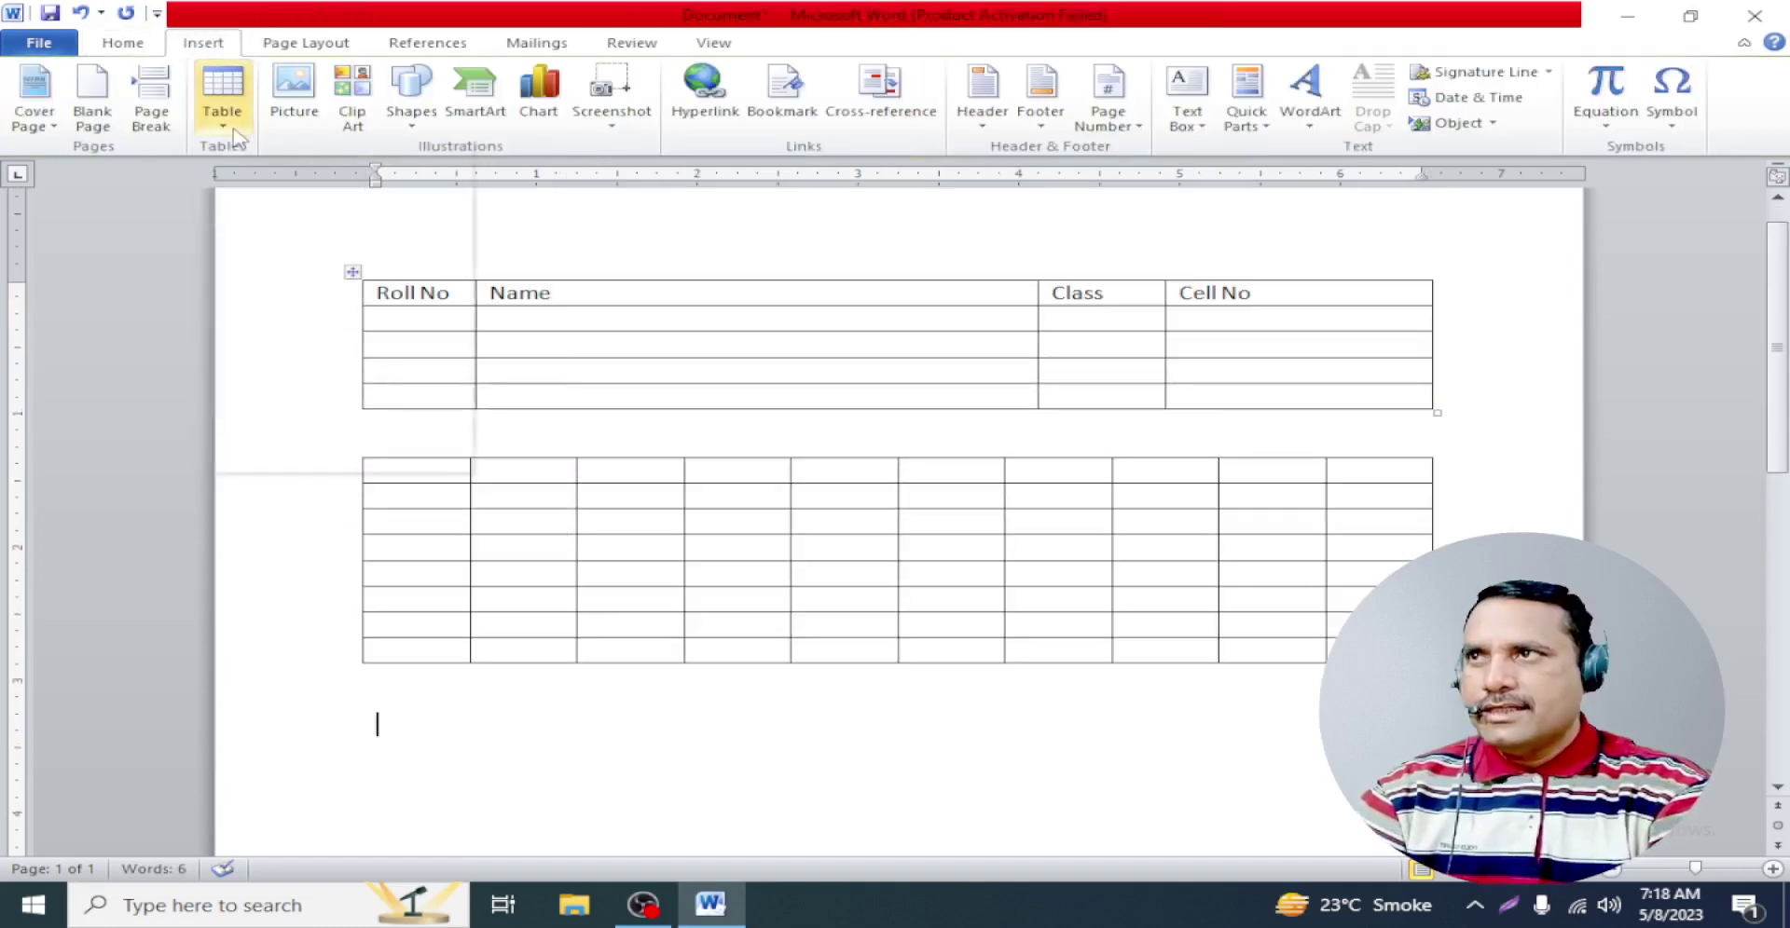
# Create a 10-column, 6-row table through the Insert Table dialog
pyautogui.click(237, 105)
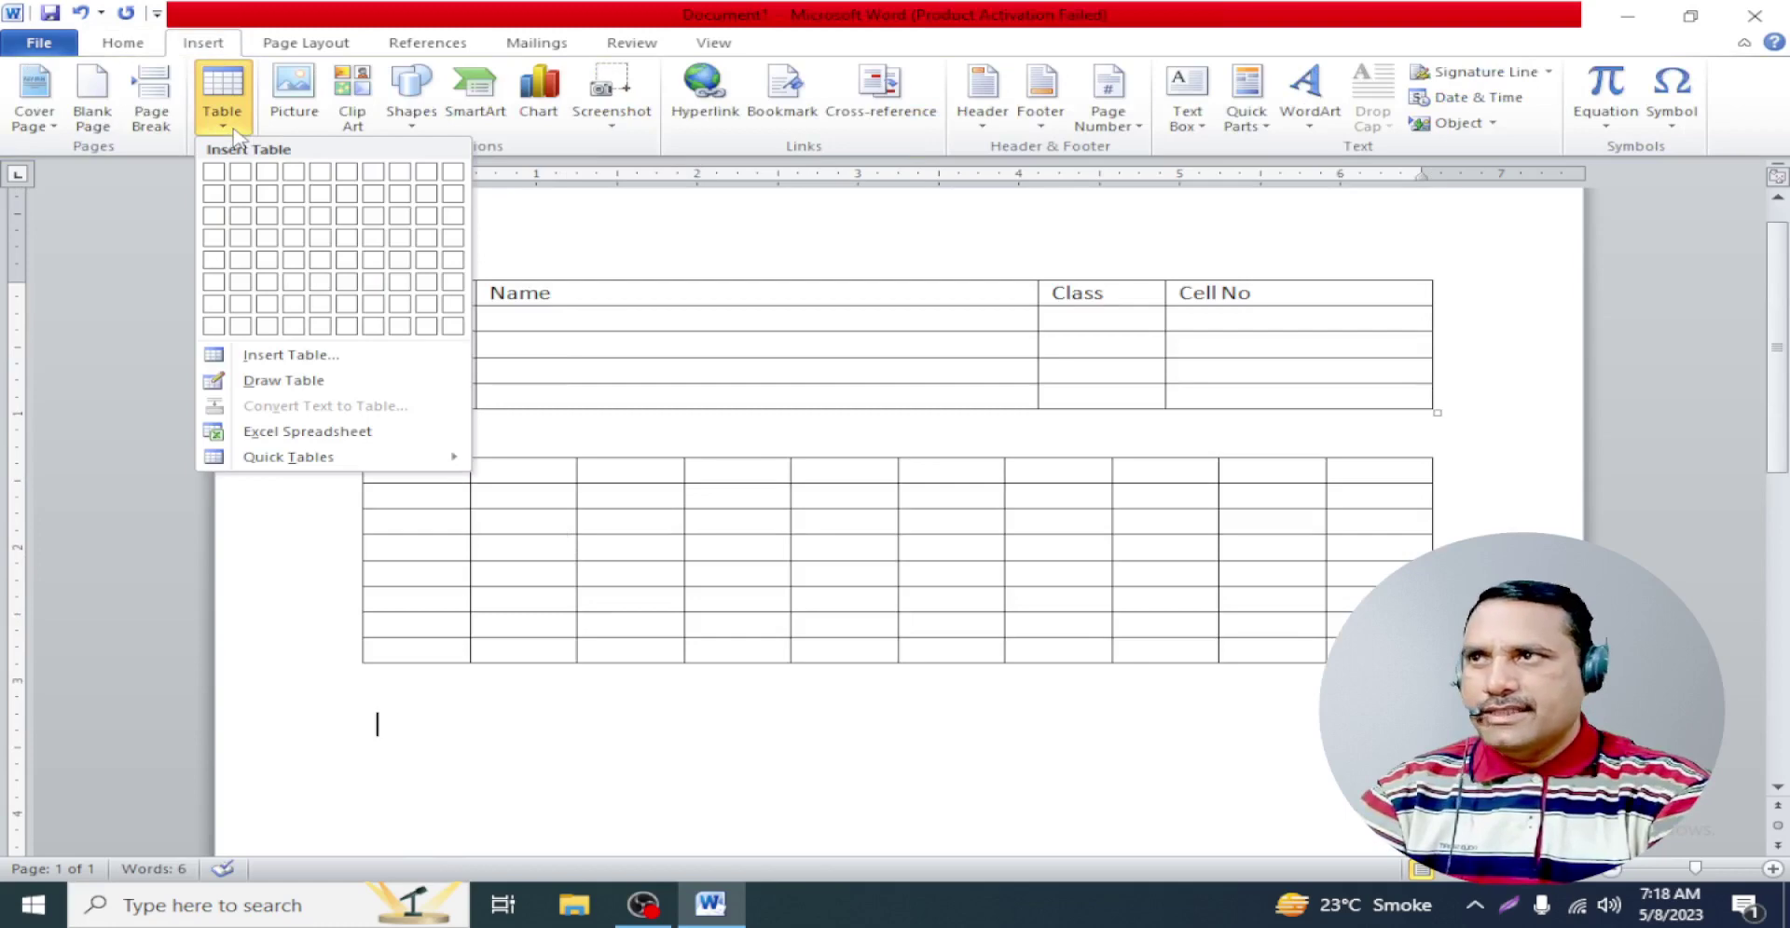
pyautogui.click(279, 358)
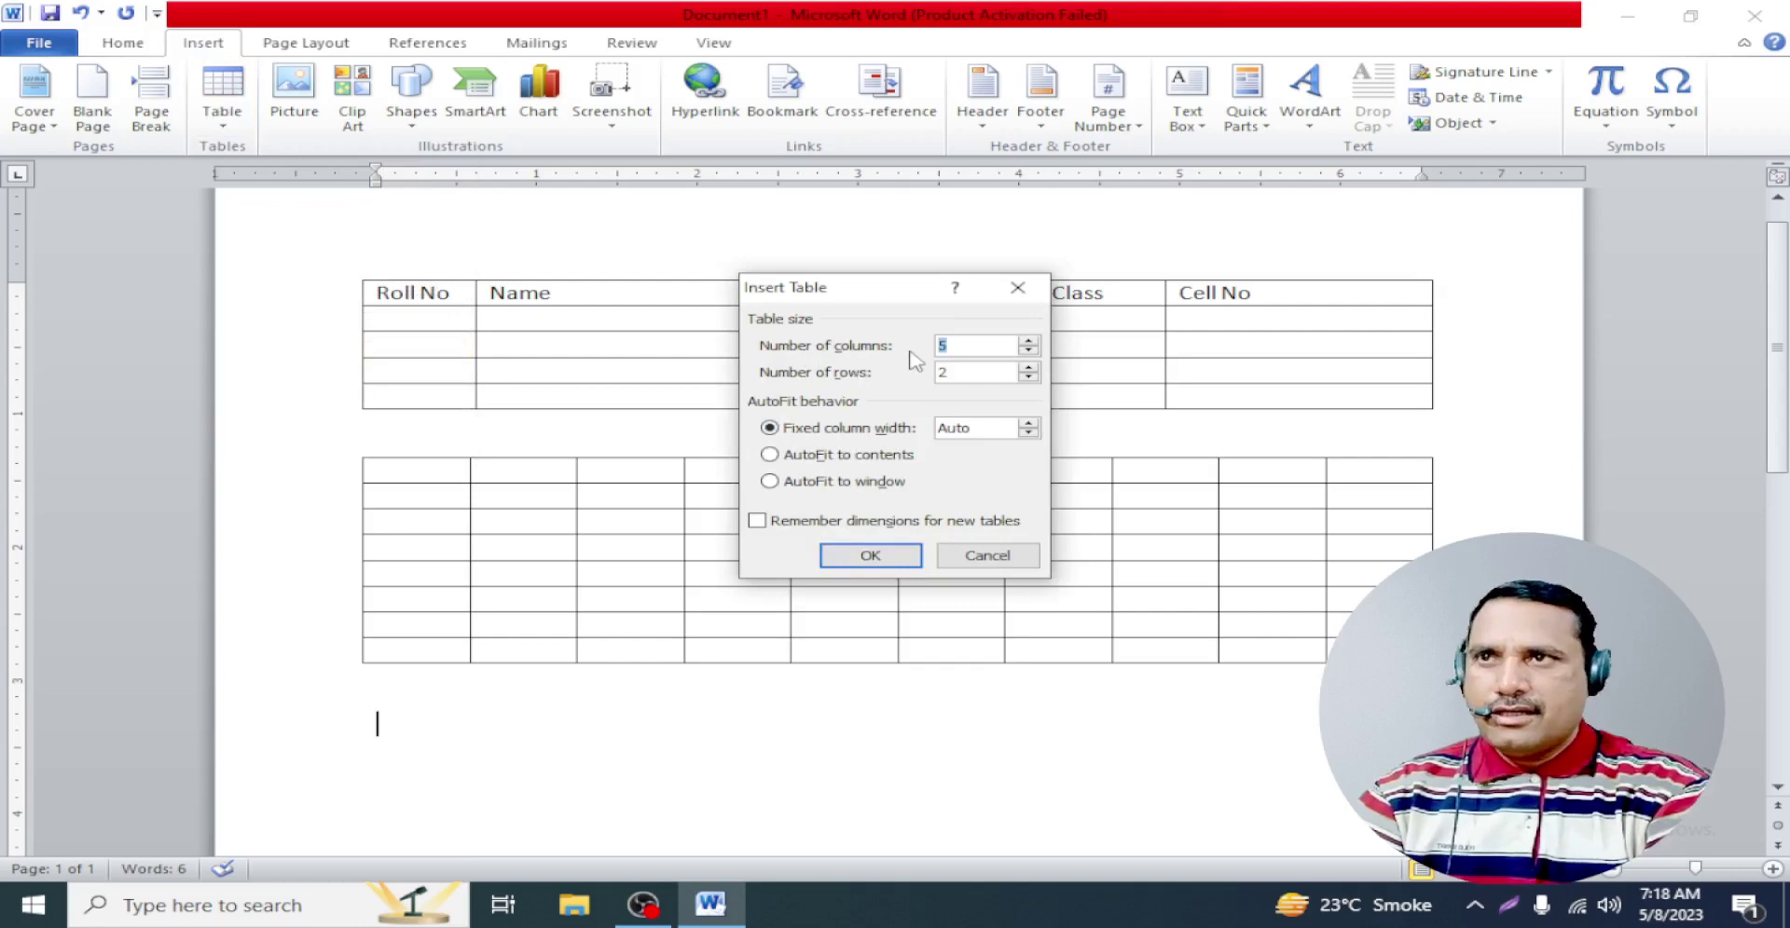
pyautogui.write('10')
pyautogui.click(1028, 367)
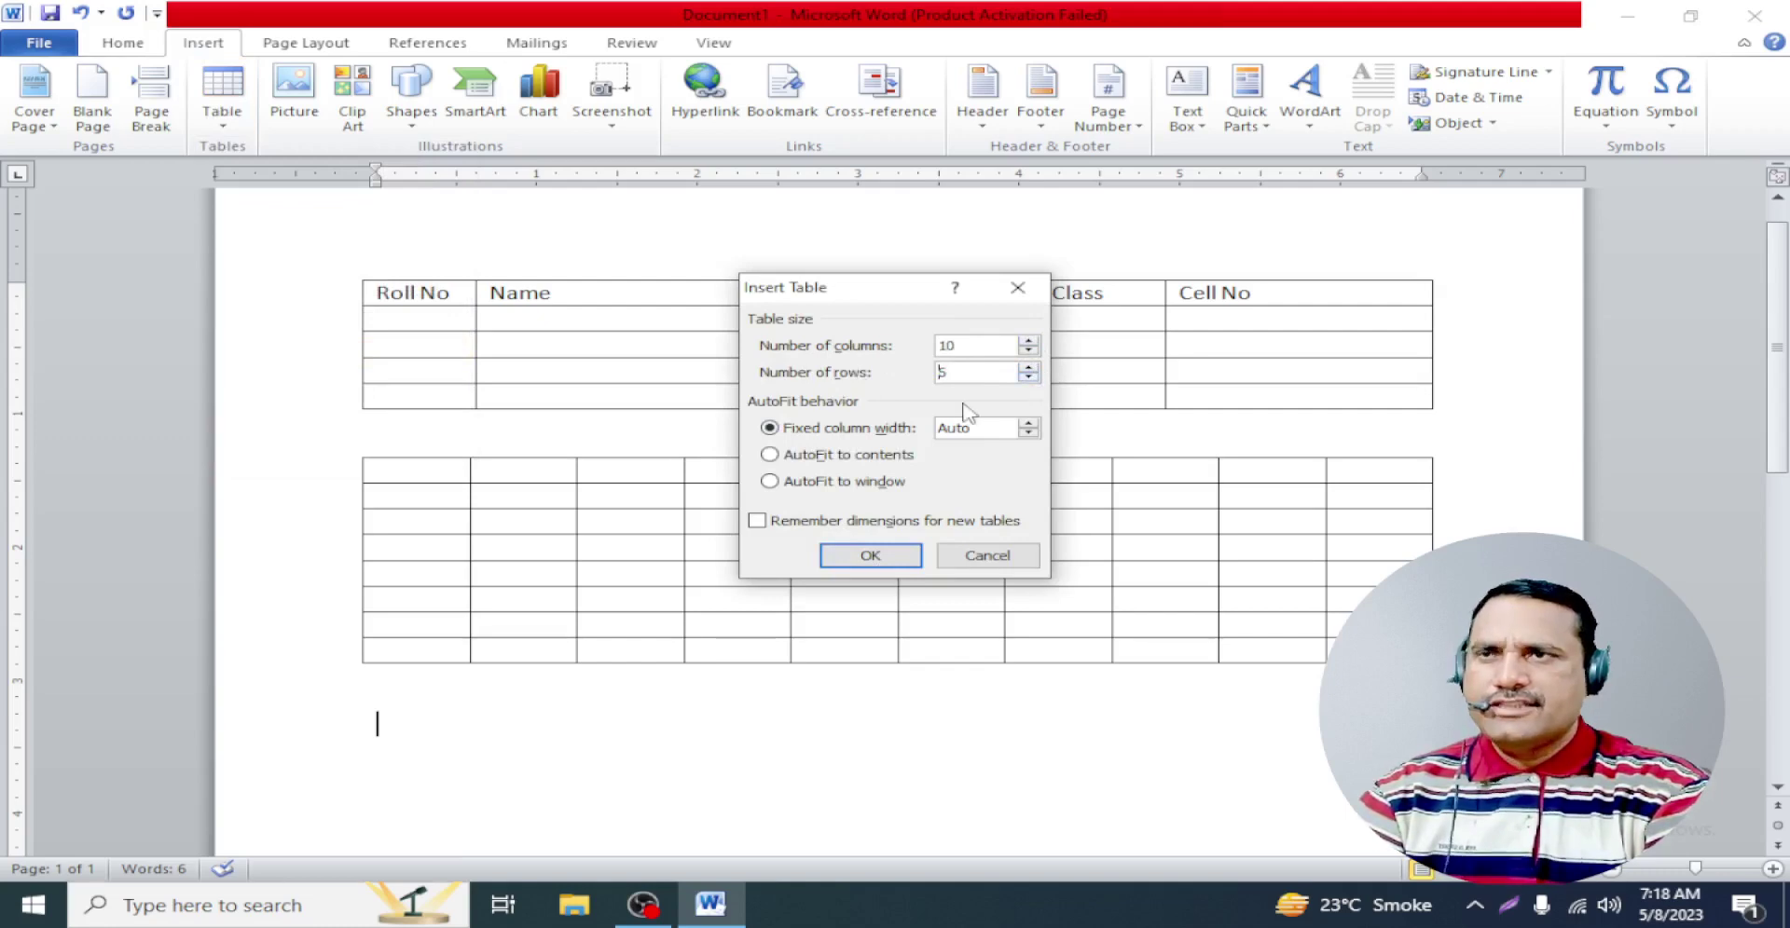
pyautogui.click(914, 555)
pyautogui.scroll(-3, 906, 548)
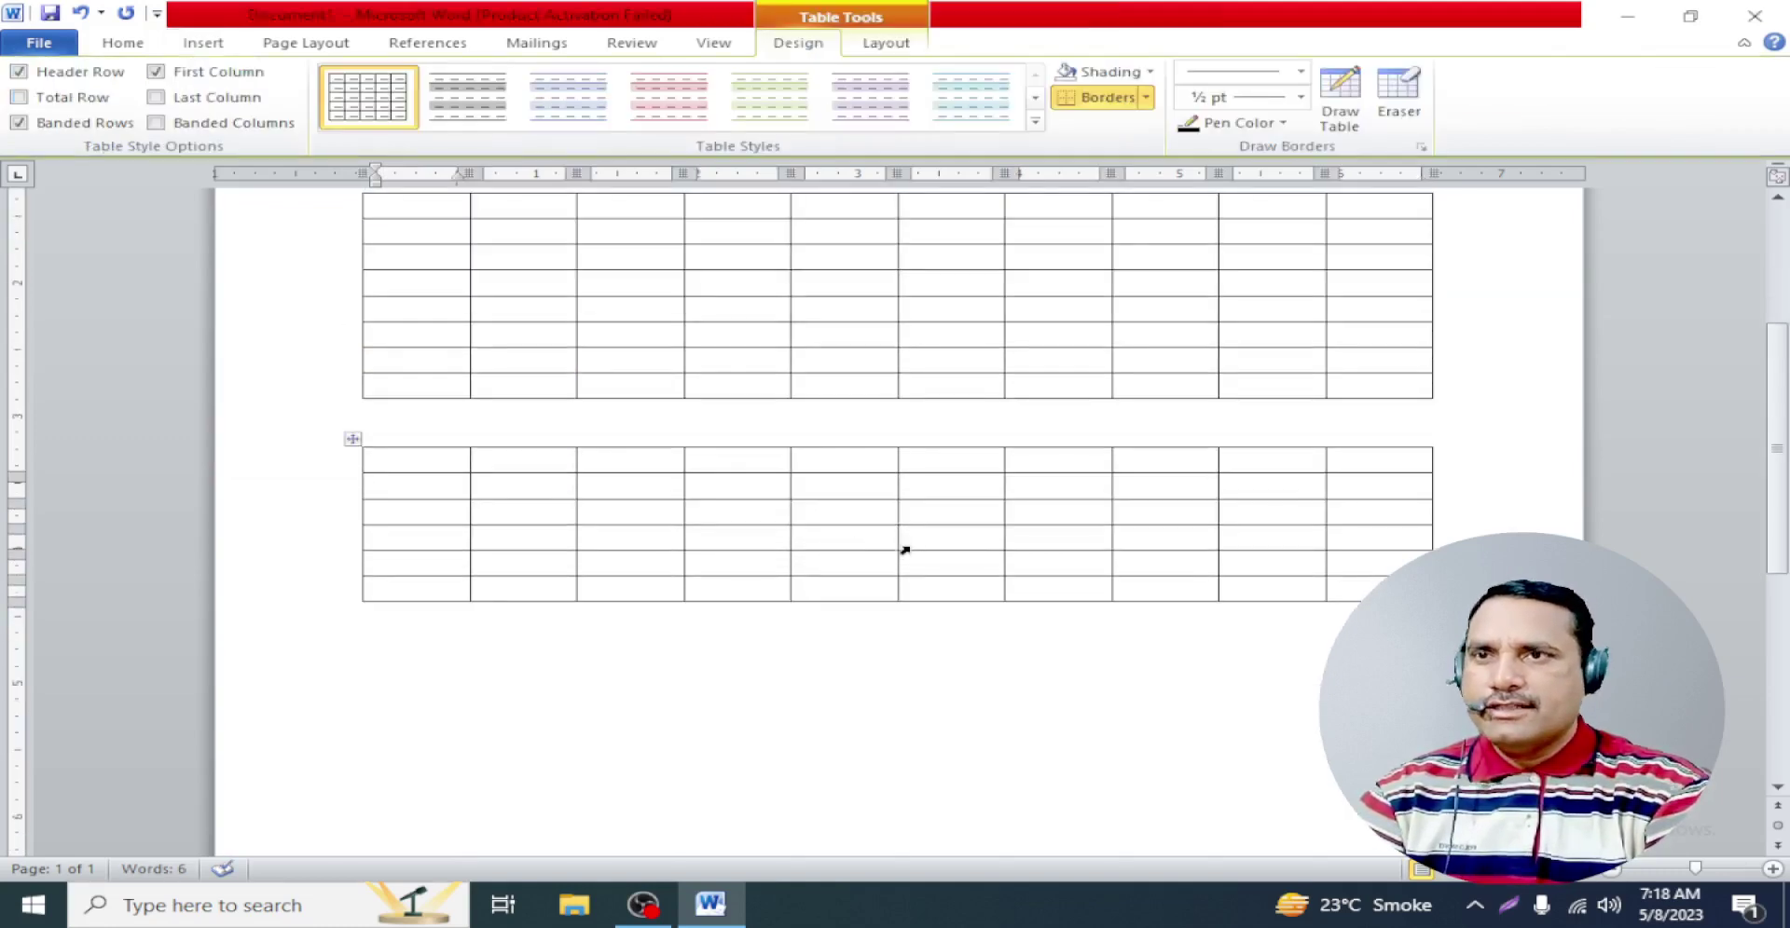
# Select the new table's first two columns and some first-column cells, then deselect
pyautogui.moveTo(417, 455); pyautogui.dragTo(416, 597)
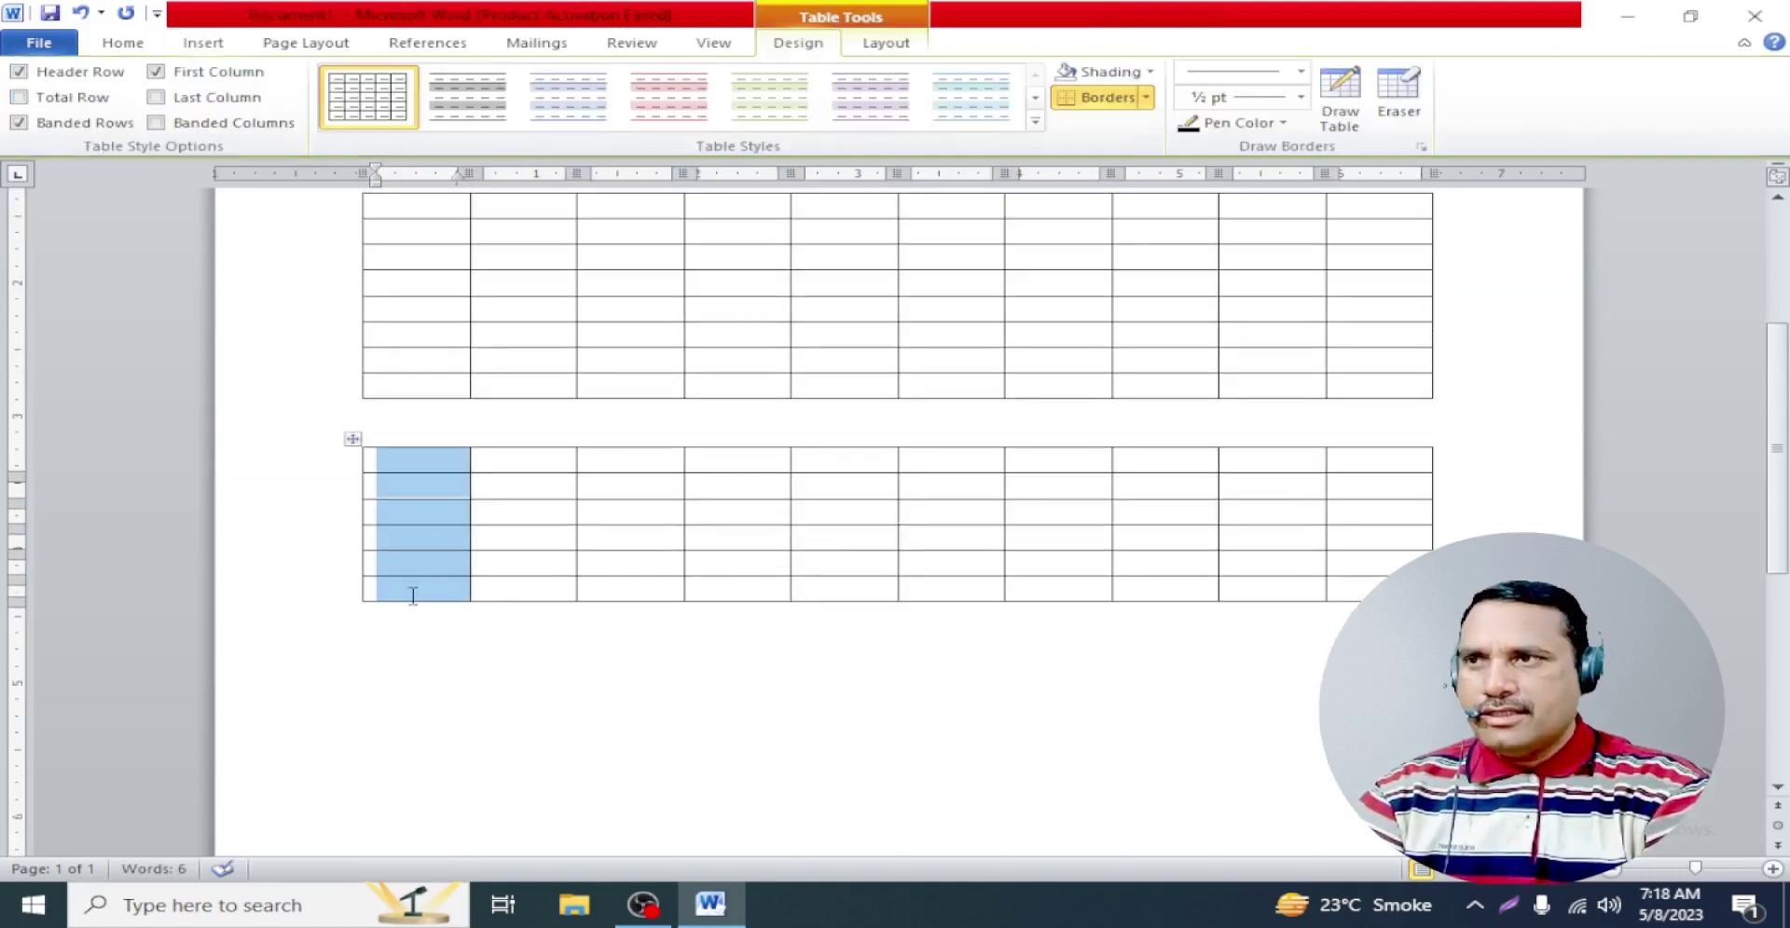
pyautogui.moveTo(517, 460)
pyautogui.mouseDown()
pyautogui.moveTo(519, 619)
pyautogui.moveTo(555, 564)
pyautogui.mouseUp()
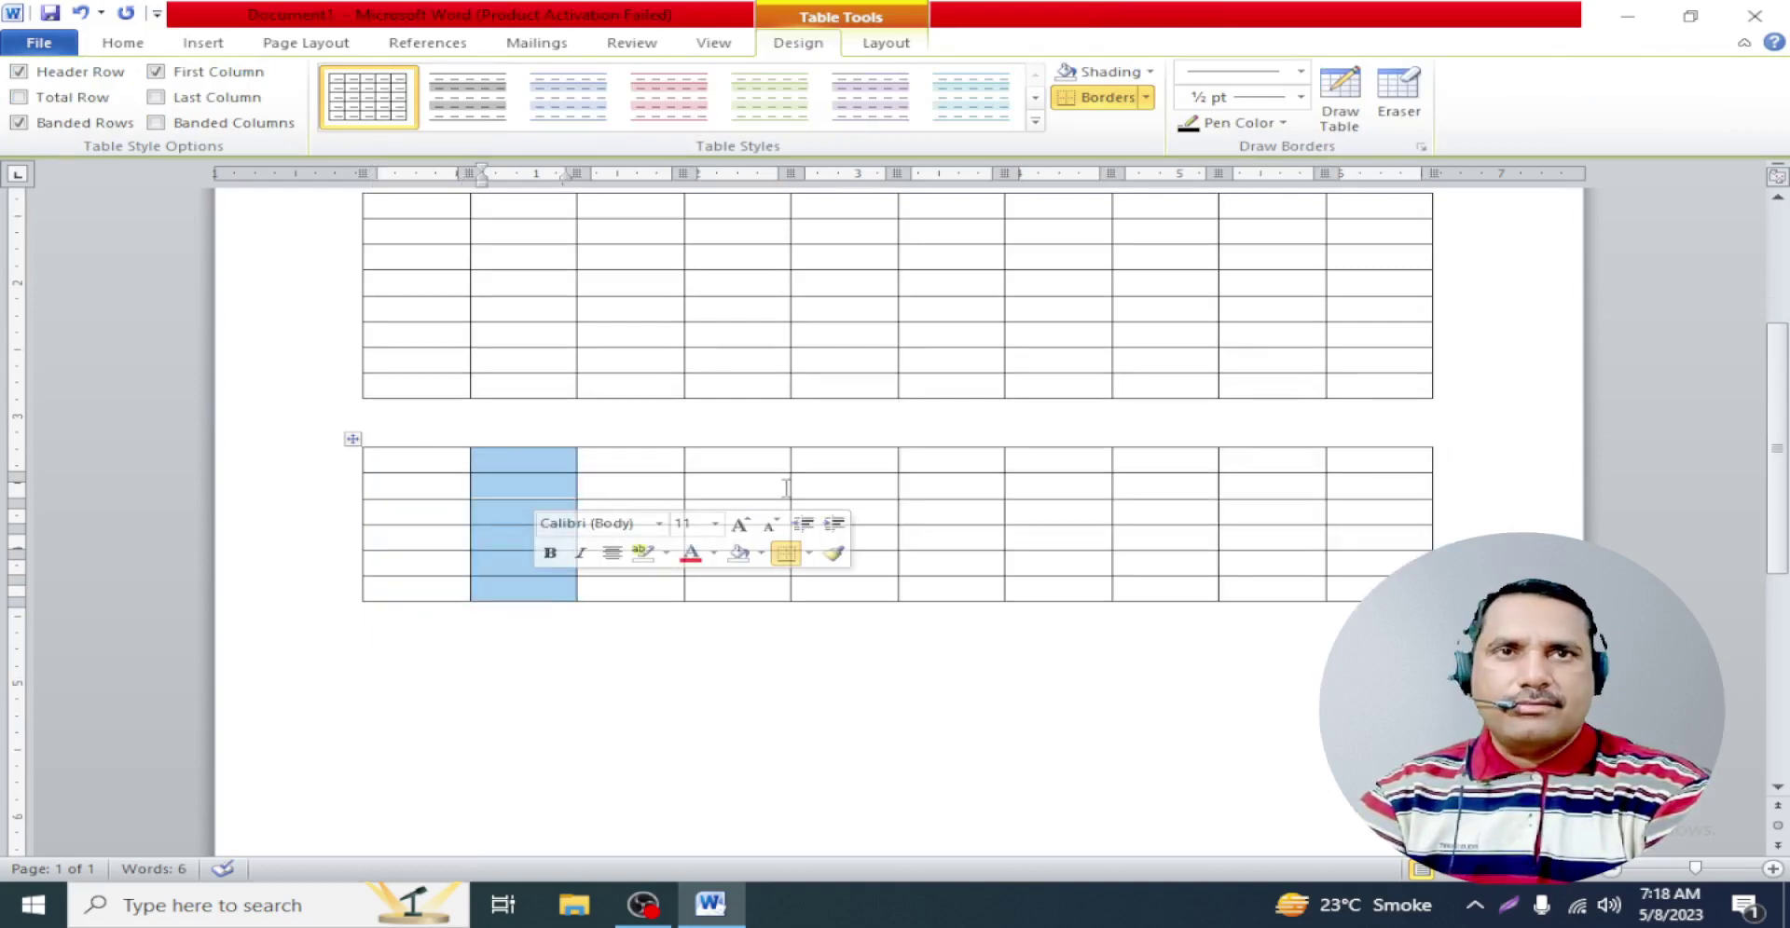
pyautogui.click(589, 641)
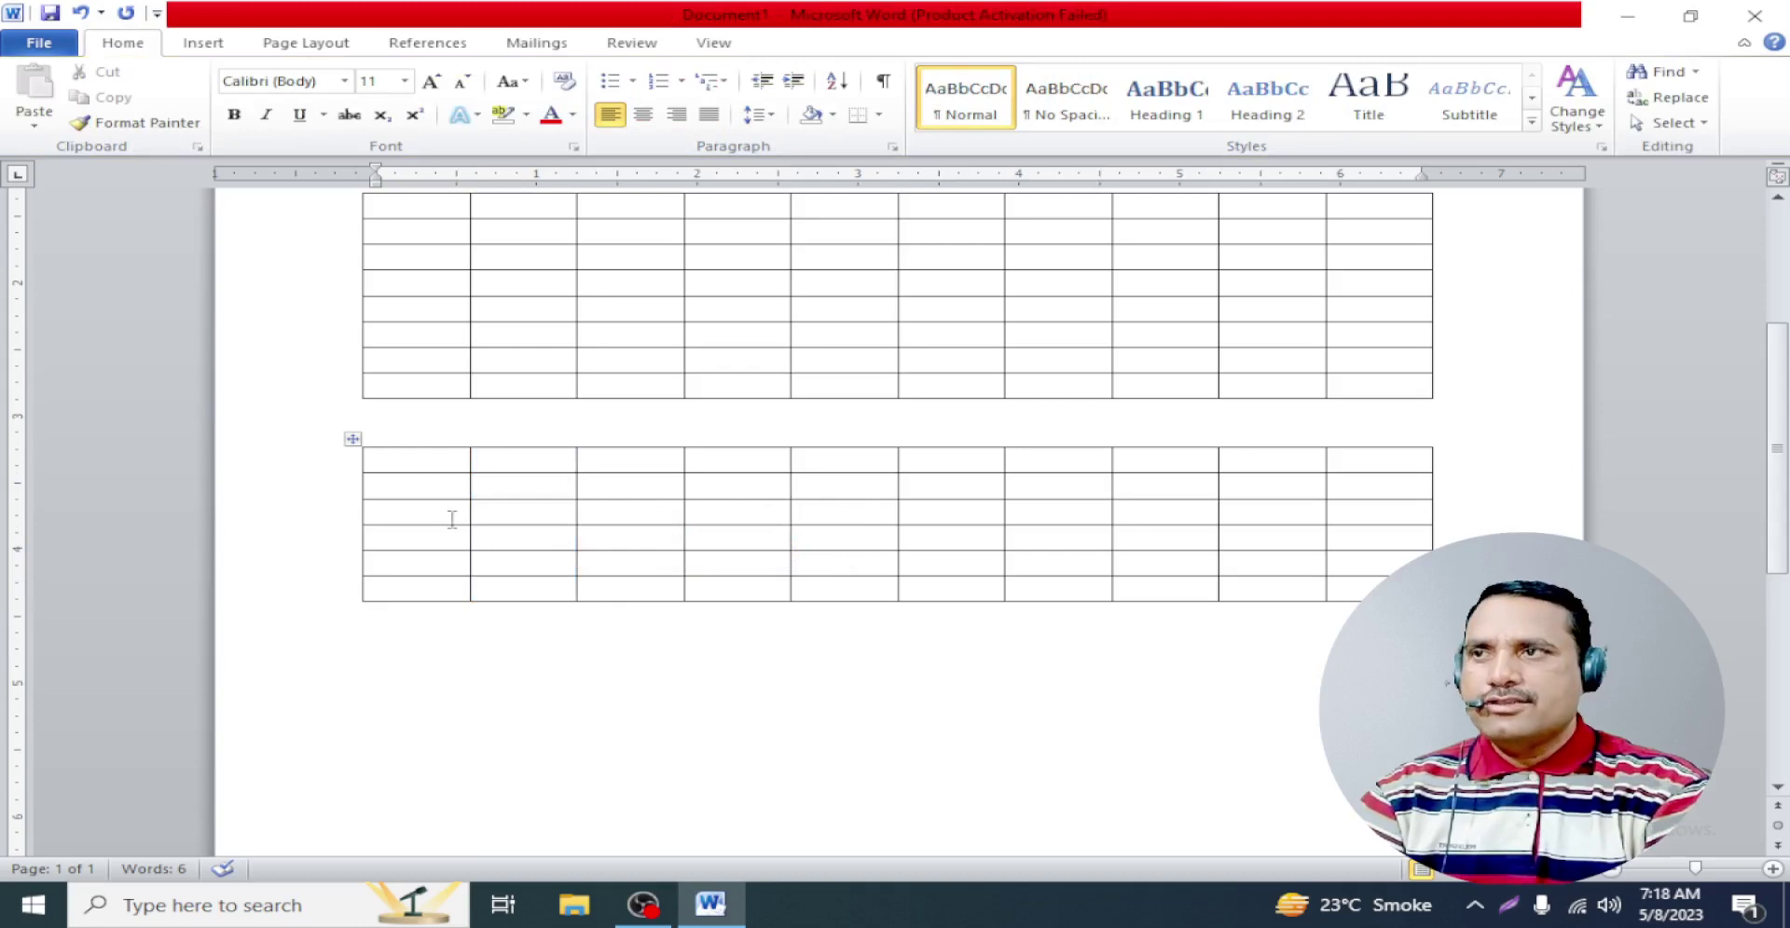
pyautogui.moveTo(408, 485); pyautogui.dragTo(406, 536)
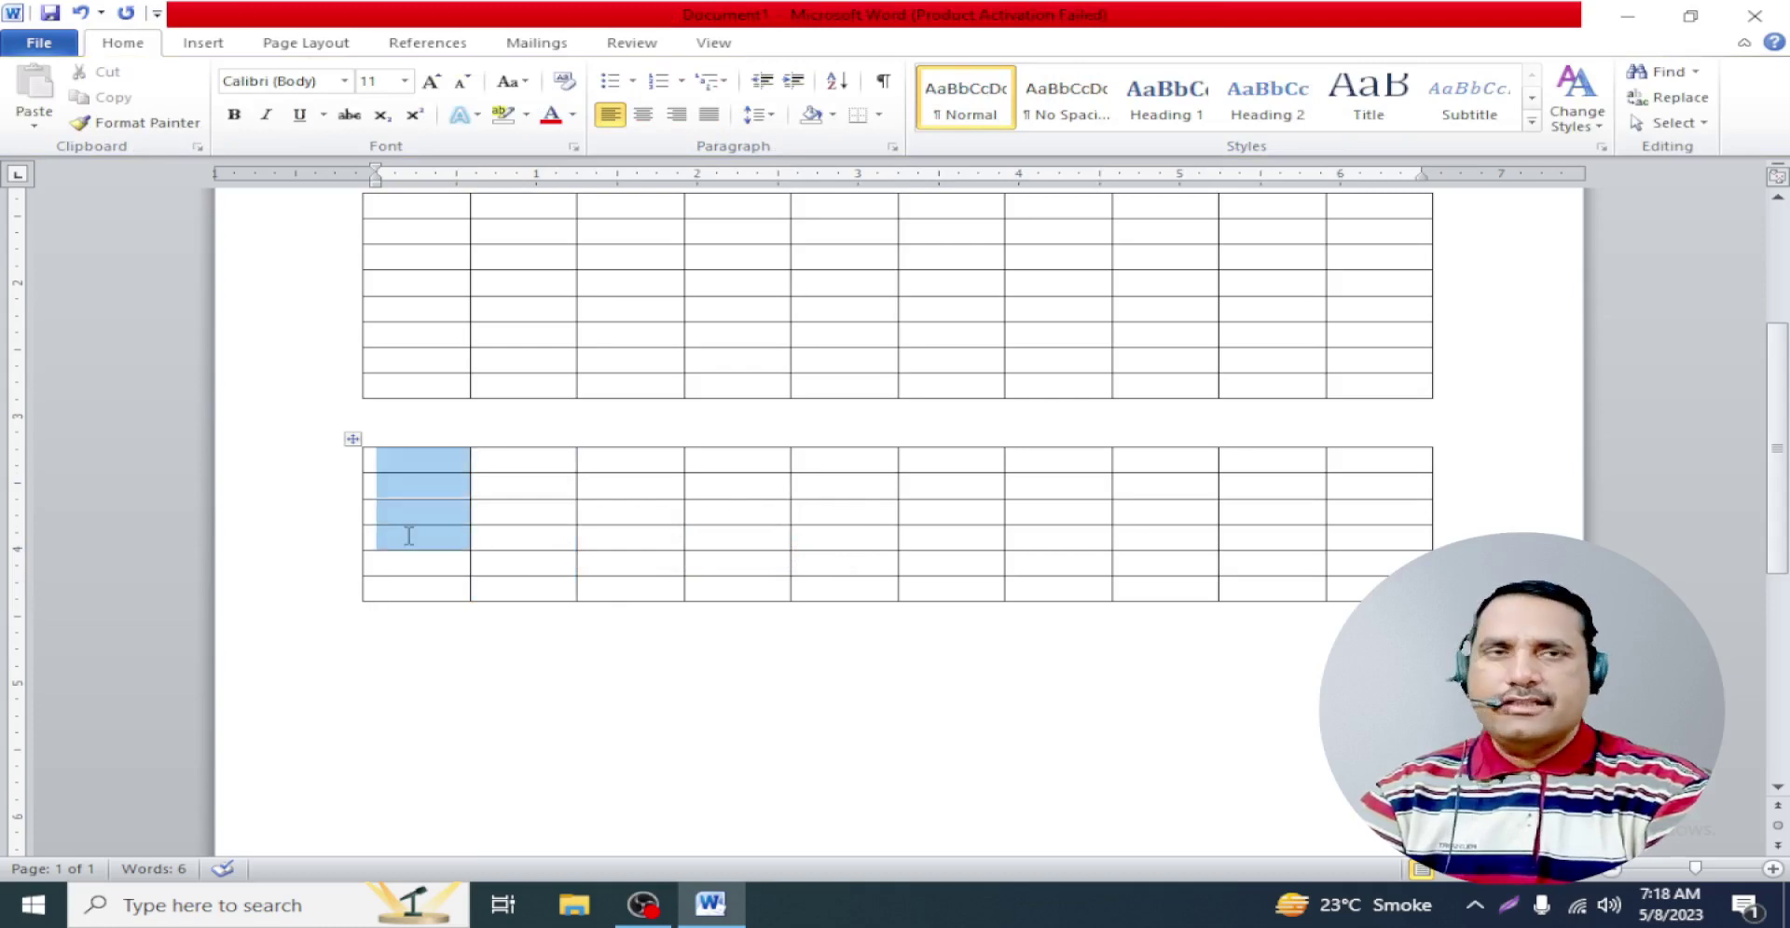
pyautogui.click(435, 657)
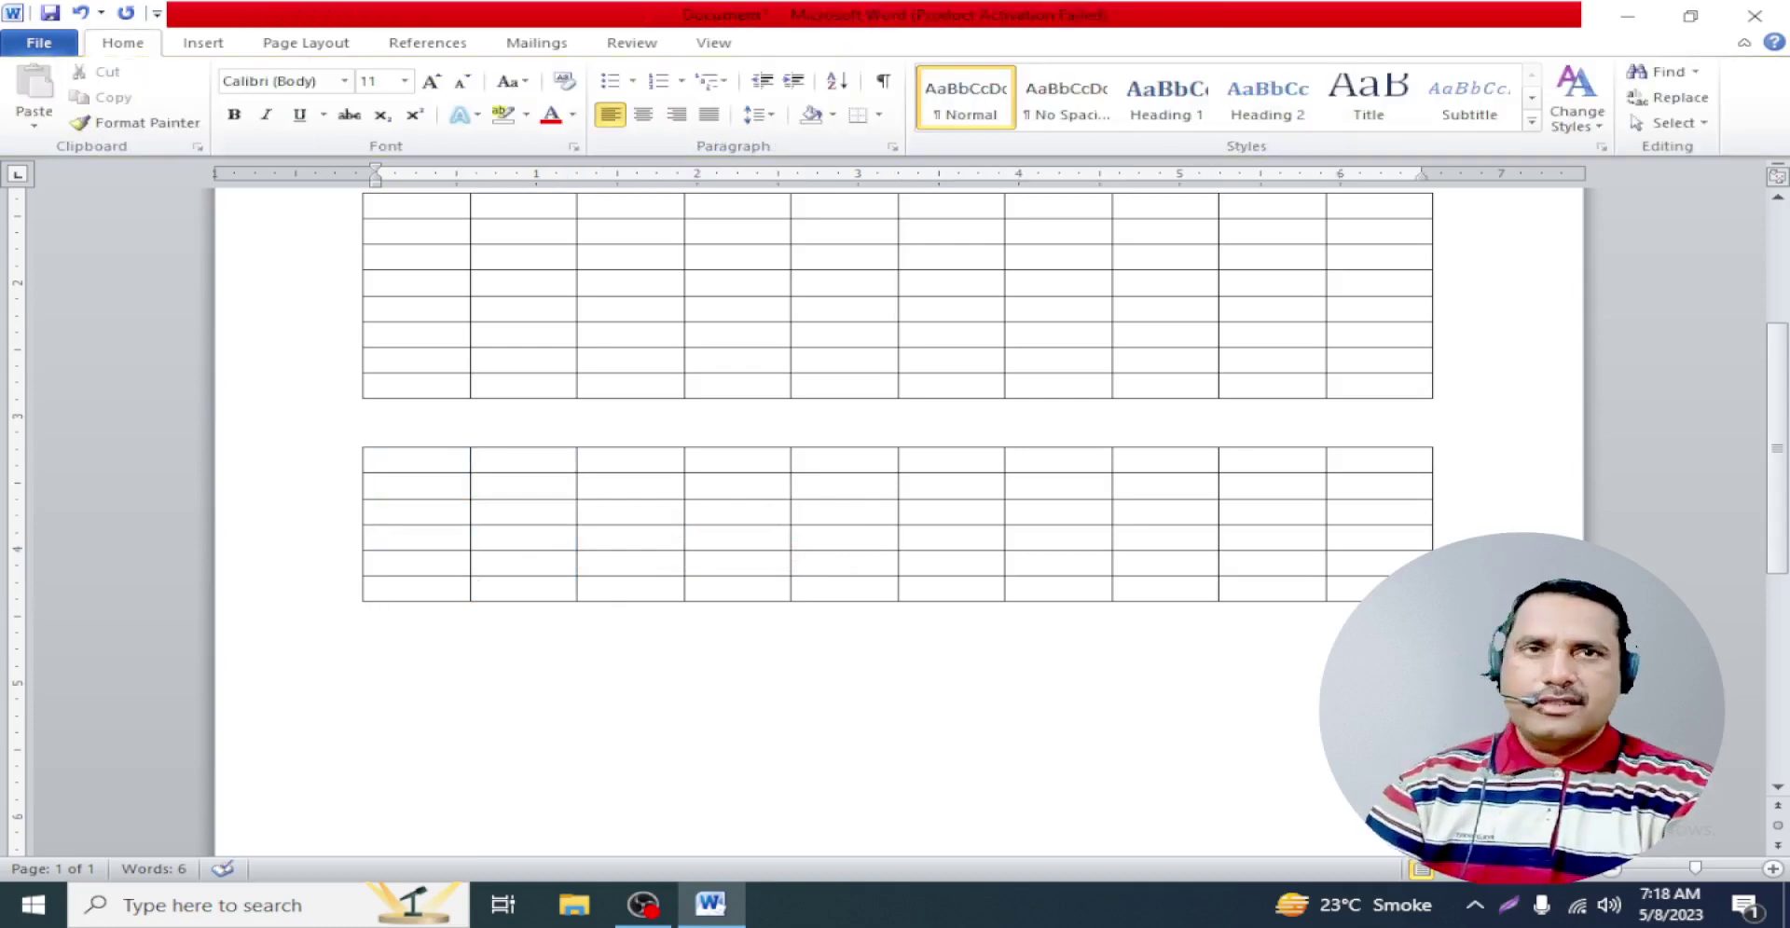
# Create a 6-column, 10-row table through the Insert Table dialog
pyautogui.click(207, 45)
pyautogui.click(221, 117)
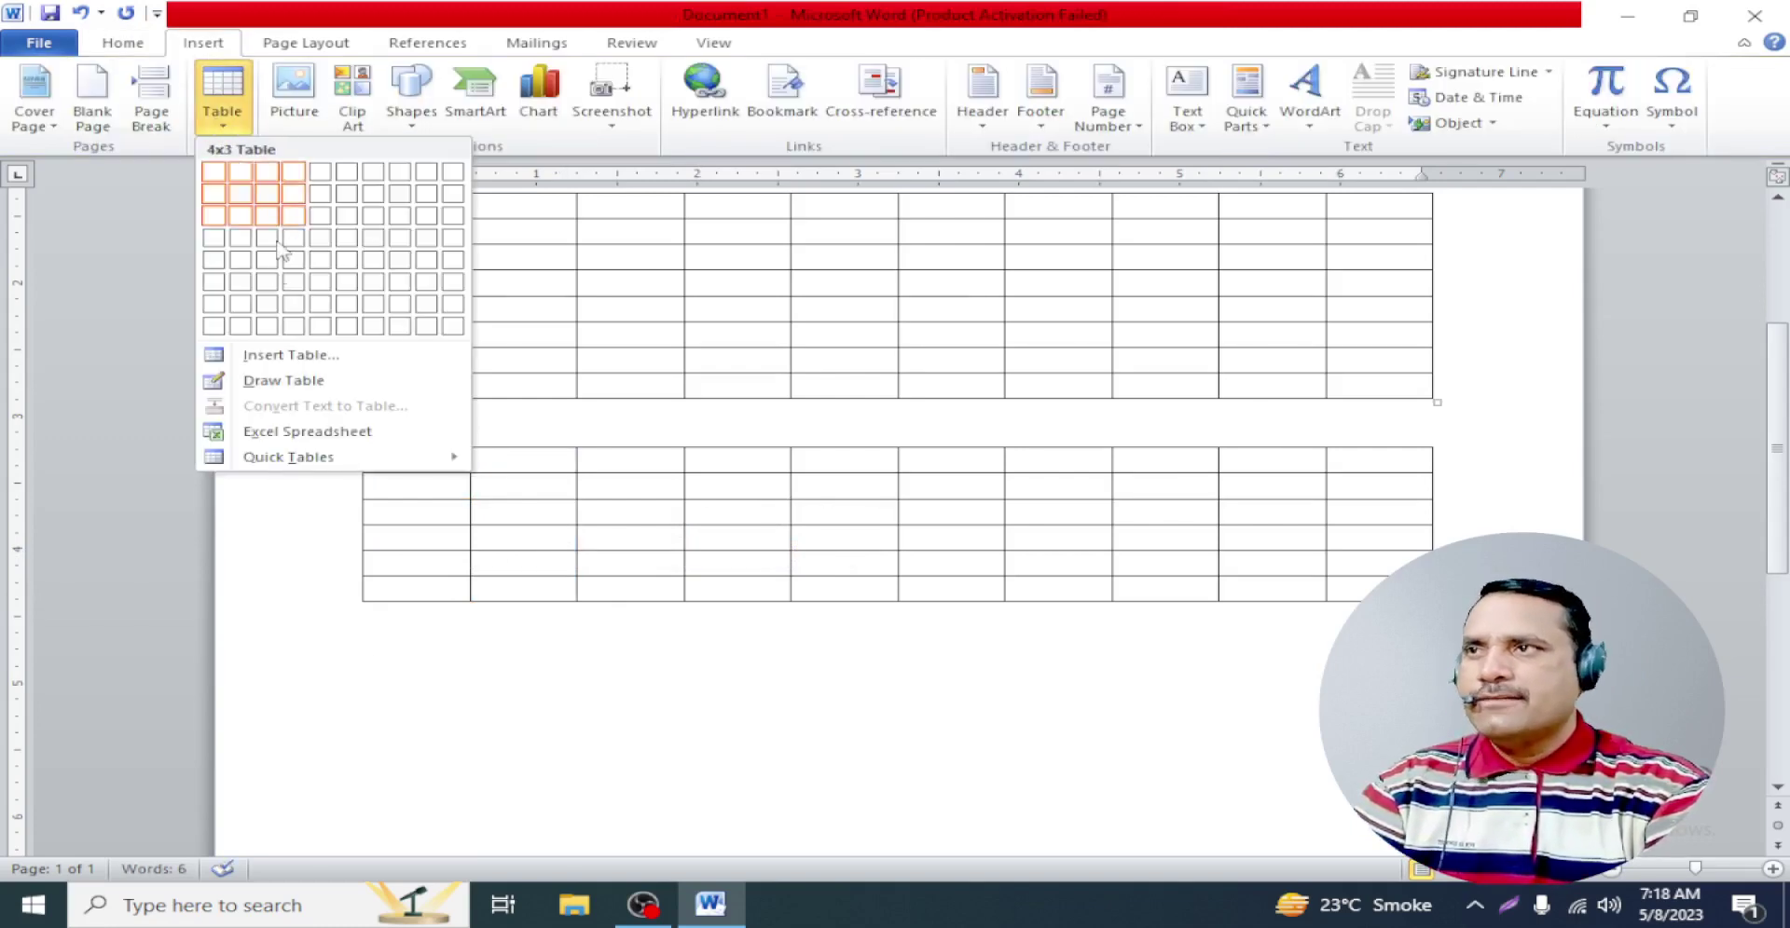
pyautogui.click(279, 355)
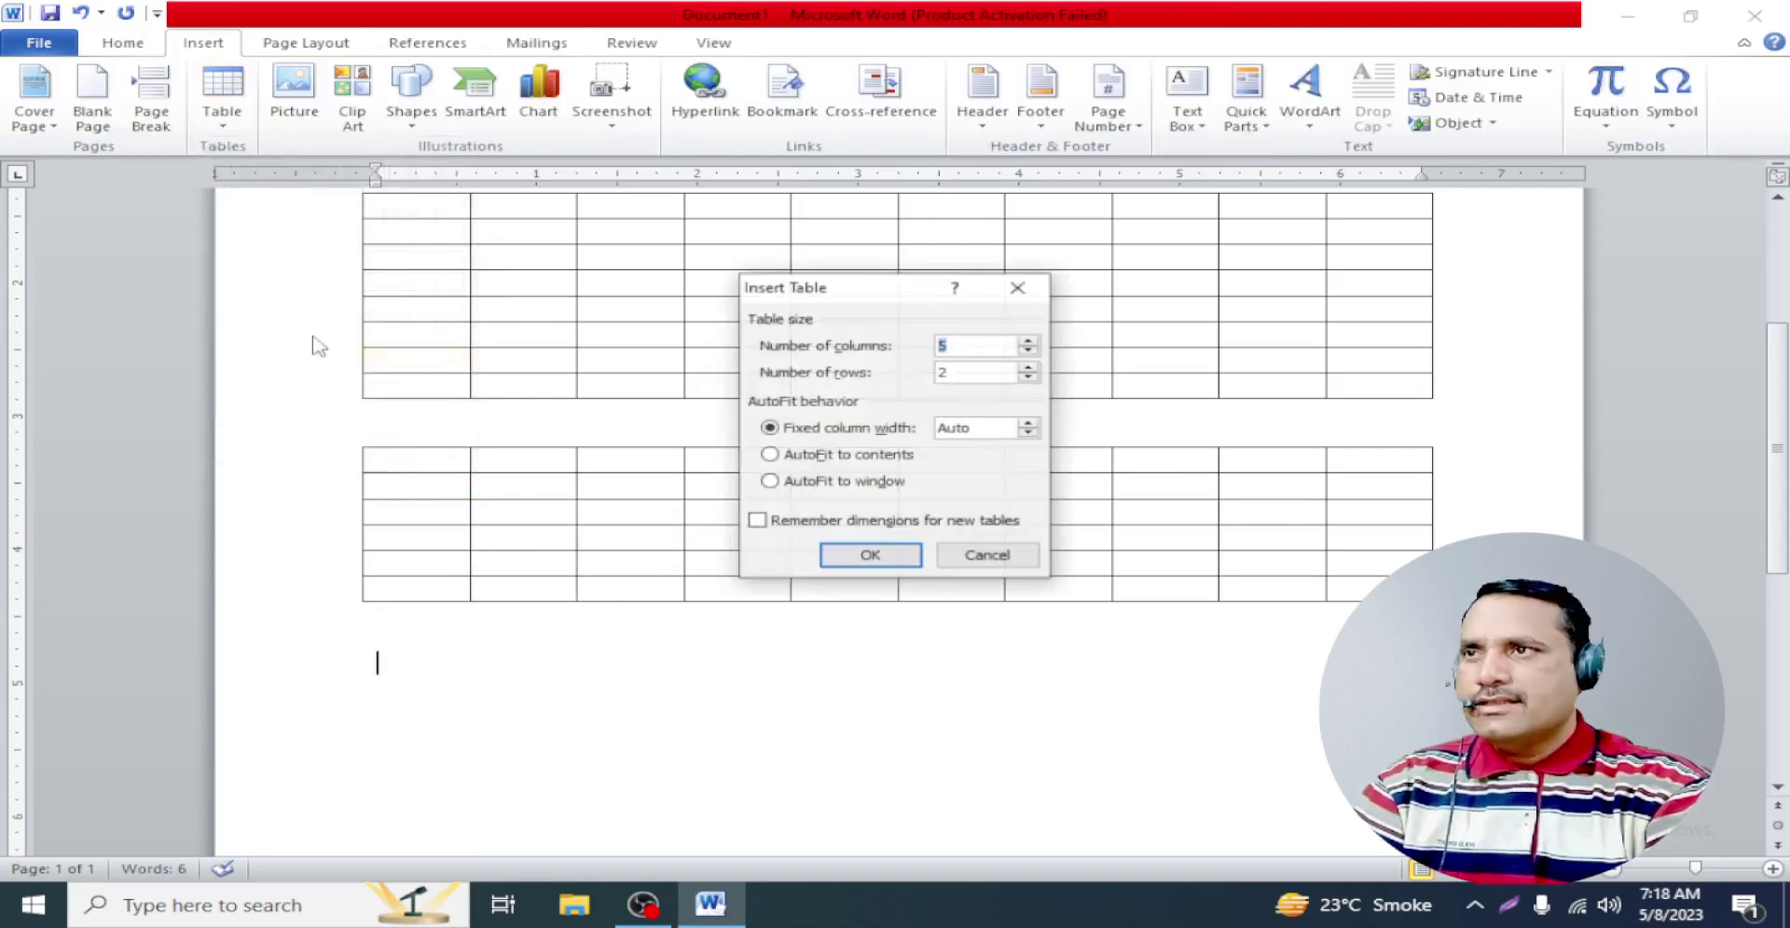
pyautogui.click(1029, 367)
pyautogui.click(869, 555)
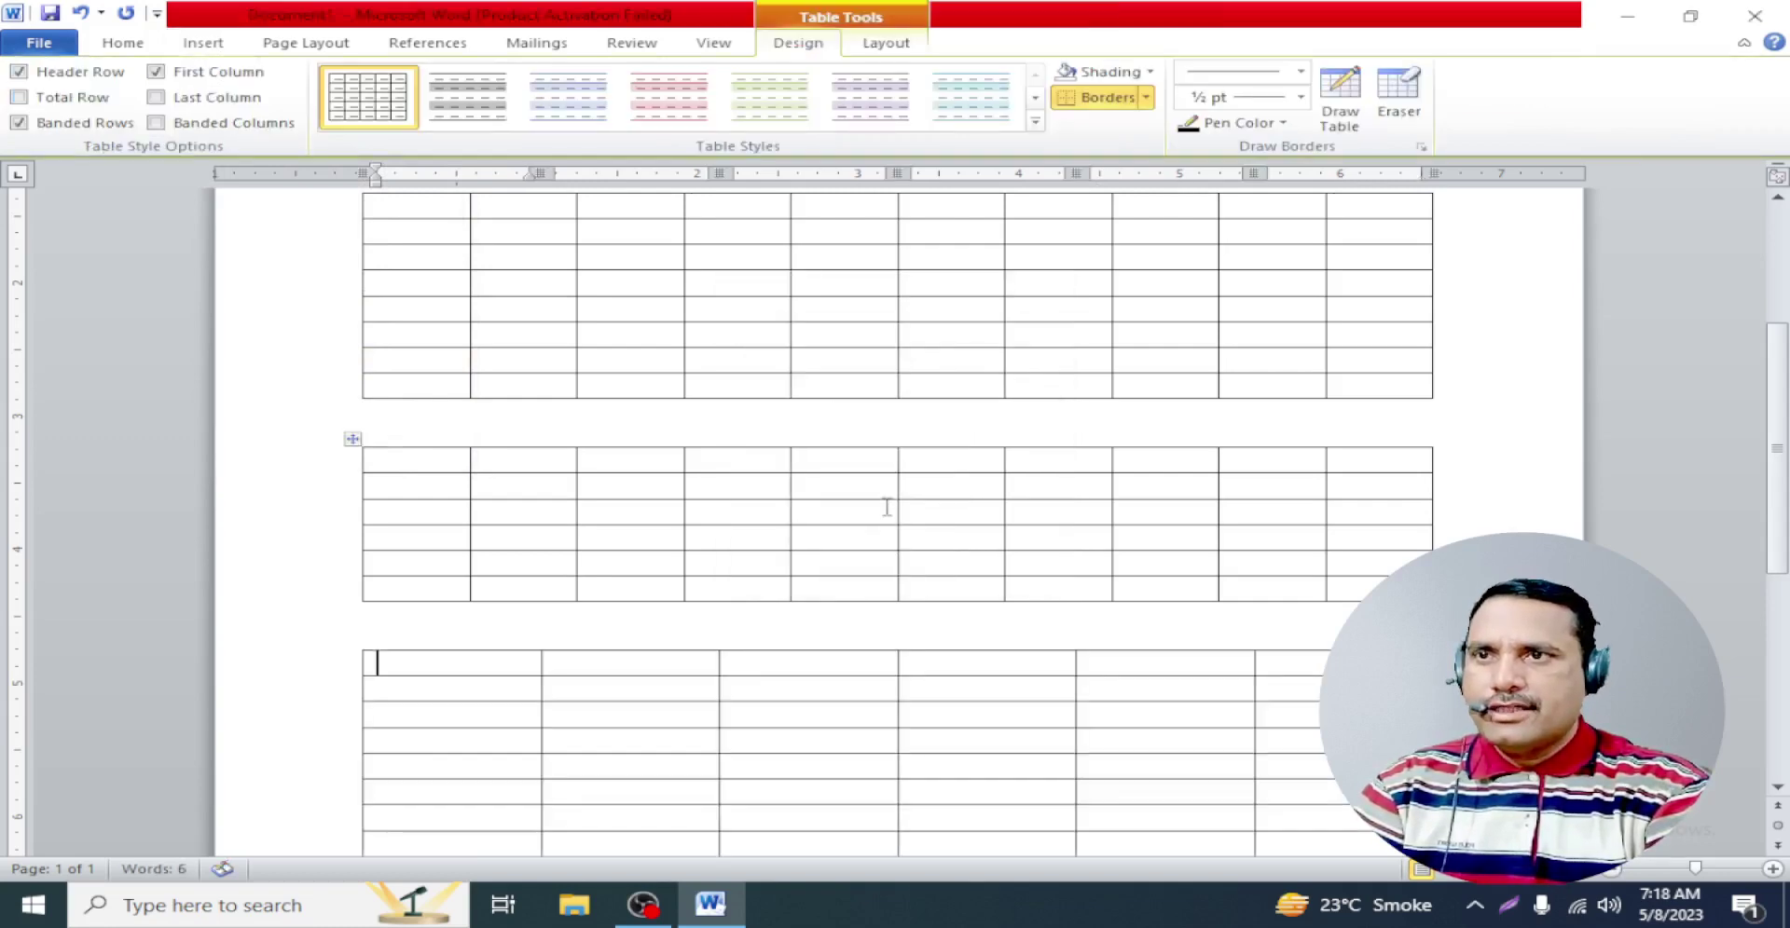
# Select the new table's first four columns one by one, then clear the selection
pyautogui.moveTo(471, 408); pyautogui.dragTo(467, 591)
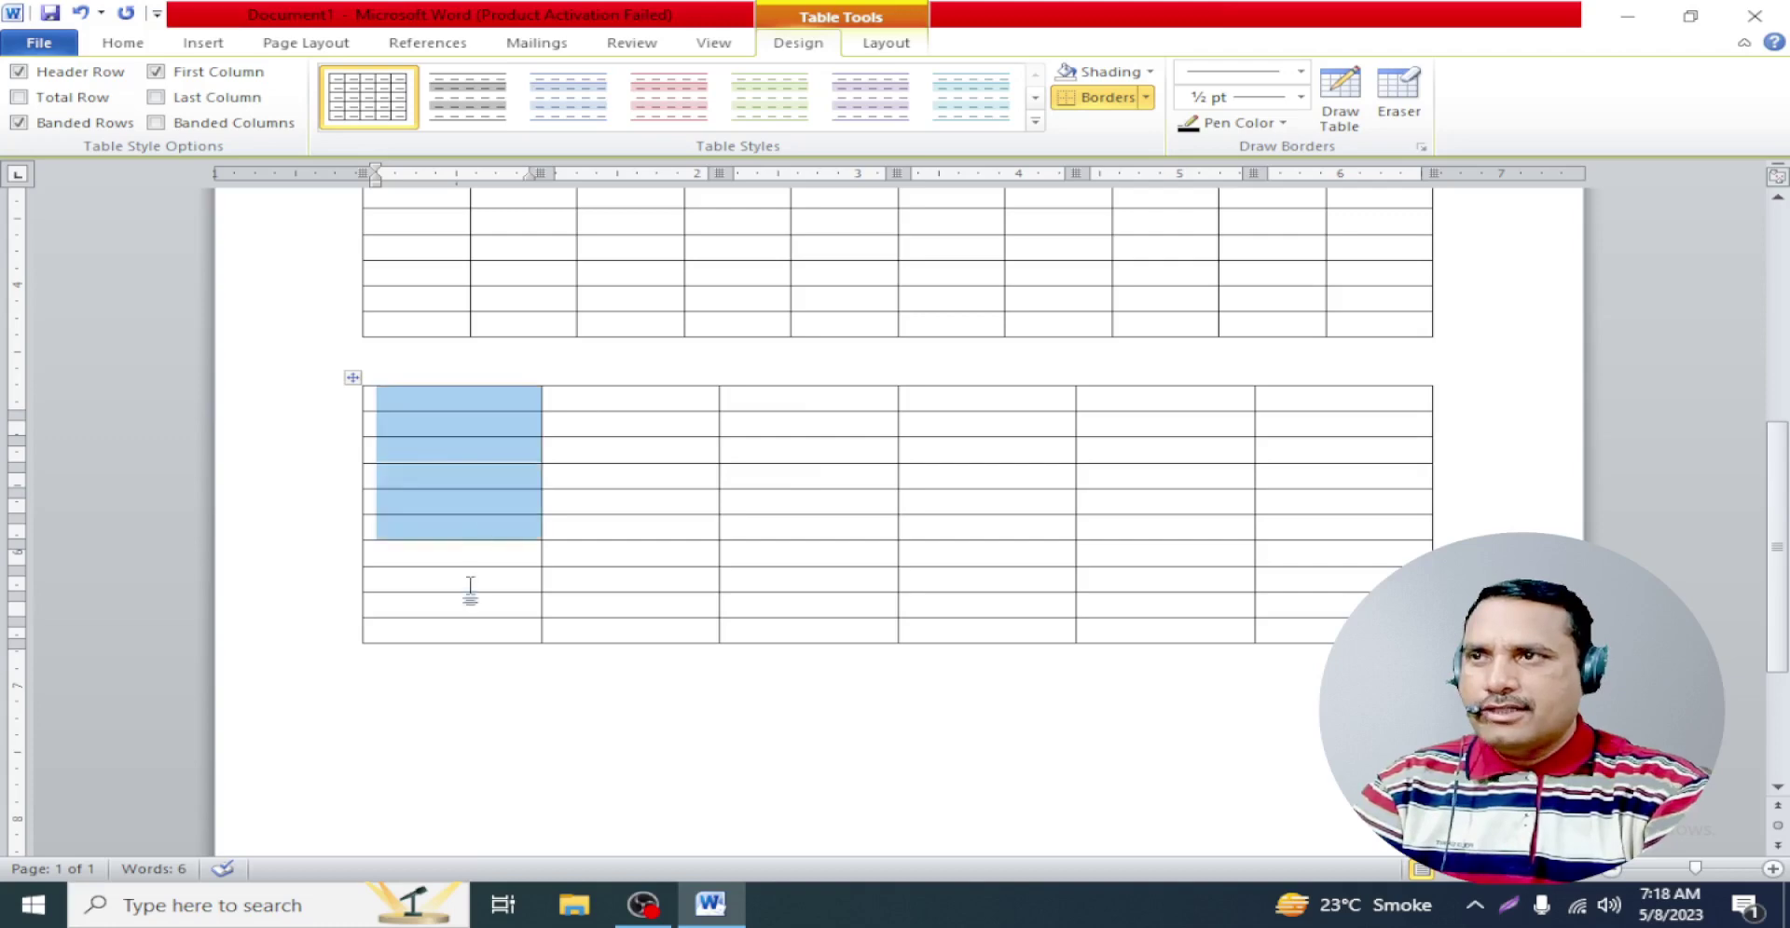
pyautogui.moveTo(659, 403); pyautogui.dragTo(657, 634)
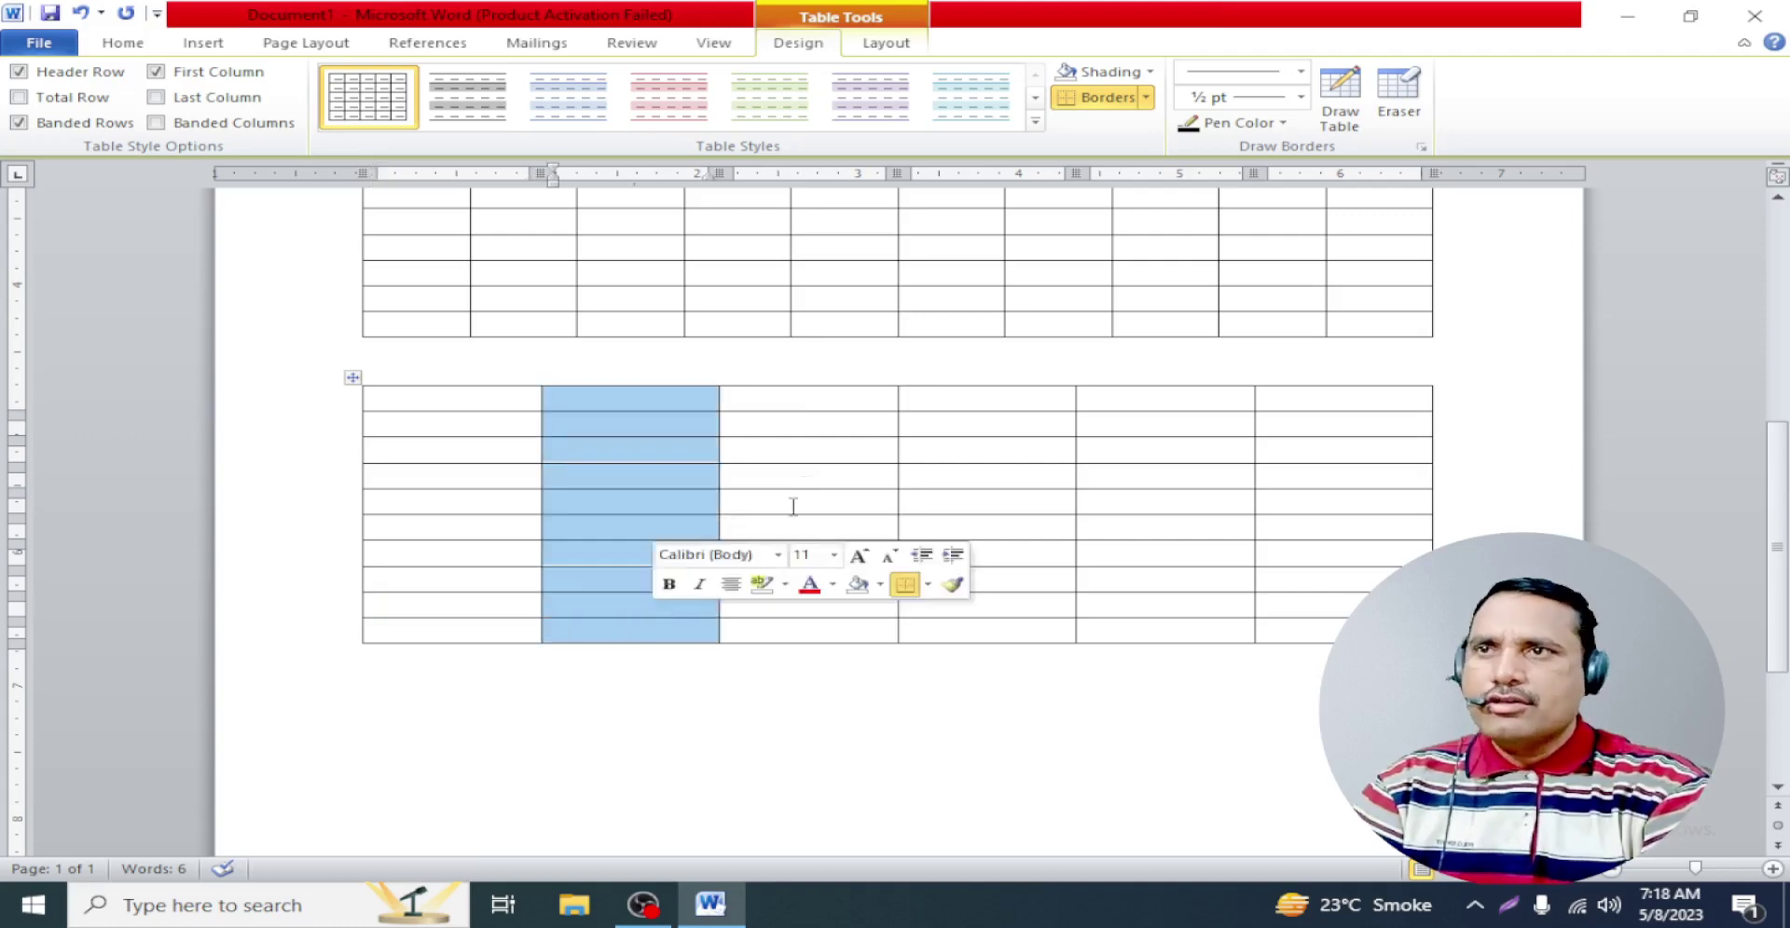
pyautogui.moveTo(823, 400); pyautogui.dragTo(834, 601)
pyautogui.moveTo(1016, 403); pyautogui.dragTo(1012, 579)
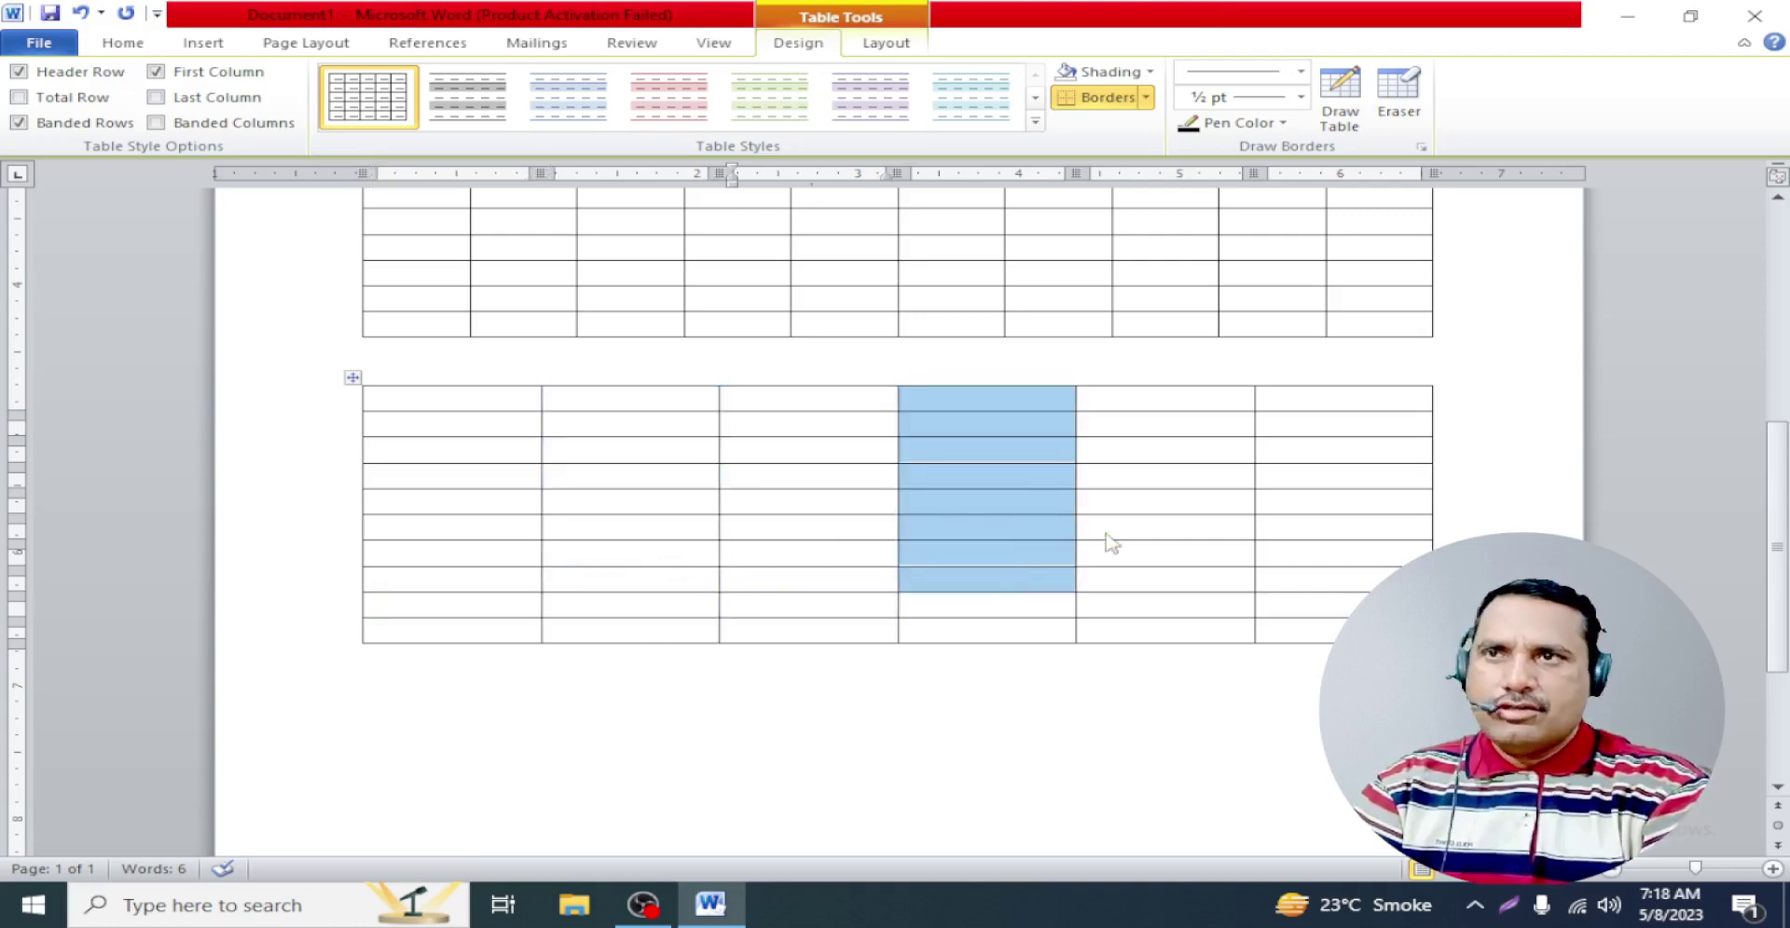
pyautogui.scroll(-5, 315, 598)
pyautogui.click(472, 445)
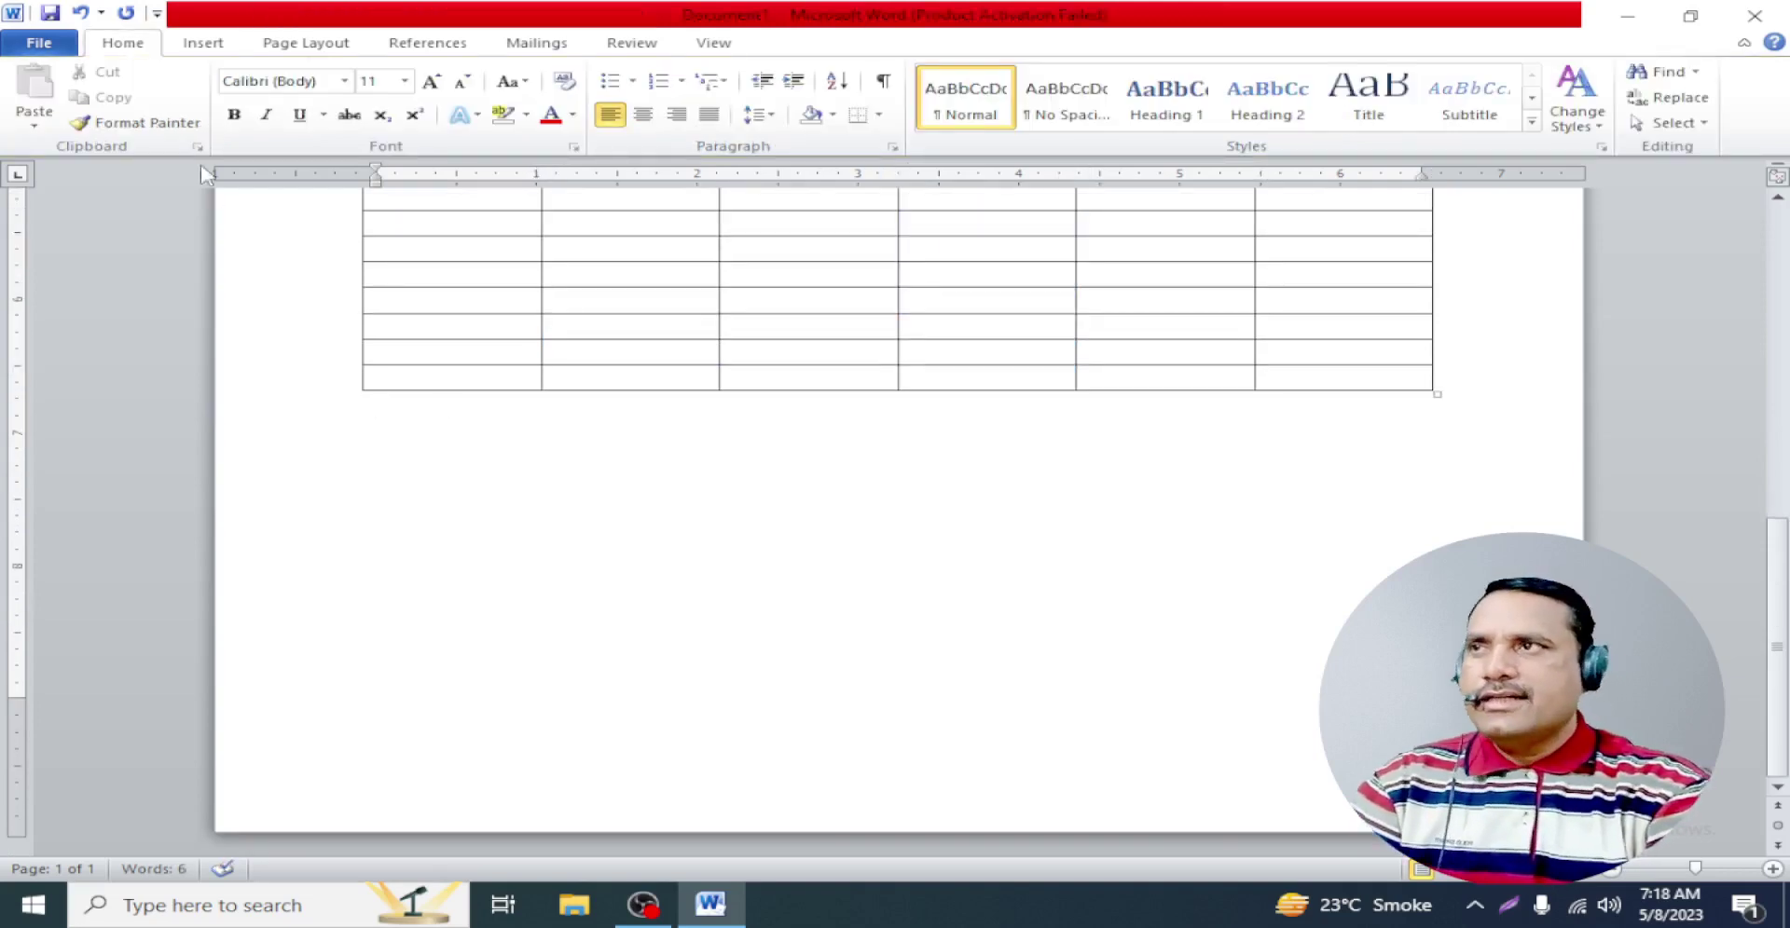
pyautogui.click(199, 44)
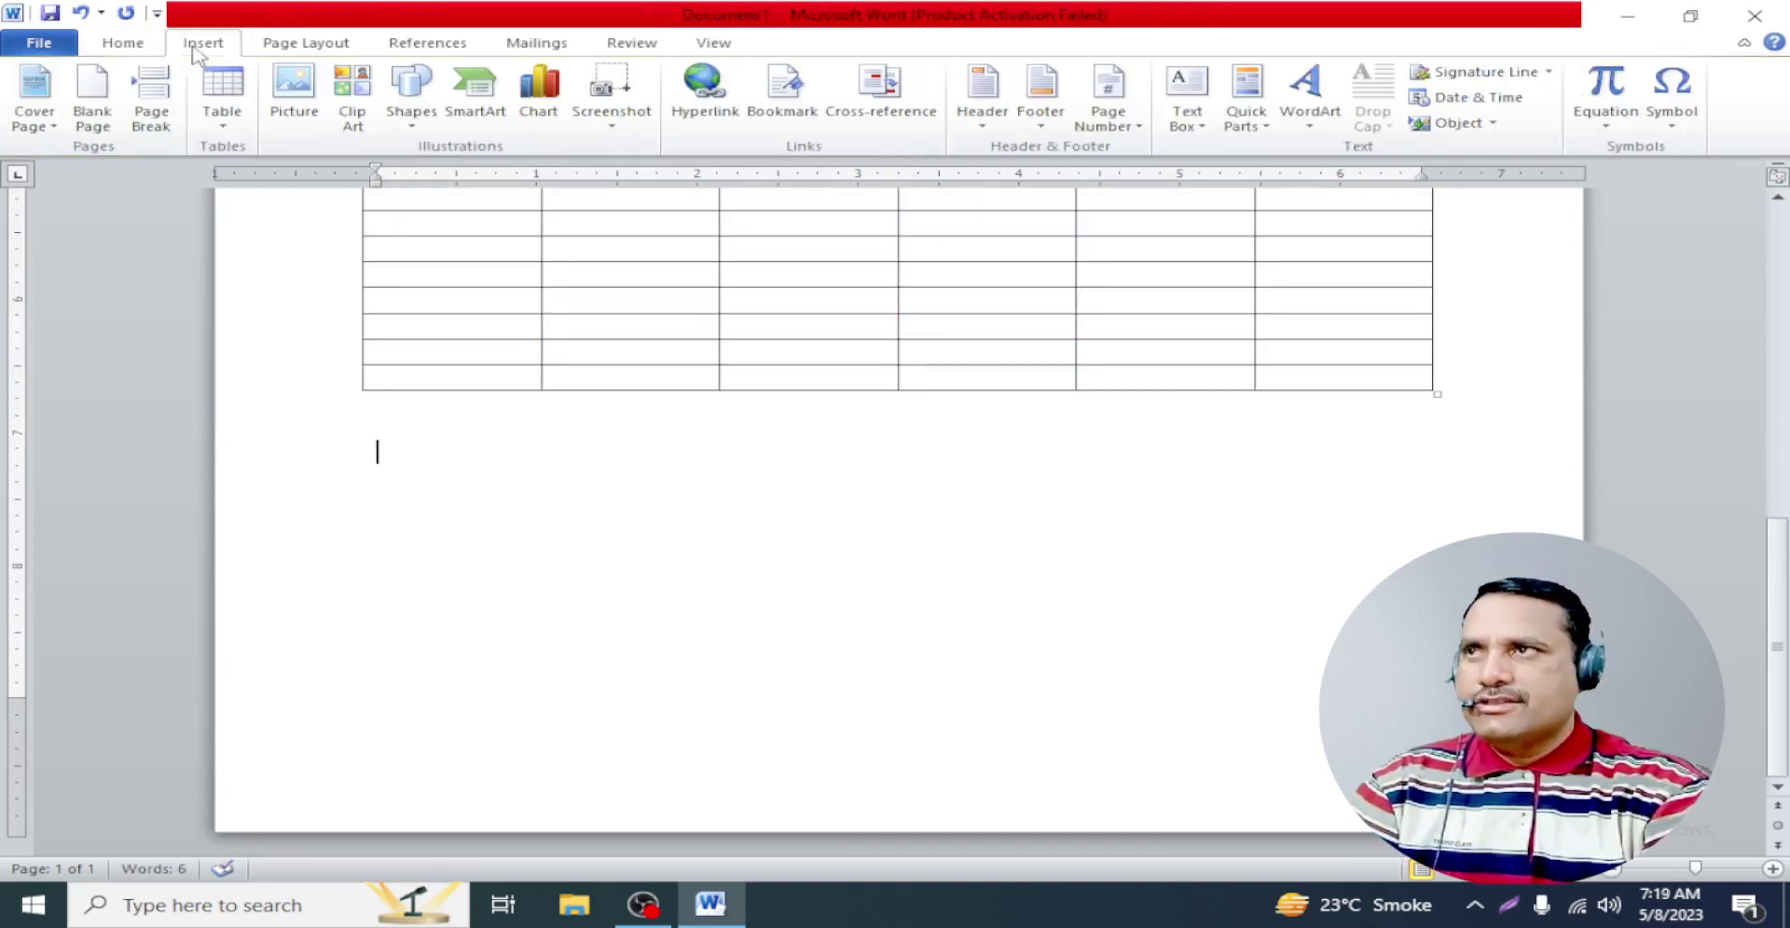
# With Draw Table, outline a new table below and add three vertical column dividers
pyautogui.click(220, 116)
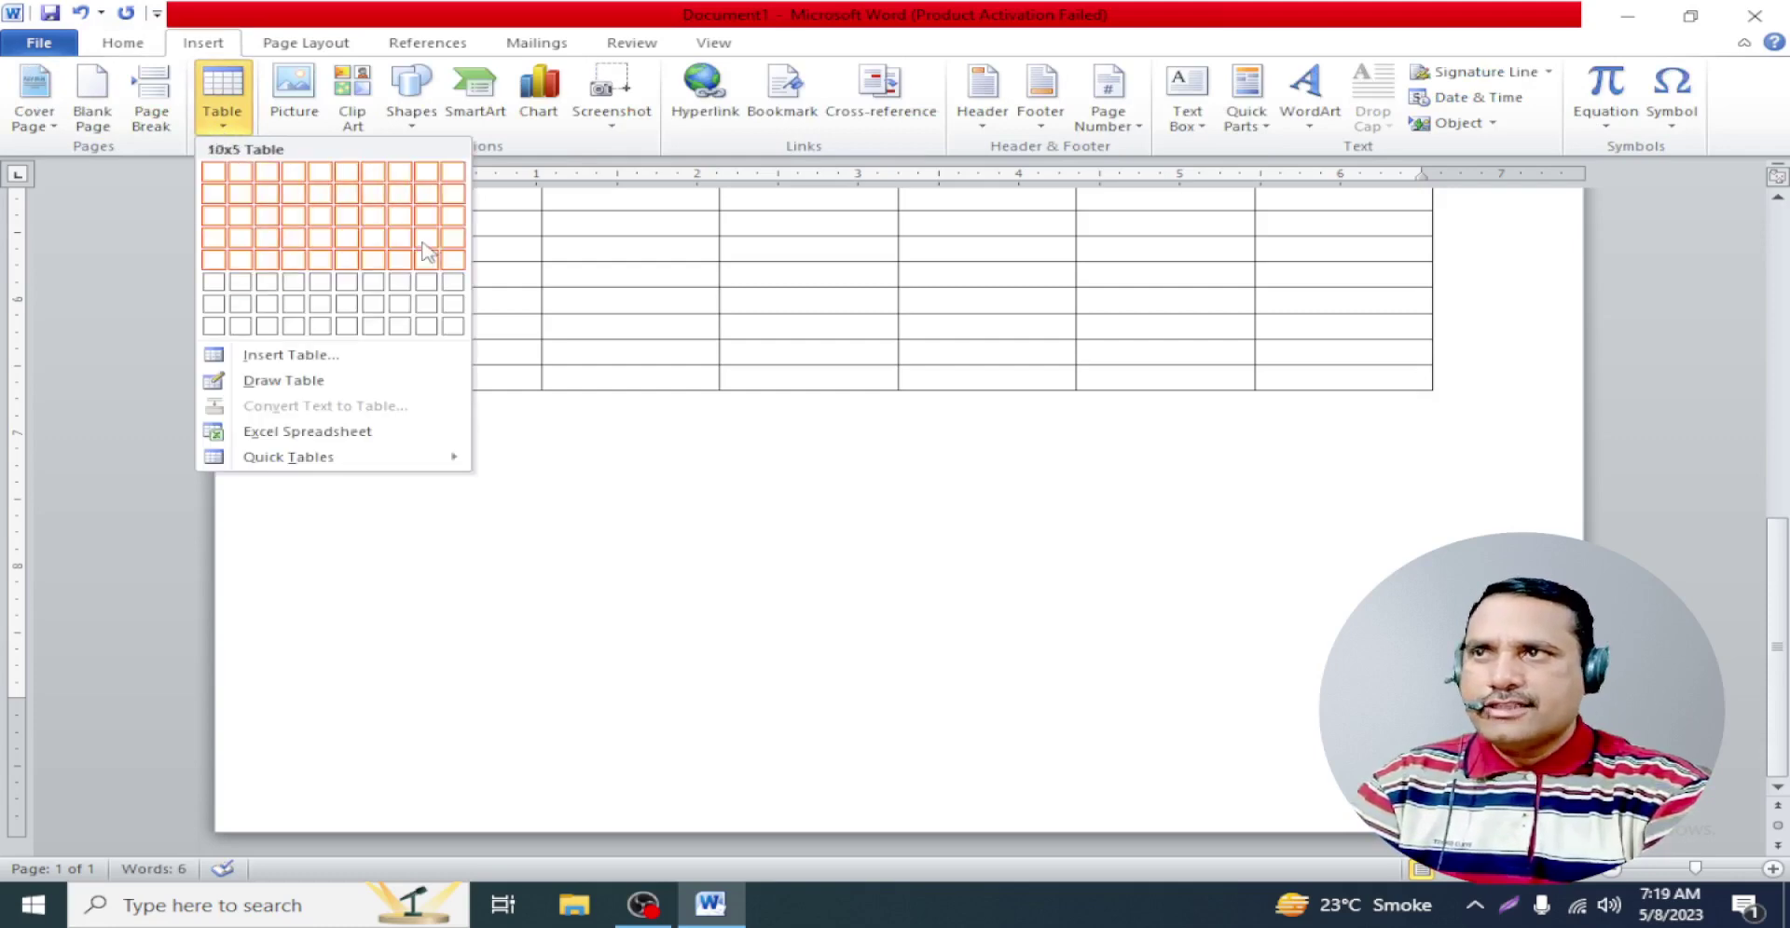
pyautogui.click(311, 383)
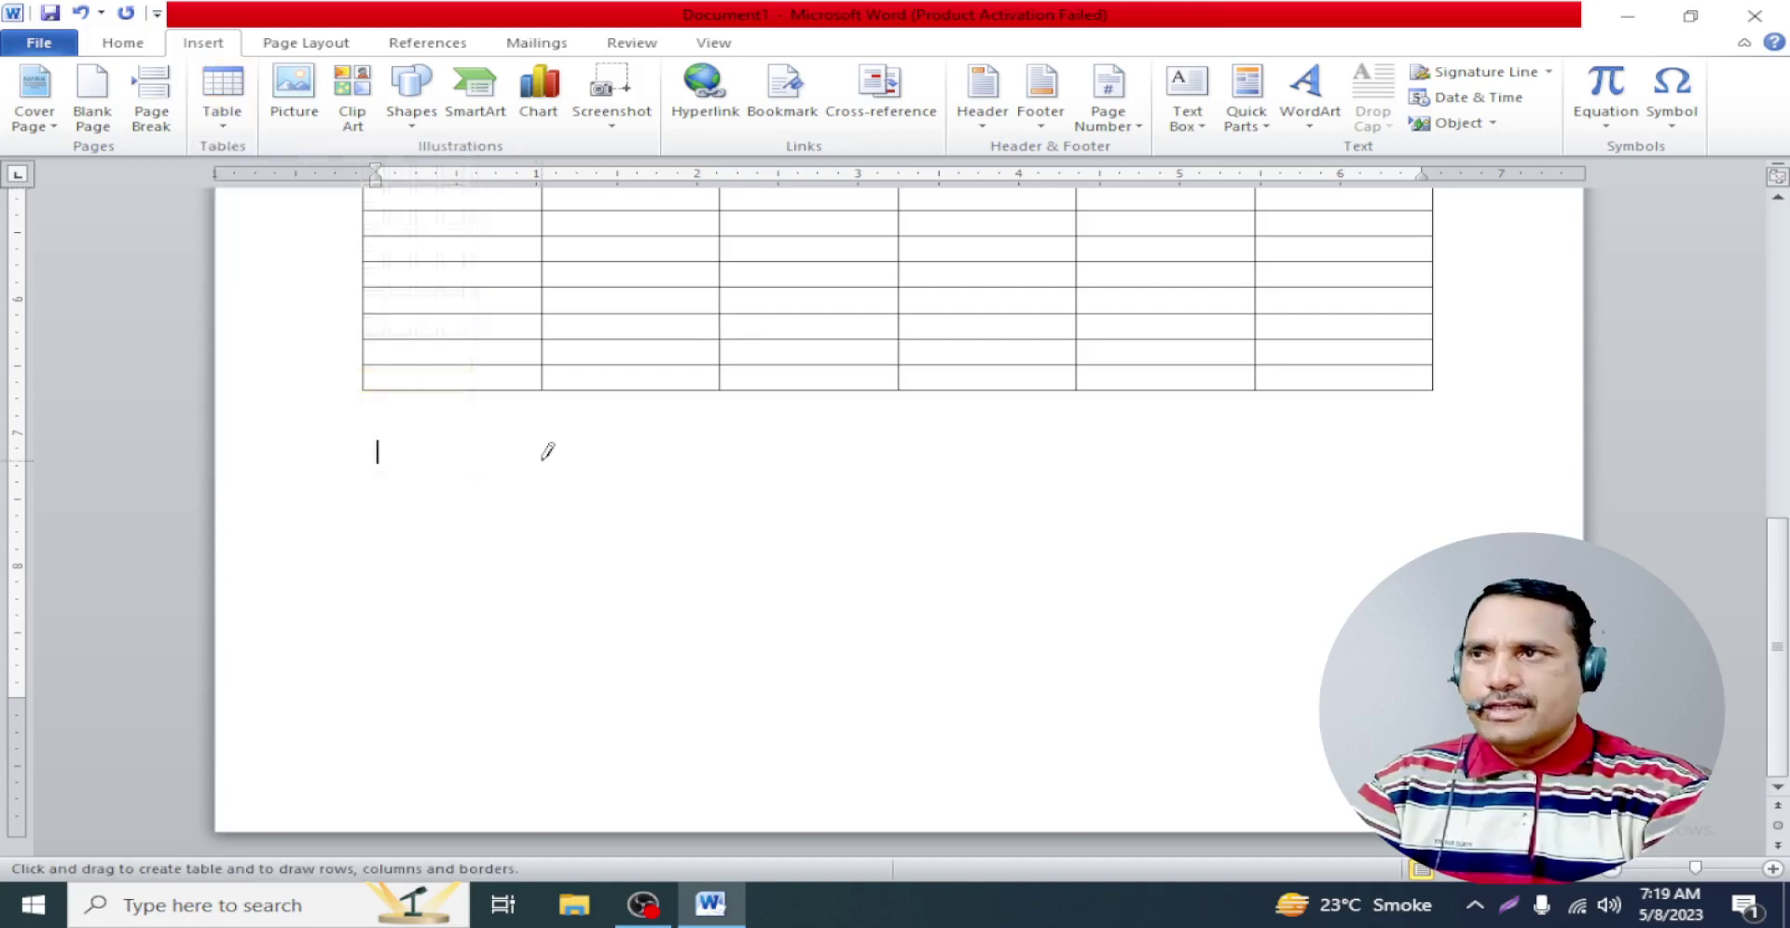
pyautogui.moveTo(363, 429)
pyautogui.mouseDown()
pyautogui.moveTo(1005, 621)
pyautogui.moveTo(1193, 618)
pyautogui.mouseUp()
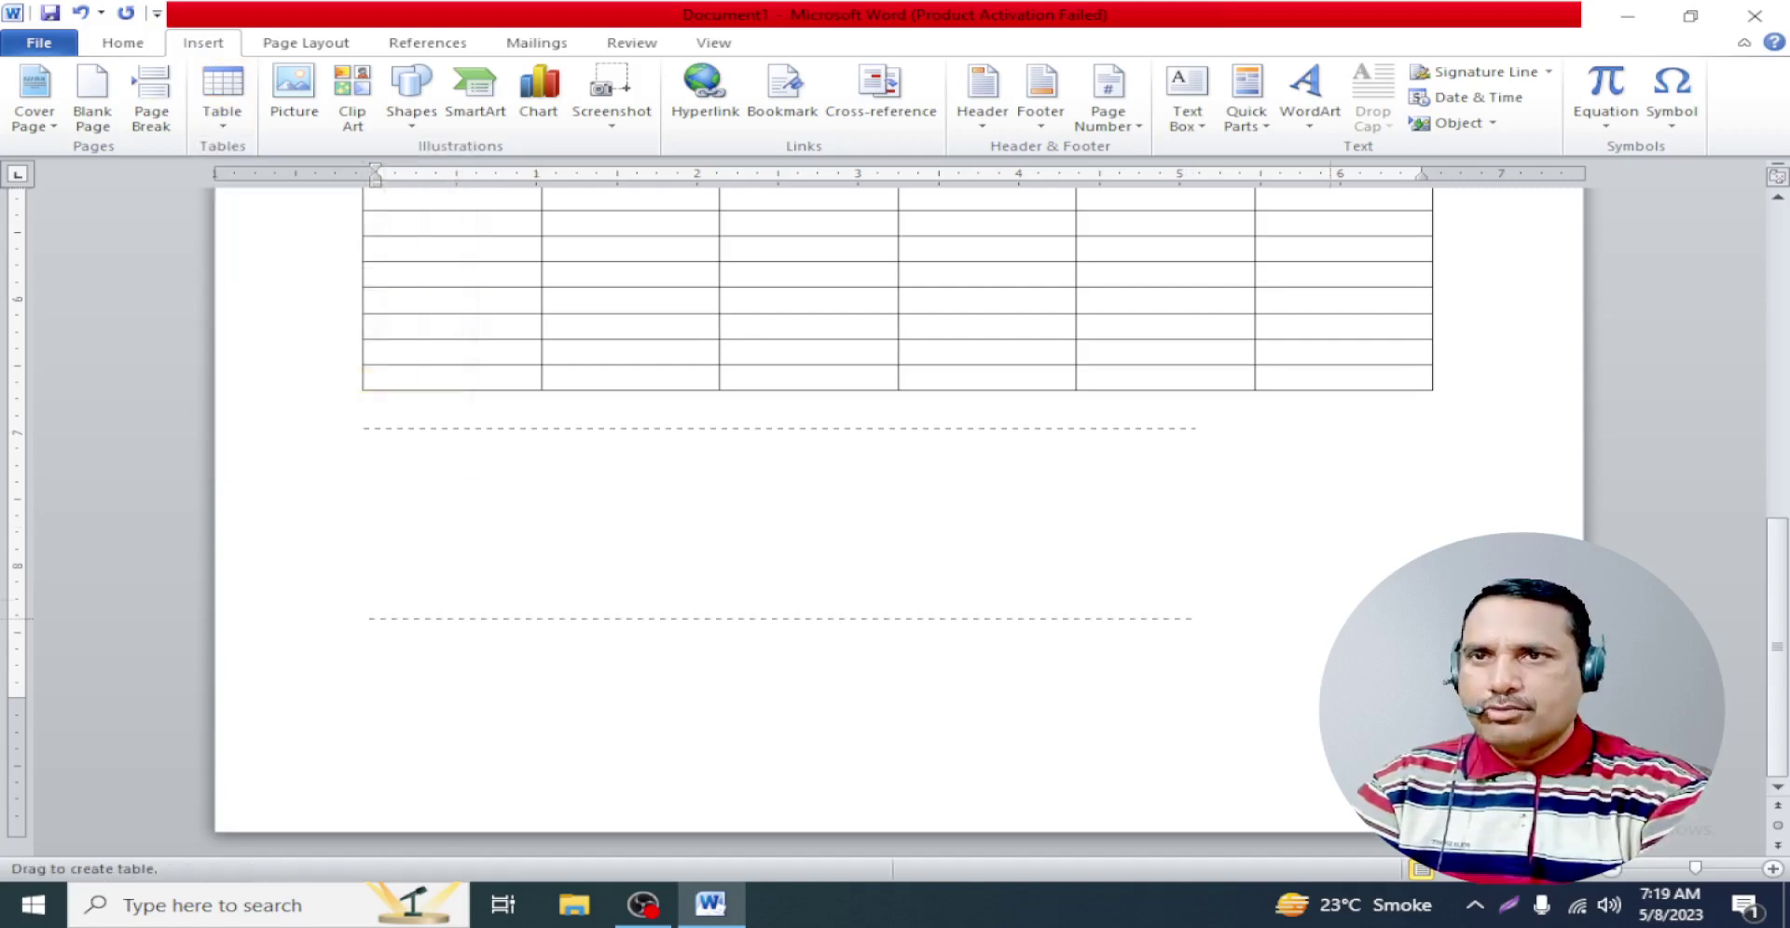
pyautogui.moveTo(1436, 653); pyautogui.dragTo(1436, 664)
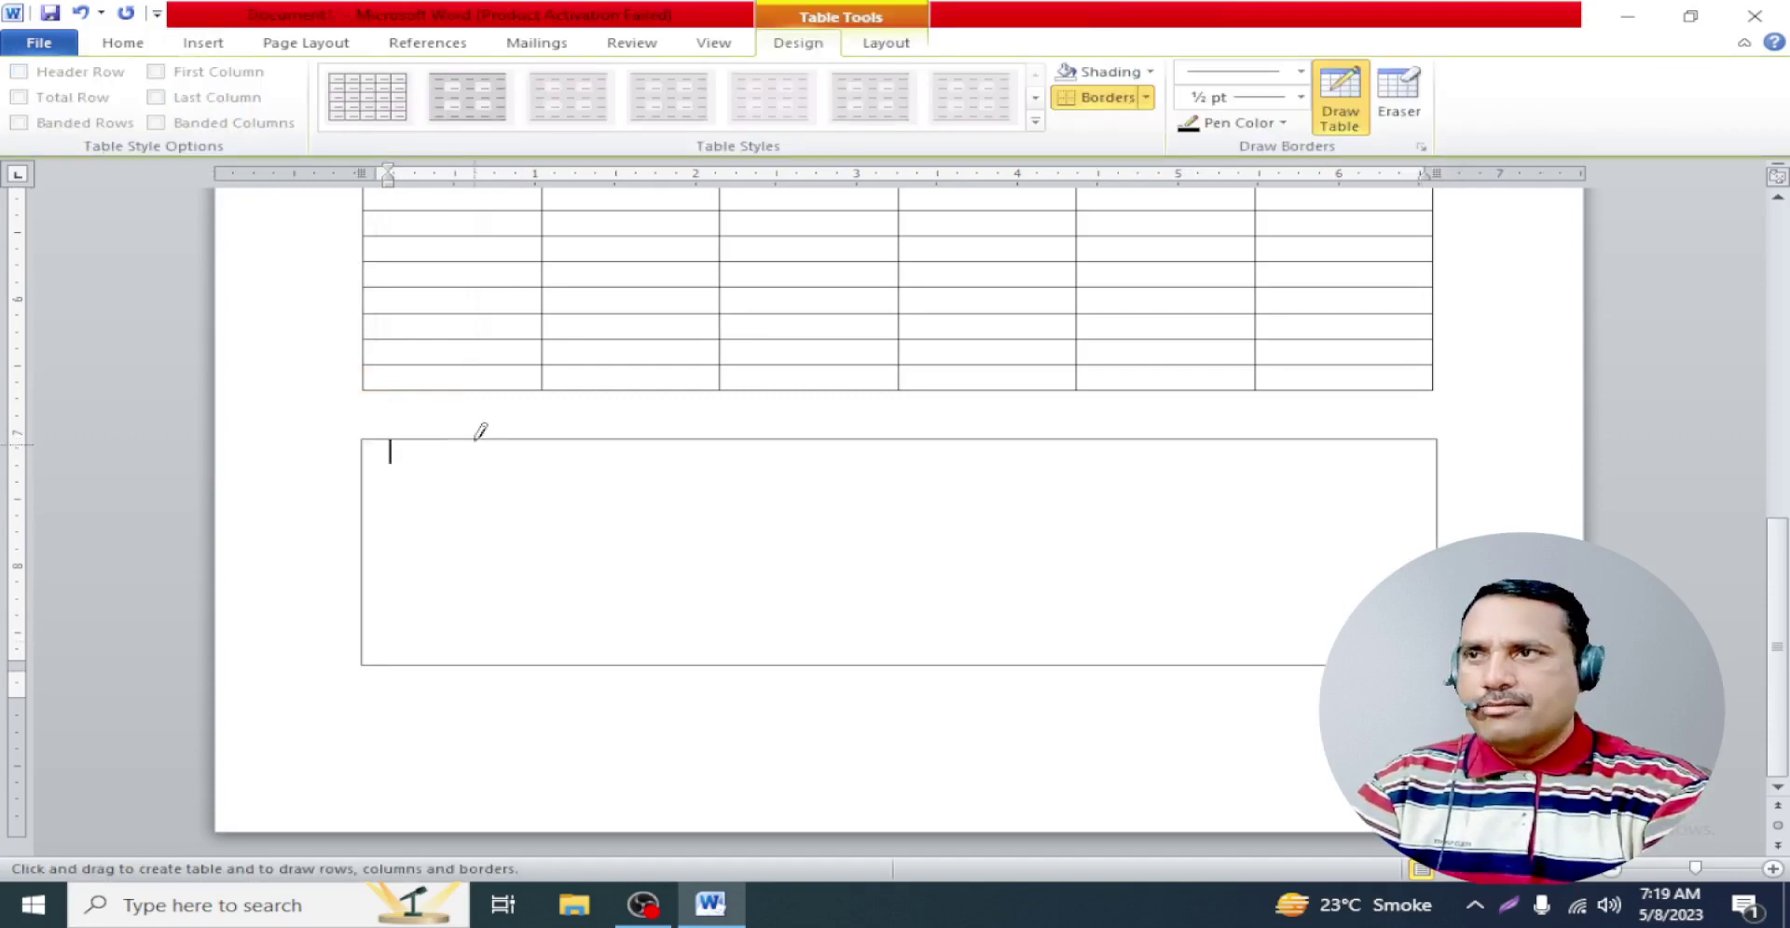
pyautogui.moveTo(474, 440); pyautogui.dragTo(472, 665)
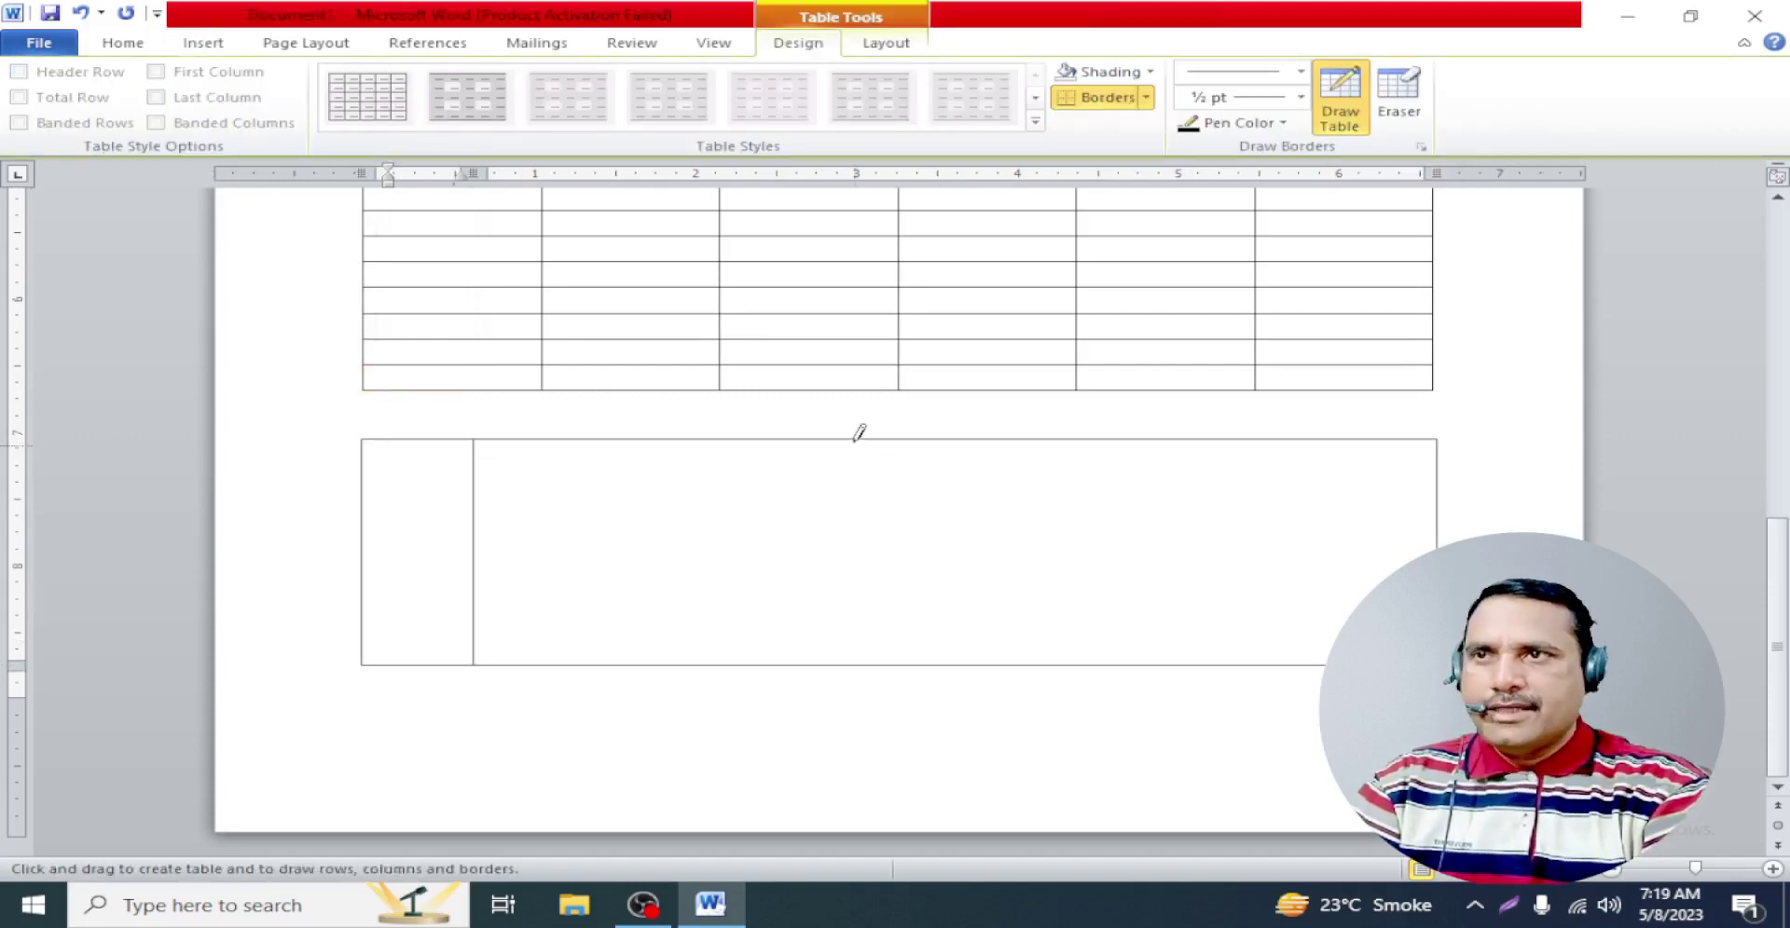
pyautogui.moveTo(853, 440); pyautogui.dragTo(854, 662)
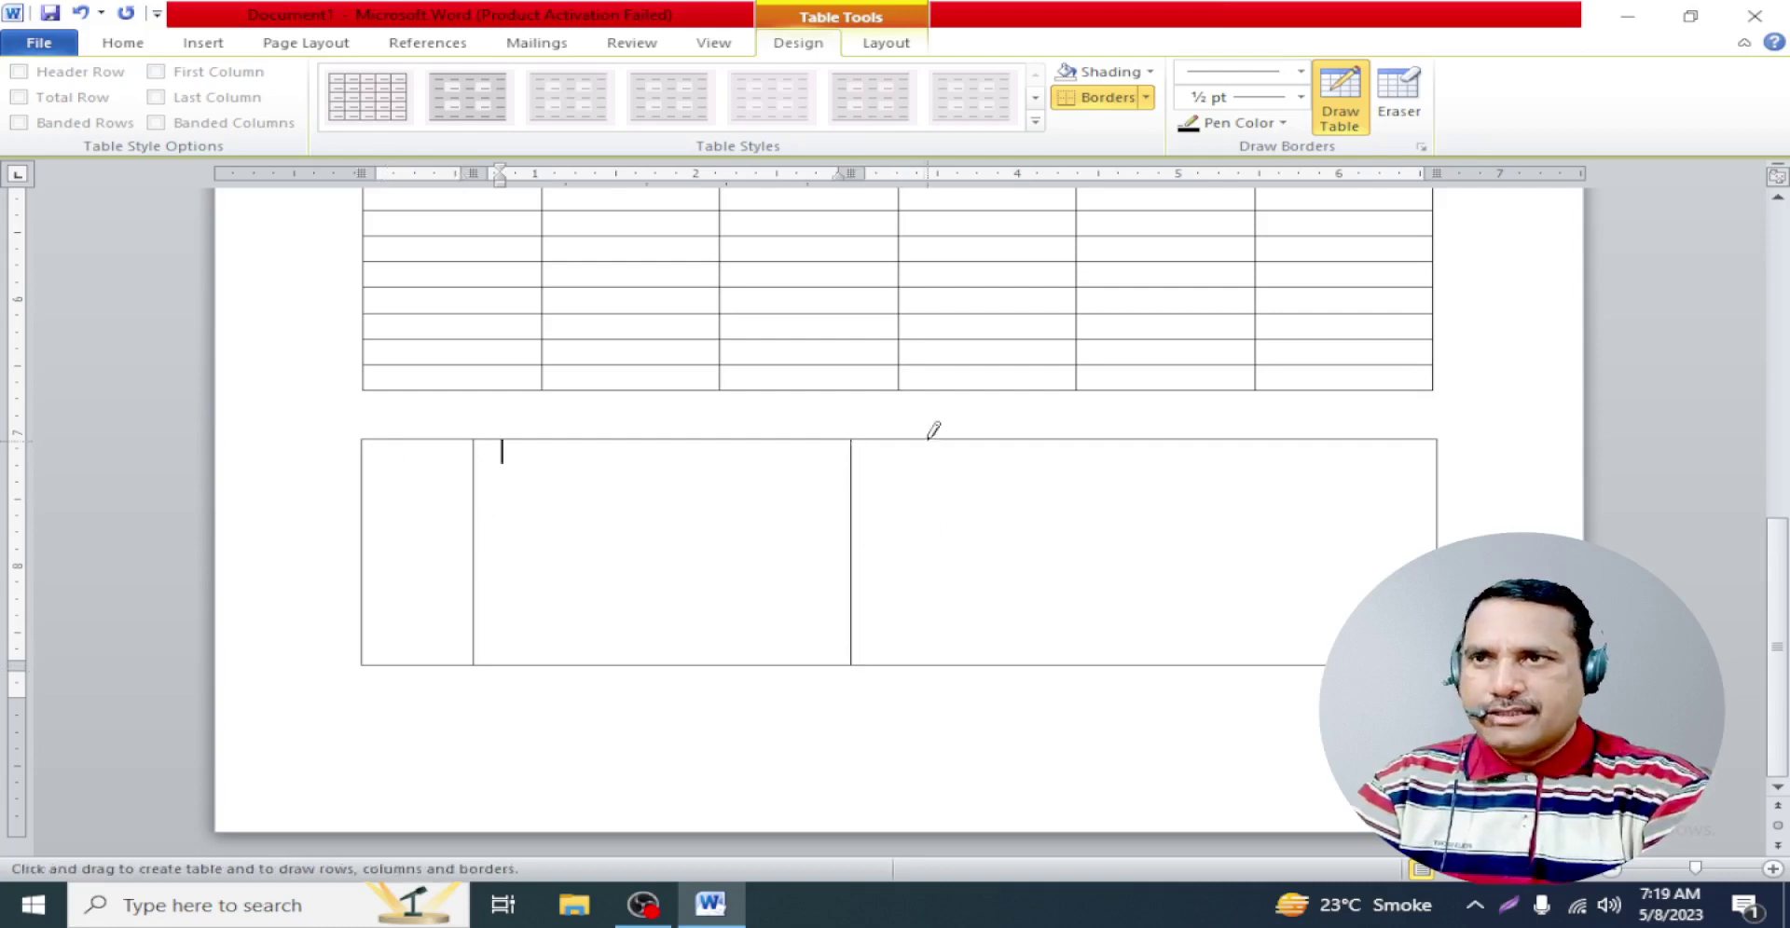
pyautogui.moveTo(928, 440); pyautogui.dragTo(928, 664)
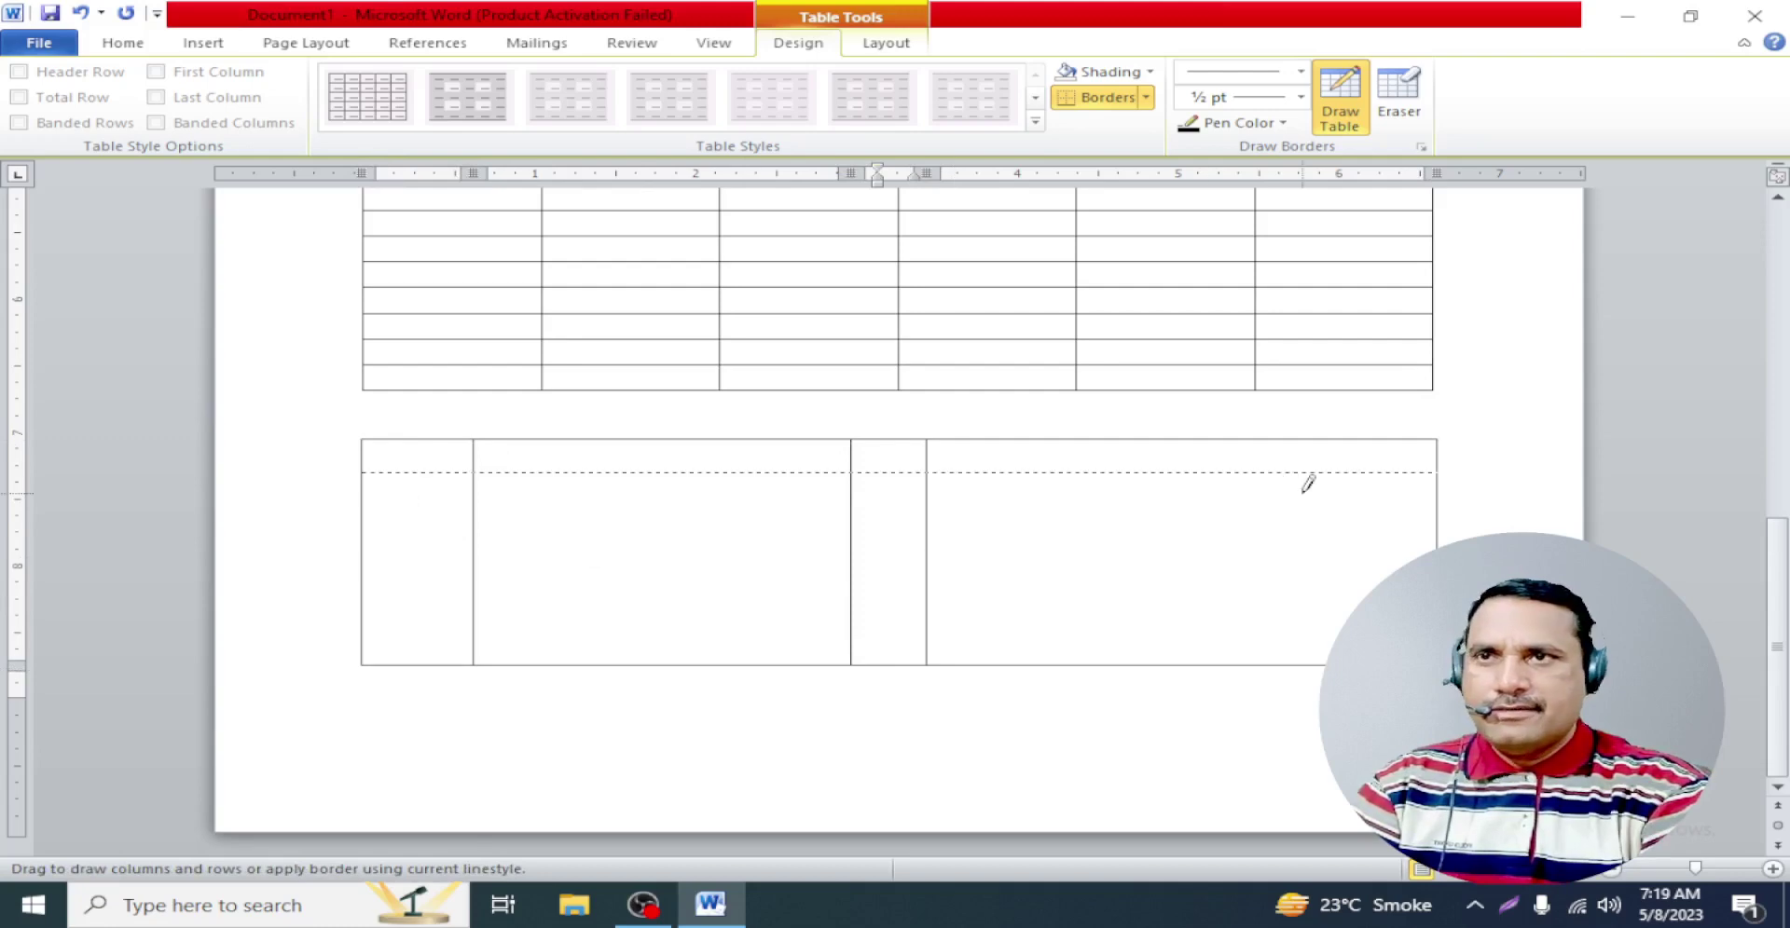
# Draw a header row border and split the lower cells with extra column and row borders
pyautogui.moveTo(1308, 484); pyautogui.dragTo(1308, 504)
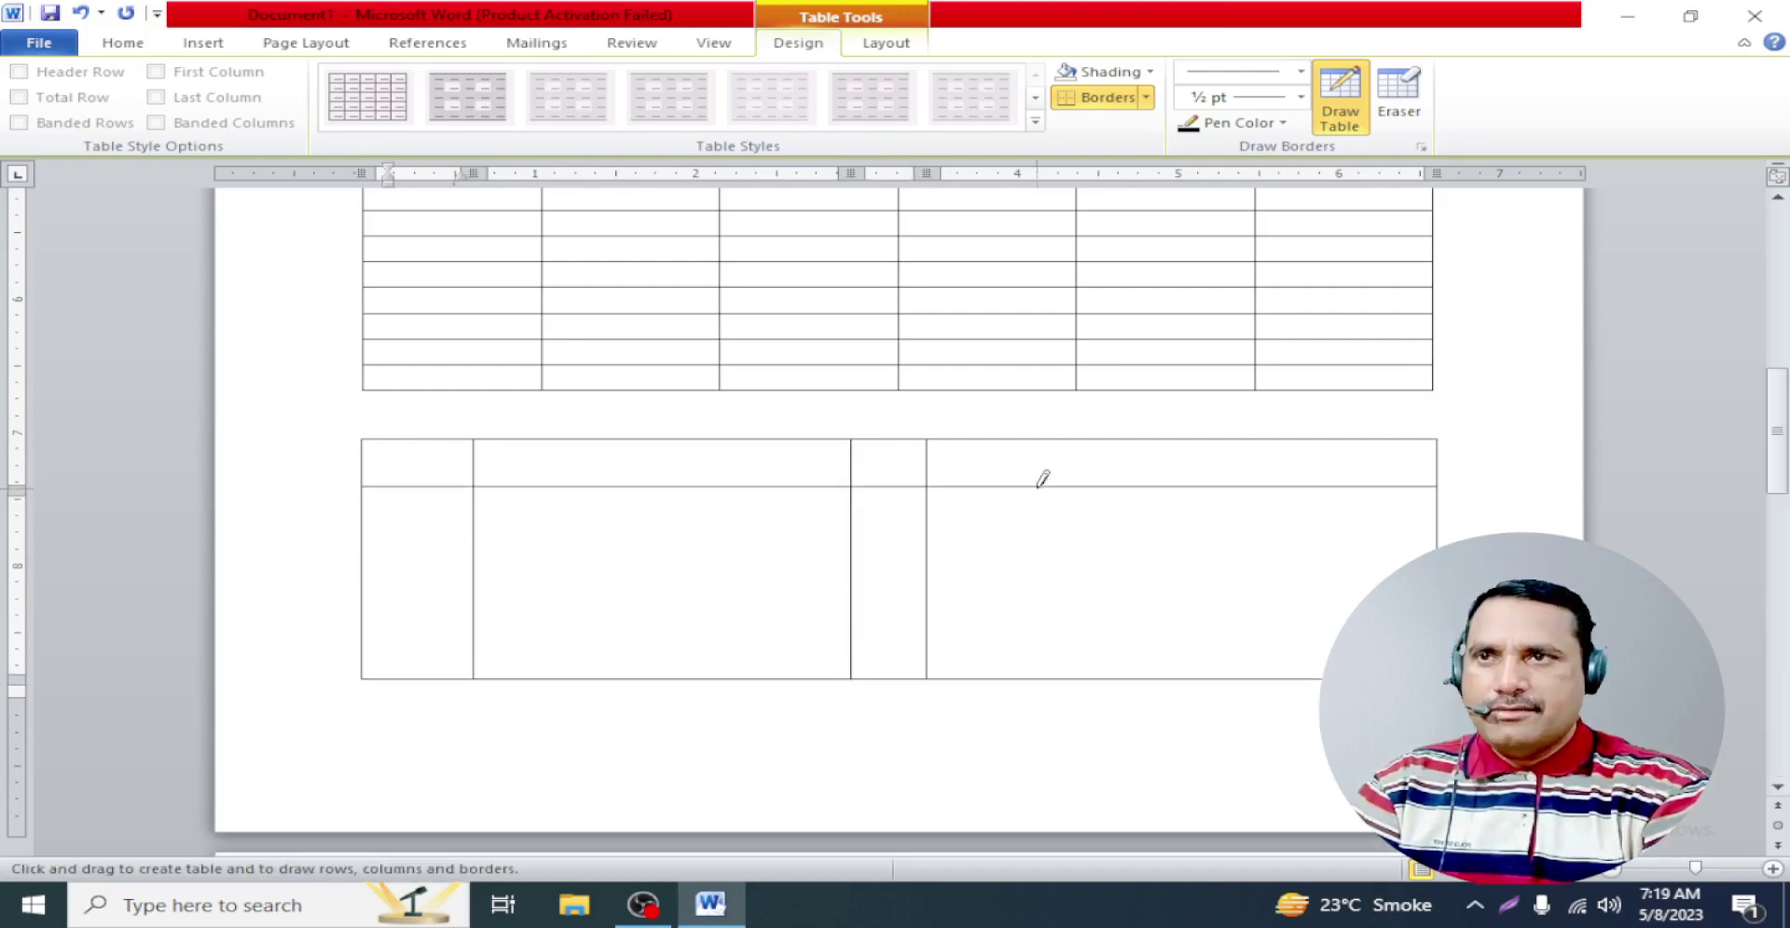
pyautogui.moveTo(1042, 500); pyautogui.dragTo(1044, 662)
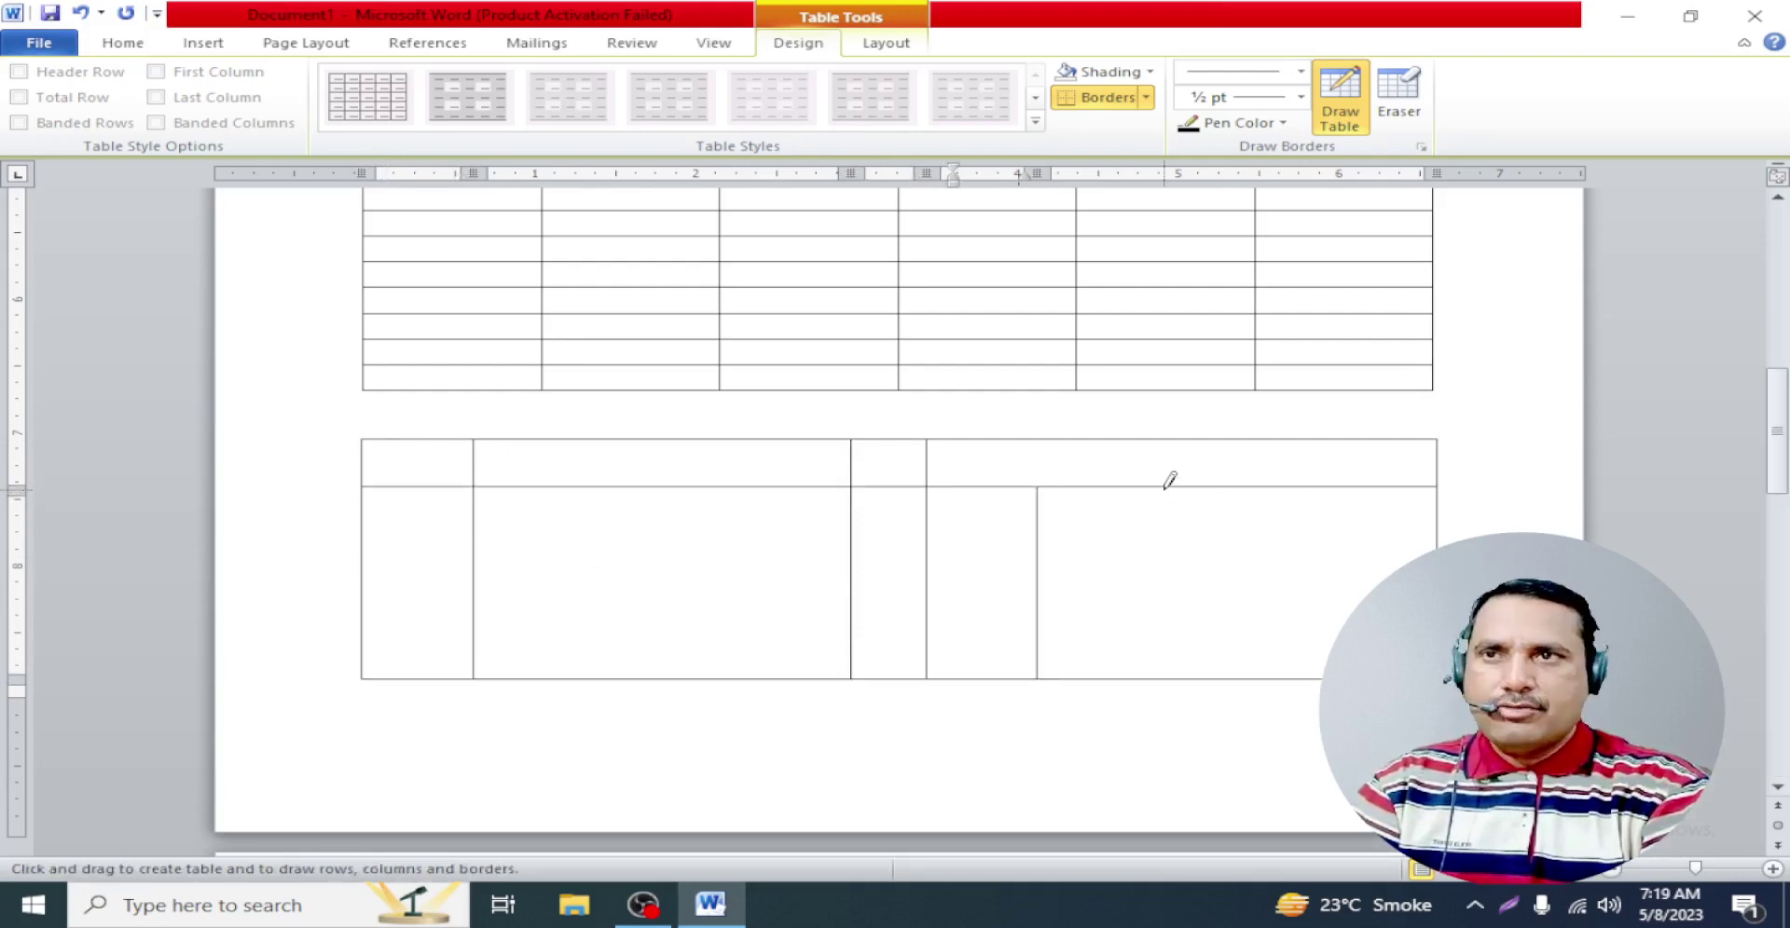
pyautogui.moveTo(1167, 485); pyautogui.dragTo(1165, 666)
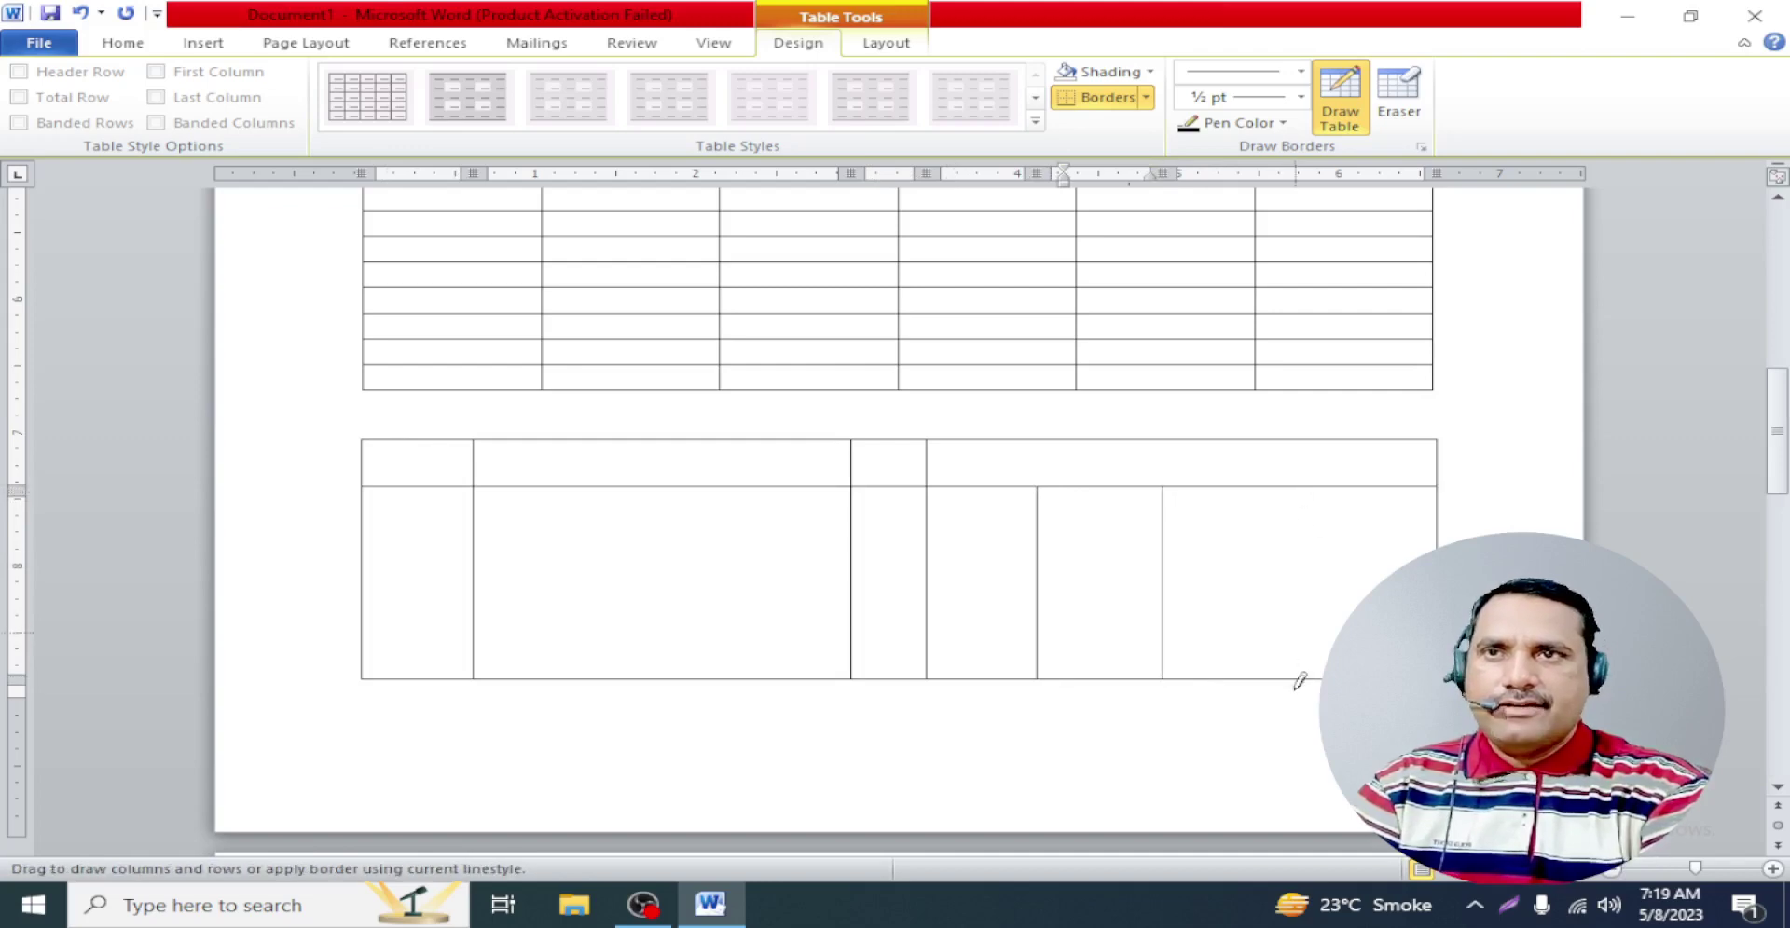
pyautogui.moveTo(1302, 487); pyautogui.dragTo(1299, 677)
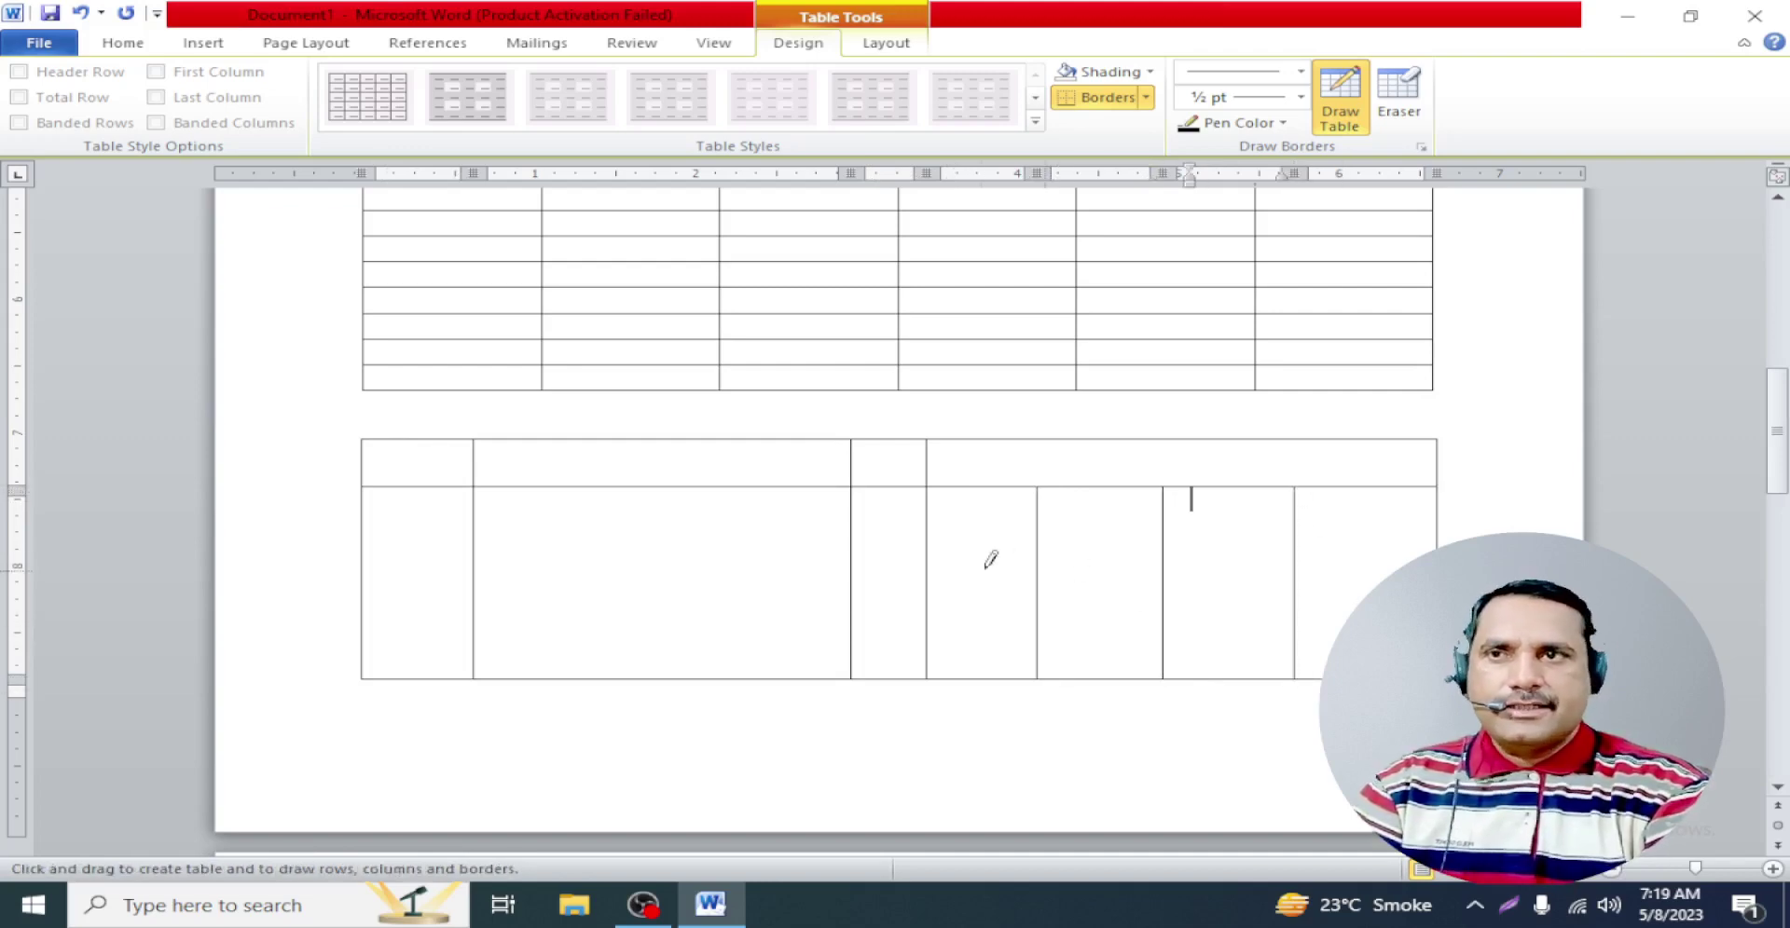
pyautogui.moveTo(931, 578)
pyautogui.mouseDown()
pyautogui.moveTo(1403, 566)
pyautogui.moveTo(1374, 574)
pyautogui.moveTo(1367, 671)
pyautogui.mouseUp()
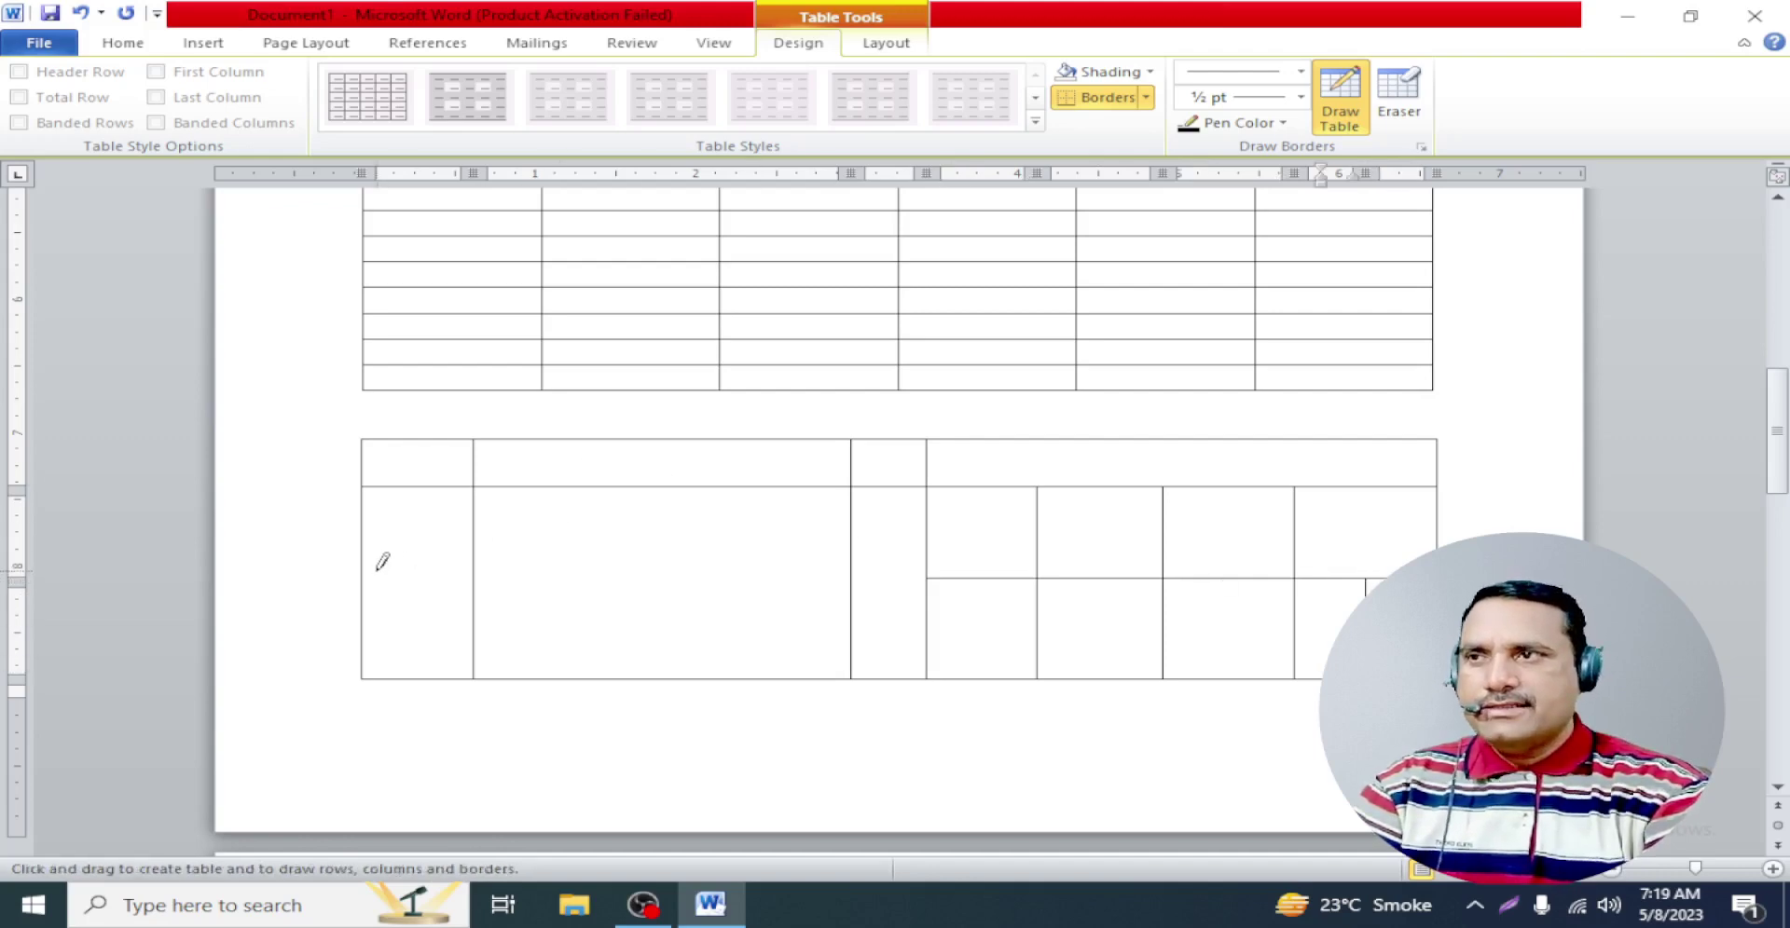
pyautogui.moveTo(369, 570); pyautogui.dragTo(471, 576)
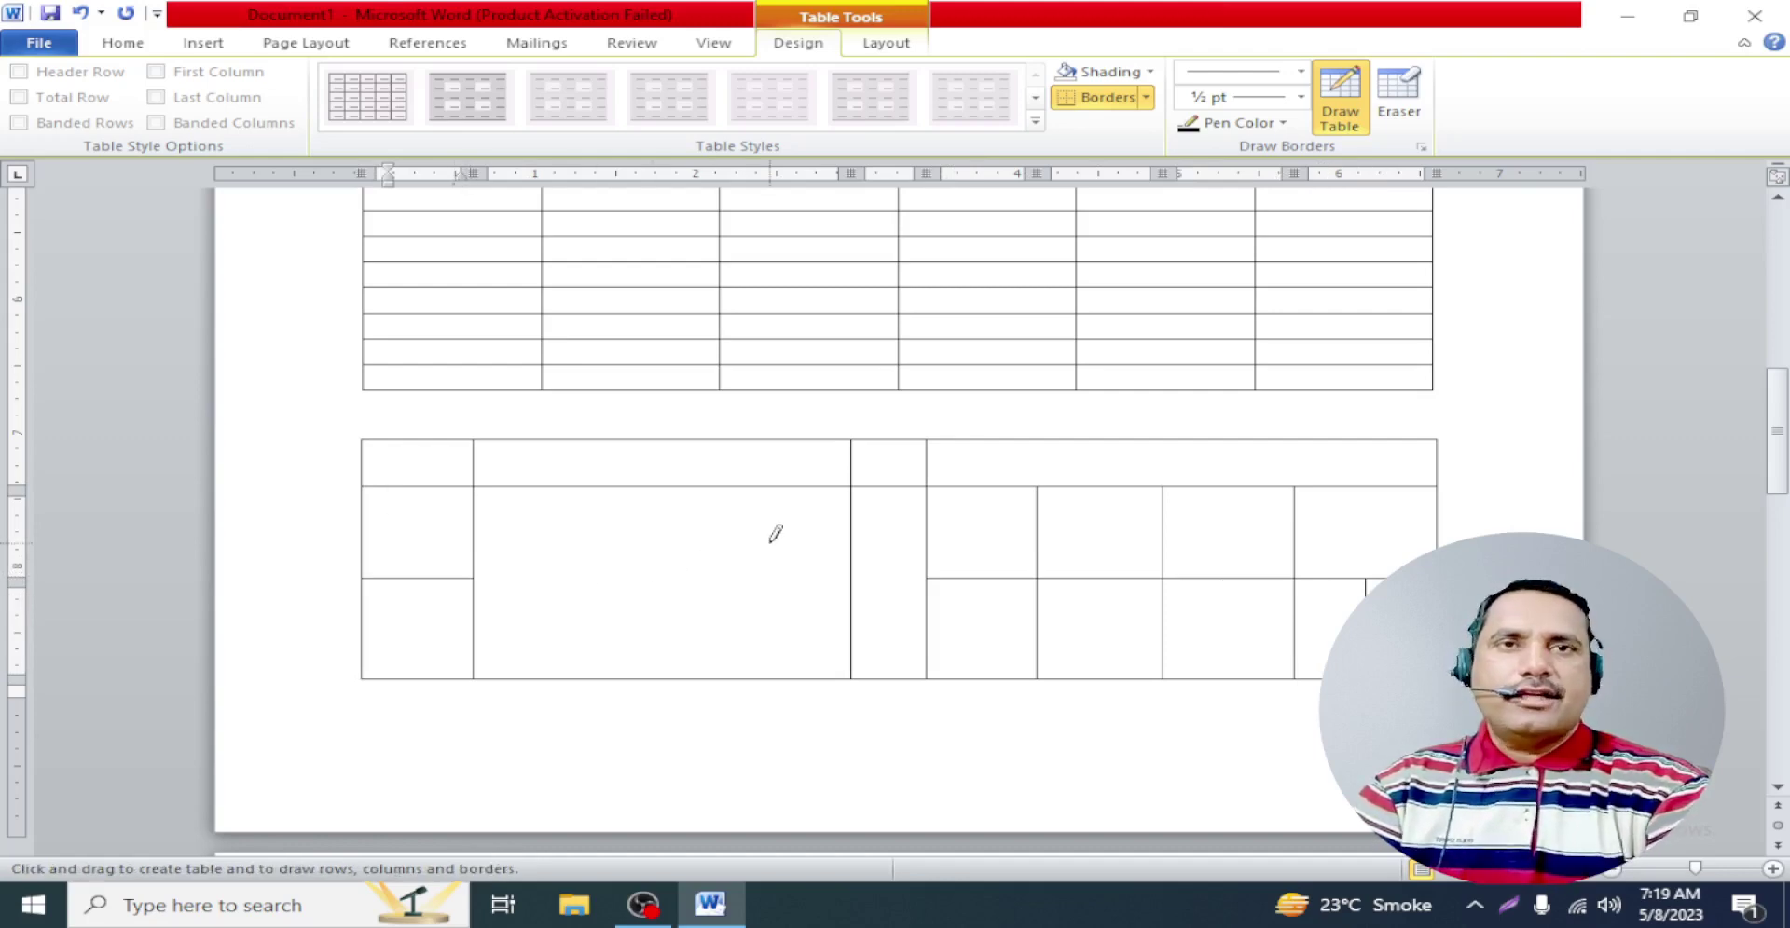
pyautogui.click(1283, 123)
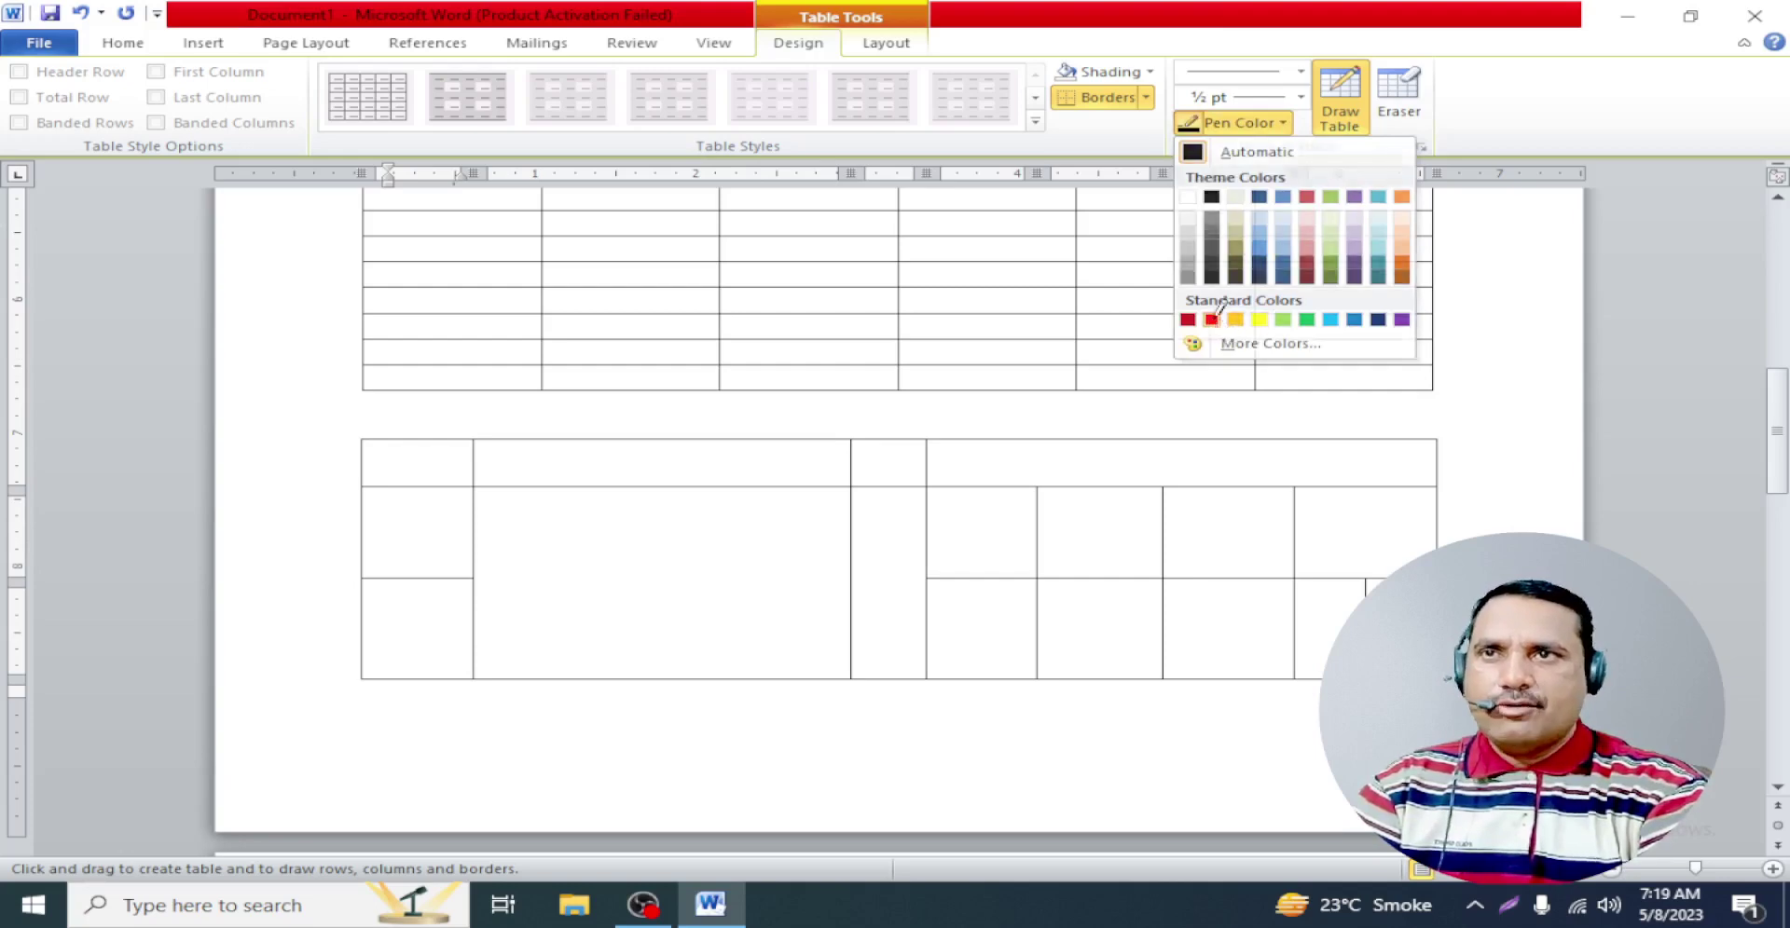
# Switch the pen to red at 3 pt and retrace two column borders with it
pyautogui.click(1211, 320)
pyautogui.moveTo(857, 429); pyautogui.dragTo(850, 681)
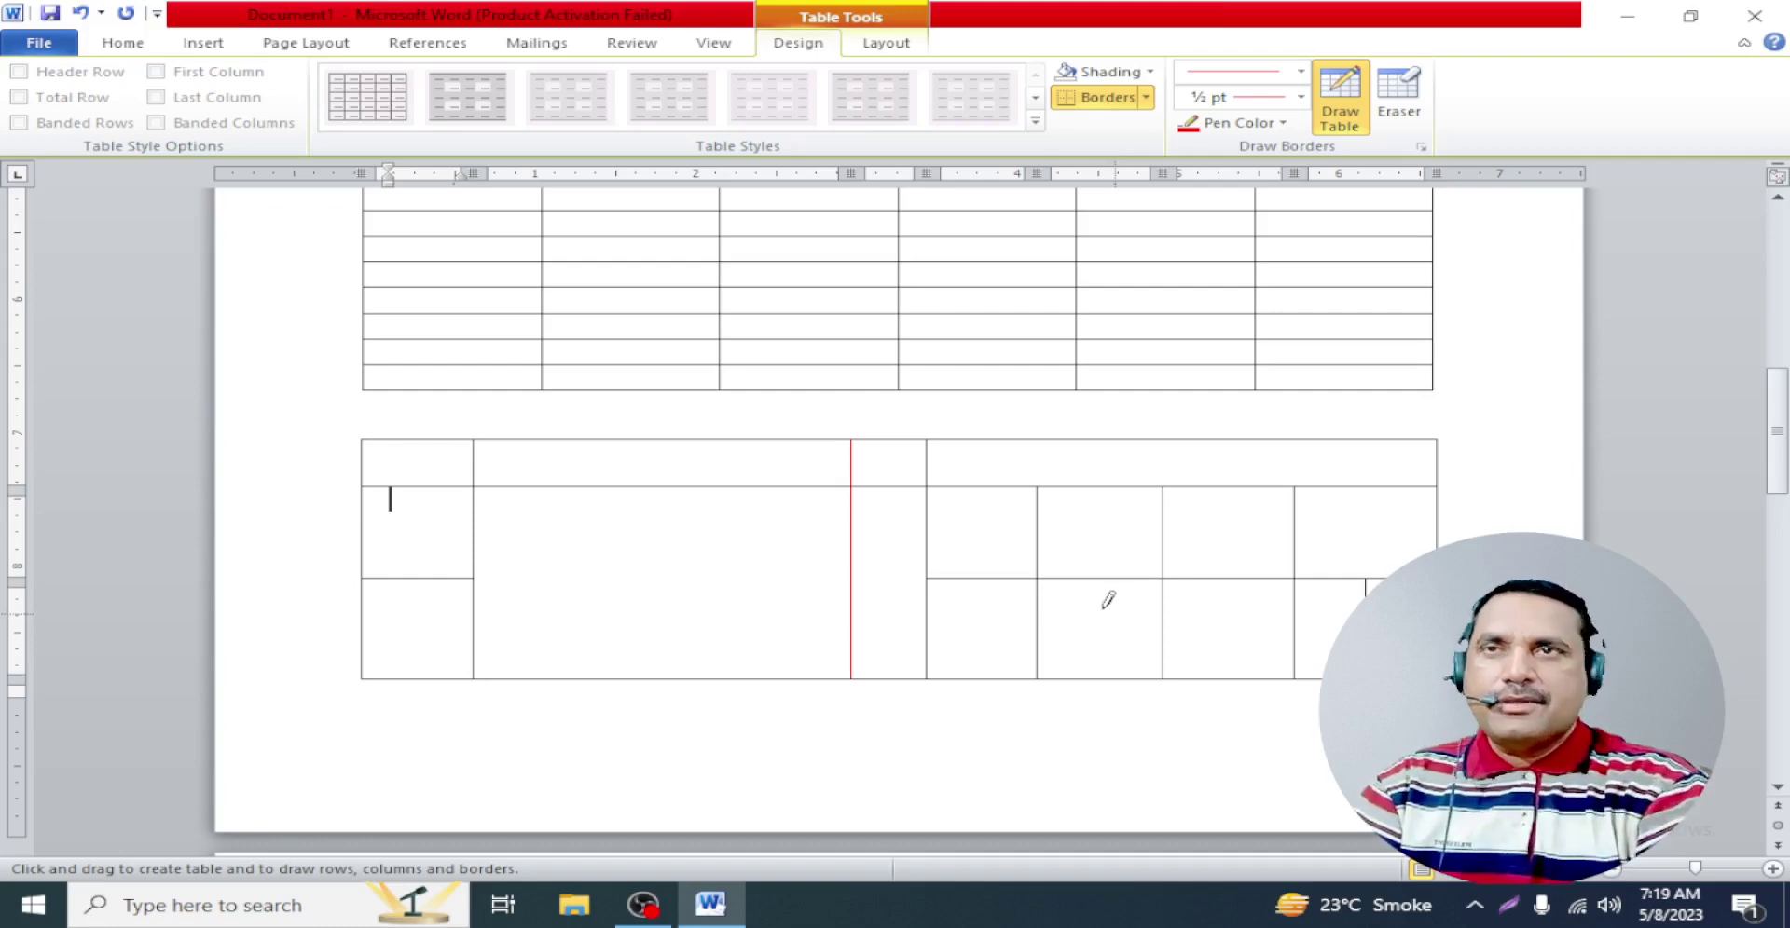
pyautogui.click(1301, 97)
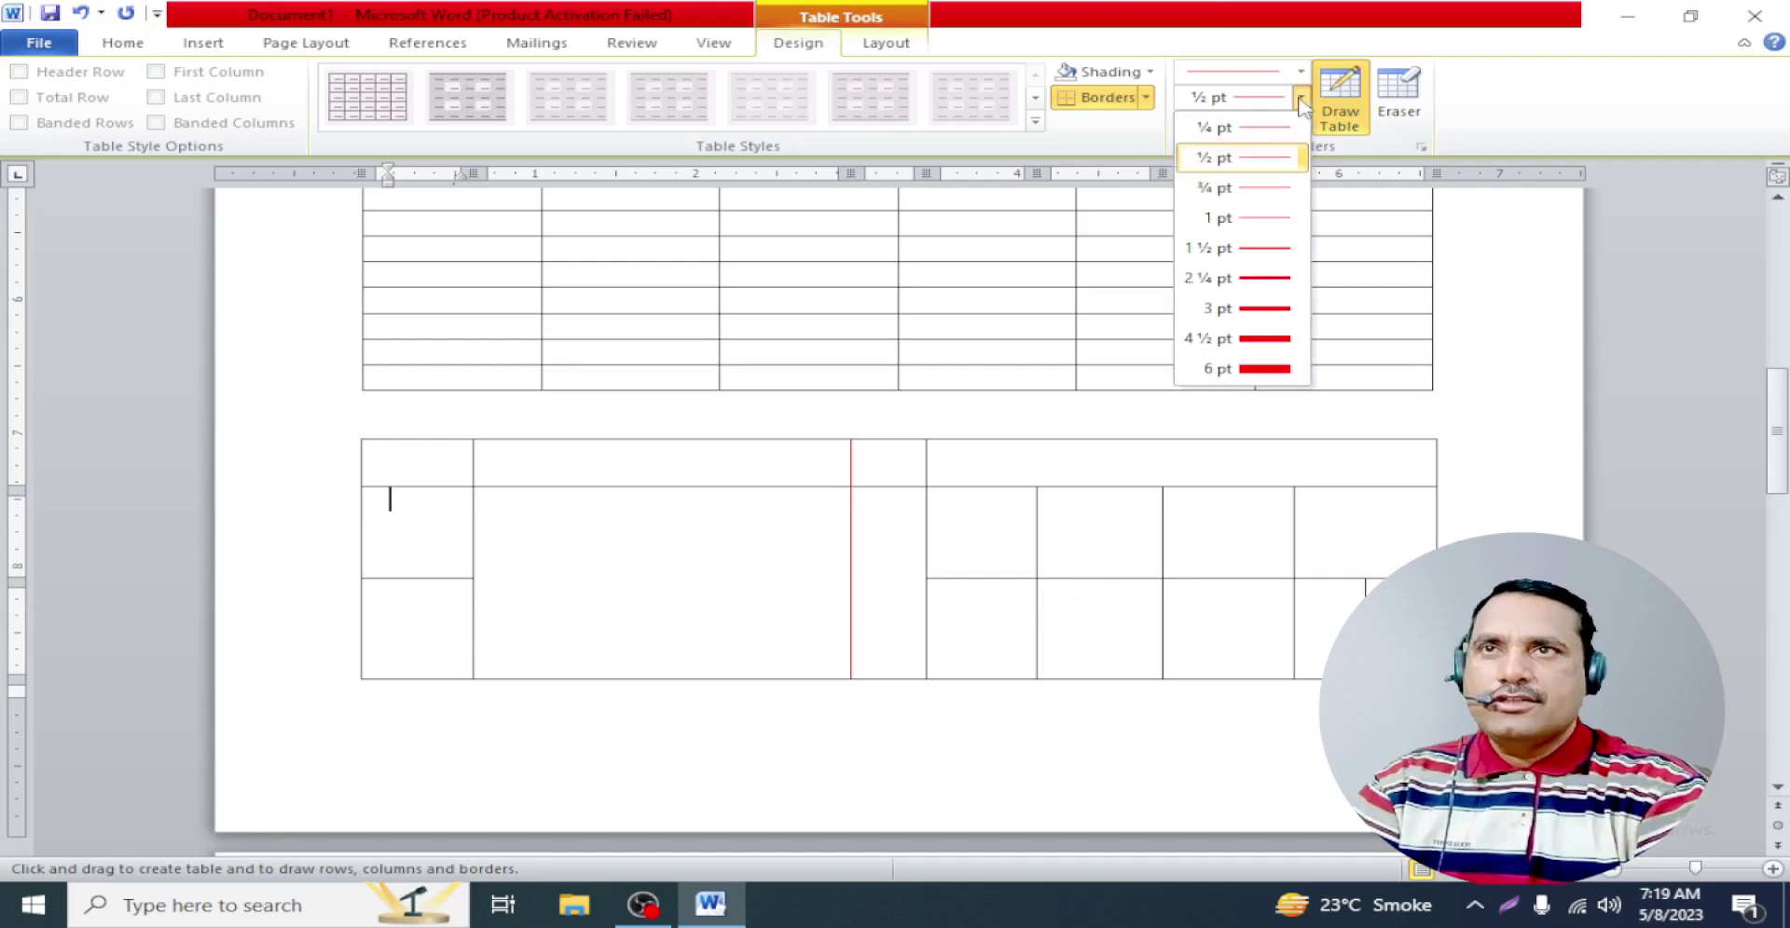
pyautogui.click(1286, 317)
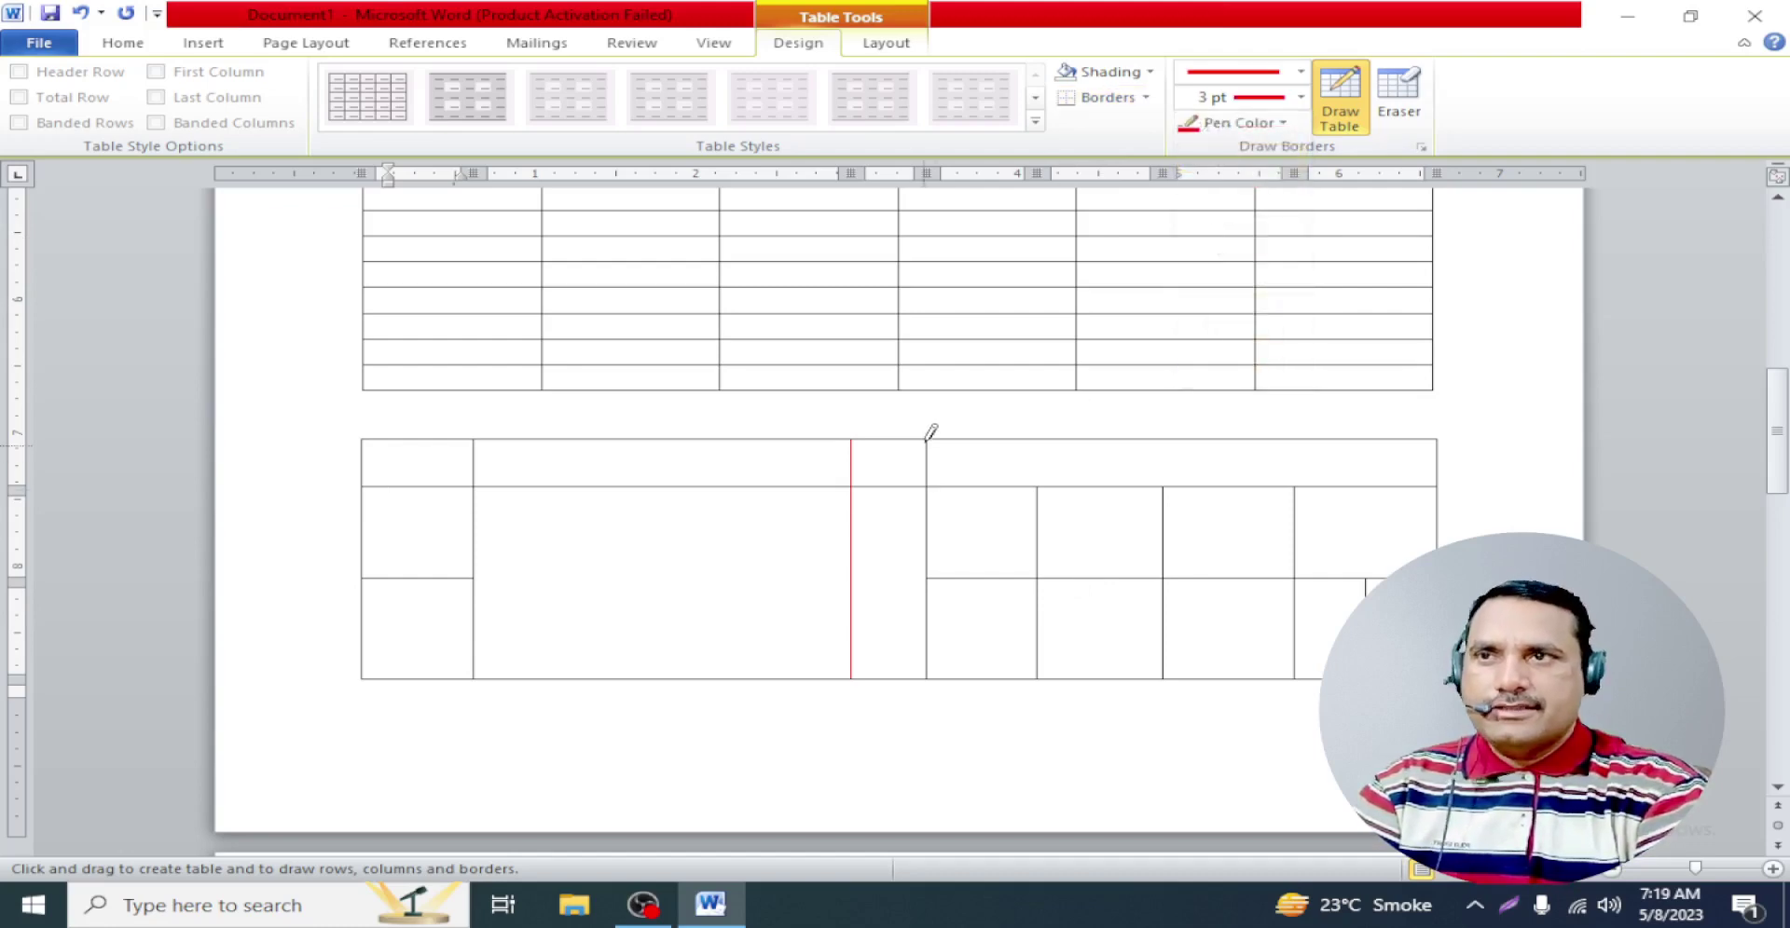
pyautogui.moveTo(927, 440); pyautogui.dragTo(927, 677)
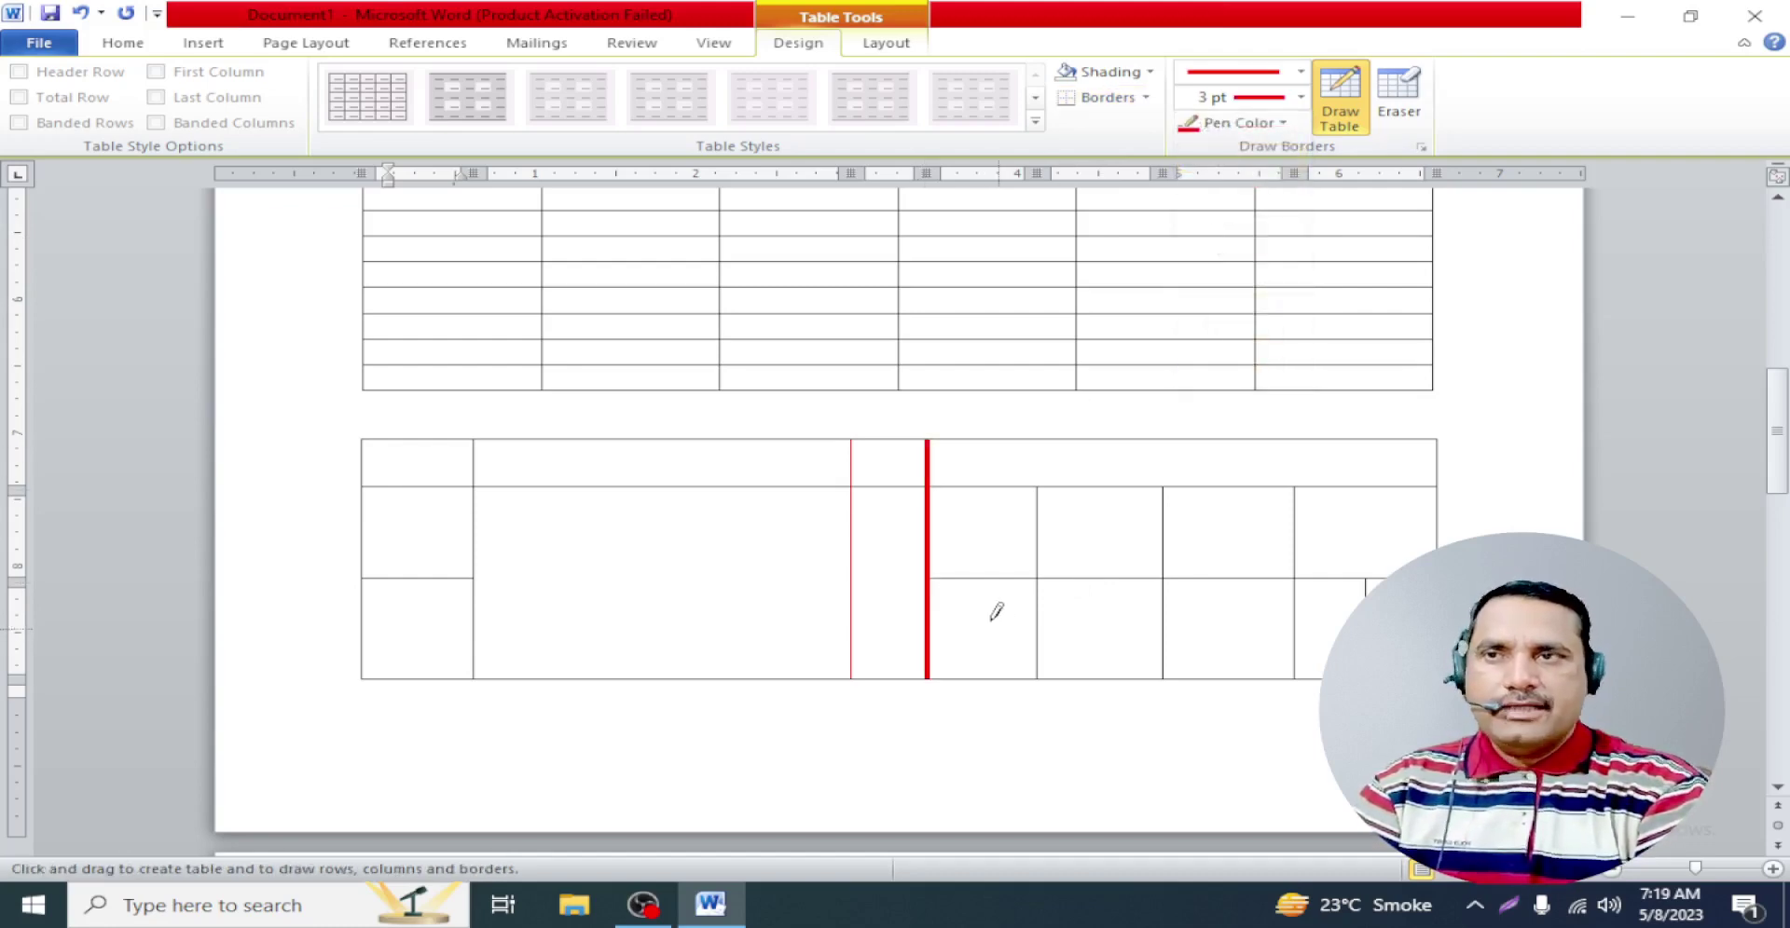
# Redraw another column border in thick red and split the narrow second-column cell
pyautogui.moveTo(1038, 488); pyautogui.dragTo(1040, 652)
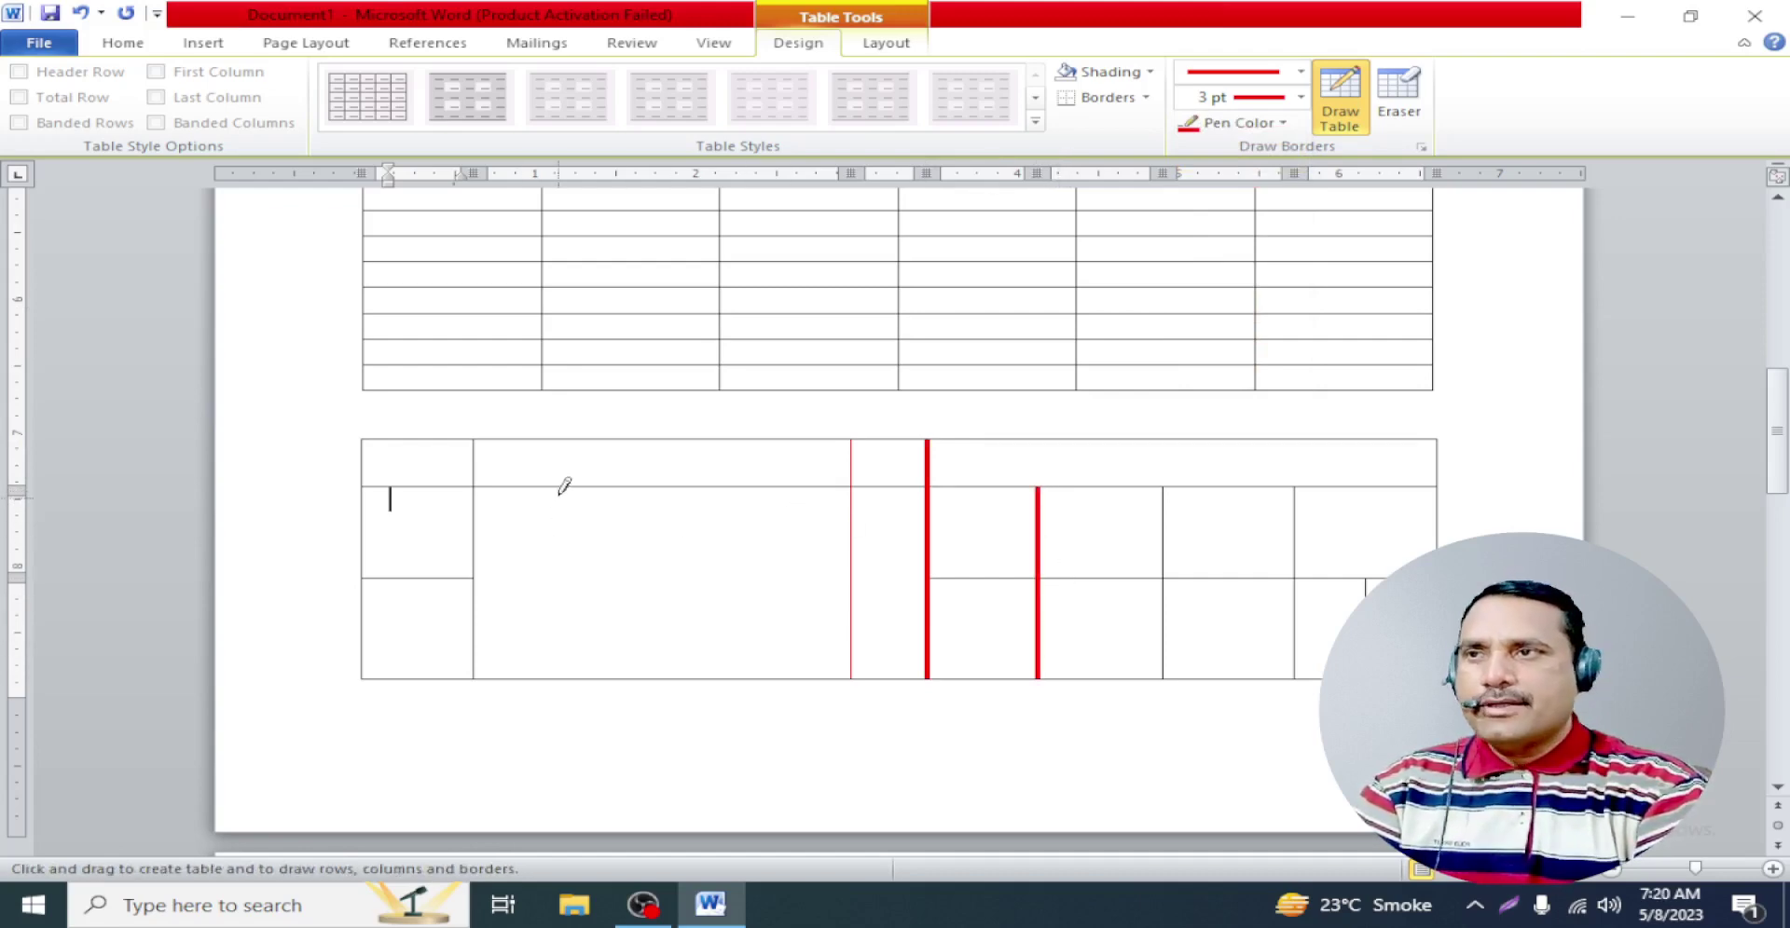
pyautogui.moveTo(561, 488); pyautogui.dragTo(560, 678)
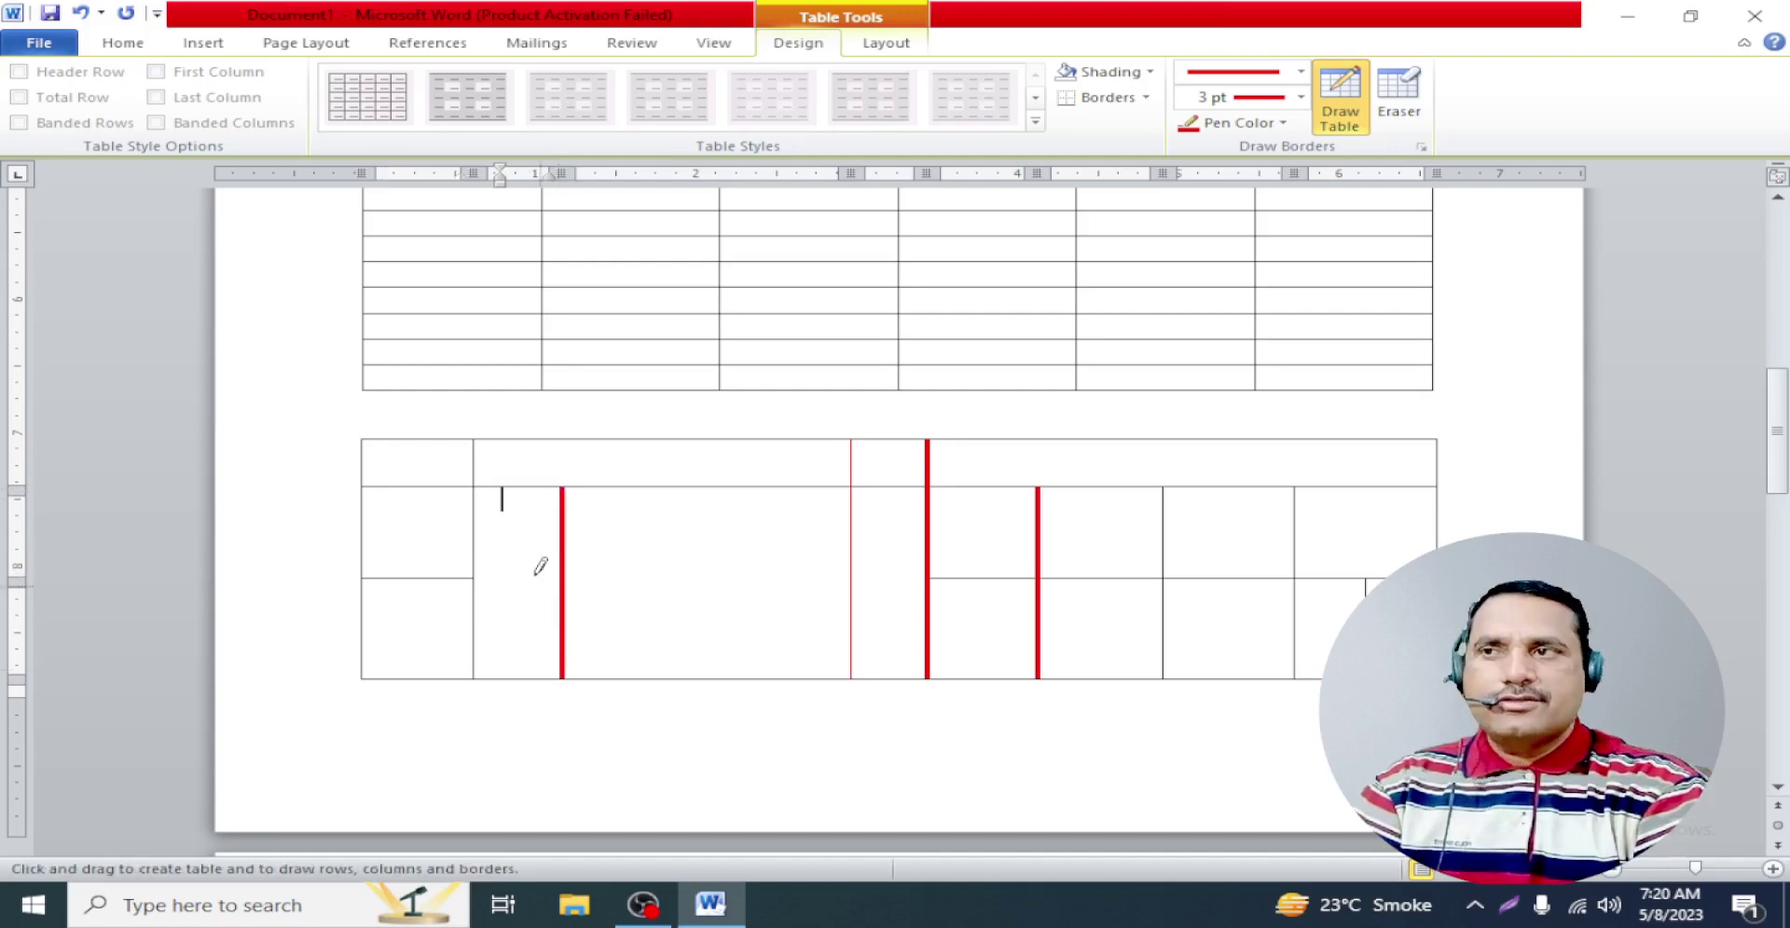
pyautogui.moveTo(556, 528); pyautogui.dragTo(560, 533)
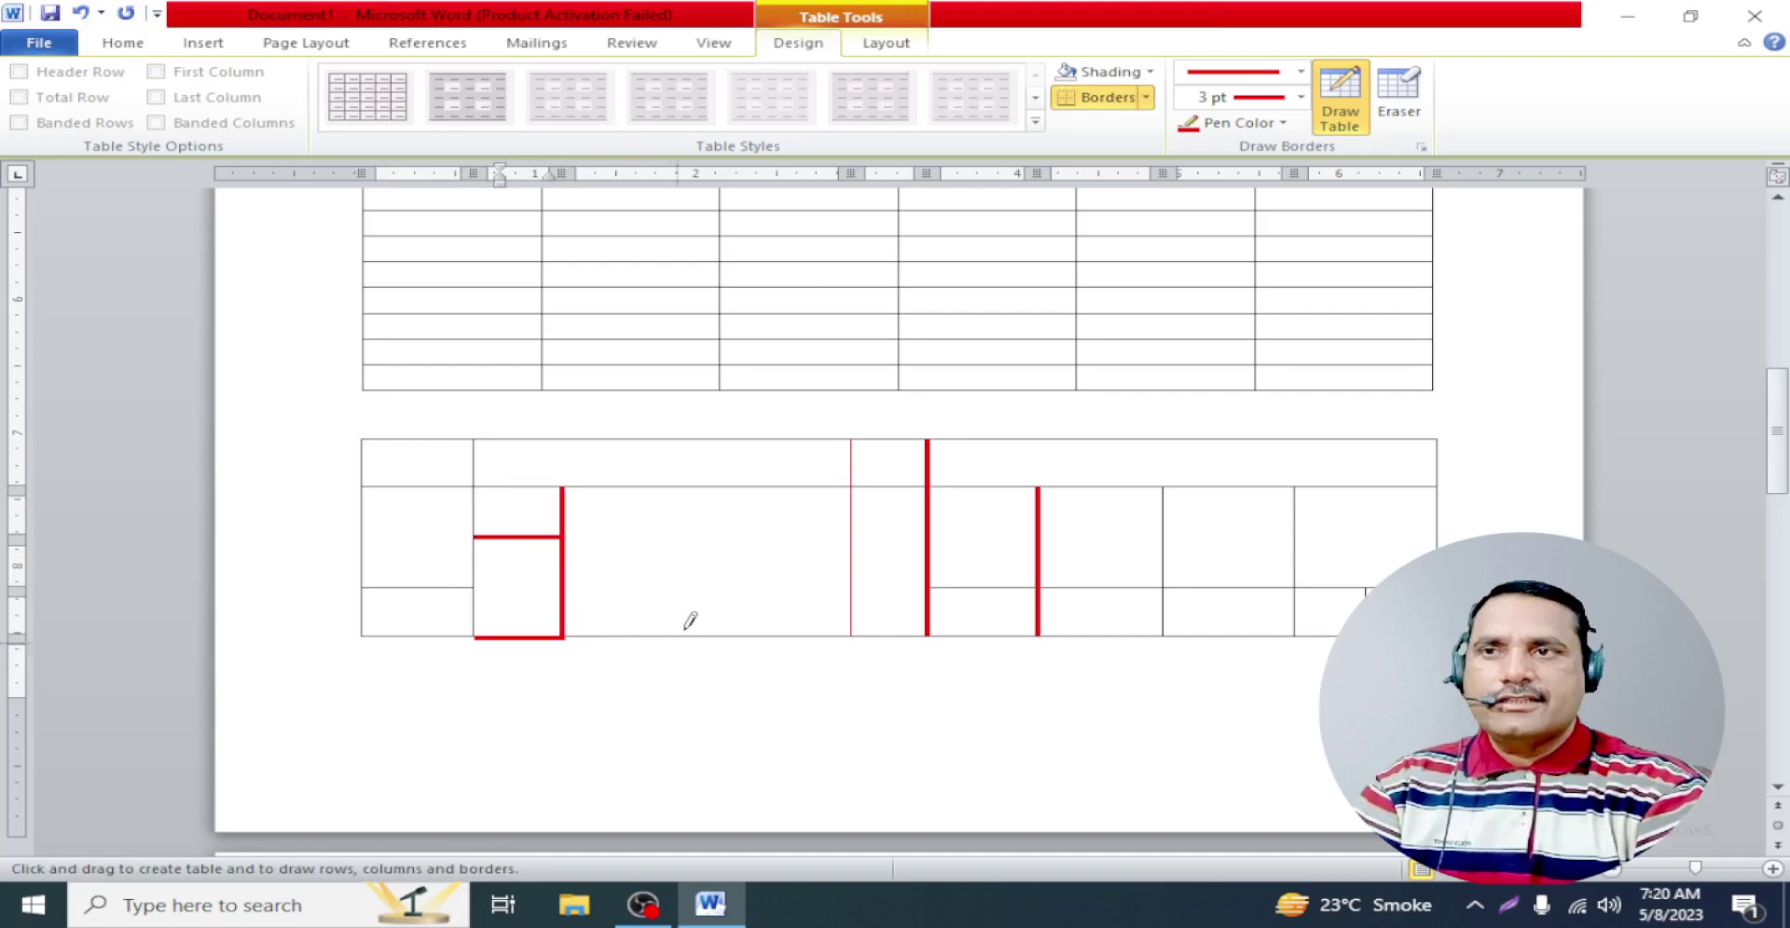
pyautogui.scroll(-5, 691, 606)
pyautogui.scroll(-5, 690, 606)
# Draw a new red table outline and add five vertical column lines inside it
pyautogui.scroll(-3, 568, 511)
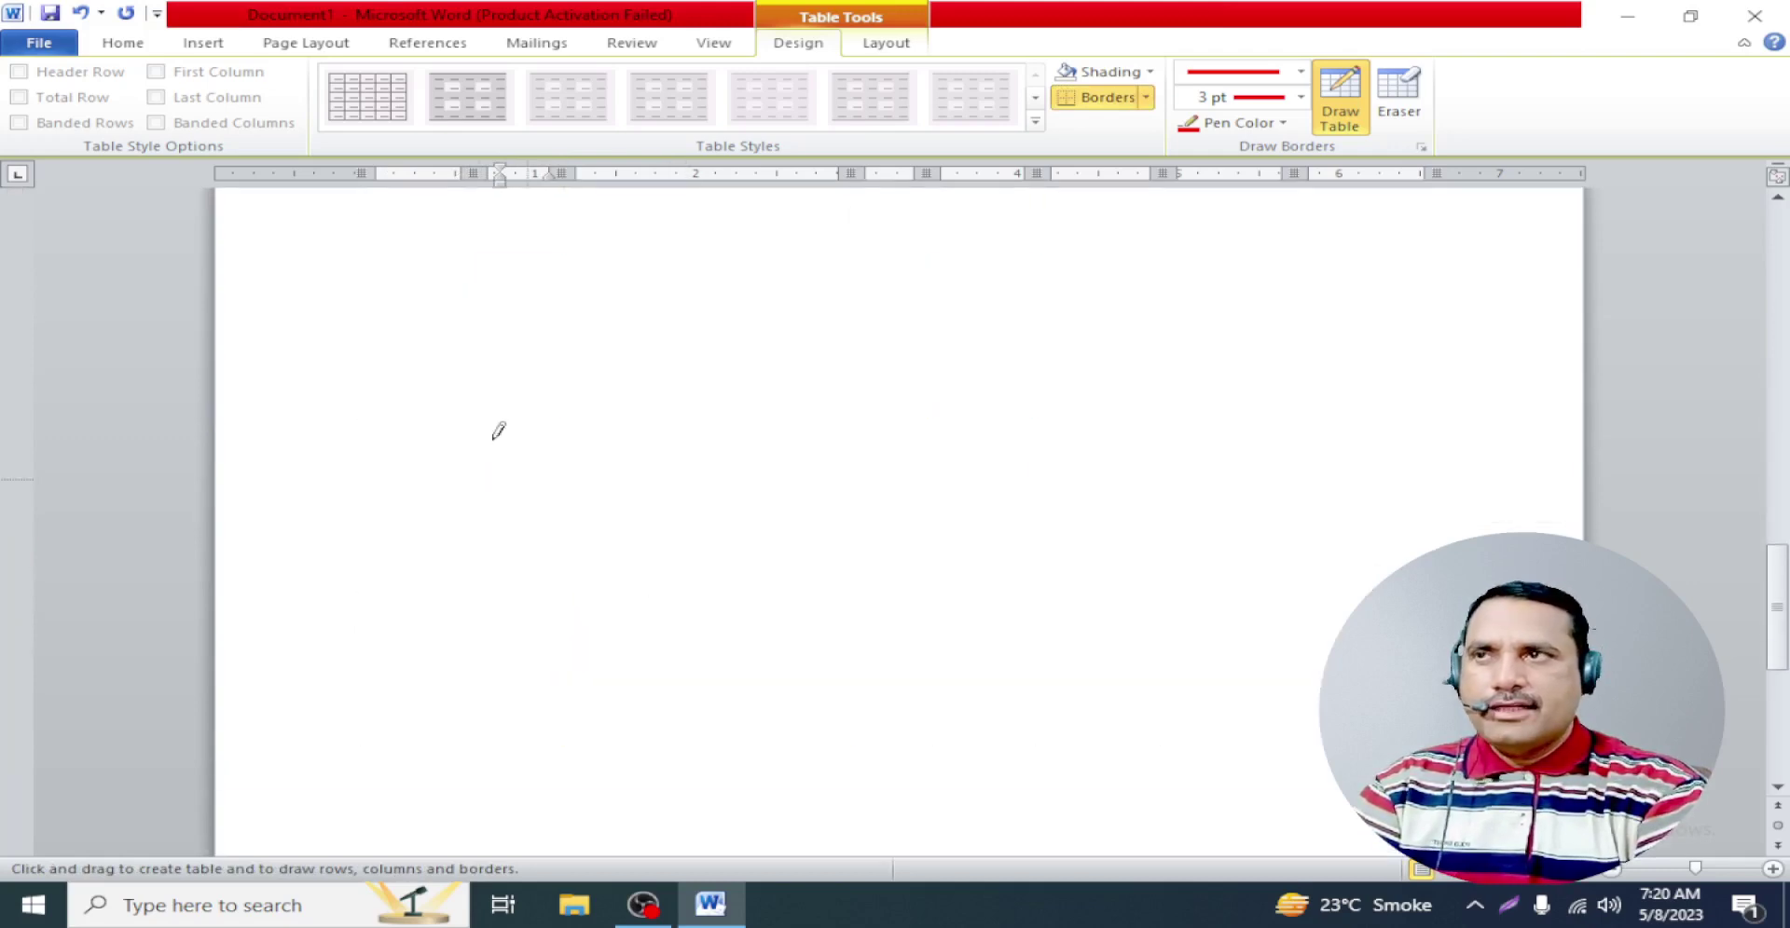
pyautogui.scroll(1, 478, 403)
pyautogui.moveTo(360, 291)
pyautogui.mouseDown()
pyautogui.moveTo(1018, 708)
pyautogui.moveTo(1375, 830)
pyautogui.mouseUp()
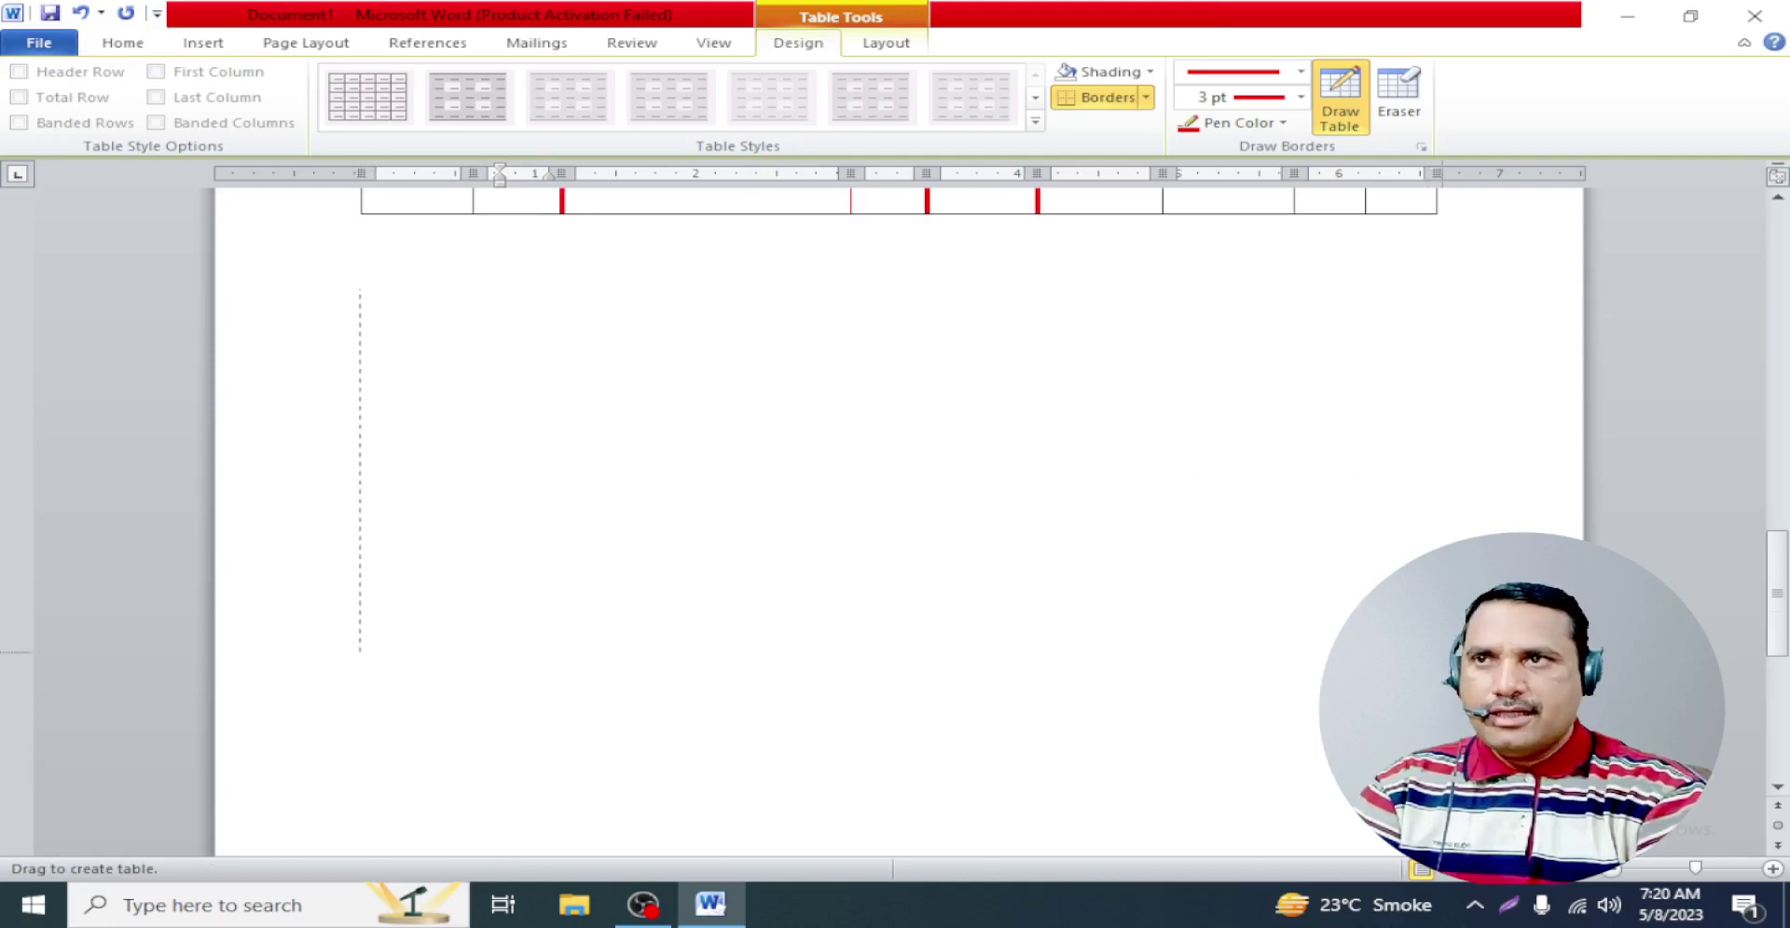
pyautogui.moveTo(1440, 650); pyautogui.dragTo(1442, 644)
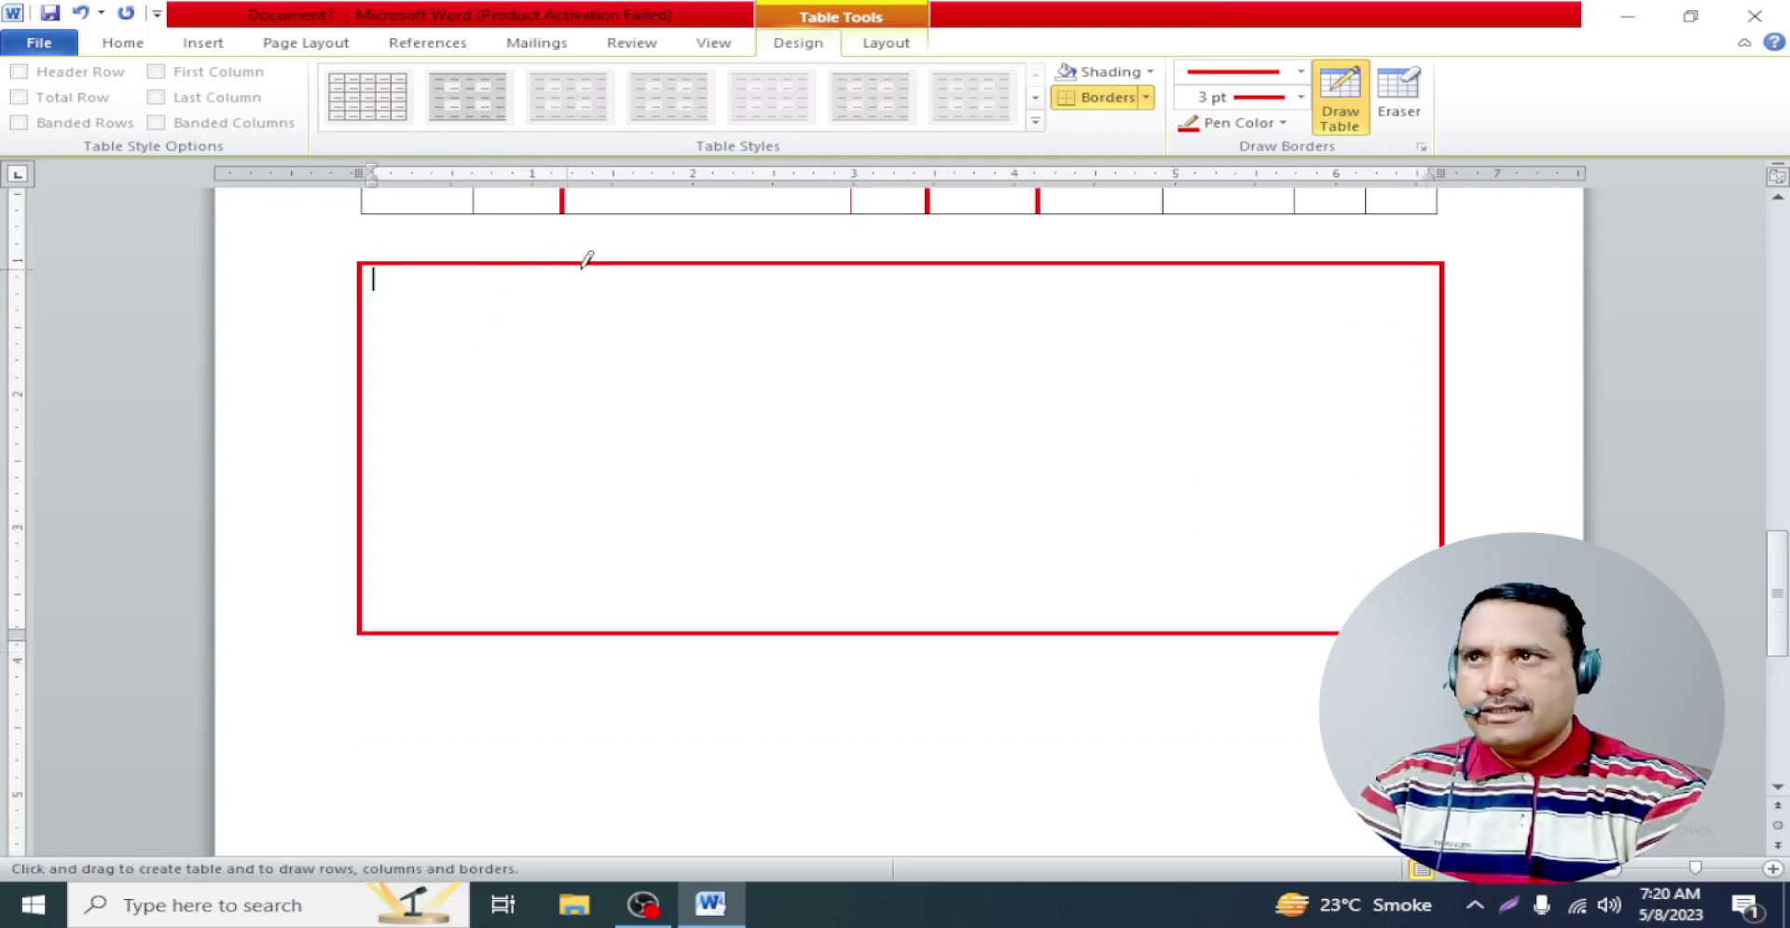
pyautogui.moveTo(587, 317); pyautogui.dragTo(585, 626)
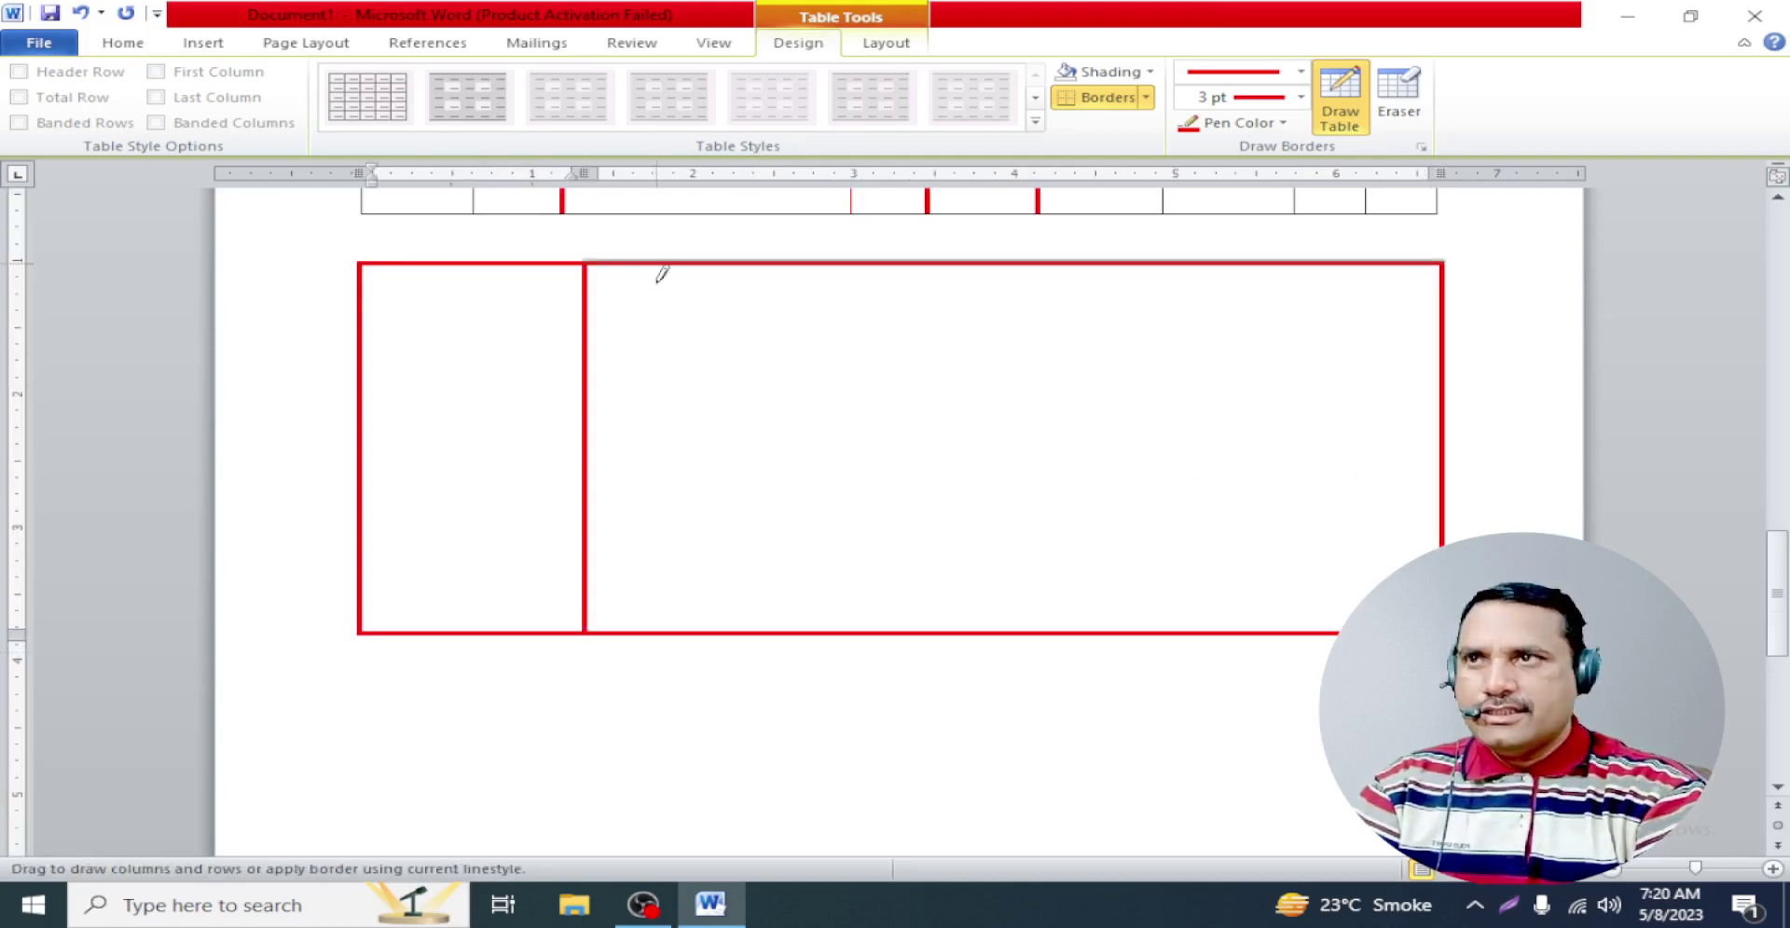
pyautogui.moveTo(660, 272); pyautogui.dragTo(658, 632)
pyautogui.moveTo(766, 259); pyautogui.dragTo(767, 585)
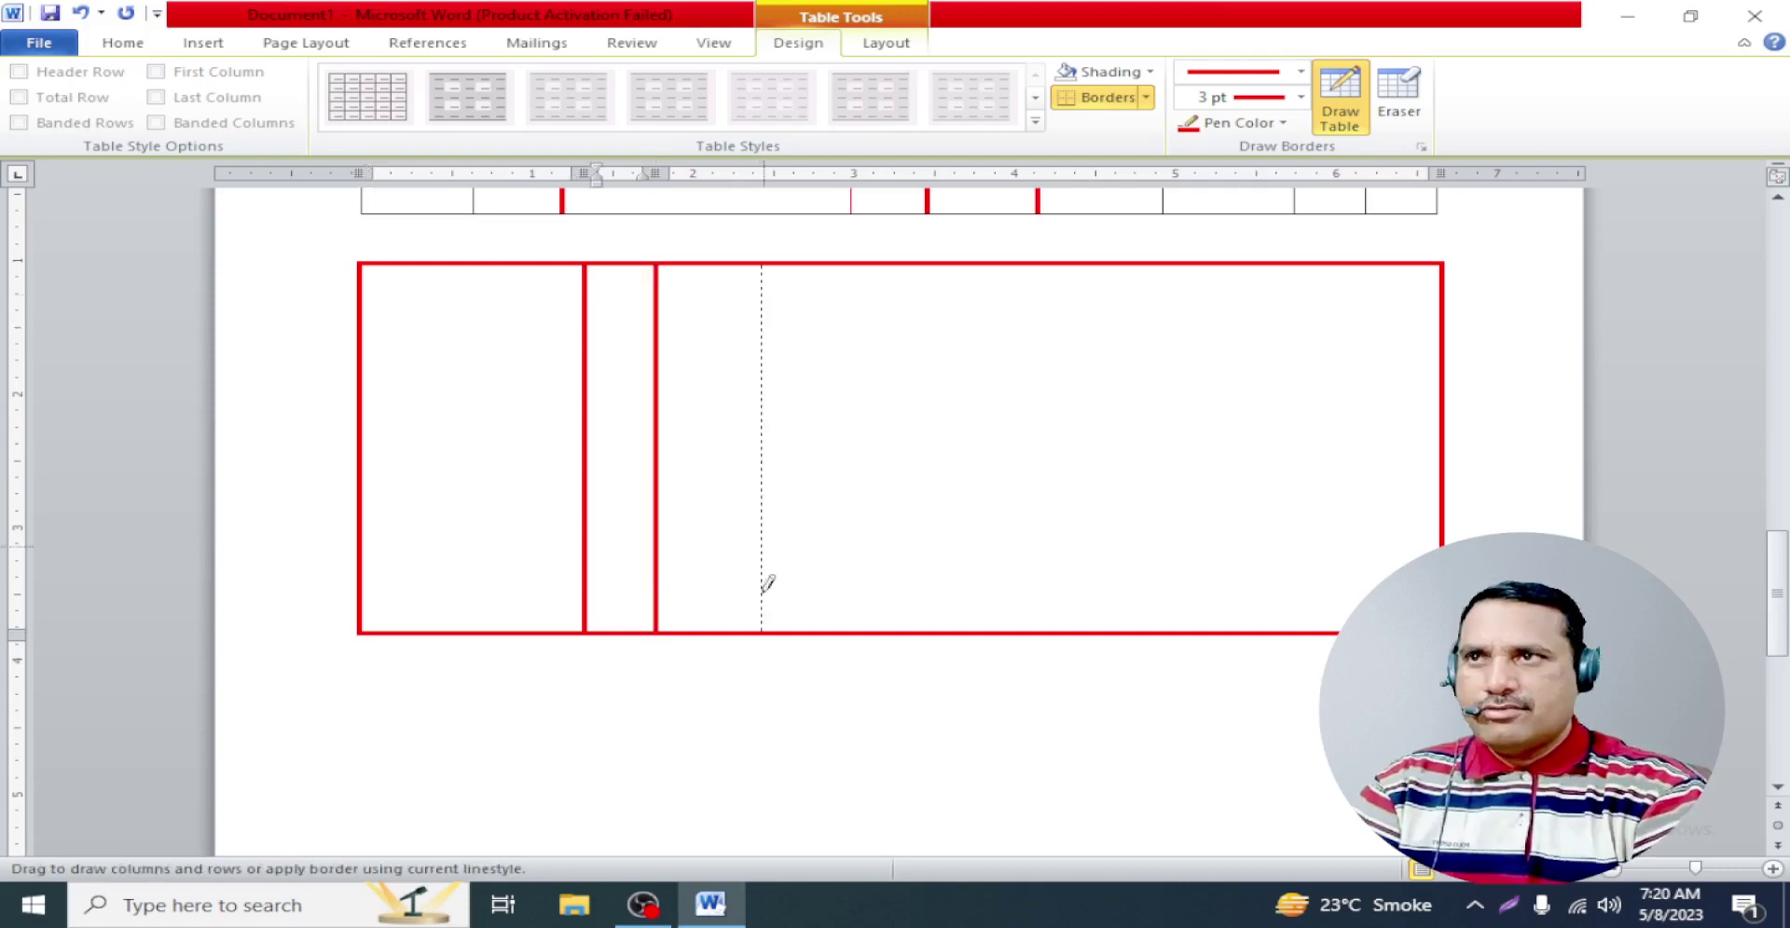
pyautogui.moveTo(761, 641); pyautogui.dragTo(761, 643)
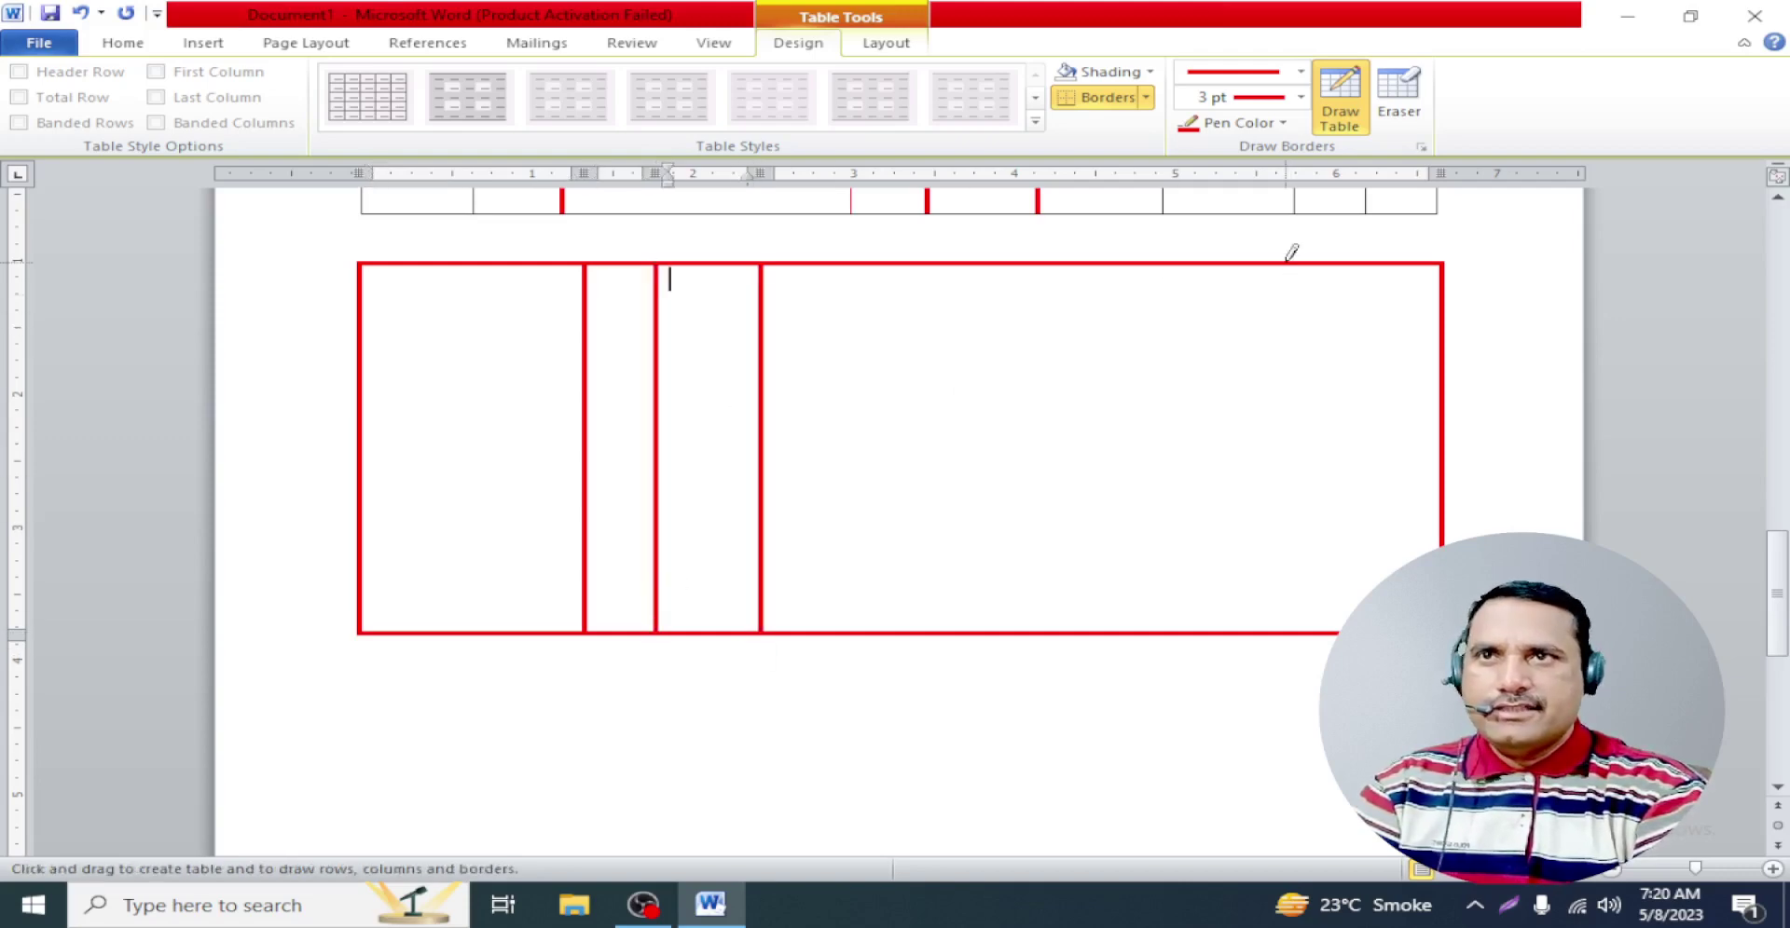
pyautogui.moveTo(1288, 262); pyautogui.dragTo(1286, 635)
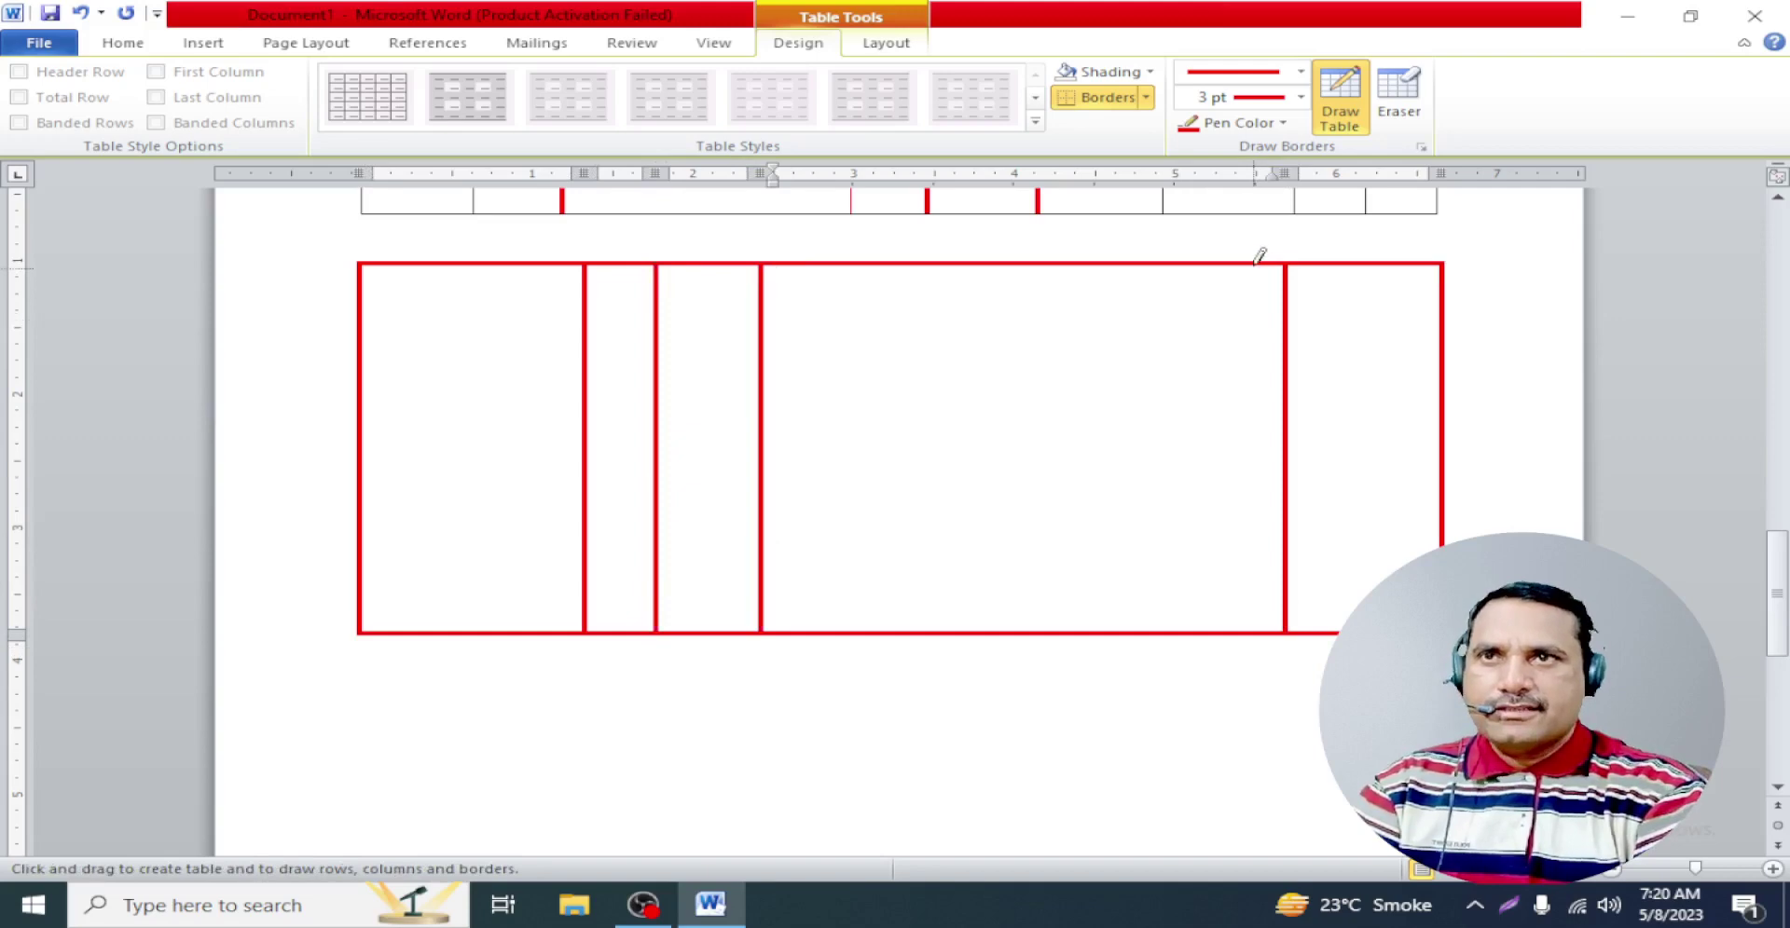
pyautogui.moveTo(1238, 266); pyautogui.dragTo(1238, 632)
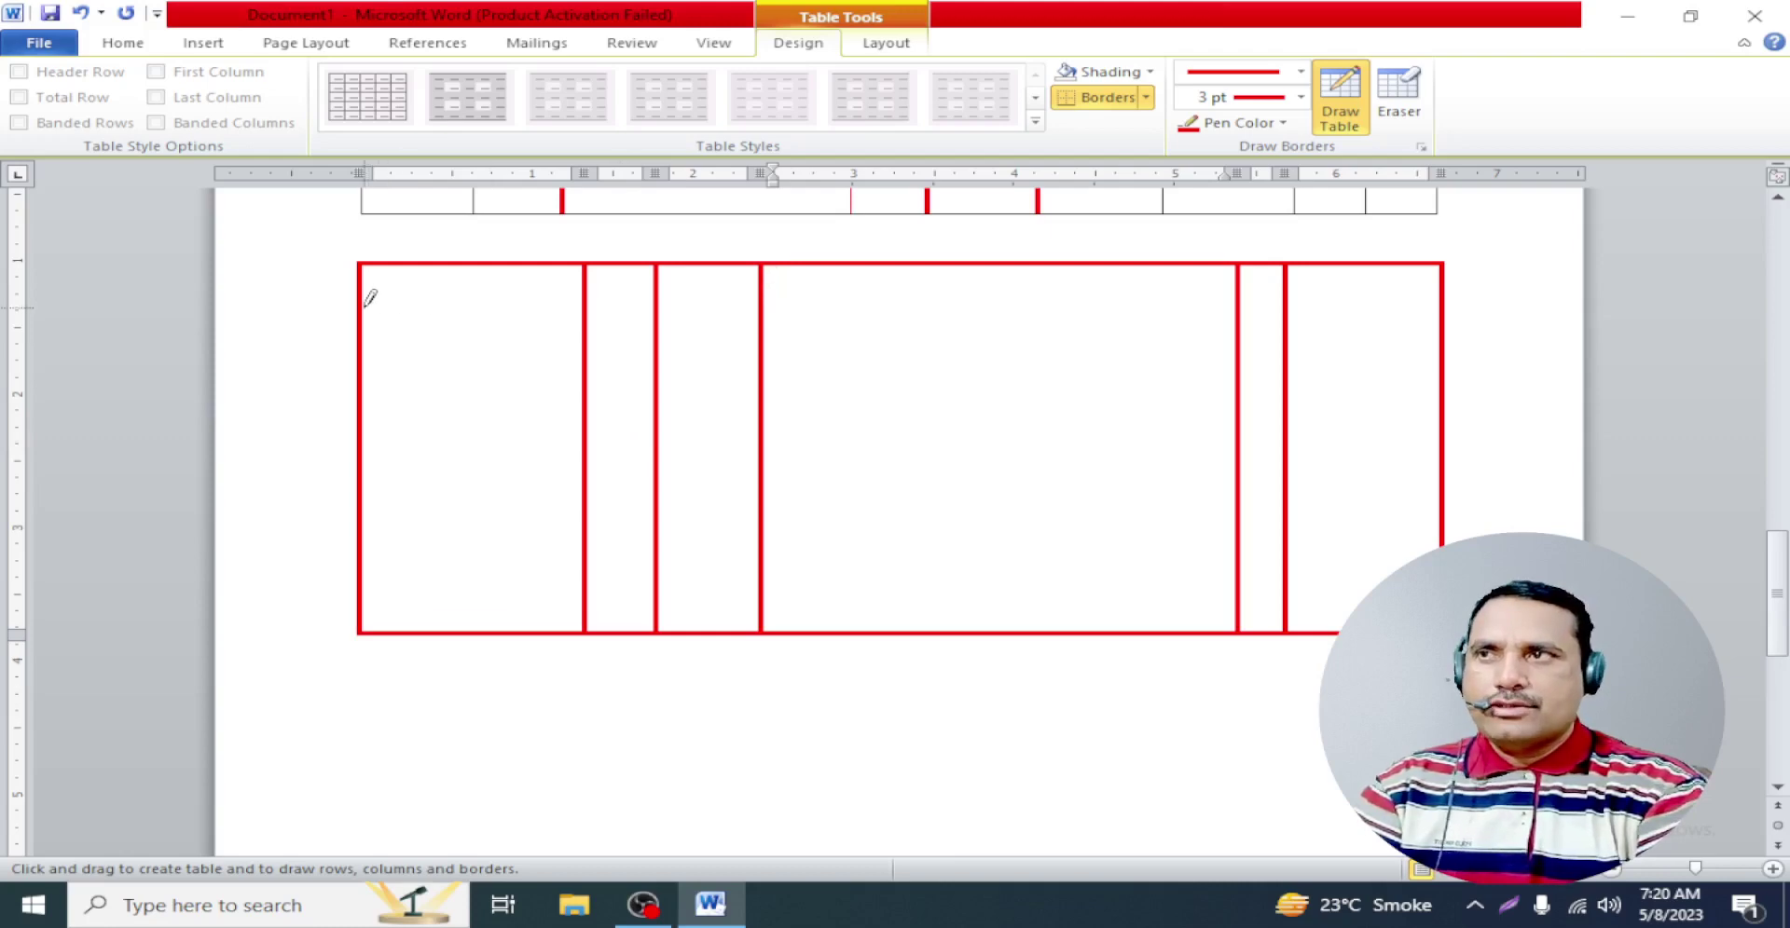
# Add header and second-row borders, split the second row's middle cell, and add a bottom row
pyautogui.moveTo(370, 298); pyautogui.dragTo(1131, 311)
pyautogui.moveTo(1417, 314); pyautogui.dragTo(1426, 315)
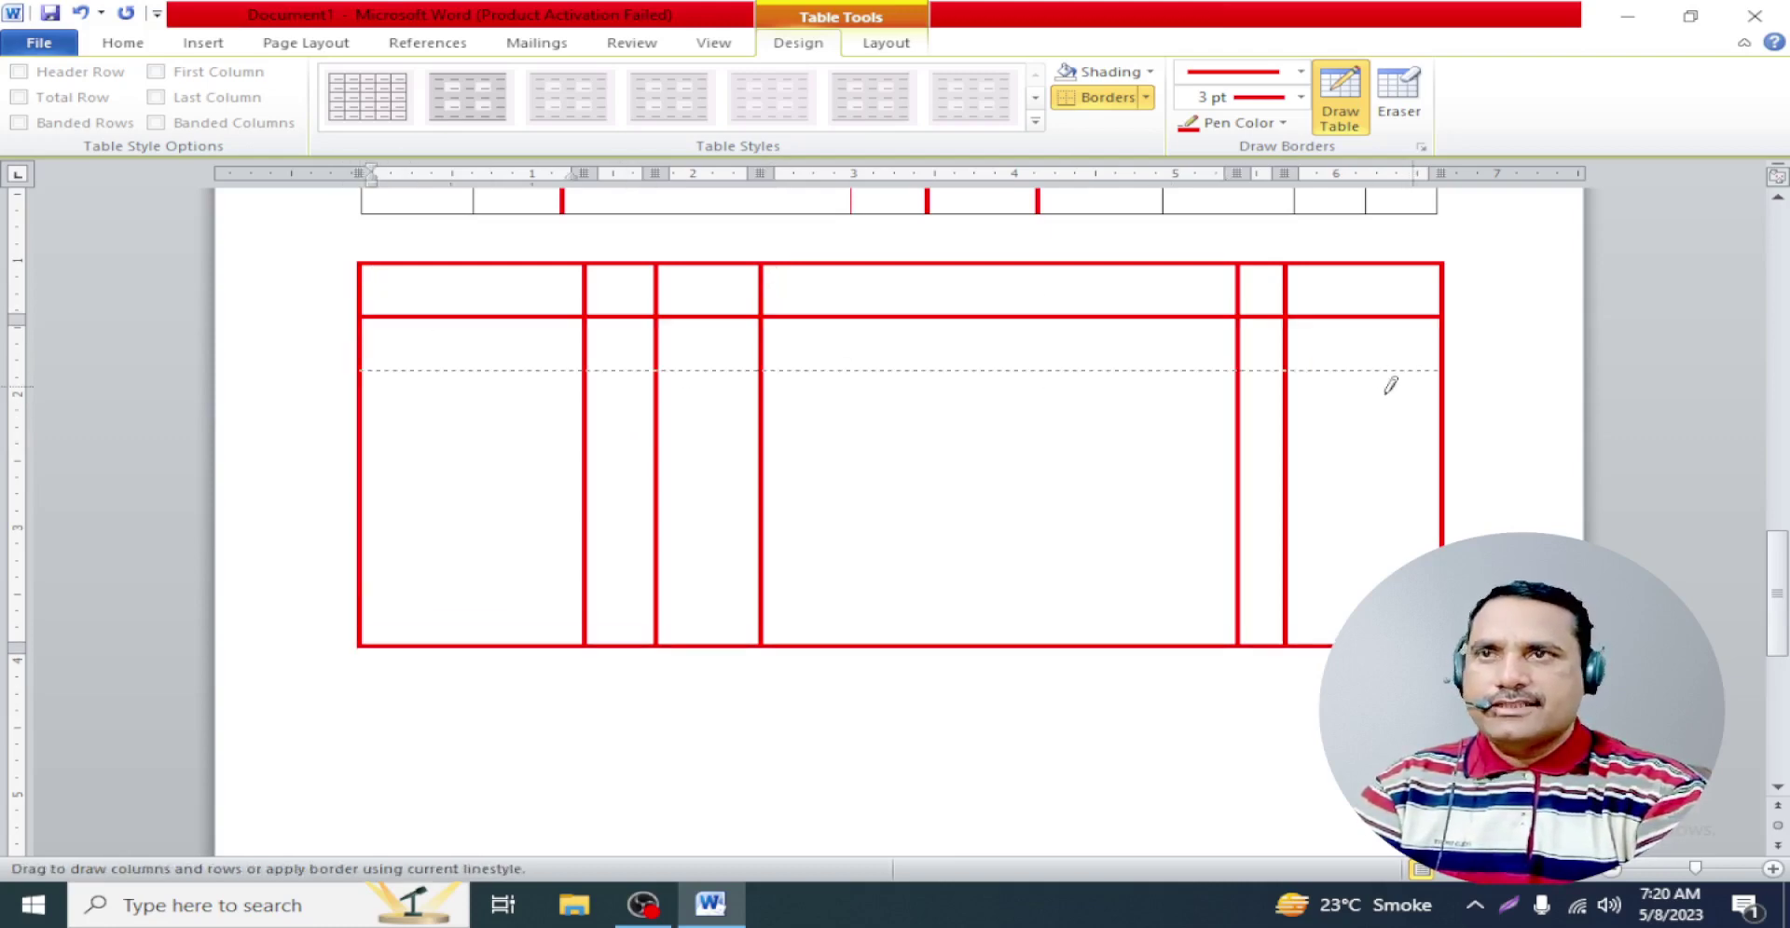
pyautogui.moveTo(1390, 385); pyautogui.dragTo(1398, 378)
pyautogui.moveTo(934, 352); pyautogui.dragTo(935, 362)
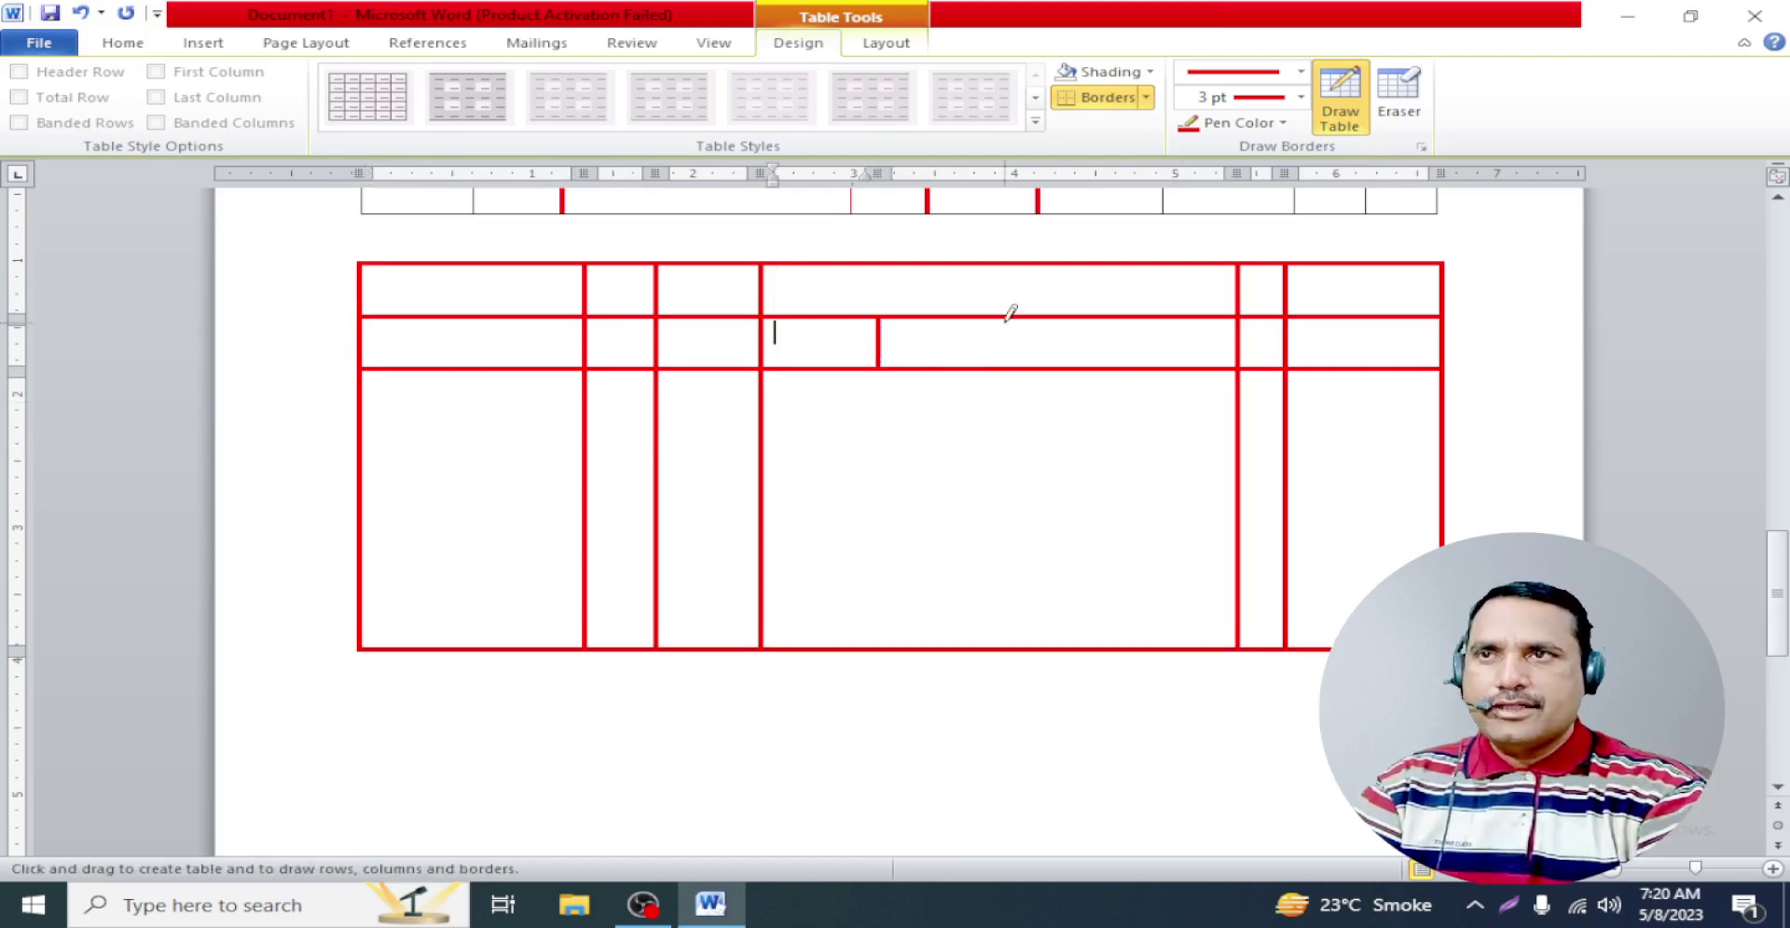
pyautogui.moveTo(1011, 308); pyautogui.dragTo(1010, 359)
pyautogui.moveTo(1123, 358); pyautogui.dragTo(1120, 368)
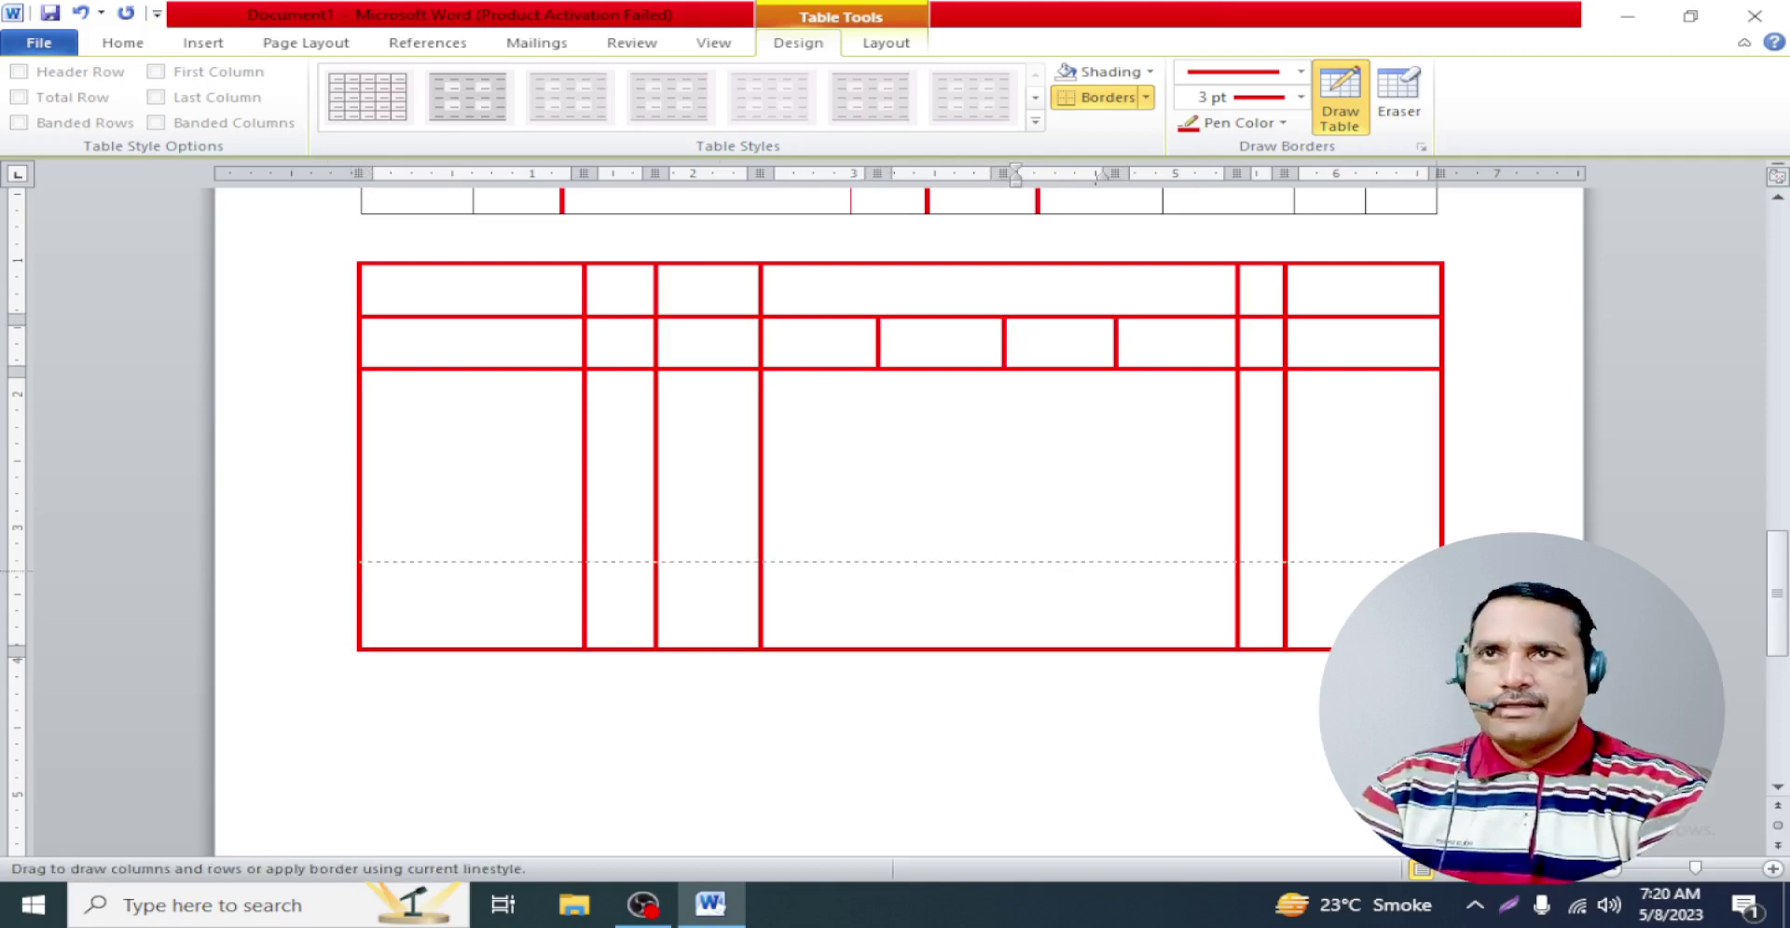
pyautogui.moveTo(1412, 561); pyautogui.dragTo(1412, 562)
pyautogui.click(1282, 123)
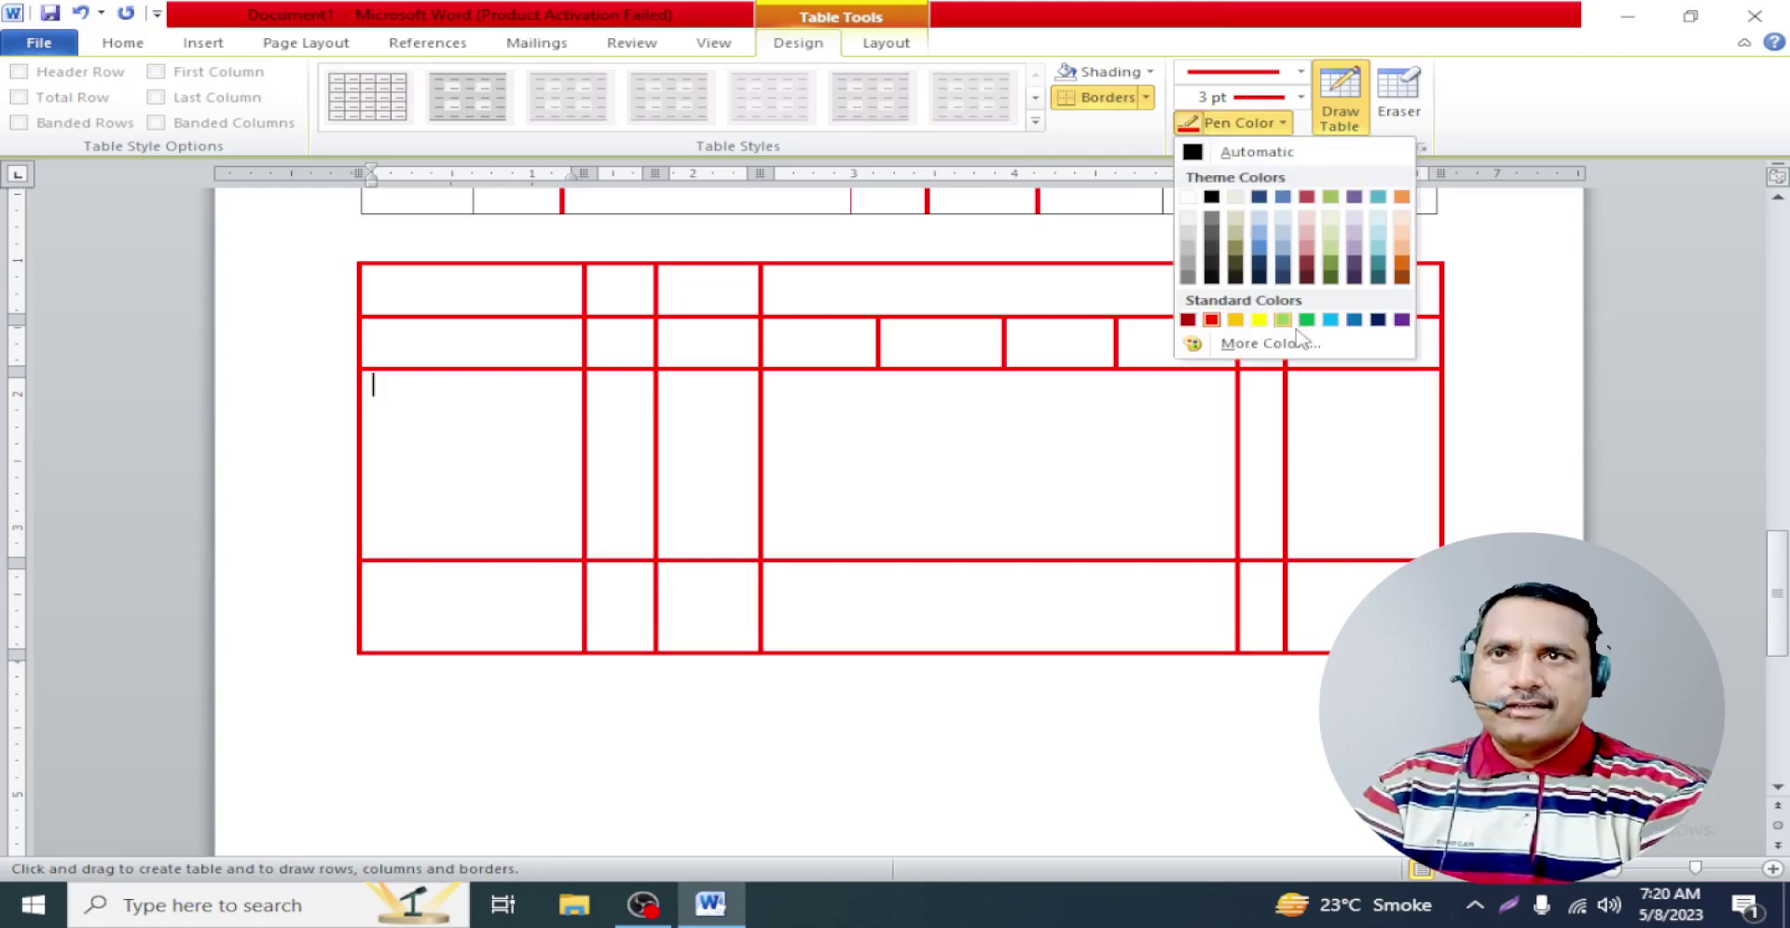
# Draw light-green borders splitting a bottom-row cell and running a full-height column
pyautogui.click(1284, 320)
pyautogui.moveTo(990, 562); pyautogui.dragTo(990, 651)
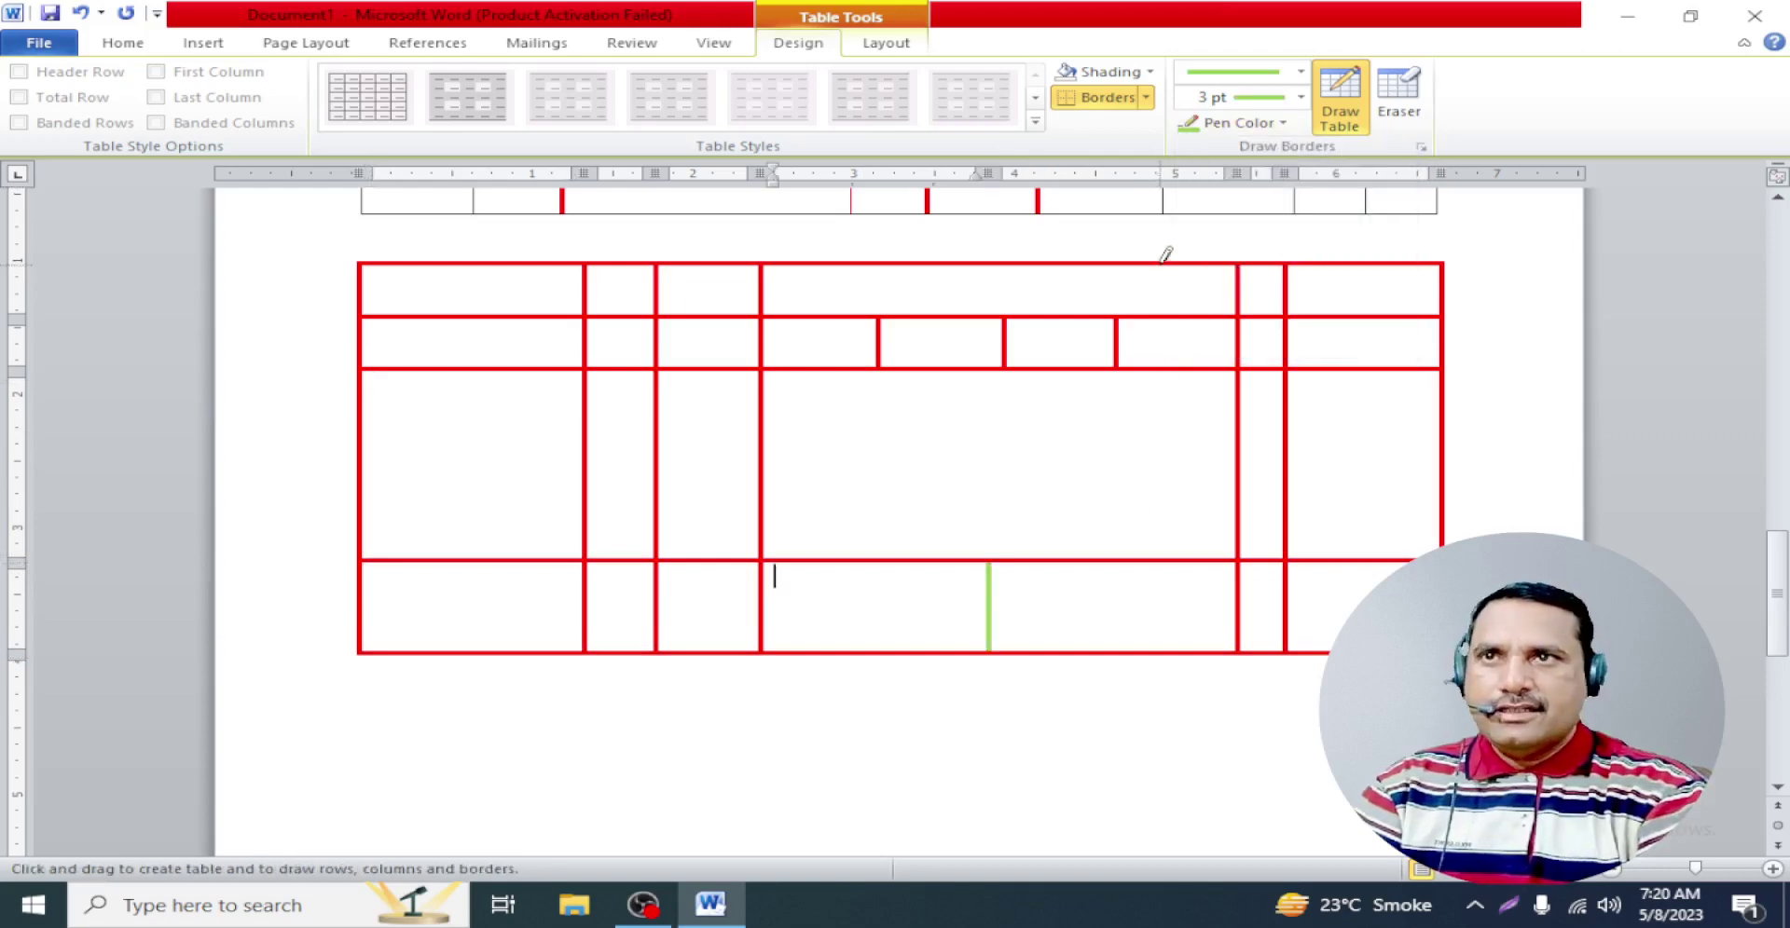
pyautogui.moveTo(1164, 259)
pyautogui.mouseDown()
pyautogui.moveTo(1171, 661)
pyautogui.moveTo(1208, 615)
pyautogui.mouseUp()
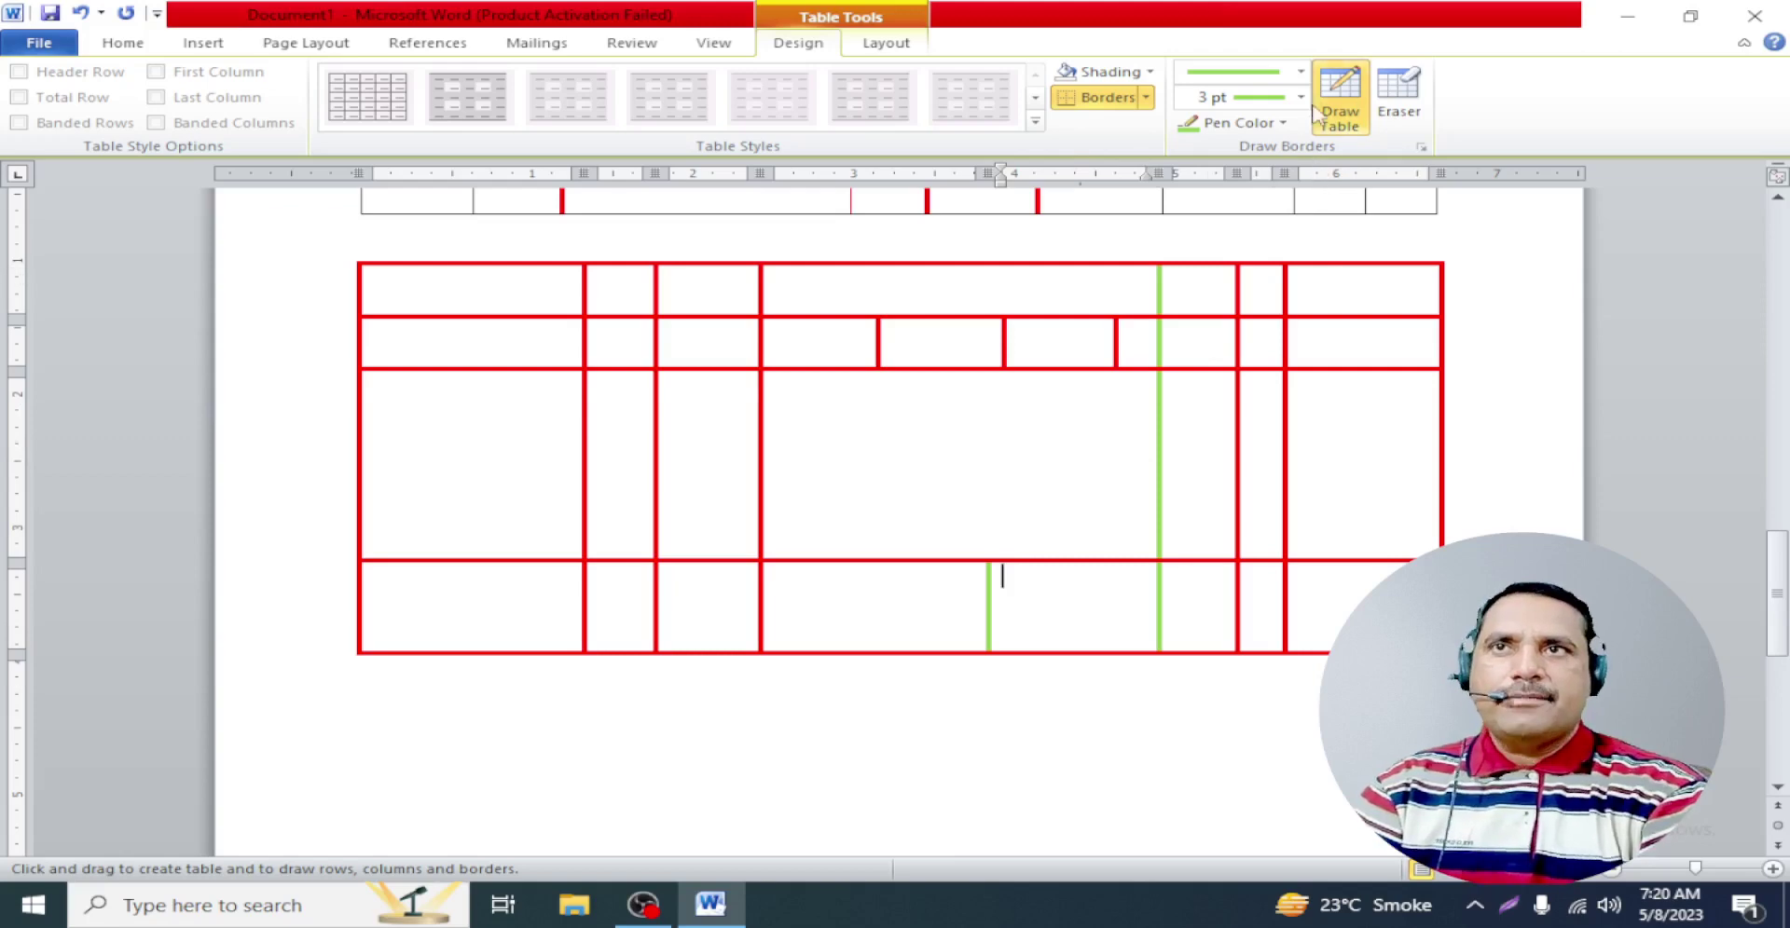
# Draw dotted borders across the tall row and 1½ pt dotted column borders in the lower rows
pyautogui.click(1300, 72)
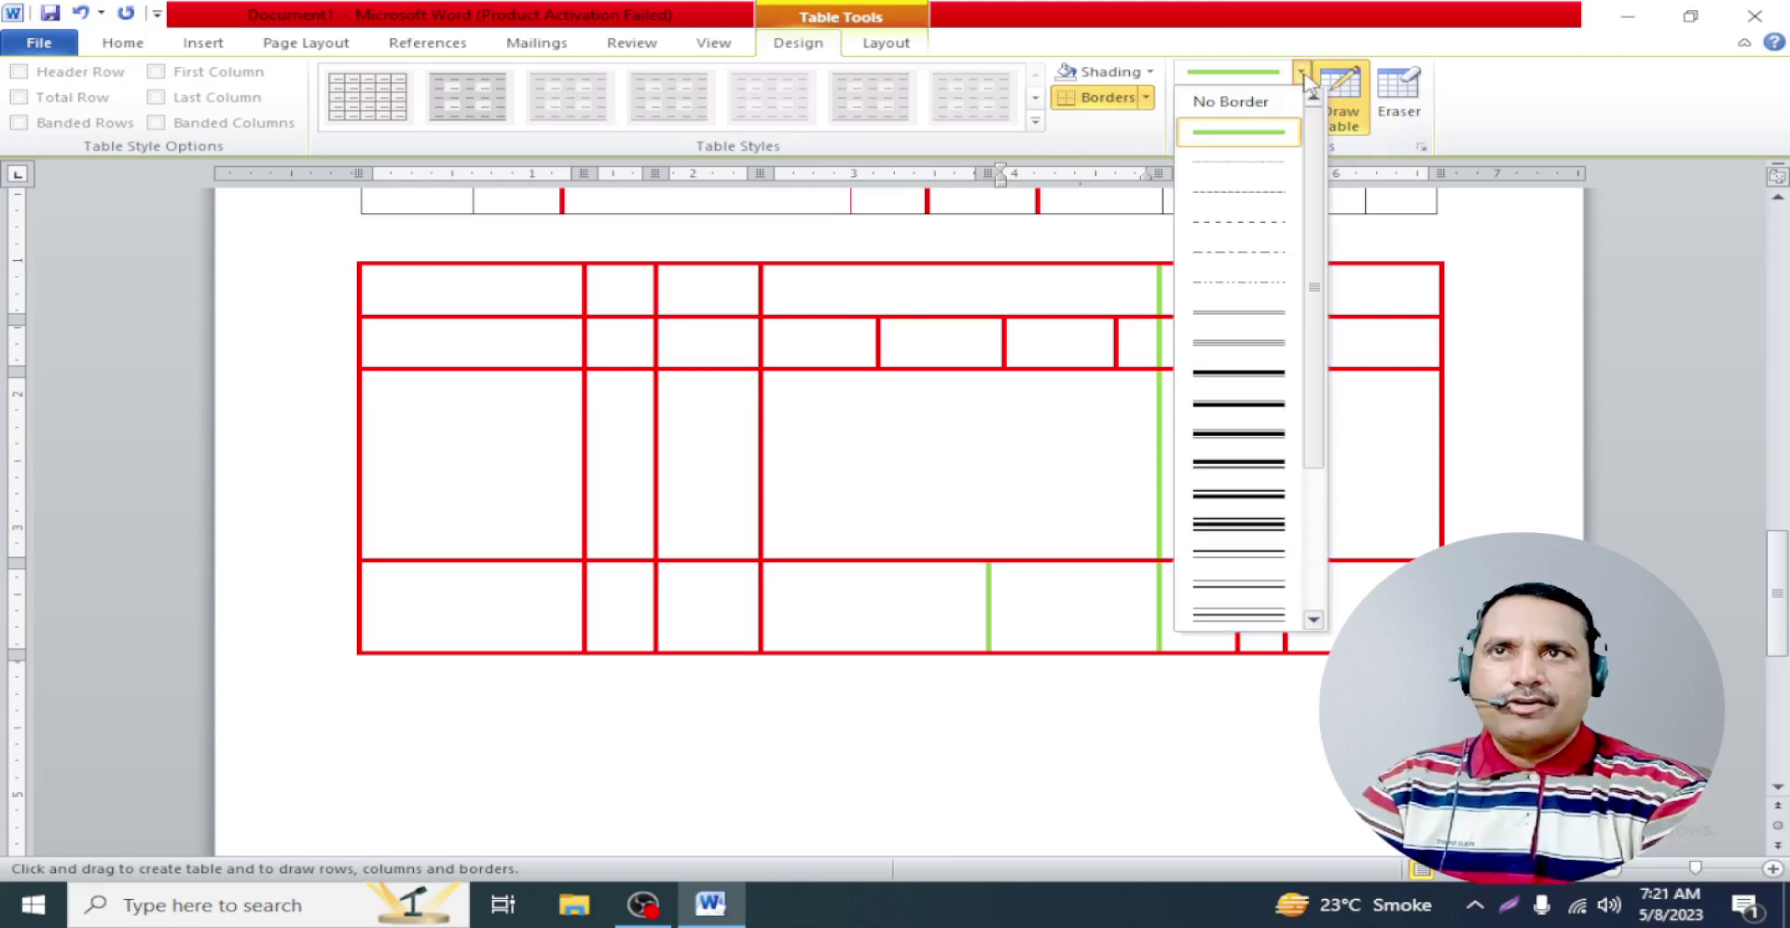
pyautogui.click(1272, 163)
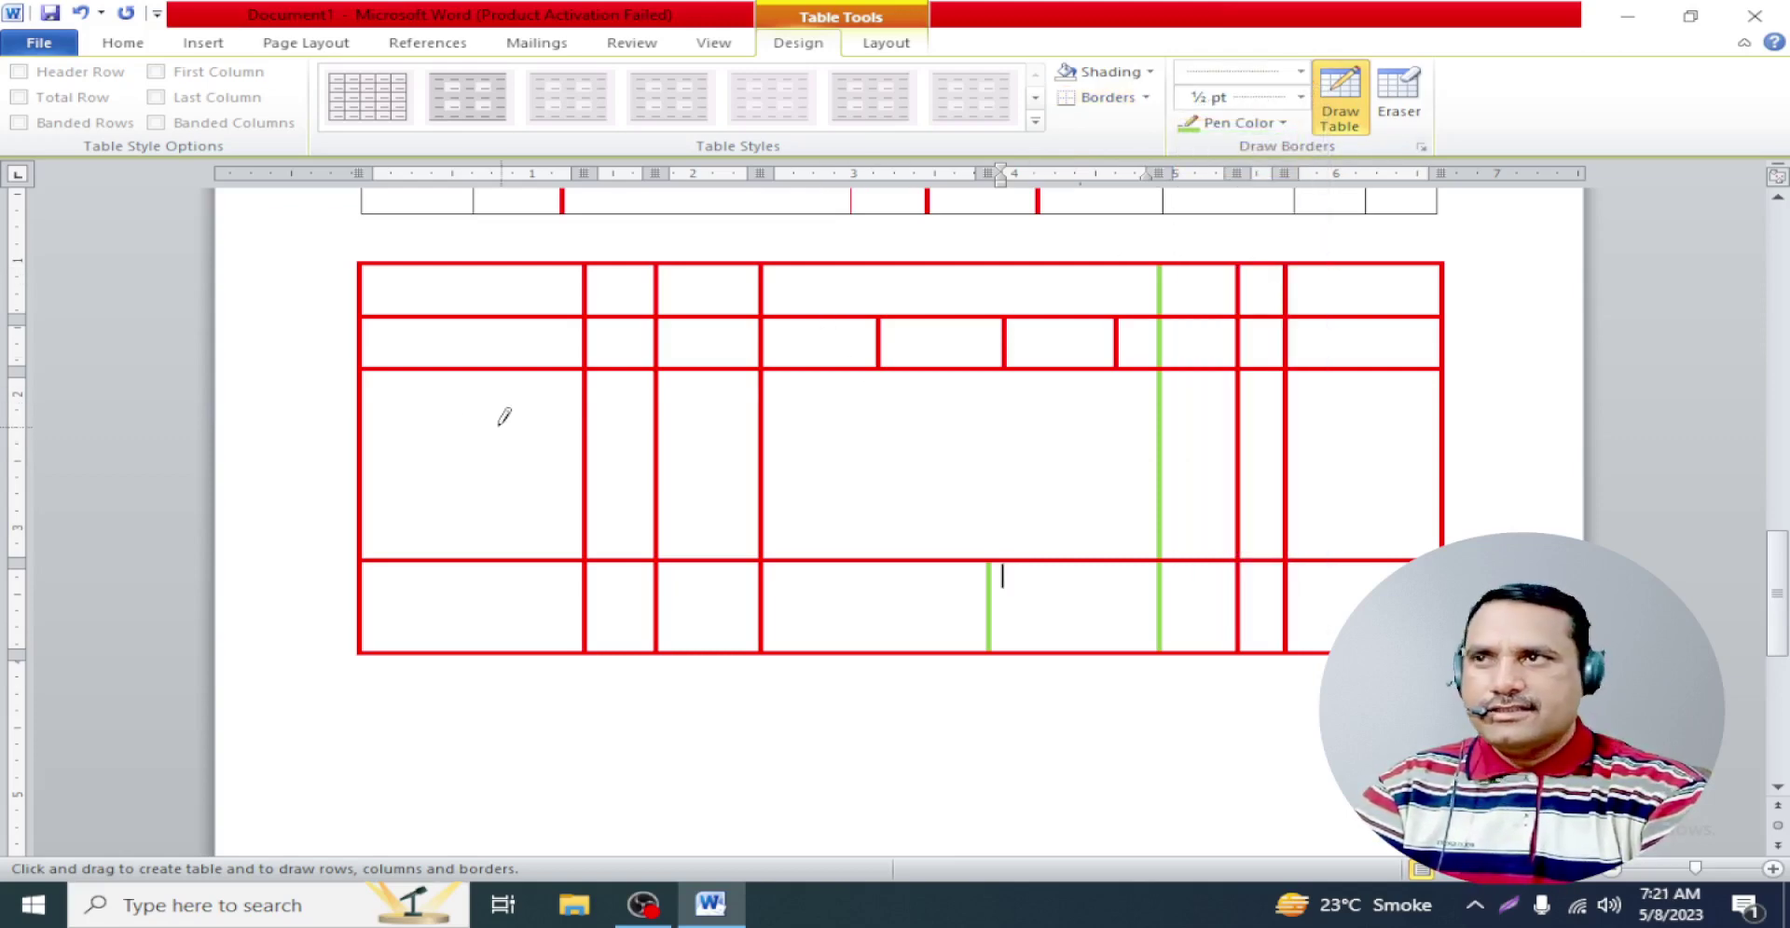
pyautogui.moveTo(361, 452); pyautogui.dragTo(1155, 452)
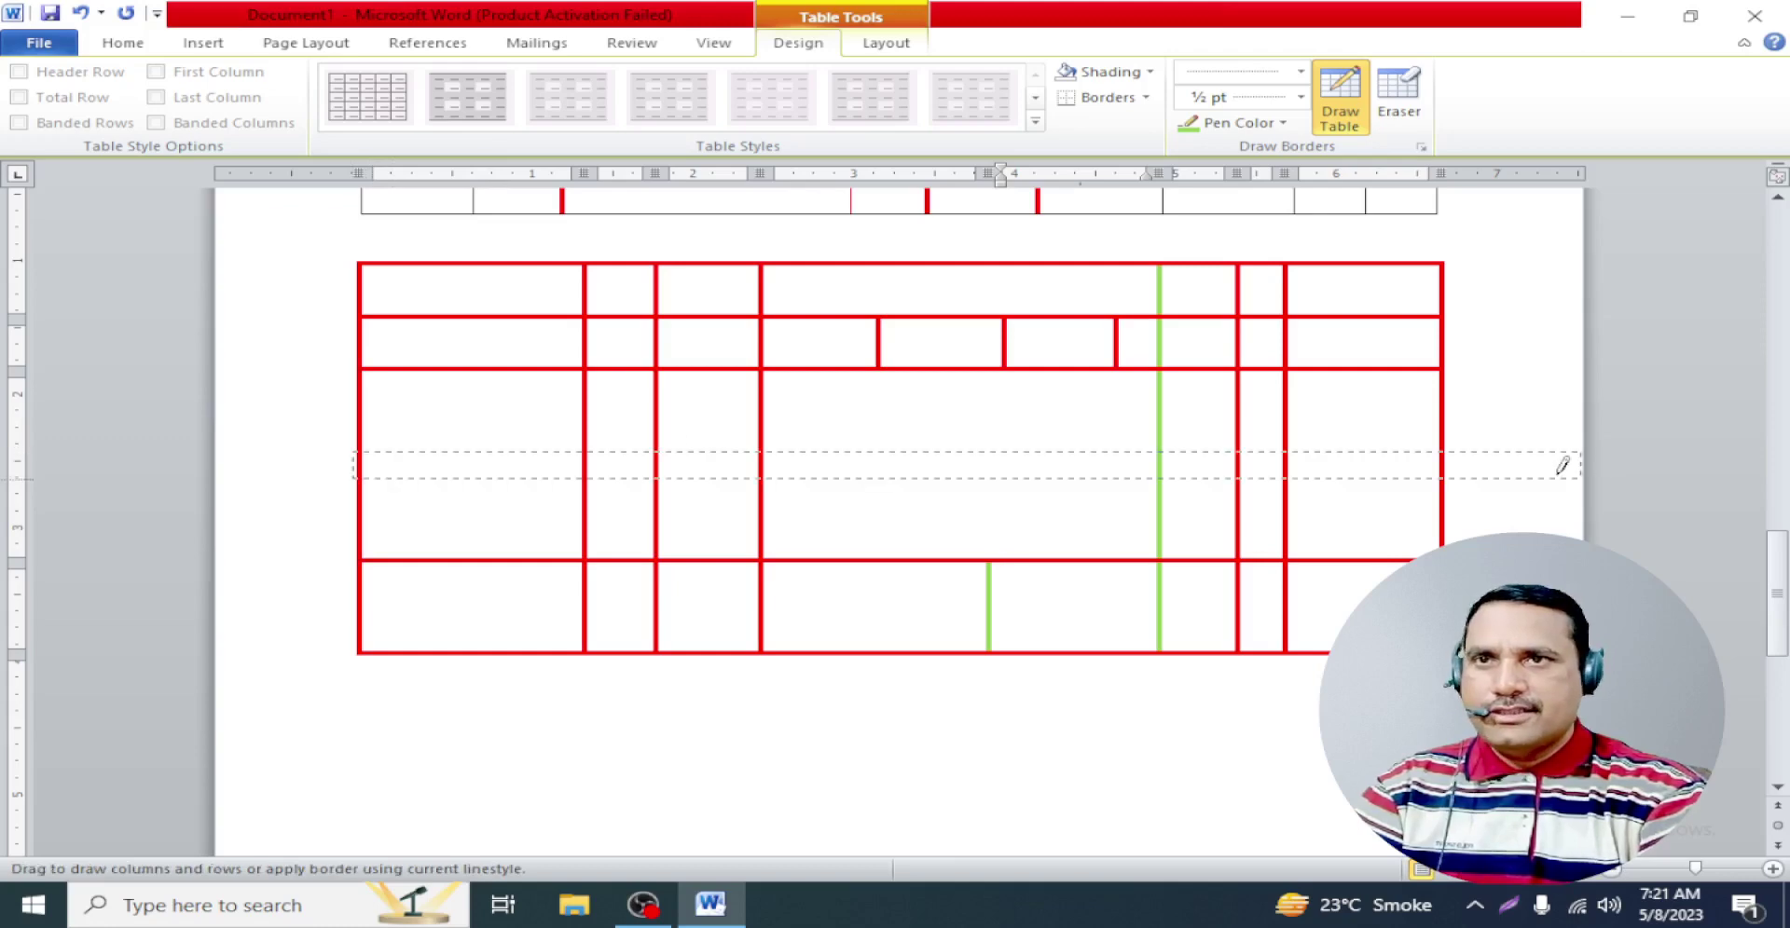
pyautogui.moveTo(1431, 452); pyautogui.dragTo(1443, 468)
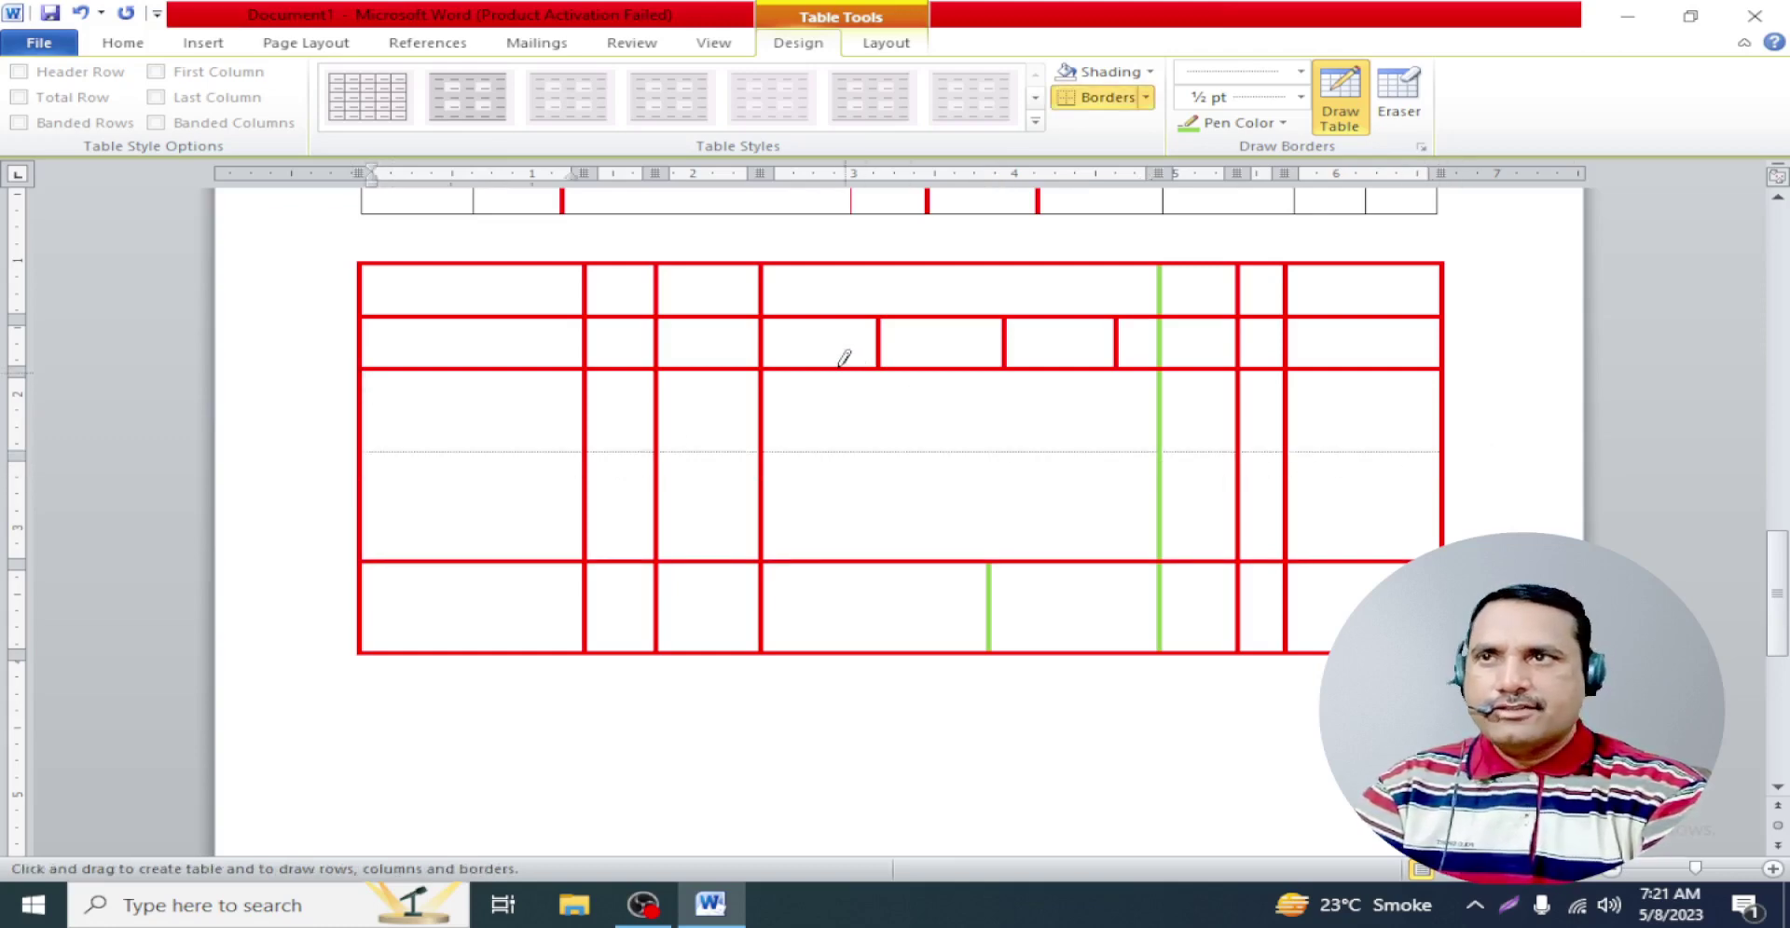
pyautogui.moveTo(851, 545); pyautogui.dragTo(851, 556)
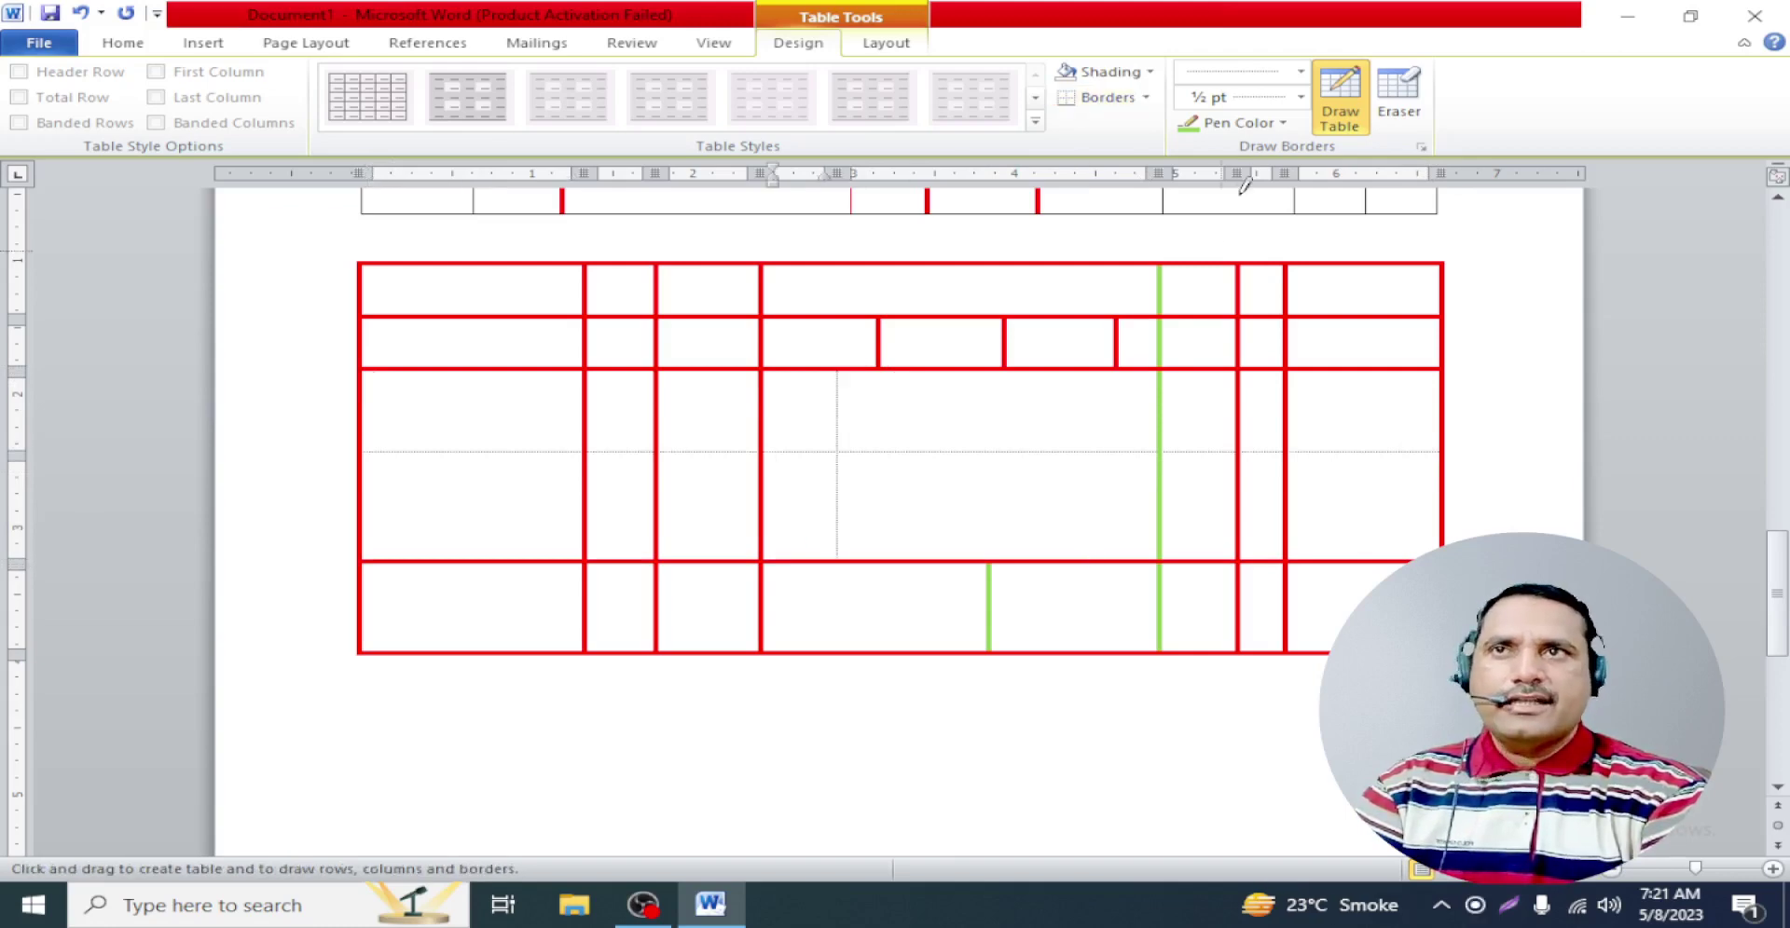
pyautogui.click(1300, 97)
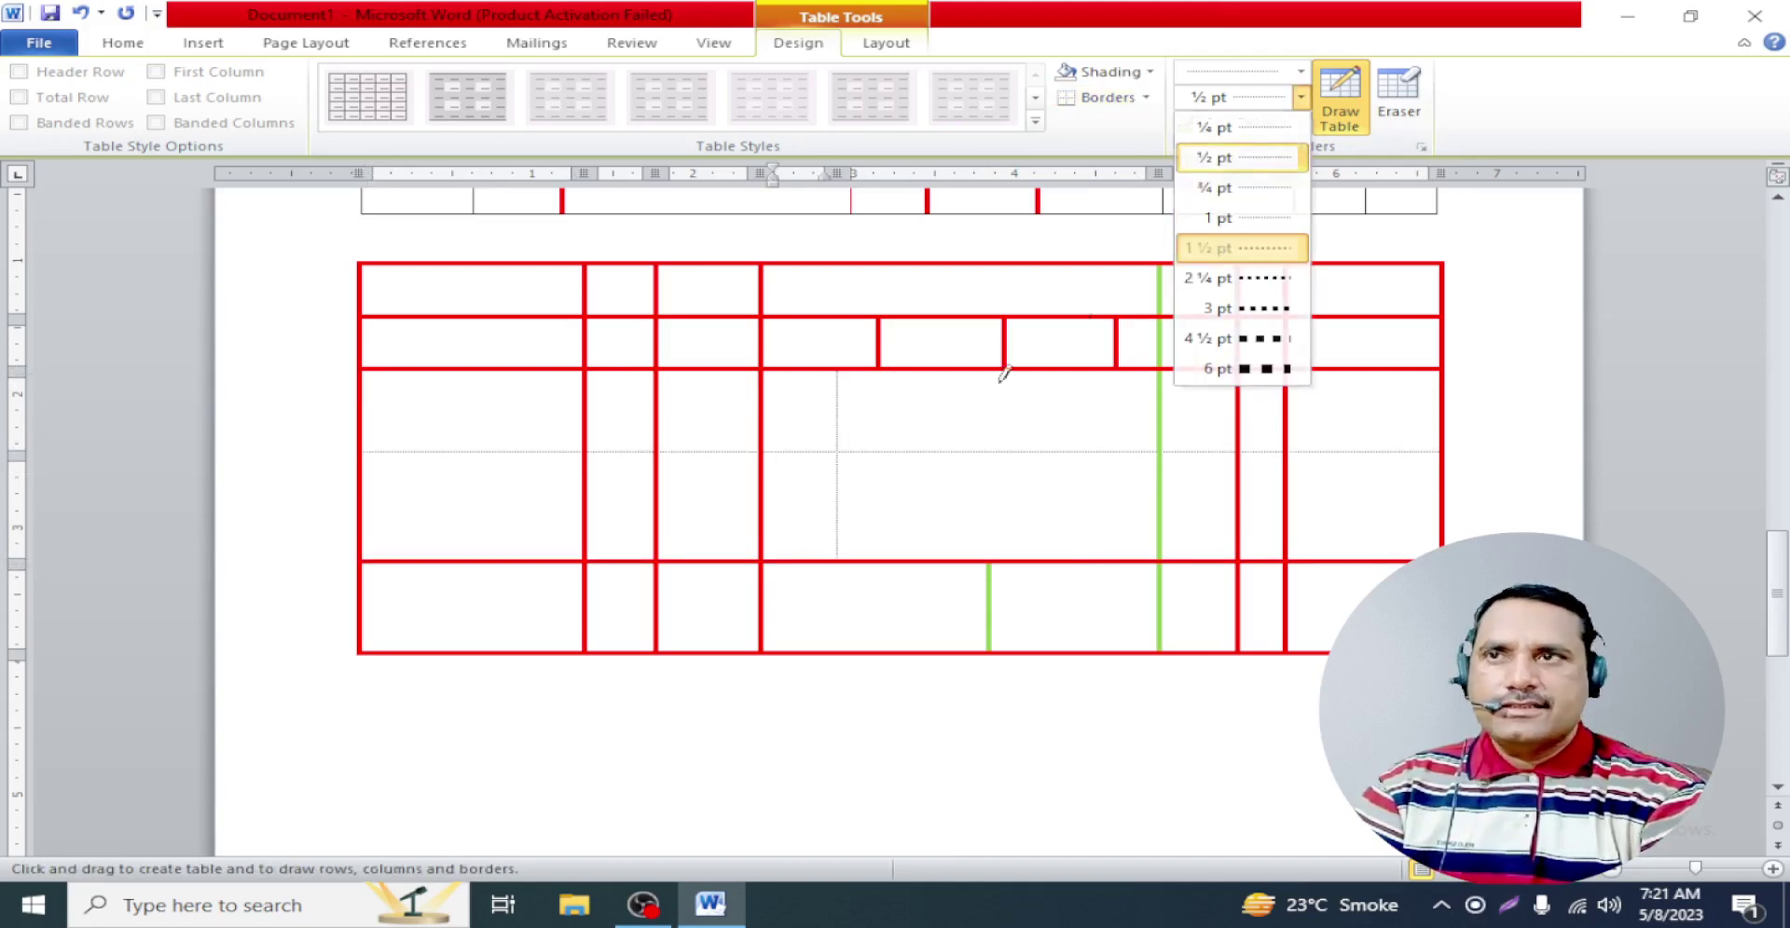
pyautogui.click(1235, 241)
pyautogui.moveTo(935, 488); pyautogui.dragTo(928, 643)
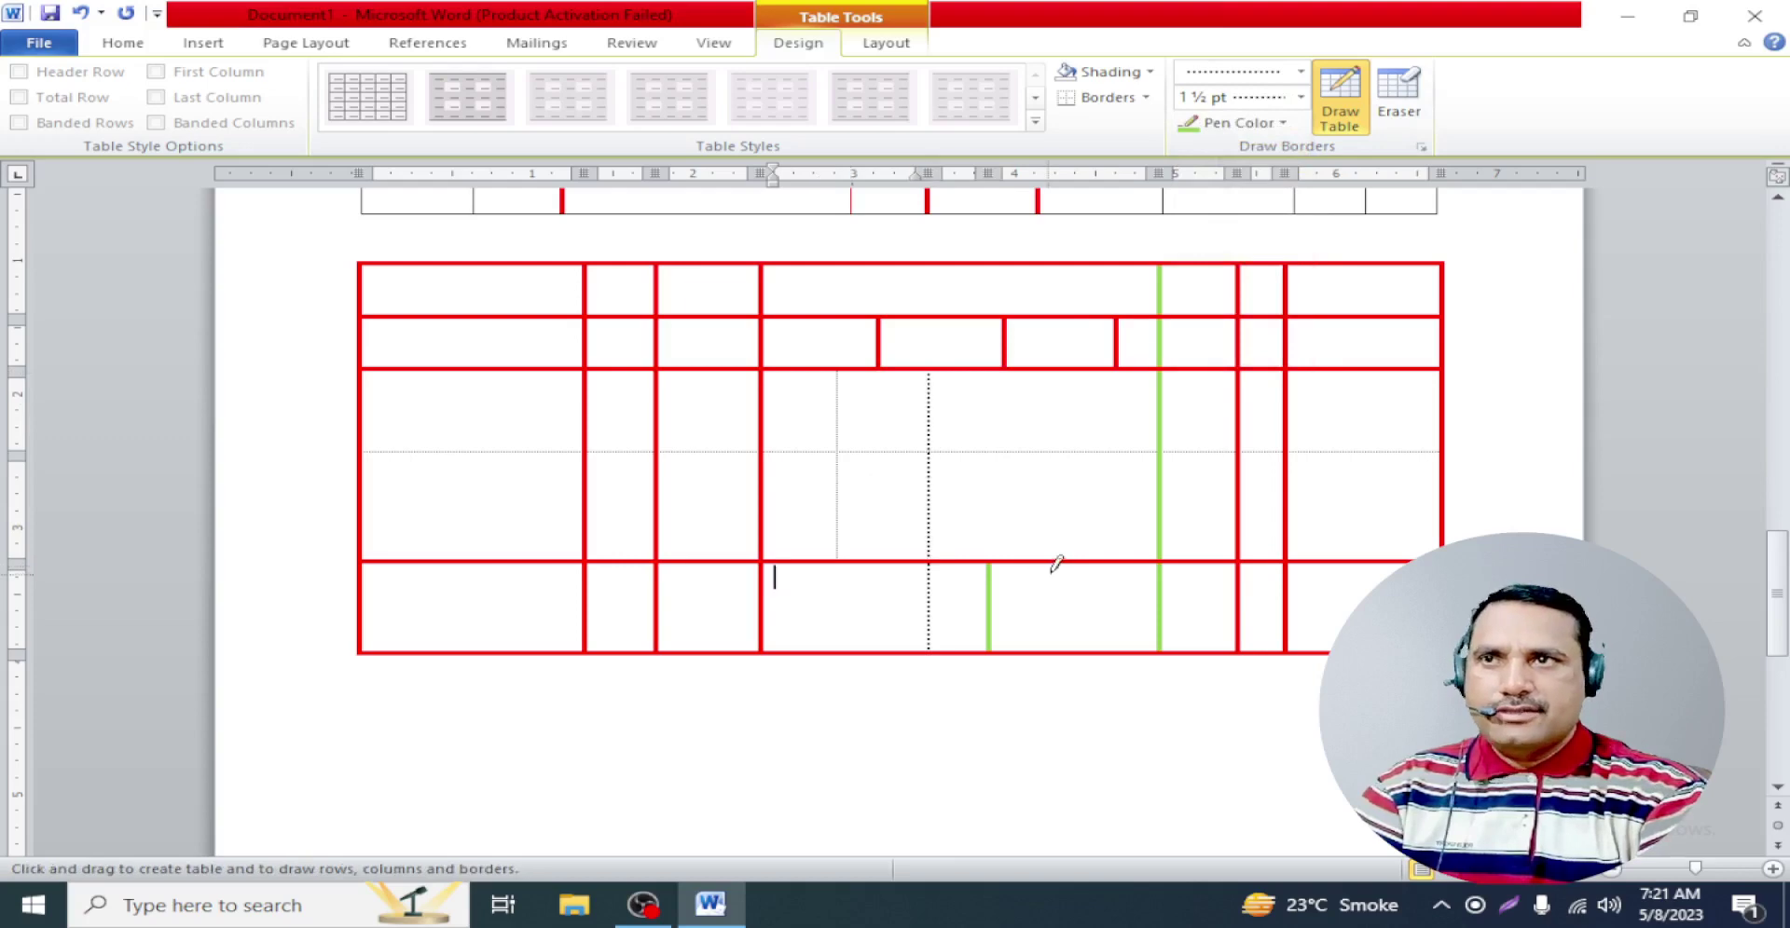
pyautogui.moveTo(1068, 371); pyautogui.dragTo(1064, 645)
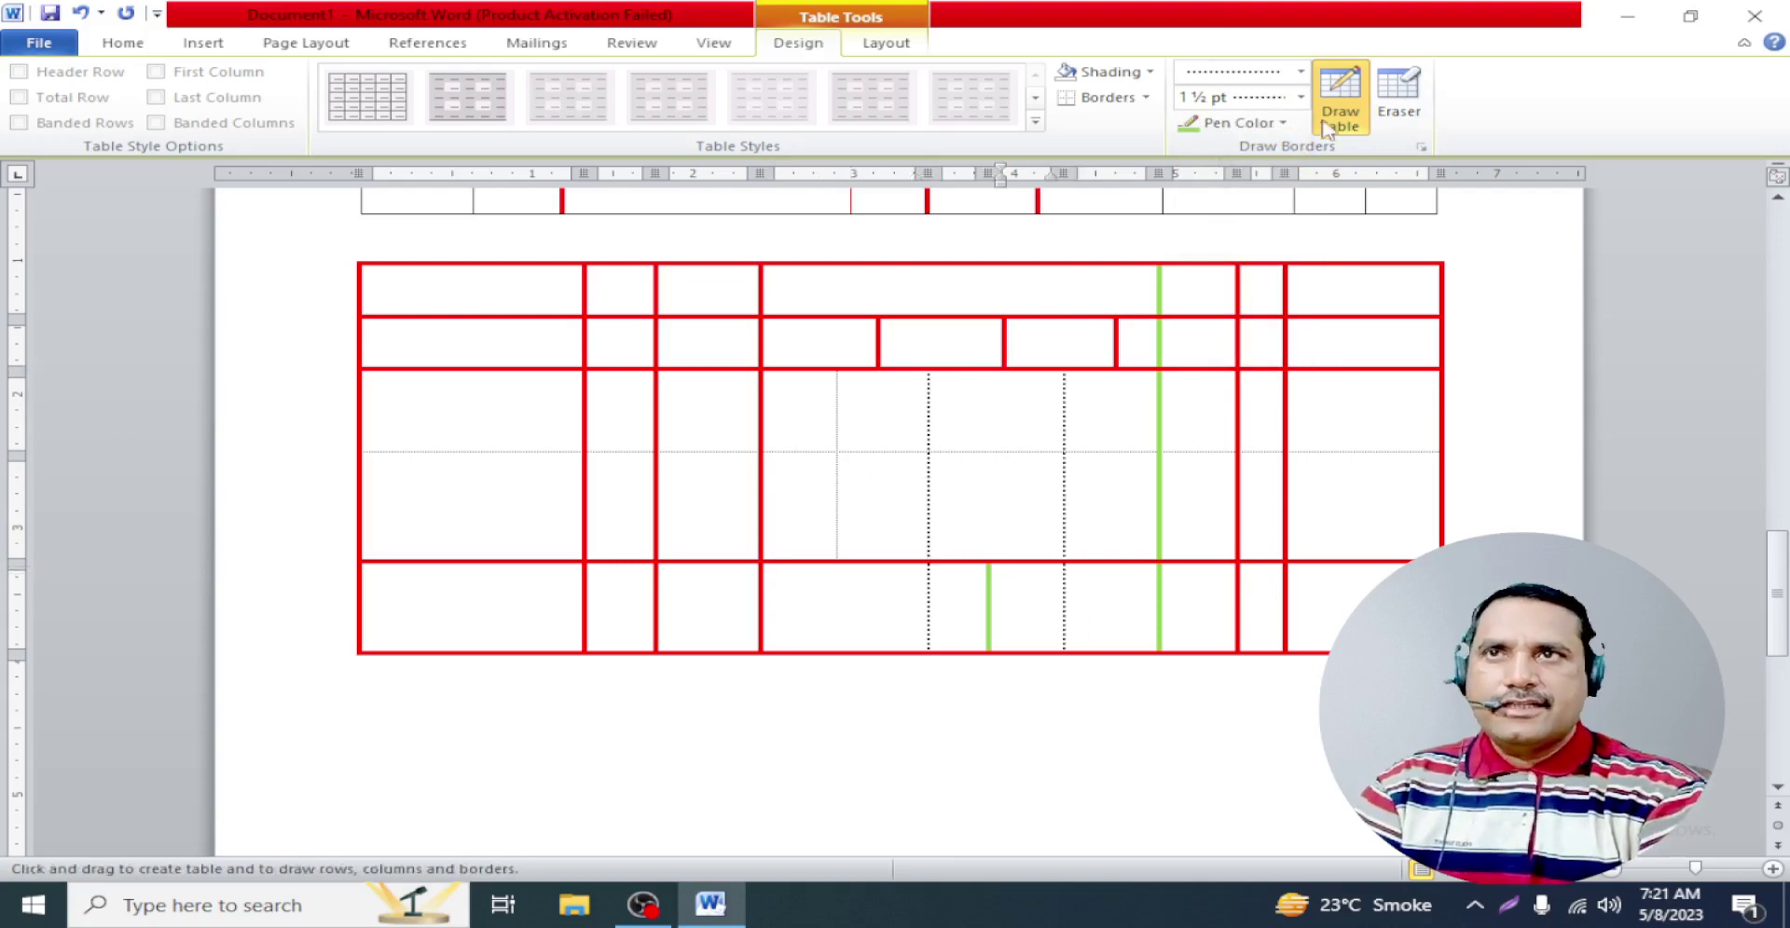
# Draw a fine dashed column line in the right cells, then thick 3 pt dashed borders
pyautogui.click(1302, 73)
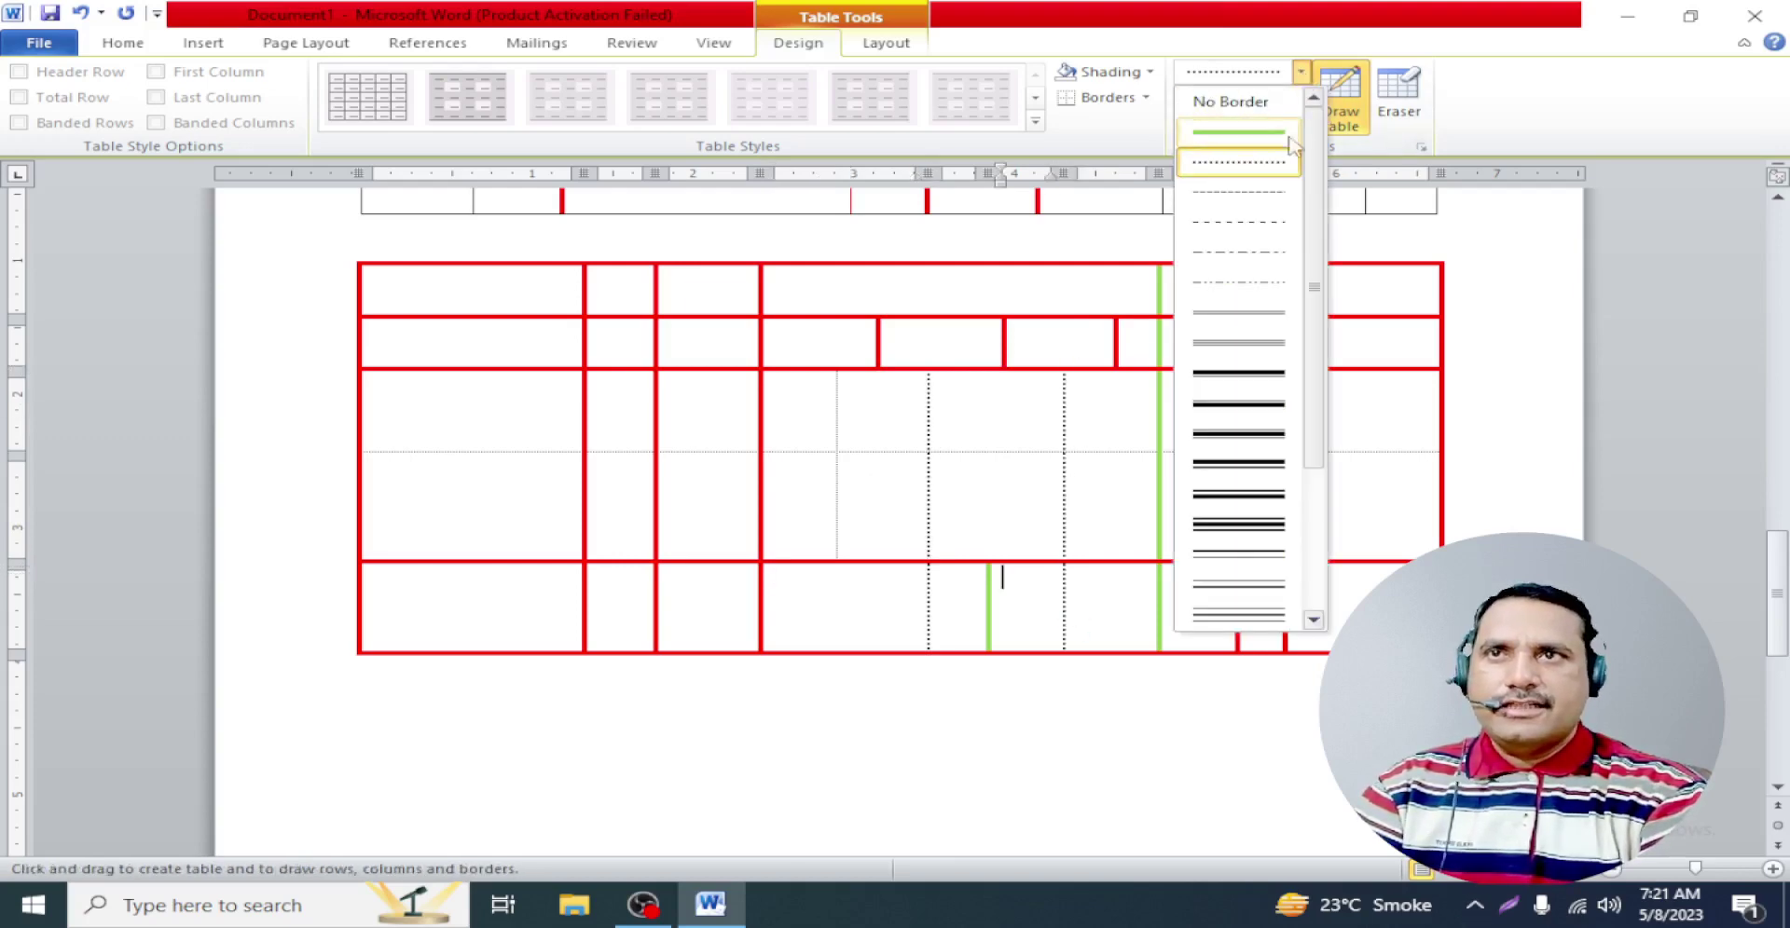
pyautogui.click(1277, 192)
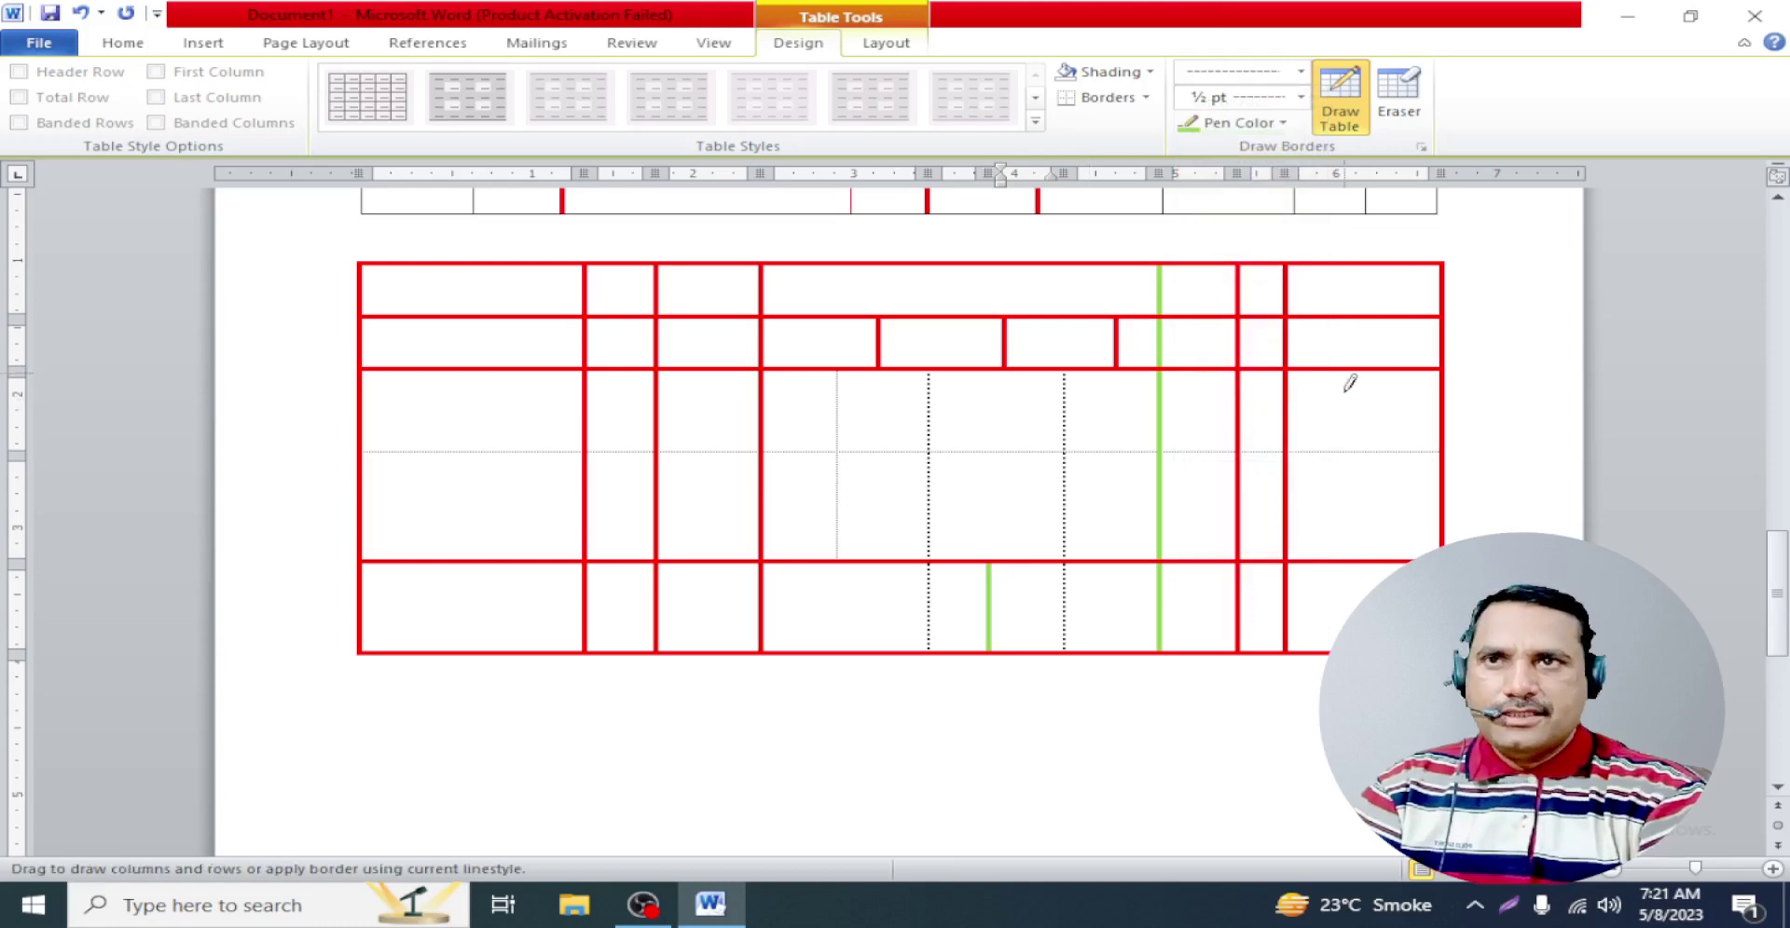
pyautogui.moveTo(1348, 532); pyautogui.dragTo(1348, 556)
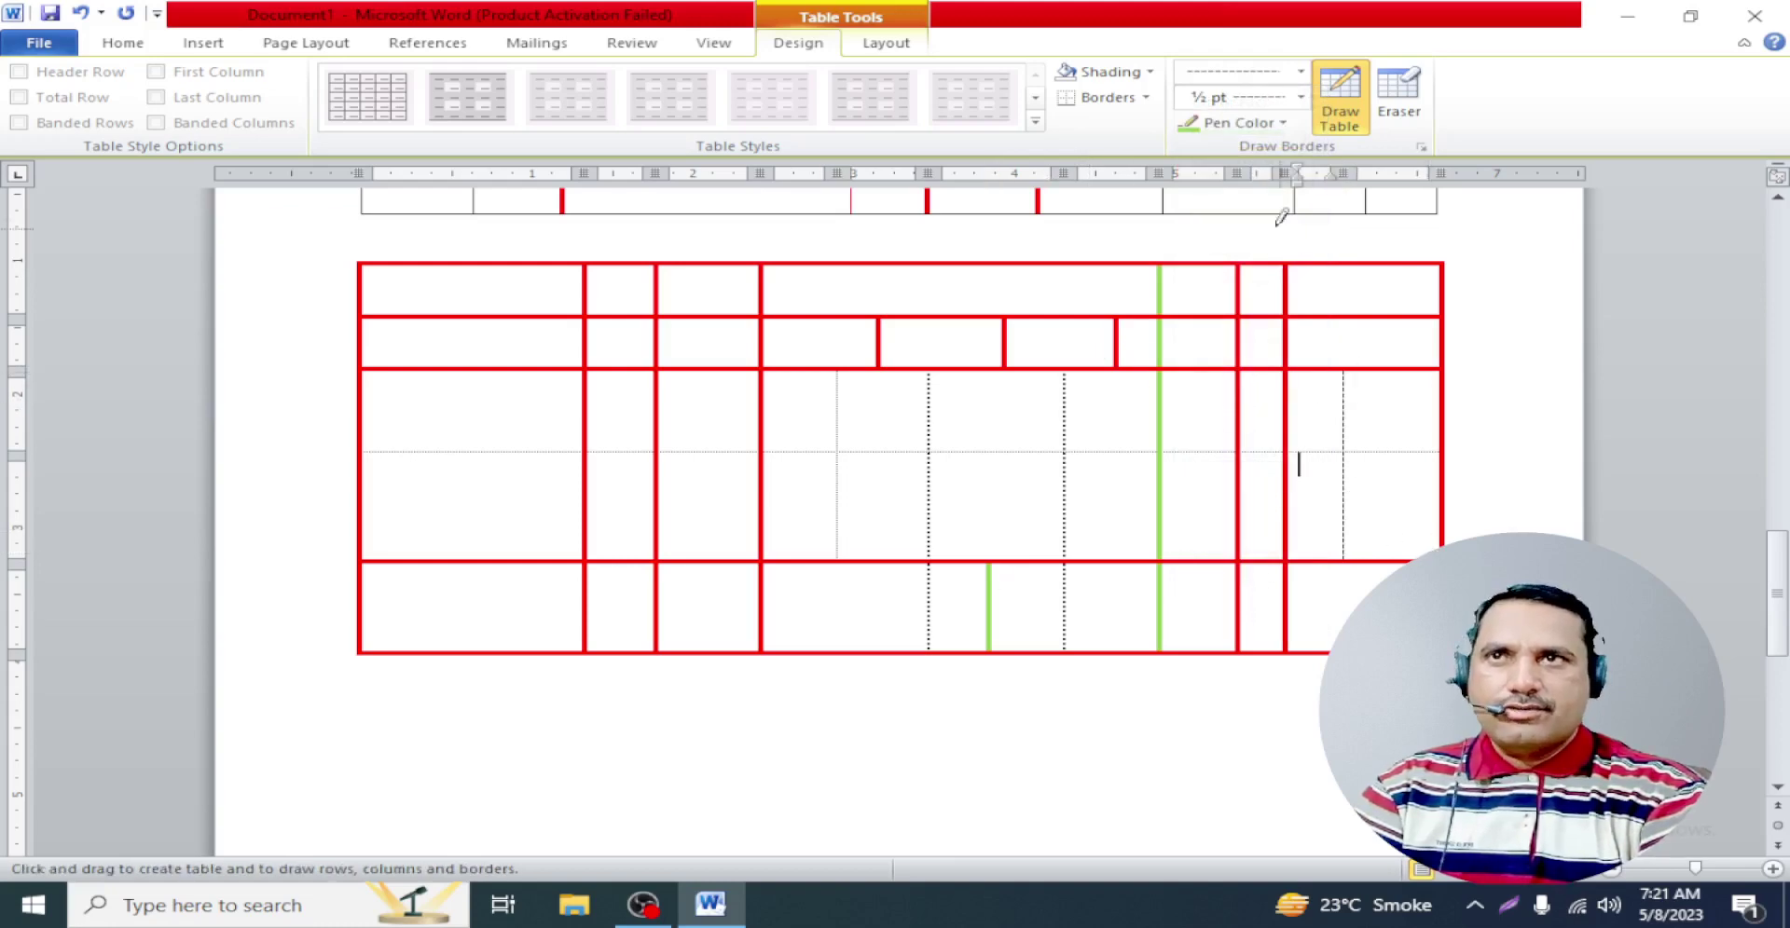
pyautogui.click(1300, 97)
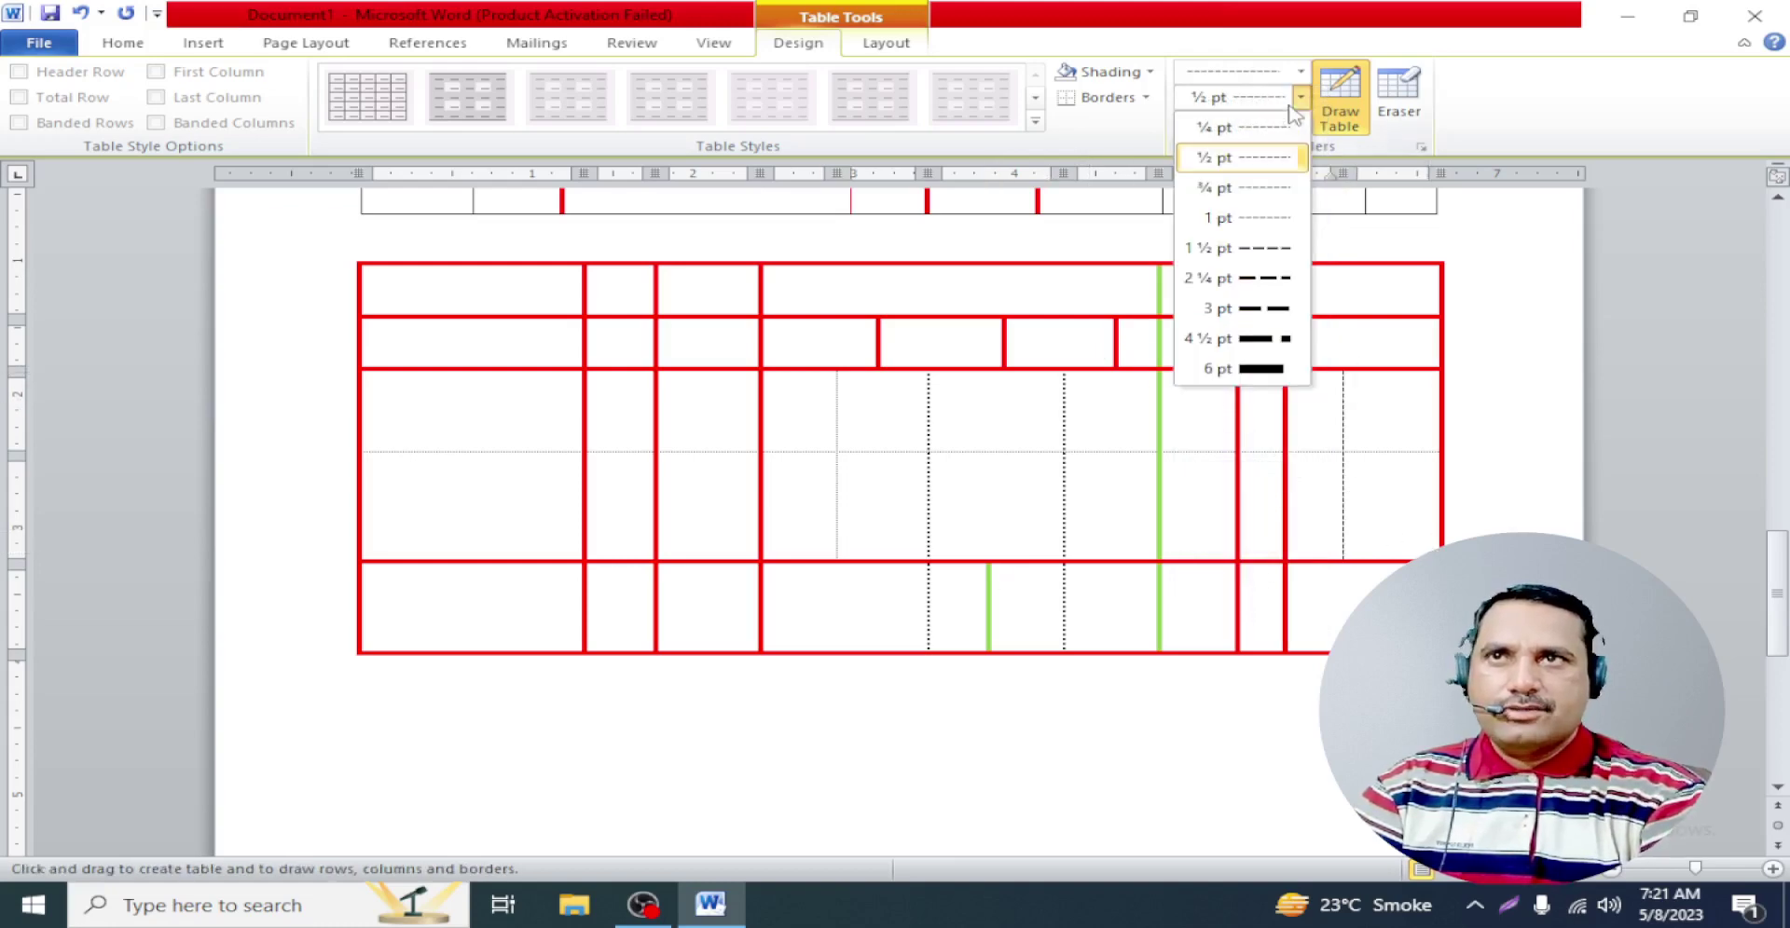
pyautogui.click(1267, 307)
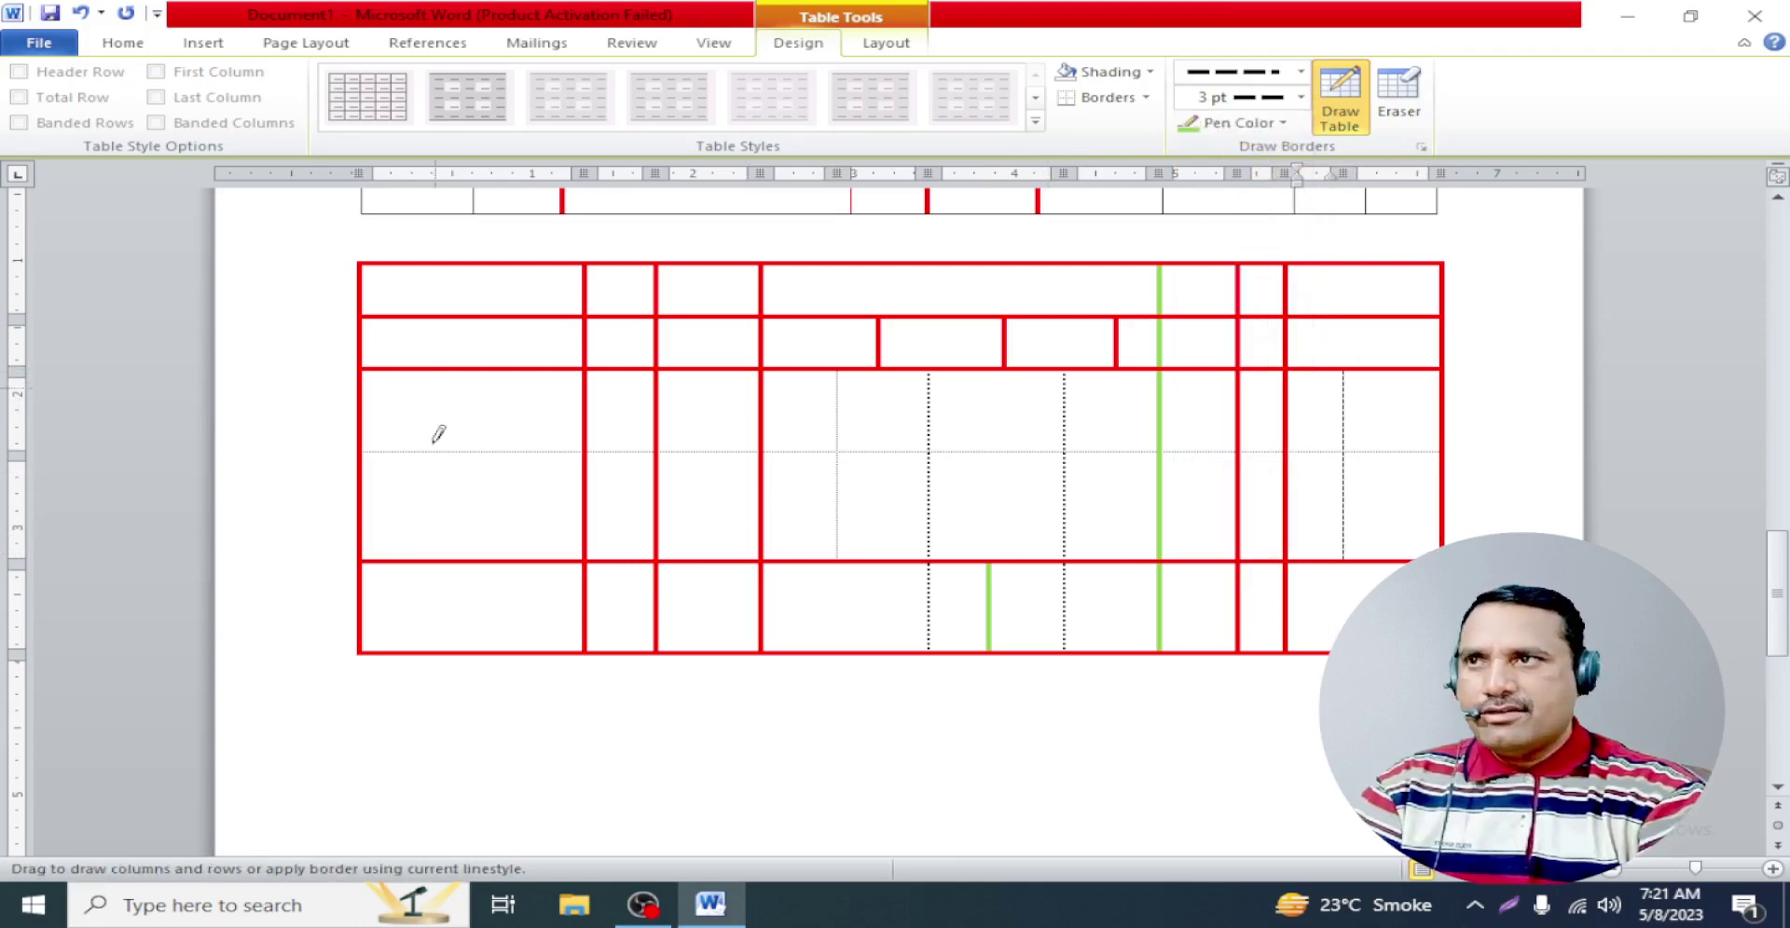
pyautogui.moveTo(432, 638); pyautogui.dragTo(433, 645)
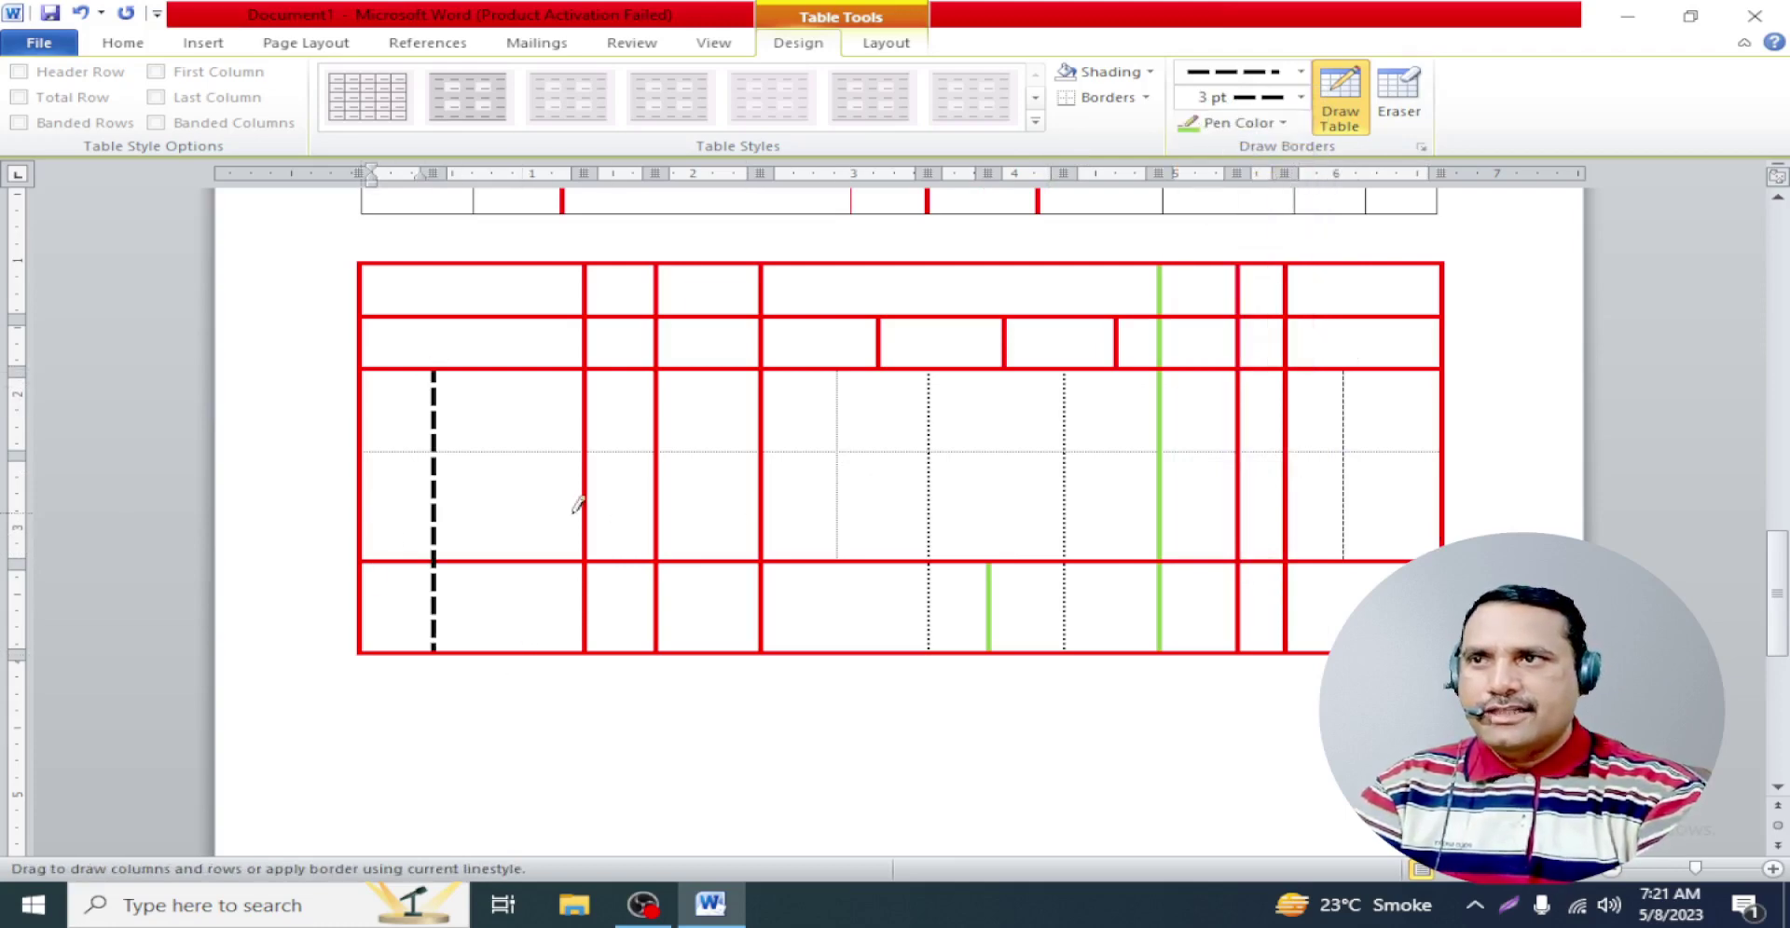
pyautogui.moveTo(1424, 508); pyautogui.dragTo(1424, 510)
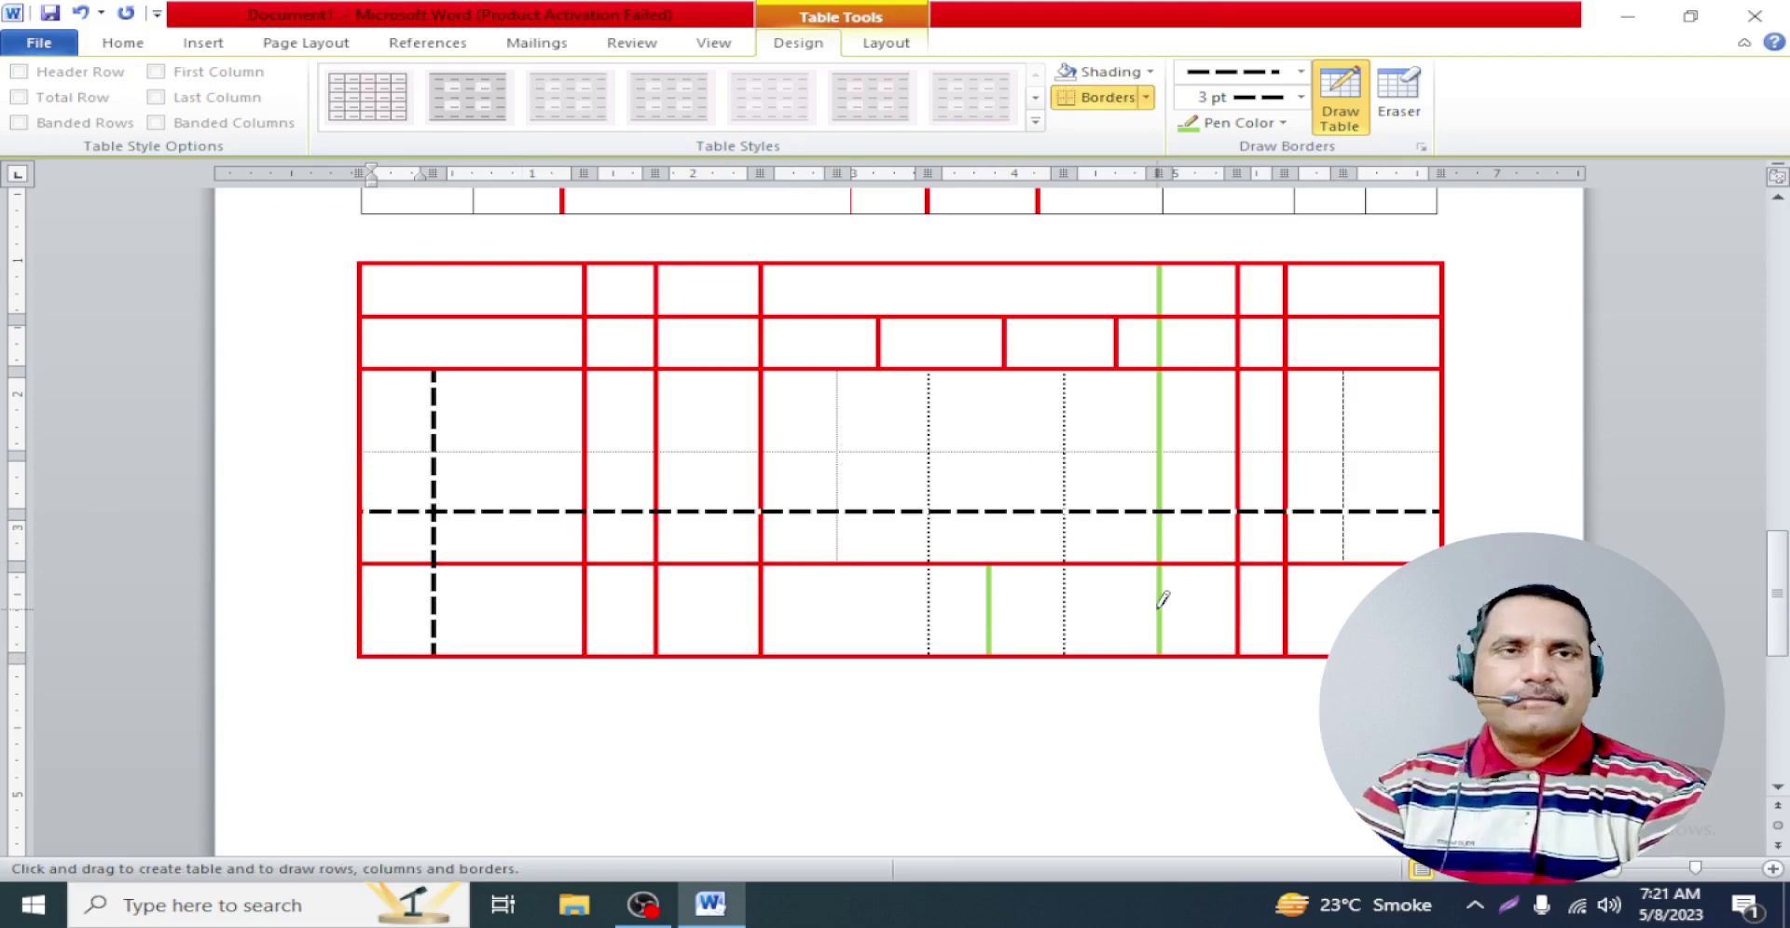
# Draw a thick solid black vertical border through the lower rows
pyautogui.click(1300, 72)
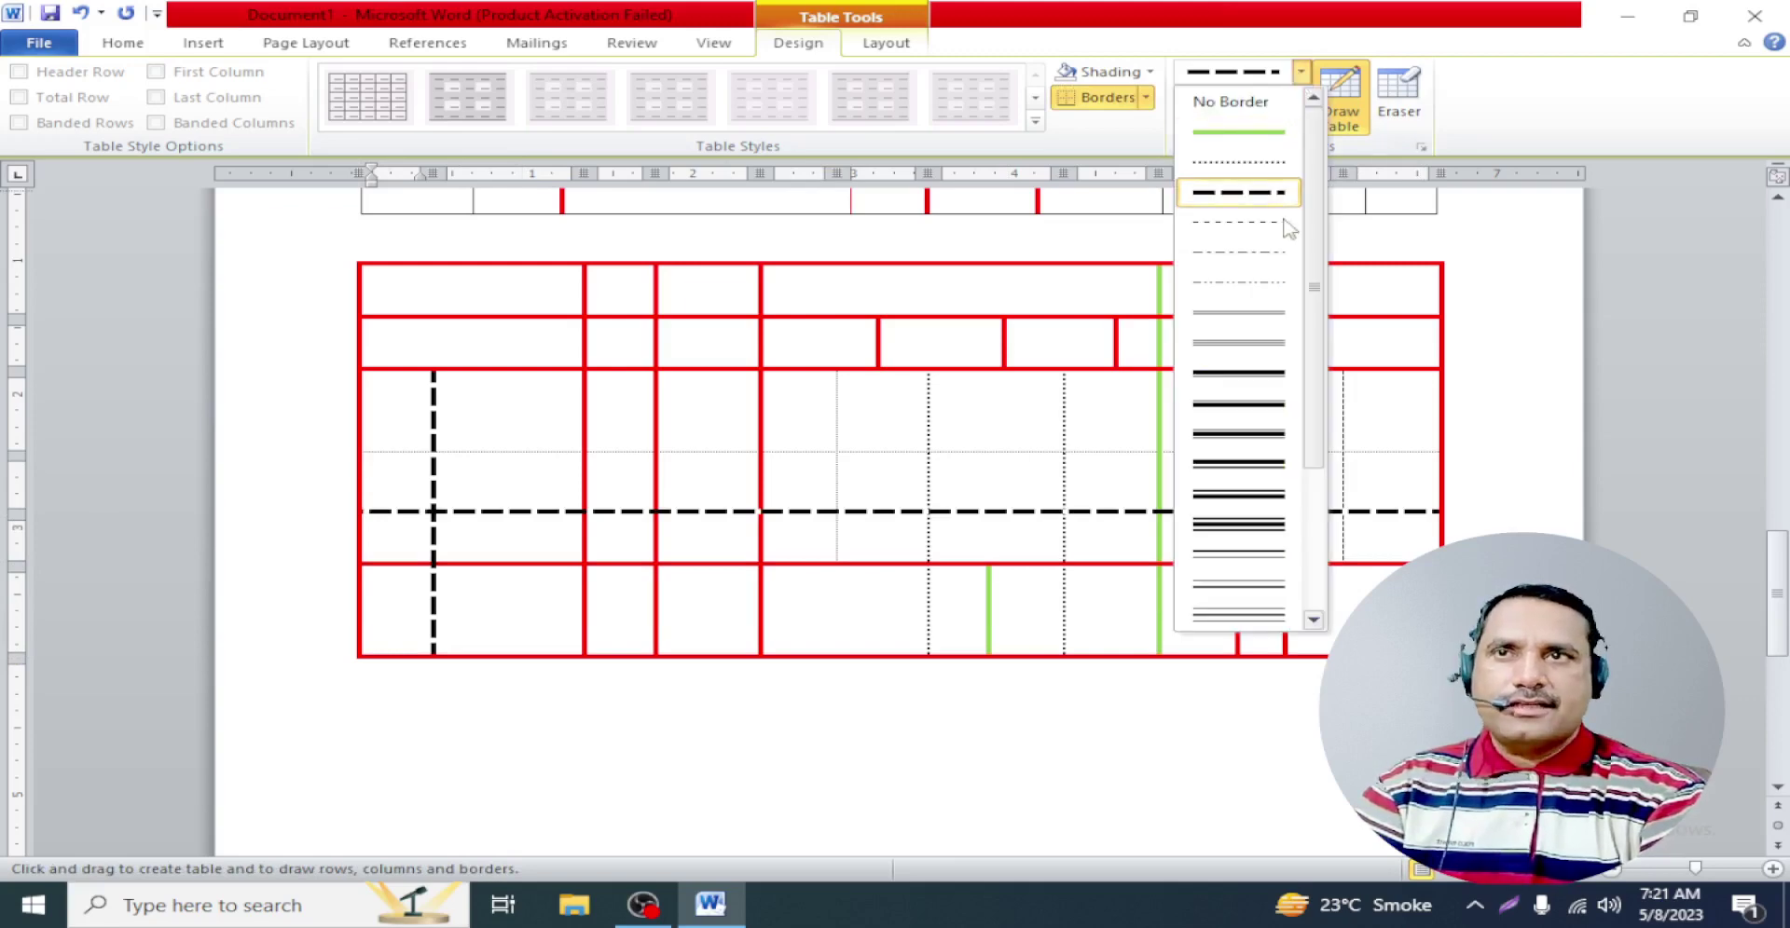
pyautogui.click(1254, 374)
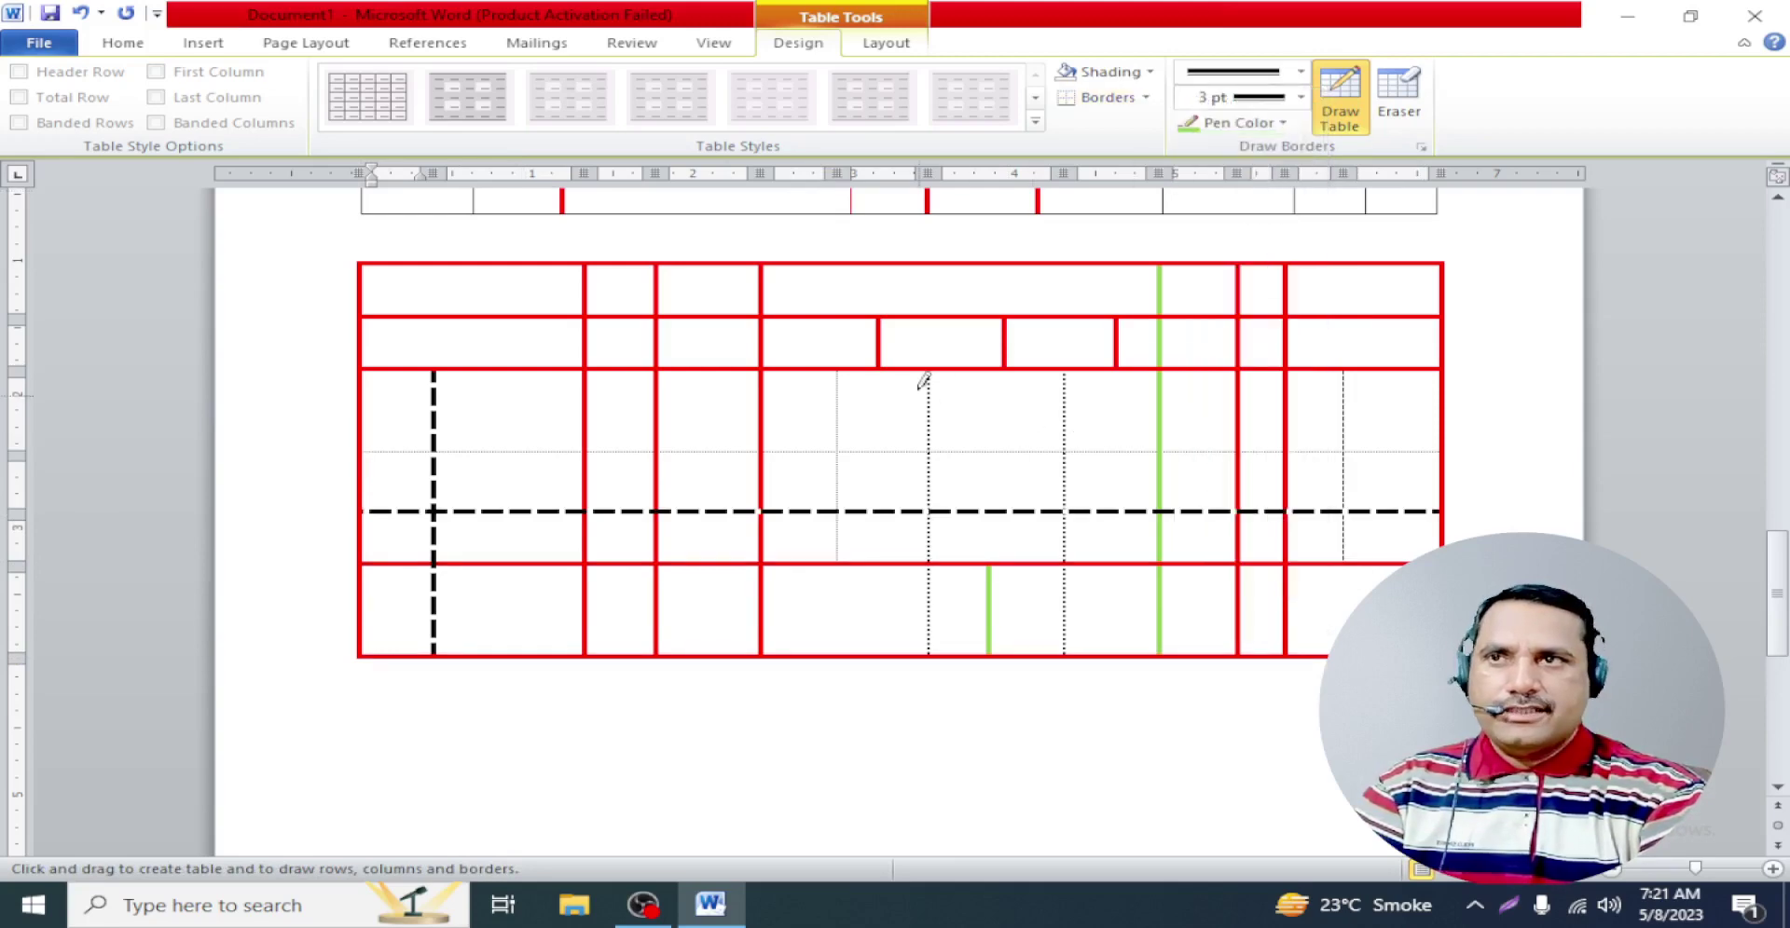
pyautogui.moveTo(994, 366); pyautogui.dragTo(996, 653)
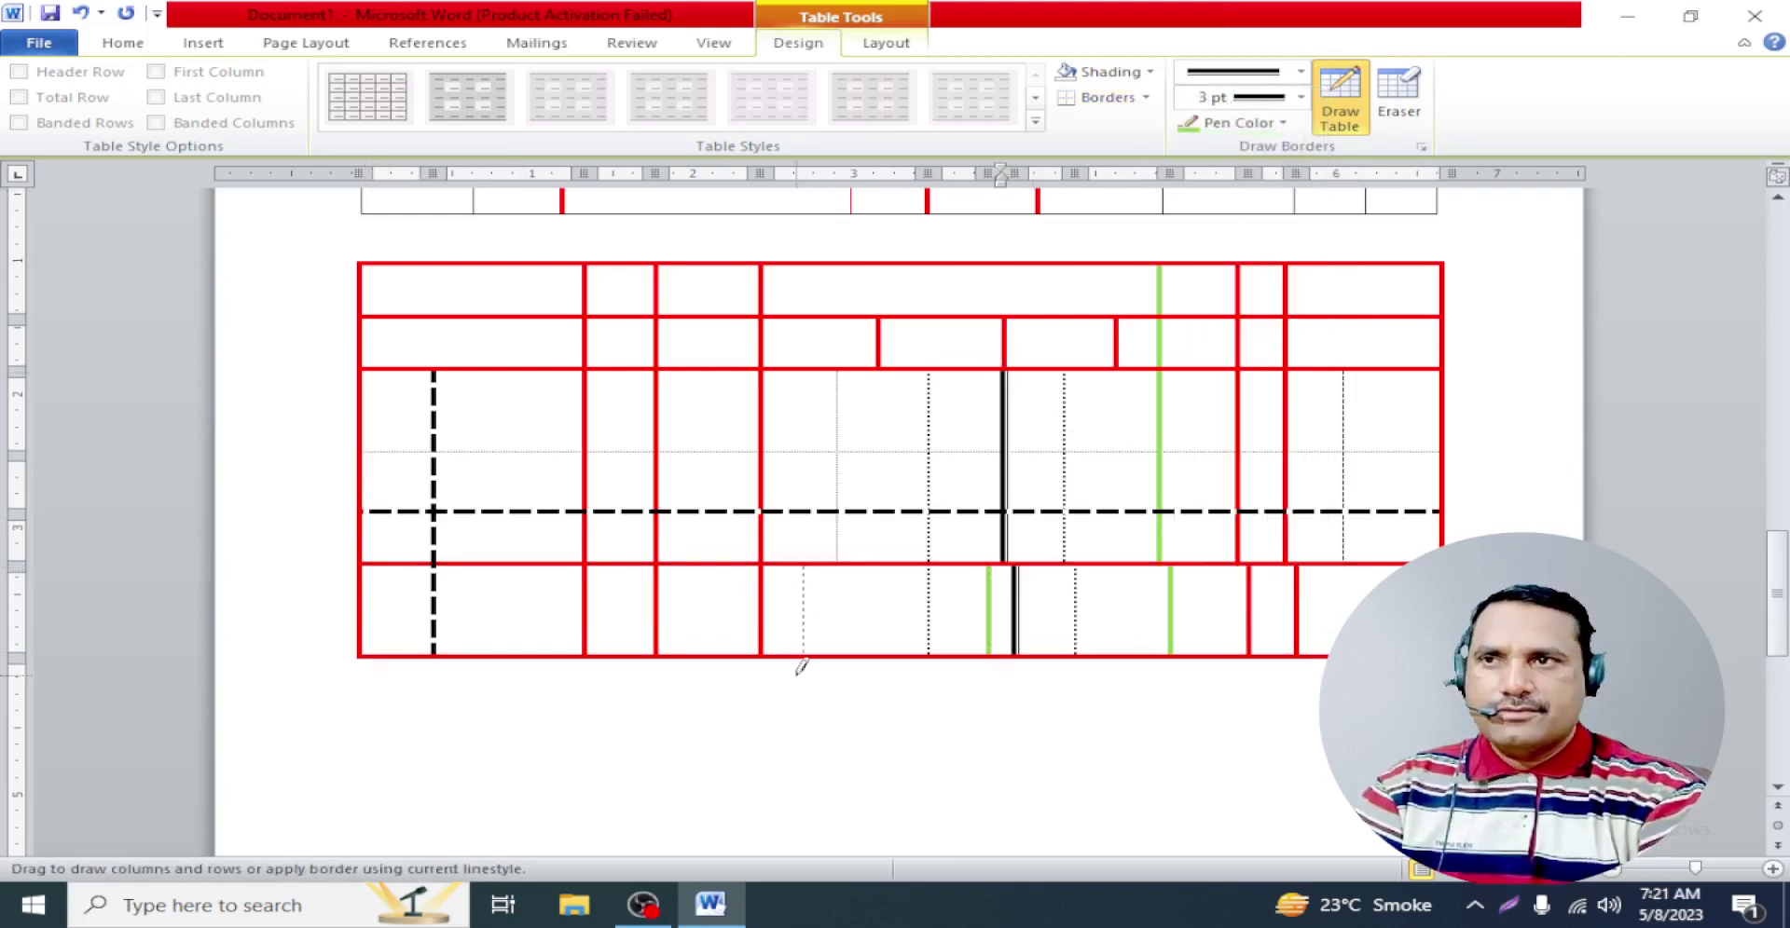
pyautogui.moveTo(798, 667); pyautogui.dragTo(800, 663)
# Draw a new table outline below the red table with two black column lines
pyautogui.scroll(-5, 722, 583)
pyautogui.moveTo(363, 639); pyautogui.dragTo(1222, 640)
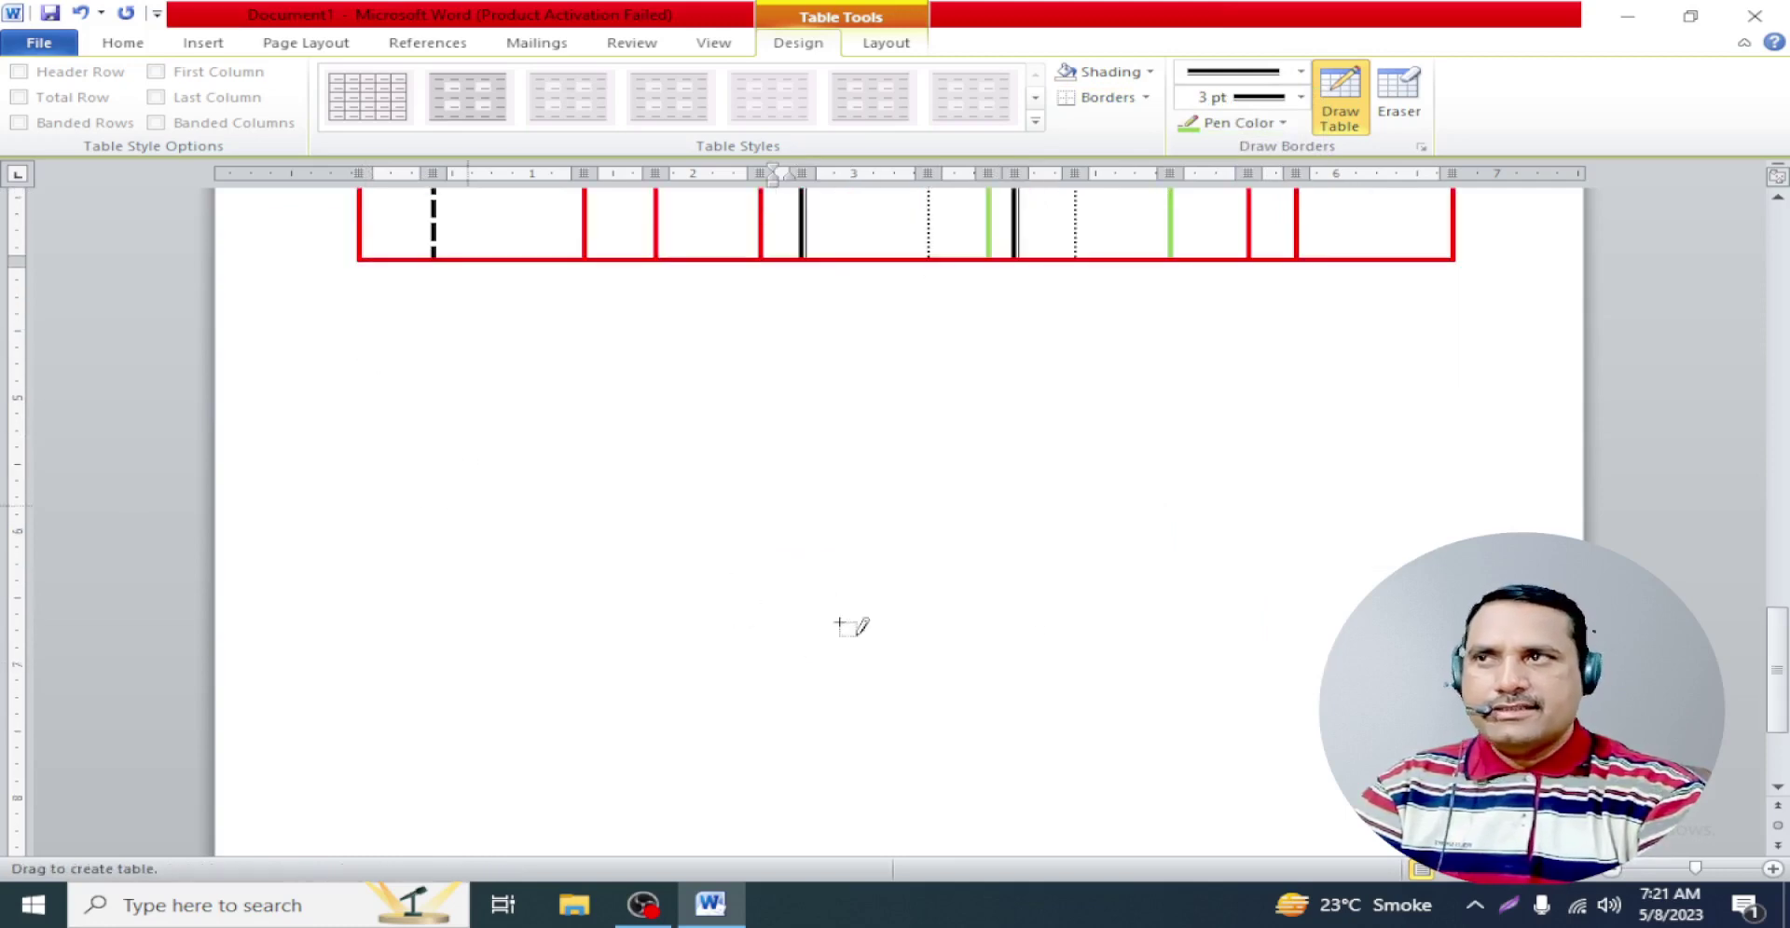
pyautogui.moveTo(1412, 667); pyautogui.dragTo(1412, 668)
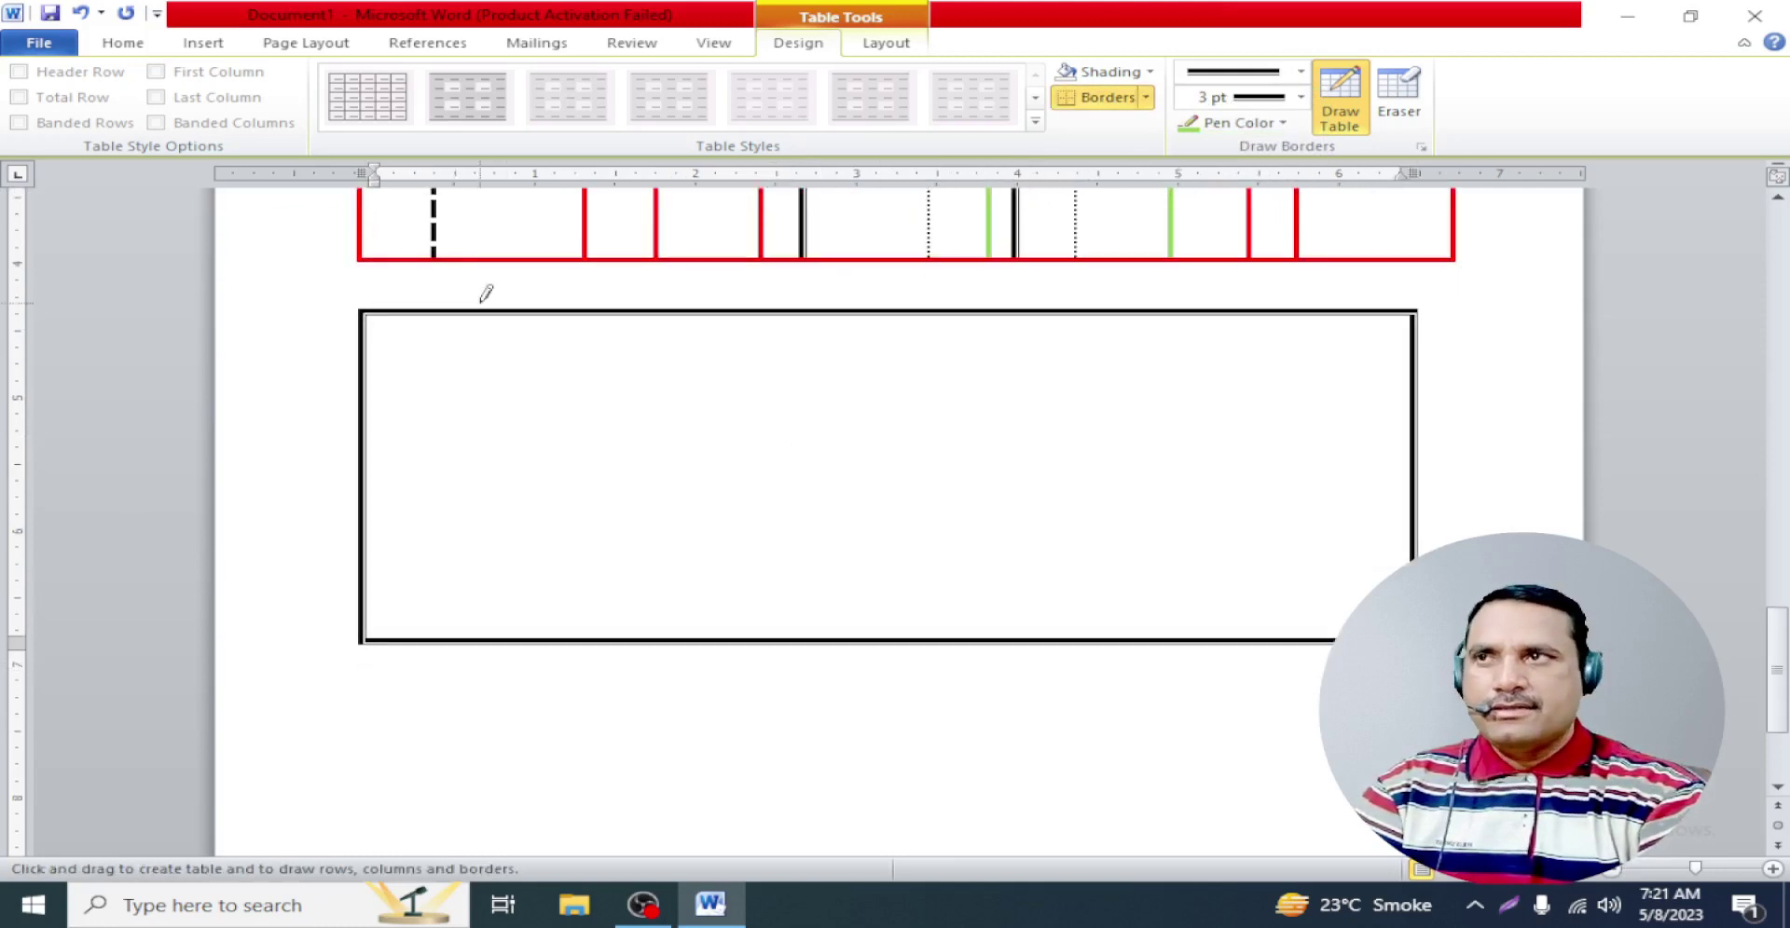
pyautogui.moveTo(493, 317); pyautogui.dragTo(482, 642)
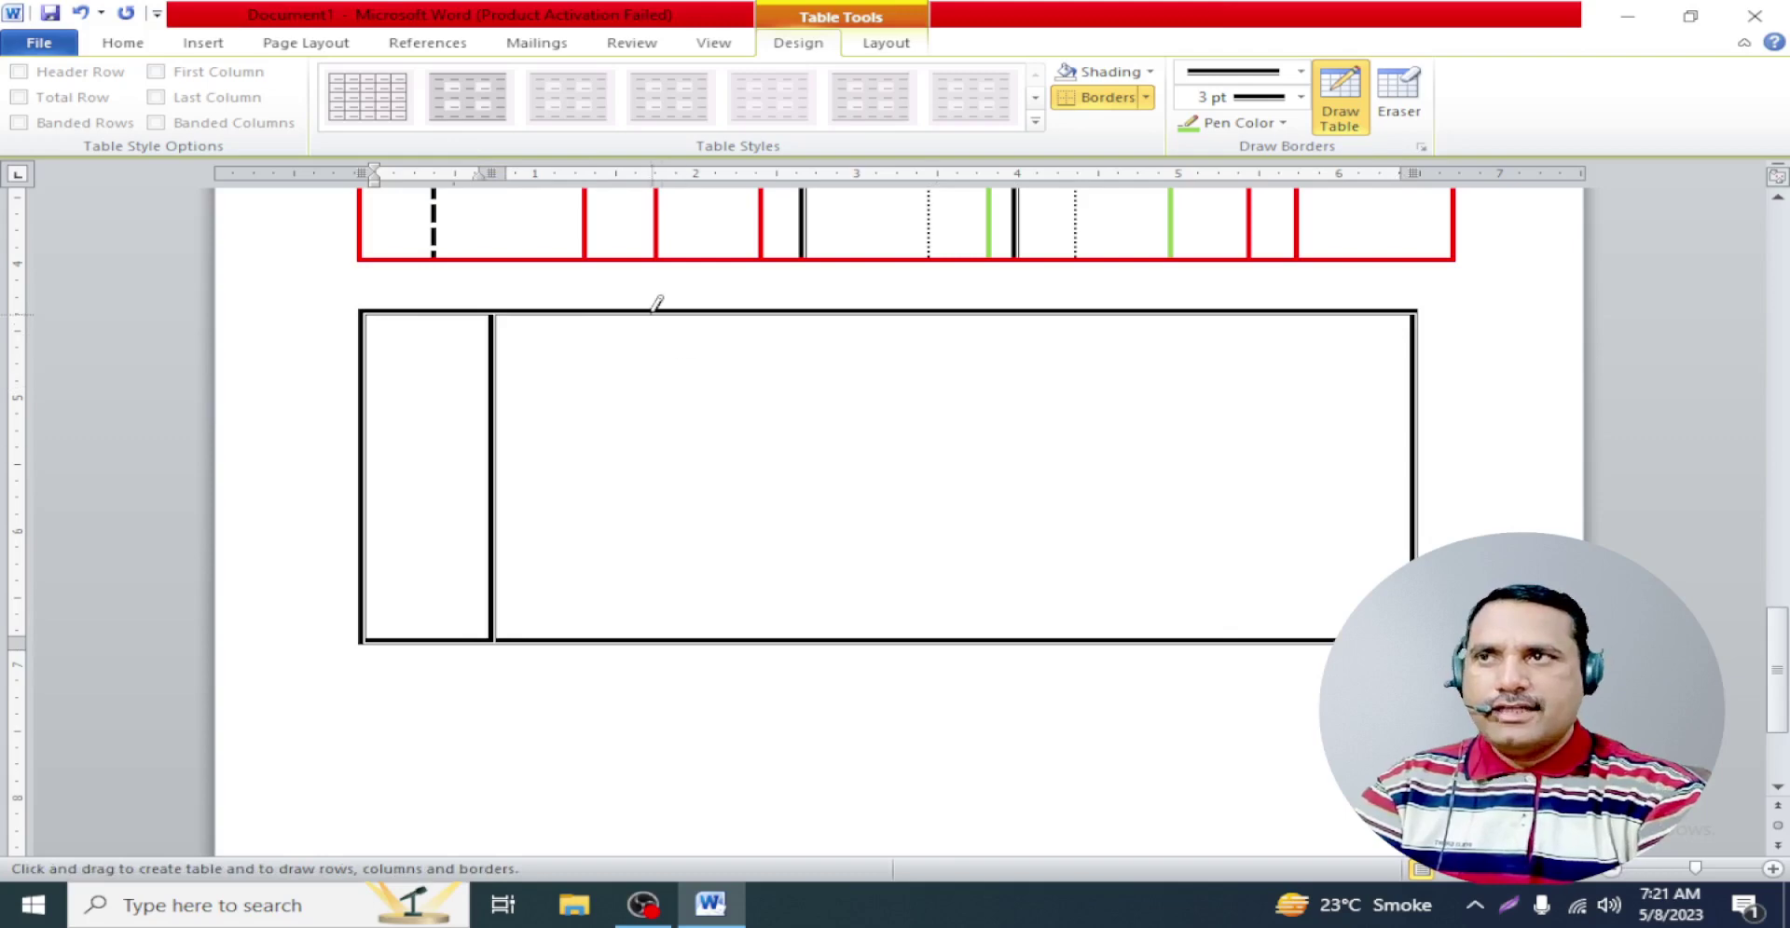
pyautogui.moveTo(651, 315); pyautogui.dragTo(650, 643)
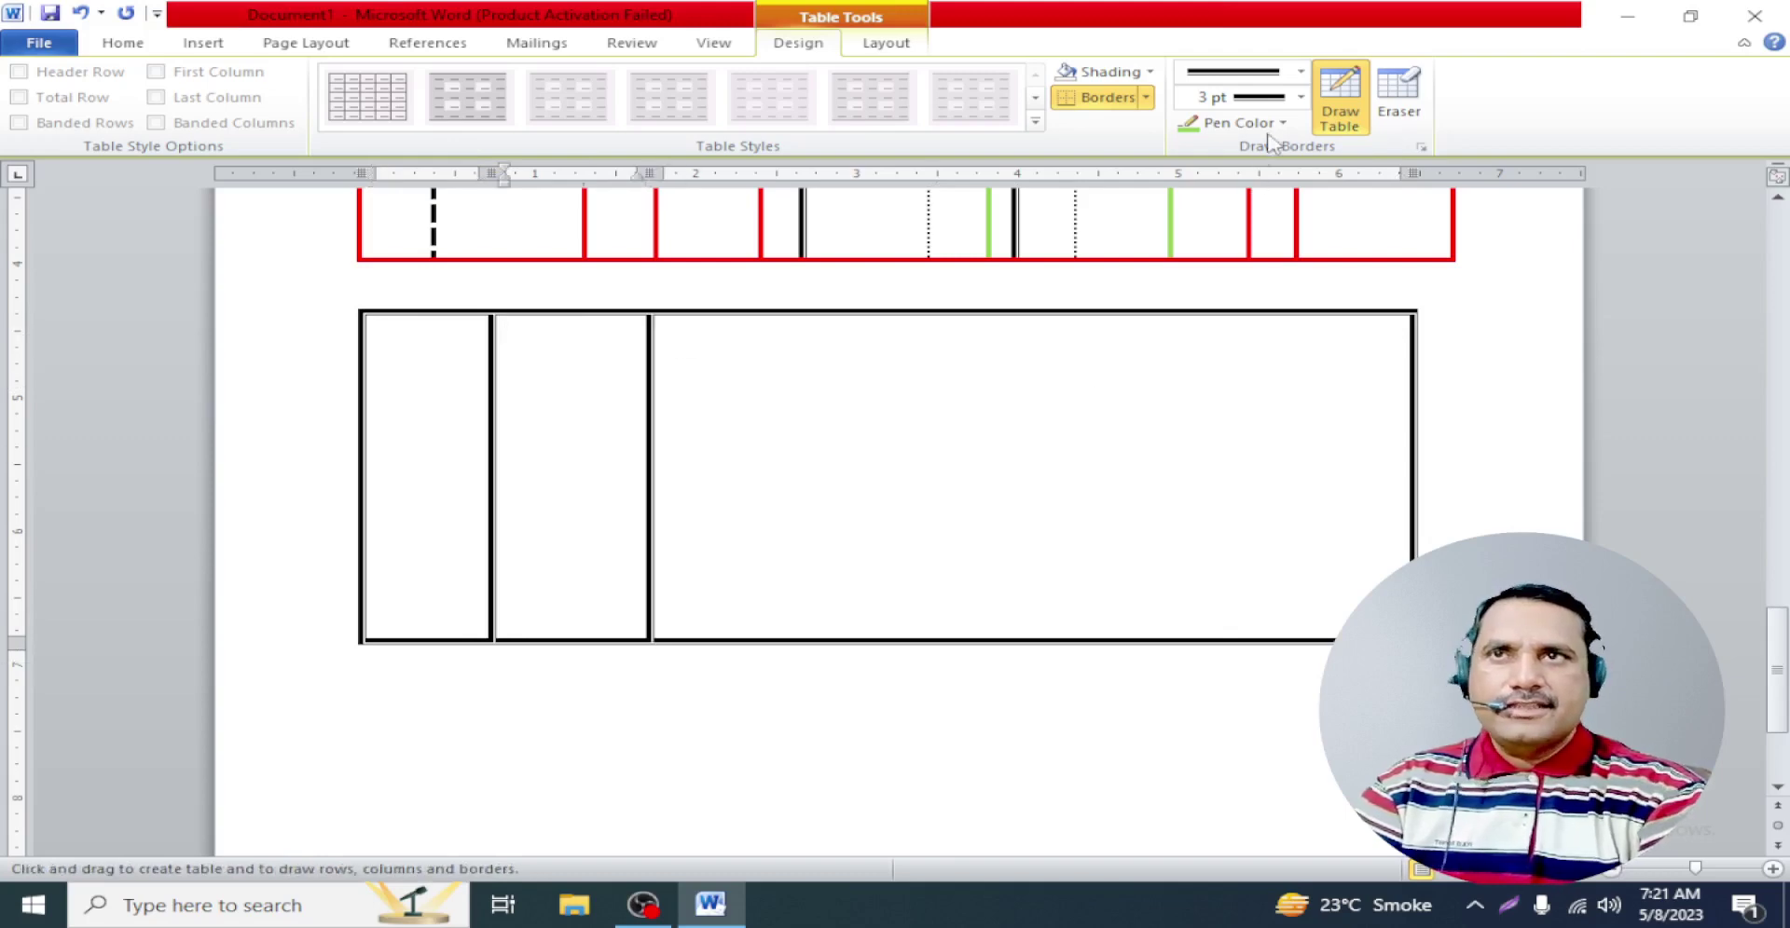
# Switch the pen colour to red and draw a third column line in the new table
pyautogui.click(1235, 123)
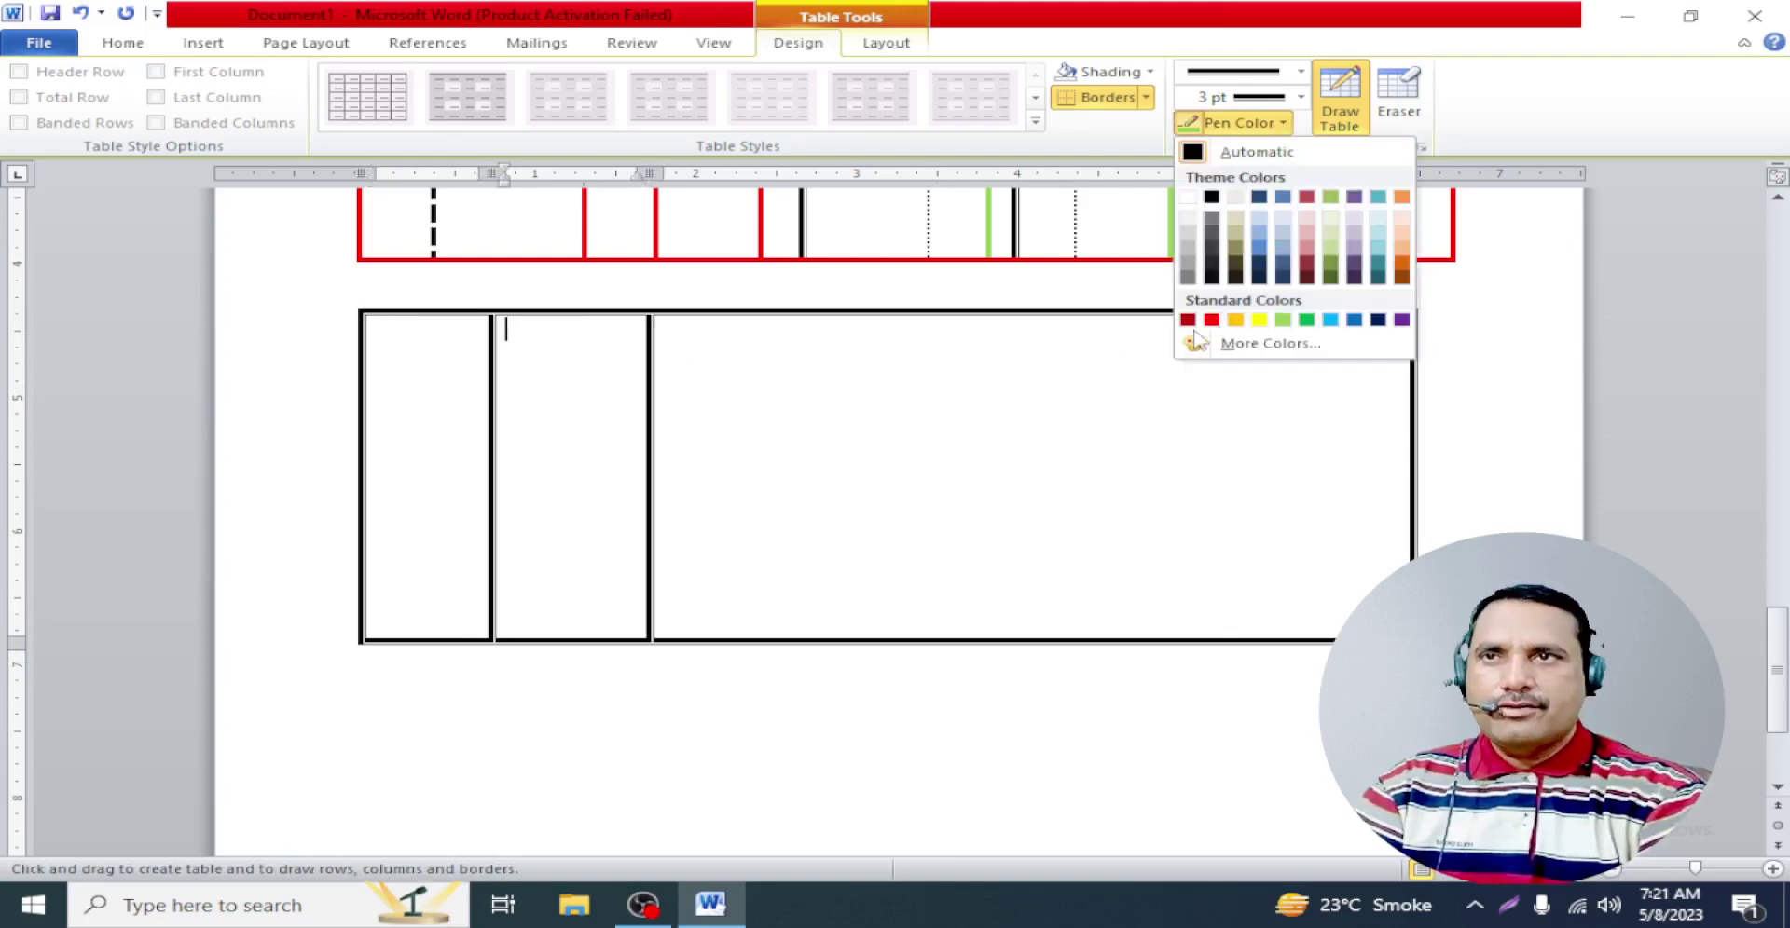
pyautogui.click(1211, 320)
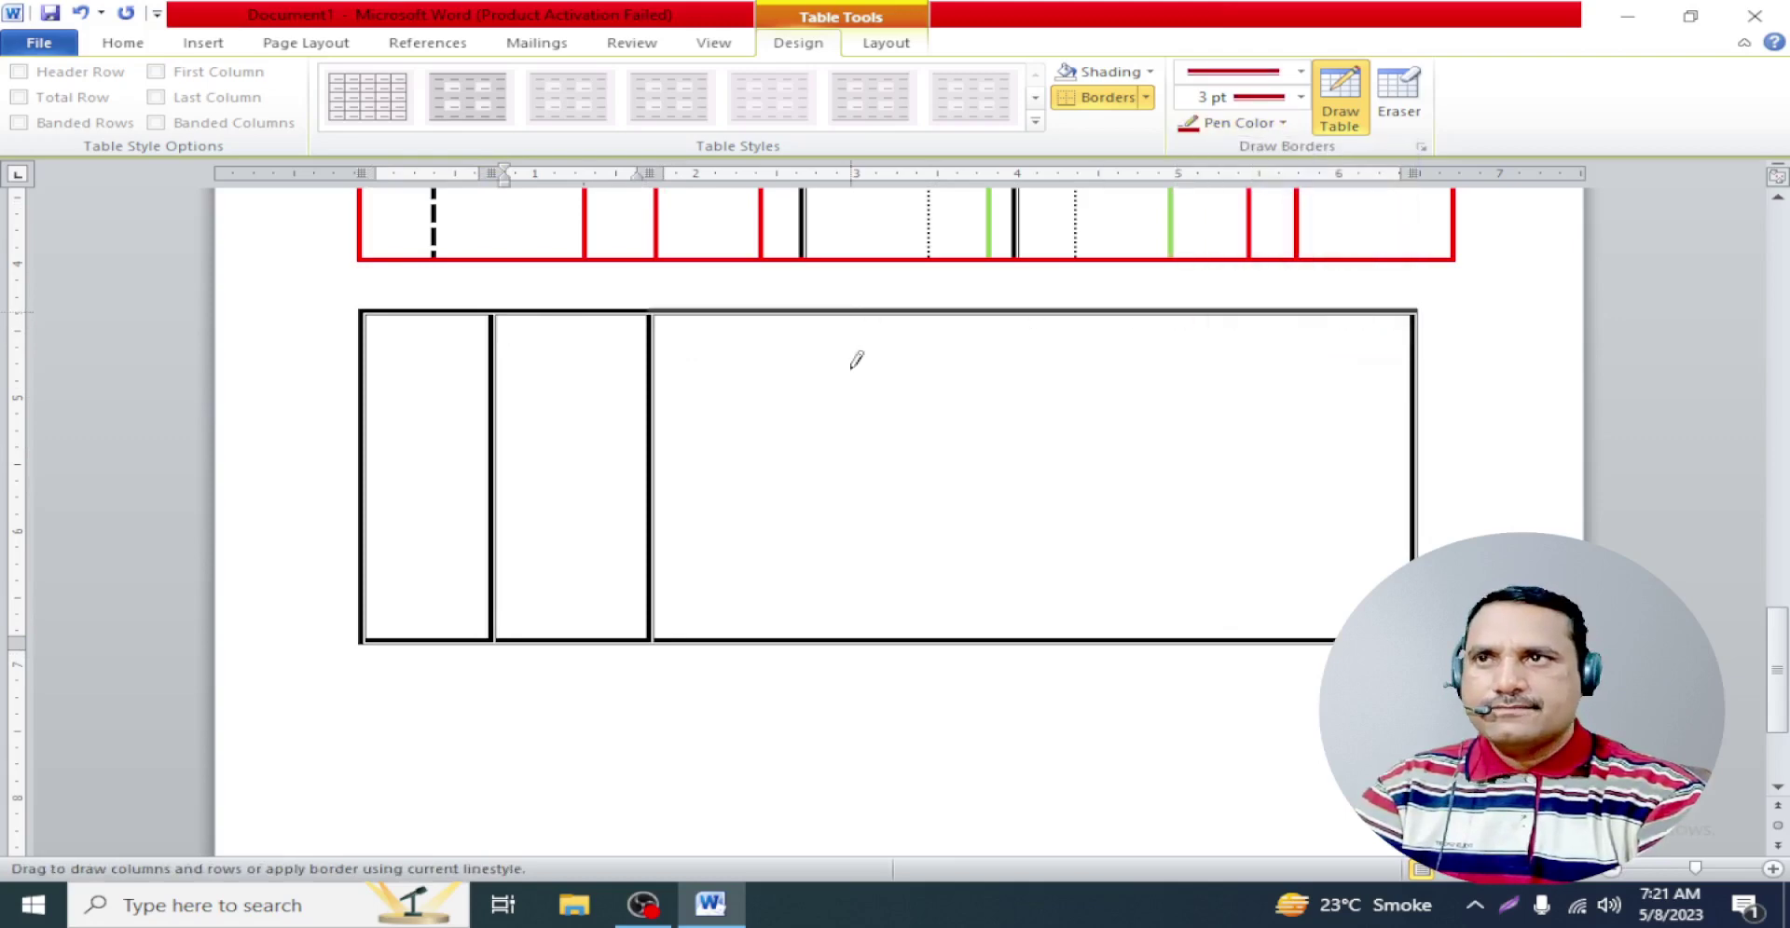
pyautogui.moveTo(849, 317); pyautogui.dragTo(847, 644)
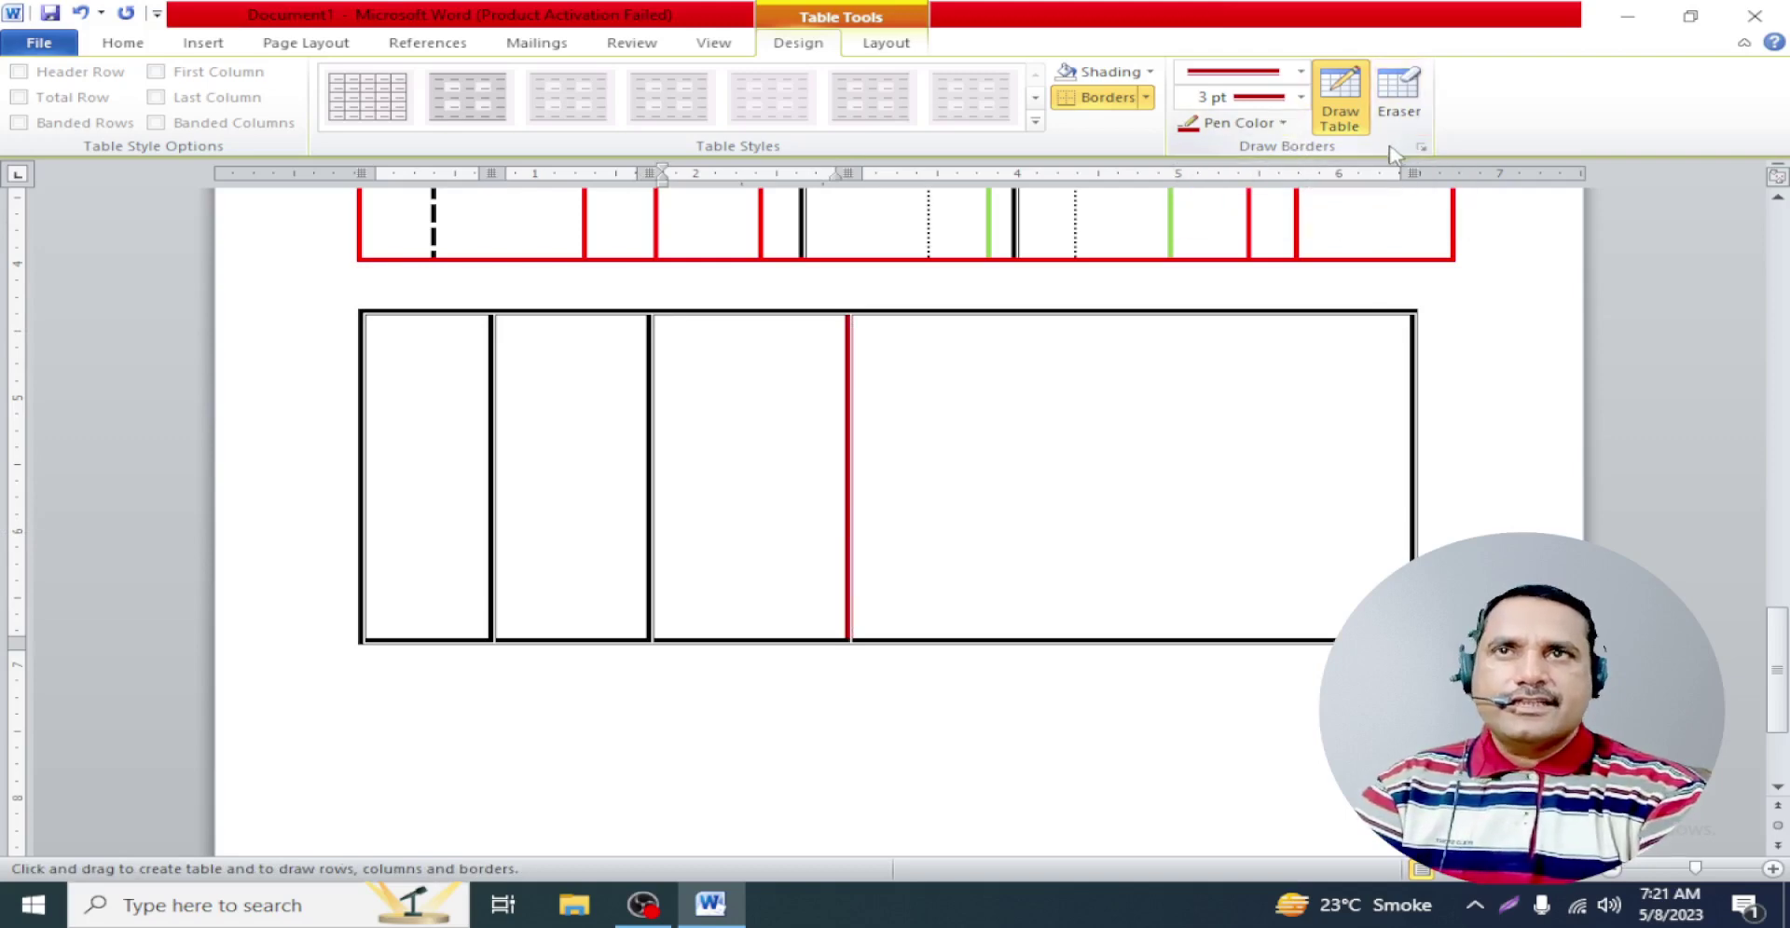
# Erase the new table's red column line, then the red table's middle partitions and bottom-row column borders
pyautogui.click(1398, 93)
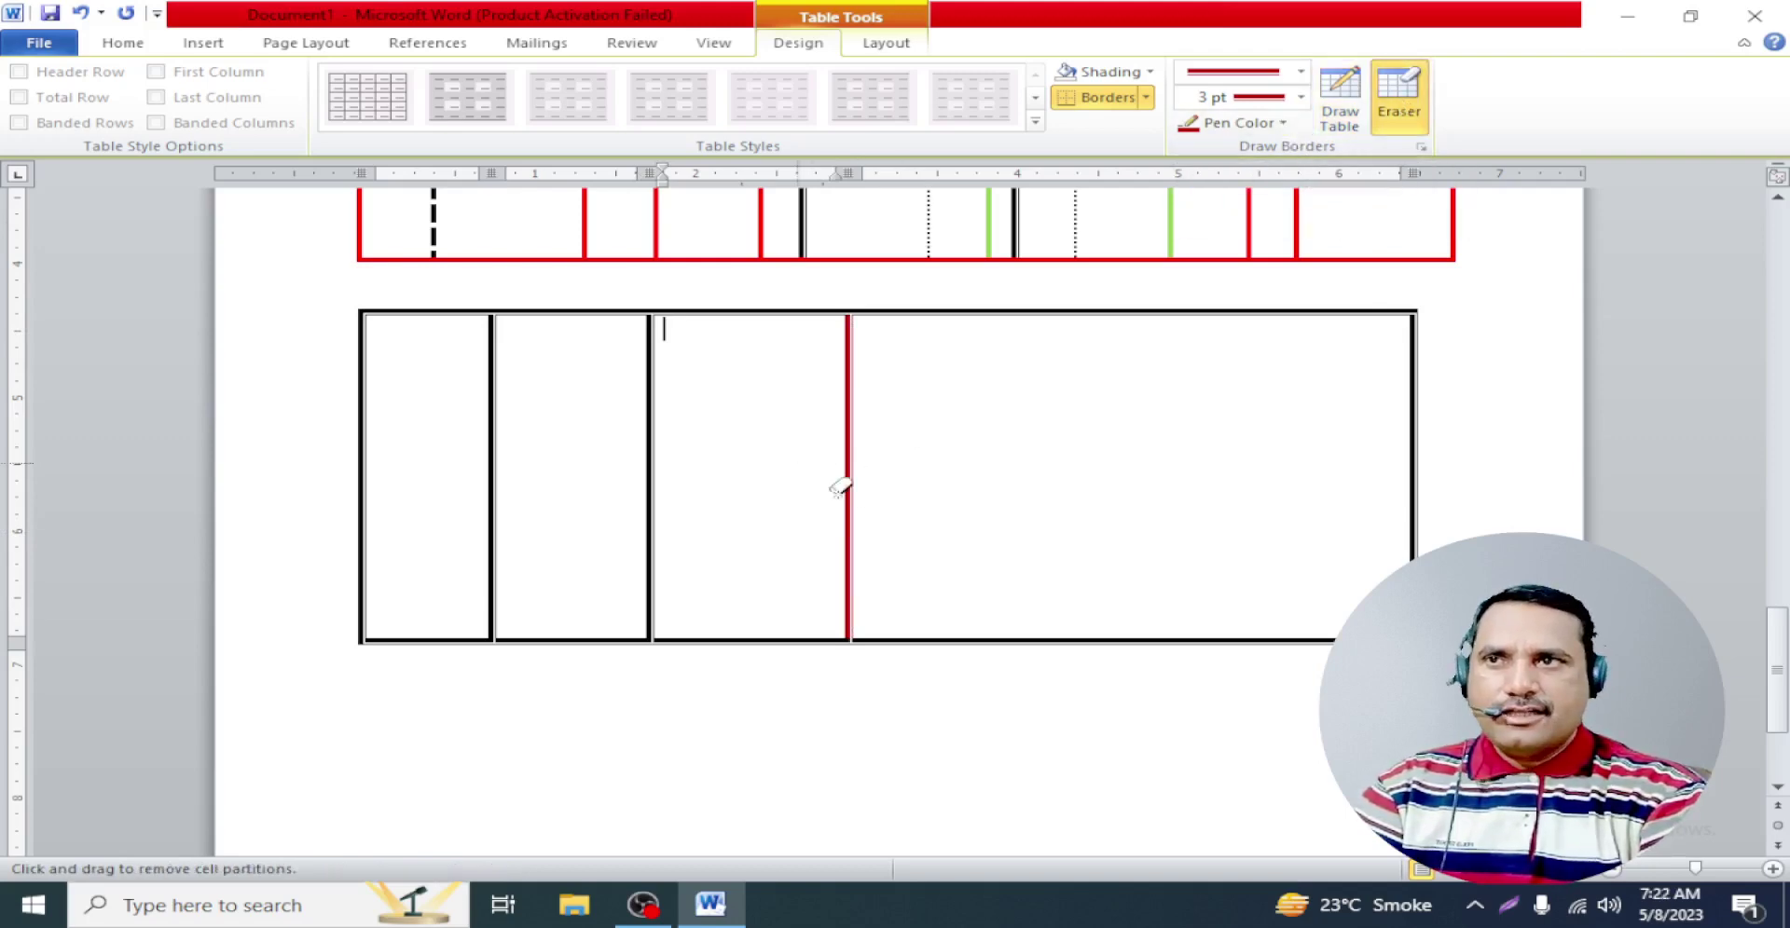
pyautogui.moveTo(828, 451)
pyautogui.mouseDown()
pyautogui.moveTo(862, 454)
pyautogui.moveTo(601, 459)
pyautogui.mouseUp()
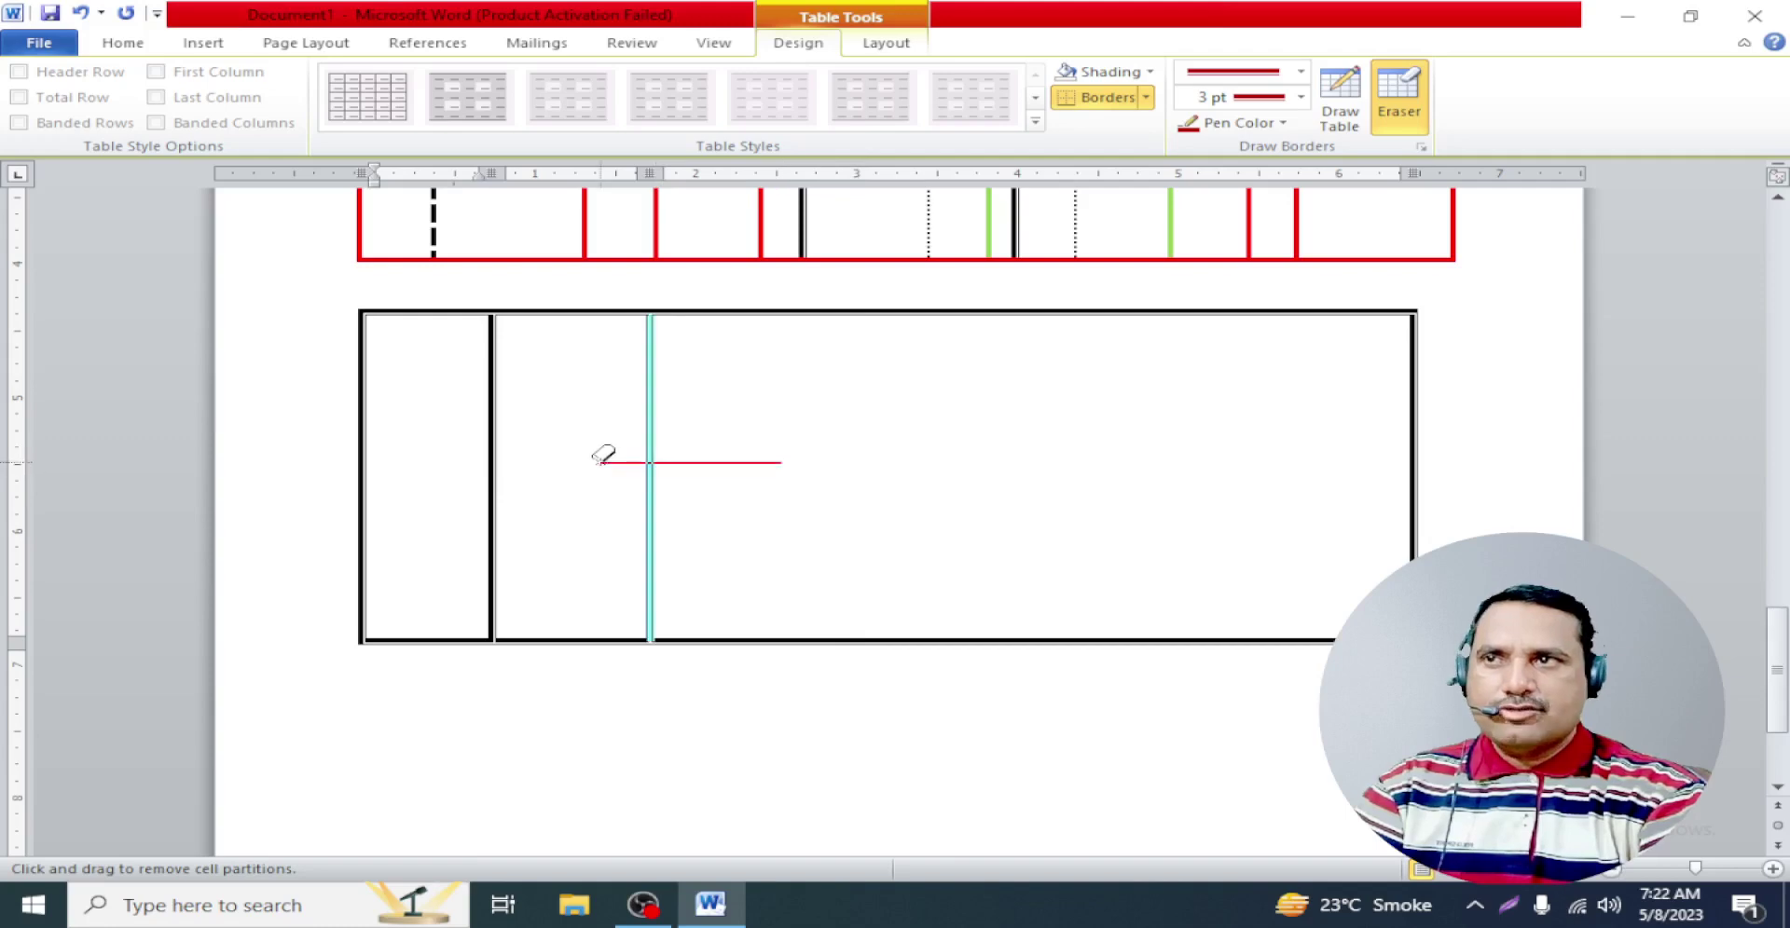
pyautogui.scroll(5, 855, 452)
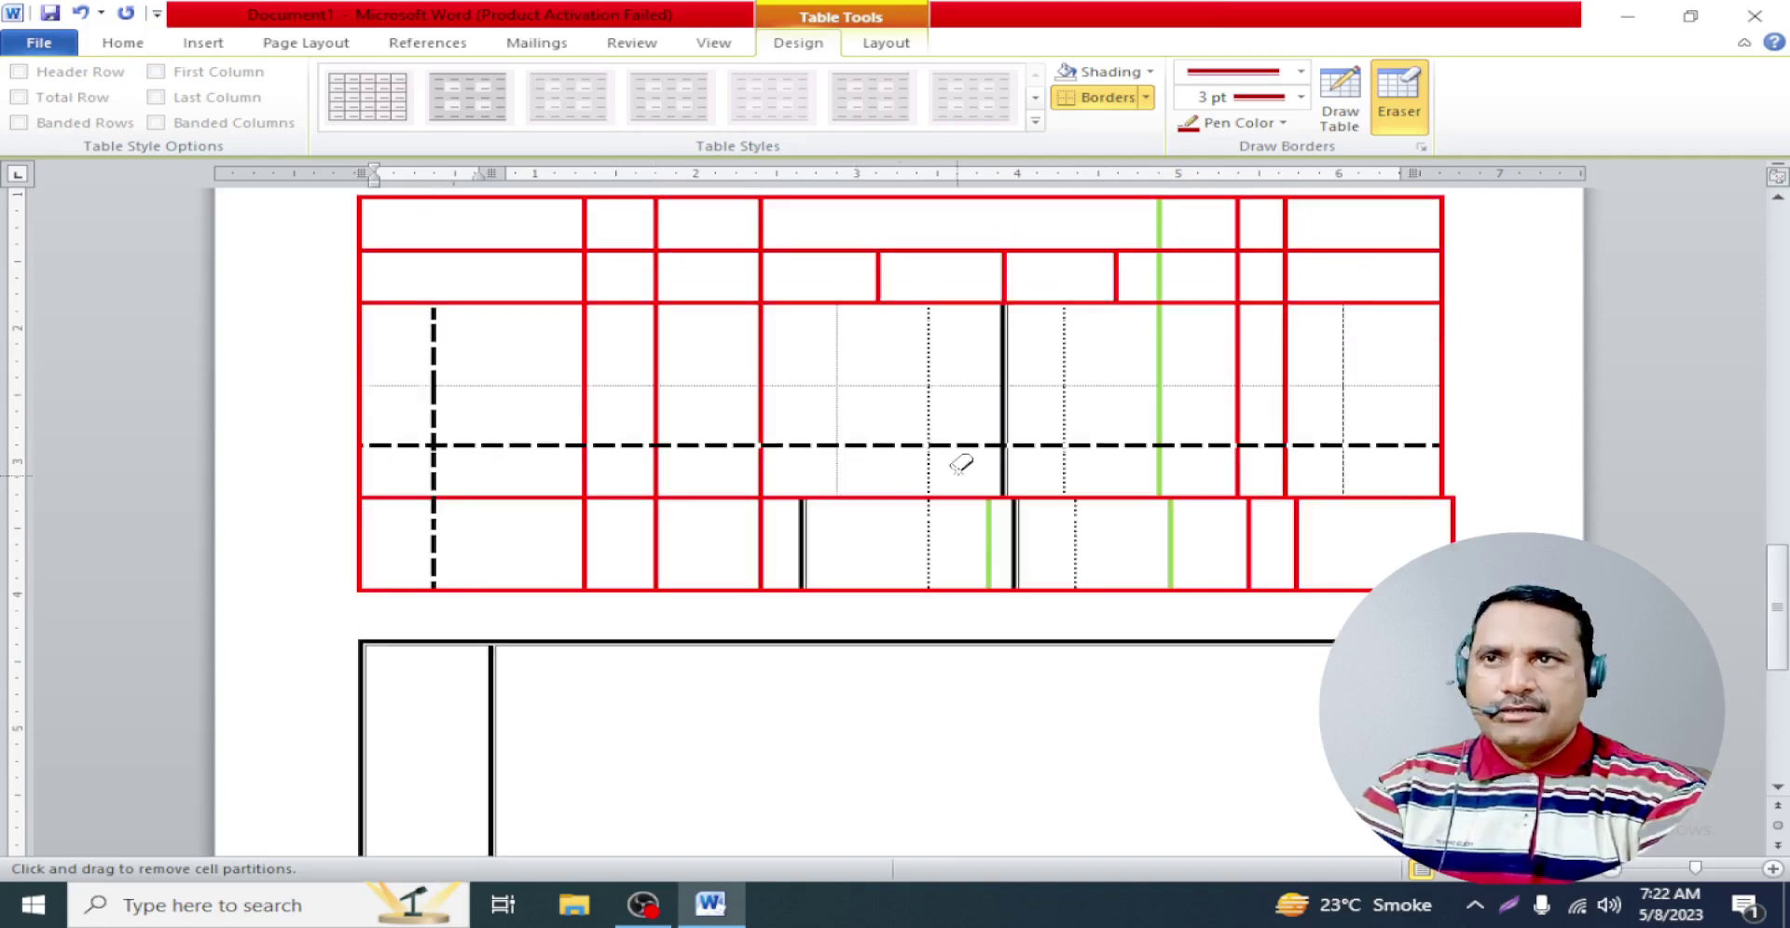
pyautogui.moveTo(961, 463); pyautogui.dragTo(839, 355)
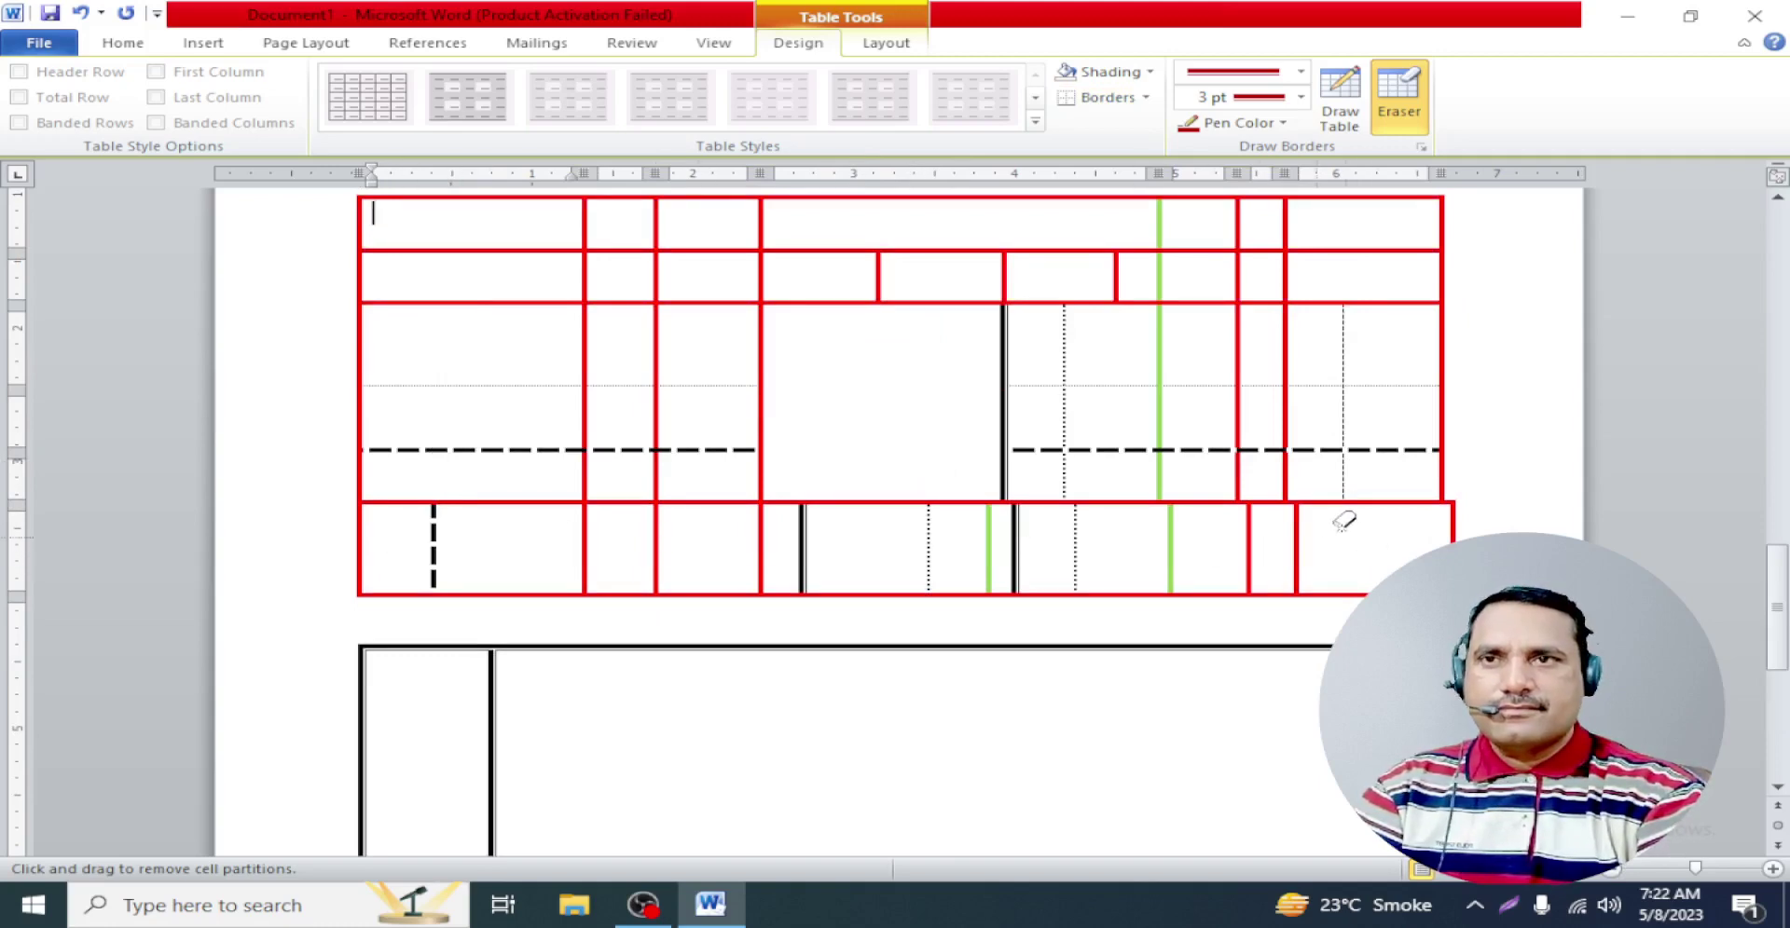
pyautogui.moveTo(1349, 525); pyautogui.dragTo(392, 539)
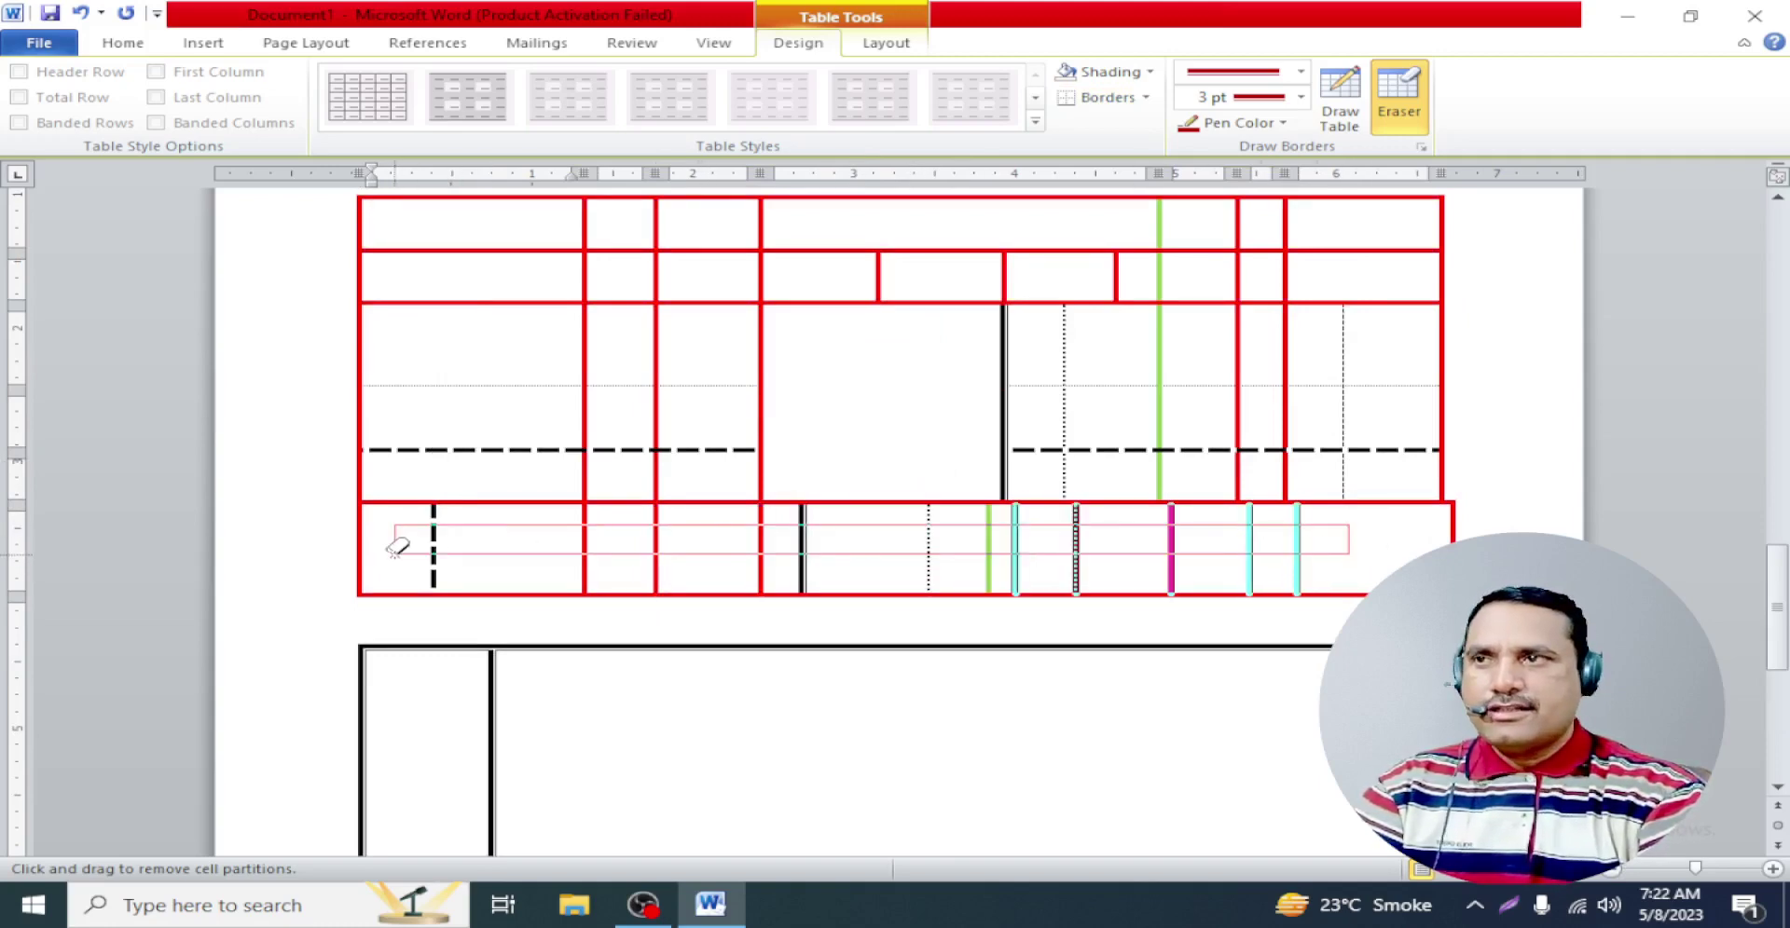
# Merge the cells below the Name and Cell No headings by erasing their borders
pyautogui.scroll(5, 1023, 568)
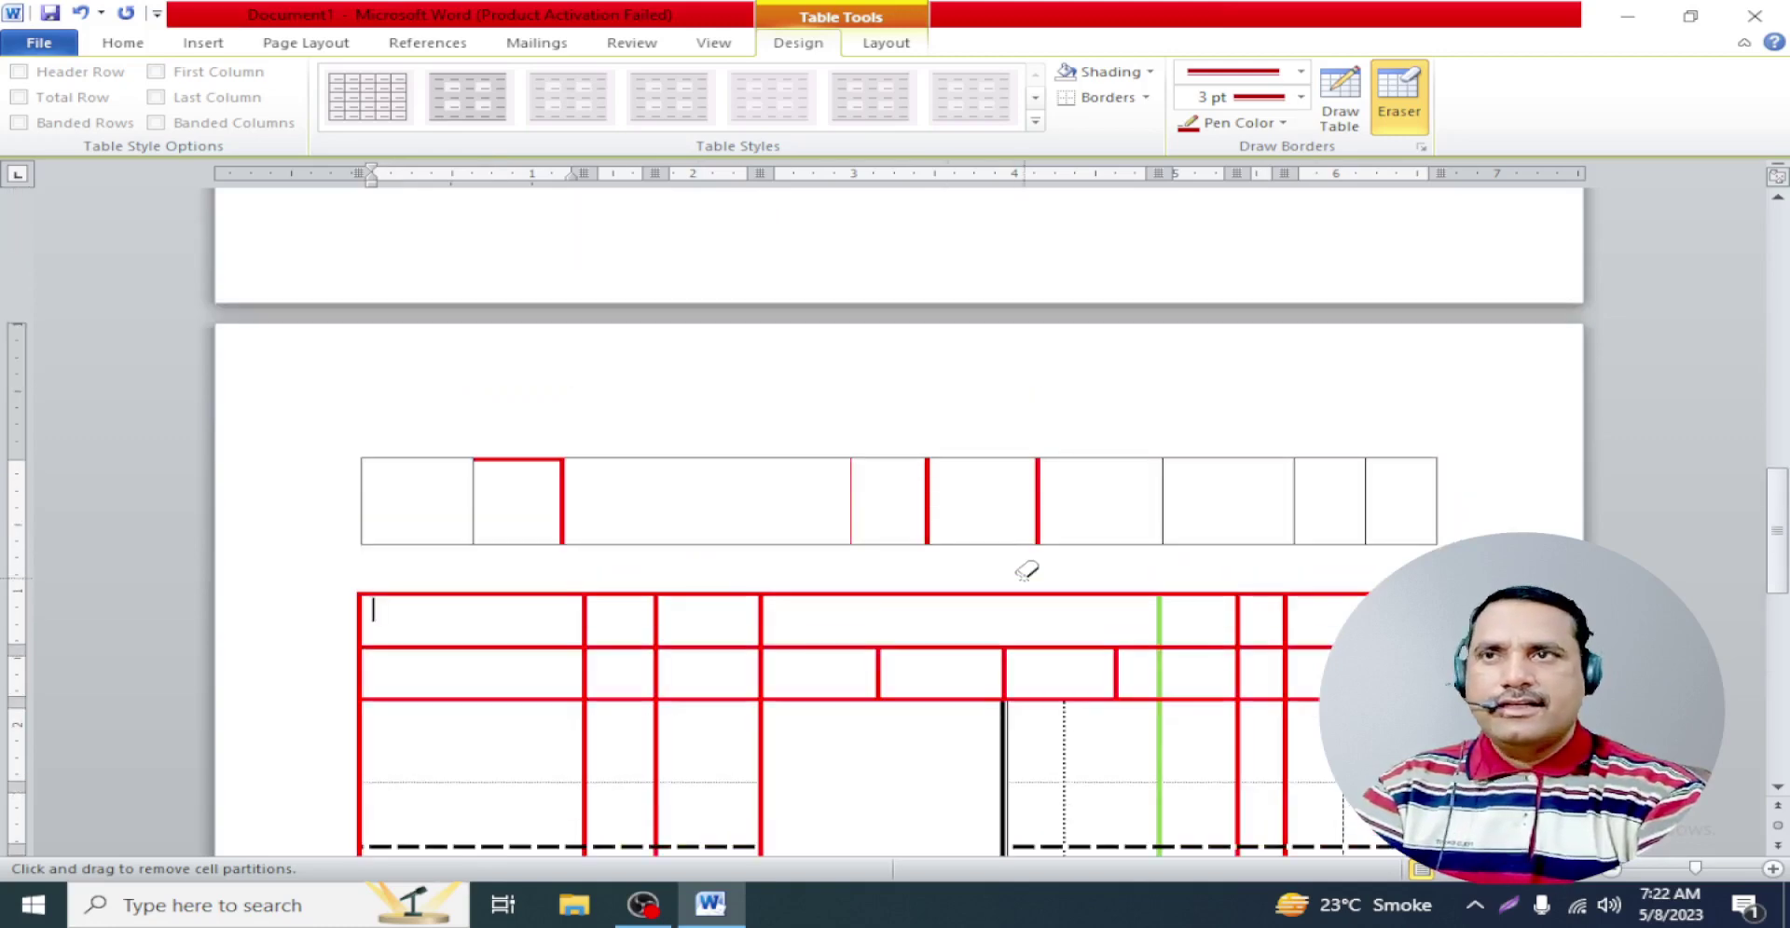
pyautogui.scroll(5, 1024, 564)
pyautogui.scroll(5, 1024, 562)
pyautogui.scroll(5, 1024, 562)
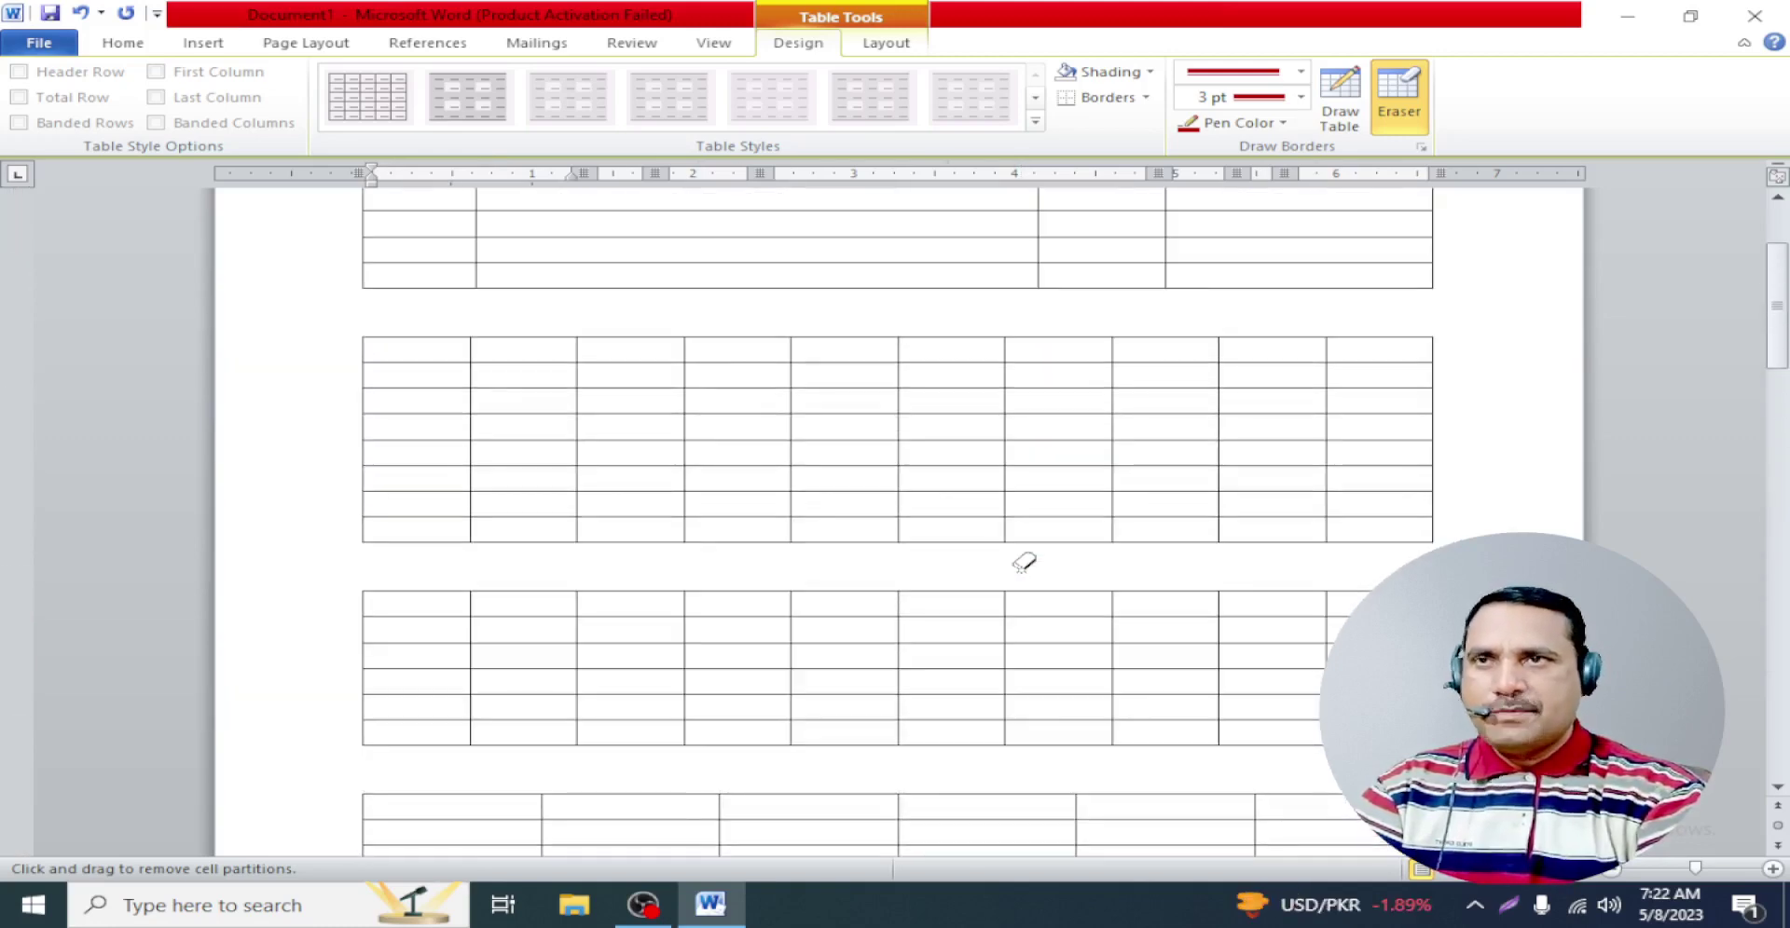
pyautogui.scroll(5, 1023, 562)
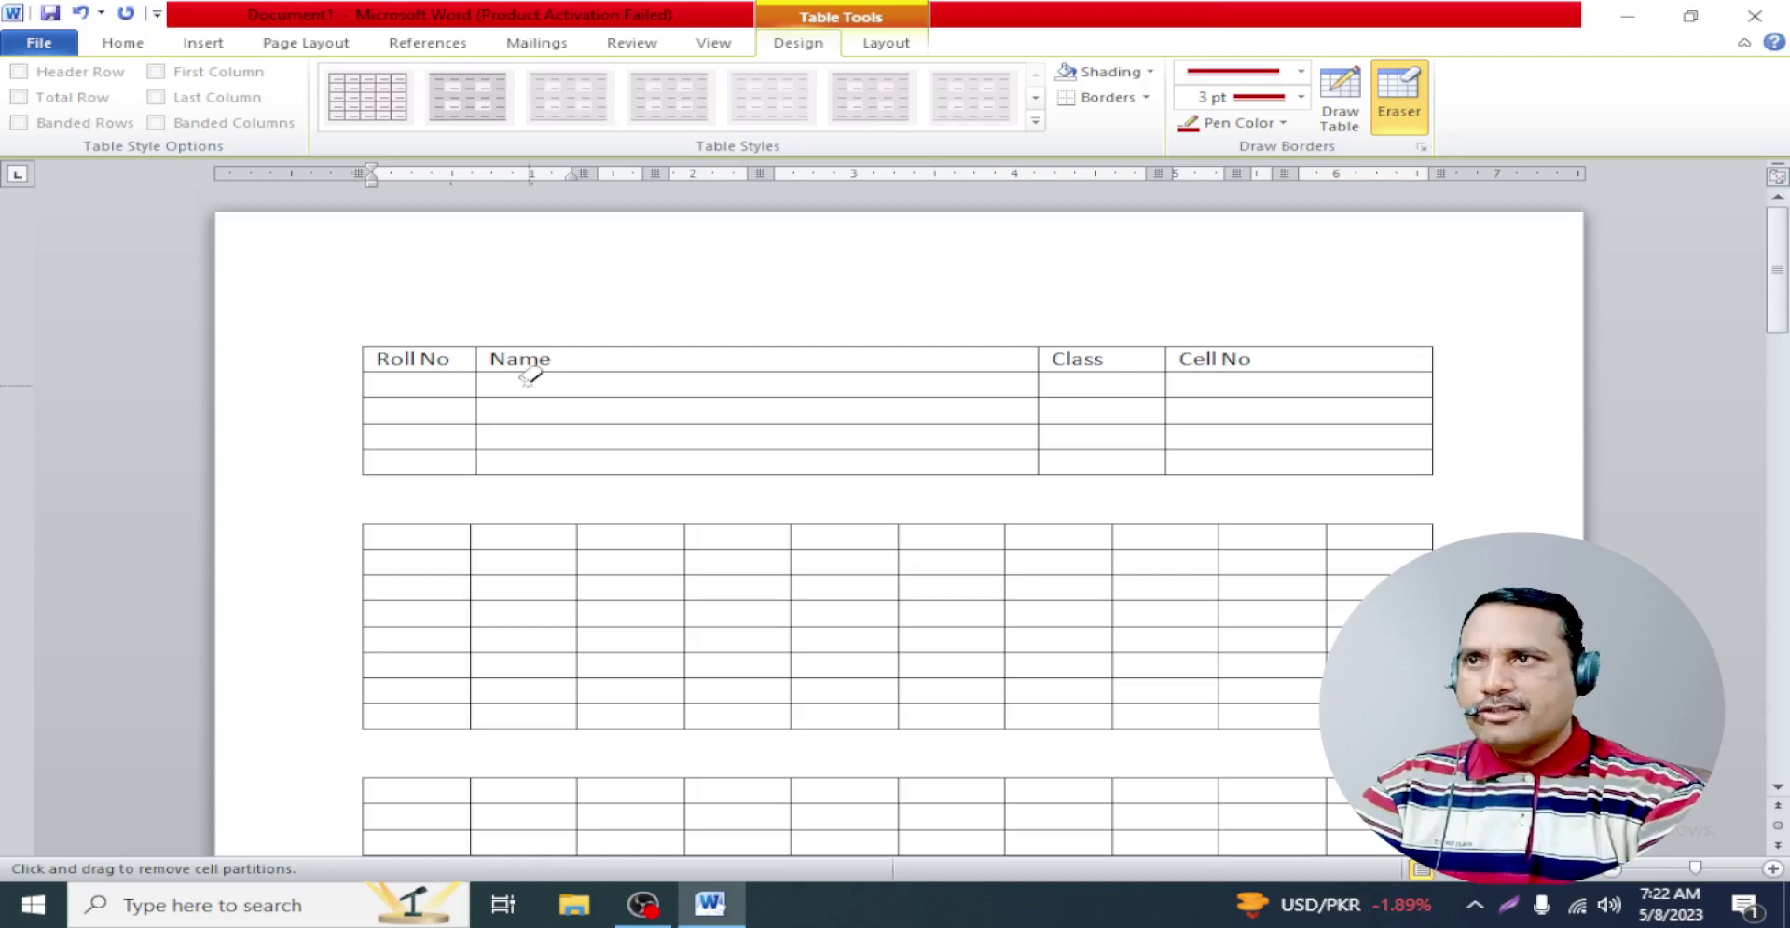
pyautogui.moveTo(527, 381)
pyautogui.mouseDown()
pyautogui.moveTo(680, 434)
pyautogui.moveTo(950, 452)
pyautogui.mouseUp()
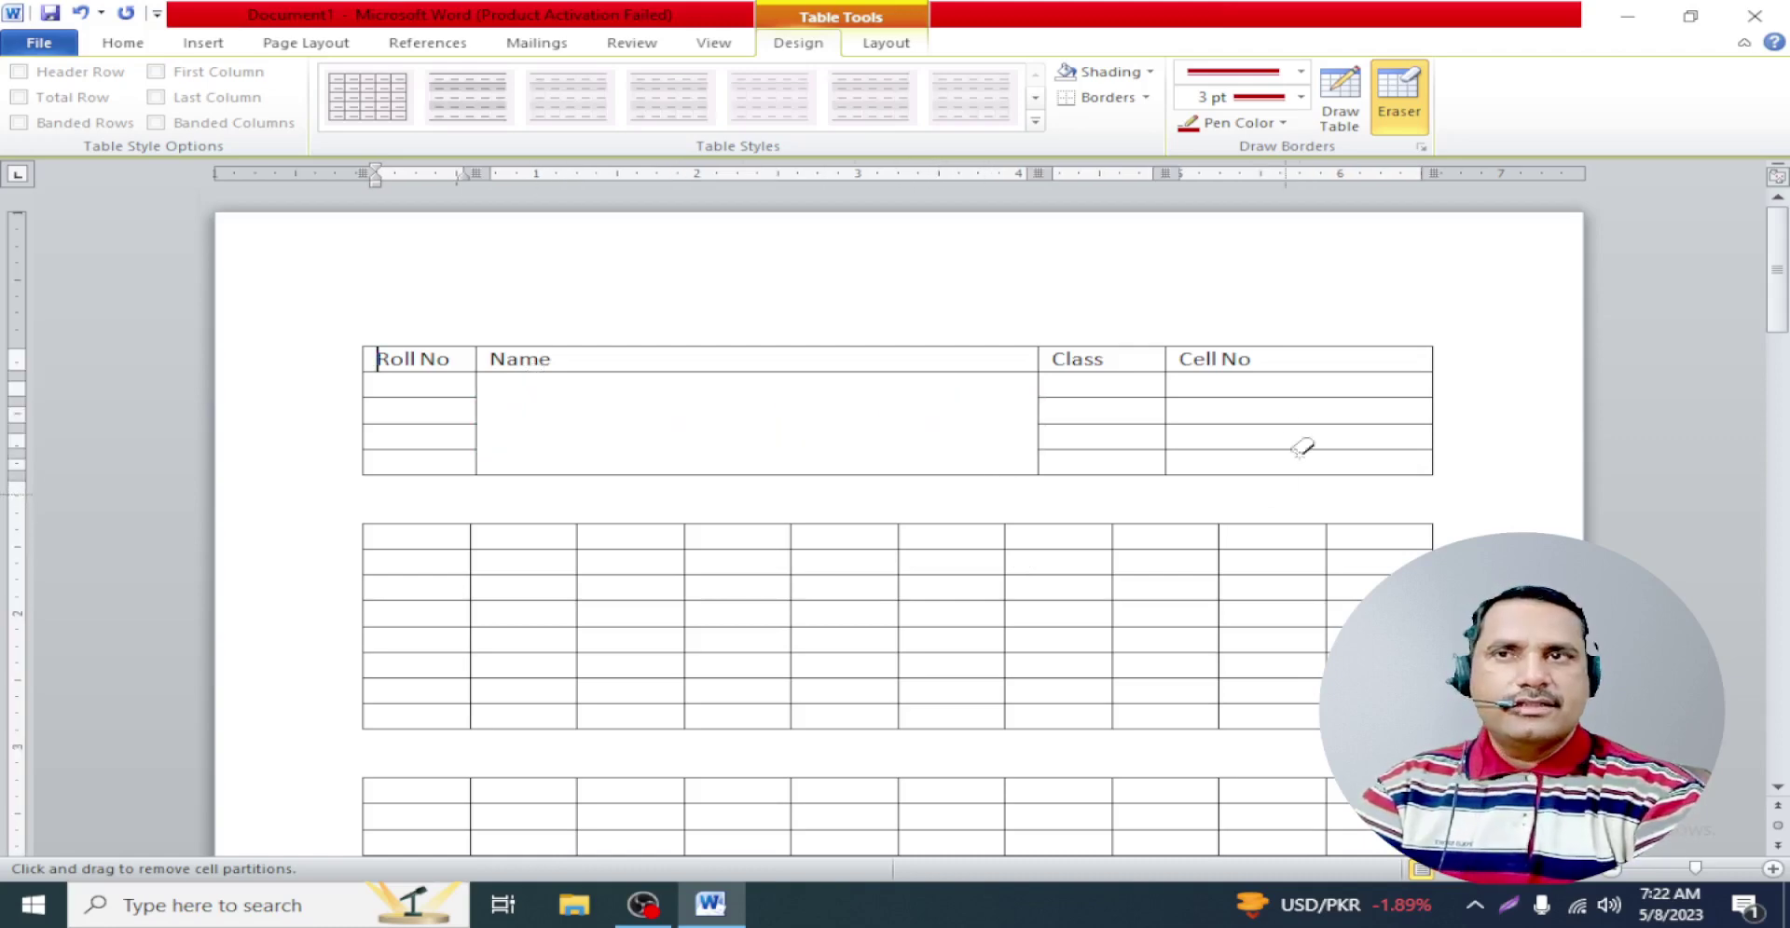
pyautogui.moveTo(1276, 419); pyautogui.dragTo(1273, 475)
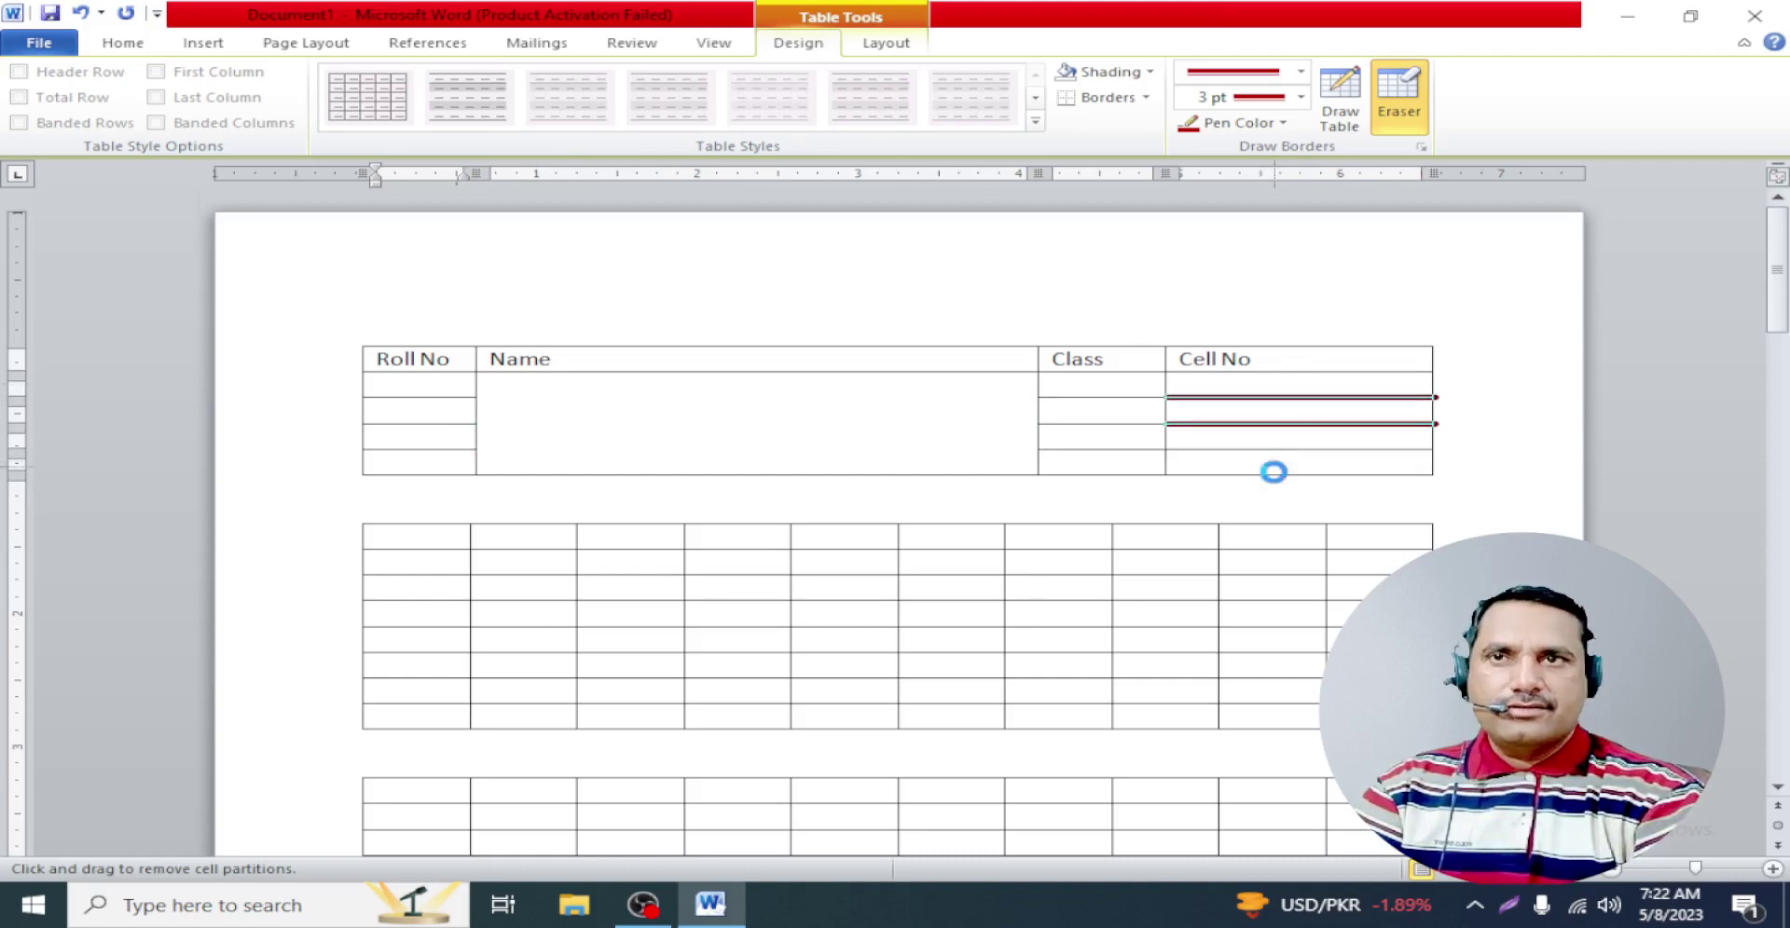
# Erase inner borders in the middle table's fourth column, right area and lower-left cells
pyautogui.scroll(-3, 1255, 492)
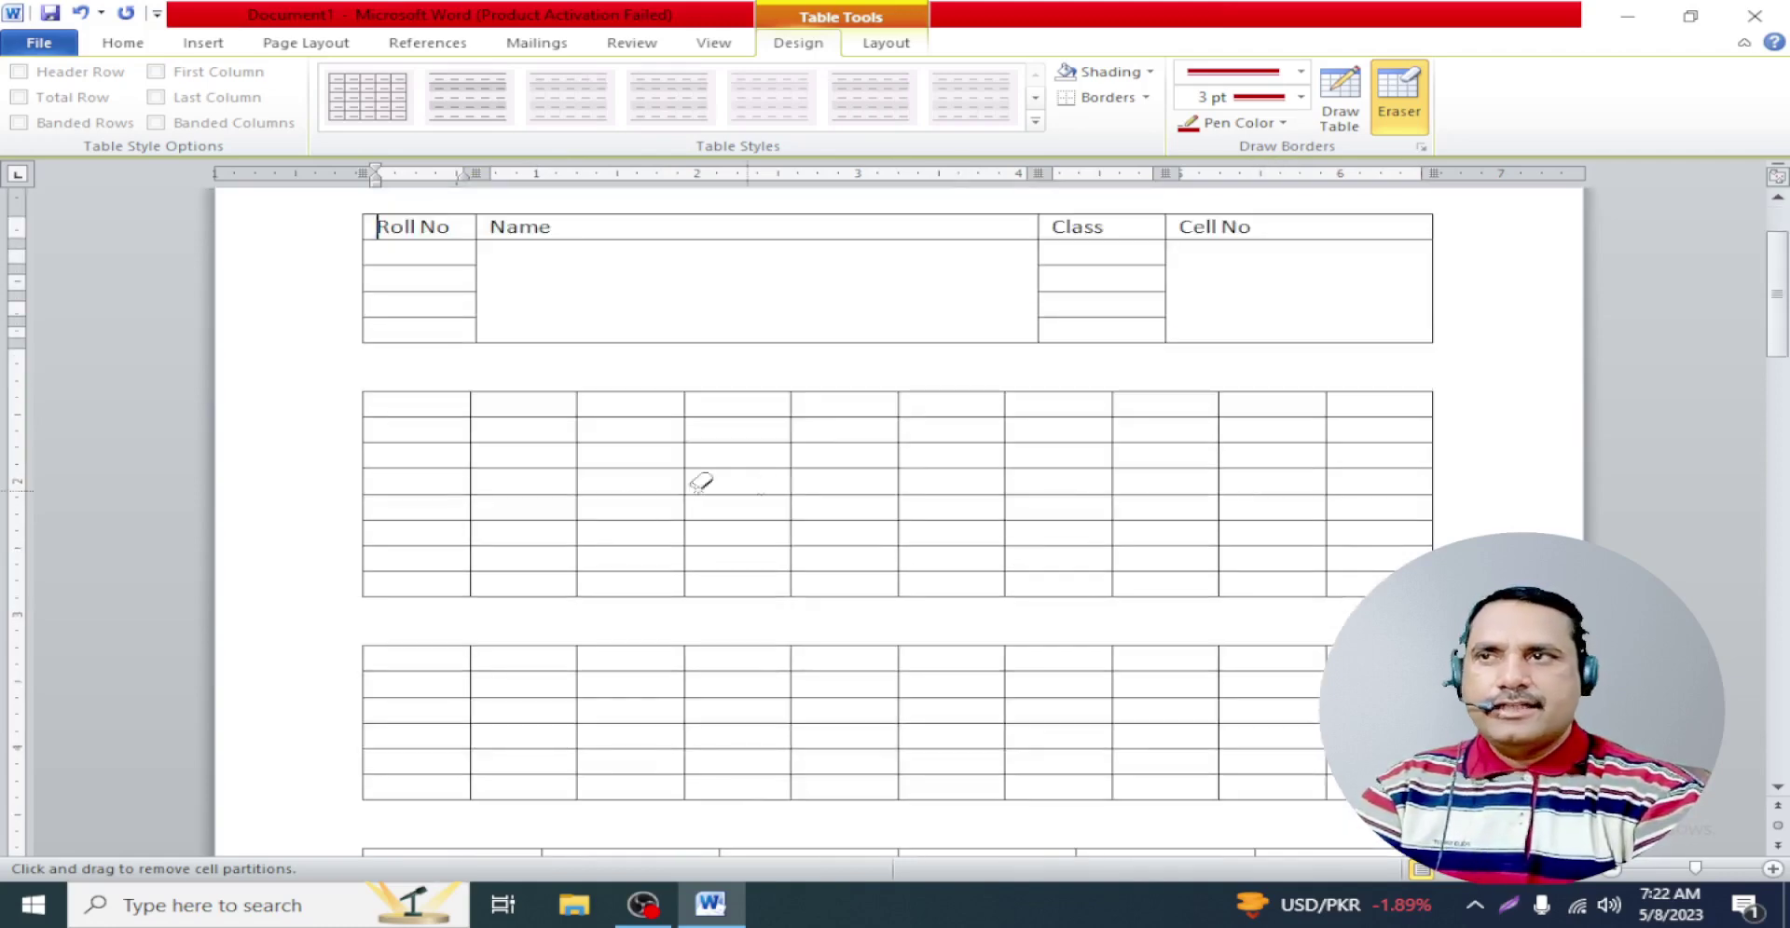
pyautogui.moveTo(508, 399); pyautogui.dragTo(1254, 400)
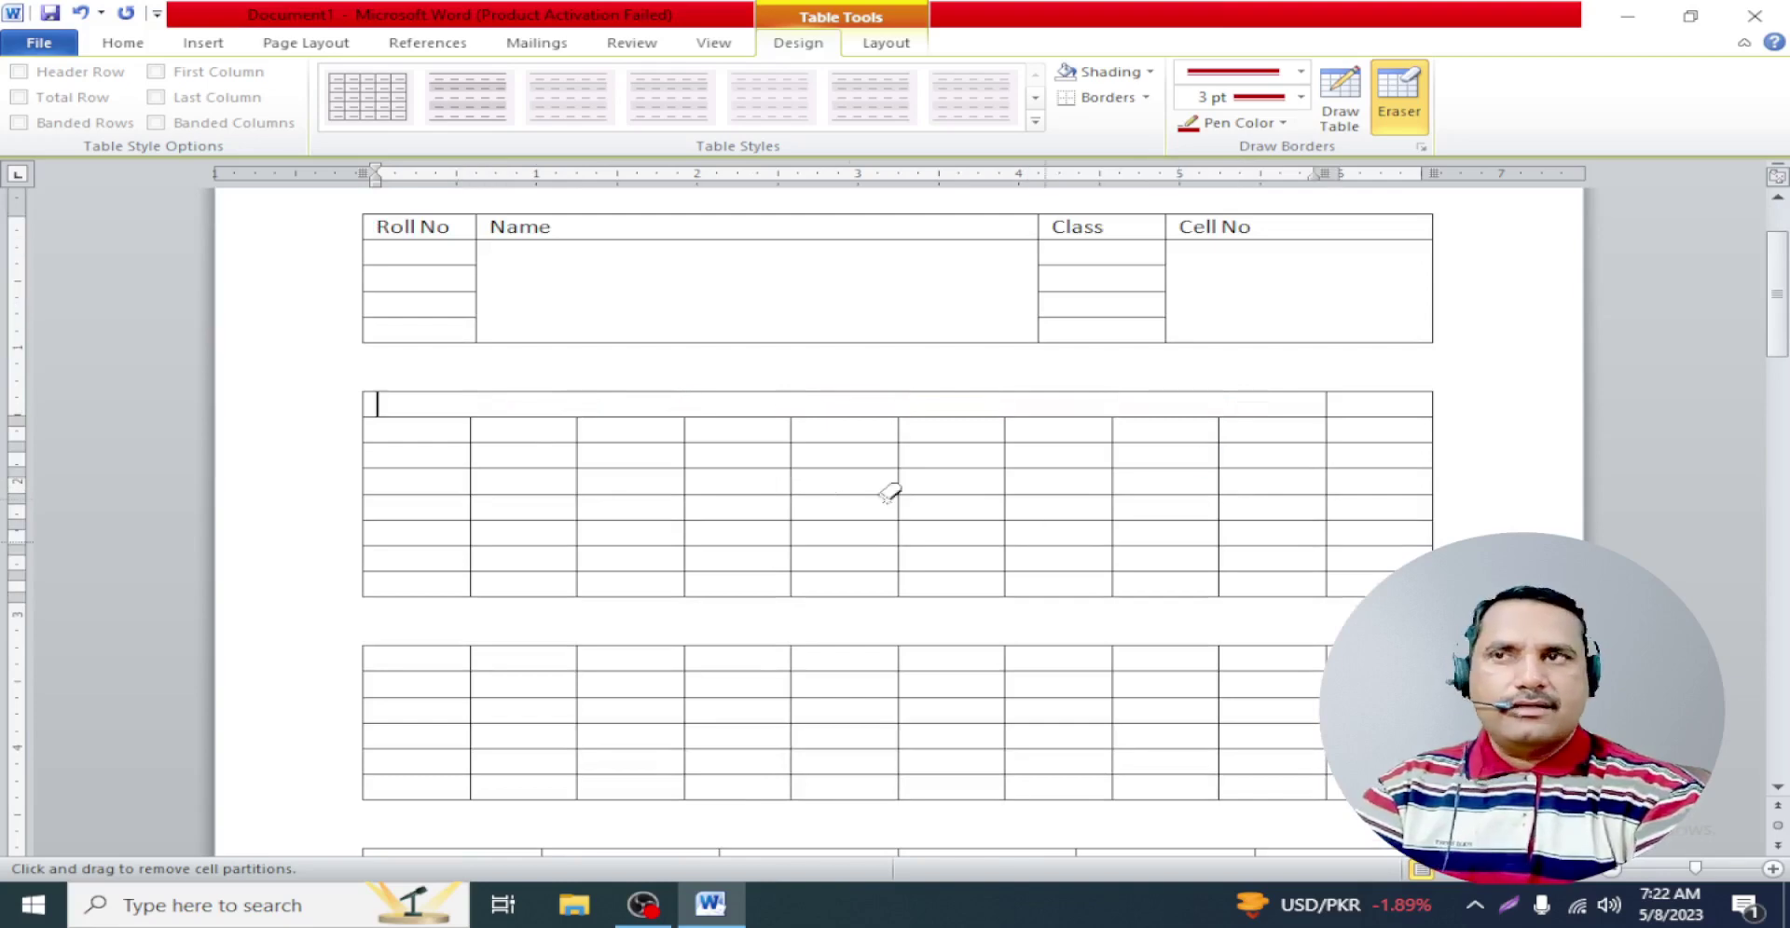
pyautogui.moveTo(724, 428); pyautogui.dragTo(725, 573)
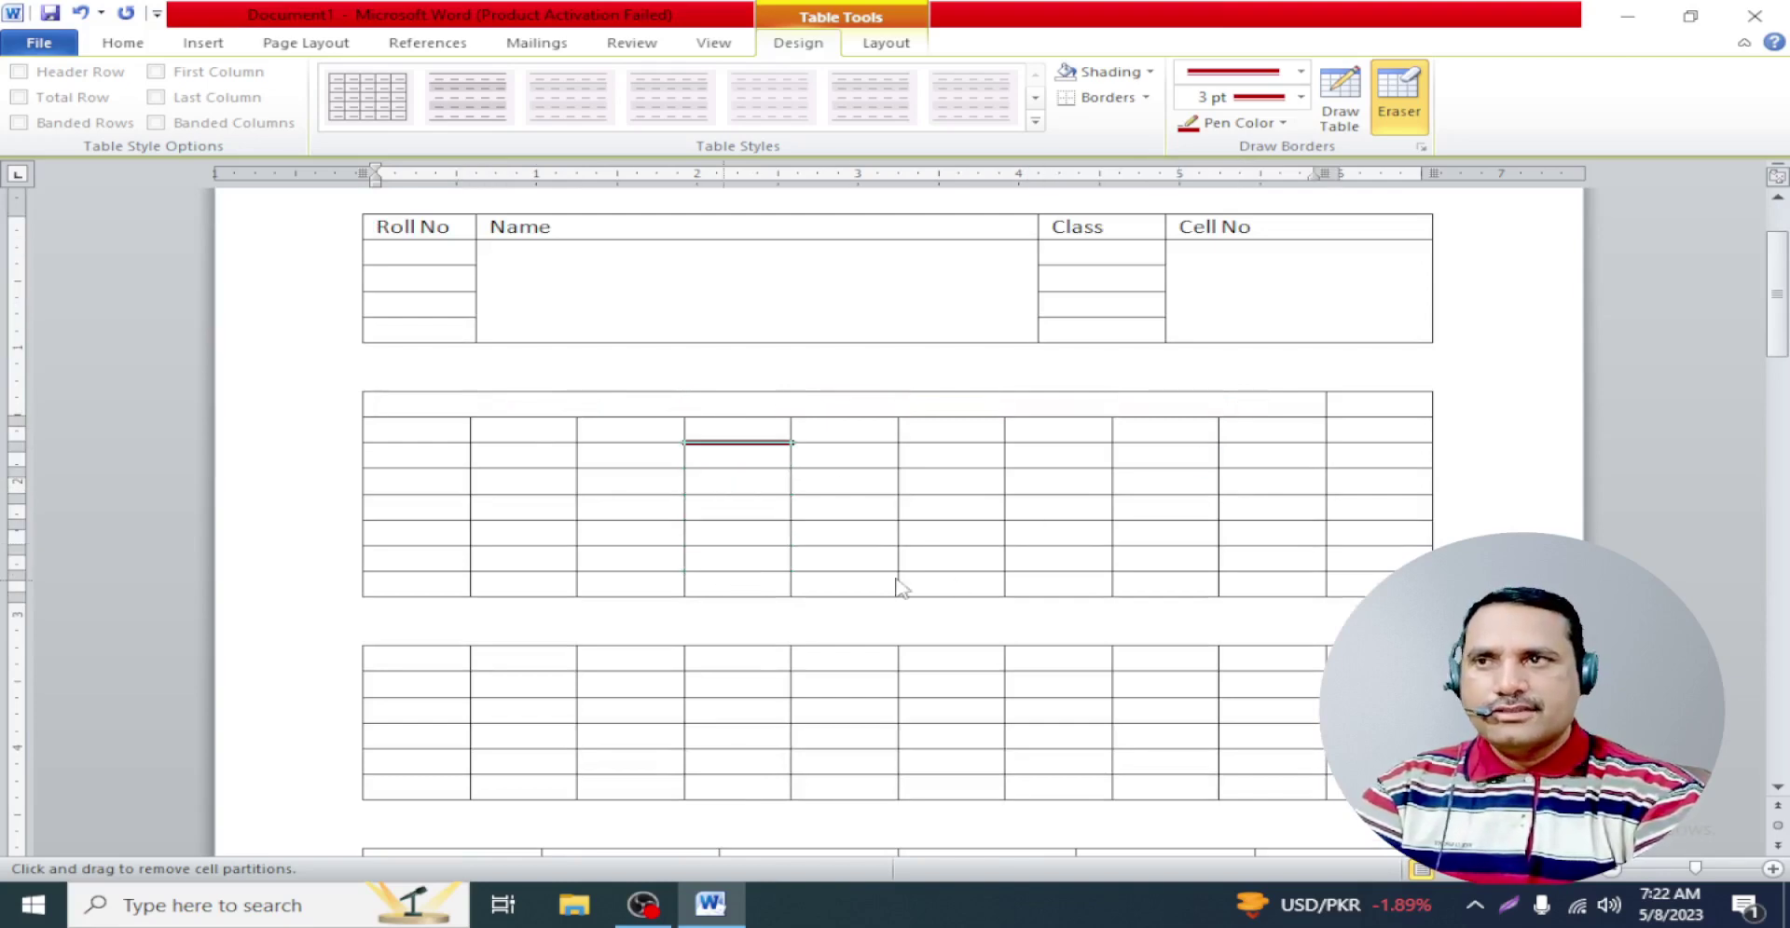
pyautogui.moveTo(1259, 557); pyautogui.dragTo(965, 431)
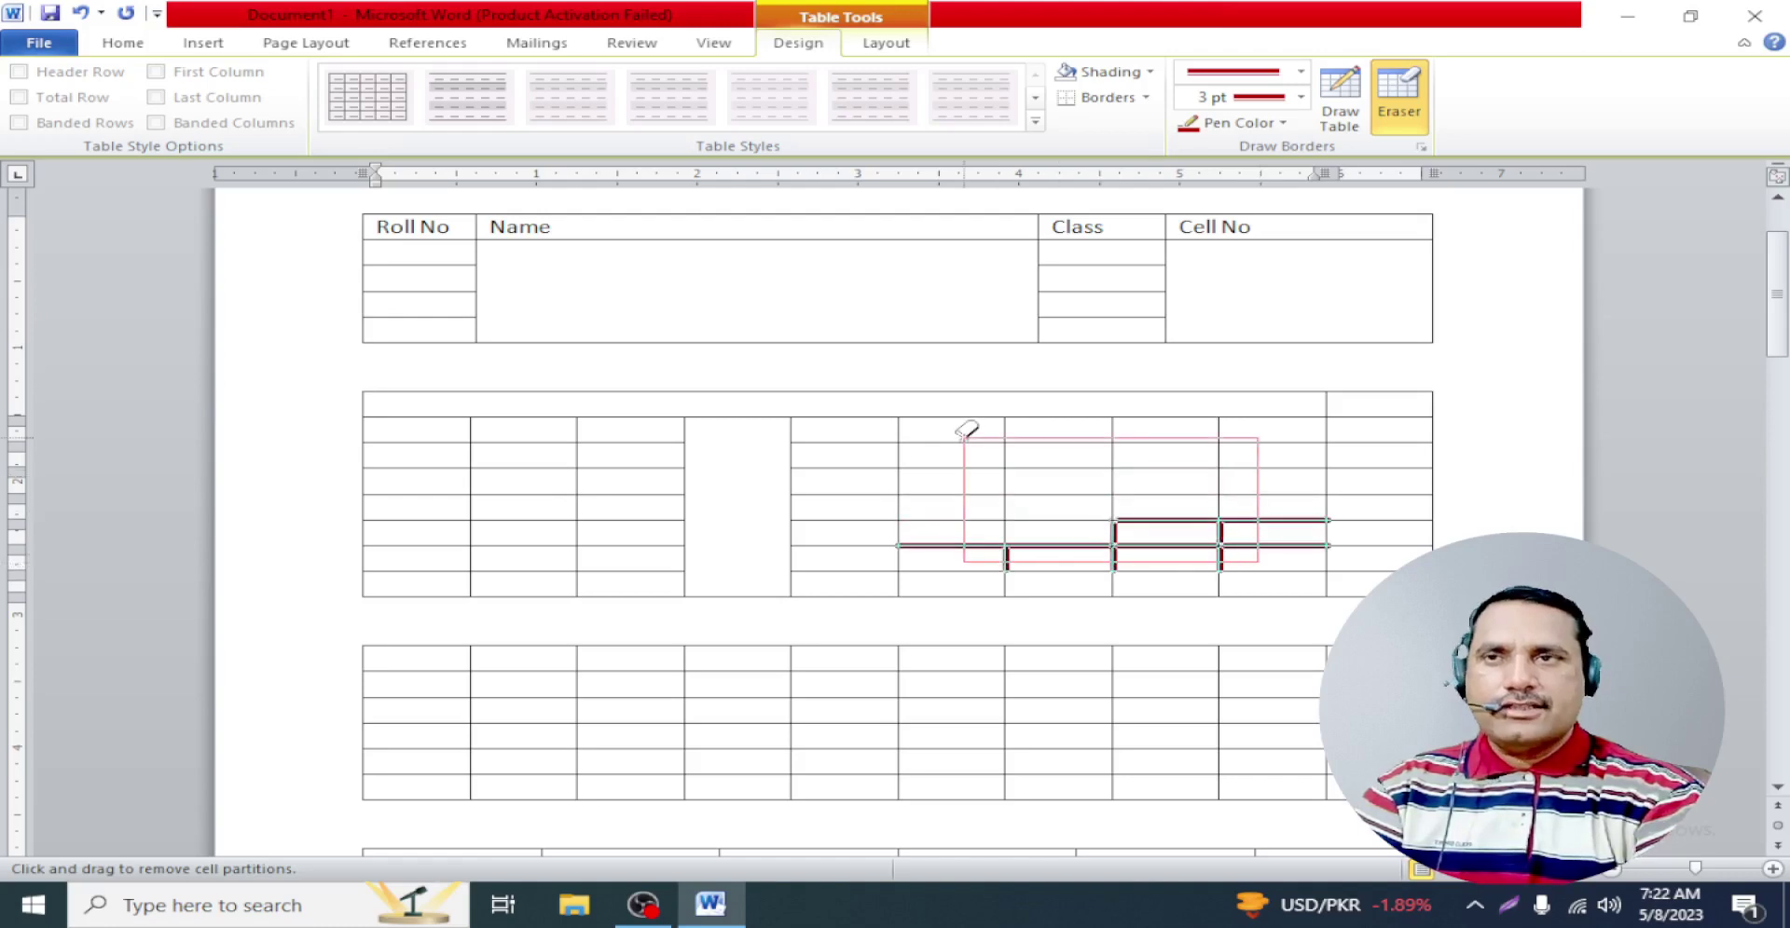
pyautogui.moveTo(966, 430); pyautogui.dragTo(966, 431)
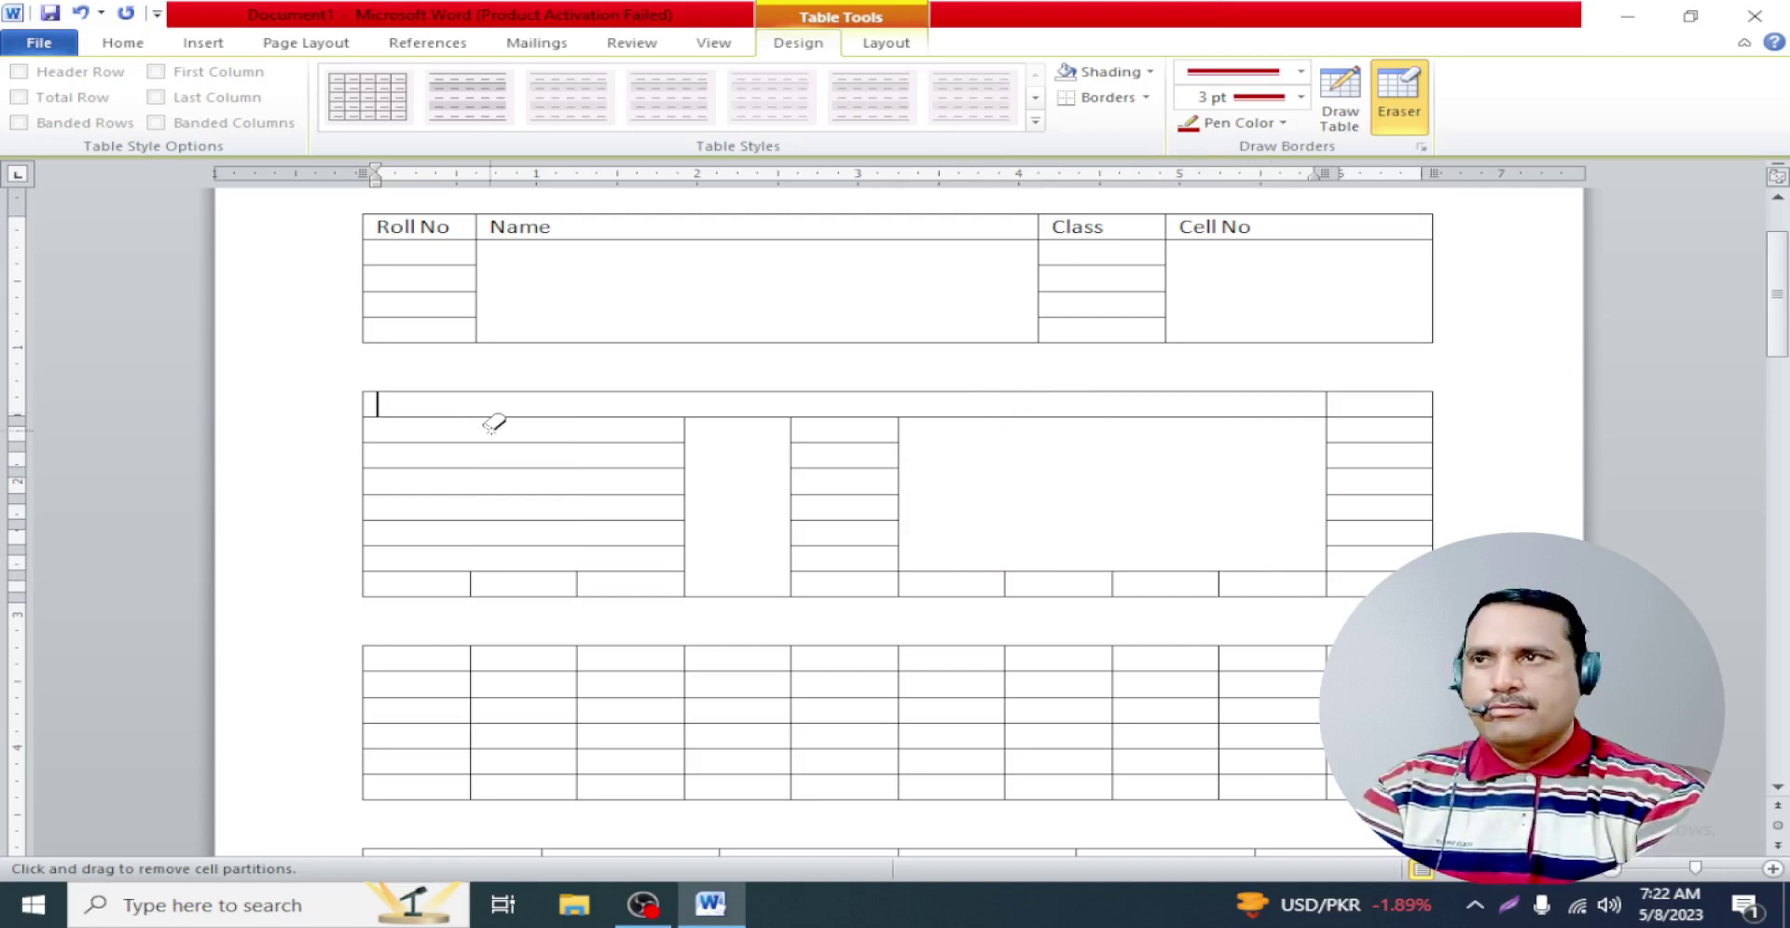
pyautogui.moveTo(491, 420); pyautogui.dragTo(528, 587)
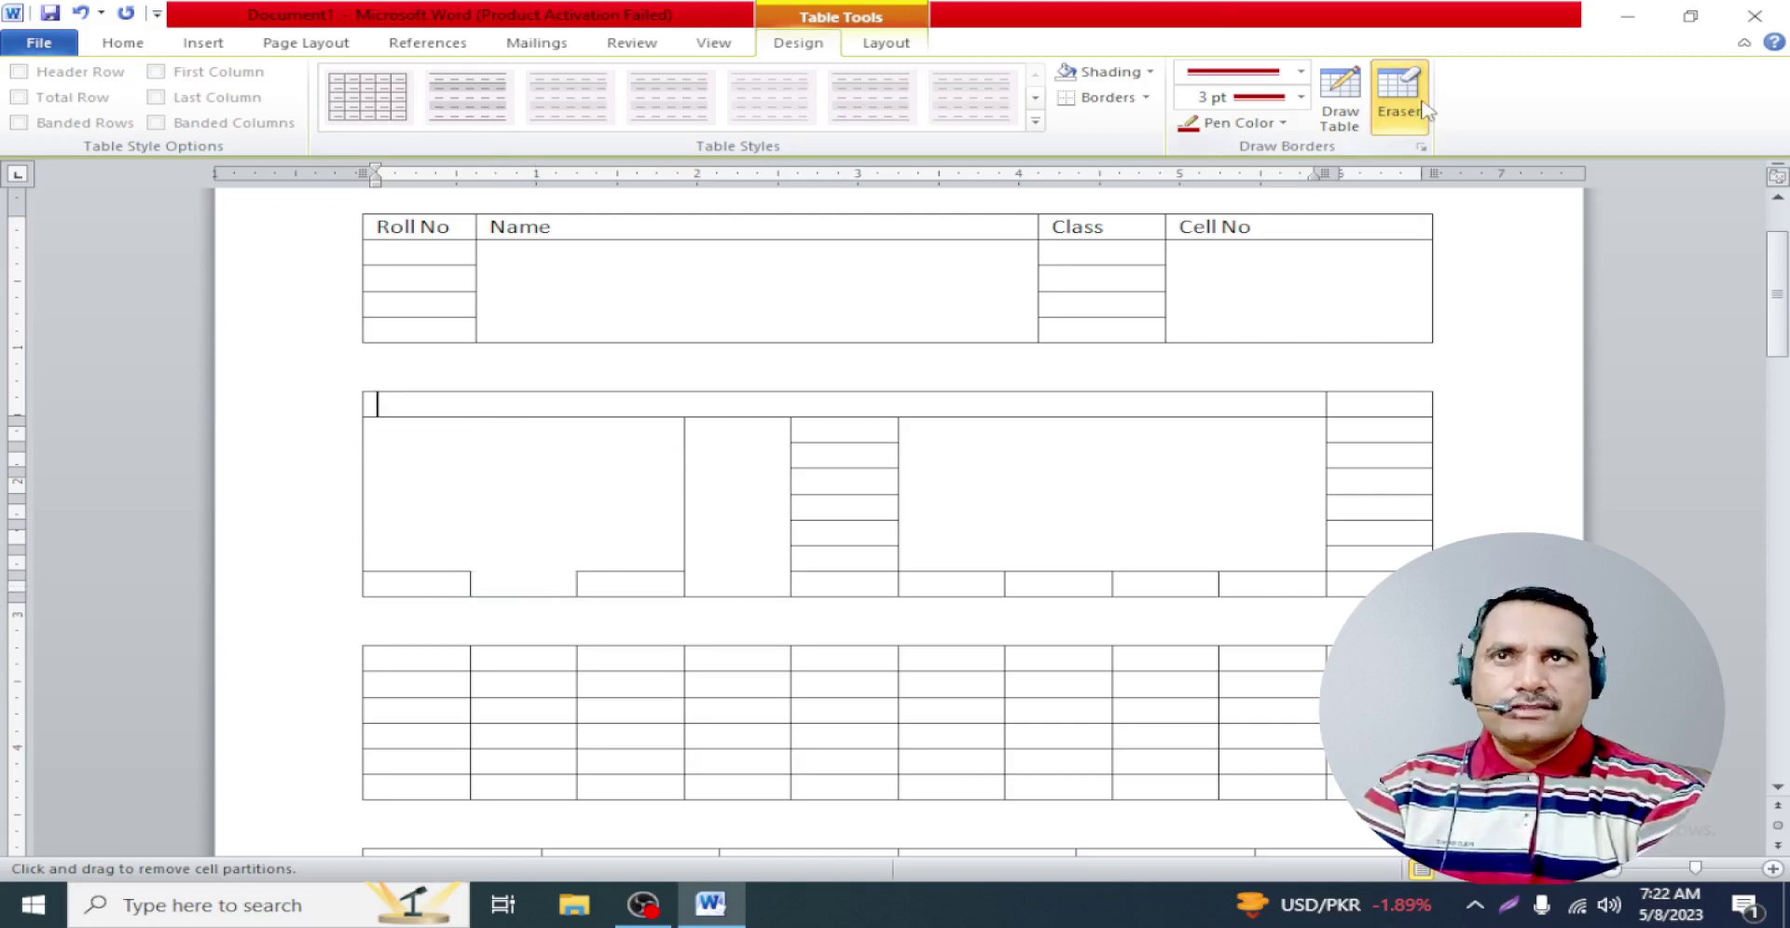
pyautogui.click(1339, 102)
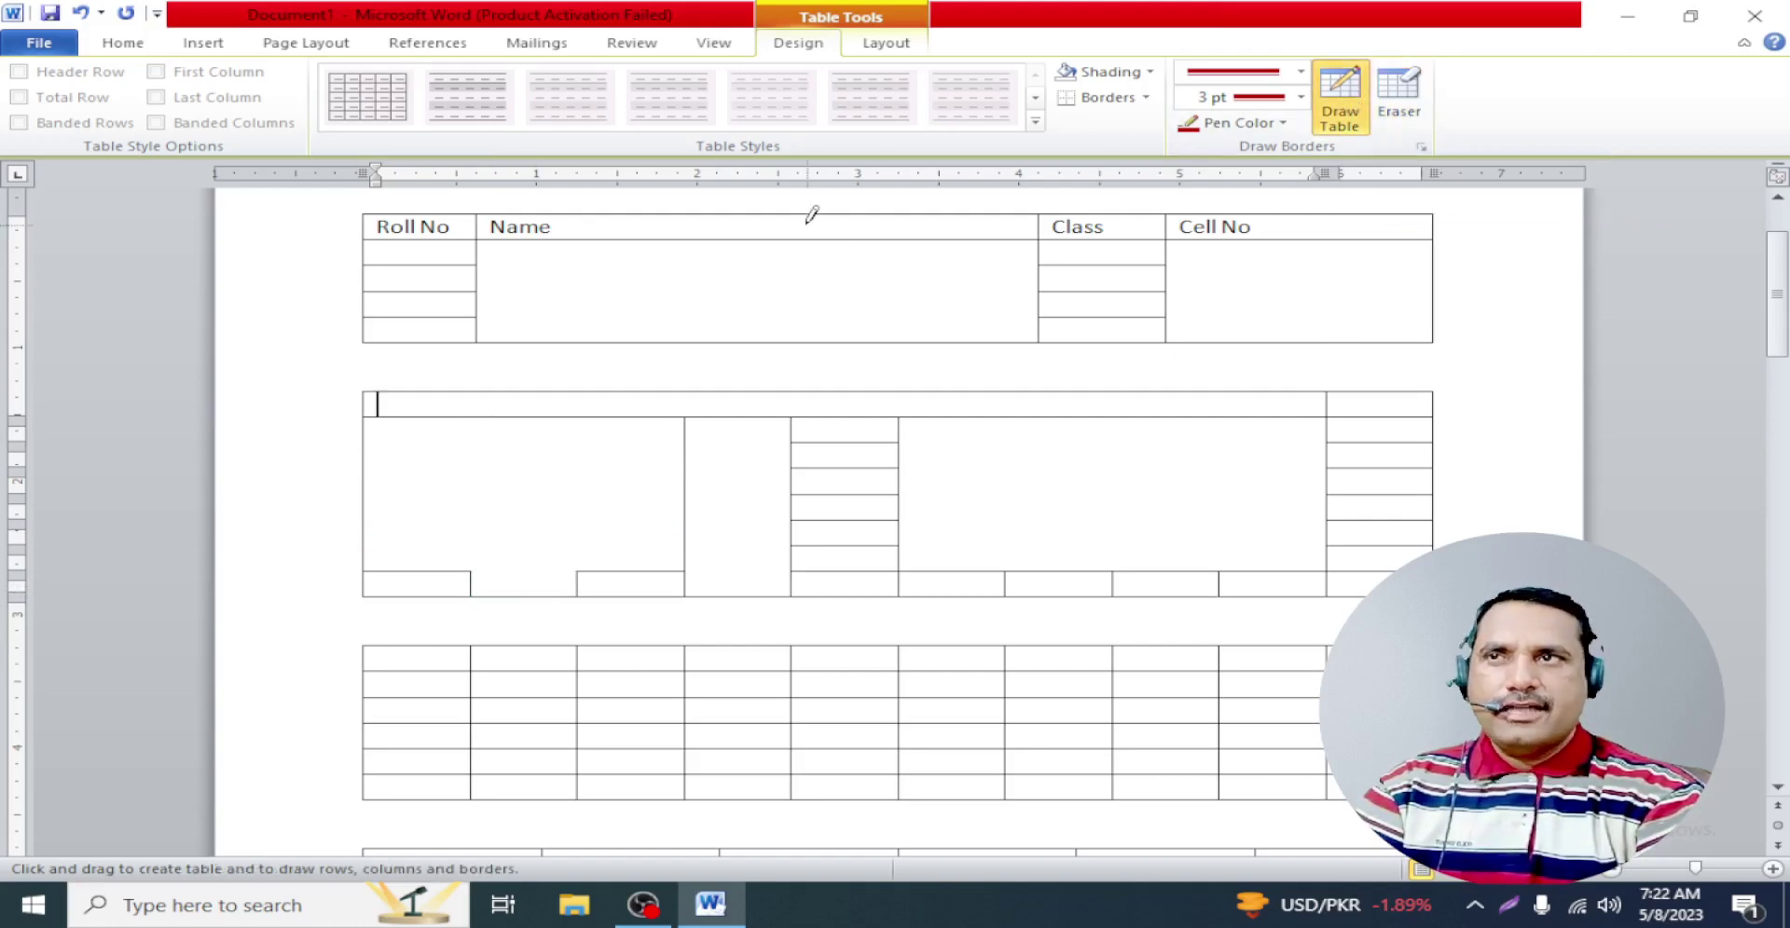
# Draw red vertical borders in the Name column, erasing the lower part of the first
pyautogui.moveTo(810, 324); pyautogui.dragTo(810, 328)
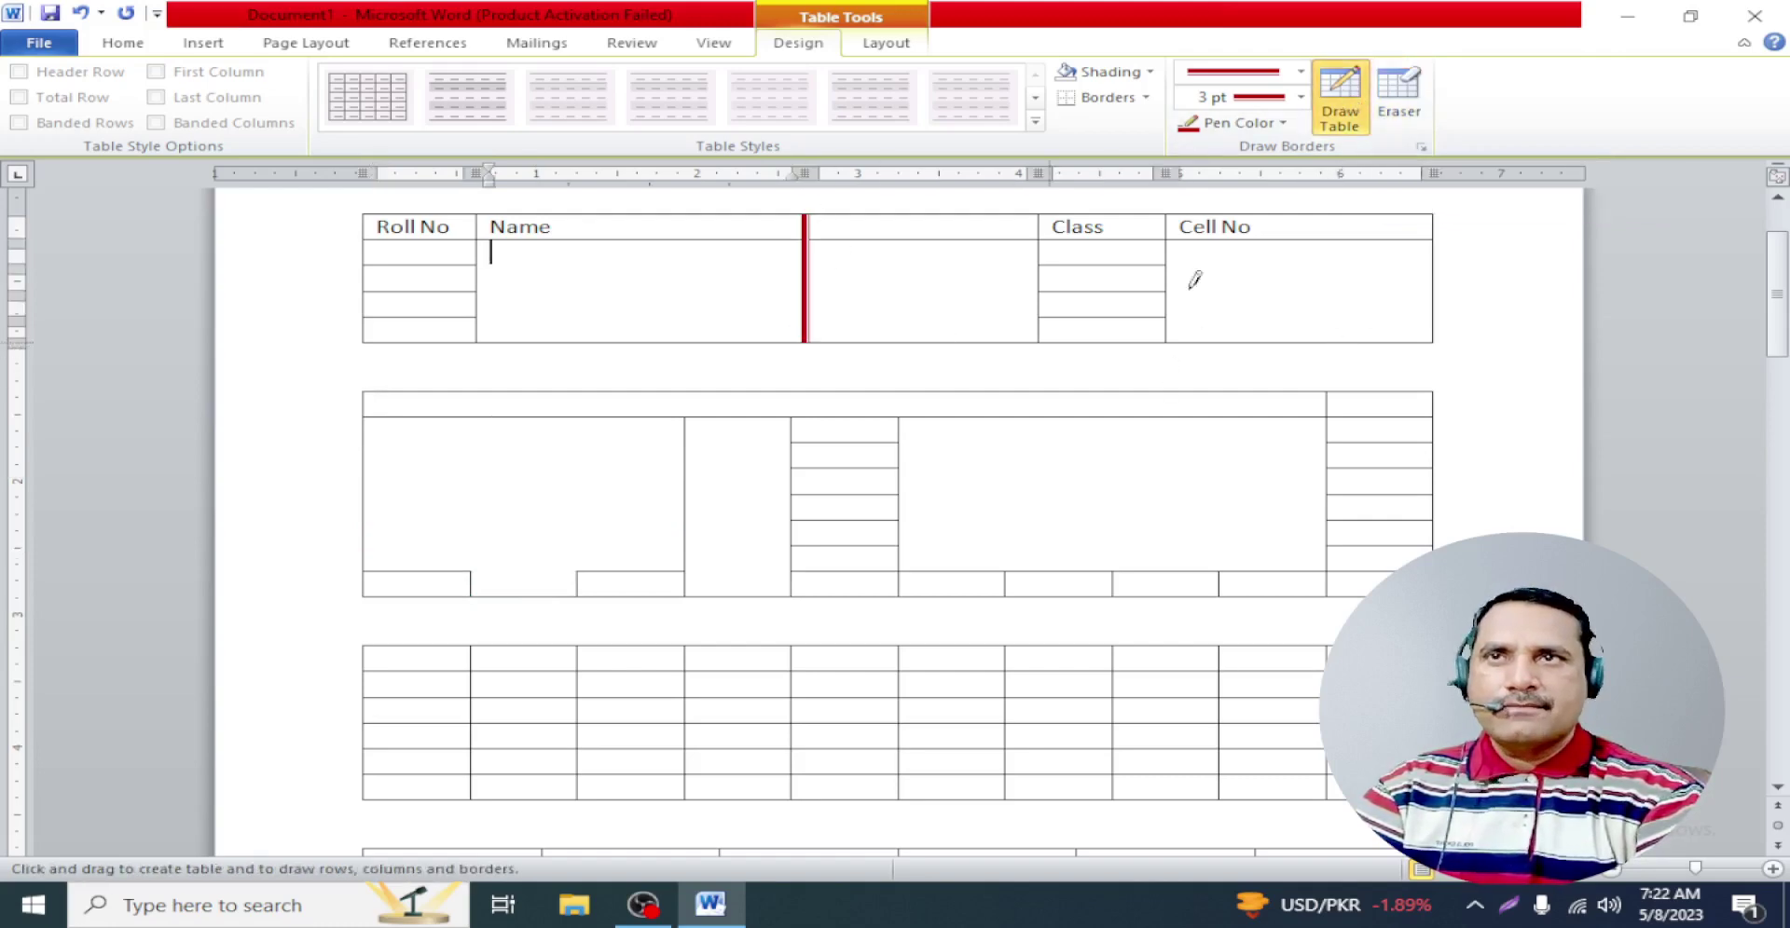
pyautogui.click(1400, 107)
pyautogui.moveTo(870, 271); pyautogui.dragTo(745, 279)
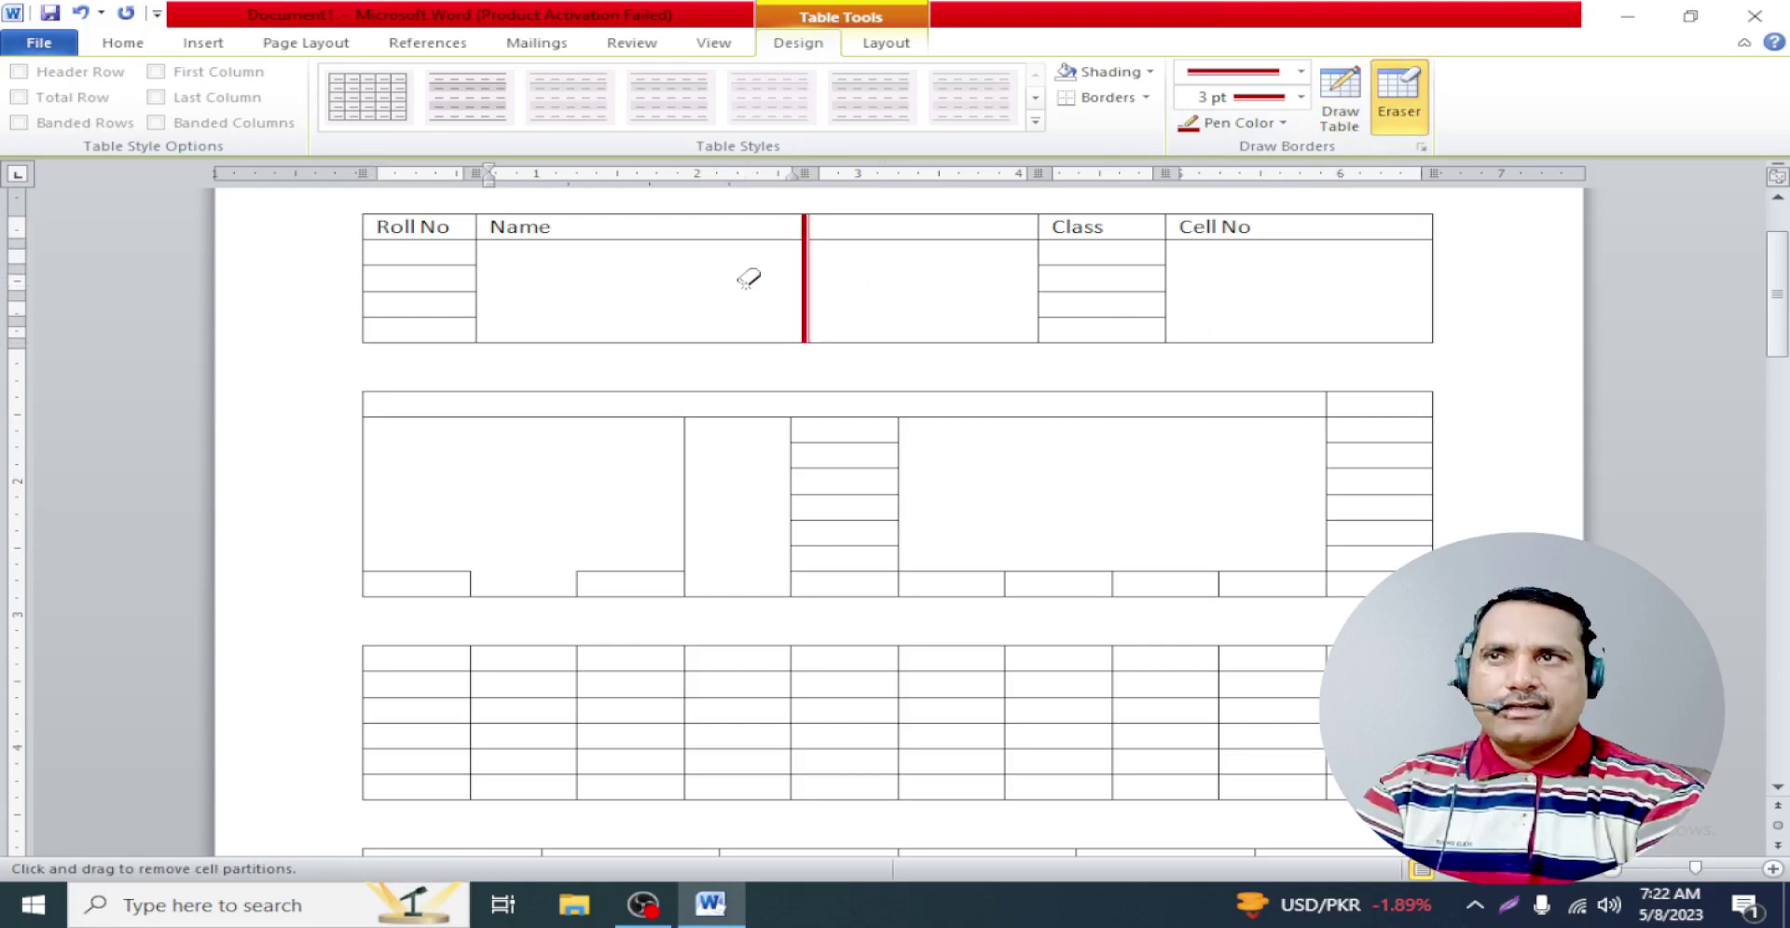
pyautogui.click(1340, 98)
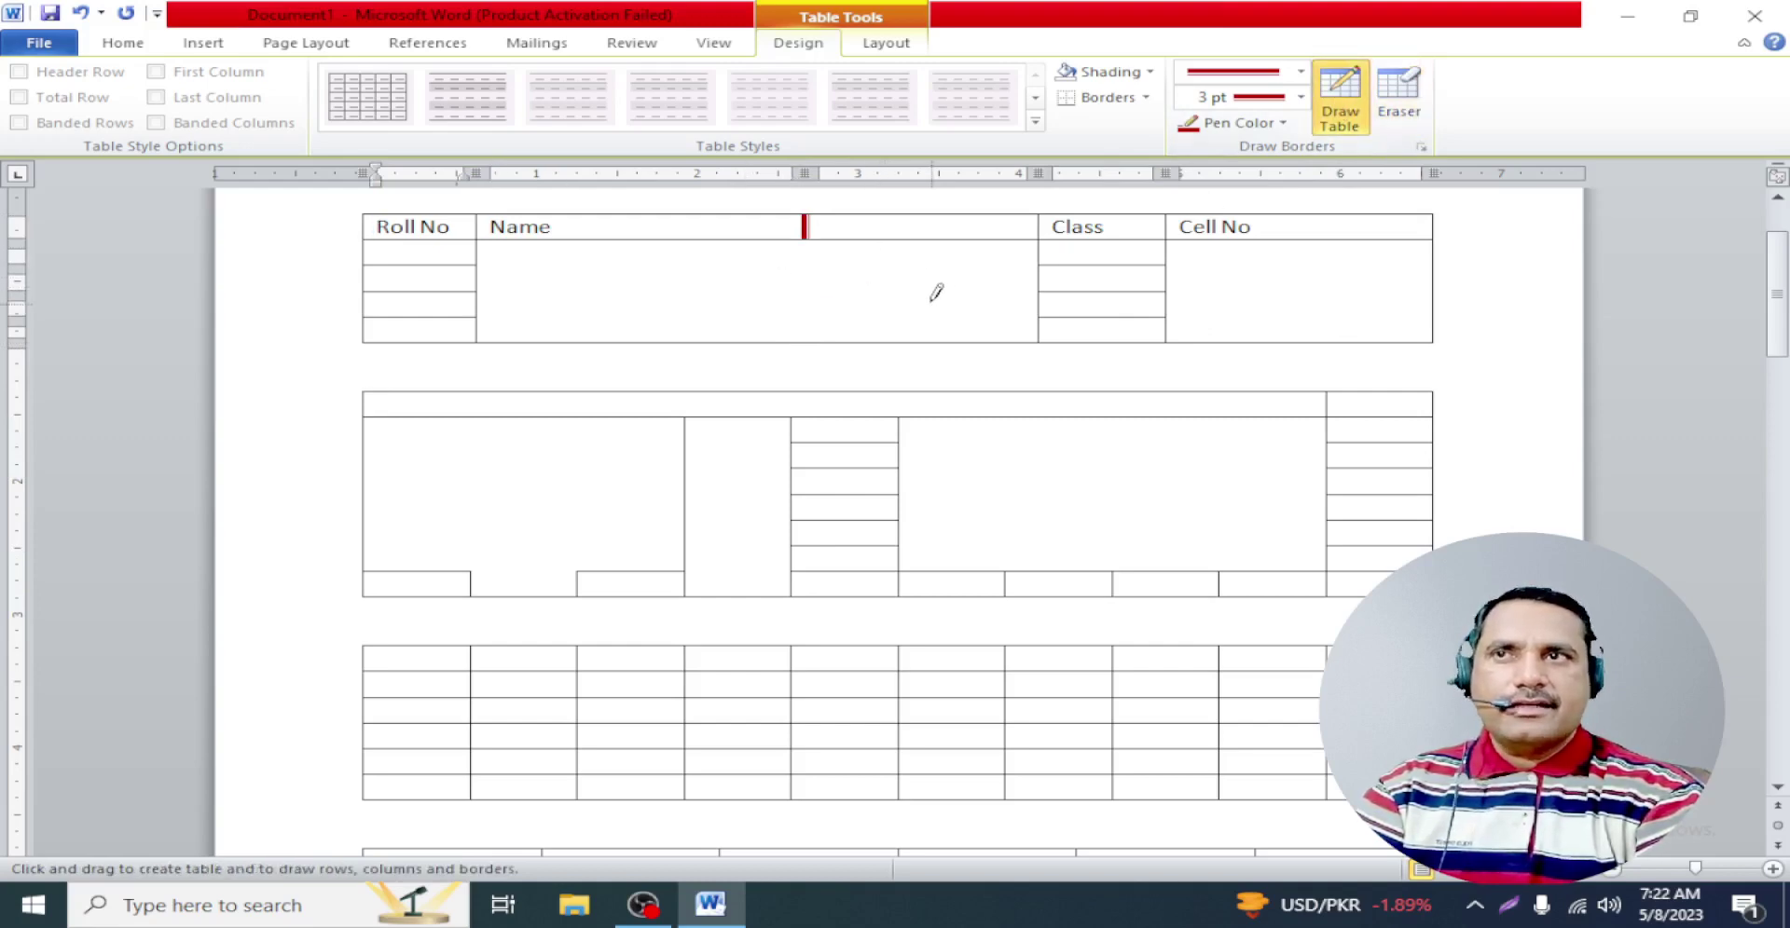
pyautogui.moveTo(891, 213); pyautogui.dragTo(885, 328)
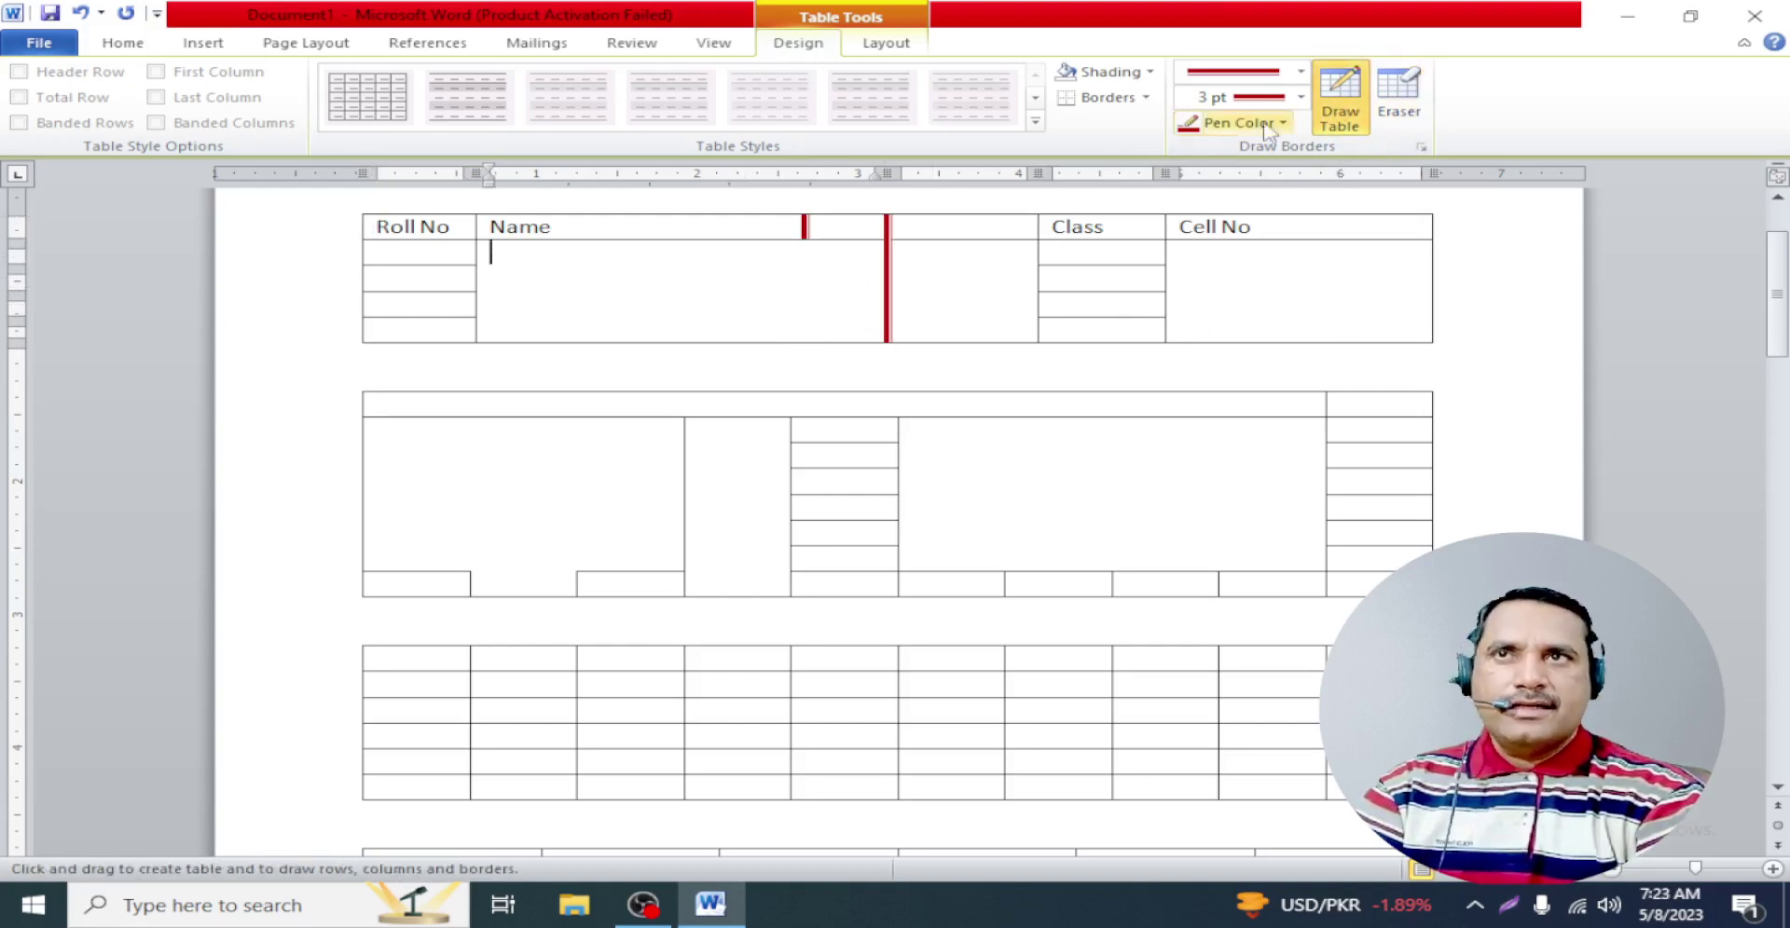
# Add a dashed vertical border and a 3 pt dash-dot horizontal line across the Name cells
pyautogui.click(1300, 72)
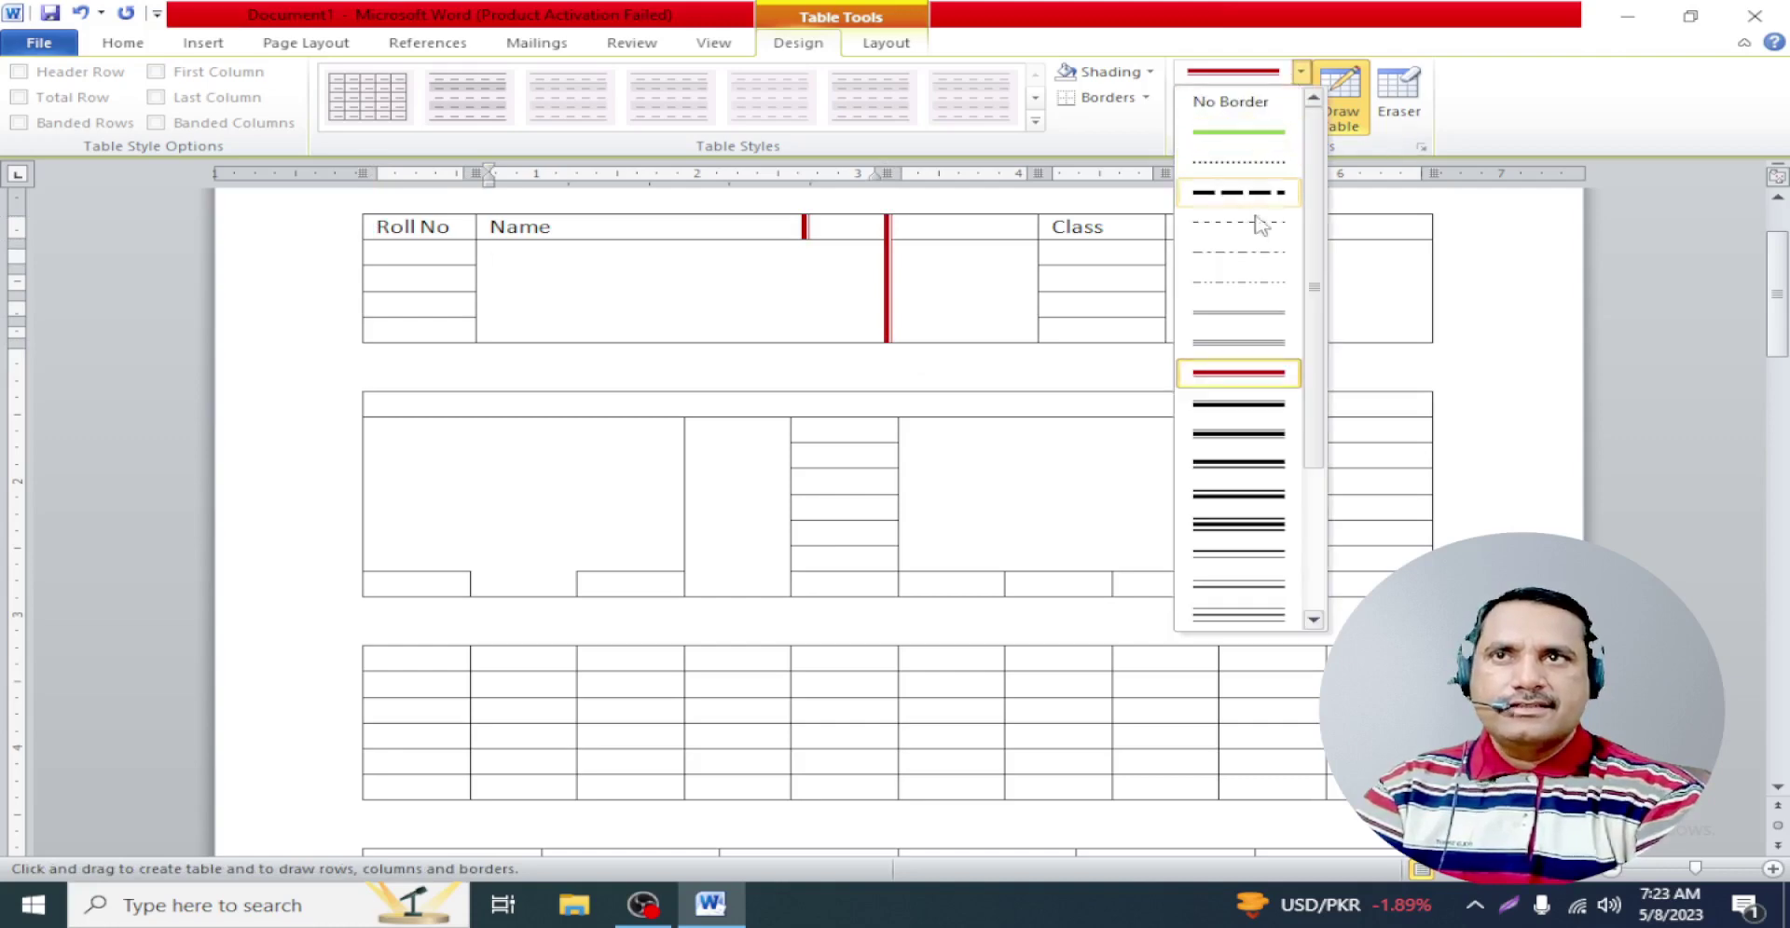
pyautogui.click(1249, 250)
pyautogui.moveTo(650, 218); pyautogui.dragTo(709, 337)
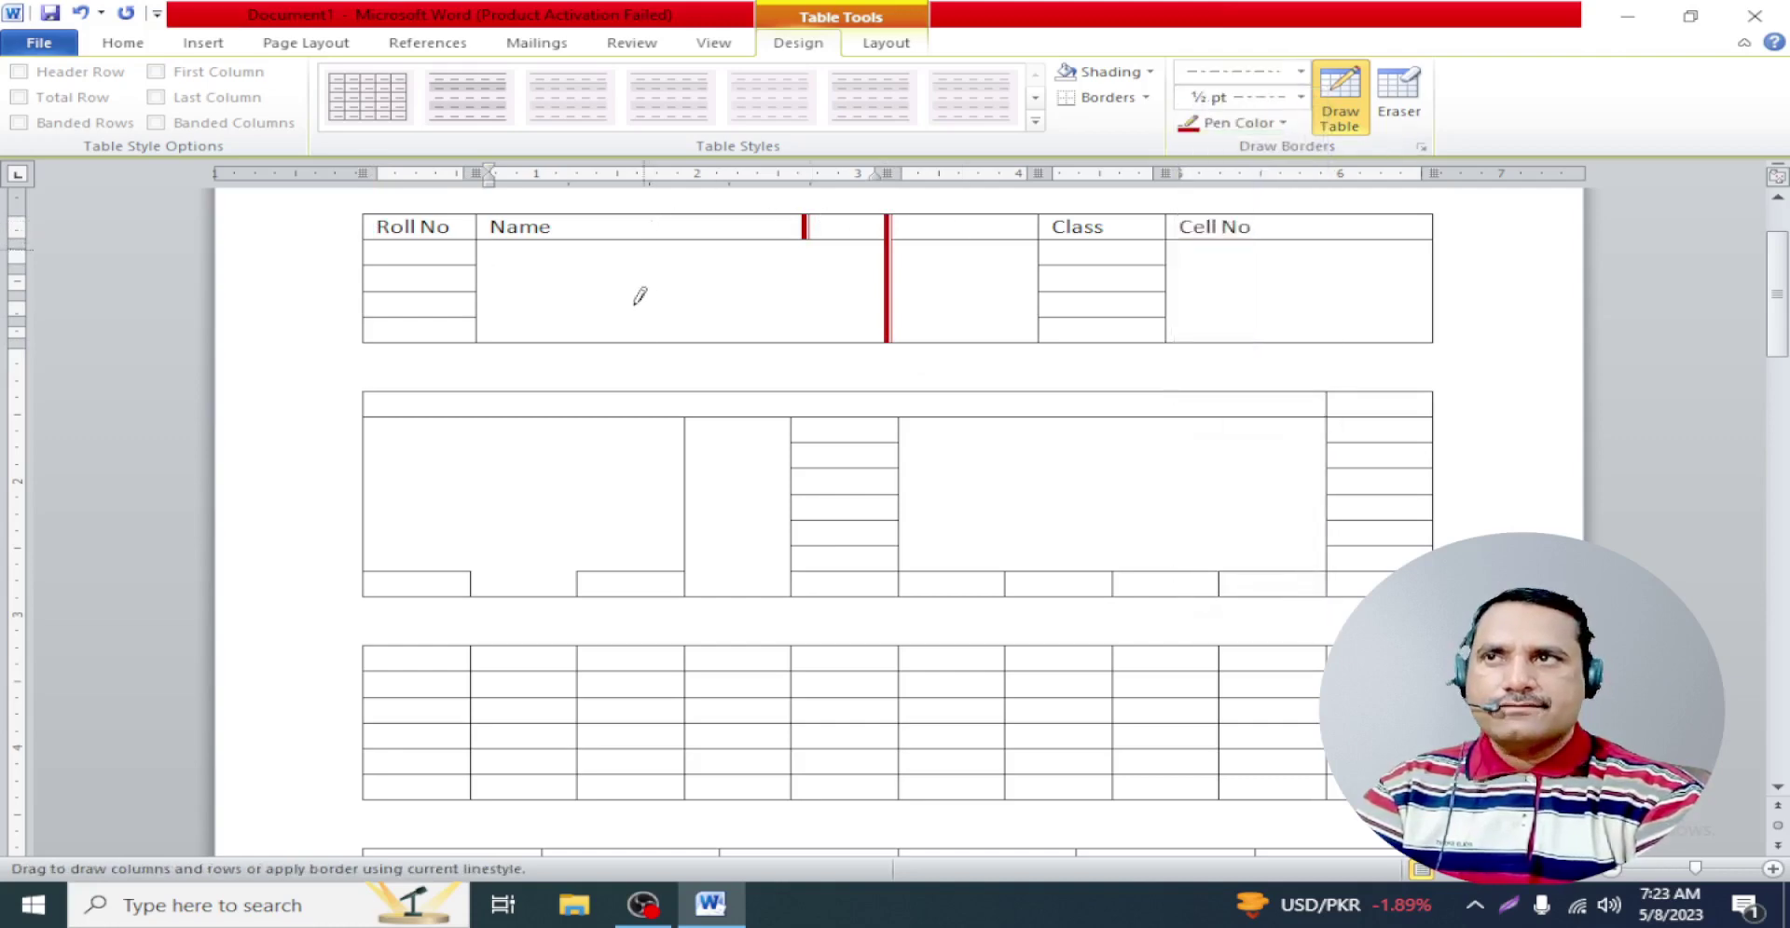
pyautogui.click(1300, 96)
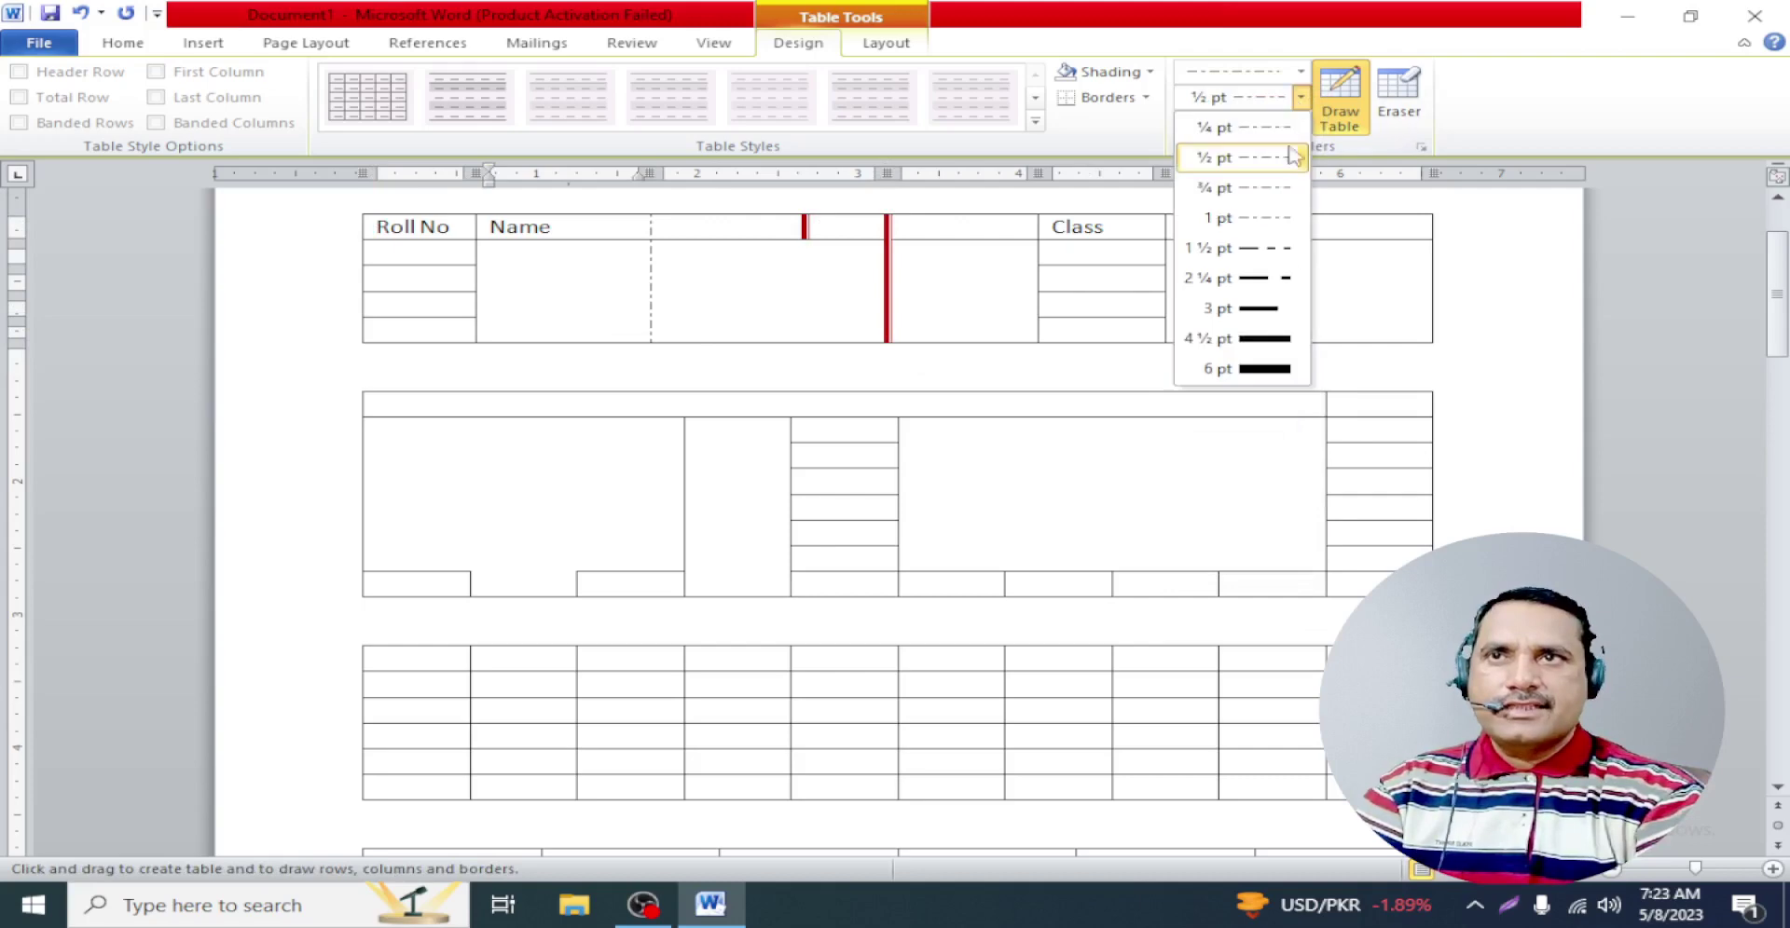
pyautogui.click(1242, 307)
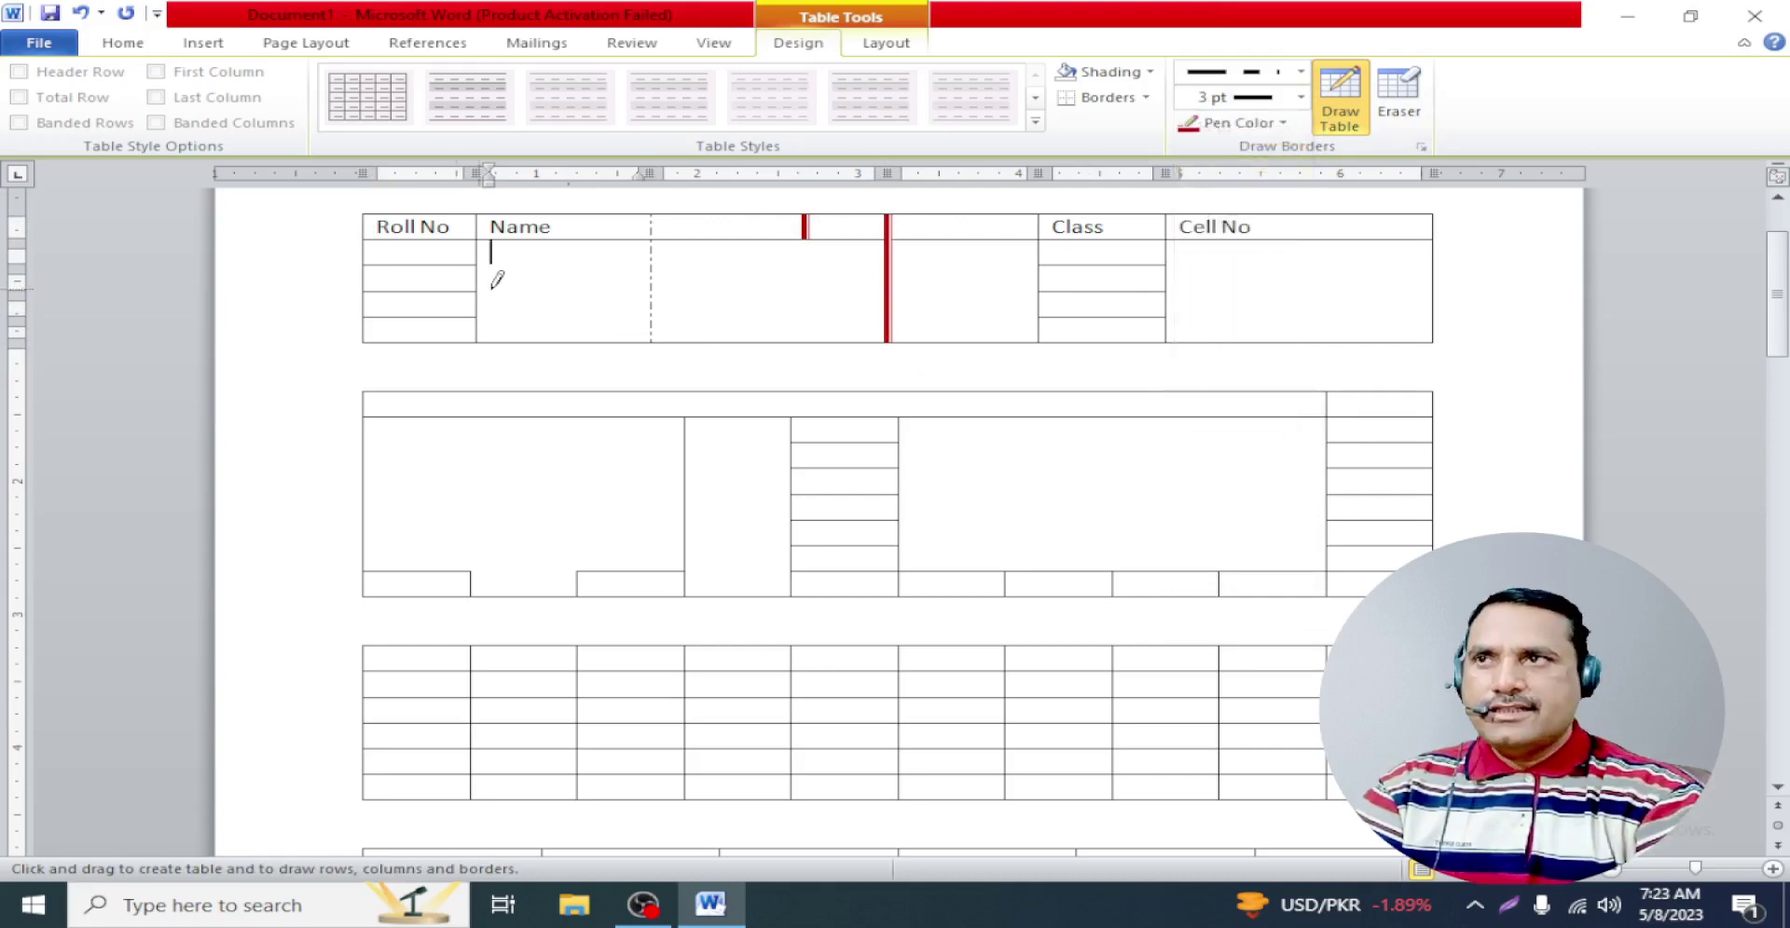
pyautogui.moveTo(881, 293); pyautogui.dragTo(481, 293)
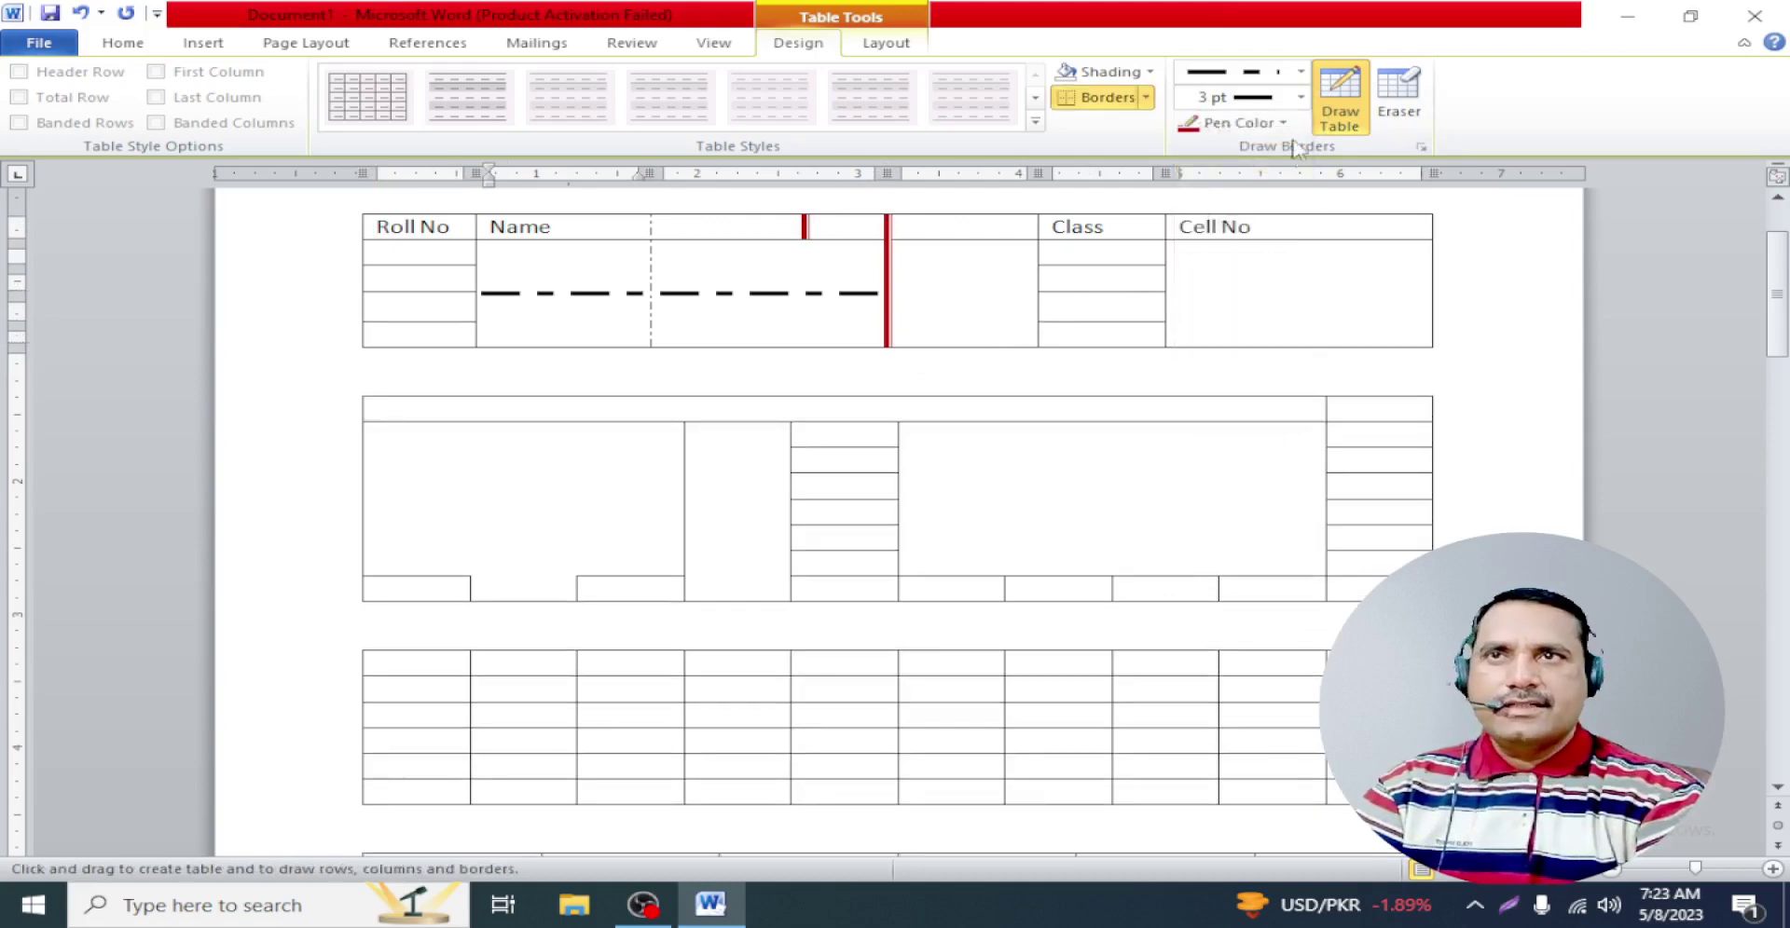
pyautogui.click(1284, 123)
pyautogui.click(1187, 320)
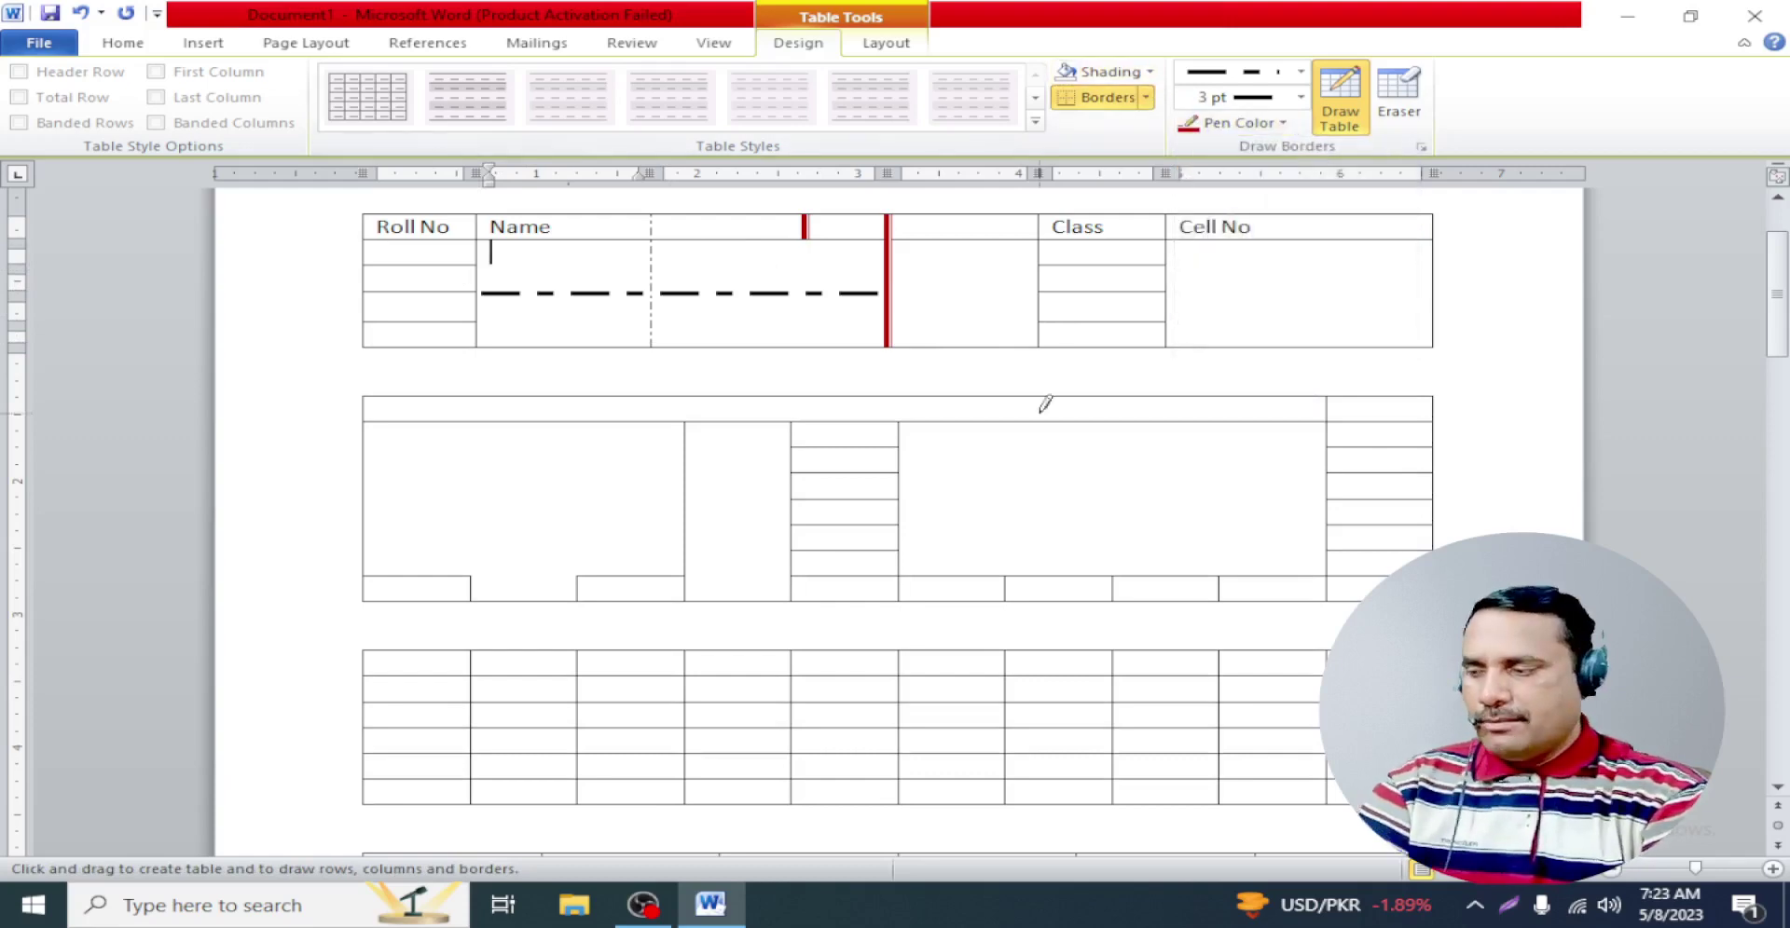
# Delete all document content and insert an empty 5x5 table
pyautogui.hotkey('ctrl', 'a')
pyautogui.press('Delete')
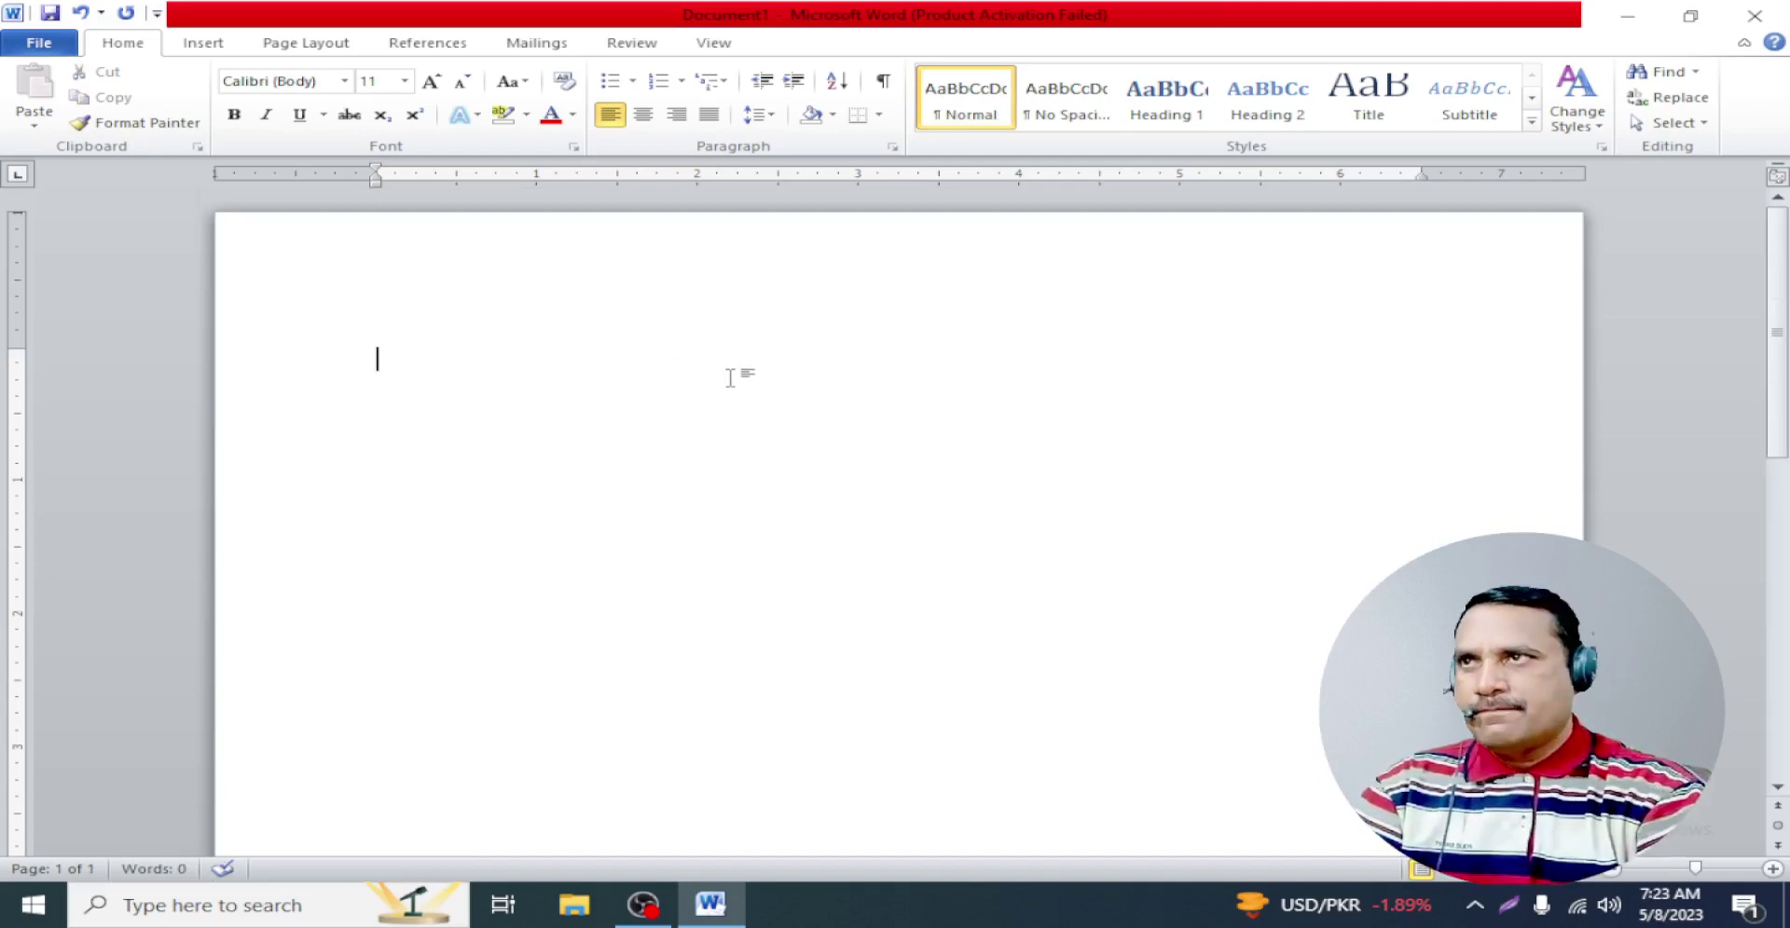
pyautogui.click(202, 43)
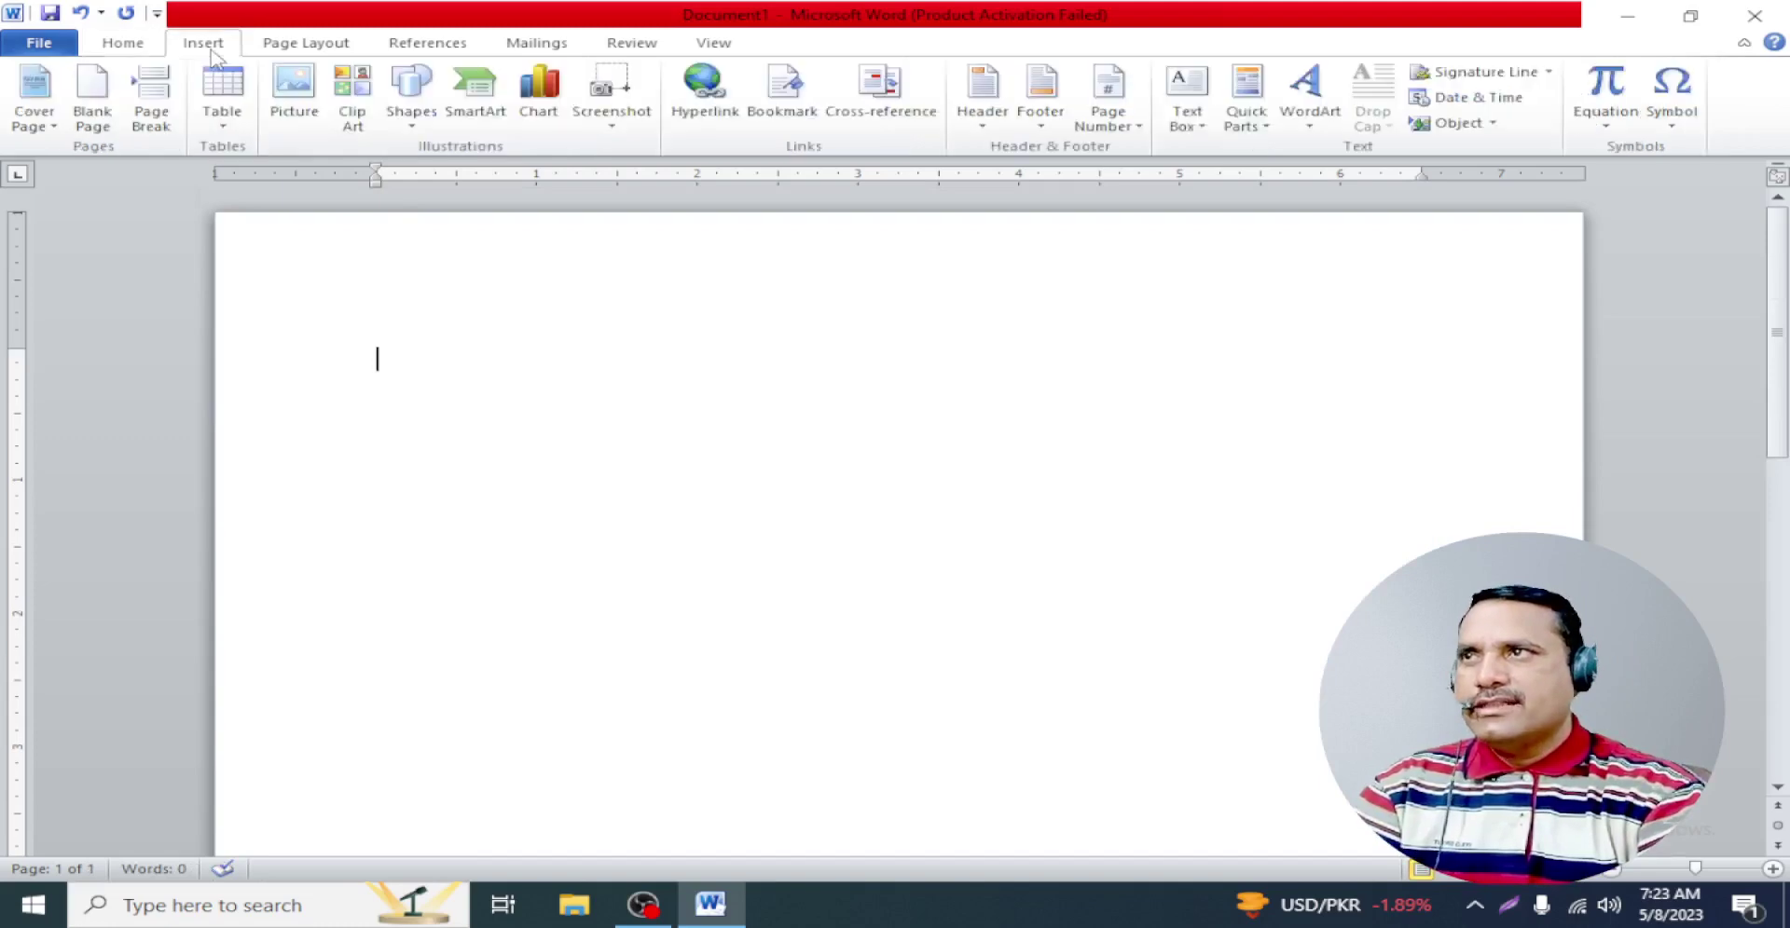
pyautogui.click(222, 98)
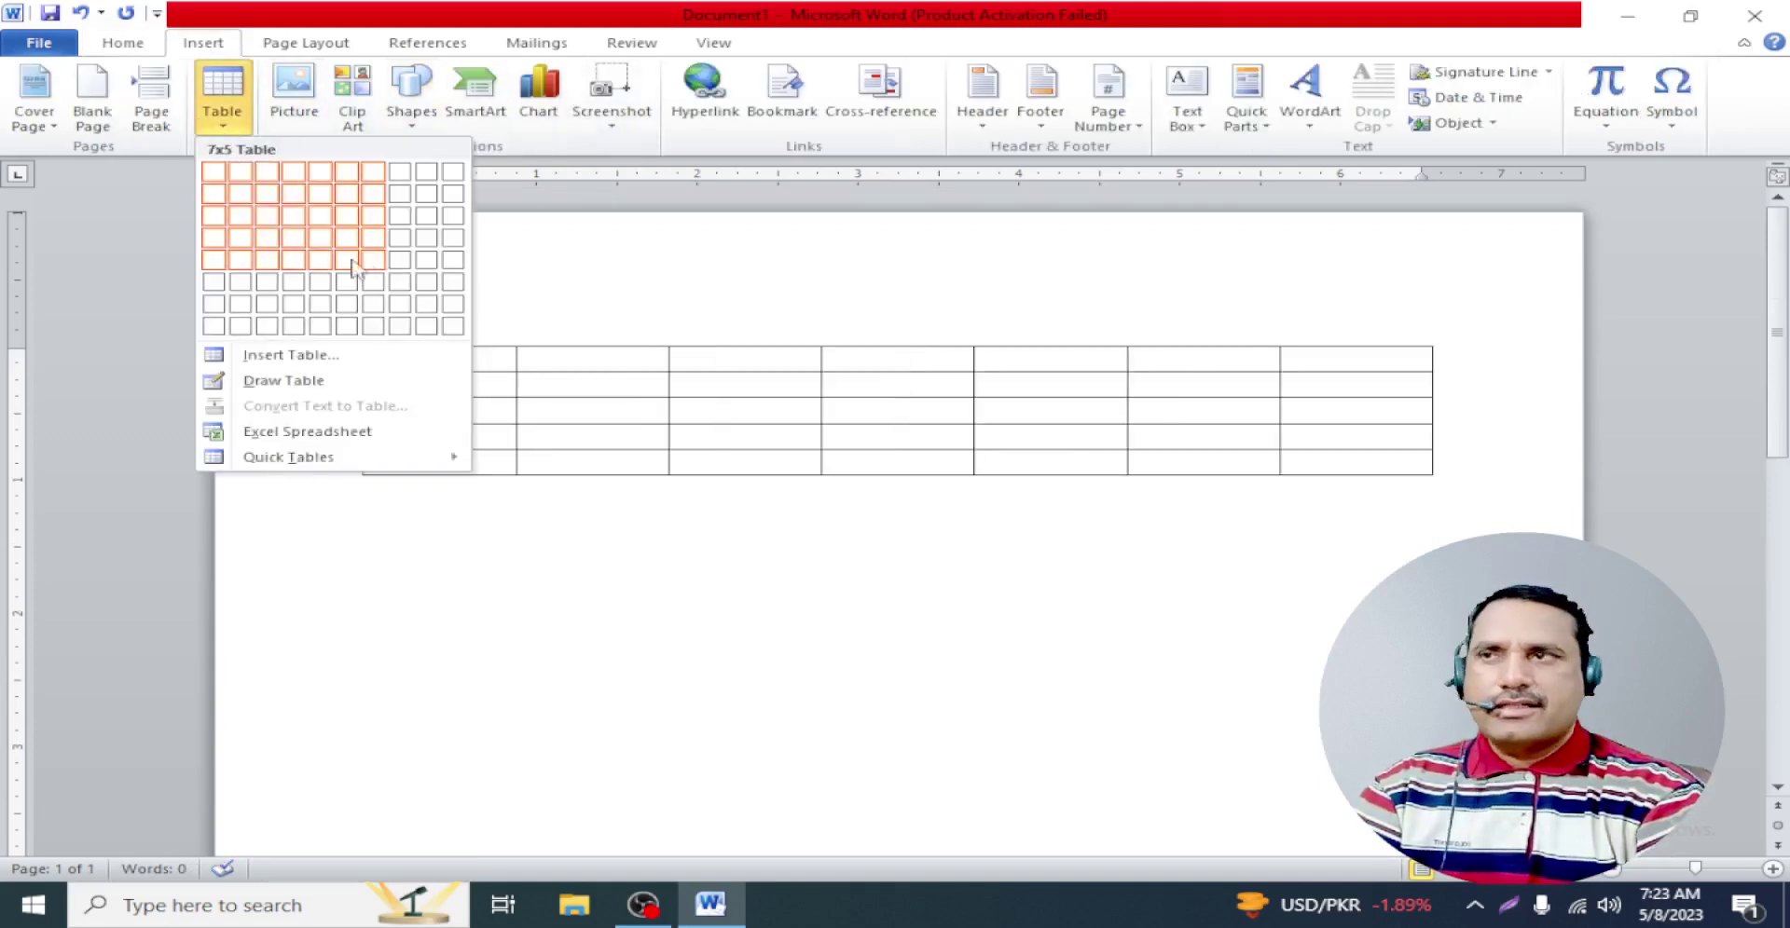
pyautogui.click(319, 260)
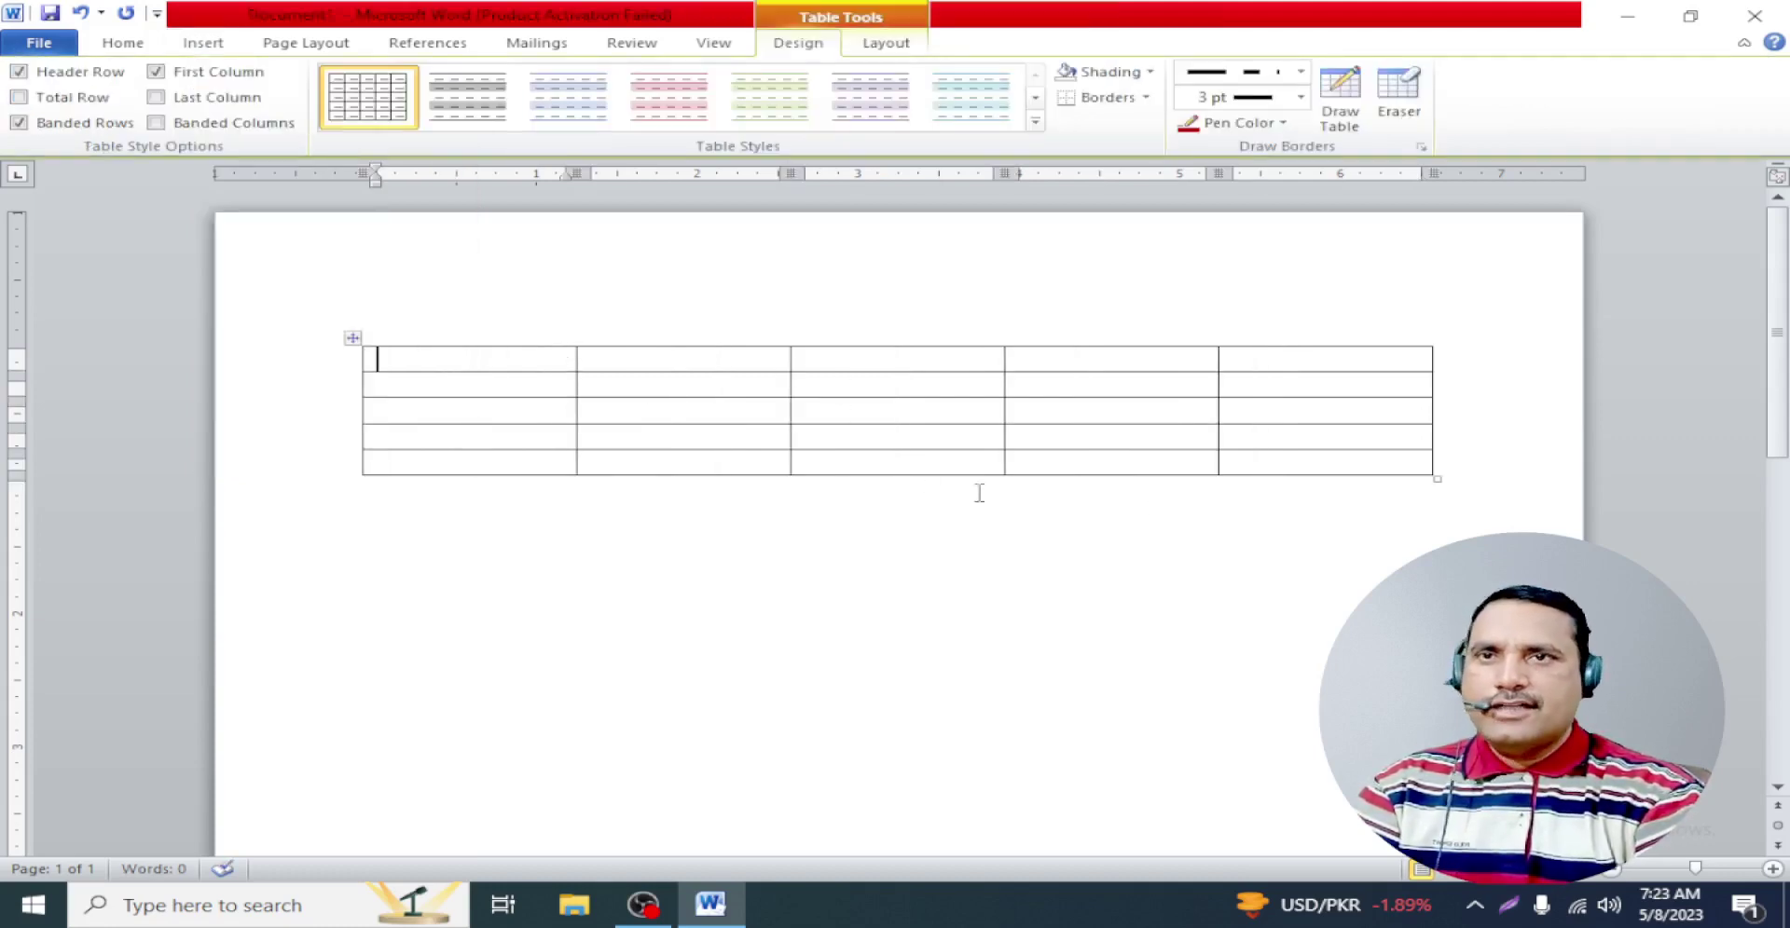
# Resize the 5x5 table by its corner handle so it spans most of the page width
pyautogui.moveTo(1441, 484); pyautogui.dragTo(1475, 703)
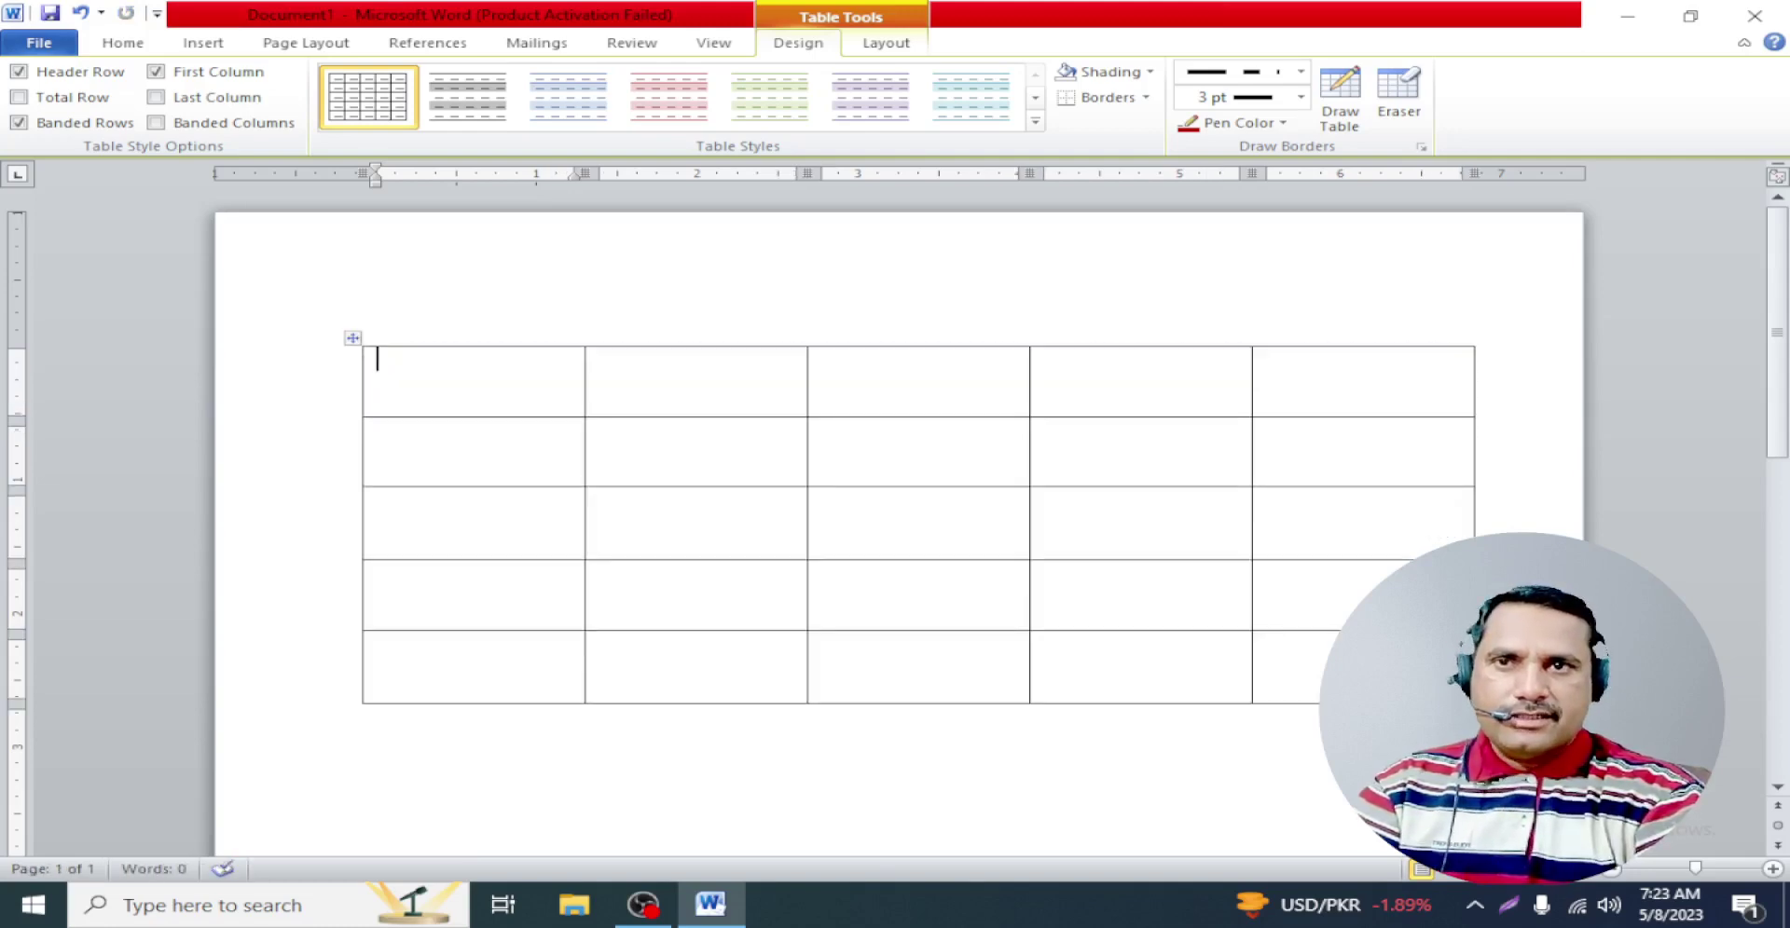
pyautogui.moveTo(1475, 704)
pyautogui.mouseDown()
pyautogui.moveTo(1501, 480)
pyautogui.moveTo(1138, 769)
pyautogui.mouseUp()
pyautogui.moveTo(1050, 803)
pyautogui.mouseDown()
pyautogui.moveTo(1050, 782)
pyautogui.moveTo(630, 566)
pyautogui.mouseUp()
pyautogui.click(1032, 767)
pyautogui.moveTo(541, 476)
pyautogui.mouseDown()
pyautogui.moveTo(1436, 476)
pyautogui.moveTo(1450, 589)
pyautogui.mouseUp()
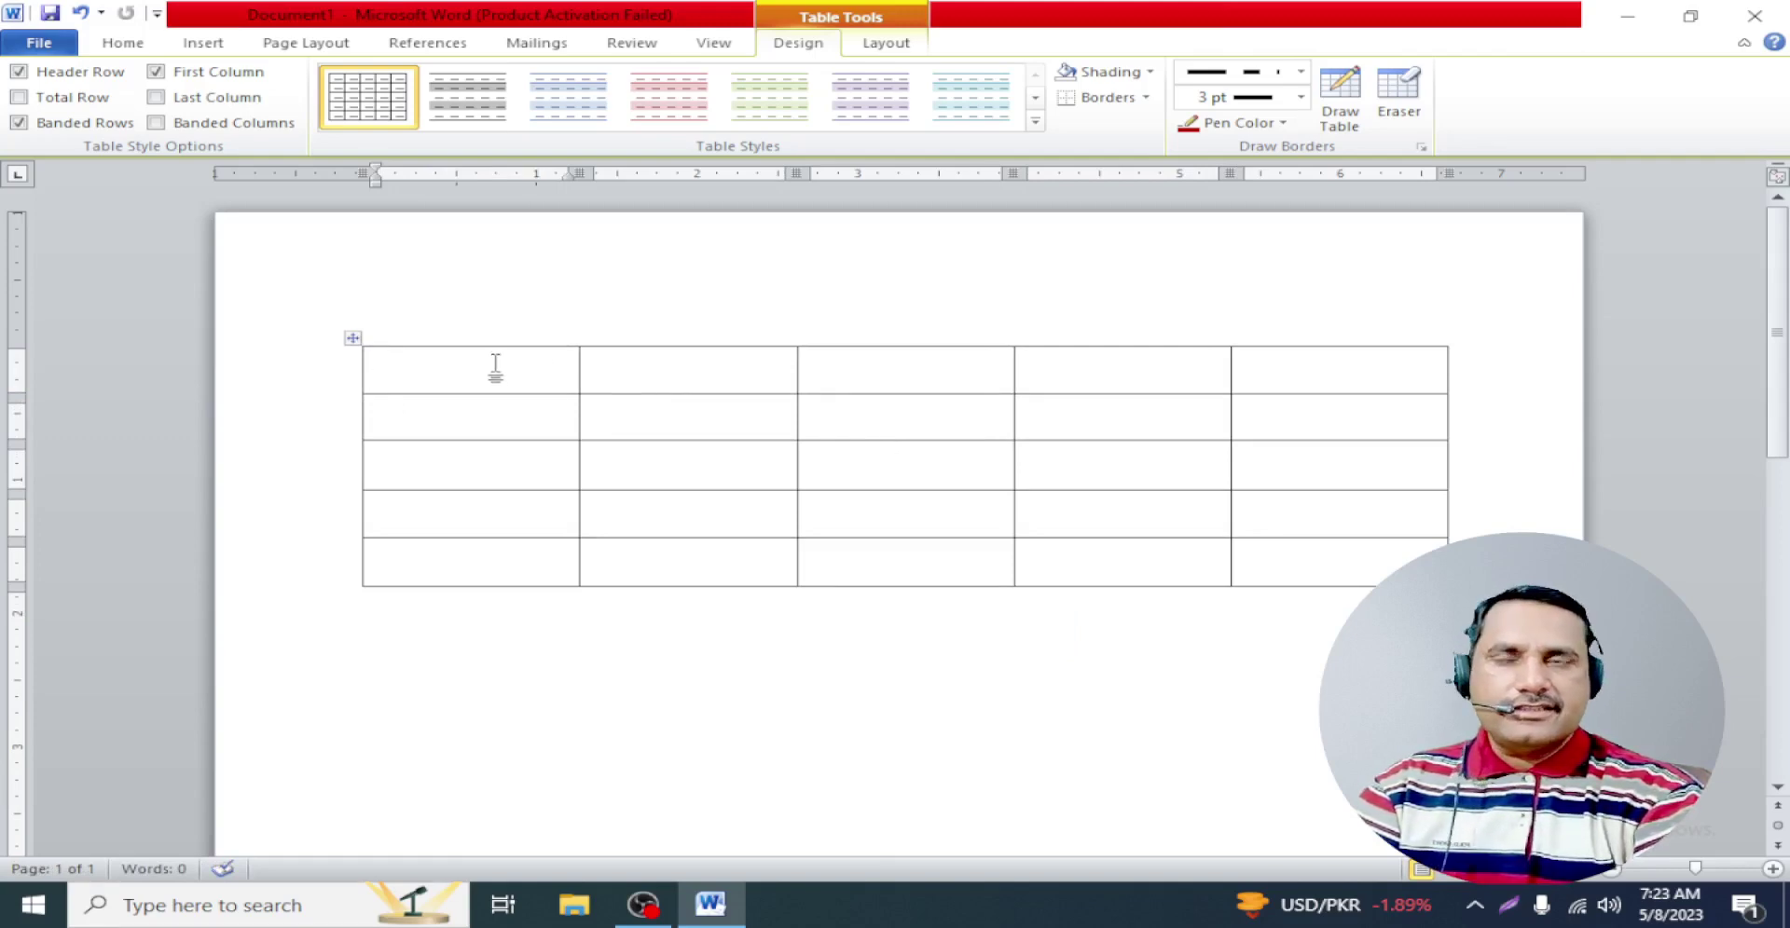
pyautogui.moveTo(495, 369); pyautogui.dragTo(1306, 390)
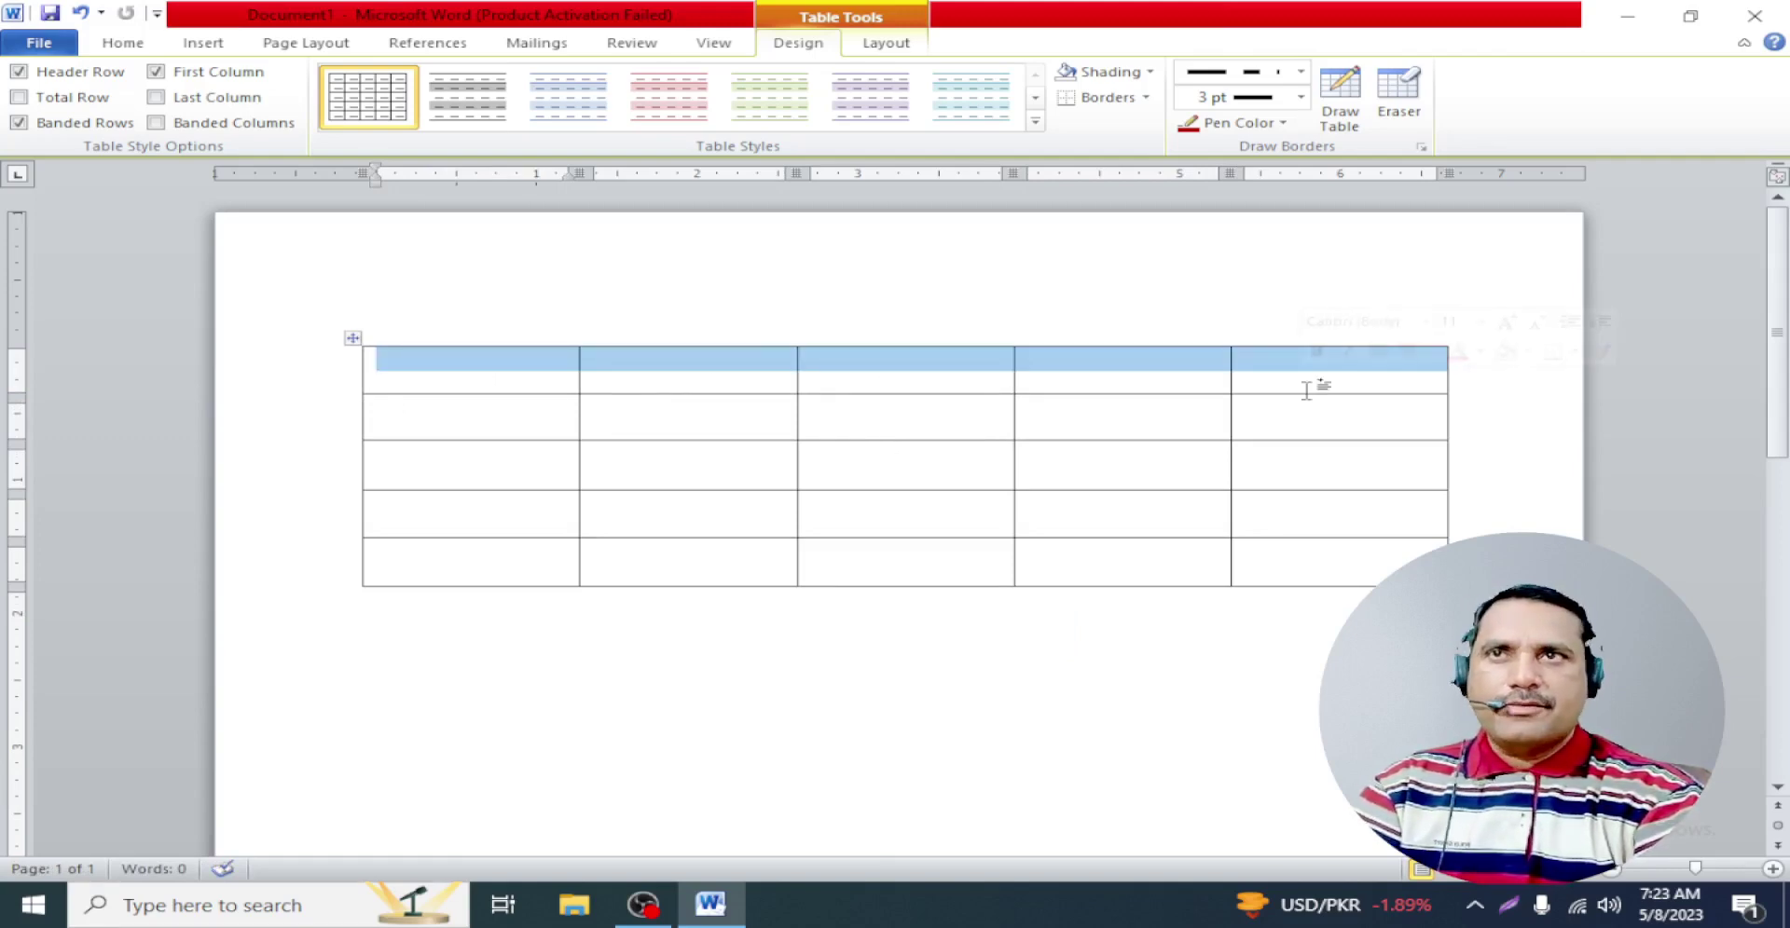
# Shade the header row bright green and rows 2–5 light olive green
pyautogui.click(1150, 72)
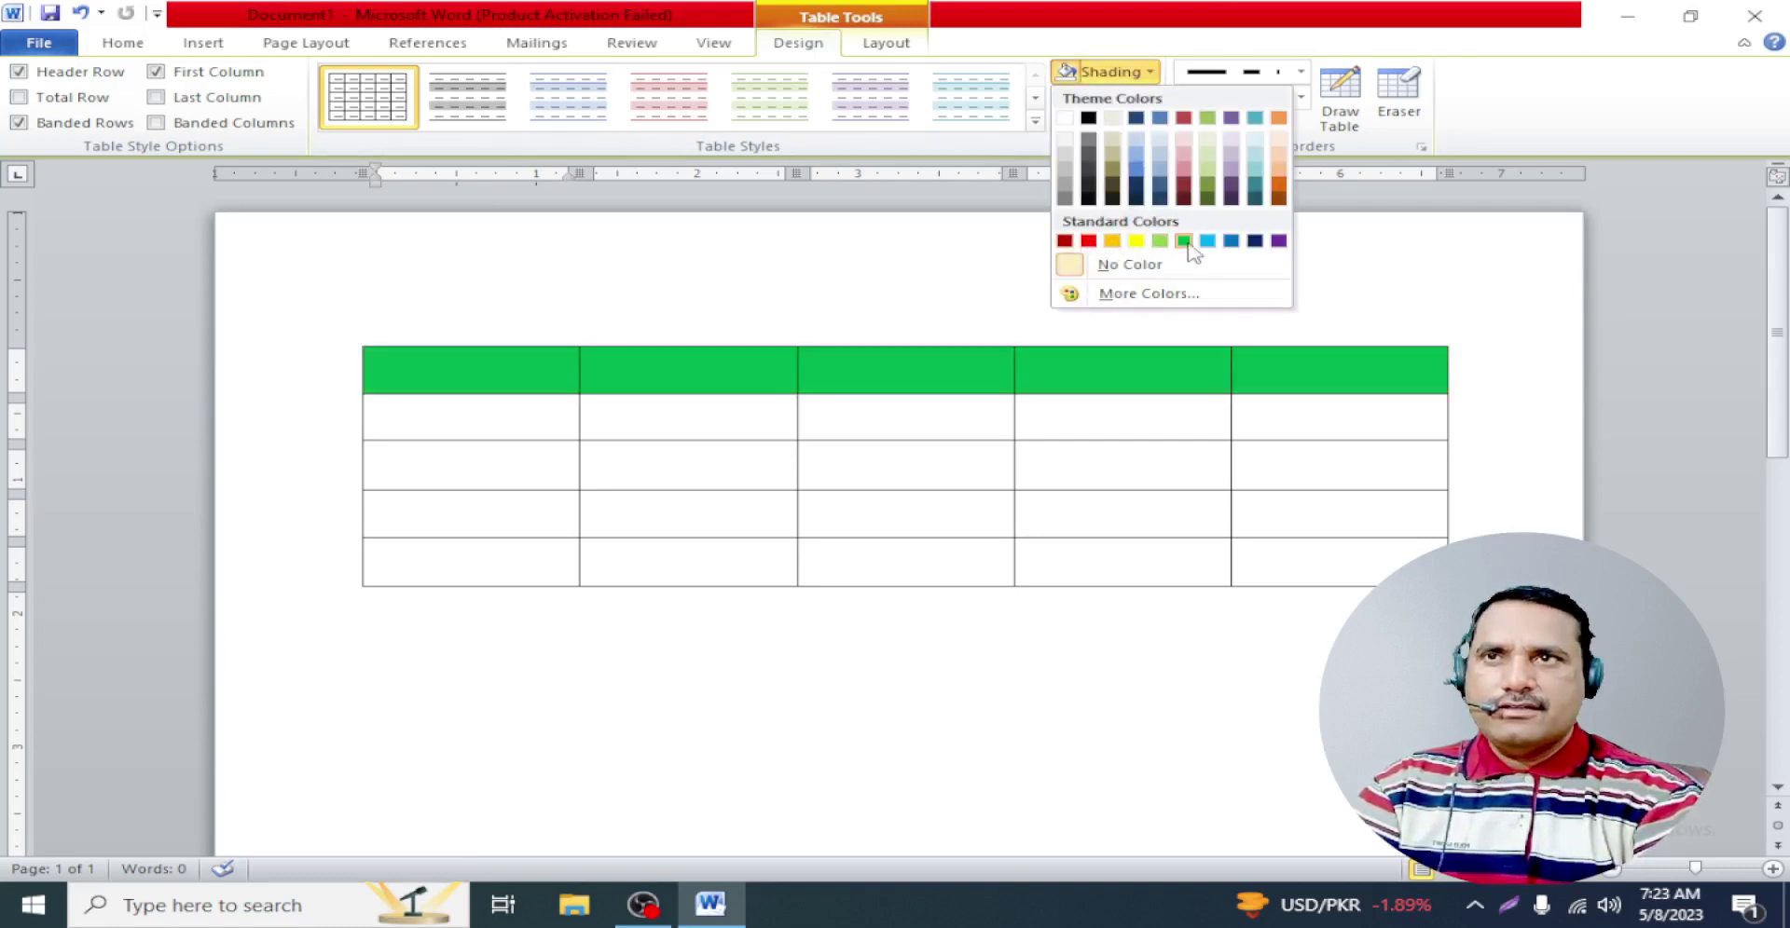
pyautogui.click(1185, 239)
pyautogui.moveTo(1271, 552); pyautogui.dragTo(484, 427)
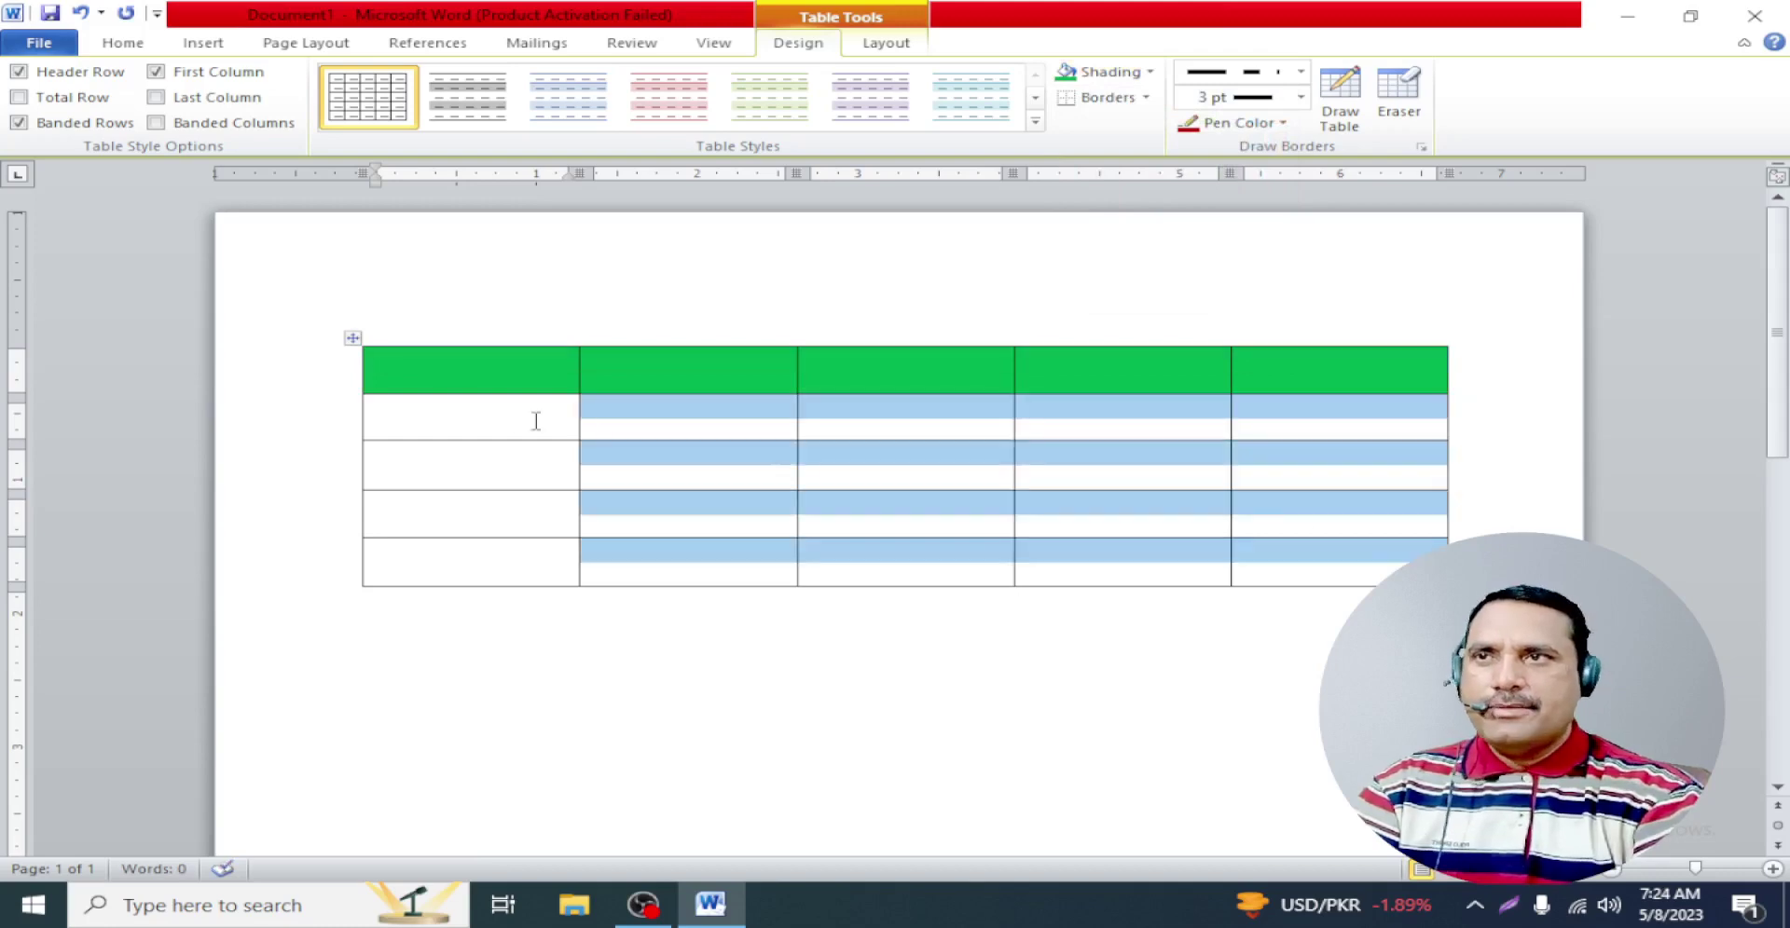
pyautogui.click(1150, 72)
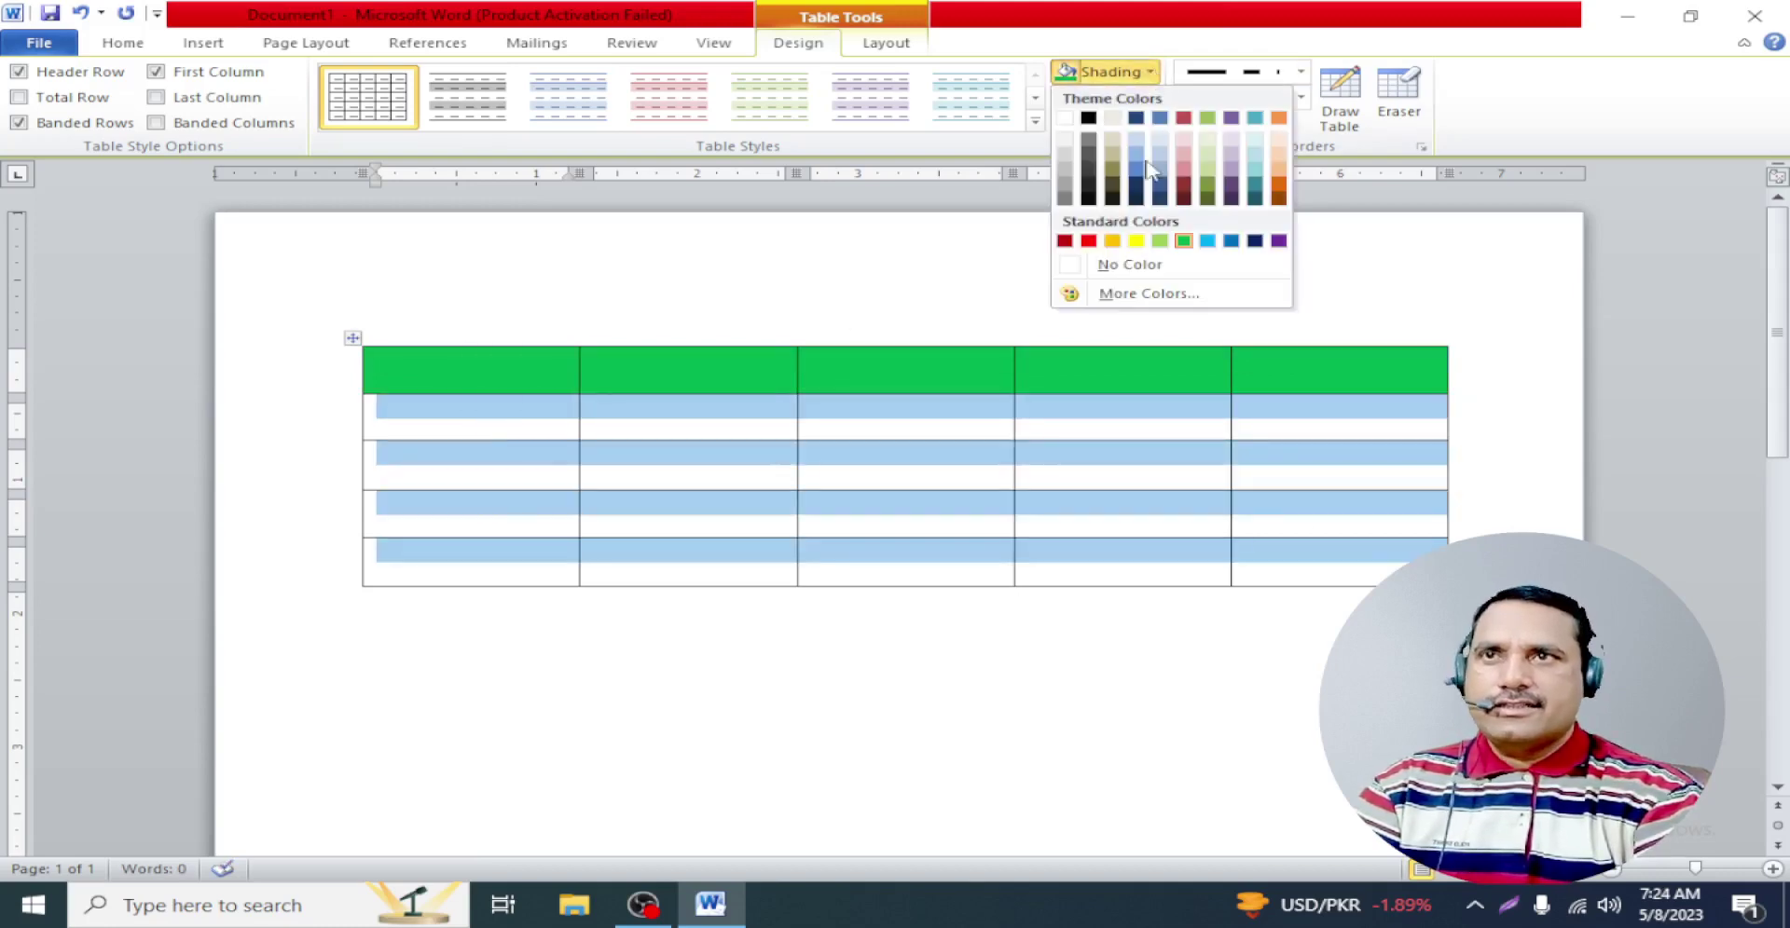
pyautogui.click(1207, 166)
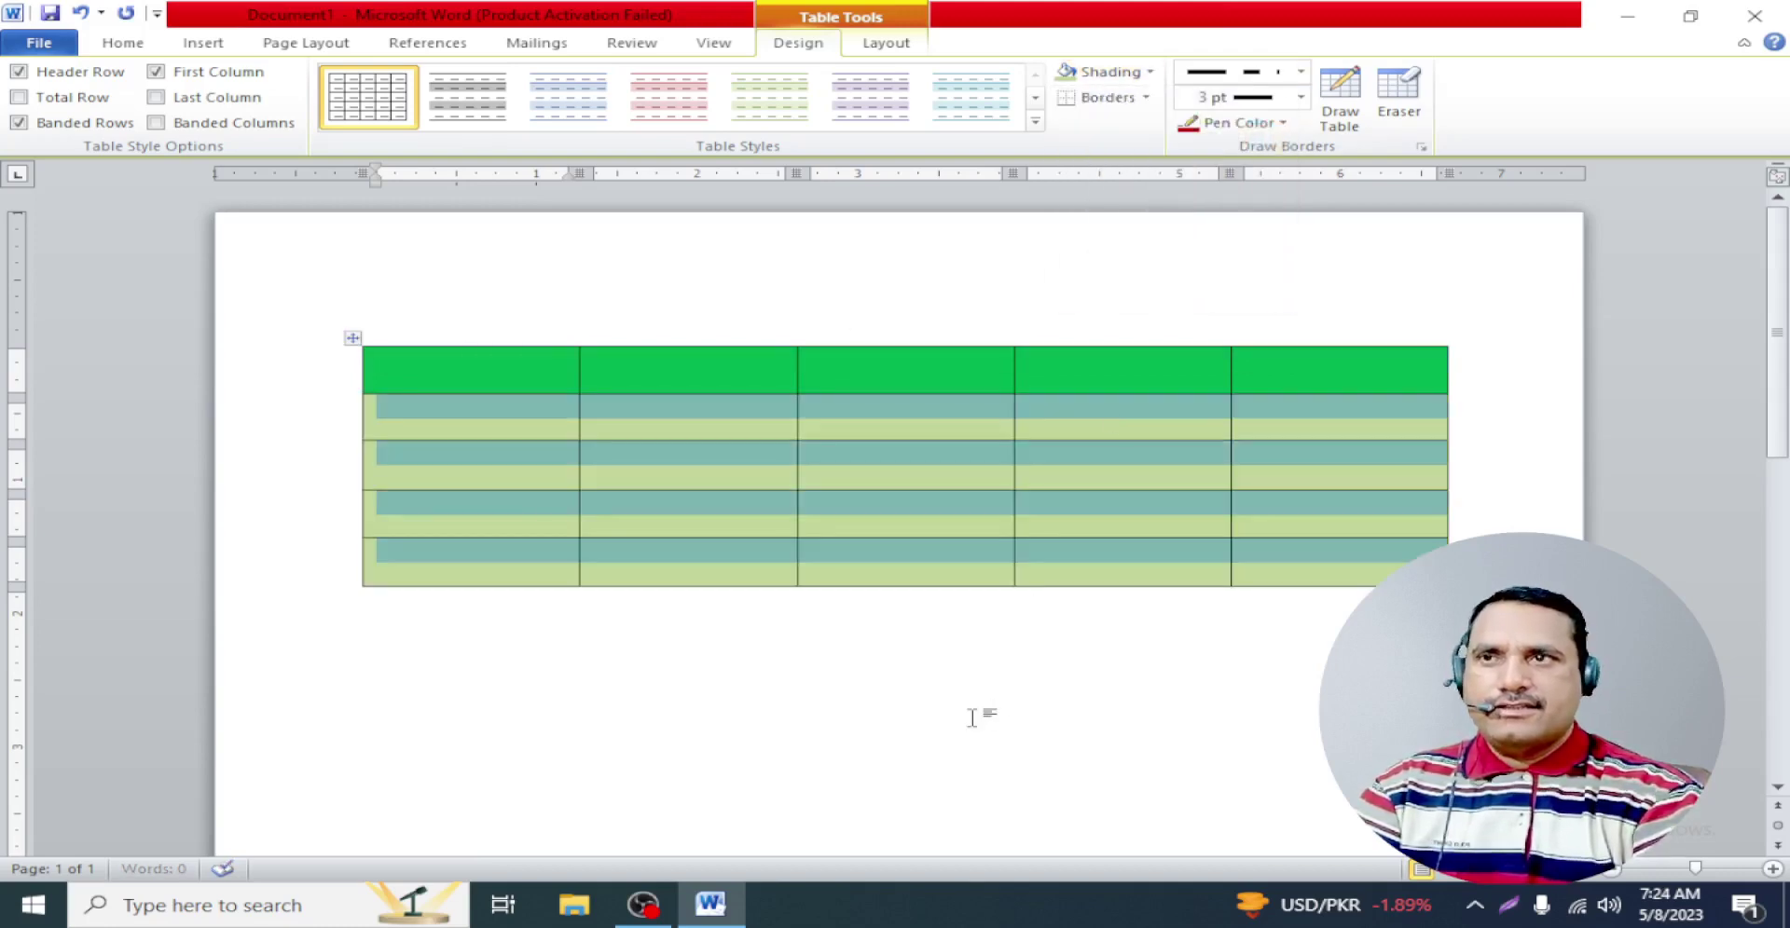
pyautogui.click(999, 671)
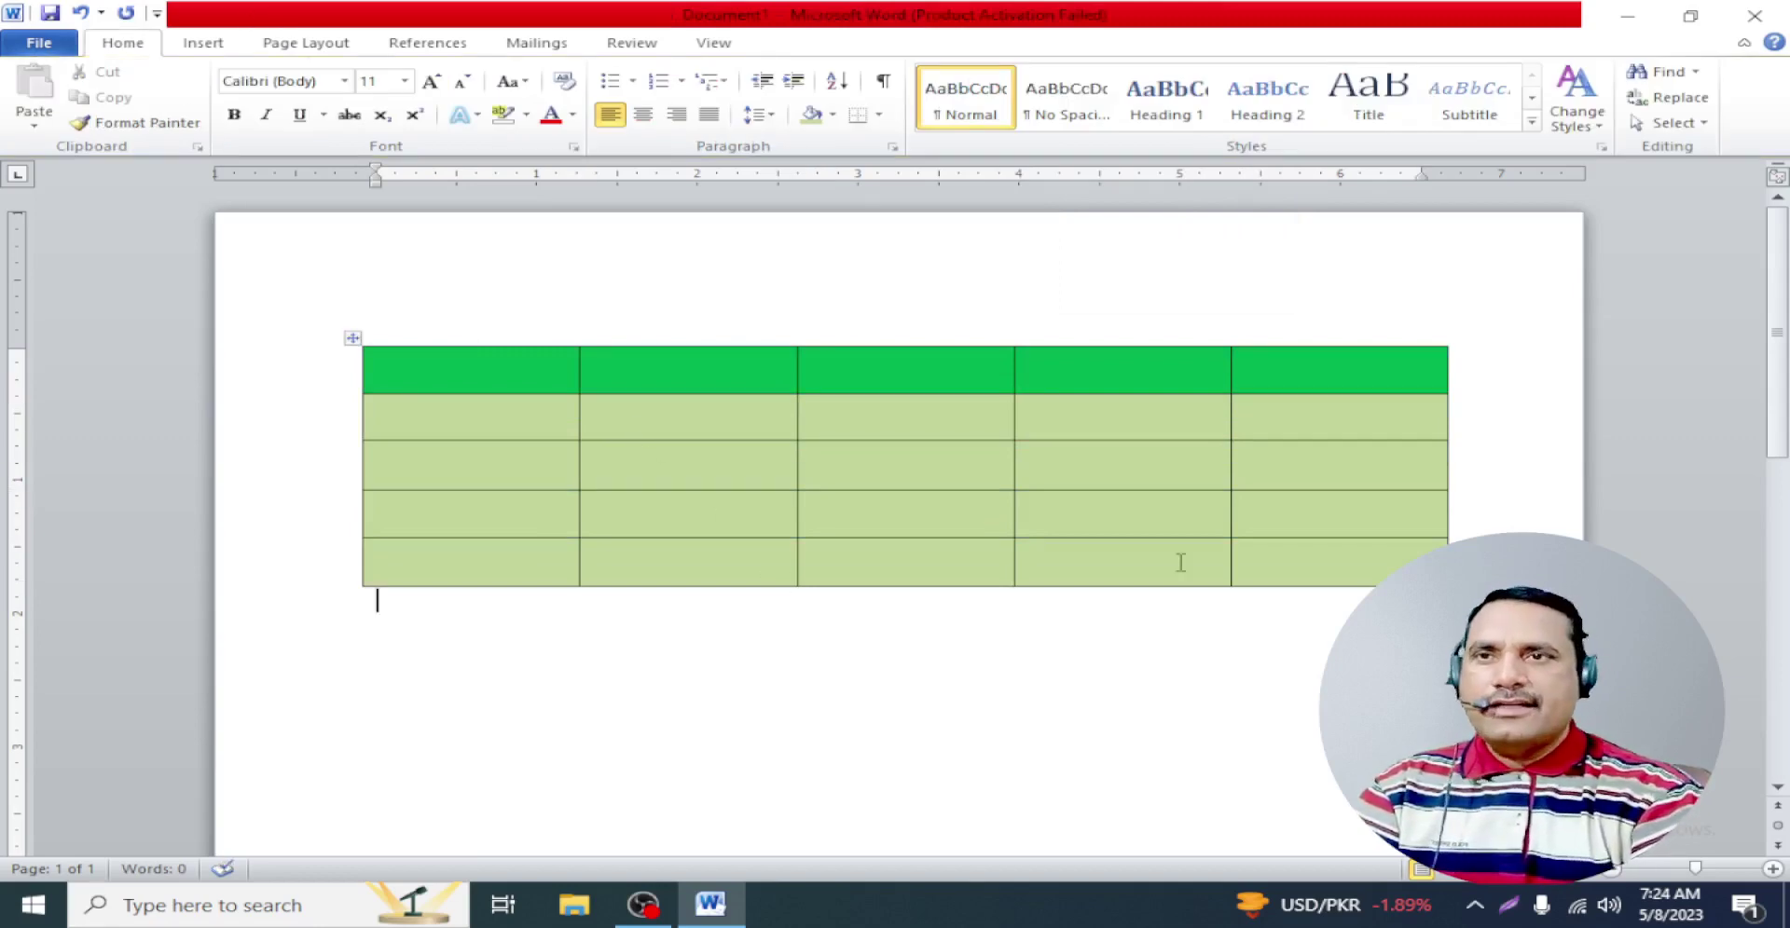
pyautogui.moveTo(1087, 542); pyautogui.dragTo(487, 378)
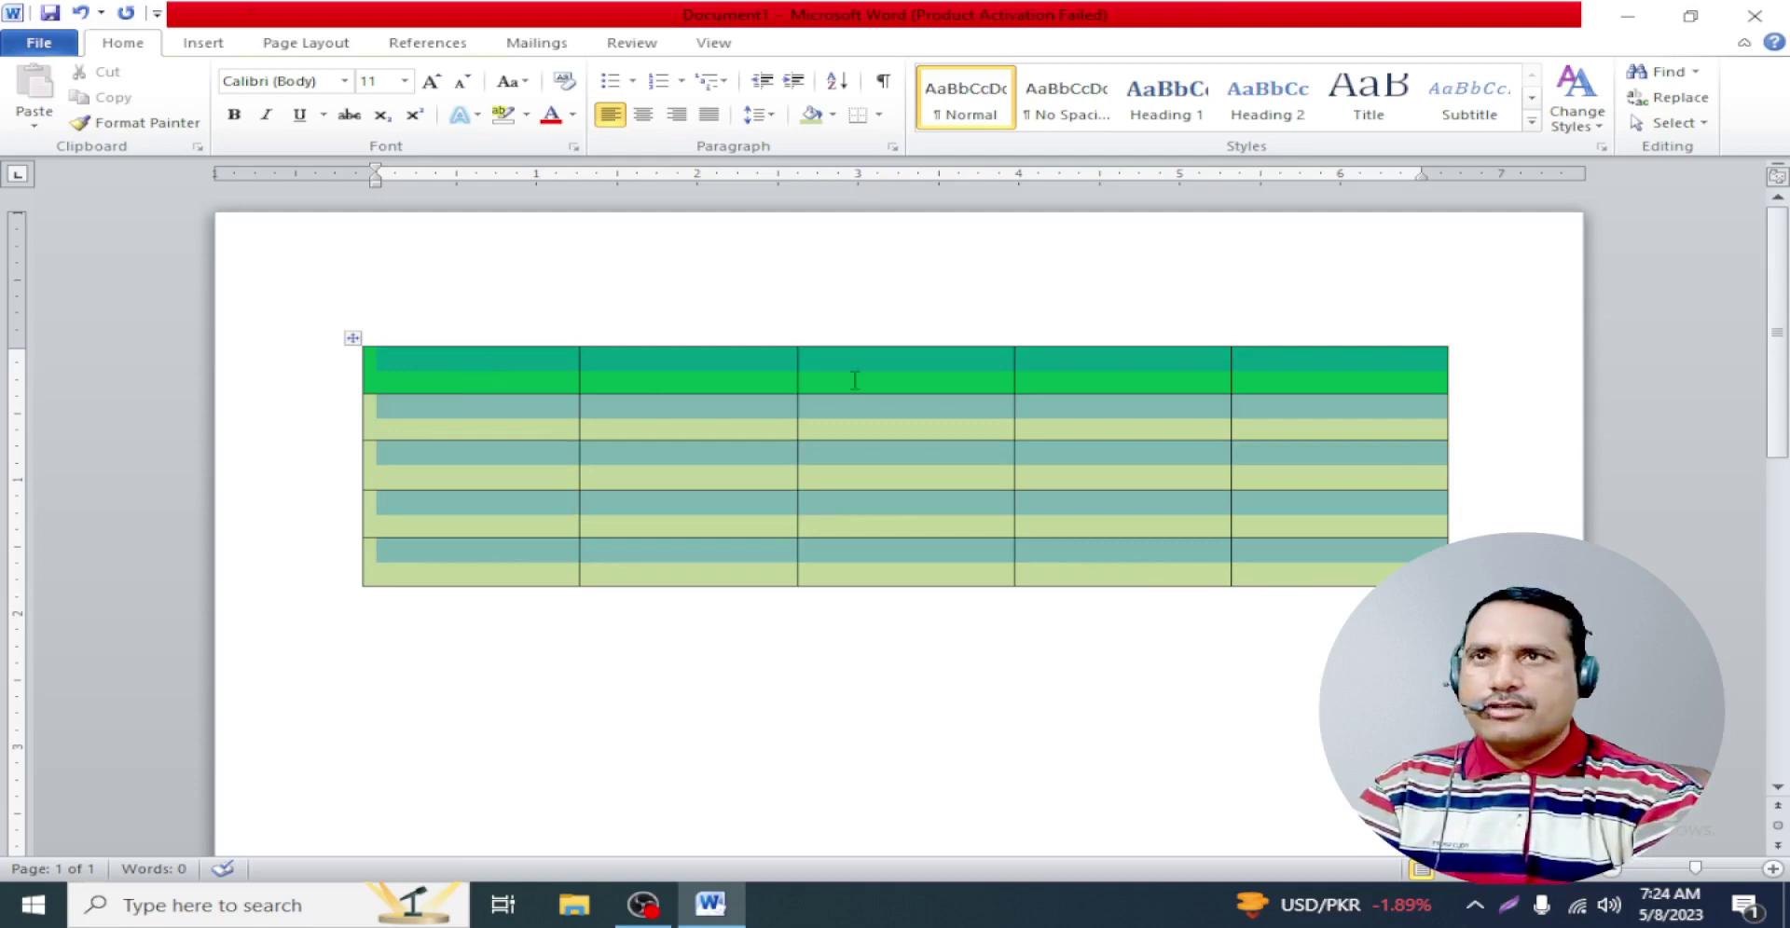
# Apply dashed, then dotted red borders to every cell of the table
pyautogui.click(1145, 103)
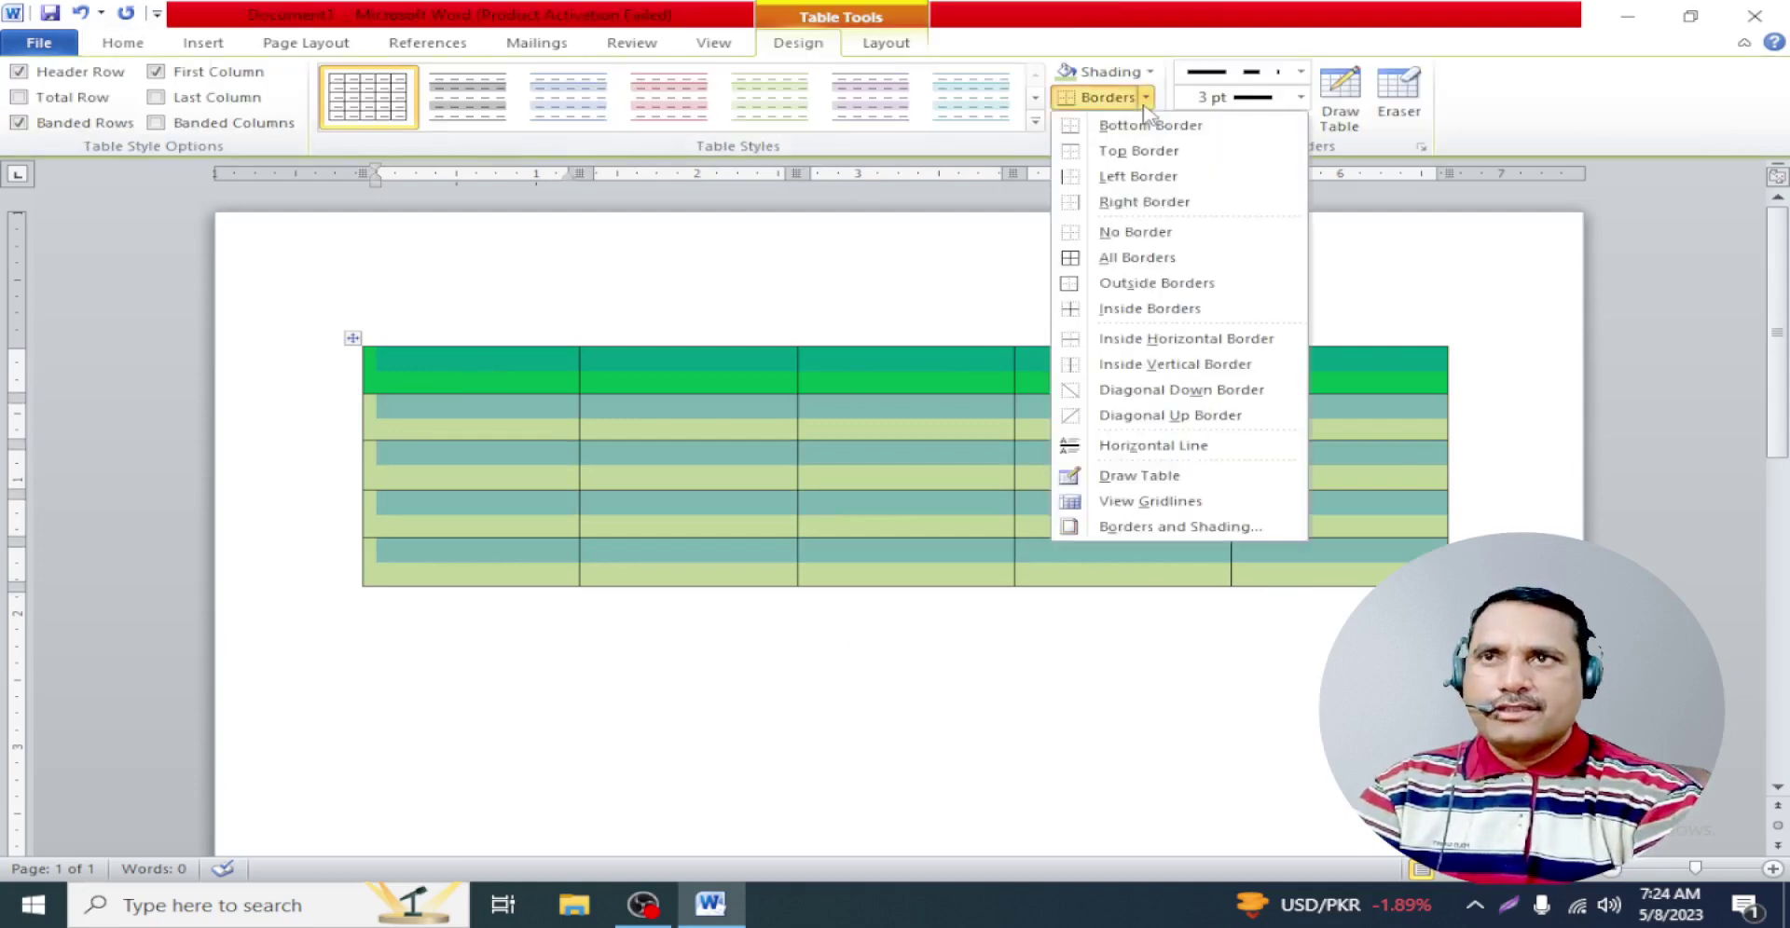
pyautogui.click(1137, 257)
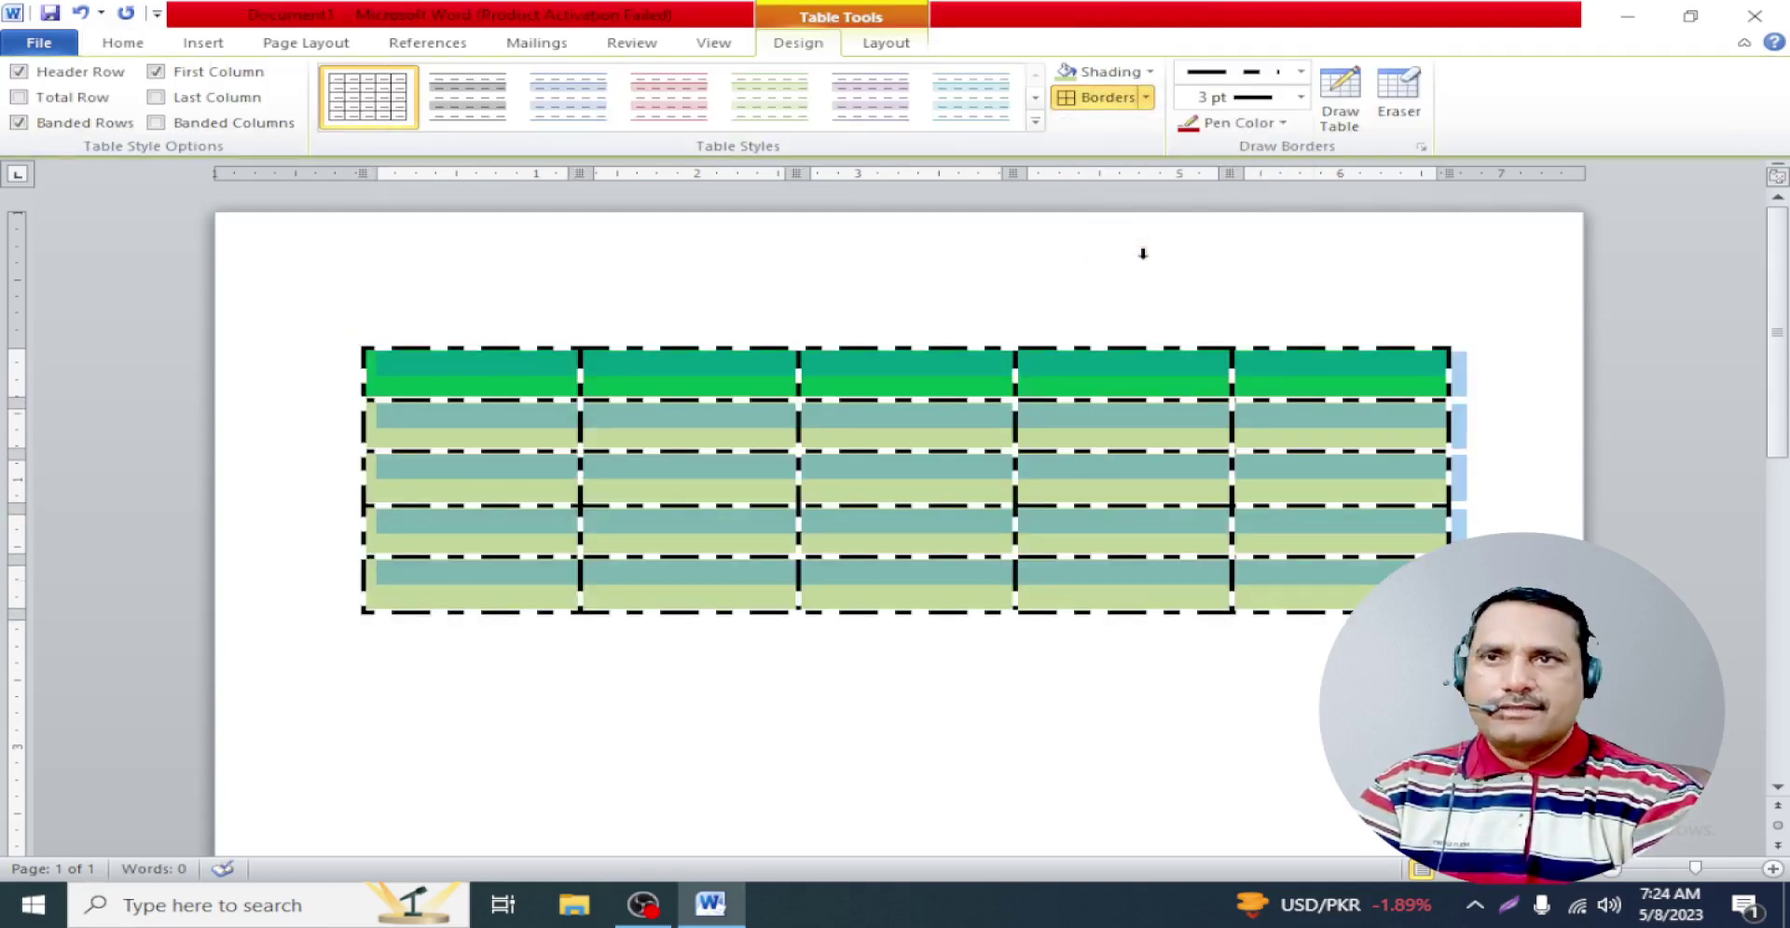
pyautogui.click(1301, 72)
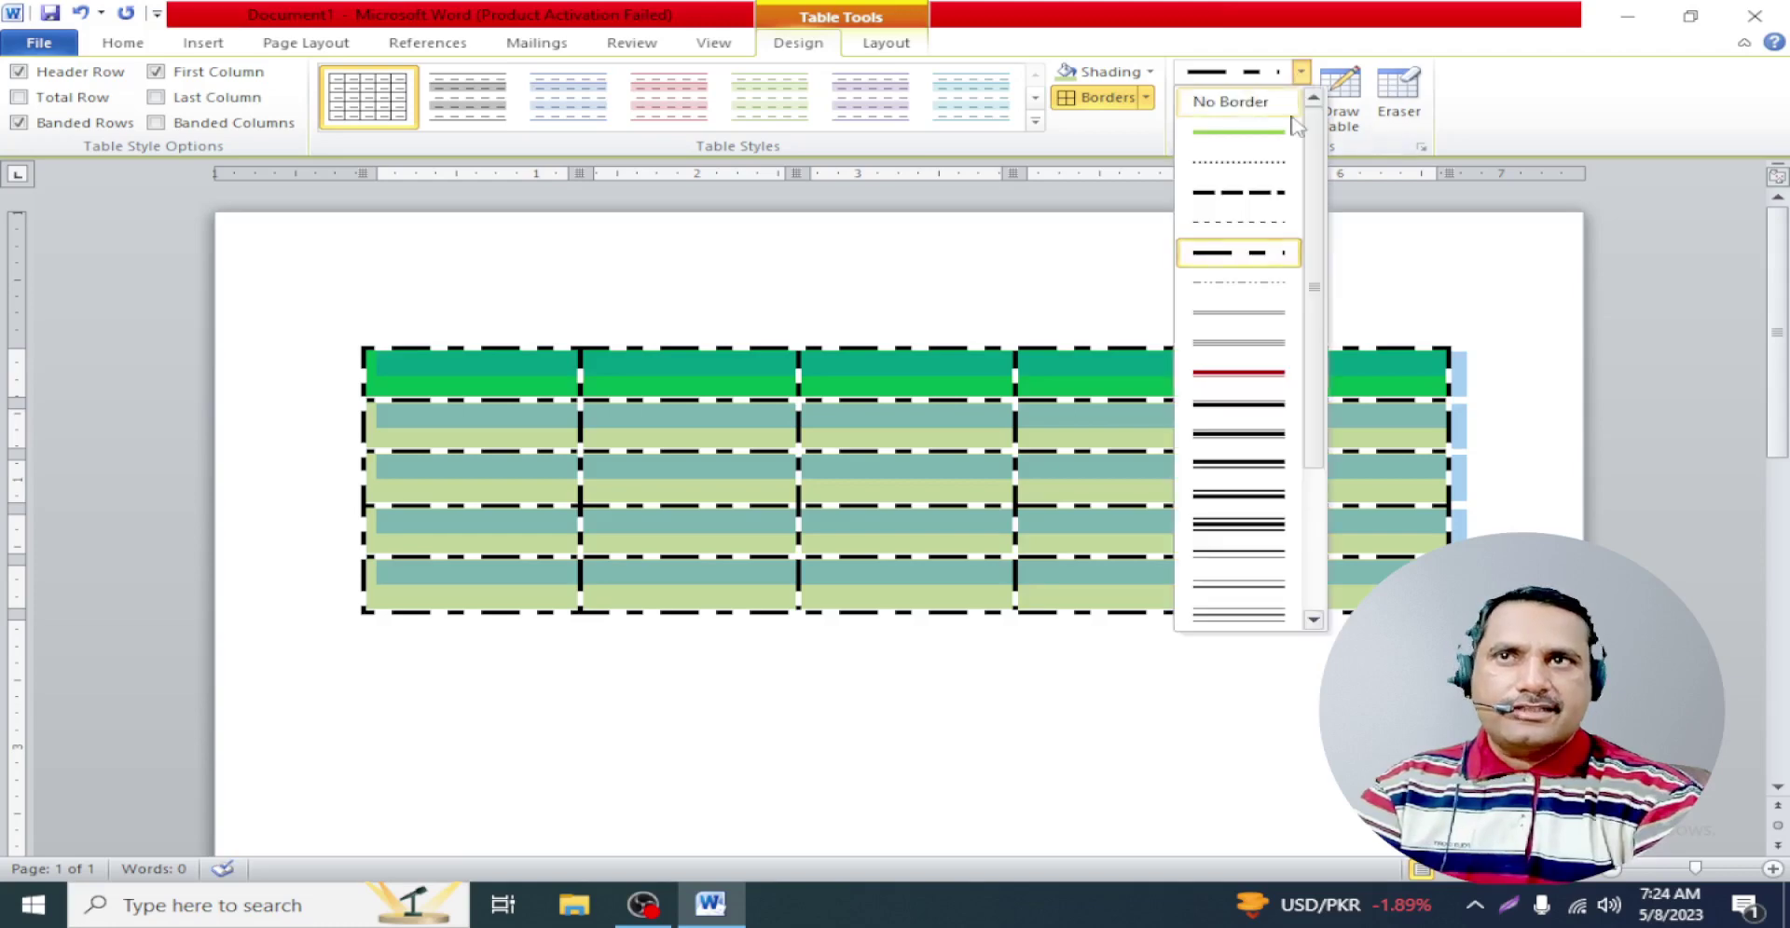
pyautogui.click(1238, 163)
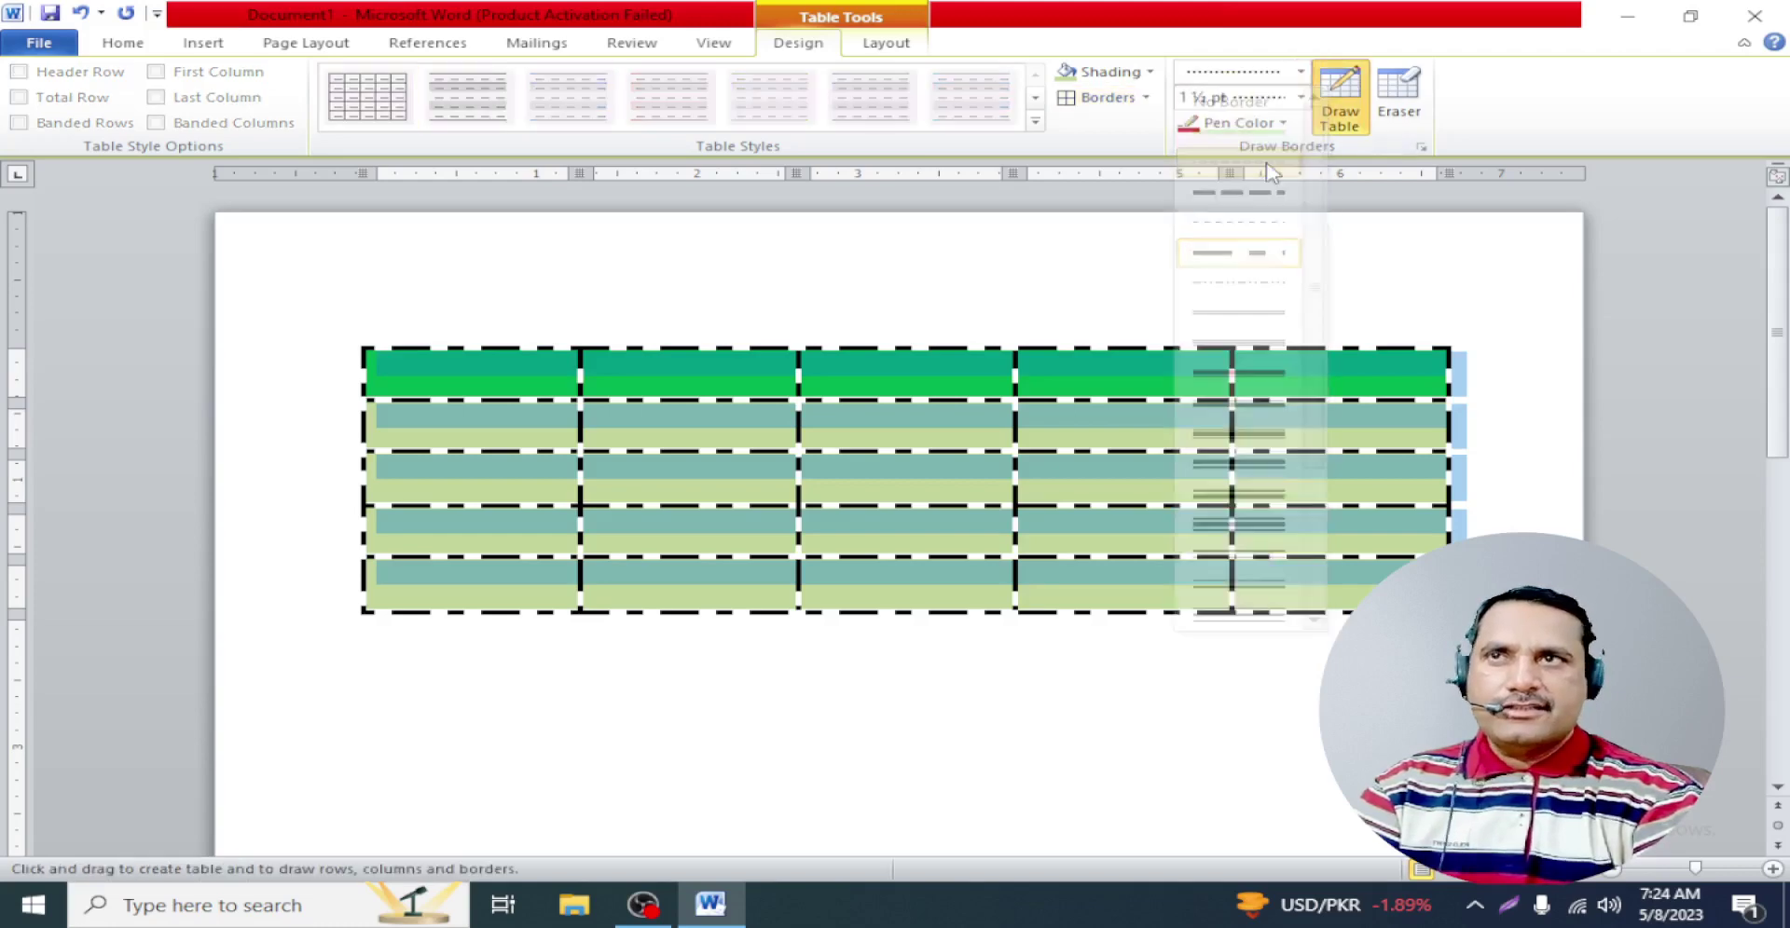
pyautogui.click(1098, 101)
pyautogui.click(1283, 123)
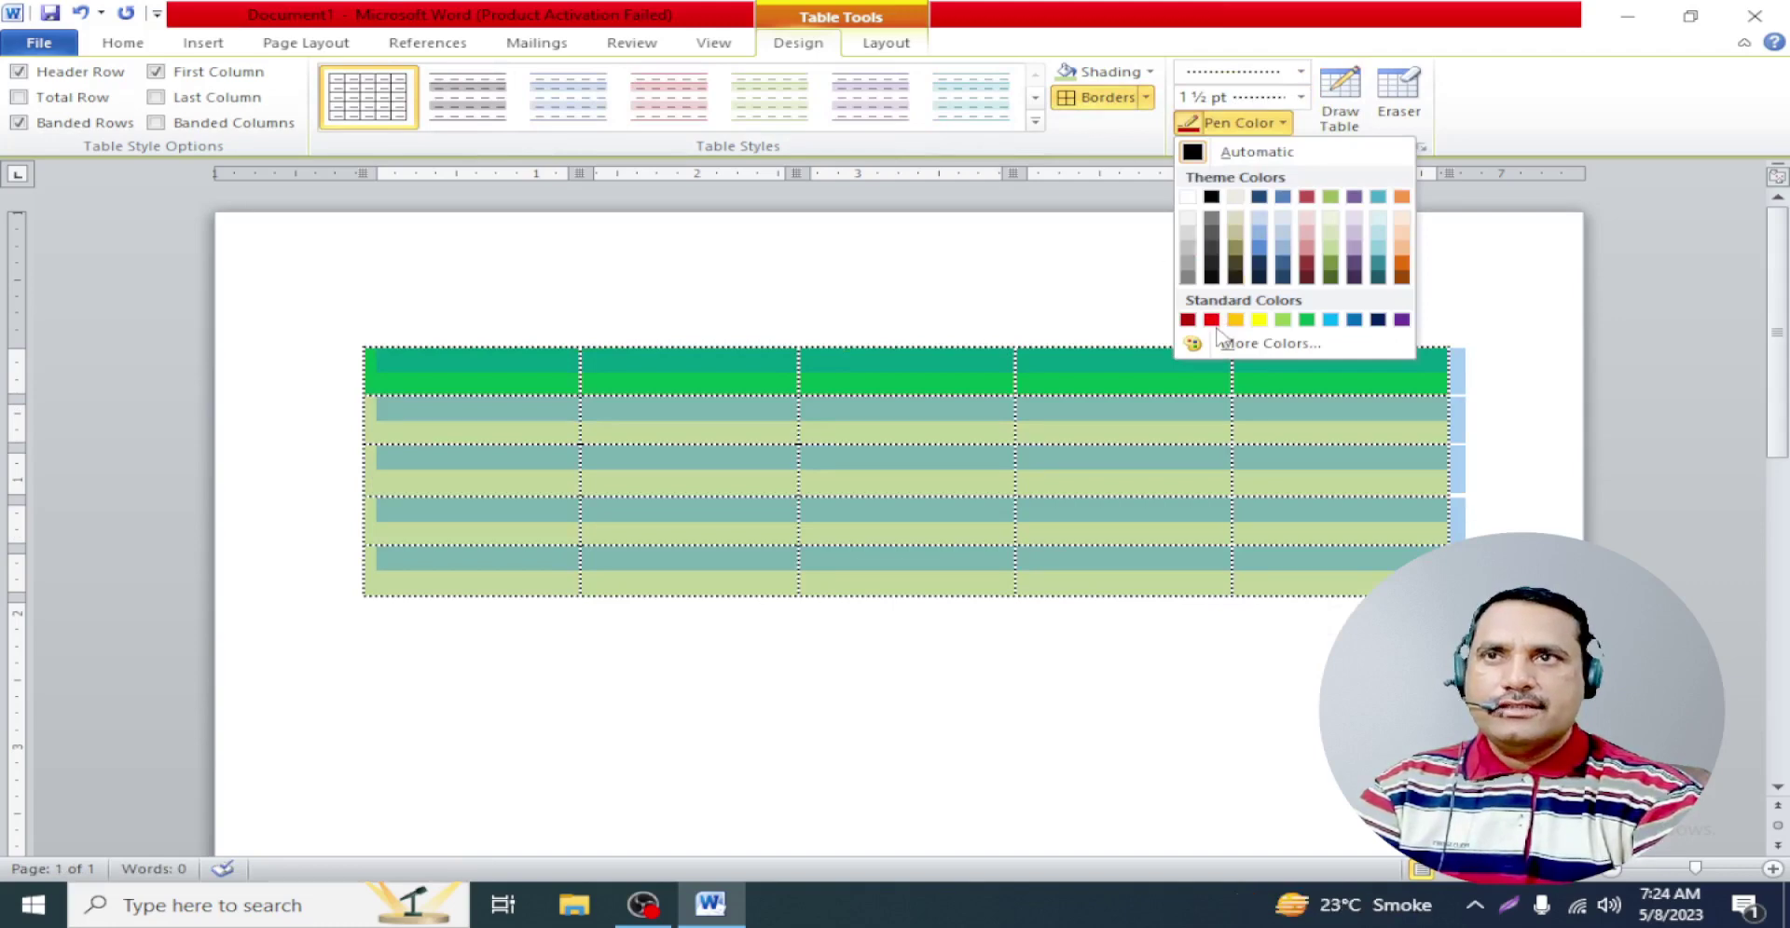
pyautogui.click(1212, 321)
pyautogui.click(1072, 105)
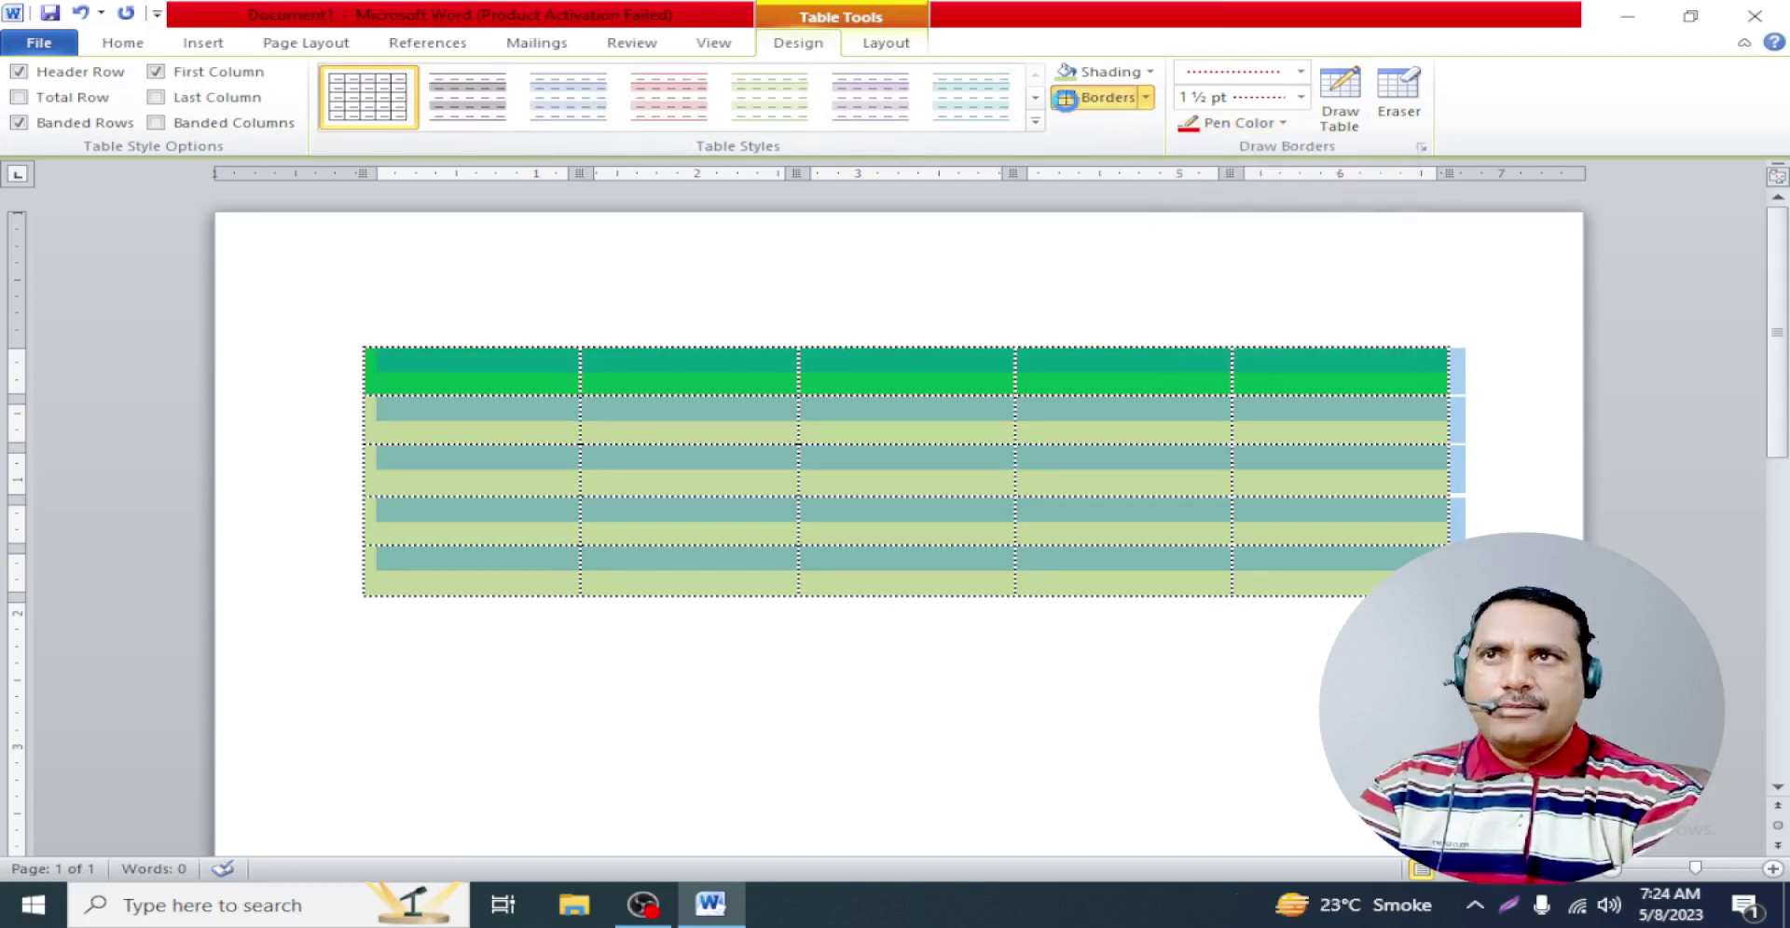
pyautogui.click(1091, 98)
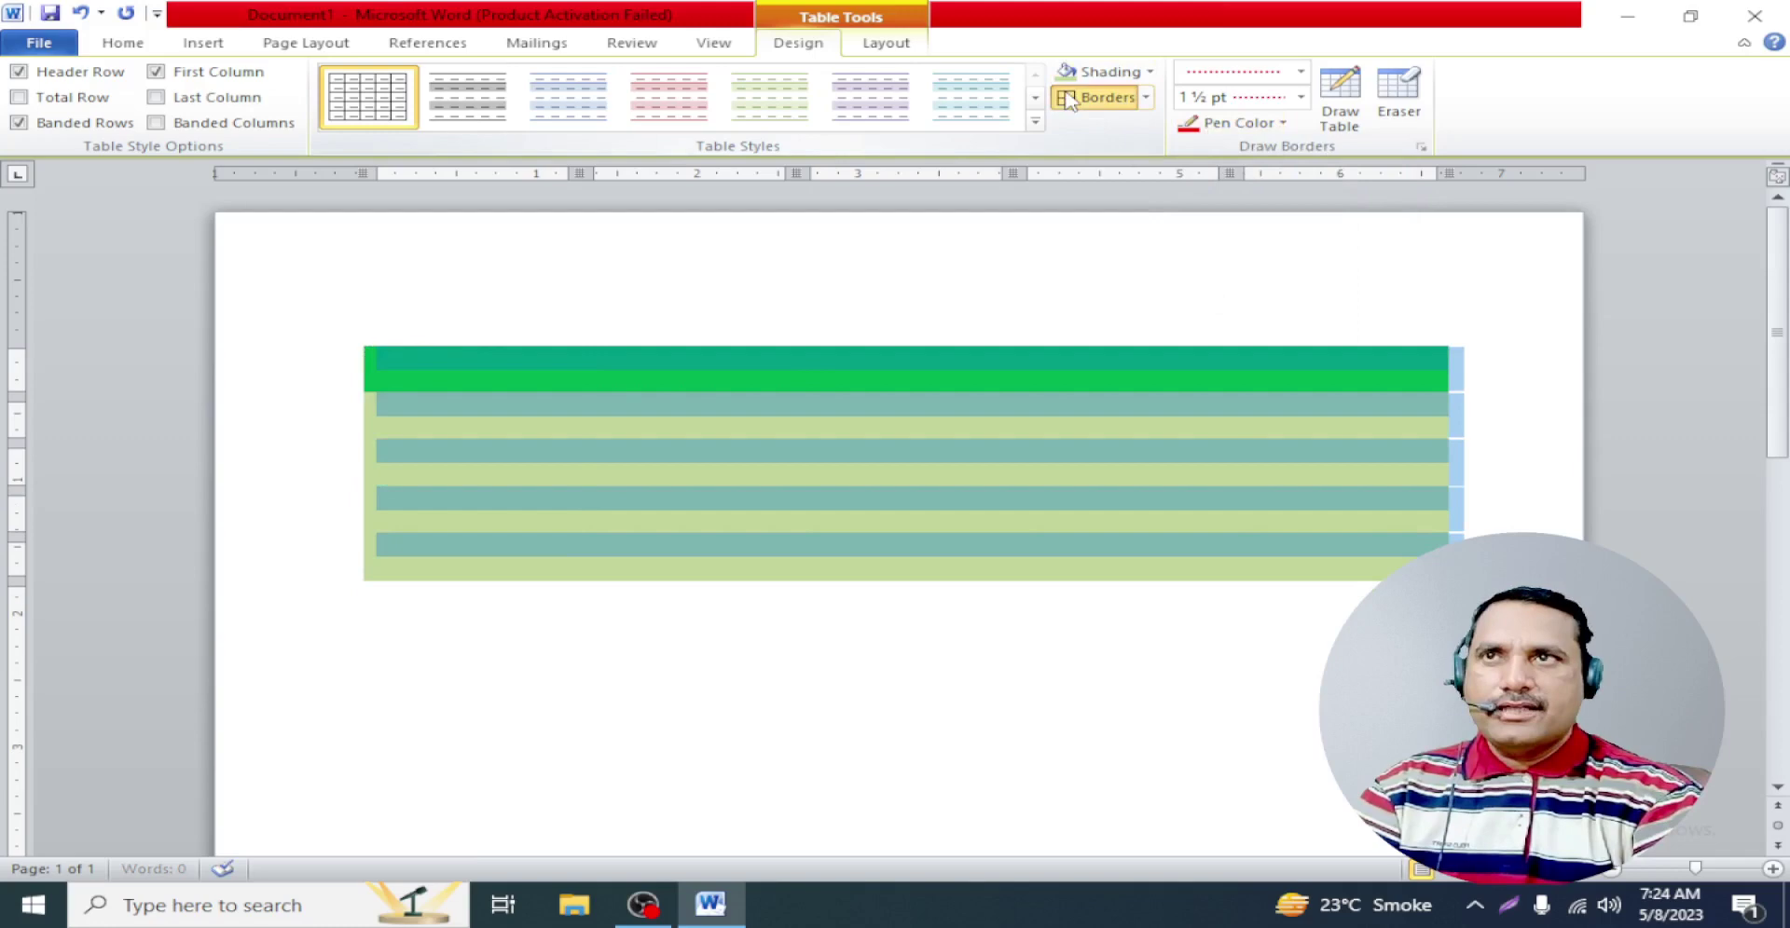
pyautogui.click(1066, 564)
# Replace them with solid single-line ½ pt borders on all cells
pyautogui.moveTo(1318, 563); pyautogui.dragTo(438, 368)
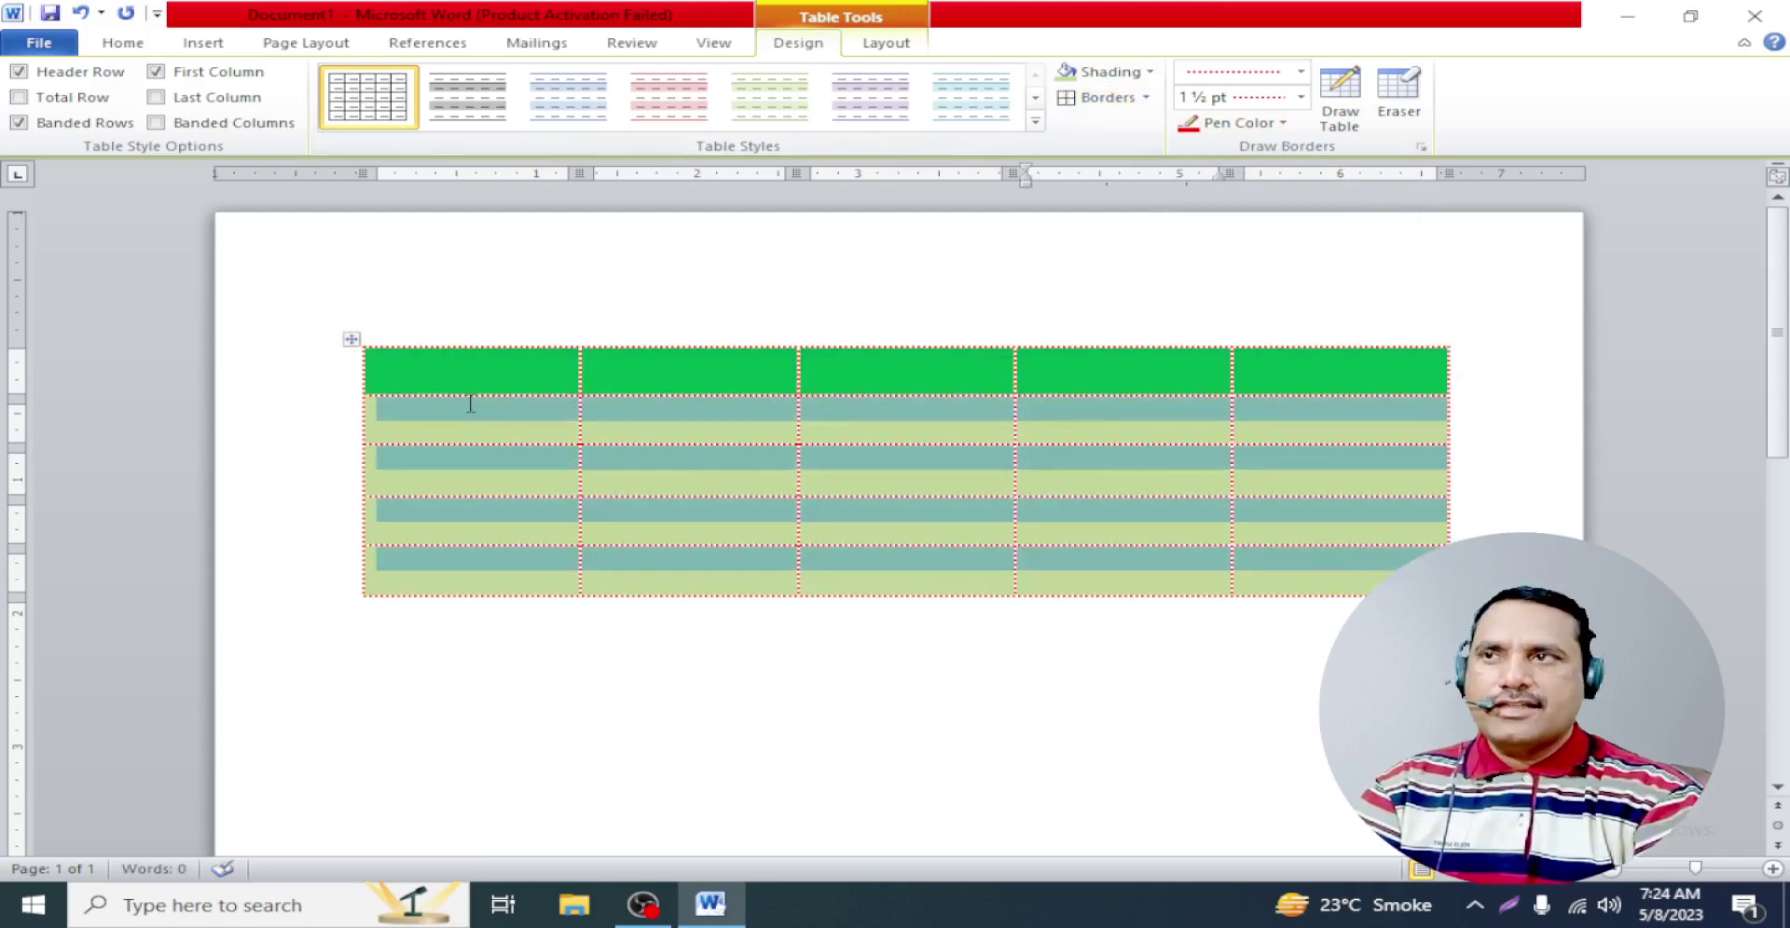
pyautogui.click(1300, 72)
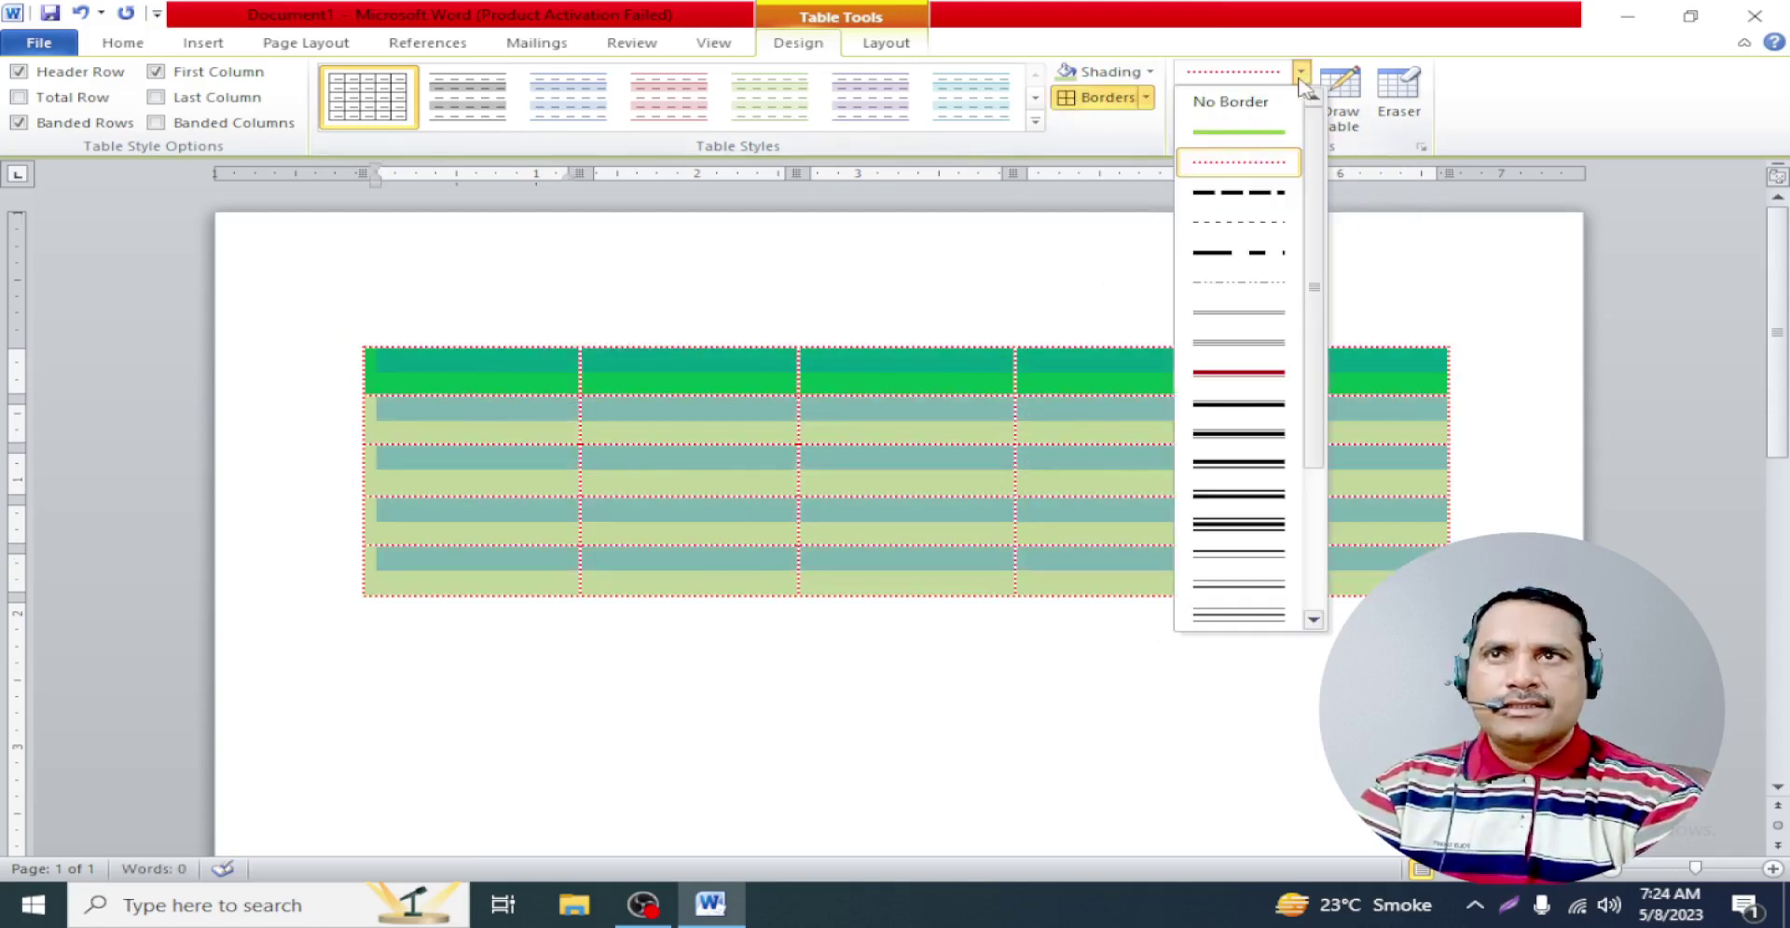
pyautogui.click(1259, 315)
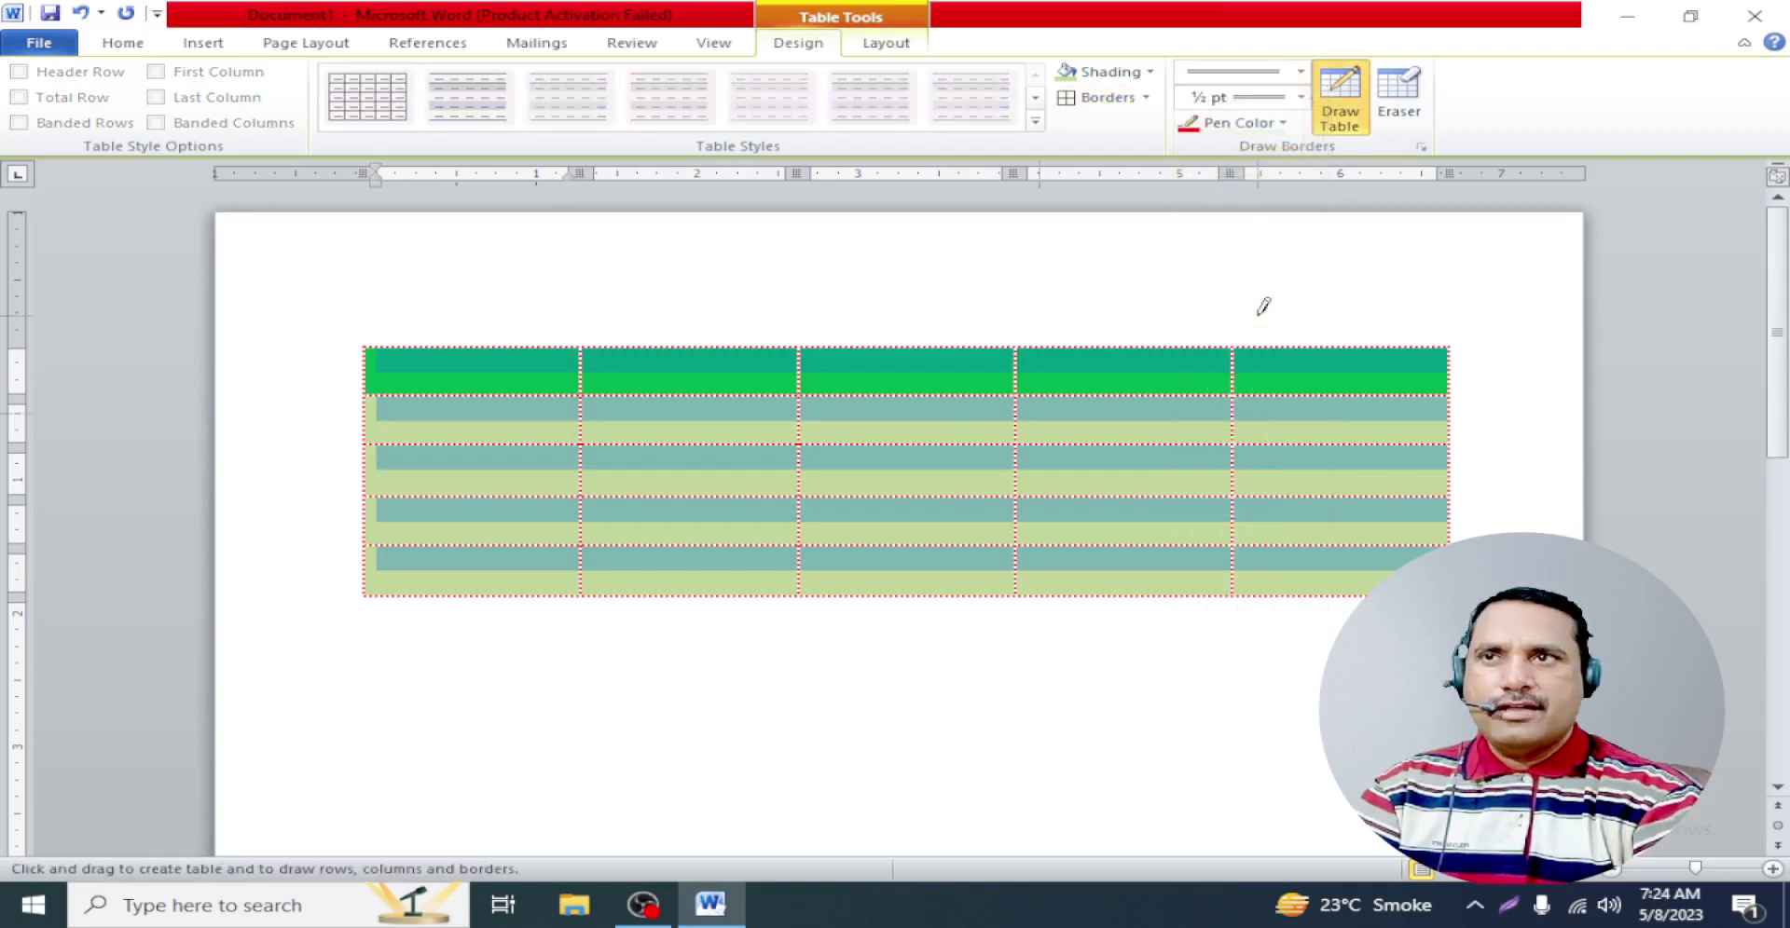
pyautogui.click(1095, 97)
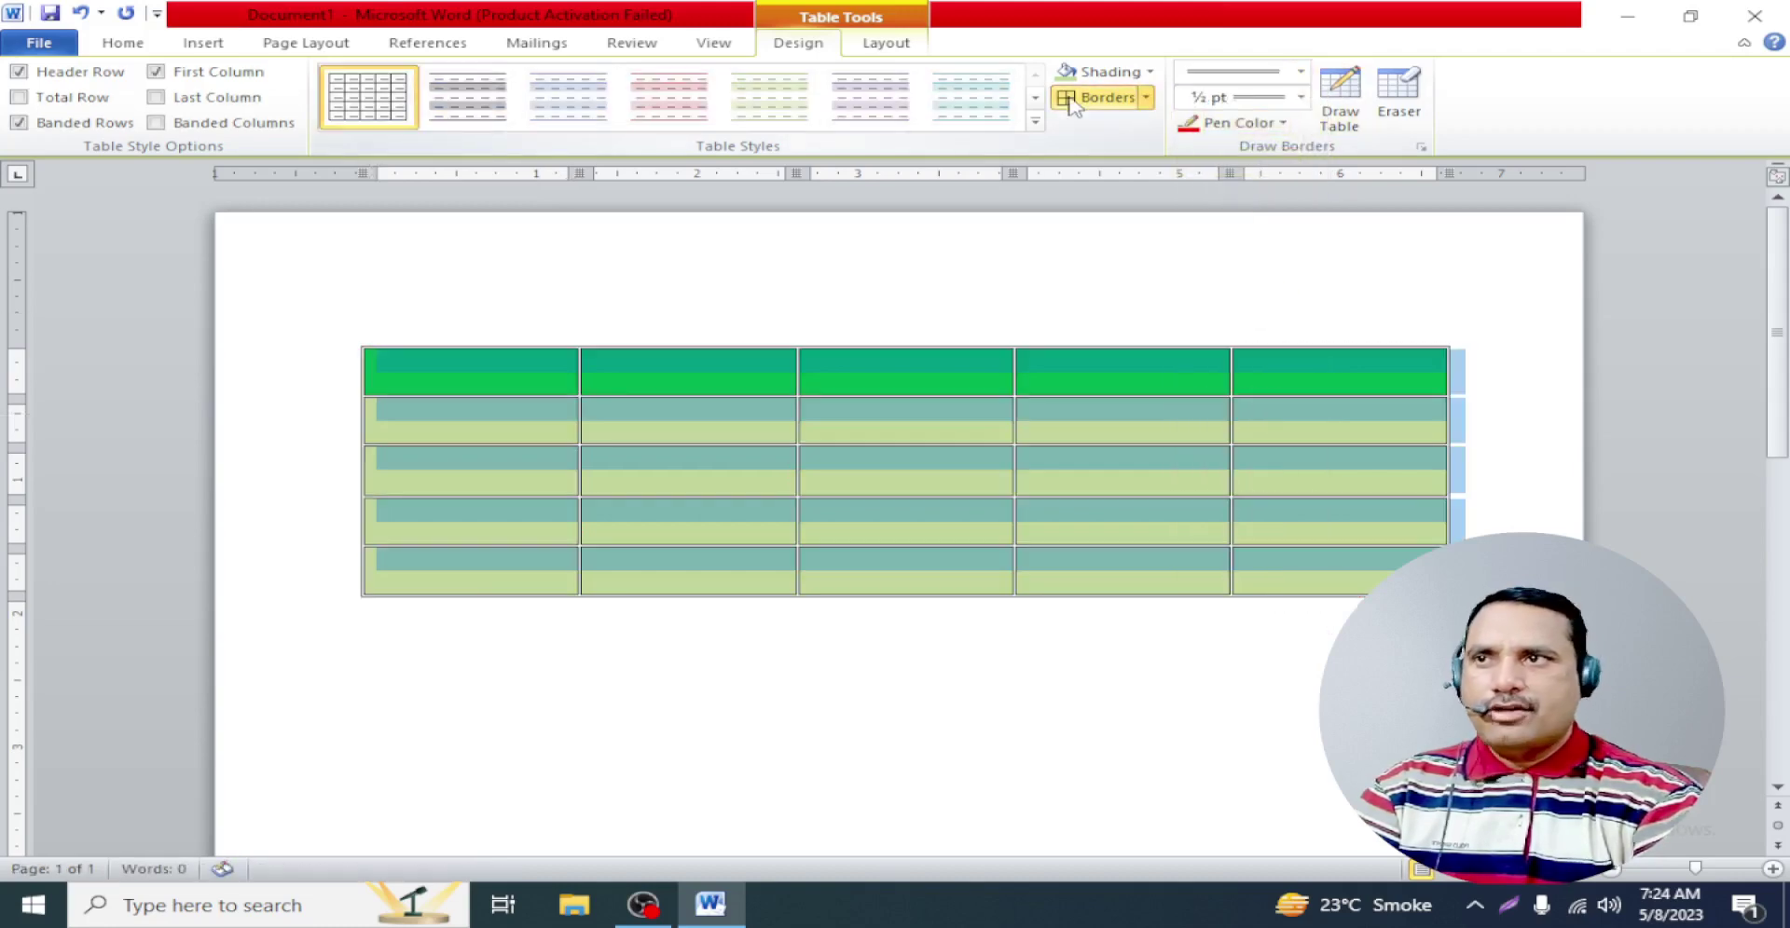
pyautogui.click(1072, 639)
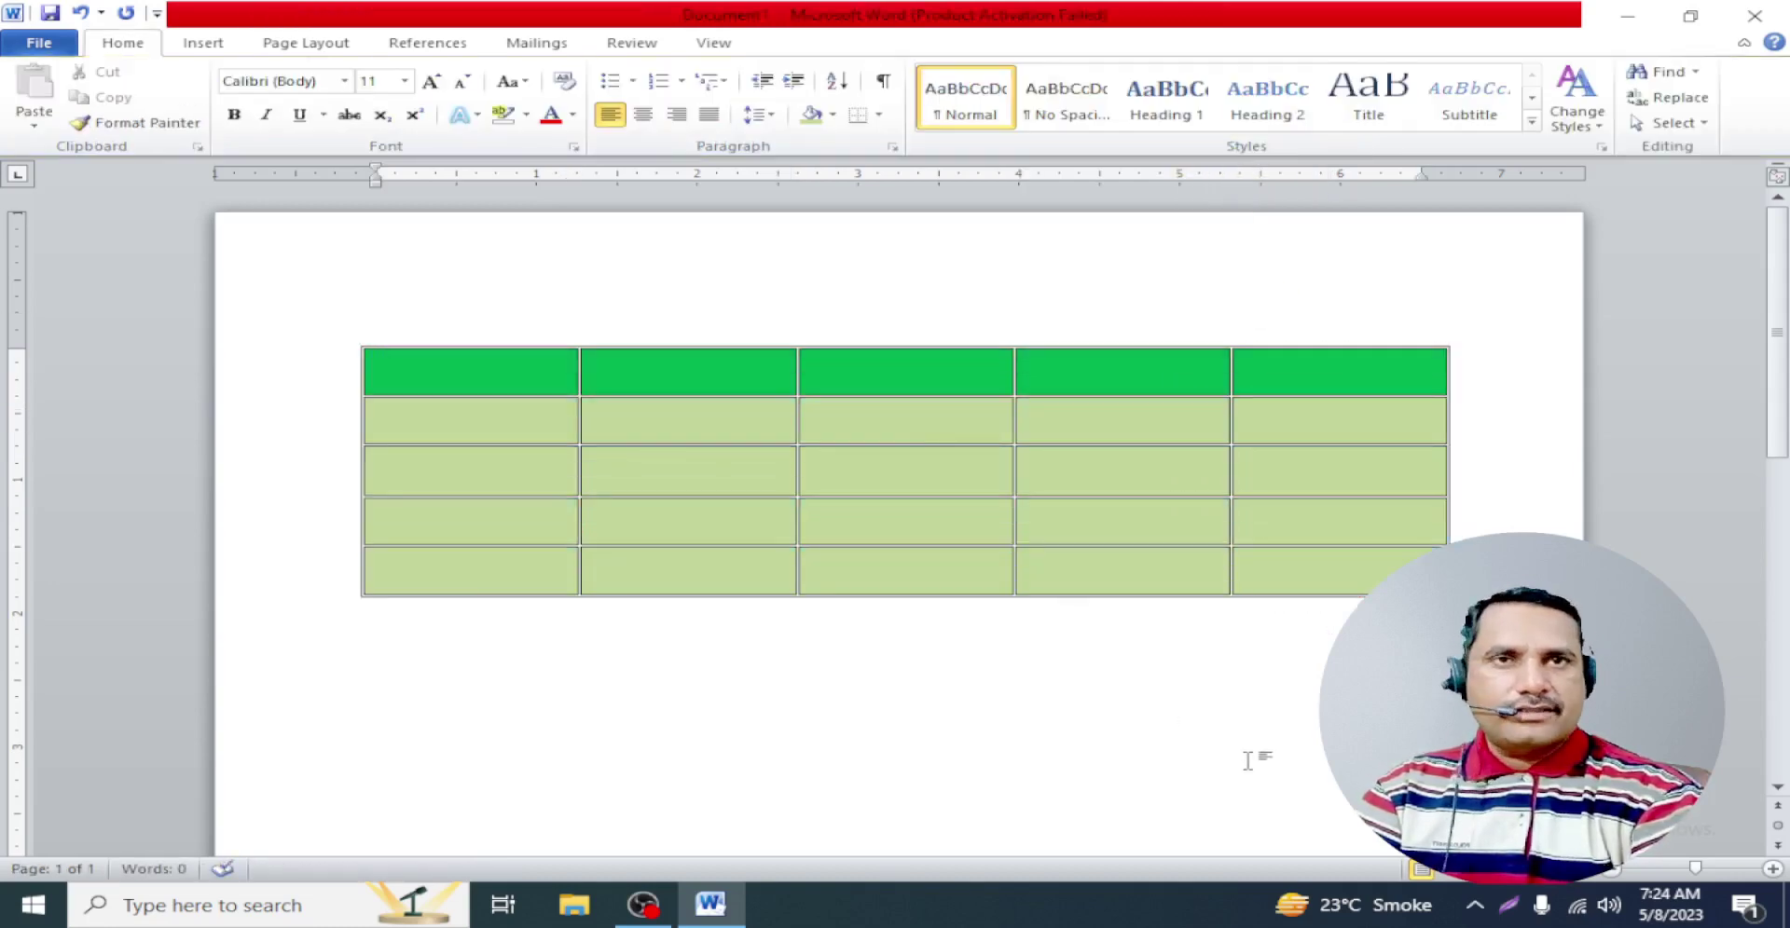
# Apply a purple banded table style to the 5x5 table
pyautogui.moveTo(1303, 593); pyautogui.dragTo(456, 380)
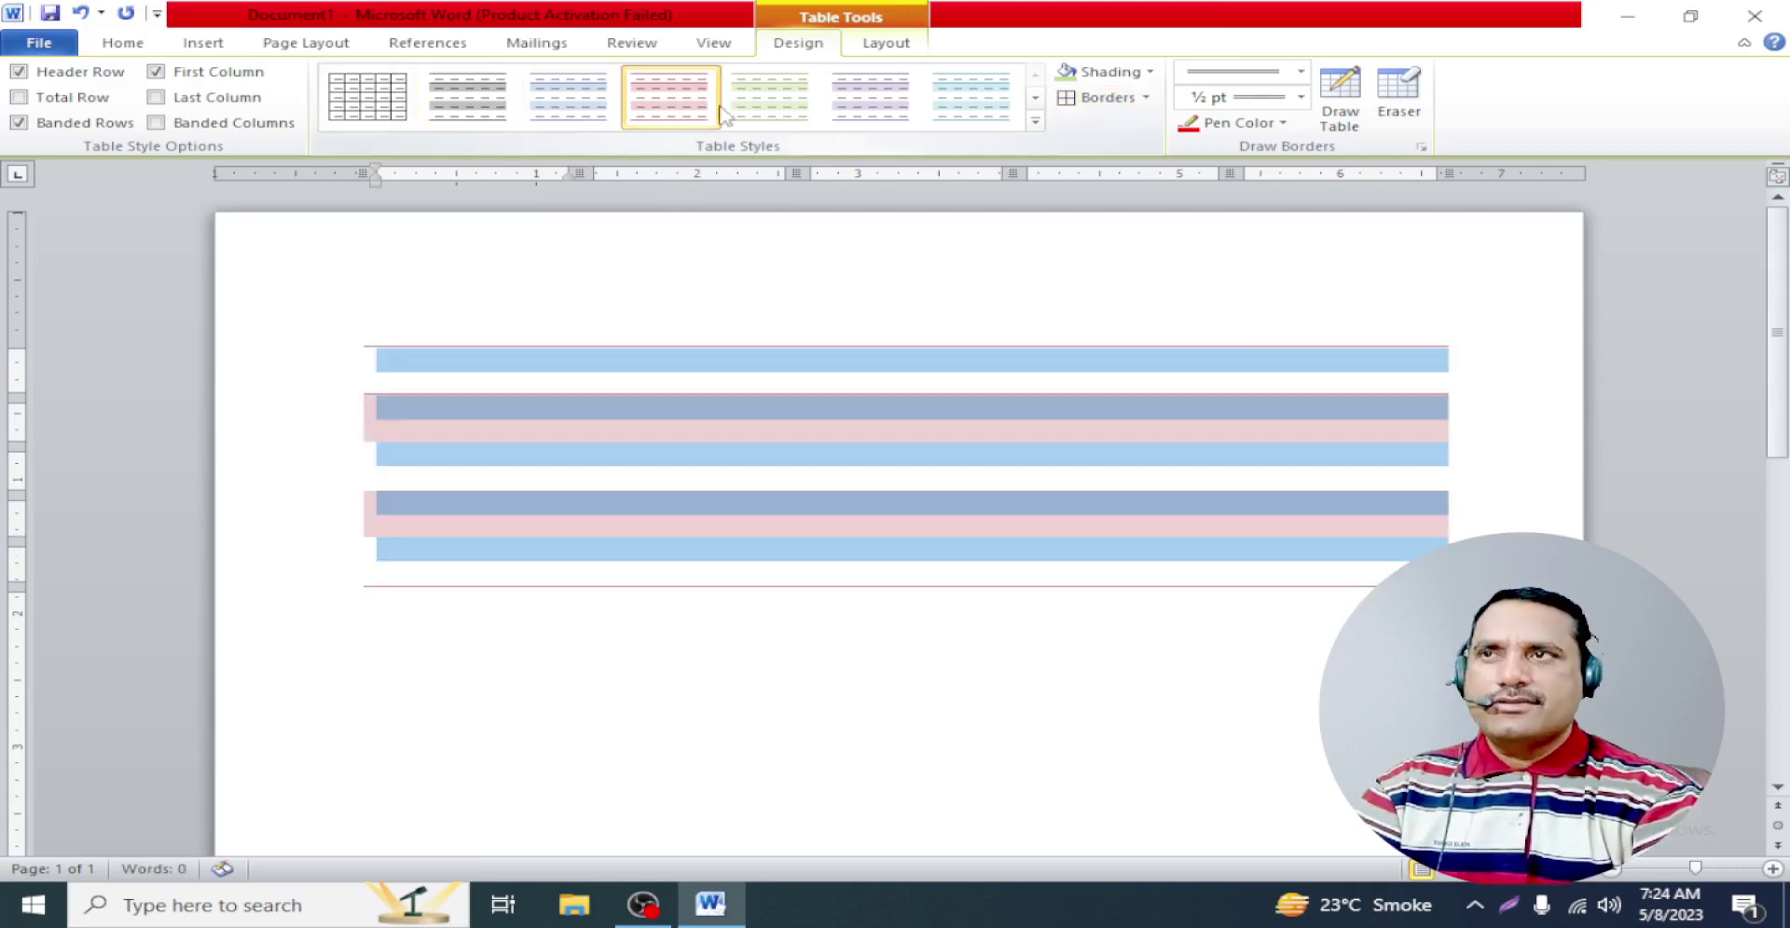
pyautogui.click(870, 97)
pyautogui.click(904, 663)
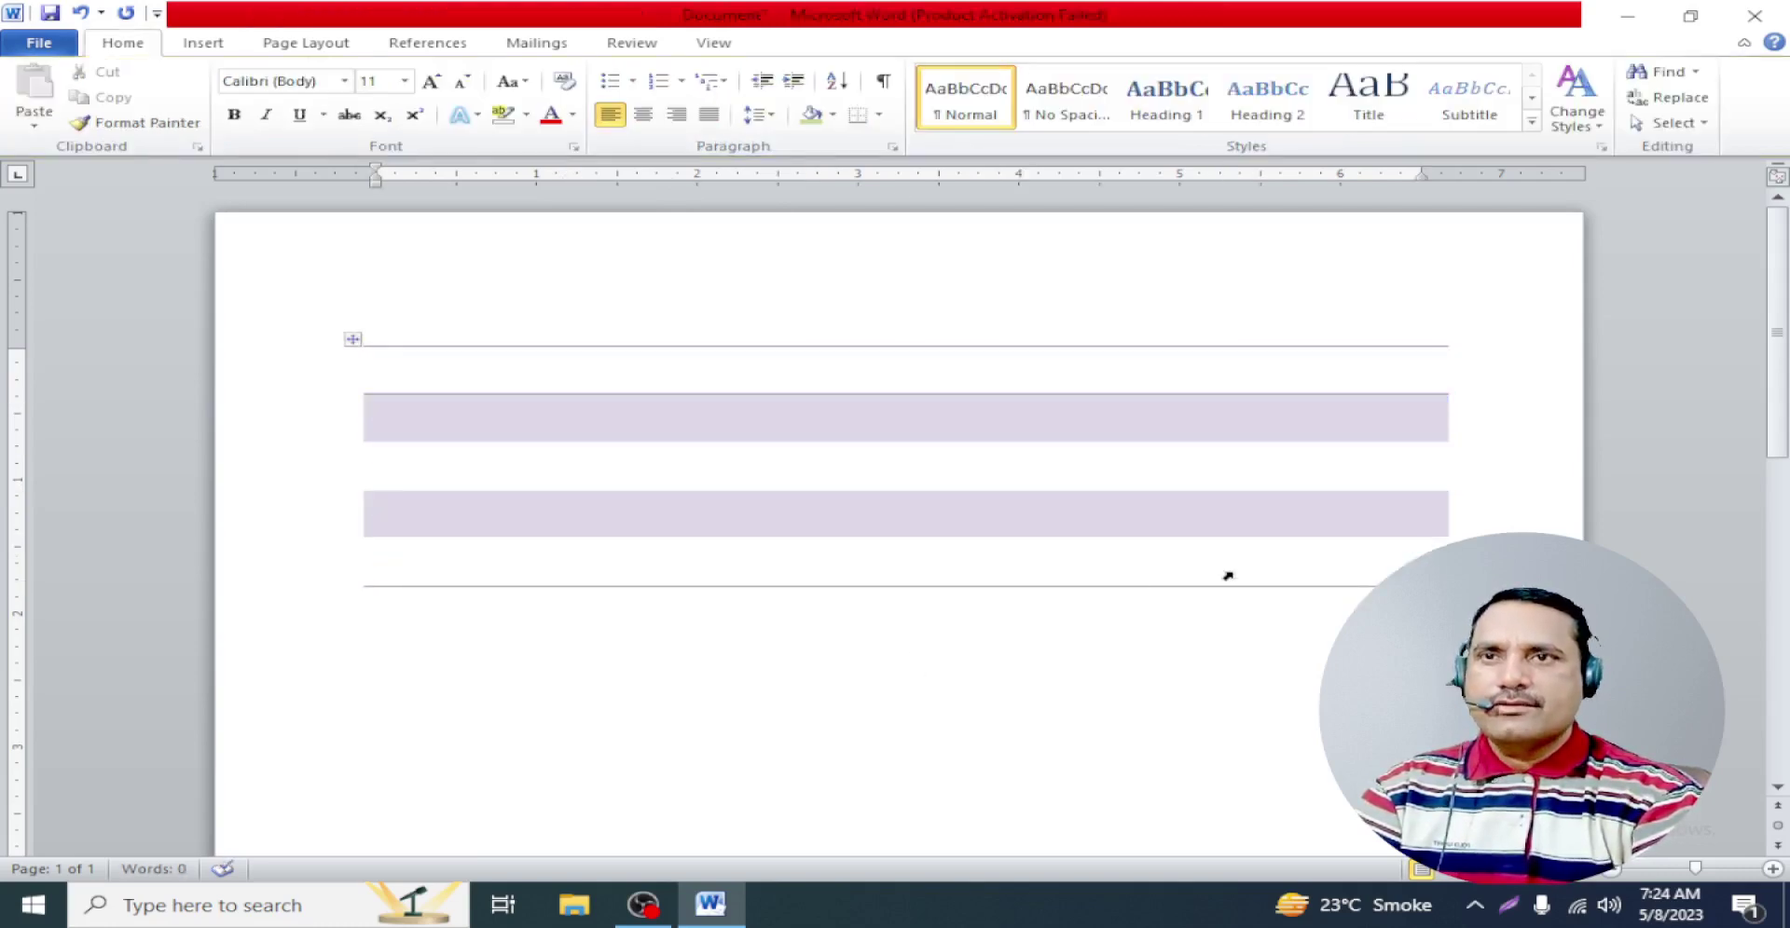
pyautogui.moveTo(1398, 562); pyautogui.dragTo(466, 368)
pyautogui.click(797, 43)
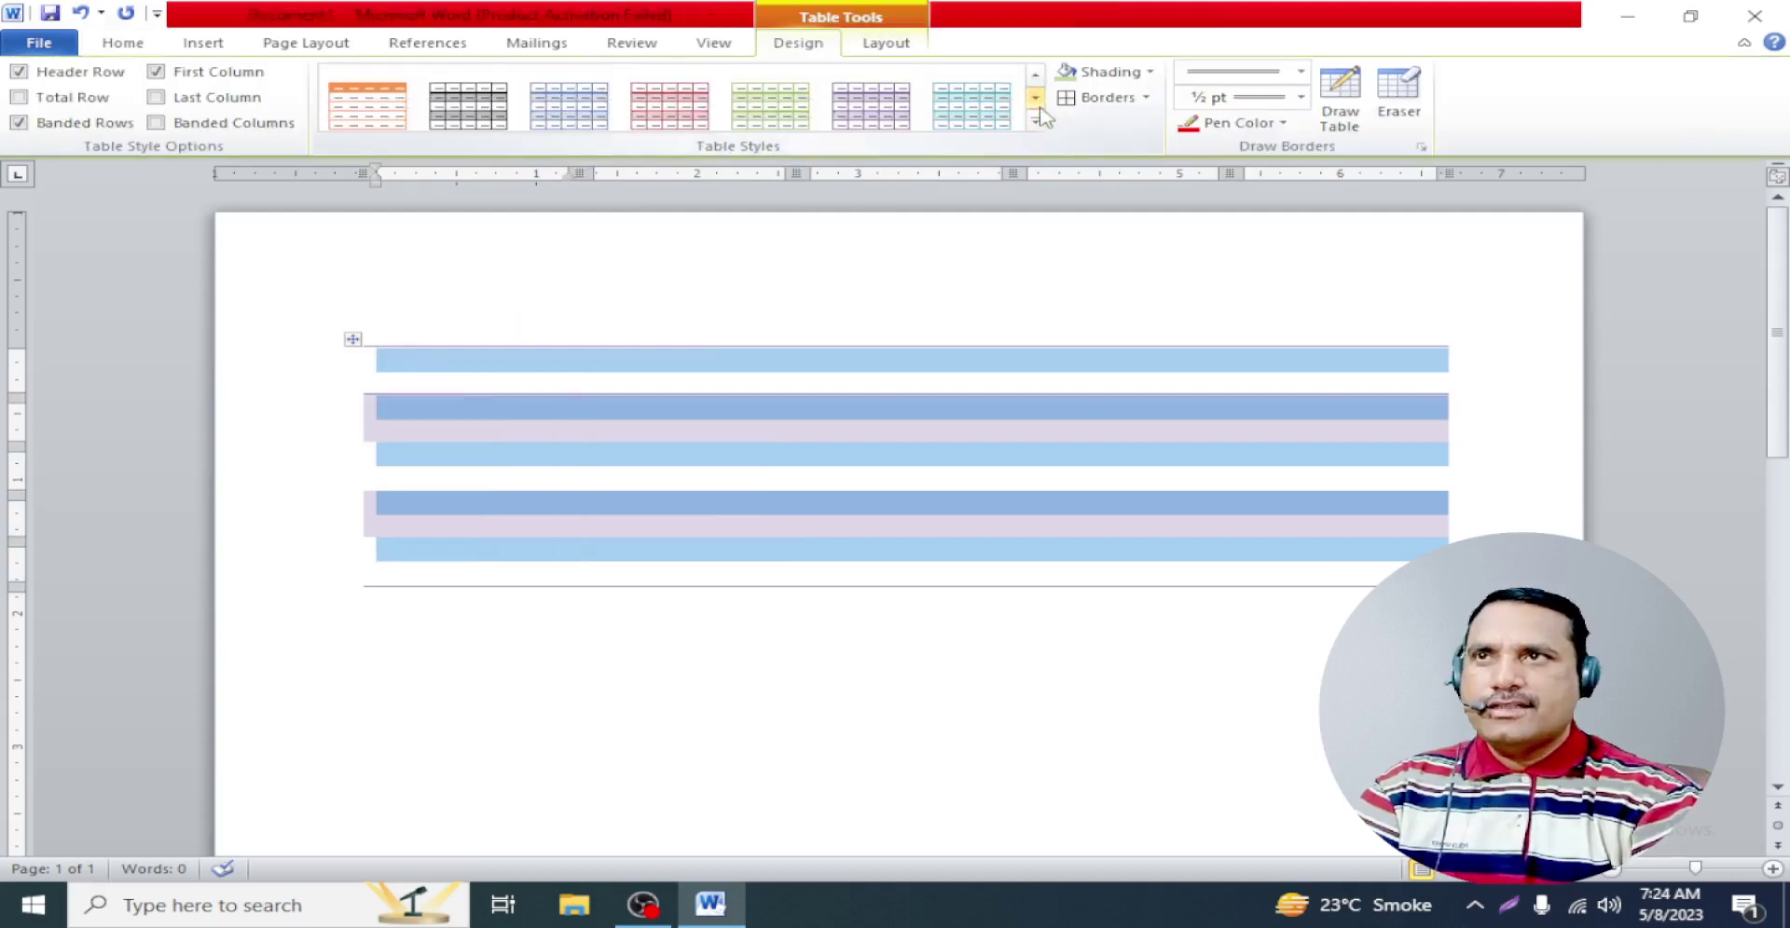
pyautogui.click(870, 98)
pyautogui.click(1052, 809)
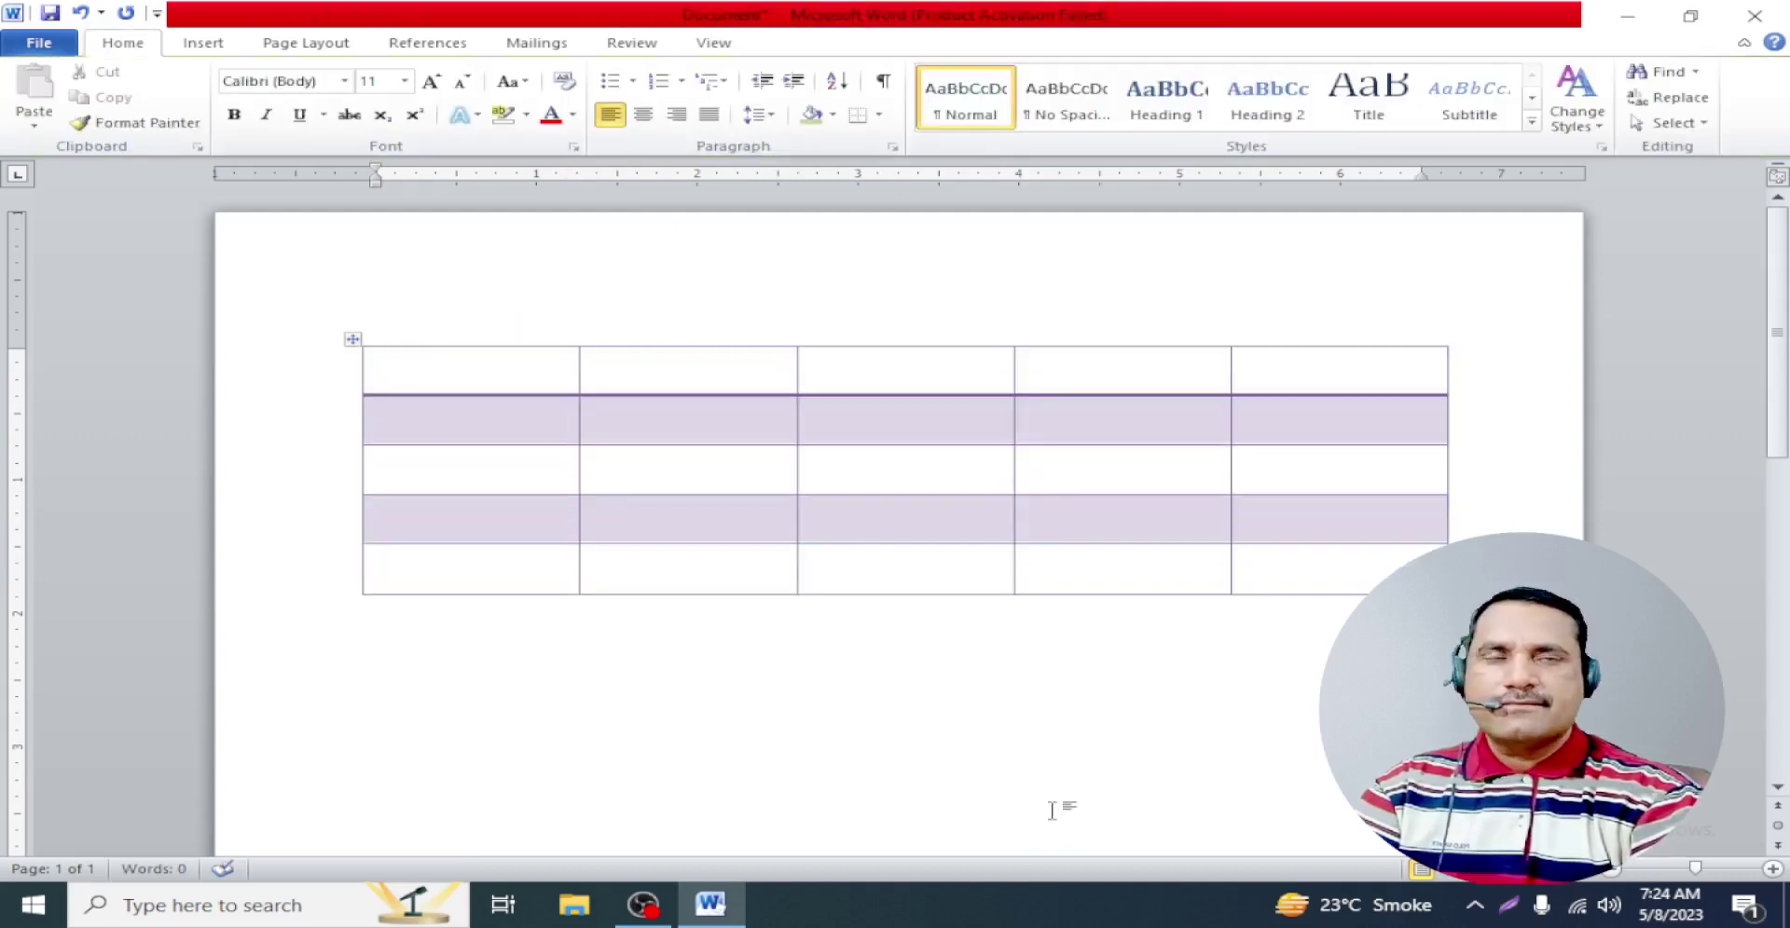
pyautogui.click(554, 386)
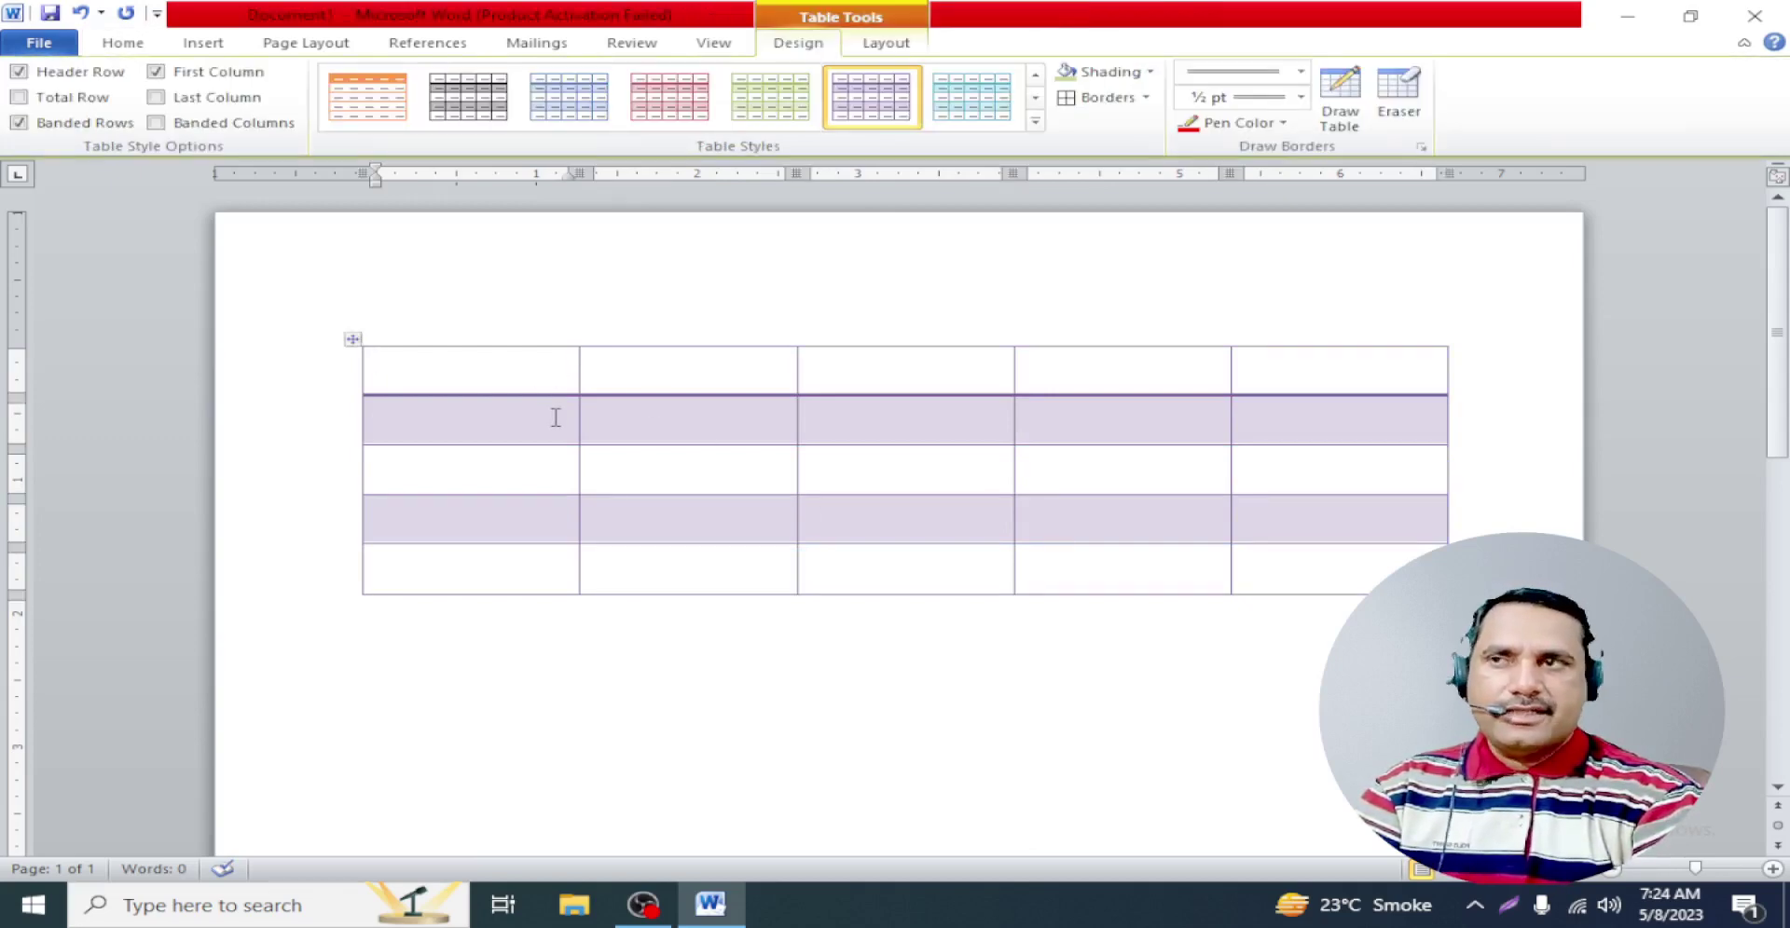
pyautogui.moveTo(534, 479); pyautogui.dragTo(695, 543)
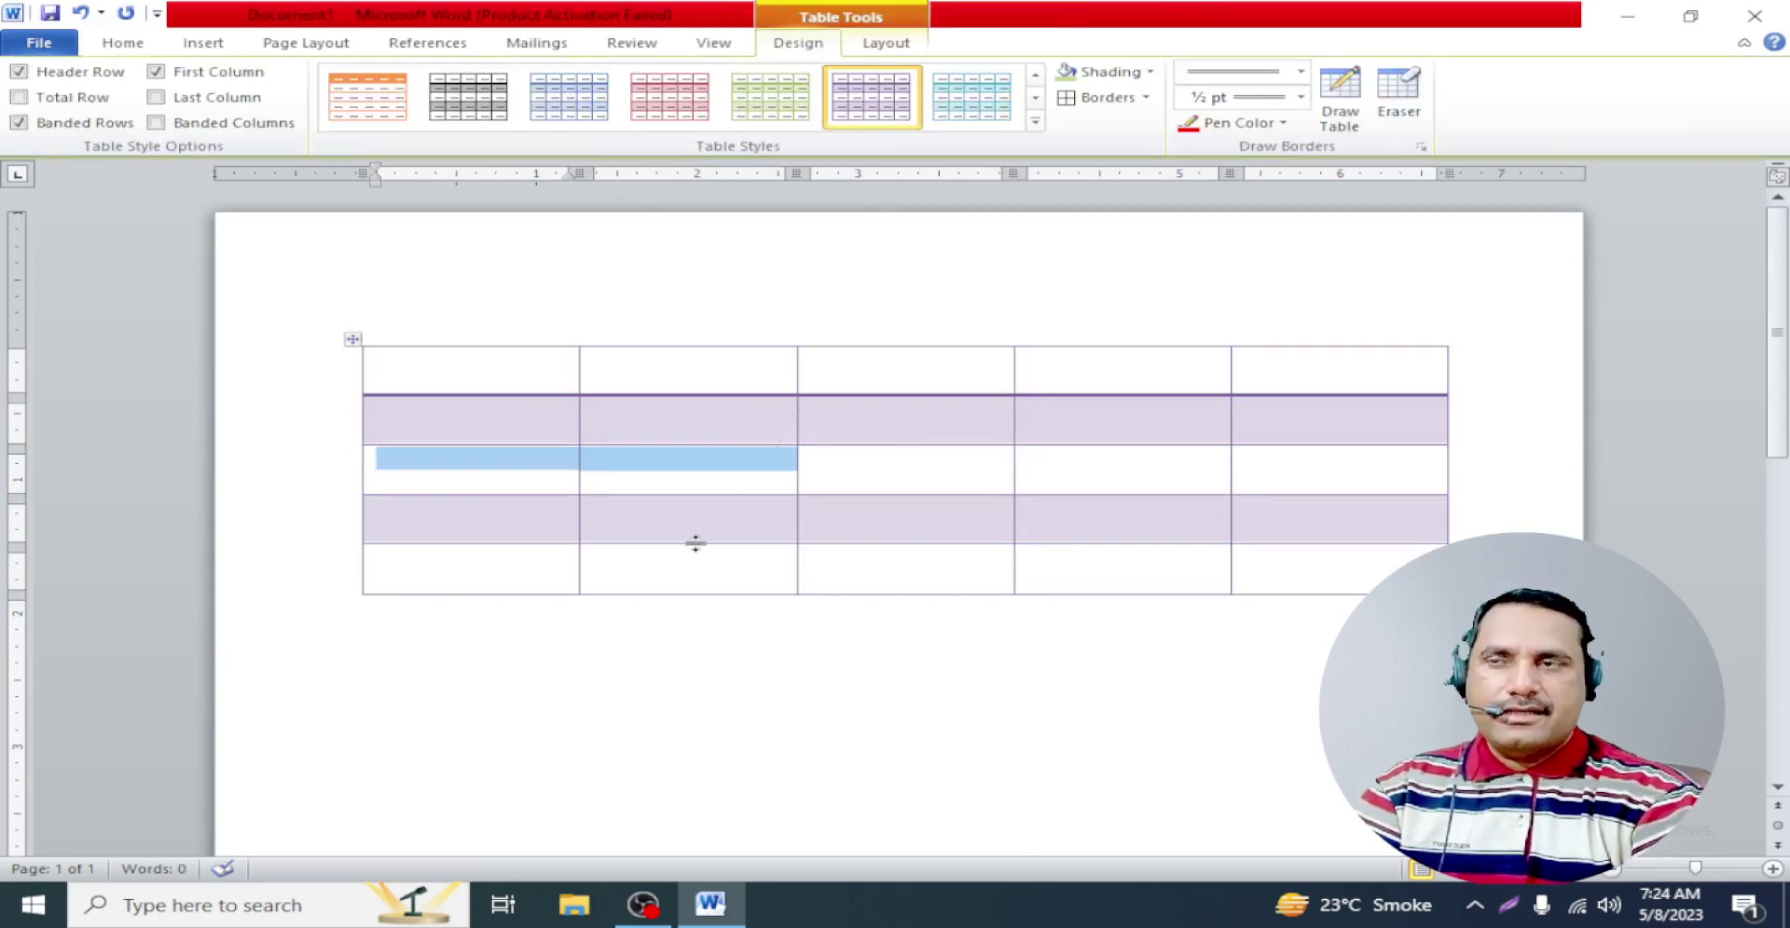
pyautogui.click(935, 680)
# Switch the table to a light-blue style from the Table Styles gallery
pyautogui.moveTo(1330, 583)
pyautogui.mouseDown()
pyautogui.moveTo(759, 487)
pyautogui.moveTo(466, 350)
pyautogui.mouseUp()
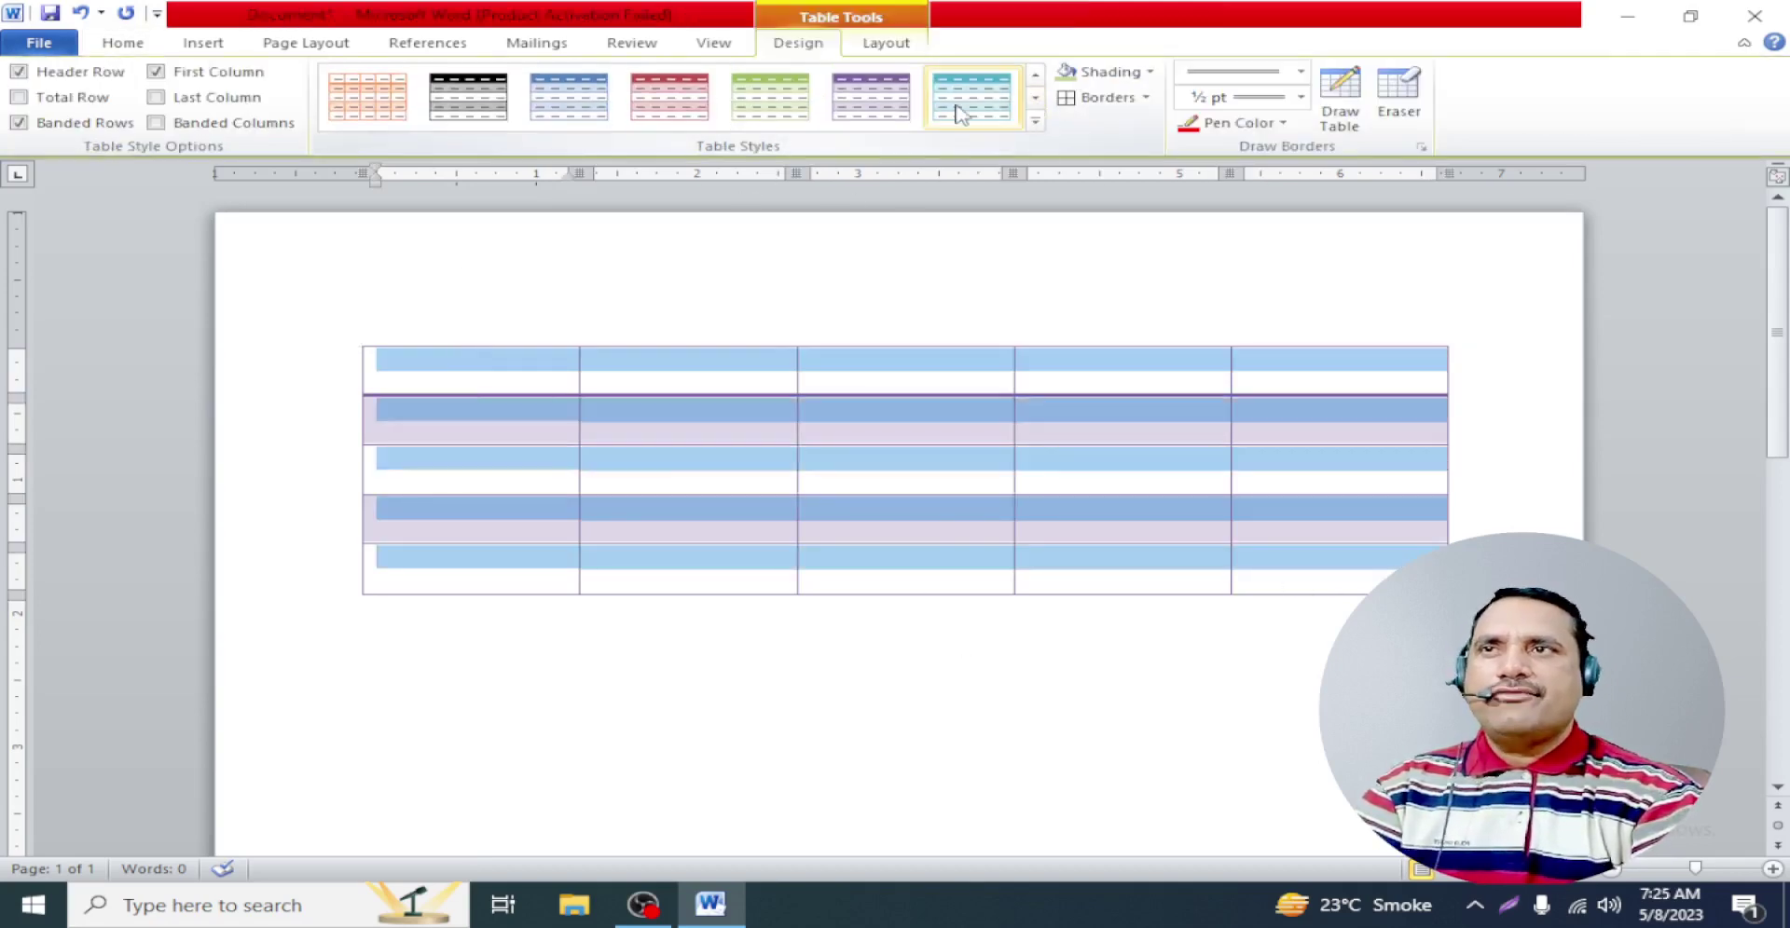
pyautogui.click(1036, 98)
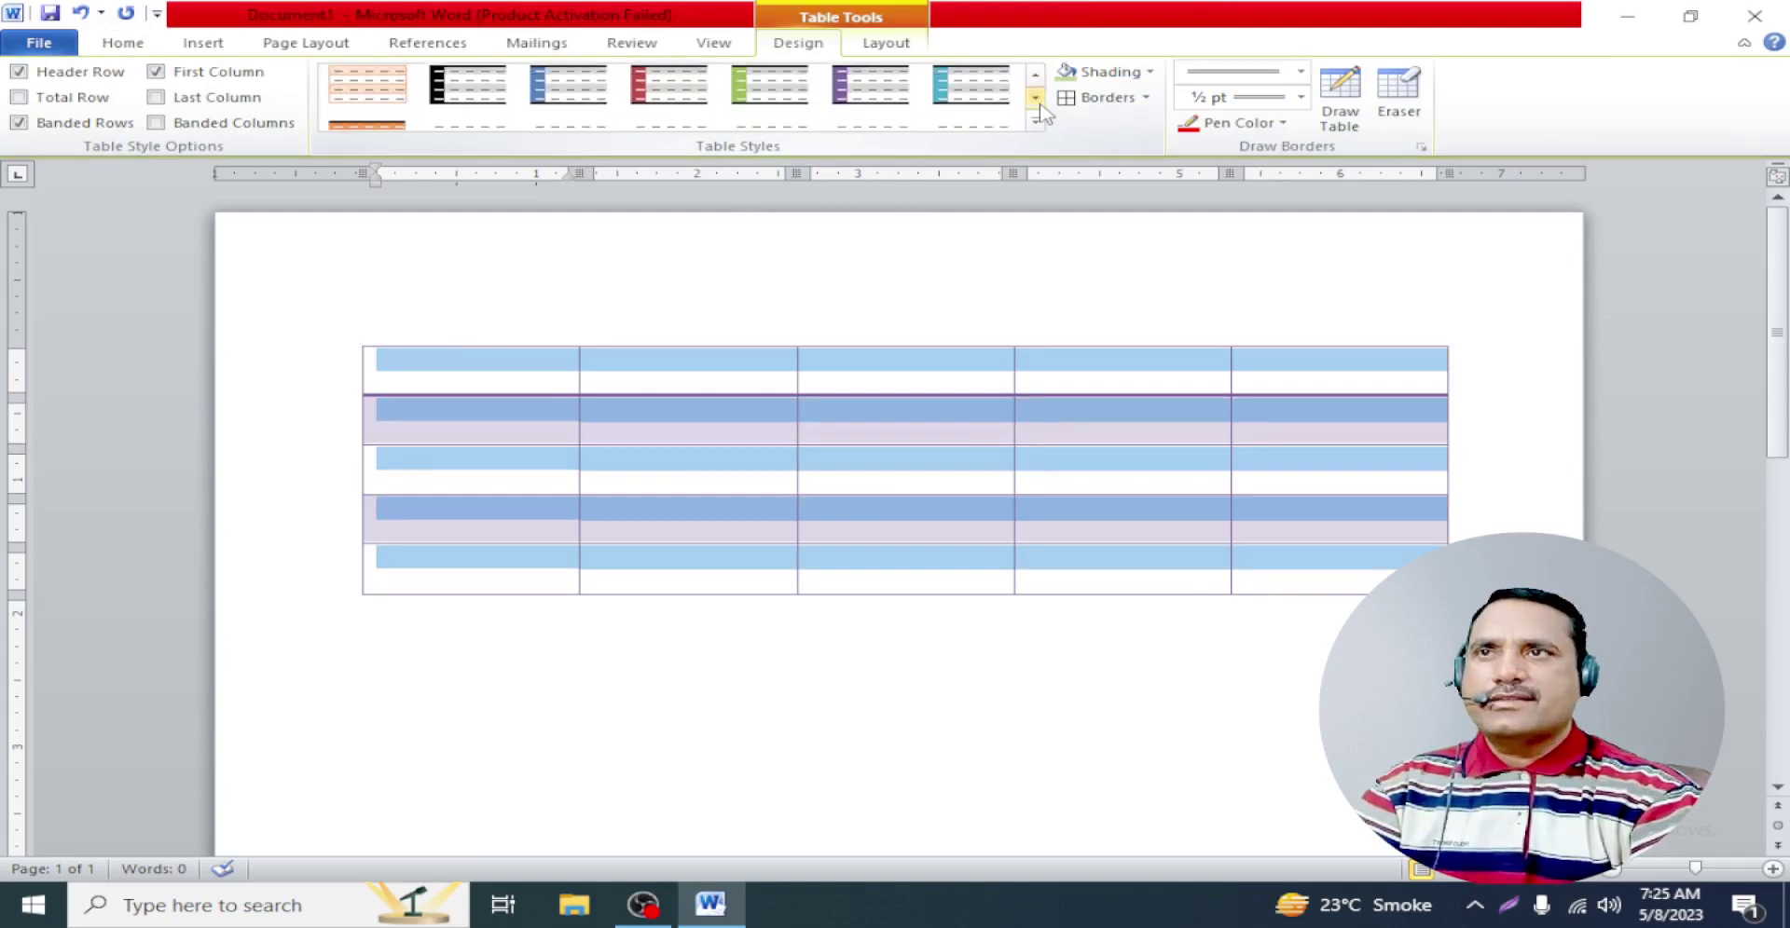
pyautogui.click(1036, 99)
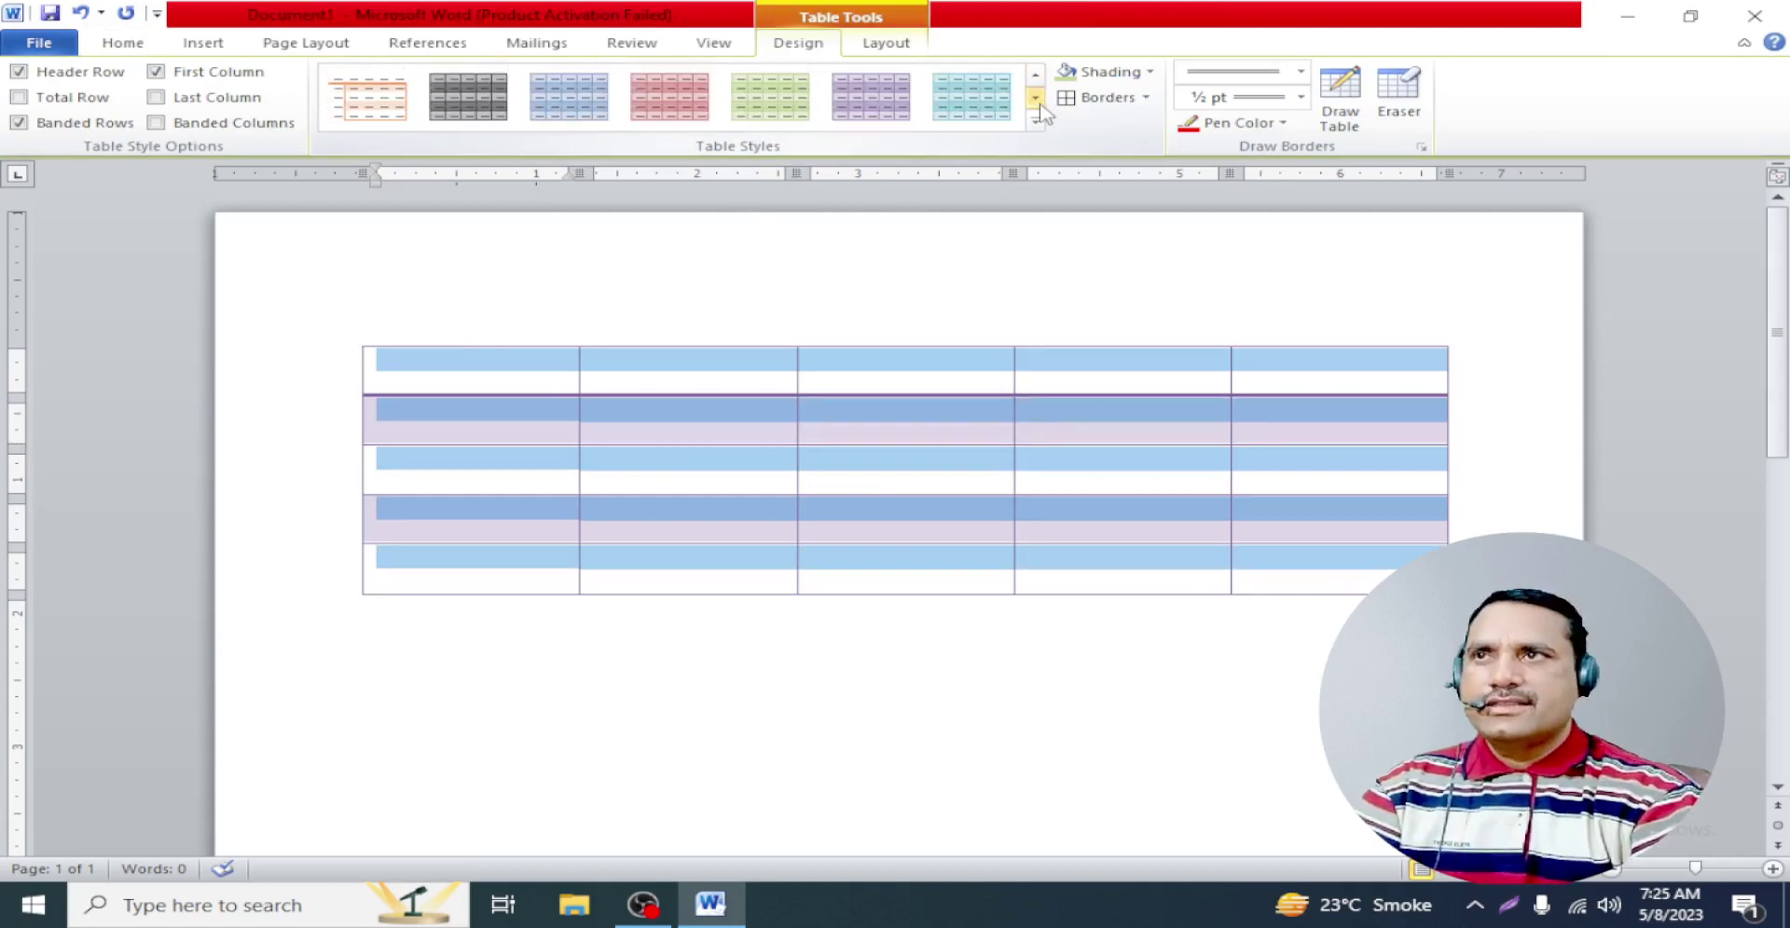
pyautogui.click(971, 96)
pyautogui.click(1131, 691)
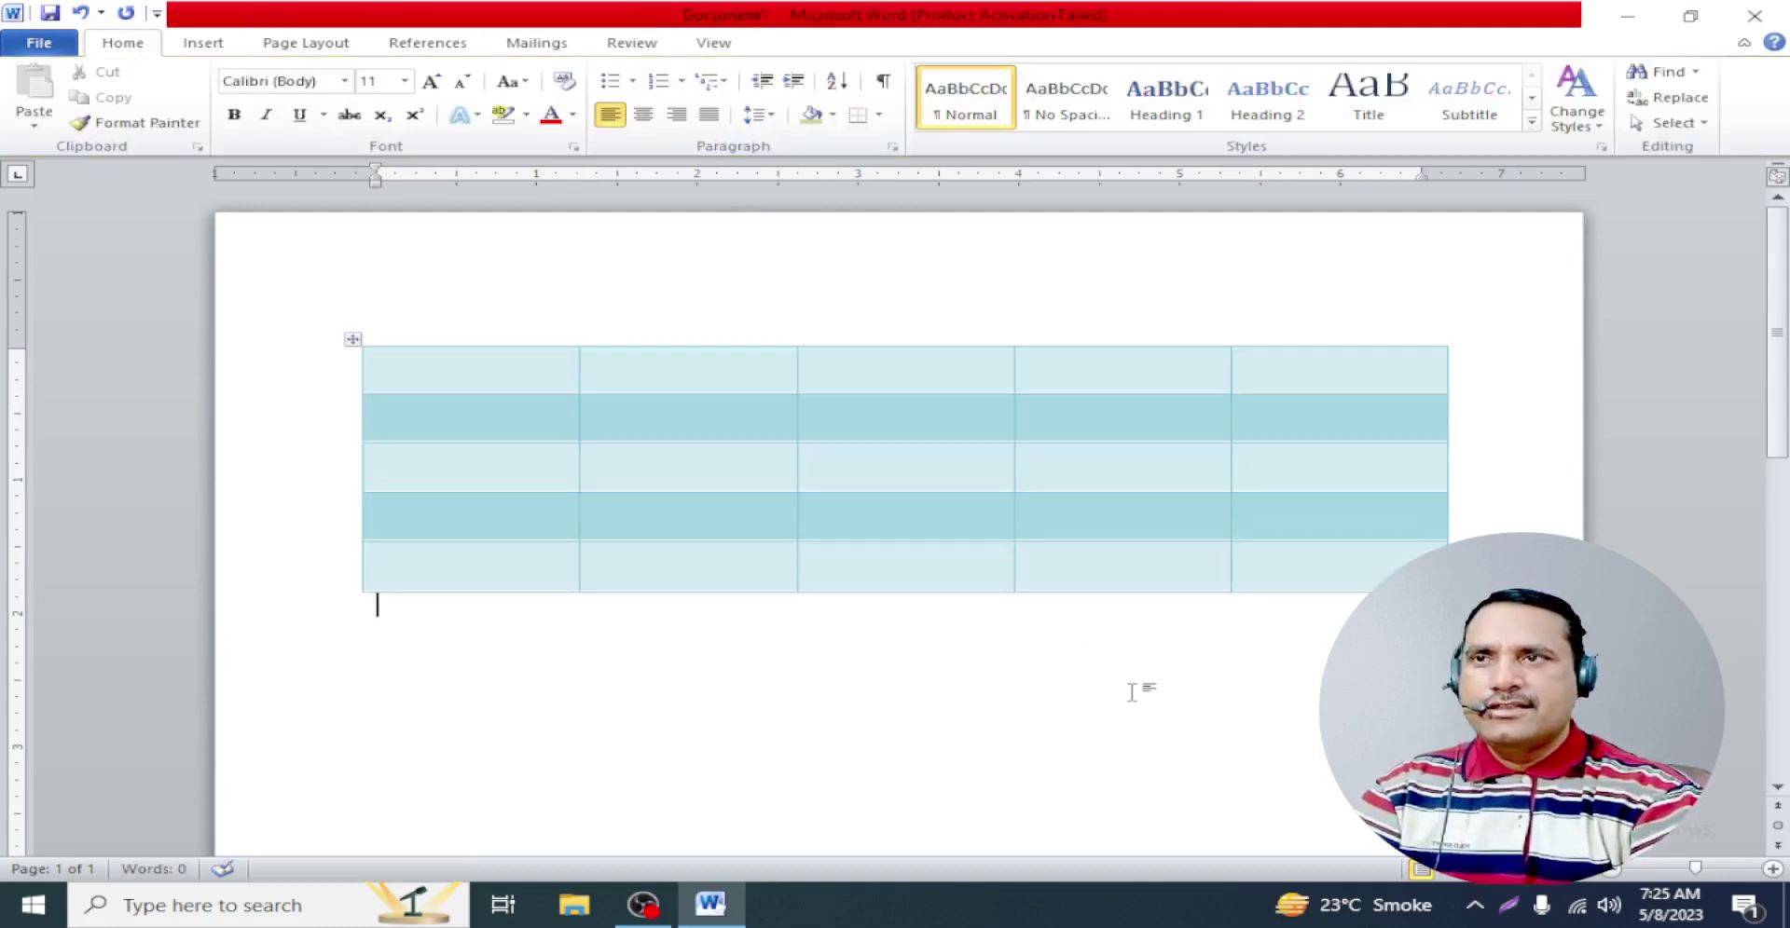
# Drag the table's corner handle inward to make it narrower
pyautogui.moveTo(1283, 564); pyautogui.dragTo(392, 360)
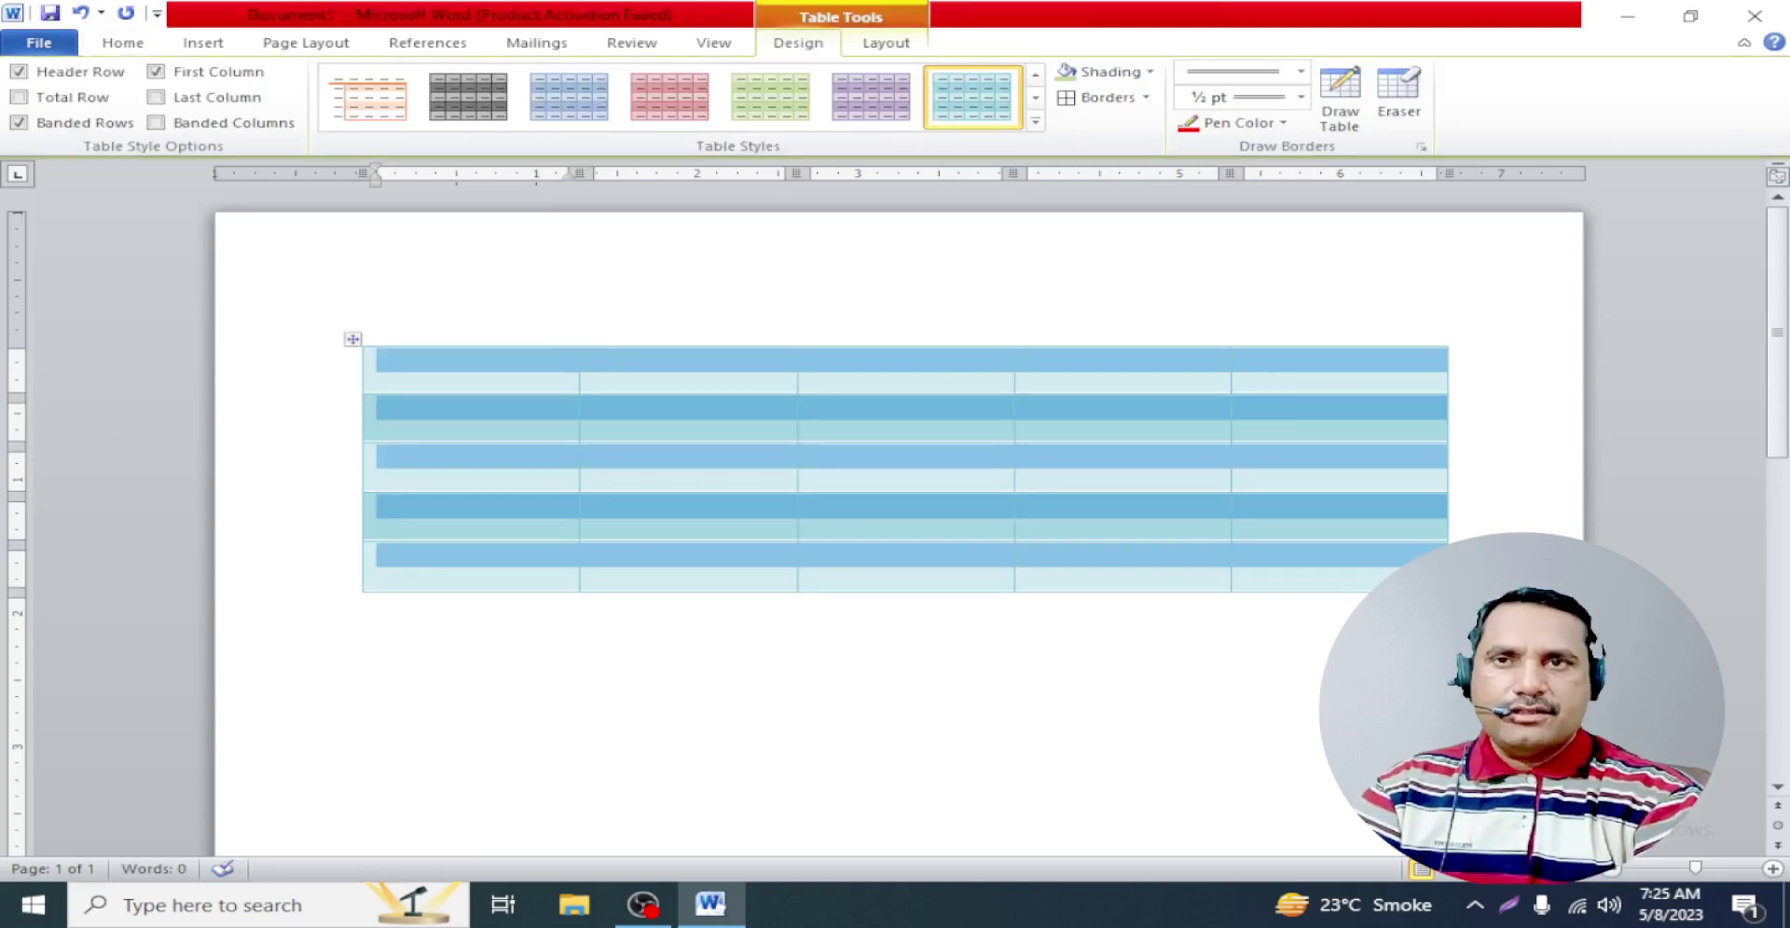
pyautogui.moveTo(1449, 595); pyautogui.dragTo(1302, 484)
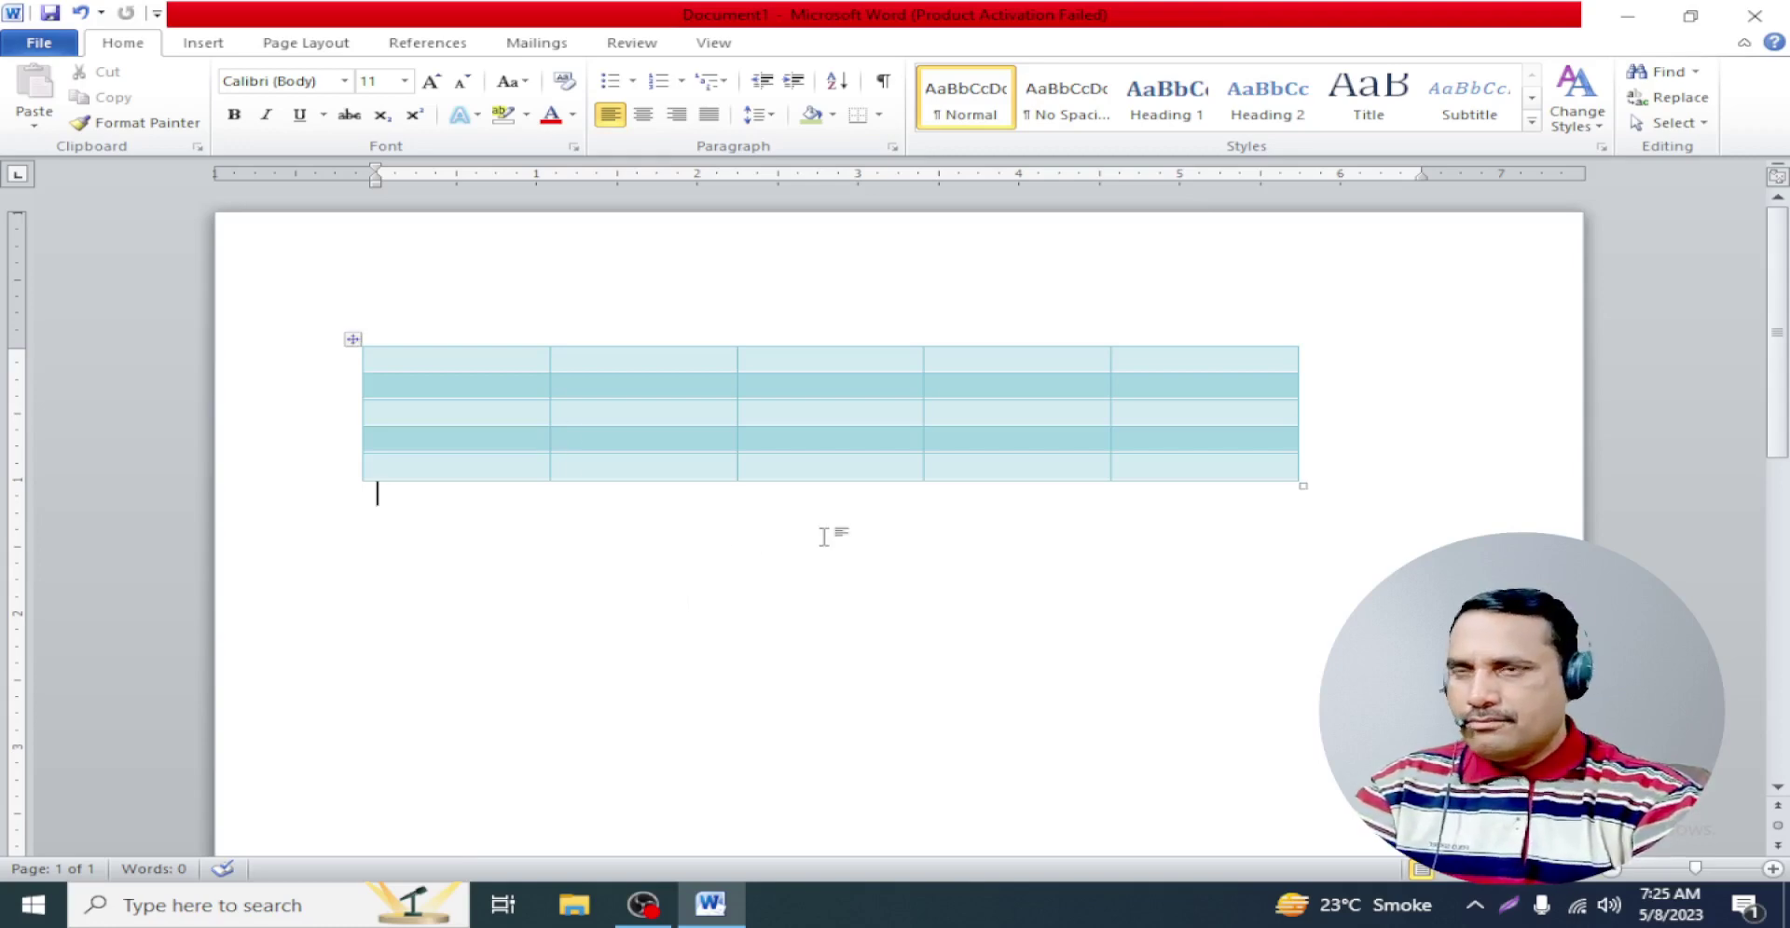
pyautogui.keyDown('ctrl'); pyautogui.scroll(1, 824, 533); pyautogui.keyUp('ctrl')
pyautogui.keyDown('ctrl'); pyautogui.scroll(2, 836, 543); pyautogui.keyUp('ctrl')
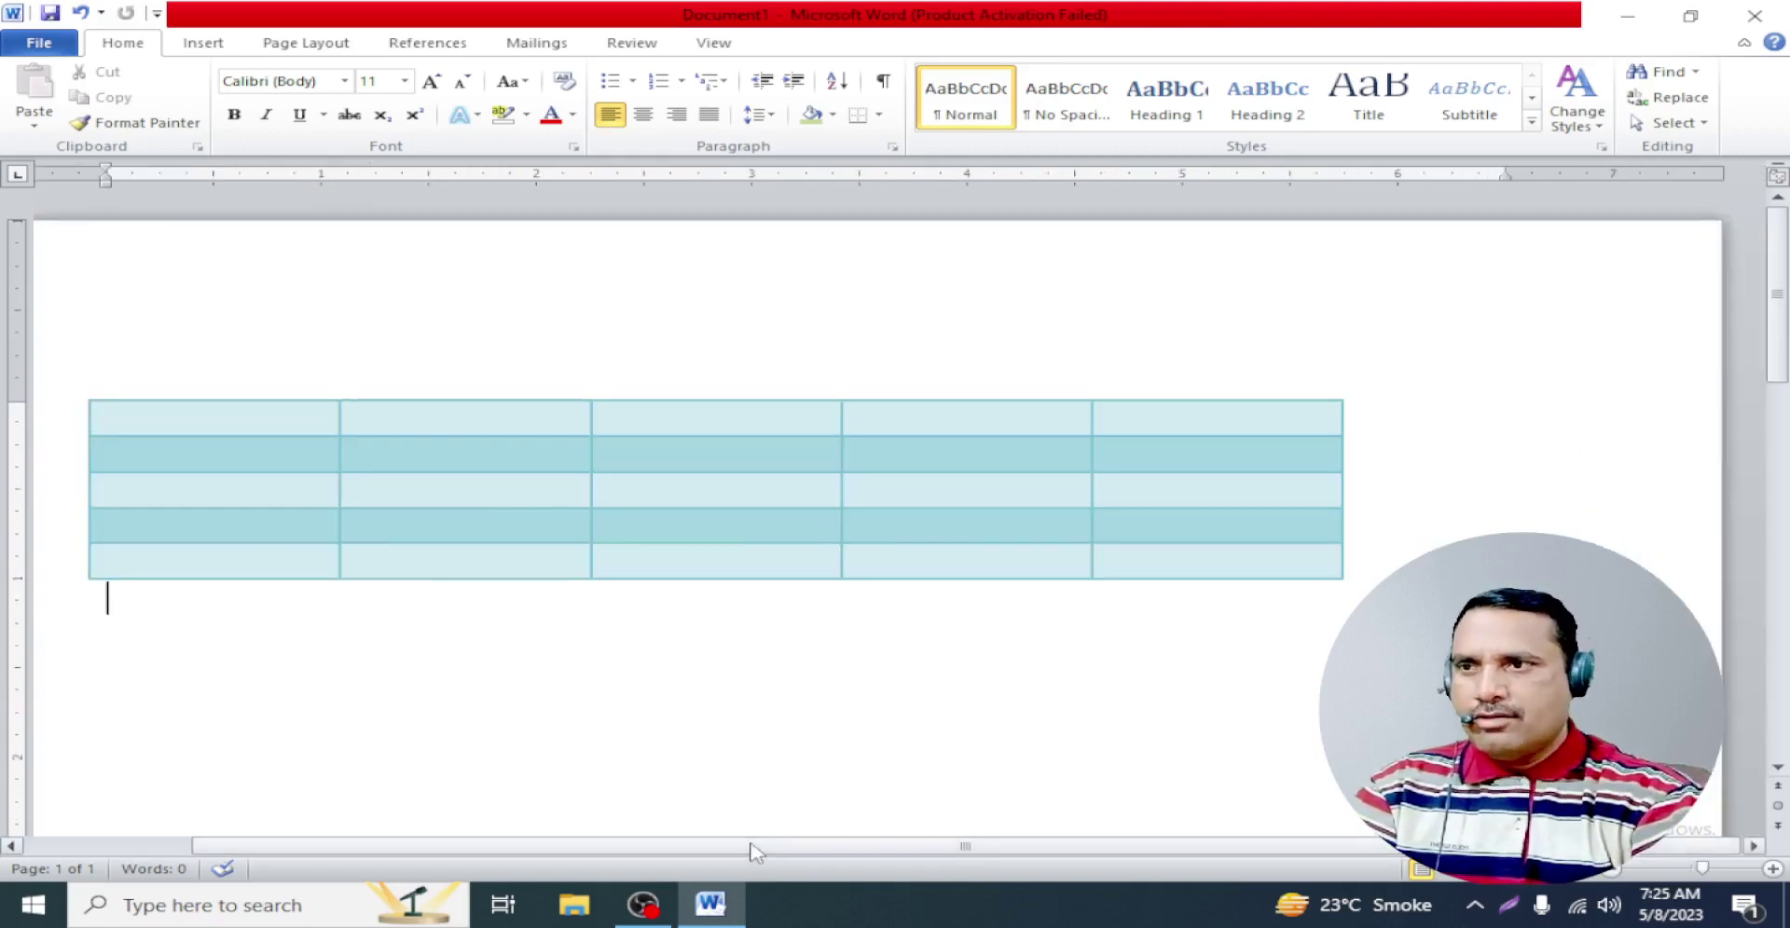
pyautogui.moveTo(758, 850); pyautogui.dragTo(649, 850)
pyautogui.click(597, 423)
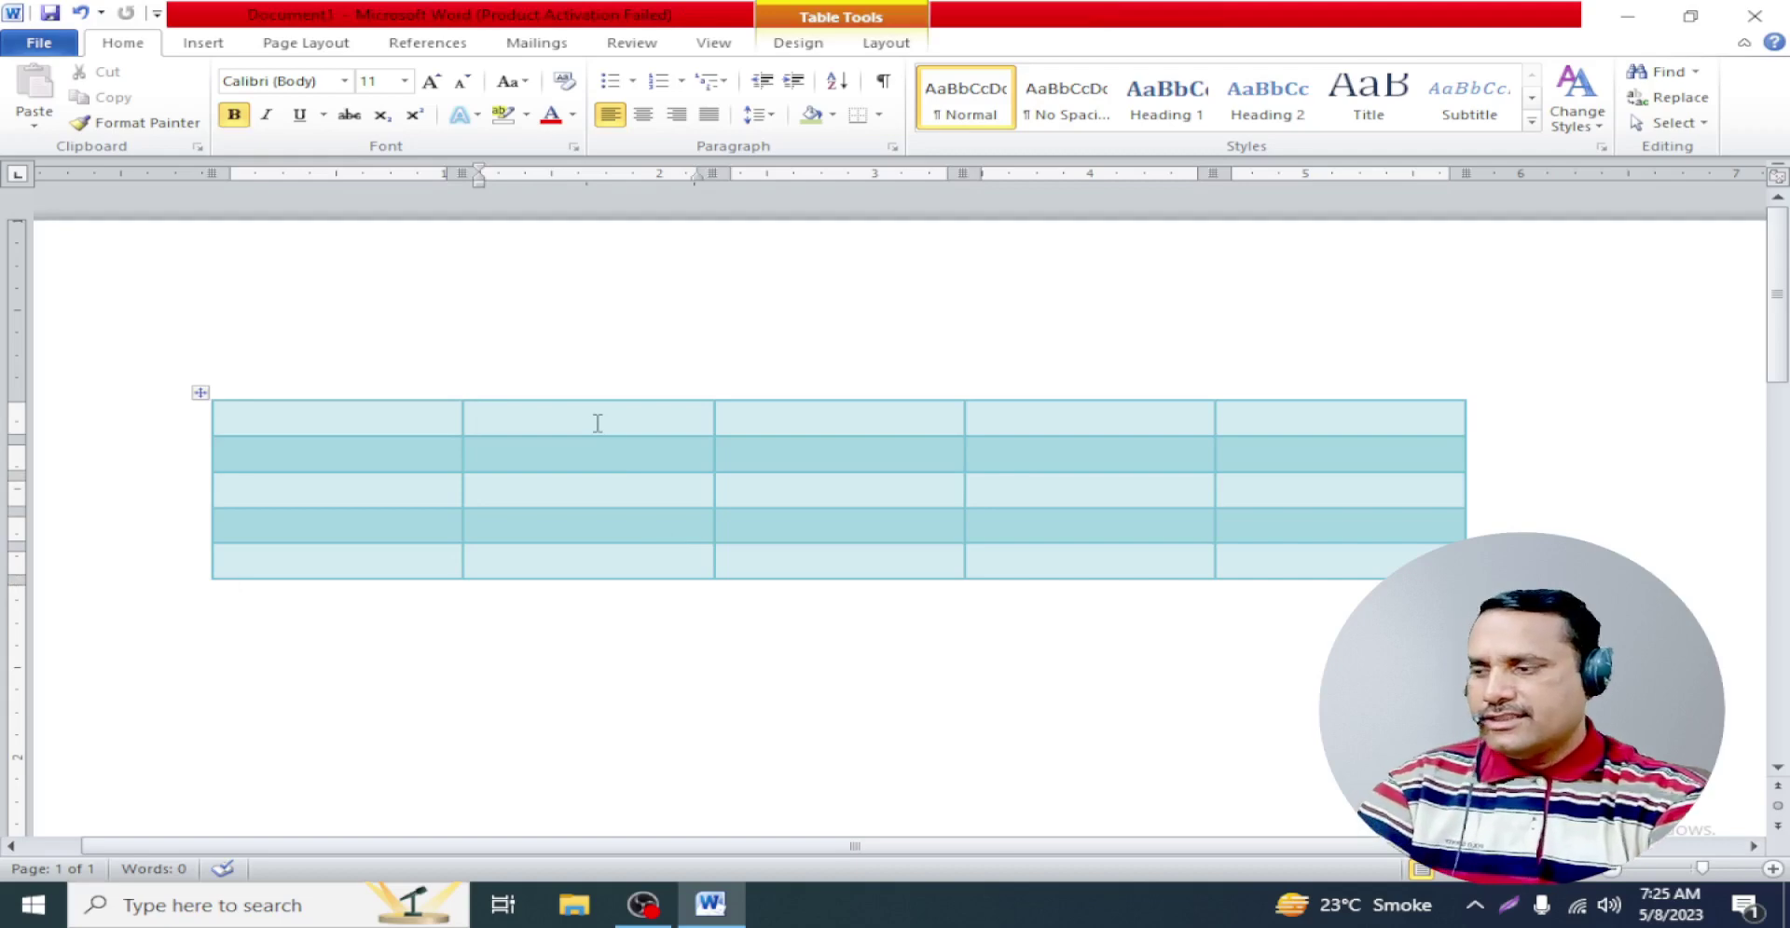
pyautogui.write('1')
pyautogui.click(783, 426)
pyautogui.write('2')
pyautogui.click(1010, 424)
pyautogui.write('3')
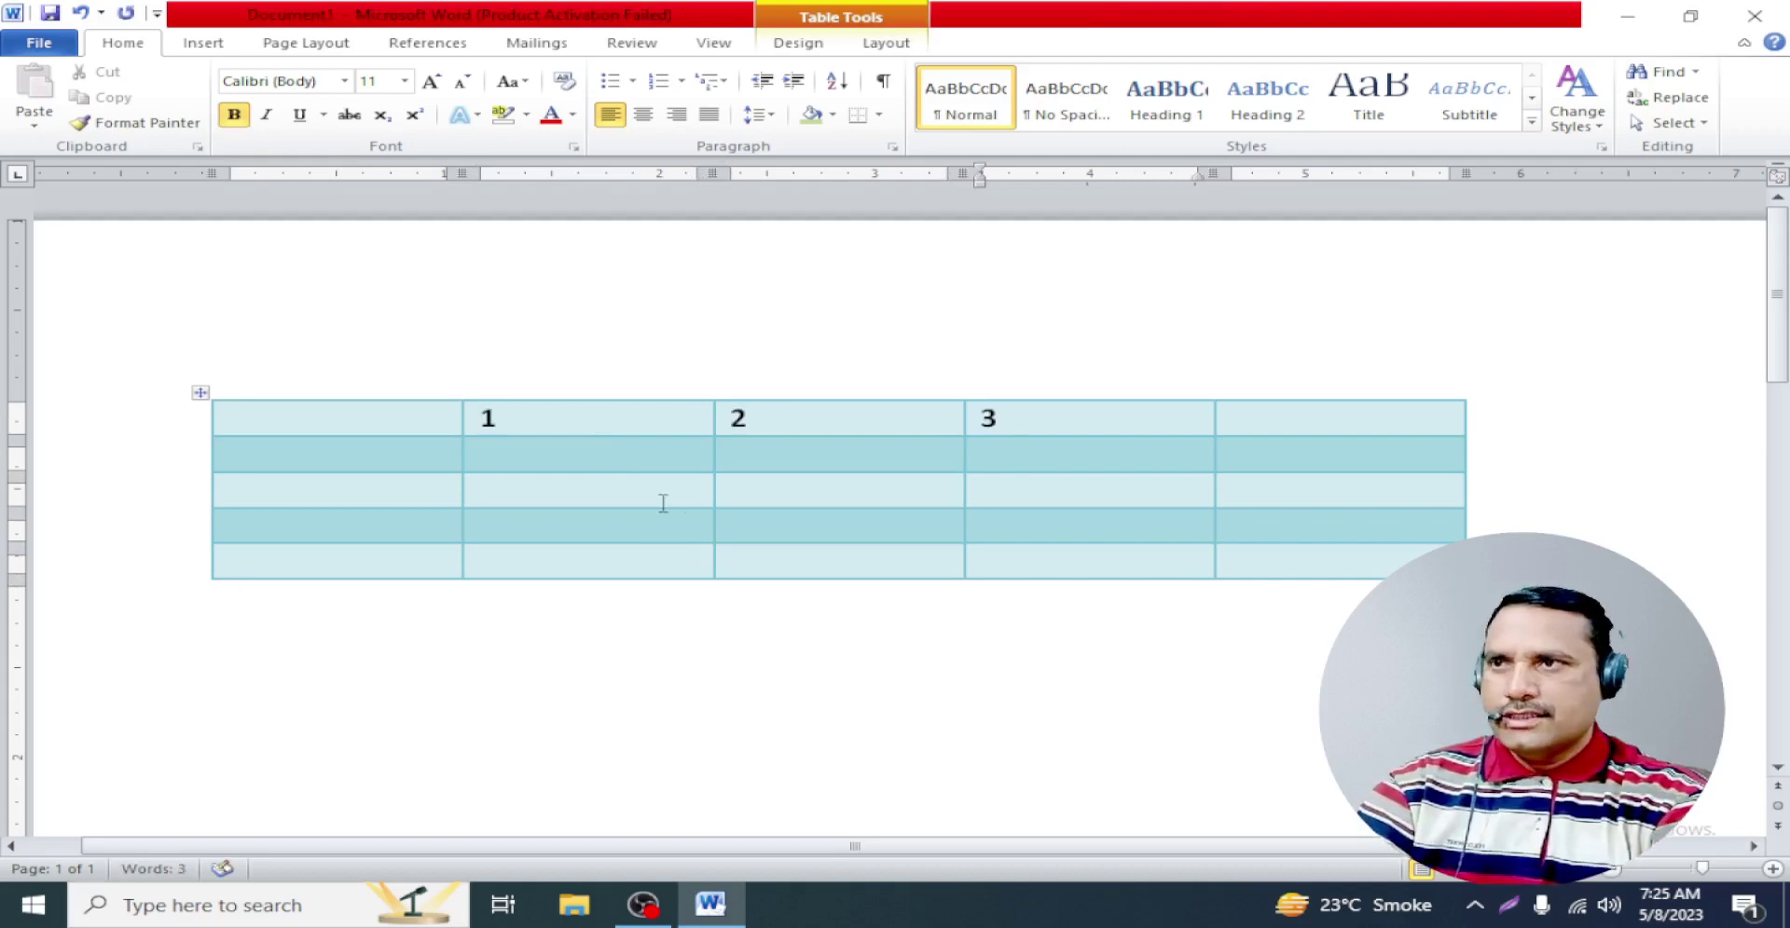
pyautogui.click(604, 454)
pyautogui.write('4')
pyautogui.click(776, 457)
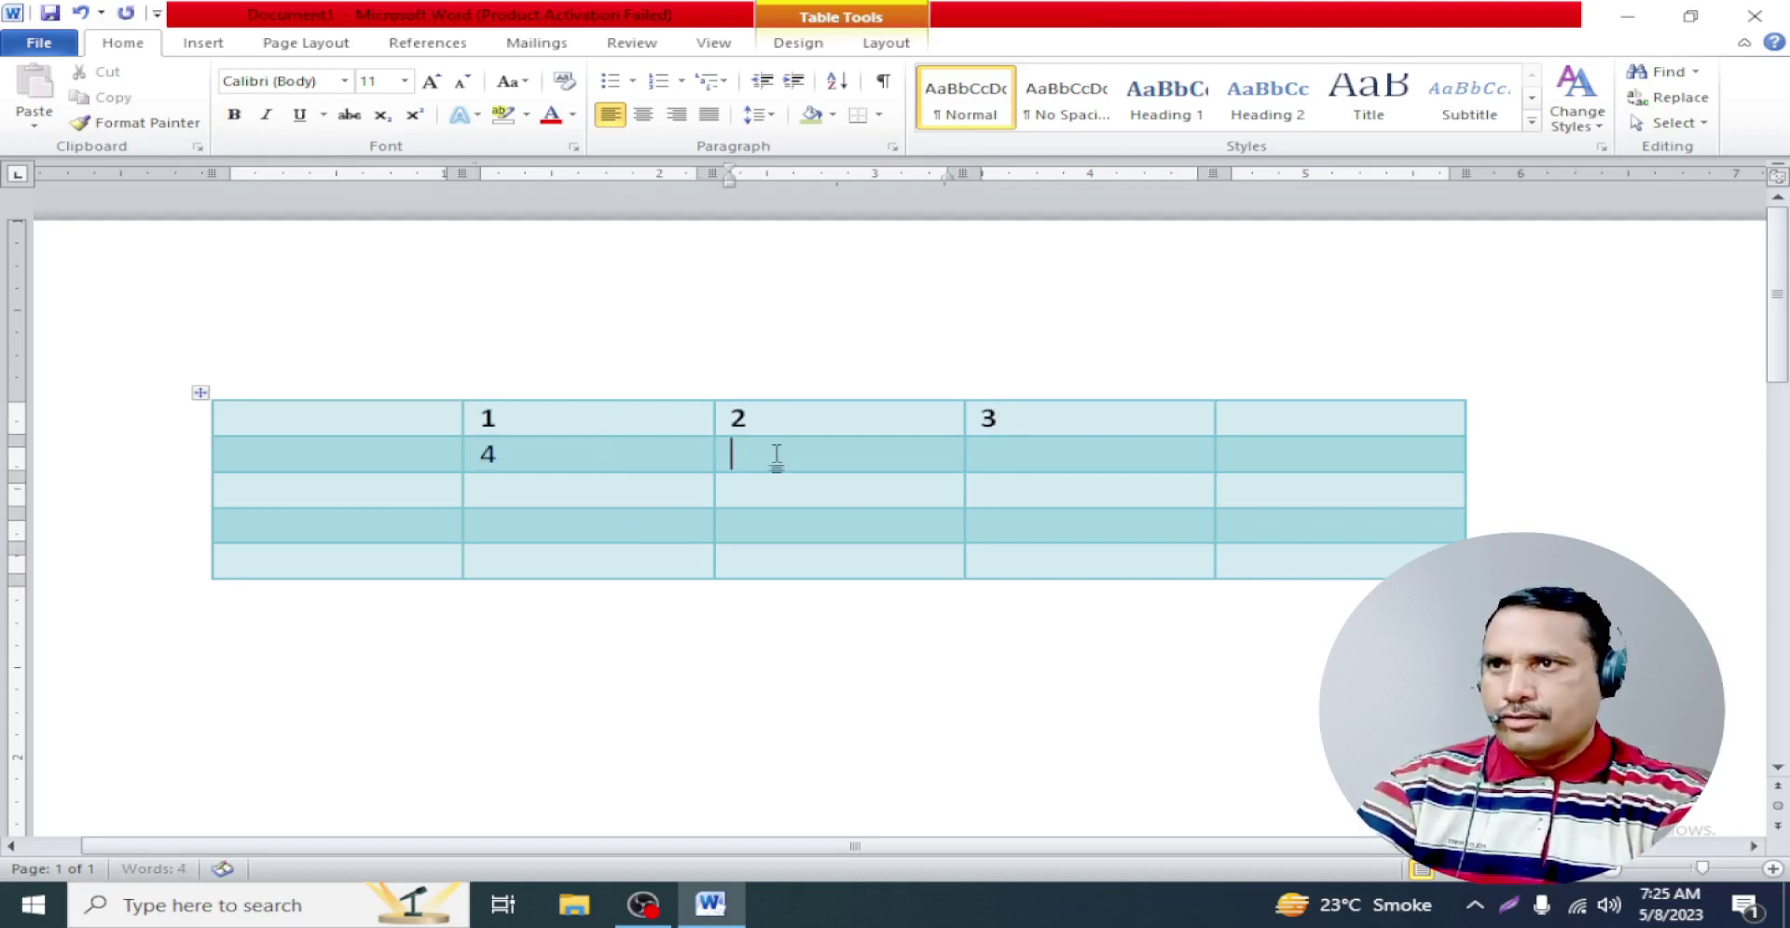
pyautogui.write('5')
pyautogui.click(1017, 469)
pyautogui.write('6')
pyautogui.click(485, 495)
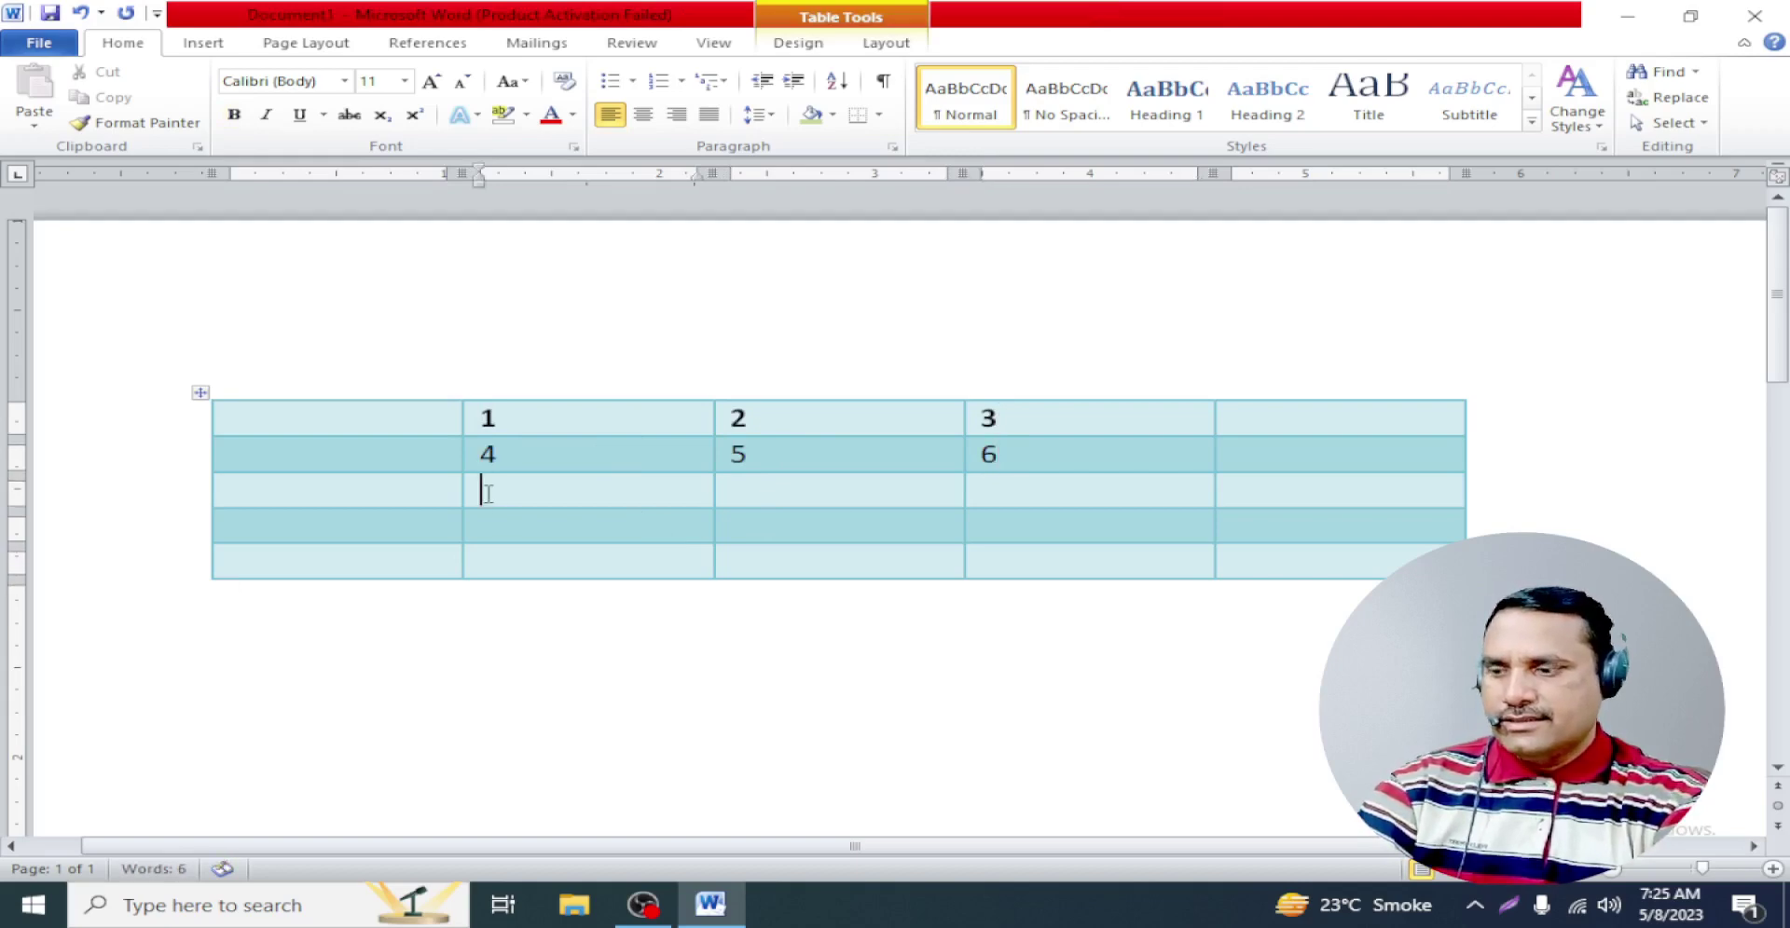
pyautogui.write('7')
pyautogui.click(744, 492)
pyautogui.write('8')
pyautogui.click(1019, 493)
pyautogui.write('9')
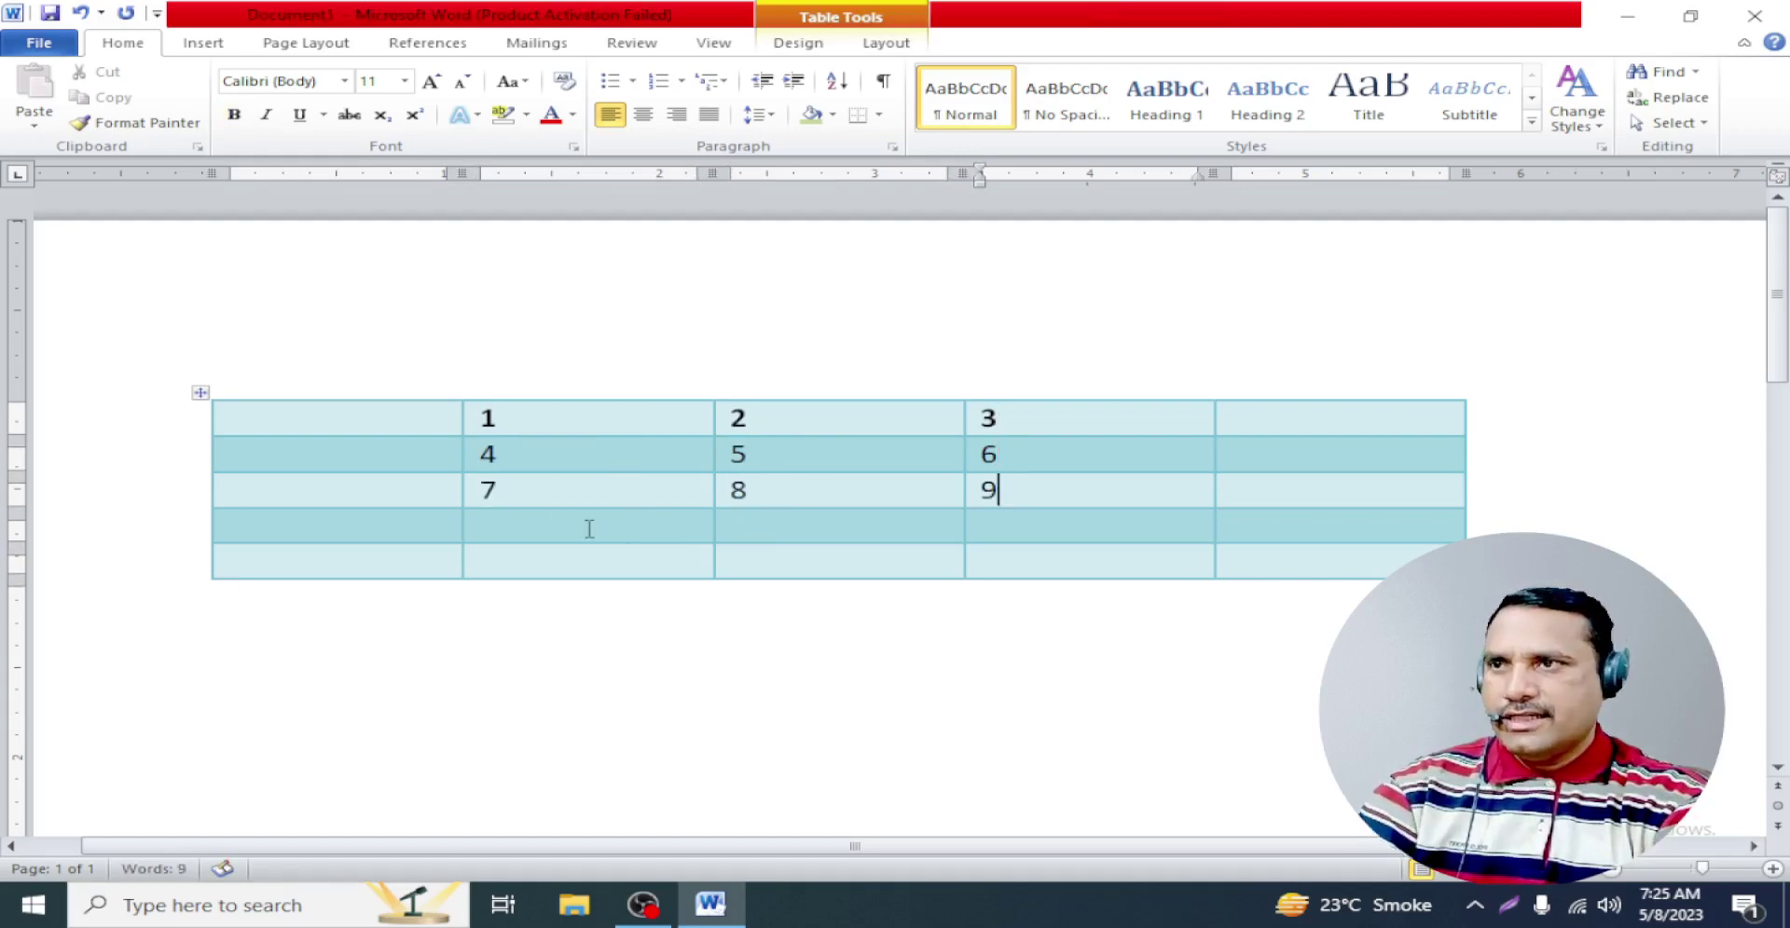
pyautogui.click(589, 527)
pyautogui.write('10')
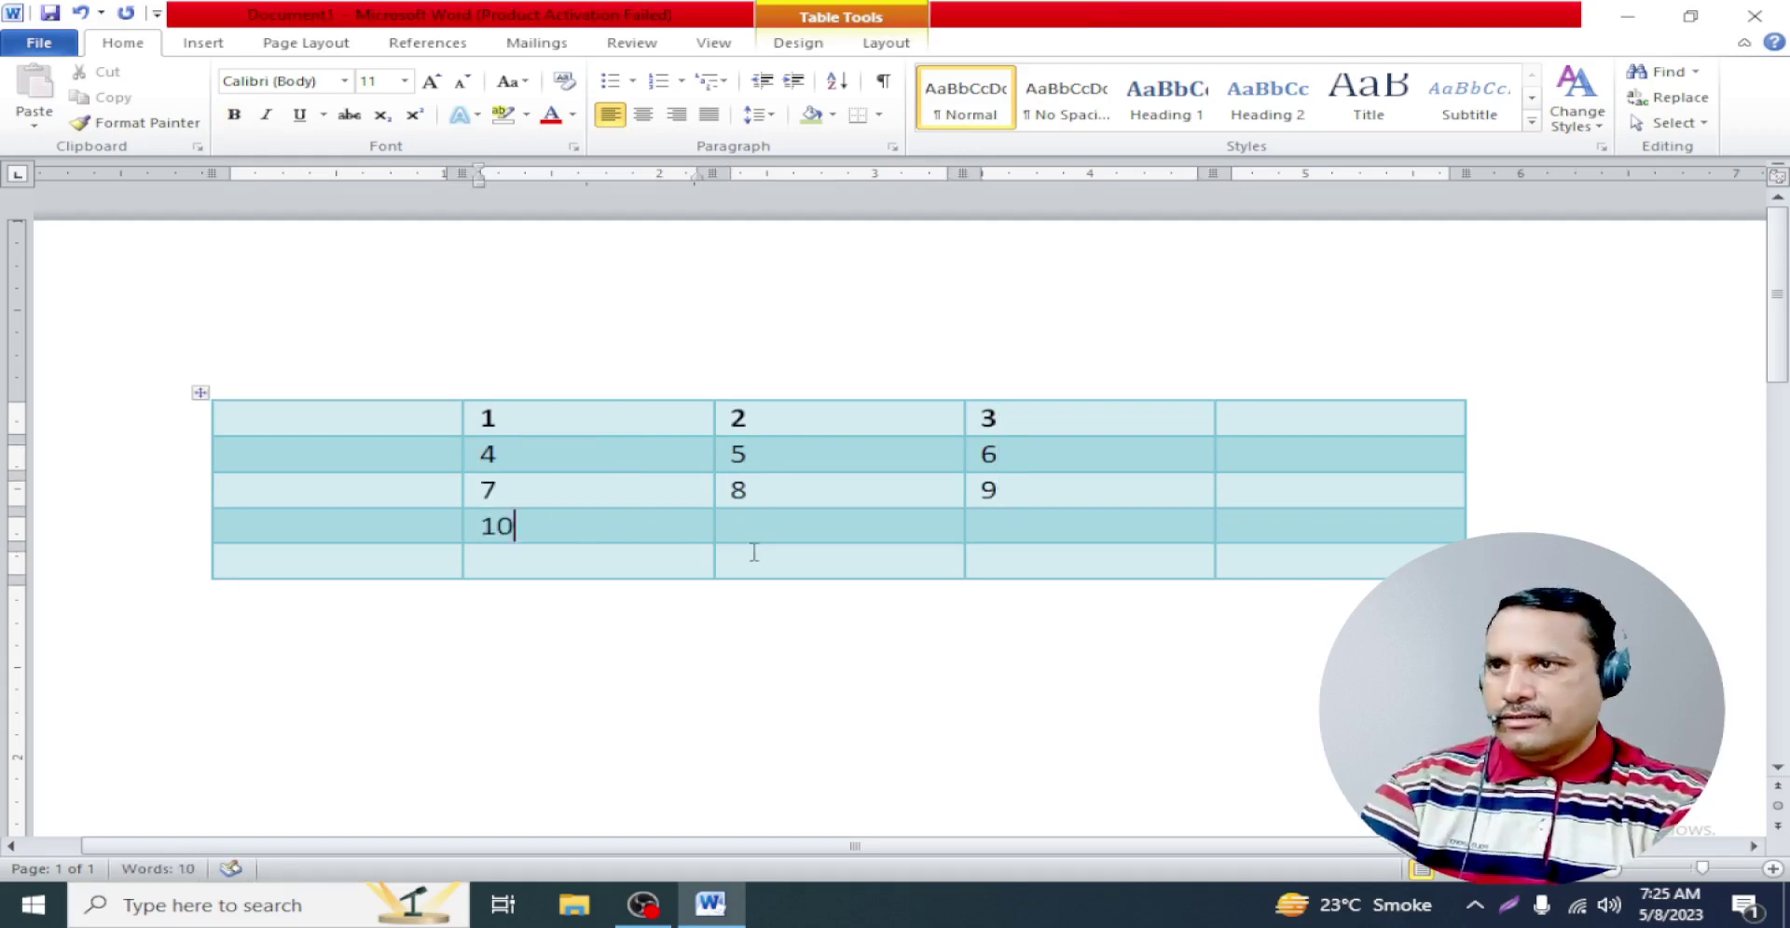
pyautogui.click(764, 540)
pyautogui.write('11')
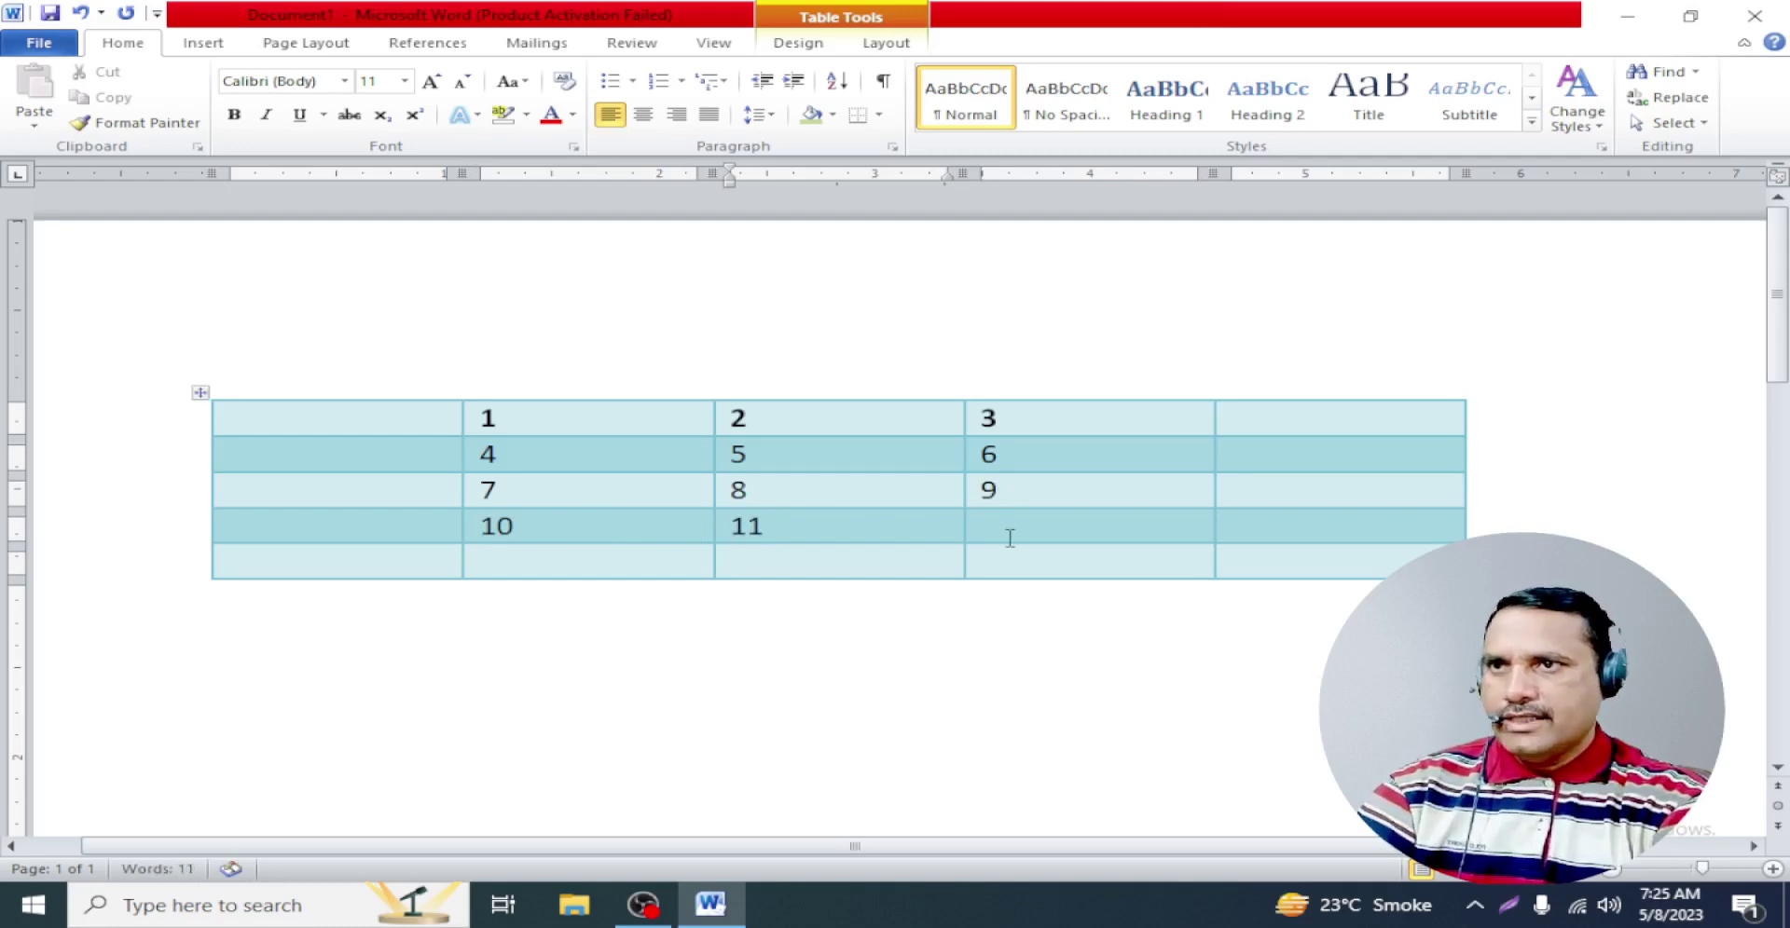
pyautogui.click(1002, 527)
pyautogui.write('12')
pyautogui.click(604, 564)
pyautogui.write('1')
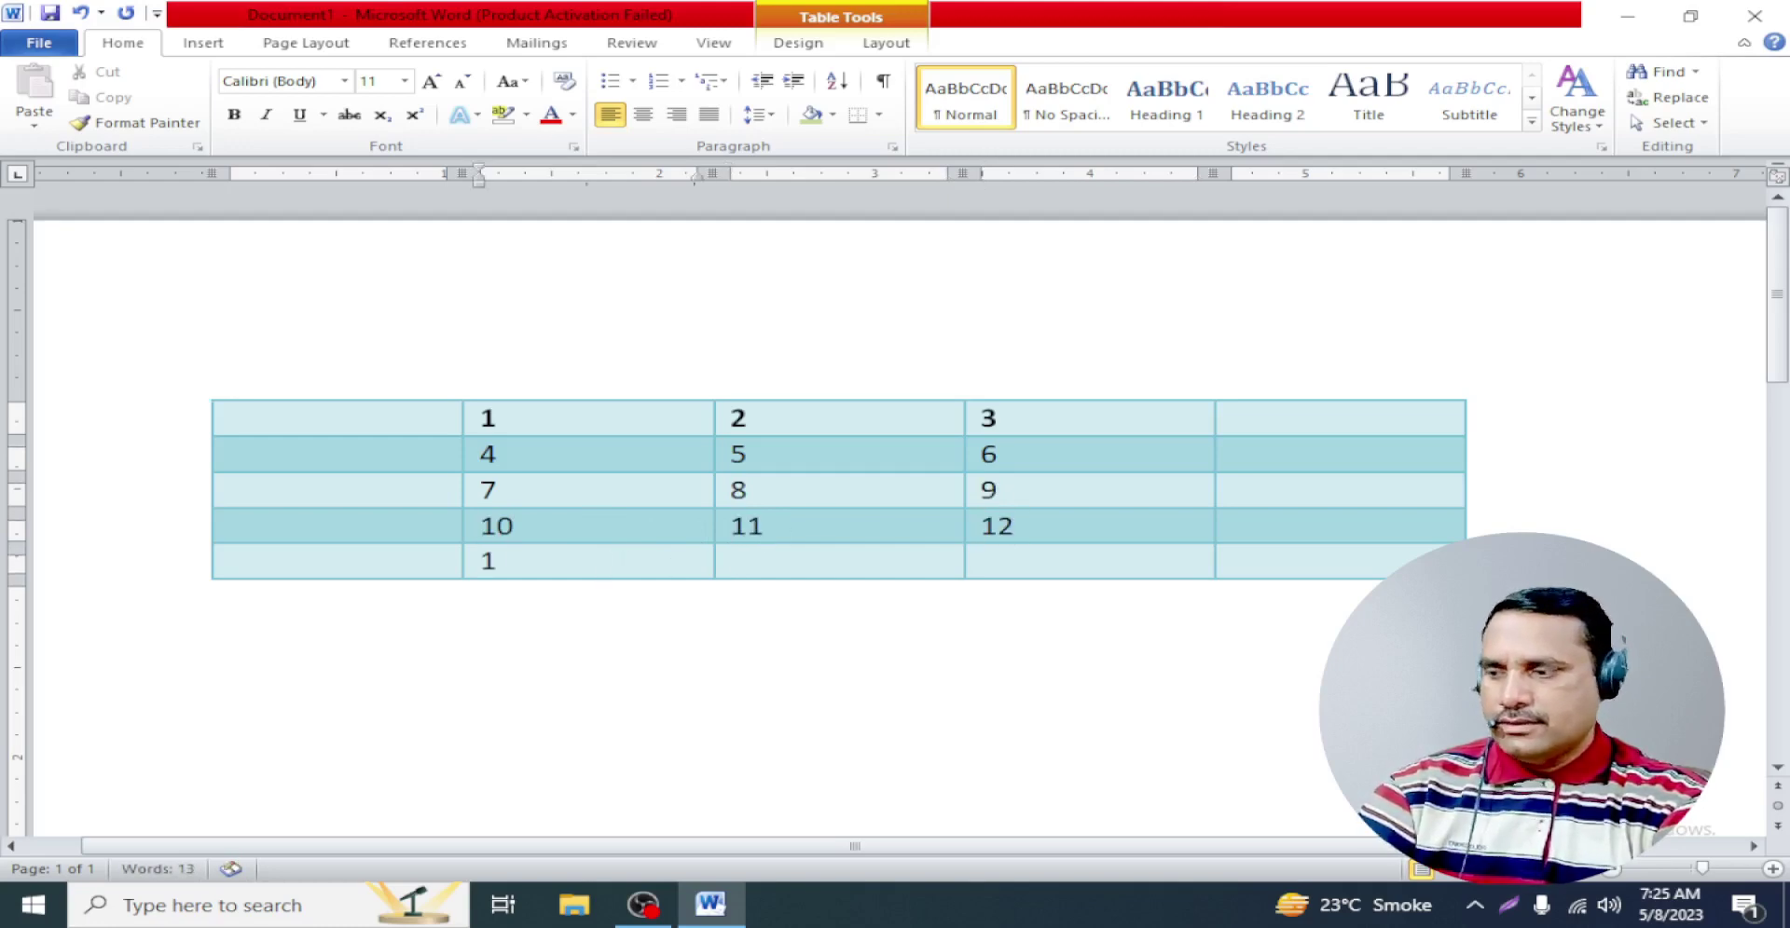
pyautogui.write('3')
pyautogui.click(823, 558)
pyautogui.write('14')
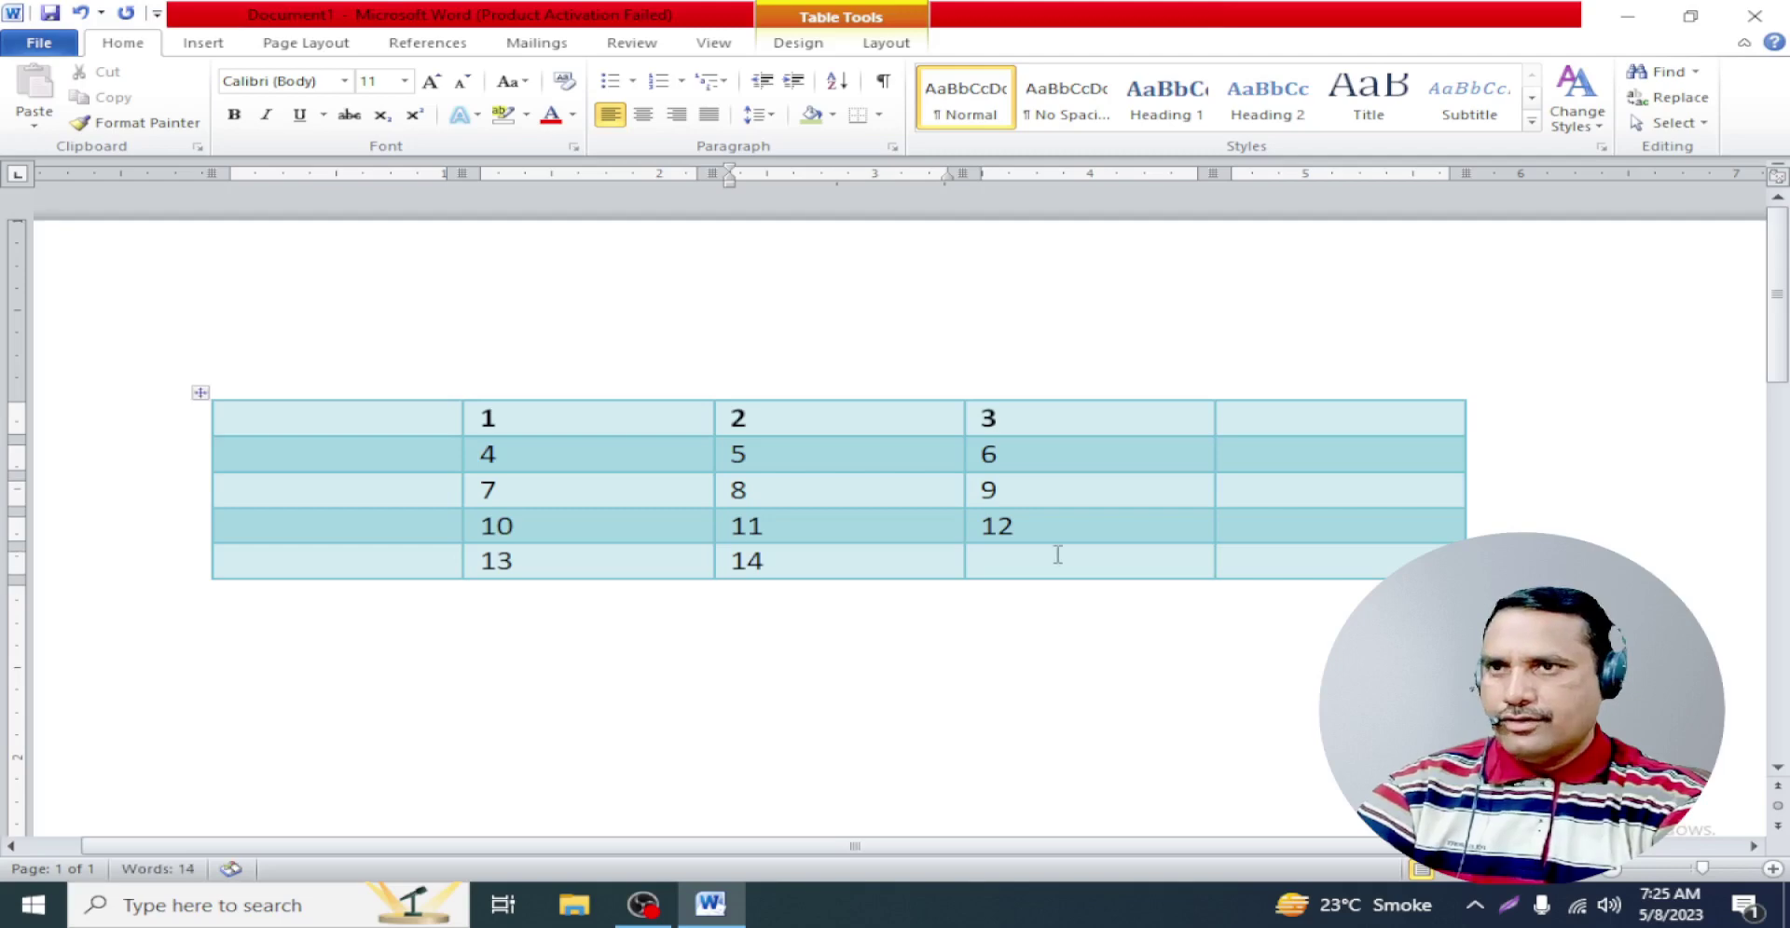
pyautogui.click(1055, 556)
pyautogui.write('15')
pyautogui.click(950, 686)
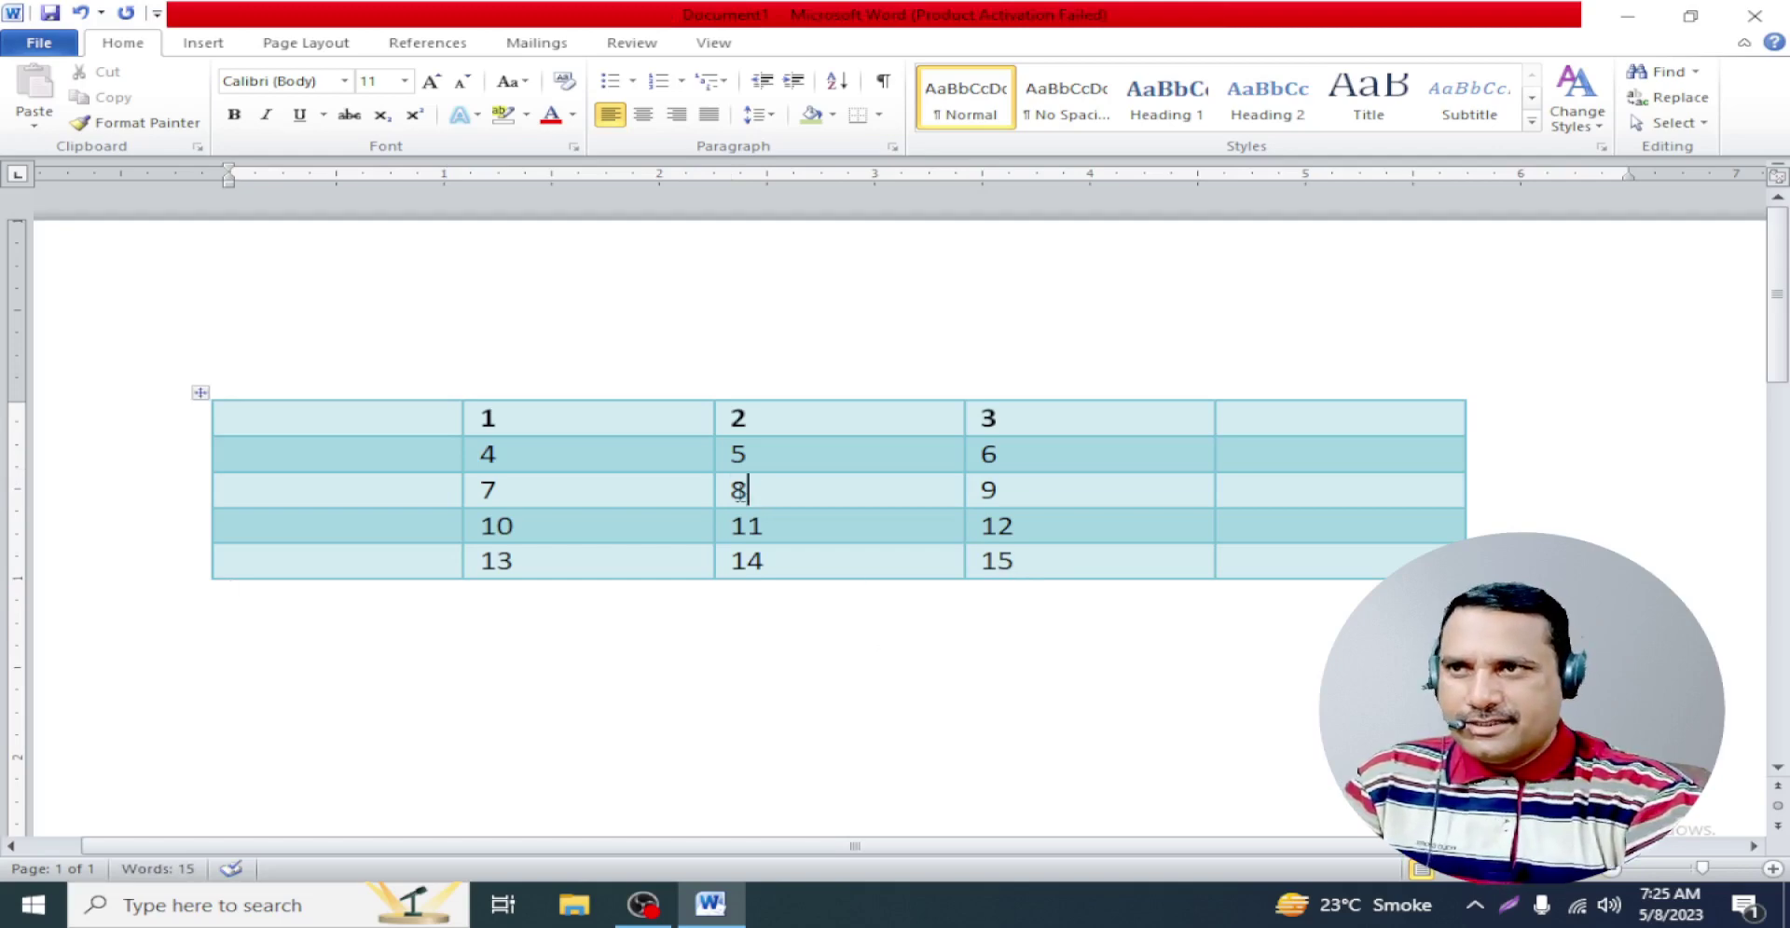
pyautogui.moveTo(766, 492); pyautogui.dragTo(723, 494)
pyautogui.press('Delete')
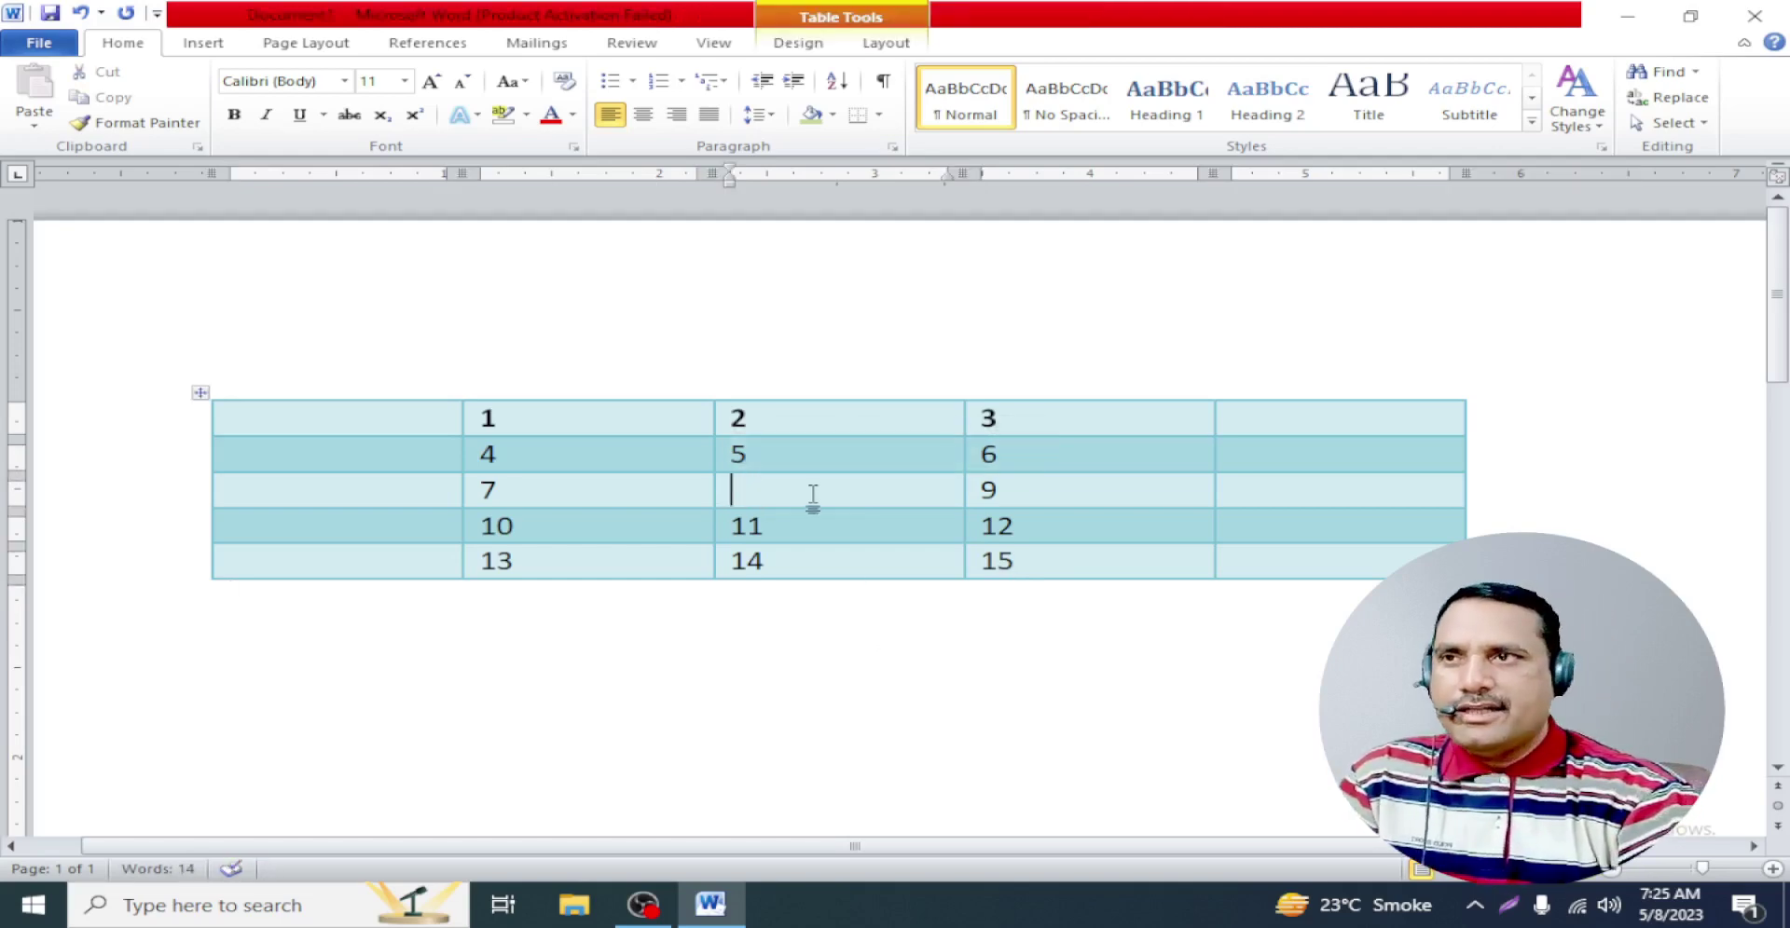
pyautogui.moveTo(1469, 582); pyautogui.dragTo(1179, 587)
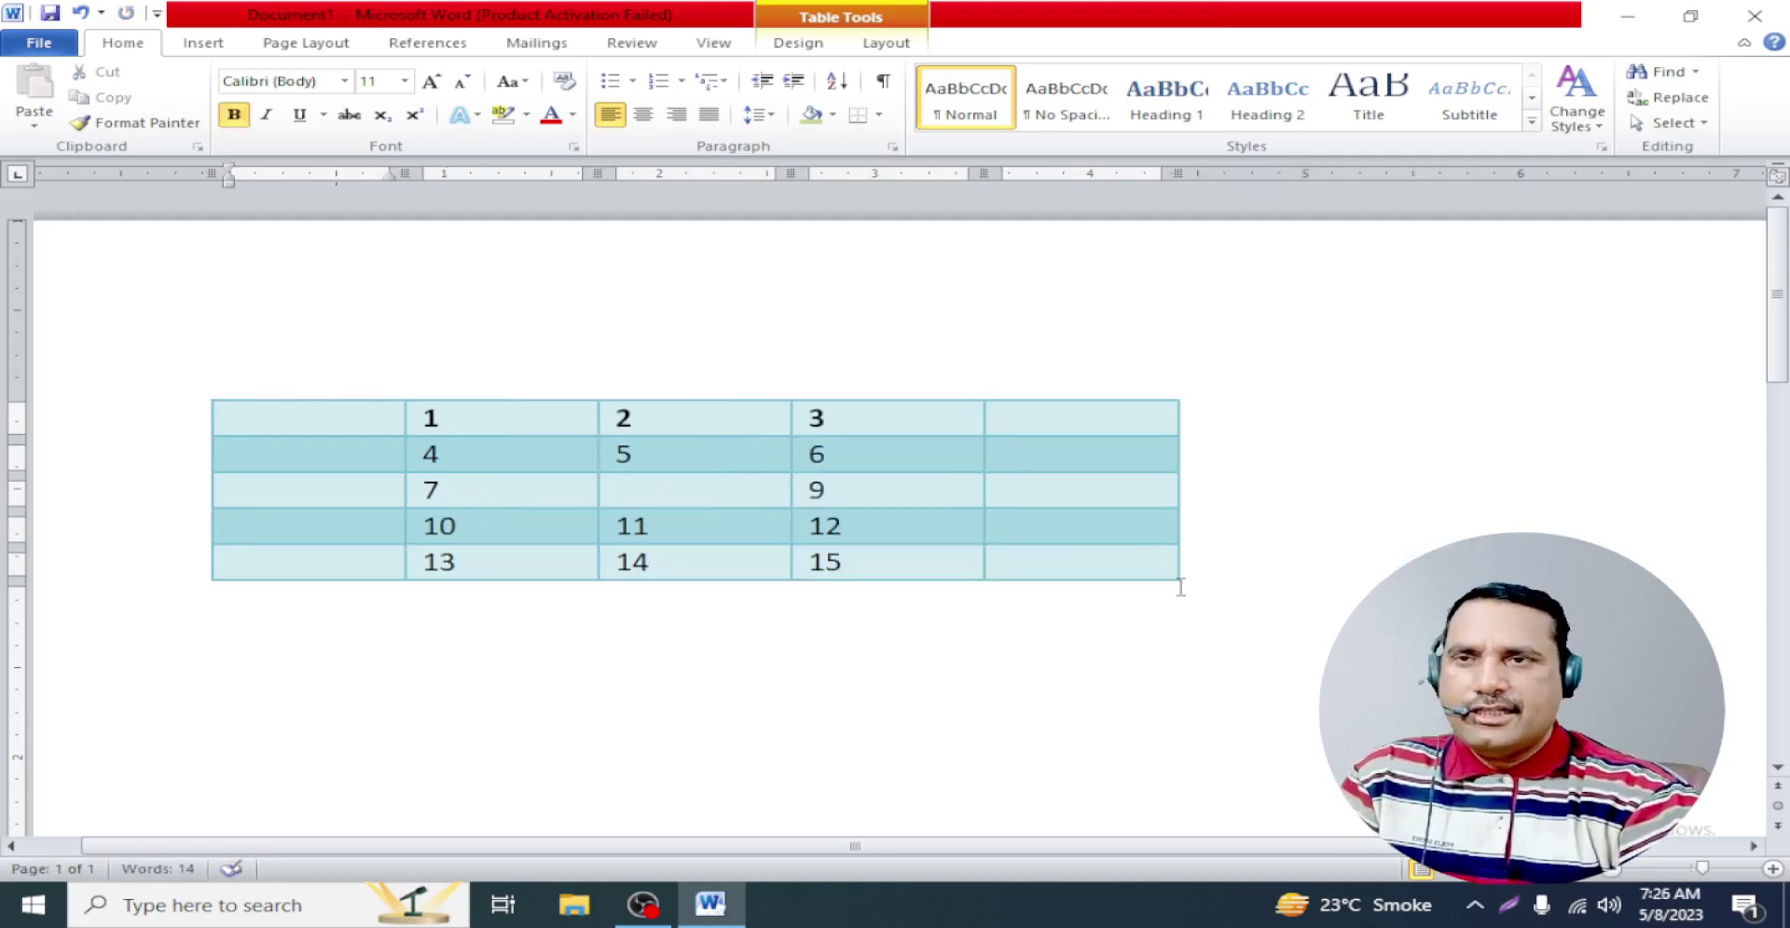
pyautogui.click(645, 496)
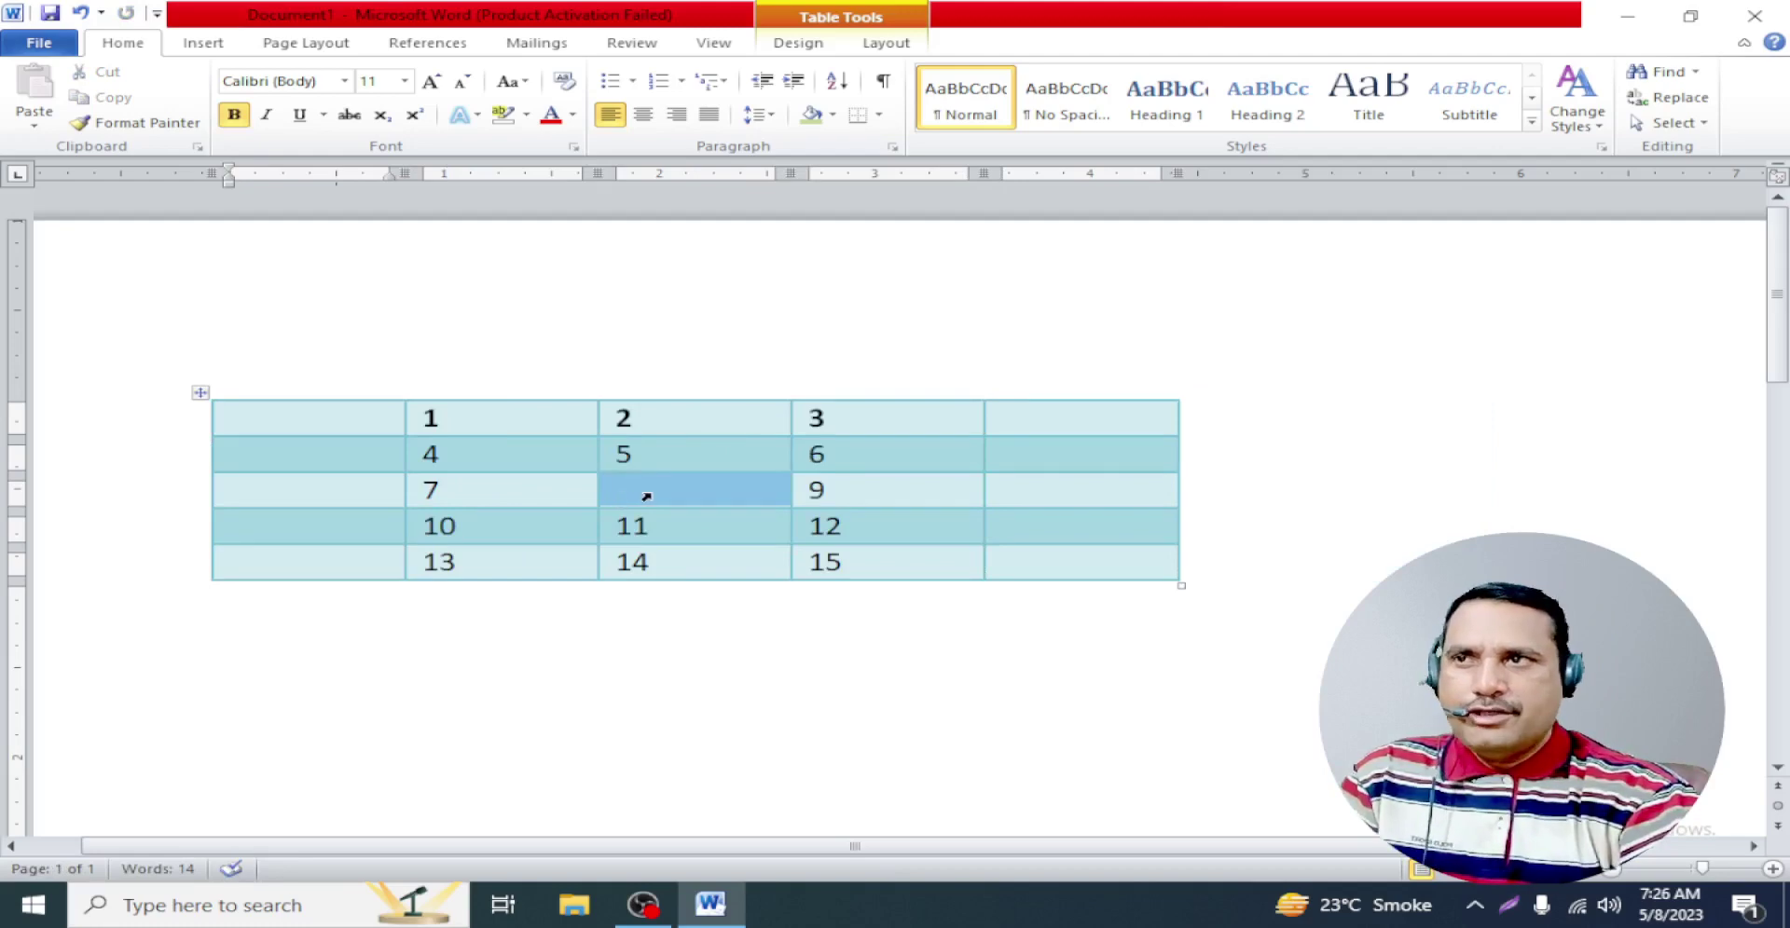
pyautogui.click(653, 489)
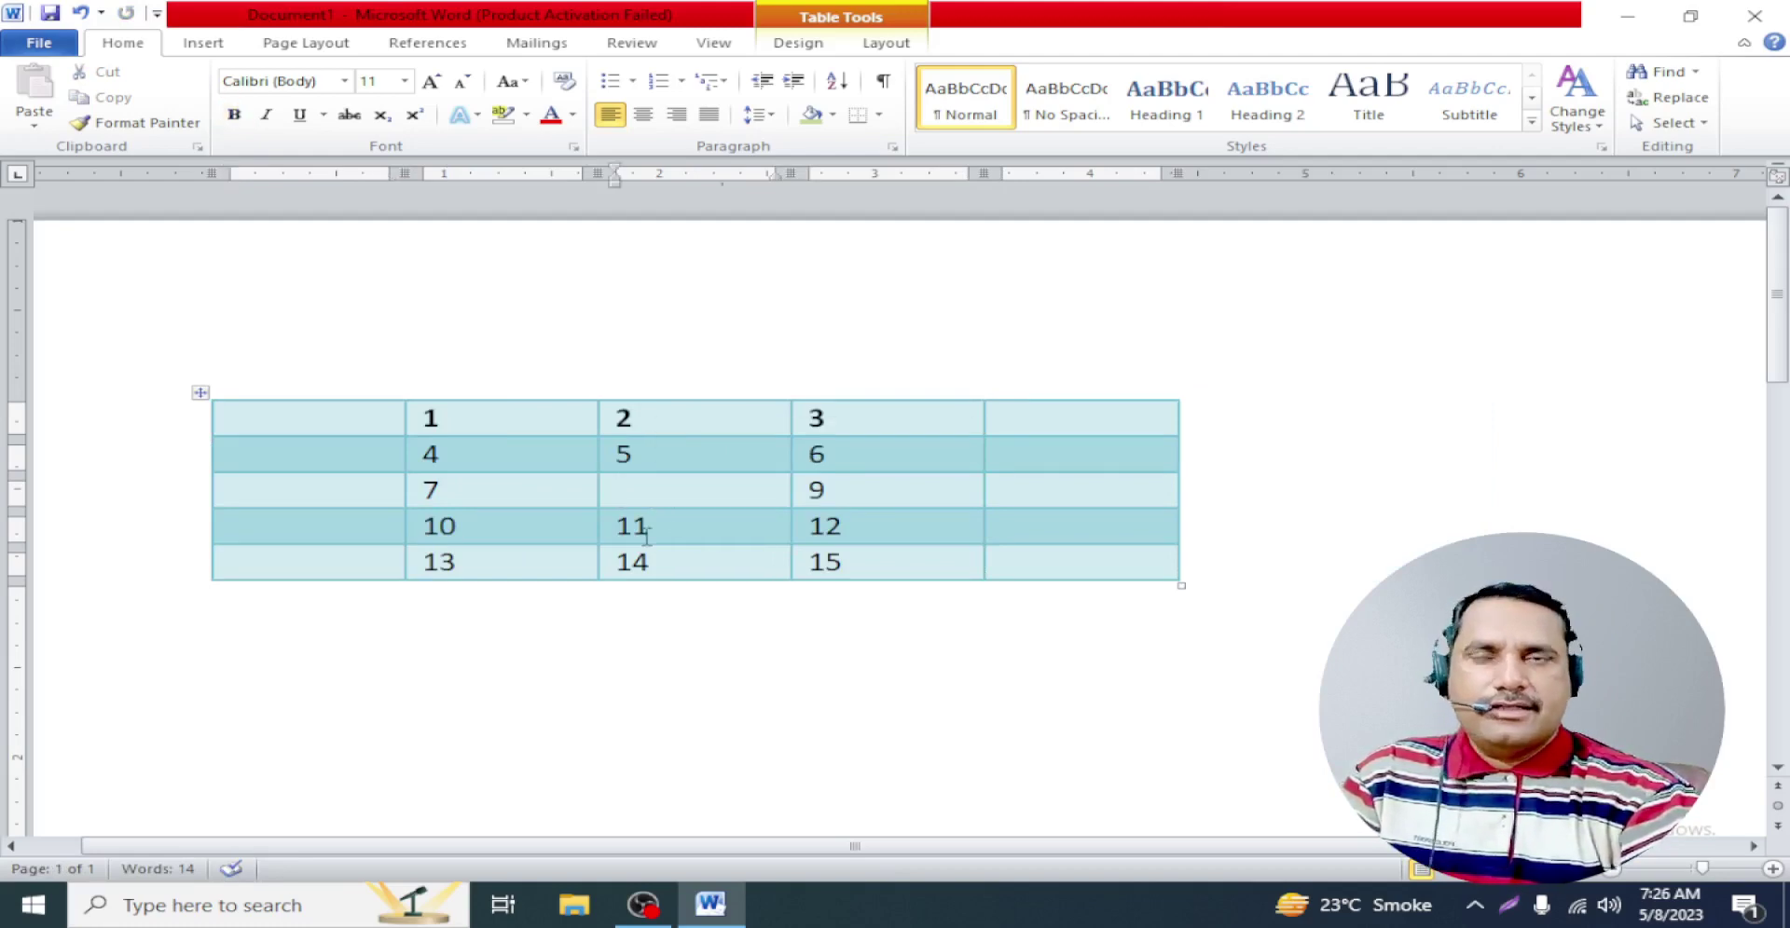
pyautogui.rightClick(622, 489)
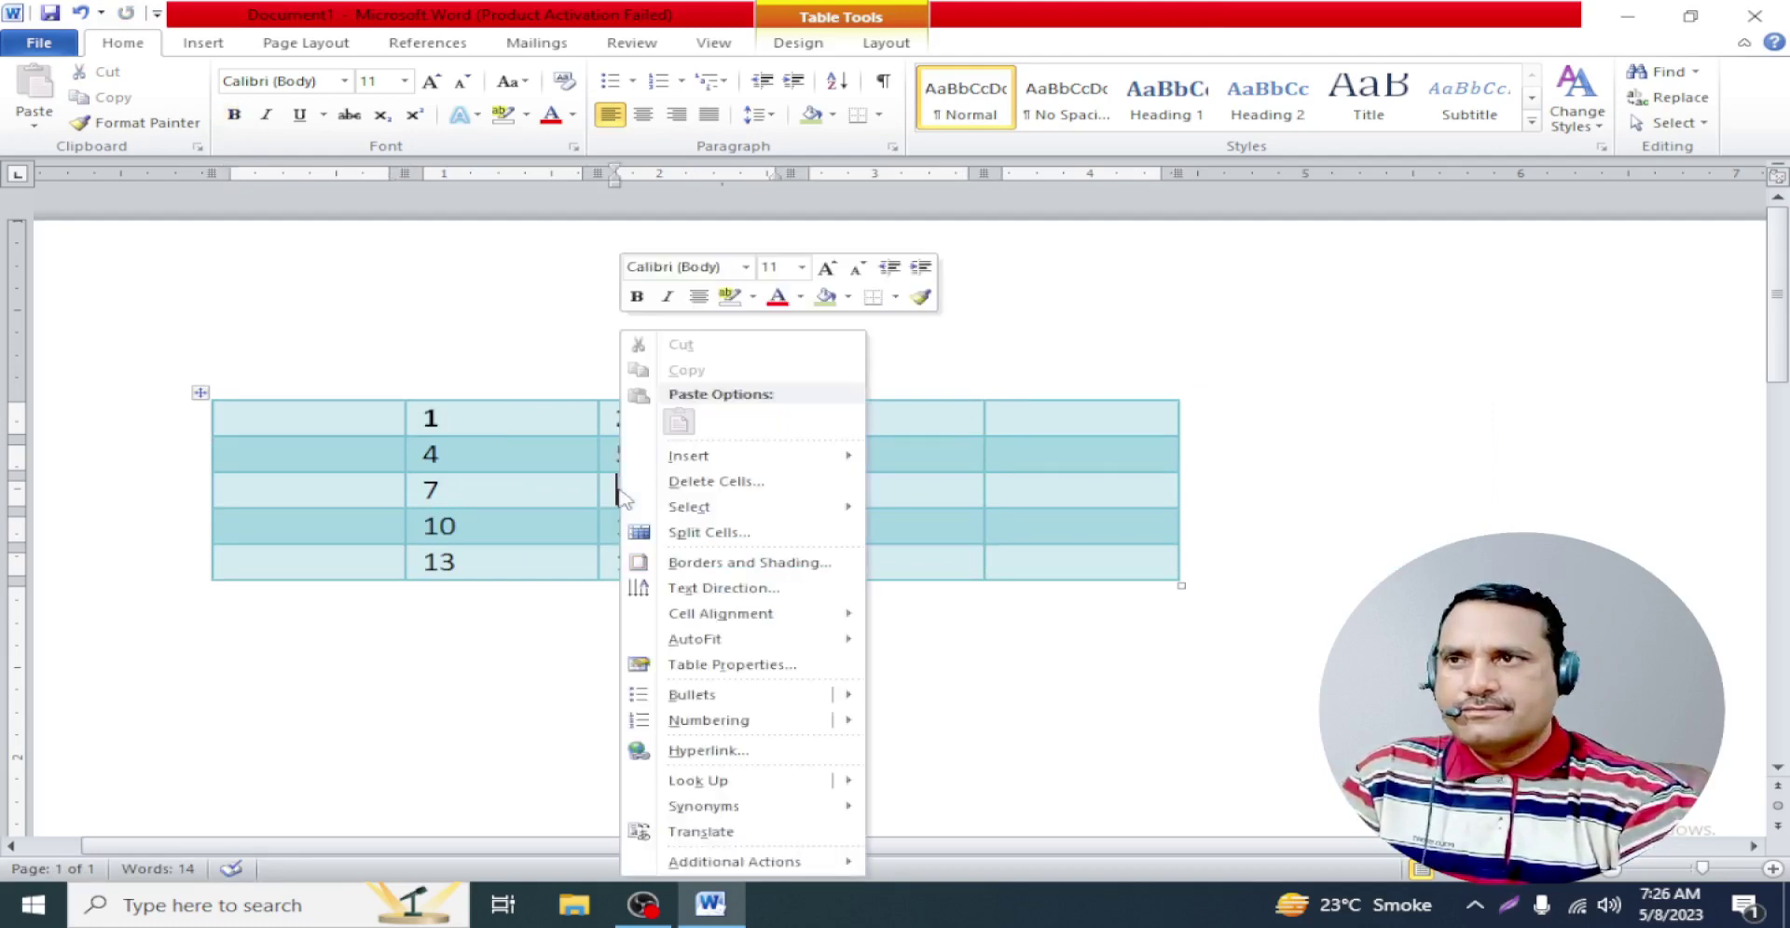
pyautogui.moveTo(688, 456)
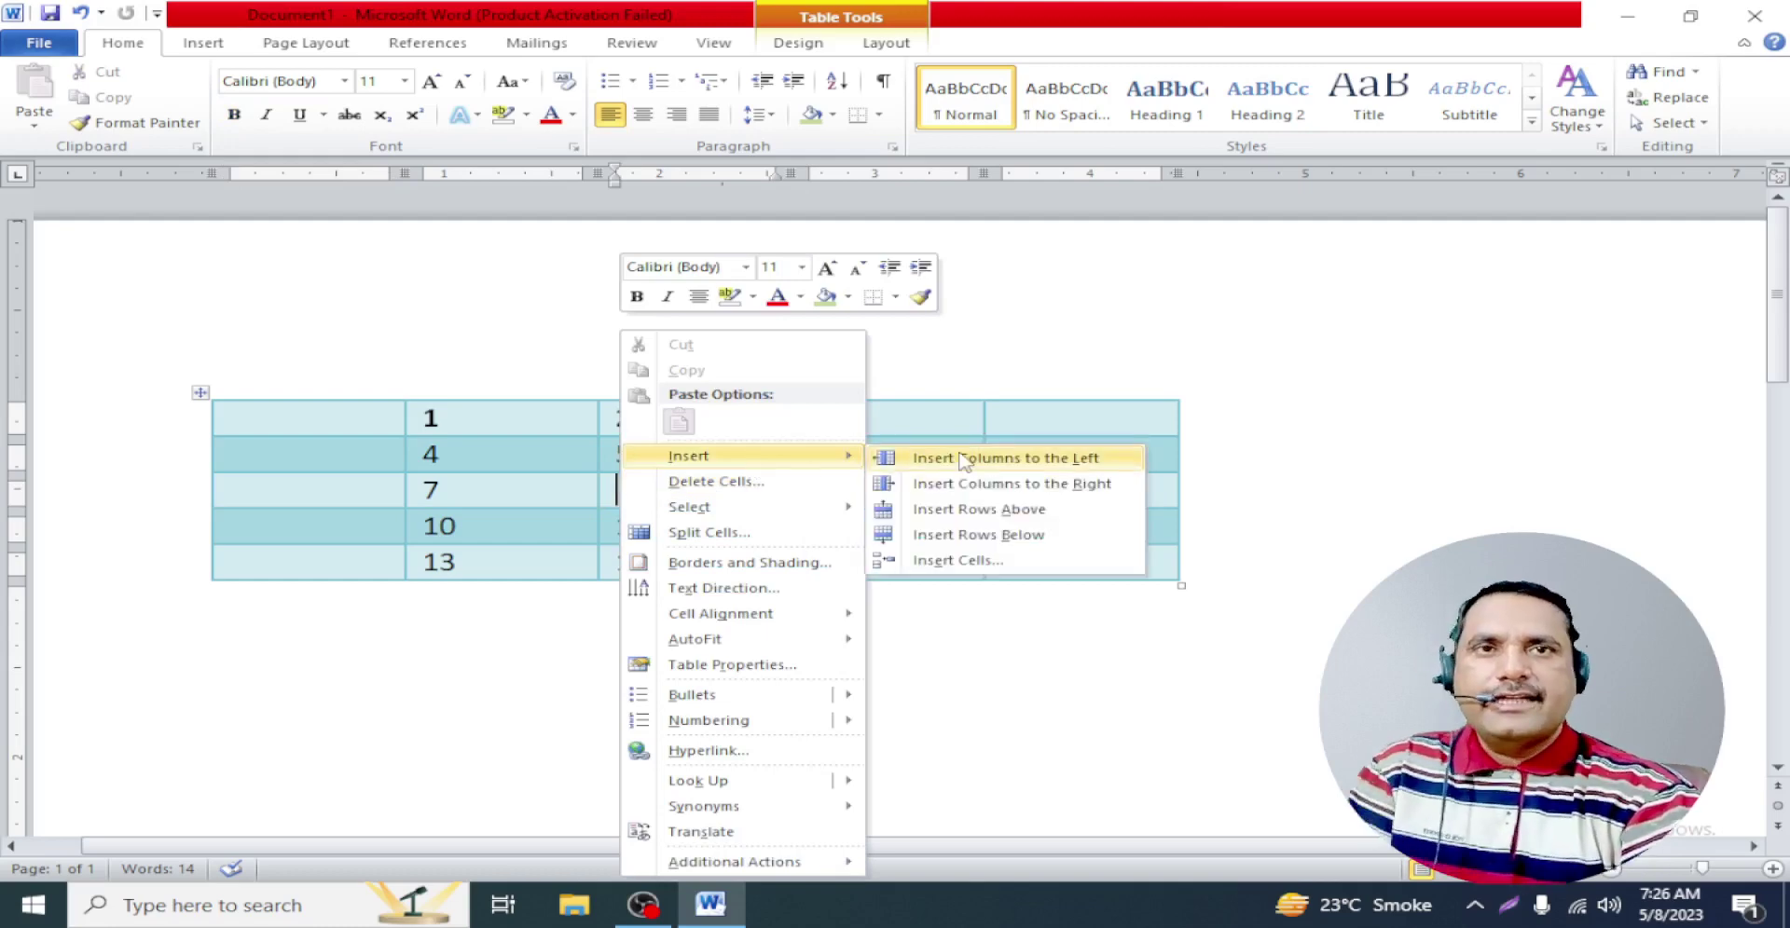
pyautogui.click(1072, 459)
pyautogui.click(850, 491)
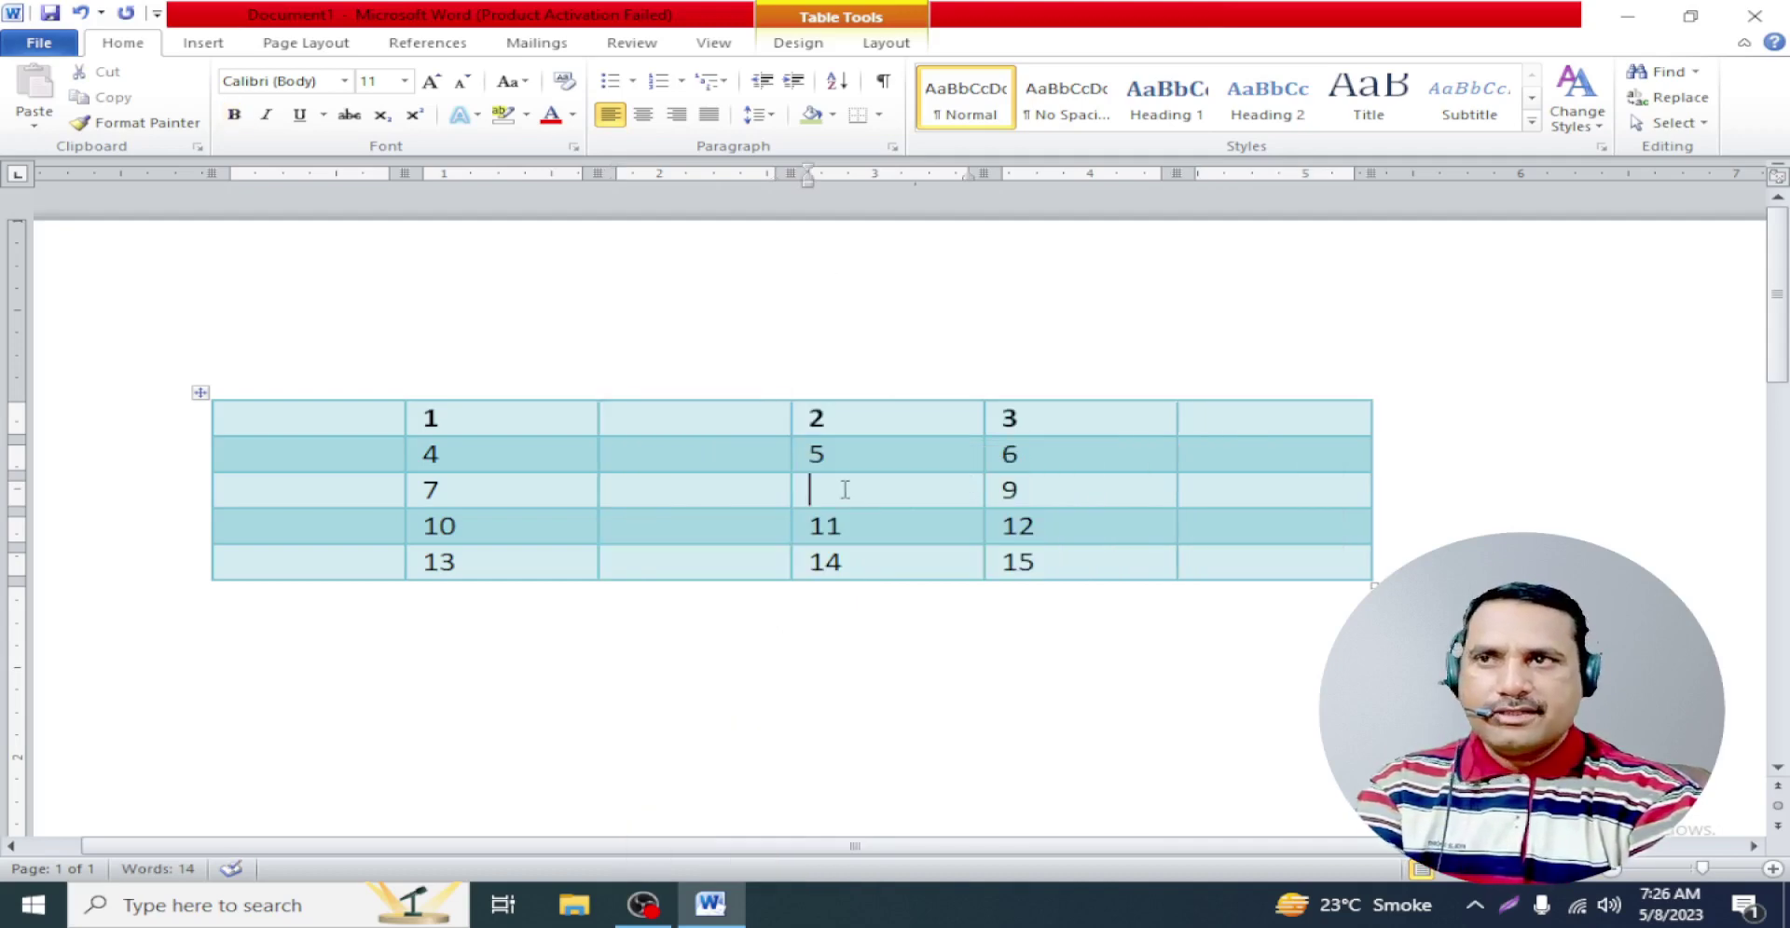
pyautogui.click(704, 424)
pyautogui.moveTo(703, 424); pyautogui.dragTo(704, 573)
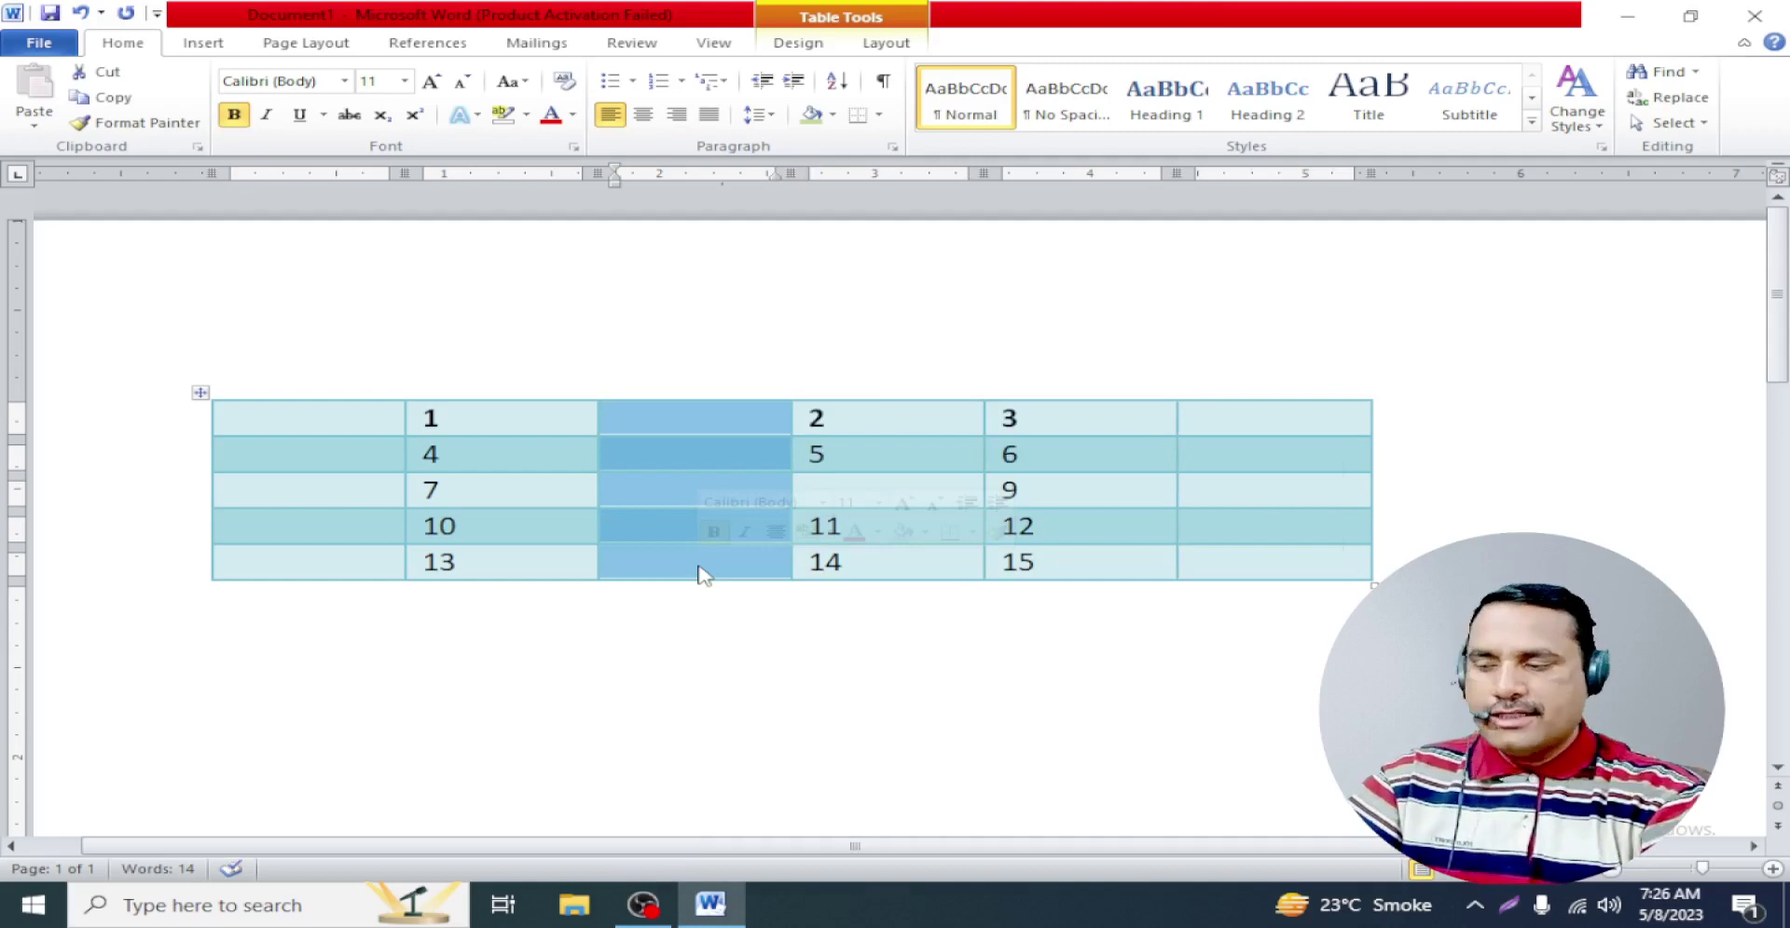
pyautogui.press('BackSpace')
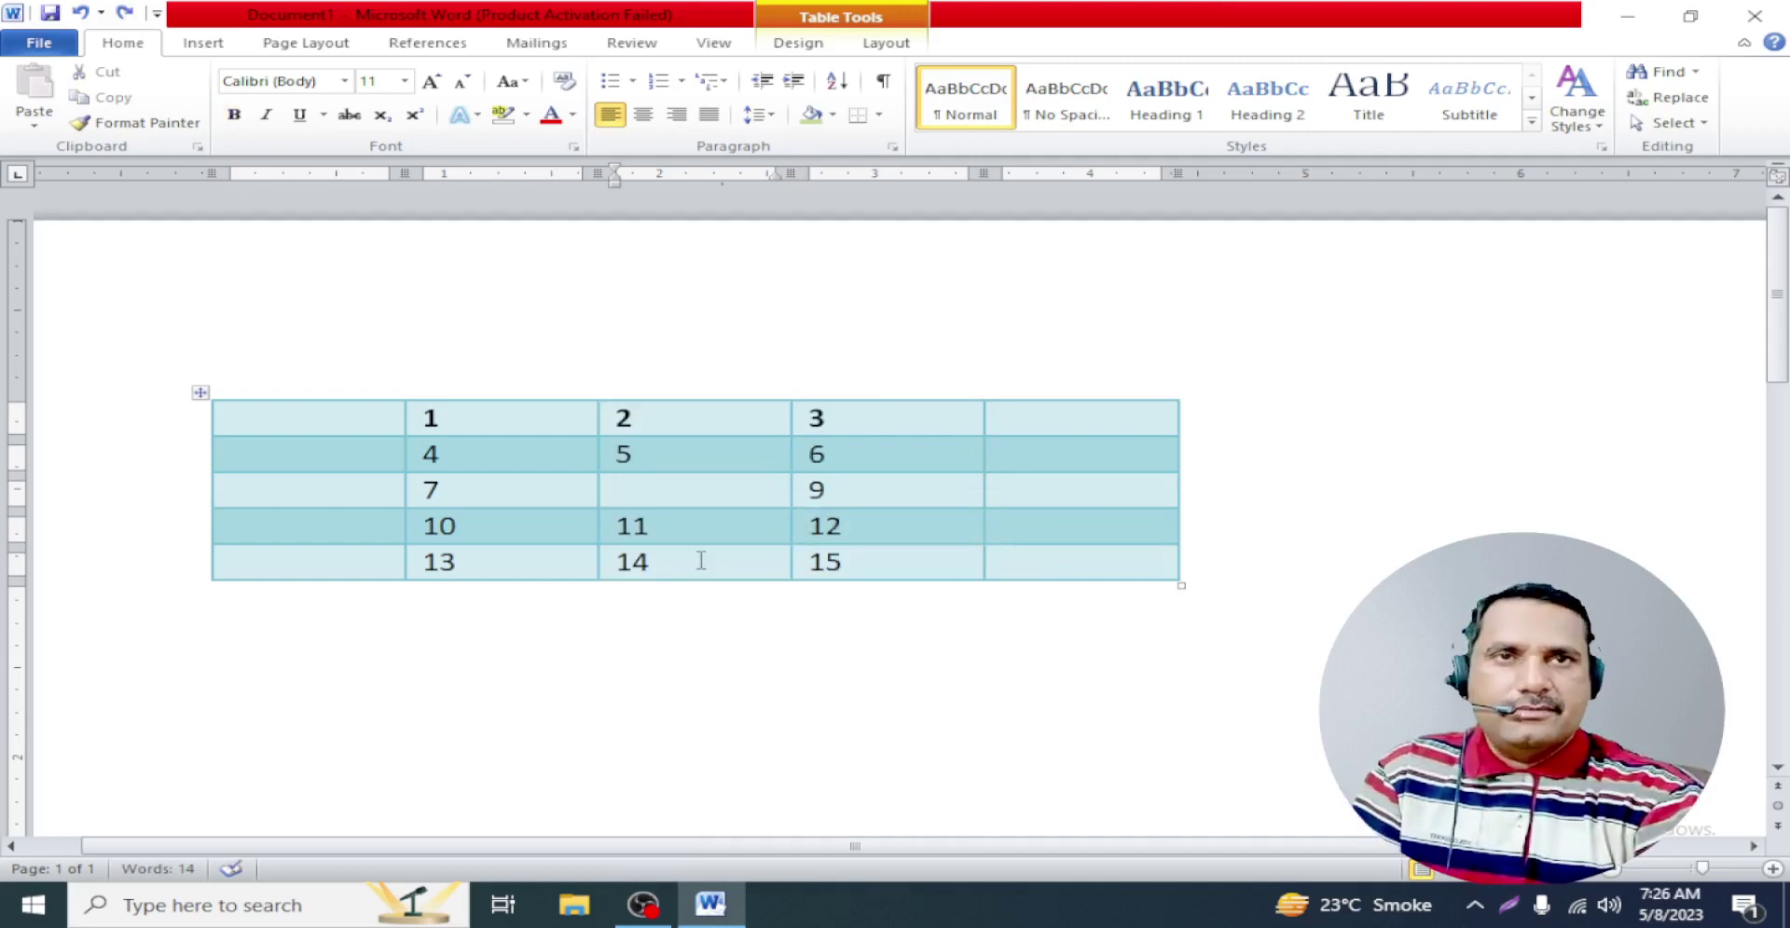
pyautogui.rightClick(681, 488)
pyautogui.moveTo(797, 456)
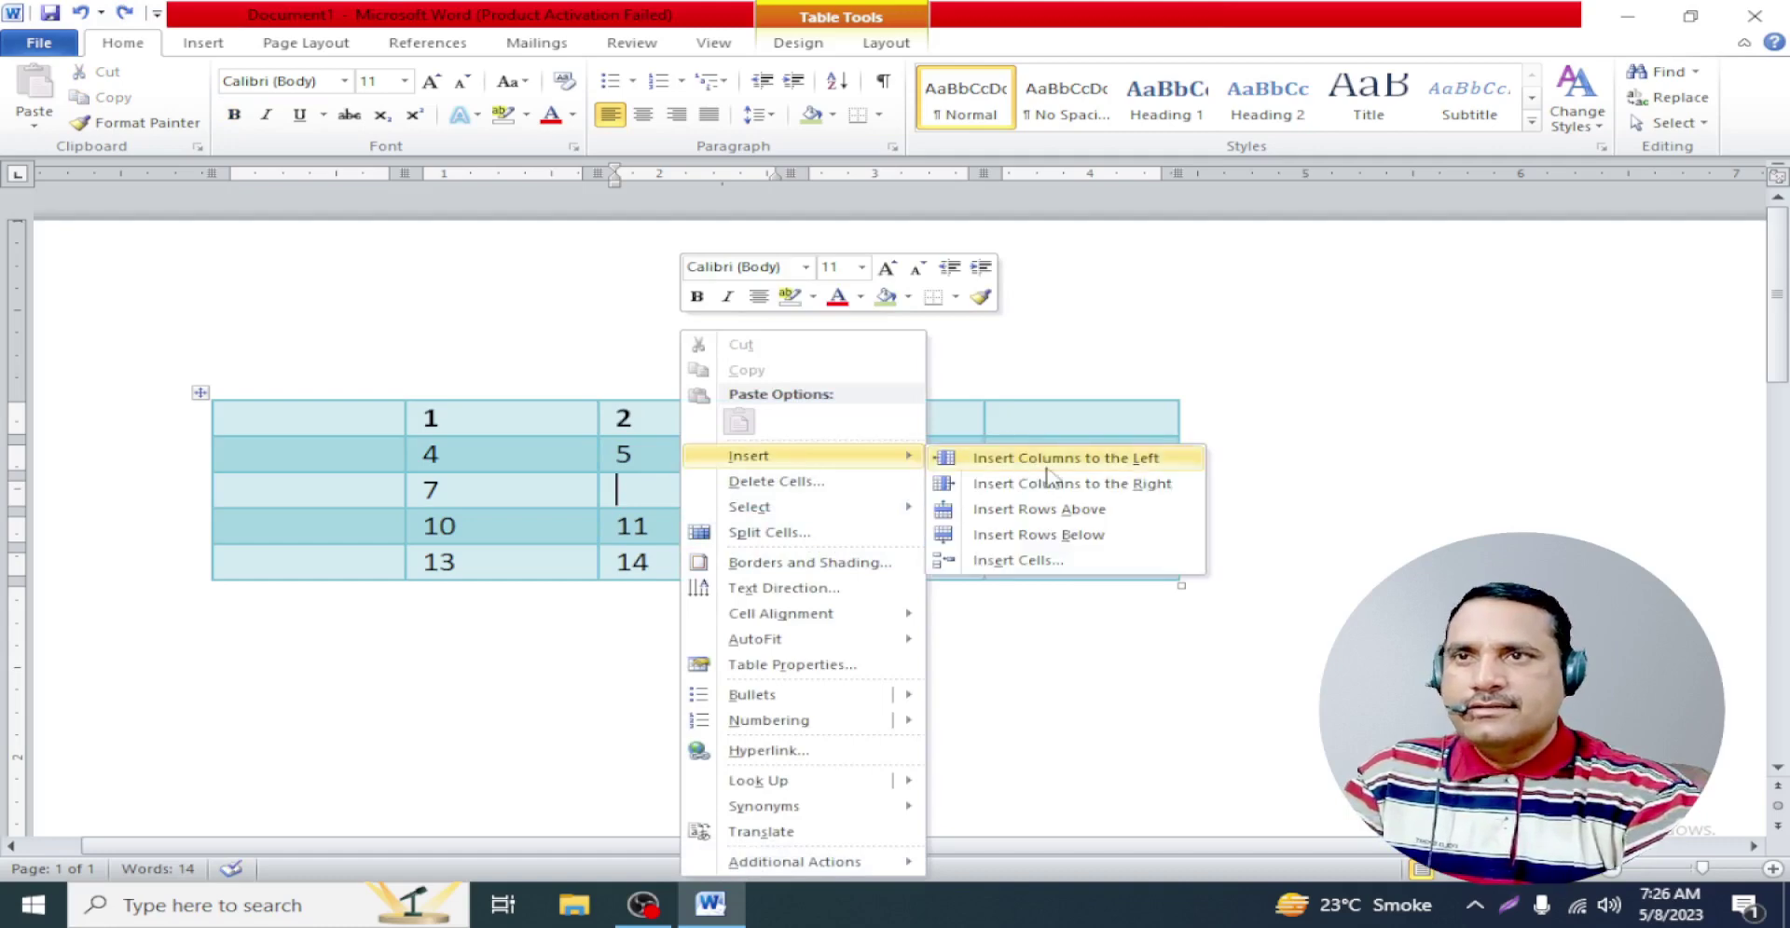
pyautogui.click(1108, 485)
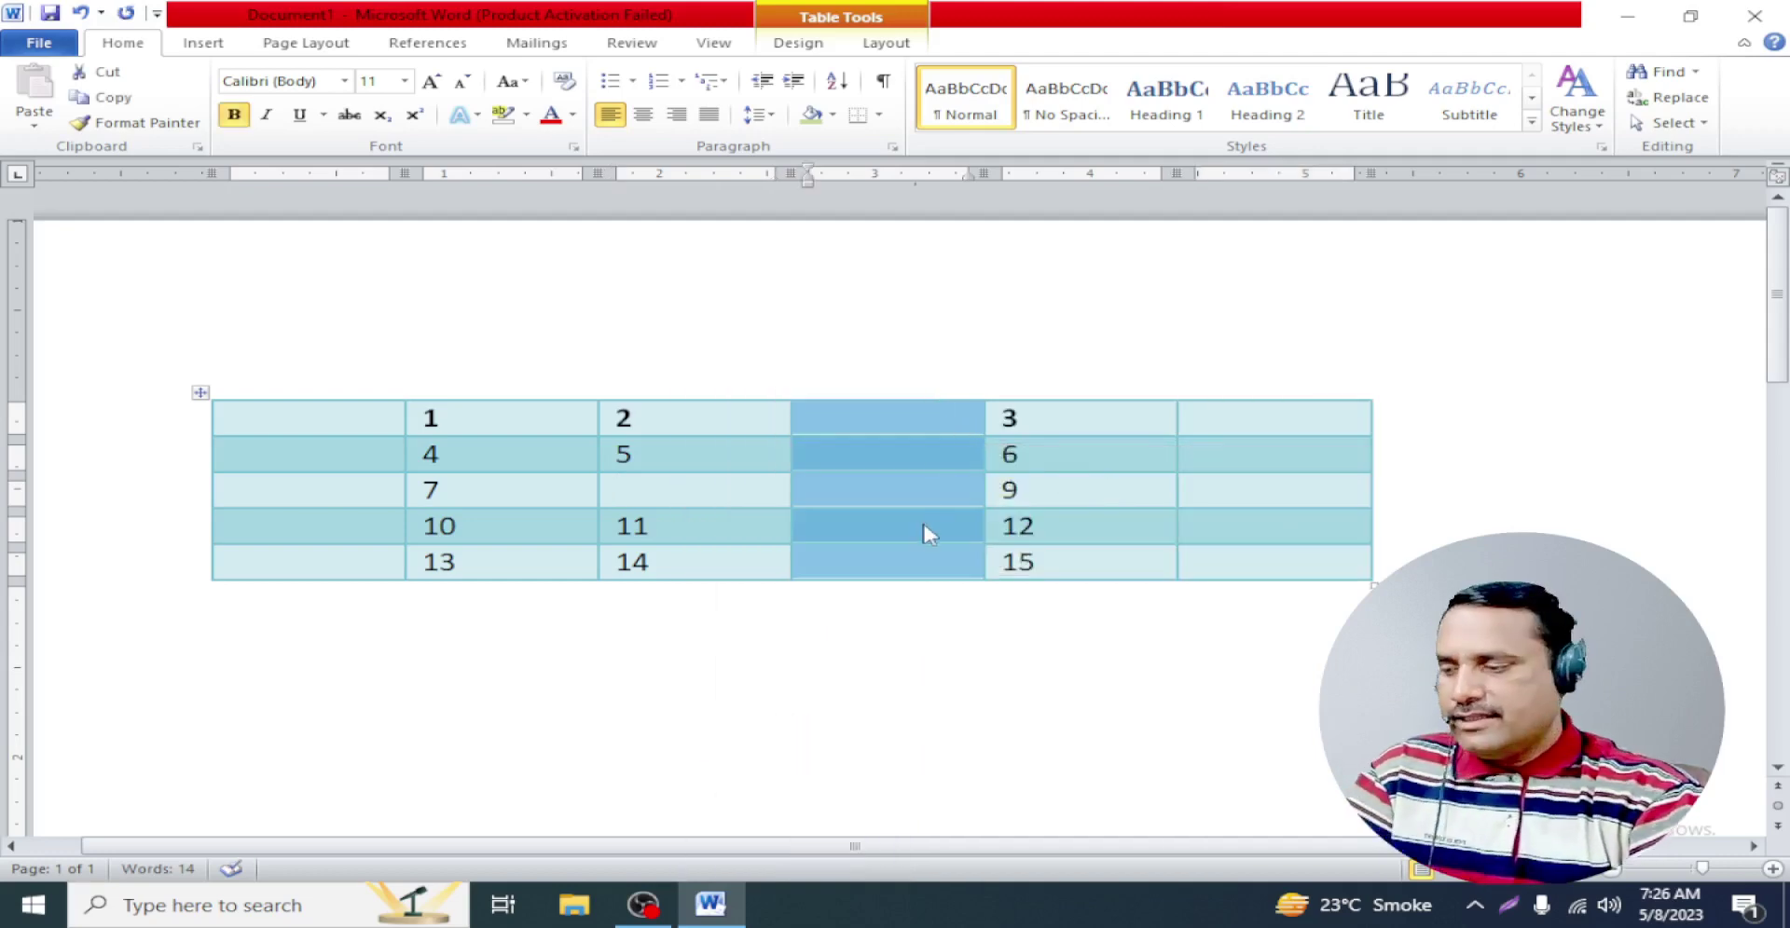
pyautogui.press('BackSpace')
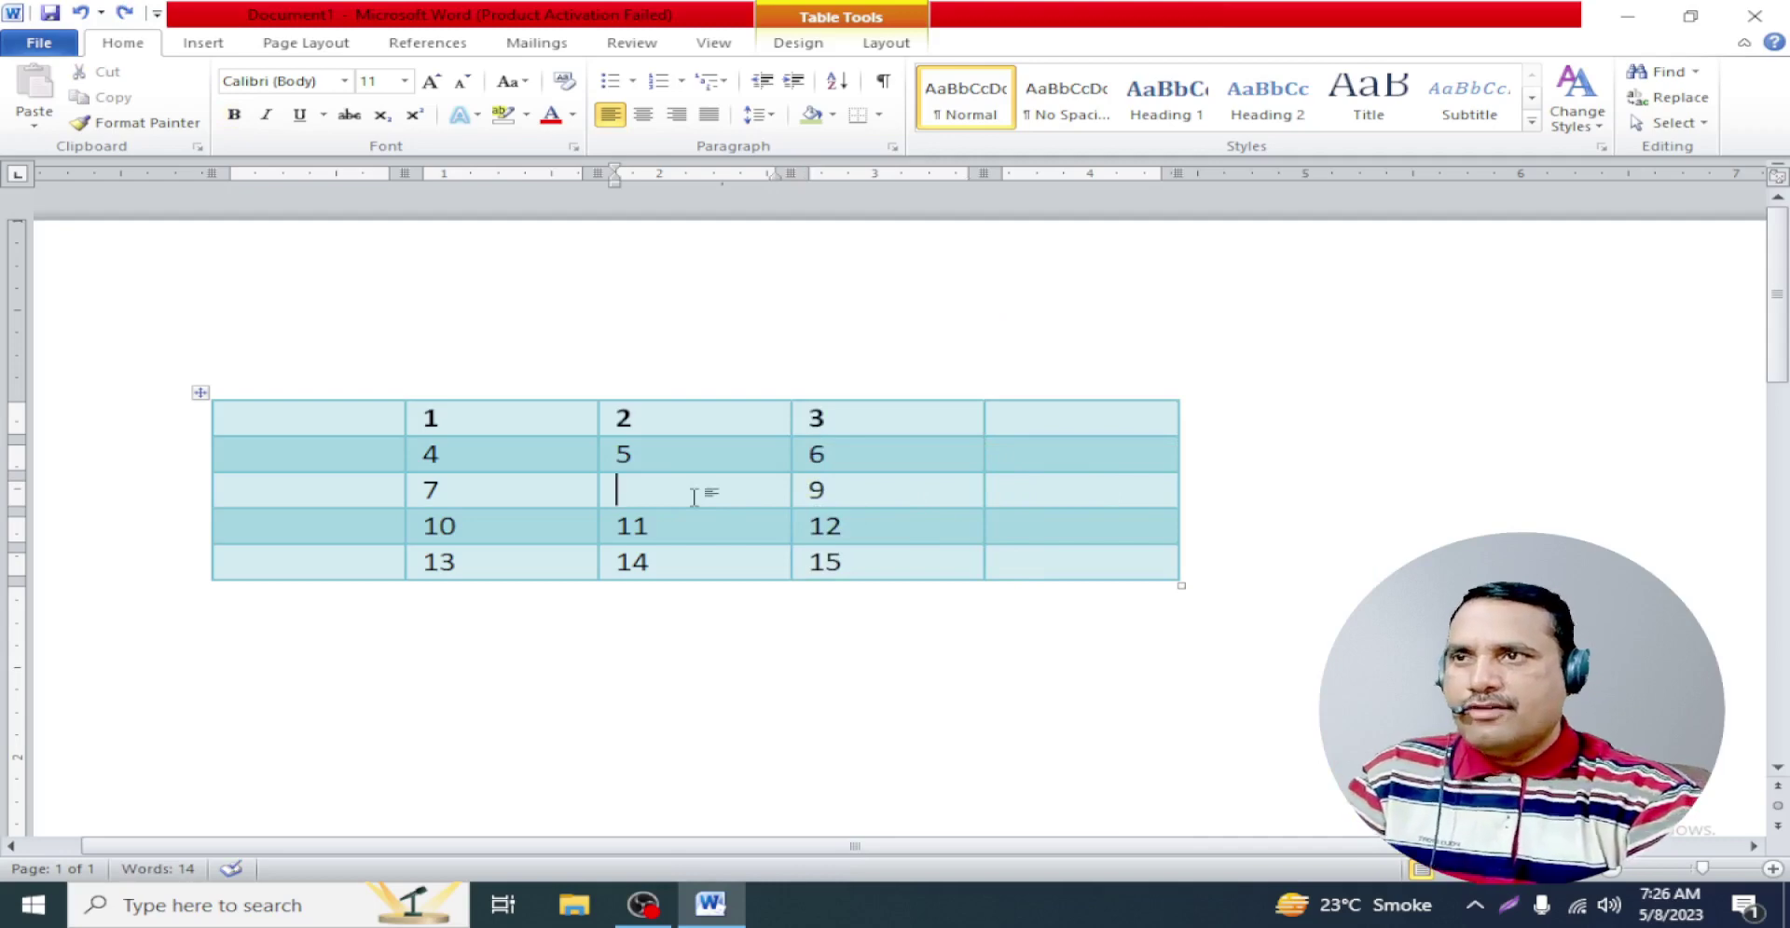
pyautogui.rightClick(694, 496)
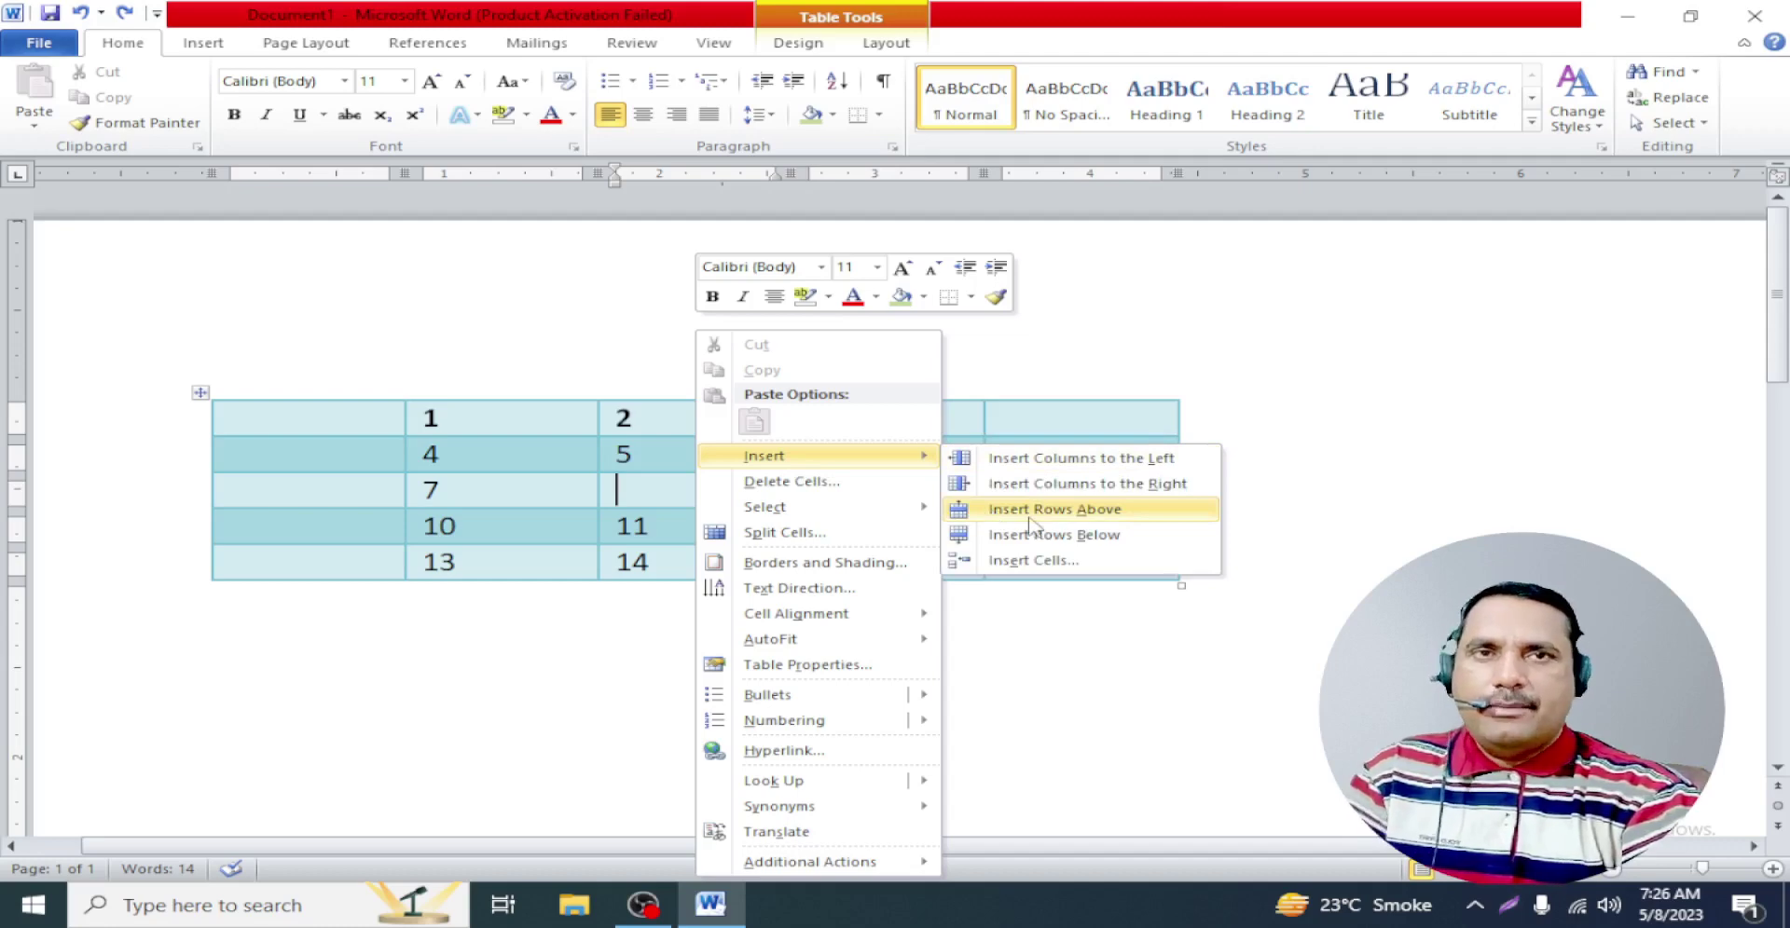
pyautogui.click(1029, 515)
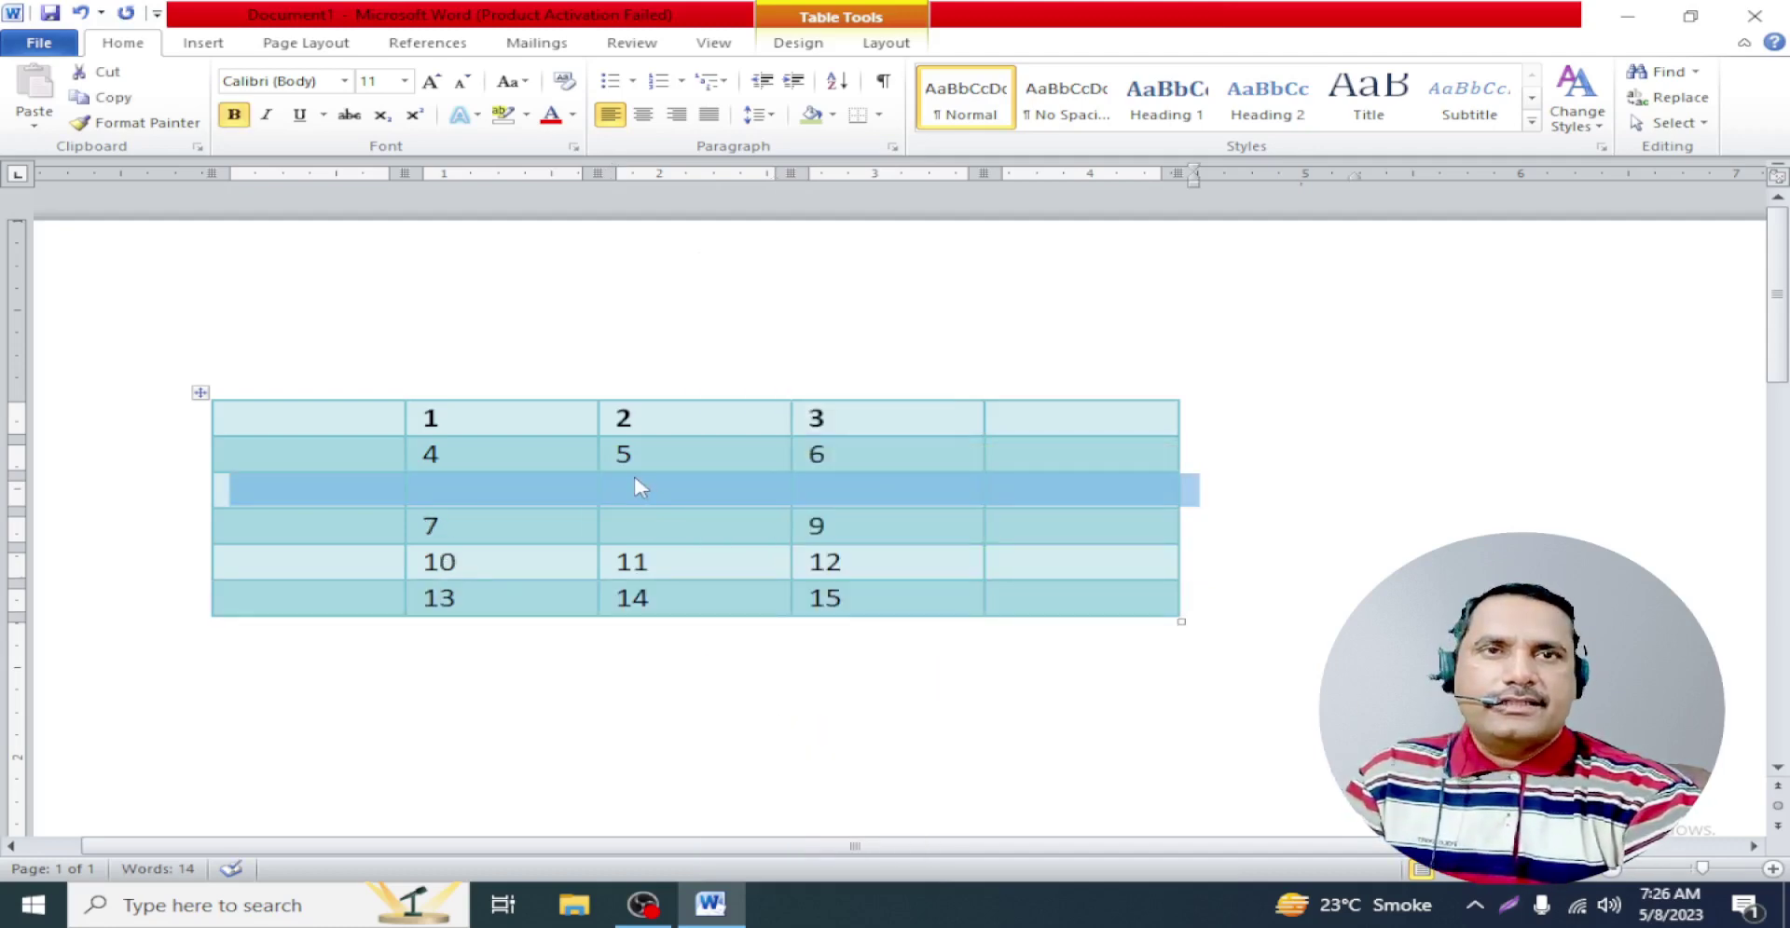
pyautogui.hotkey('ctrl', 'z')
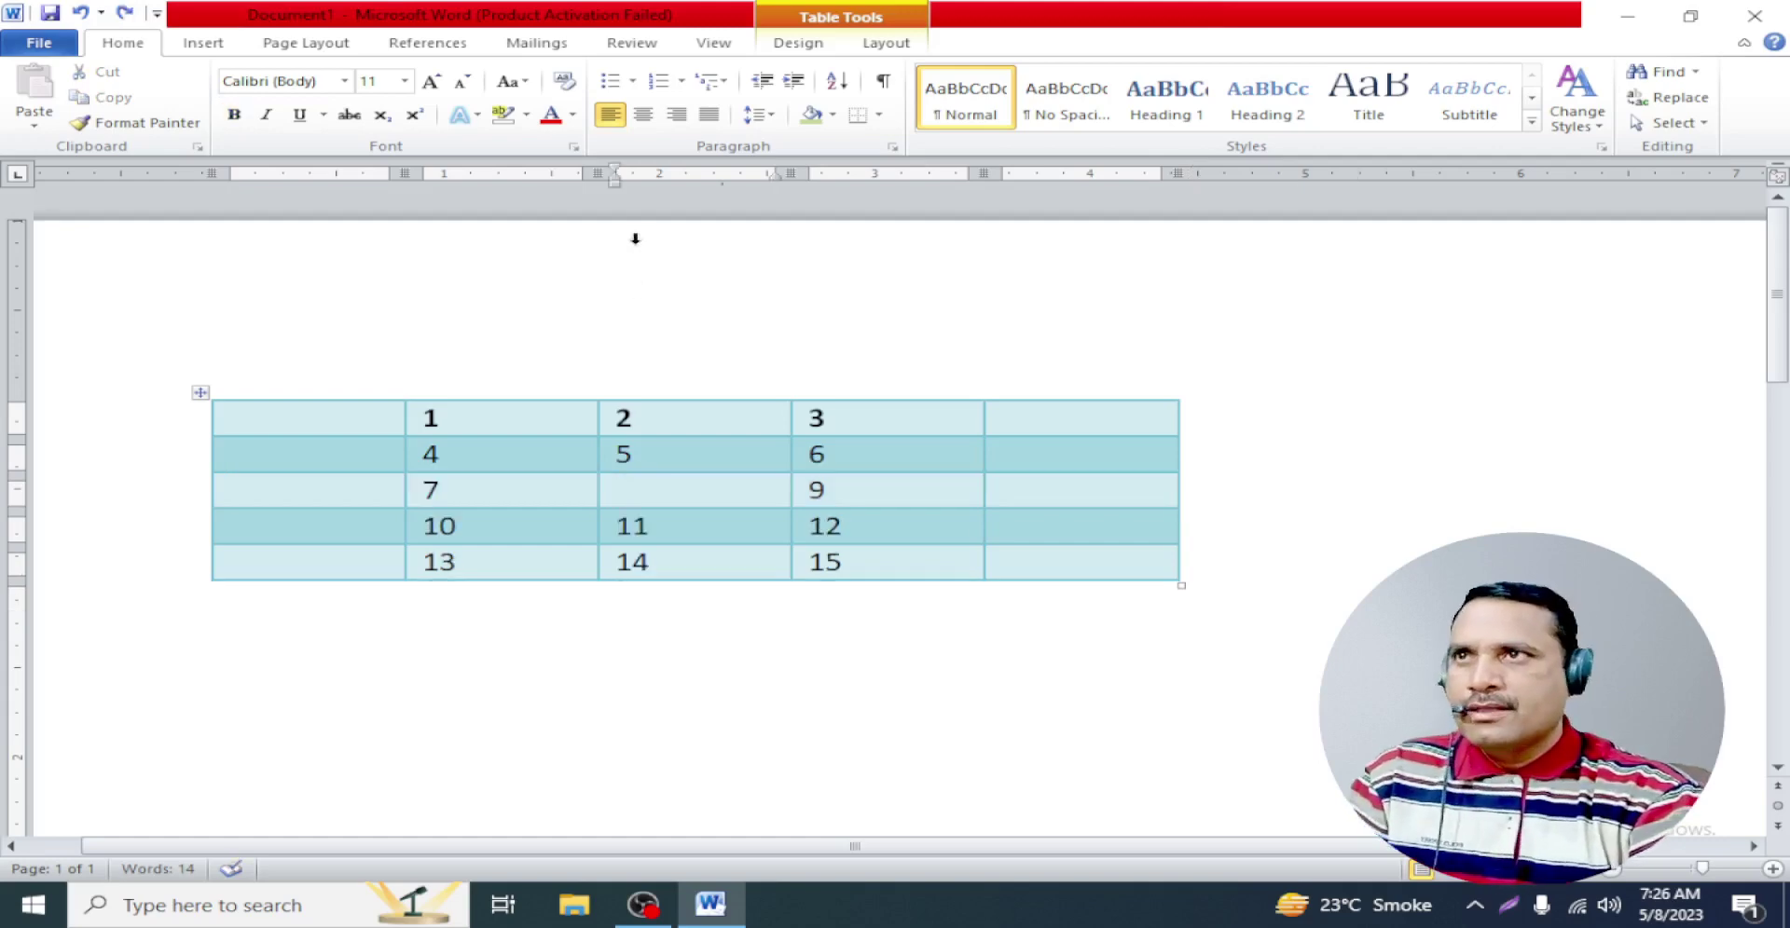
pyautogui.rightClick(648, 488)
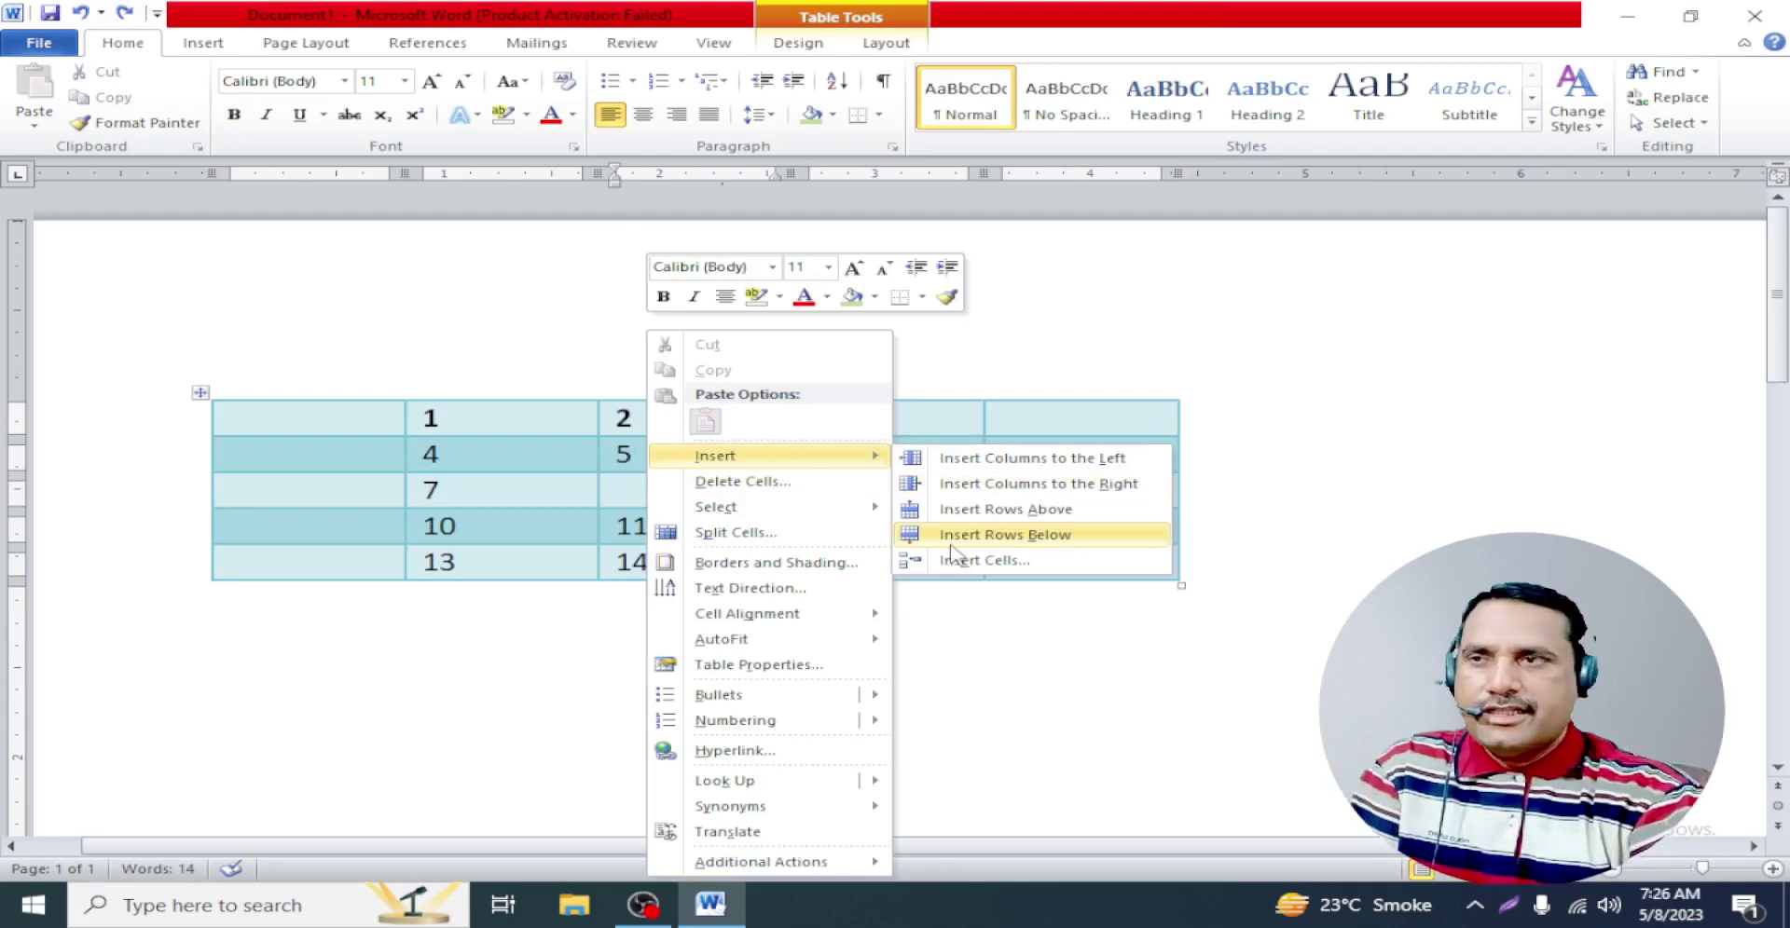
pyautogui.click(950, 545)
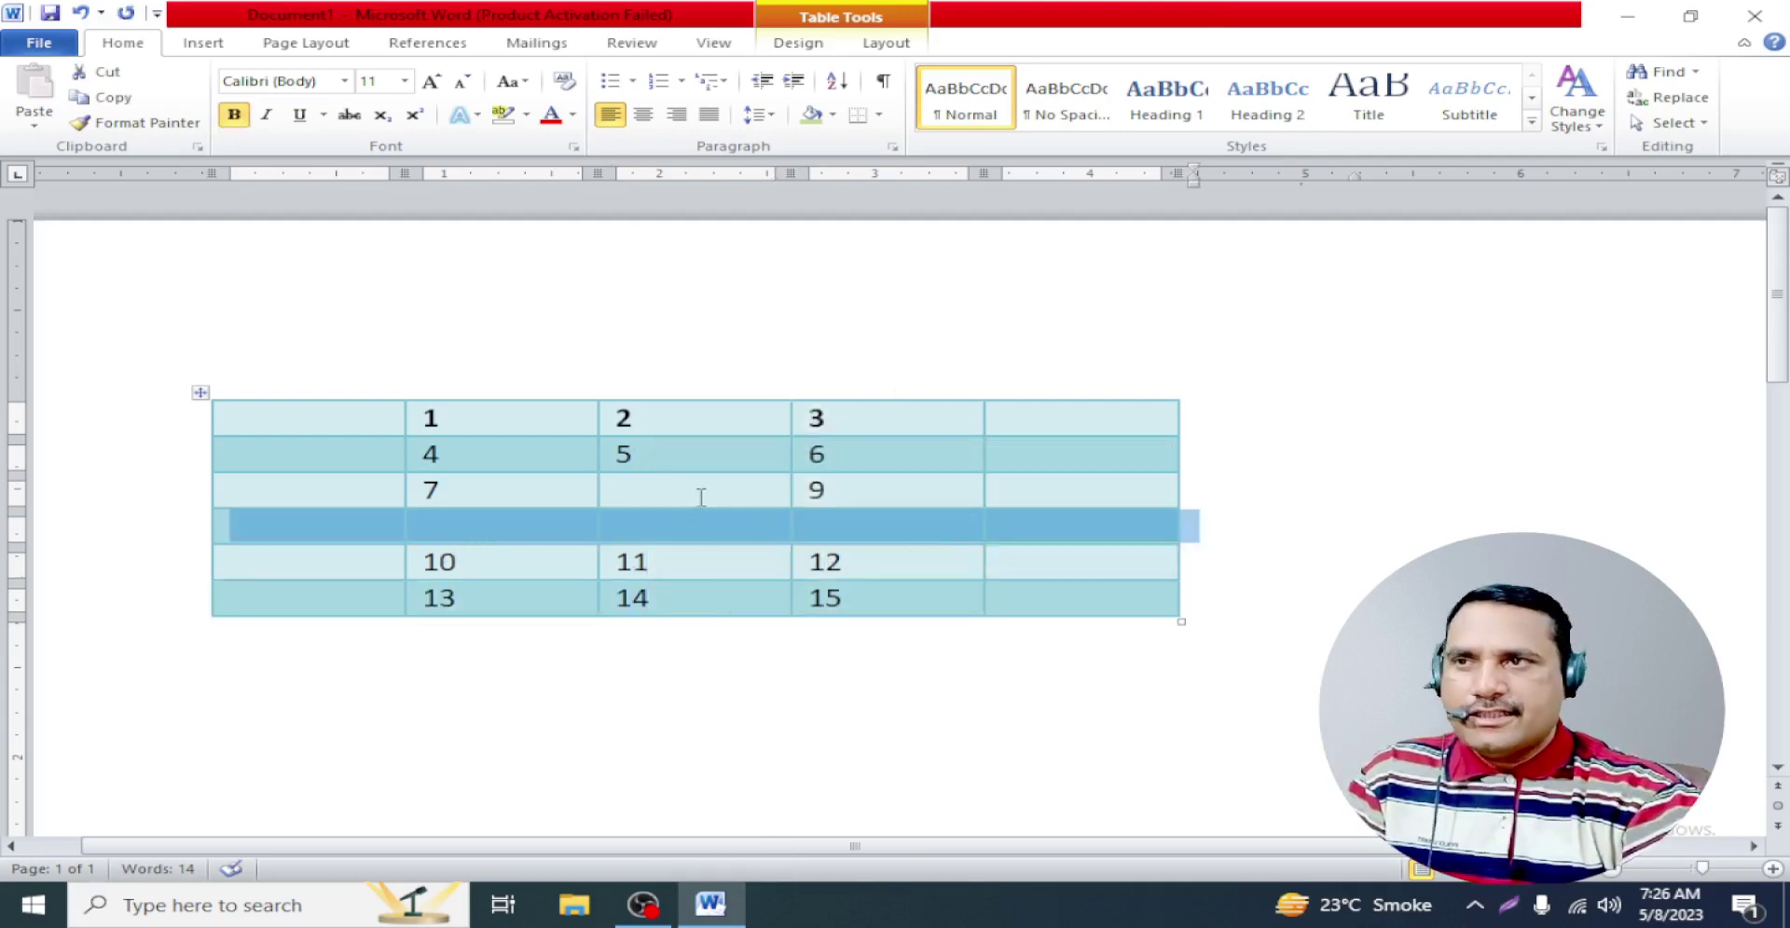
pyautogui.click(642, 494)
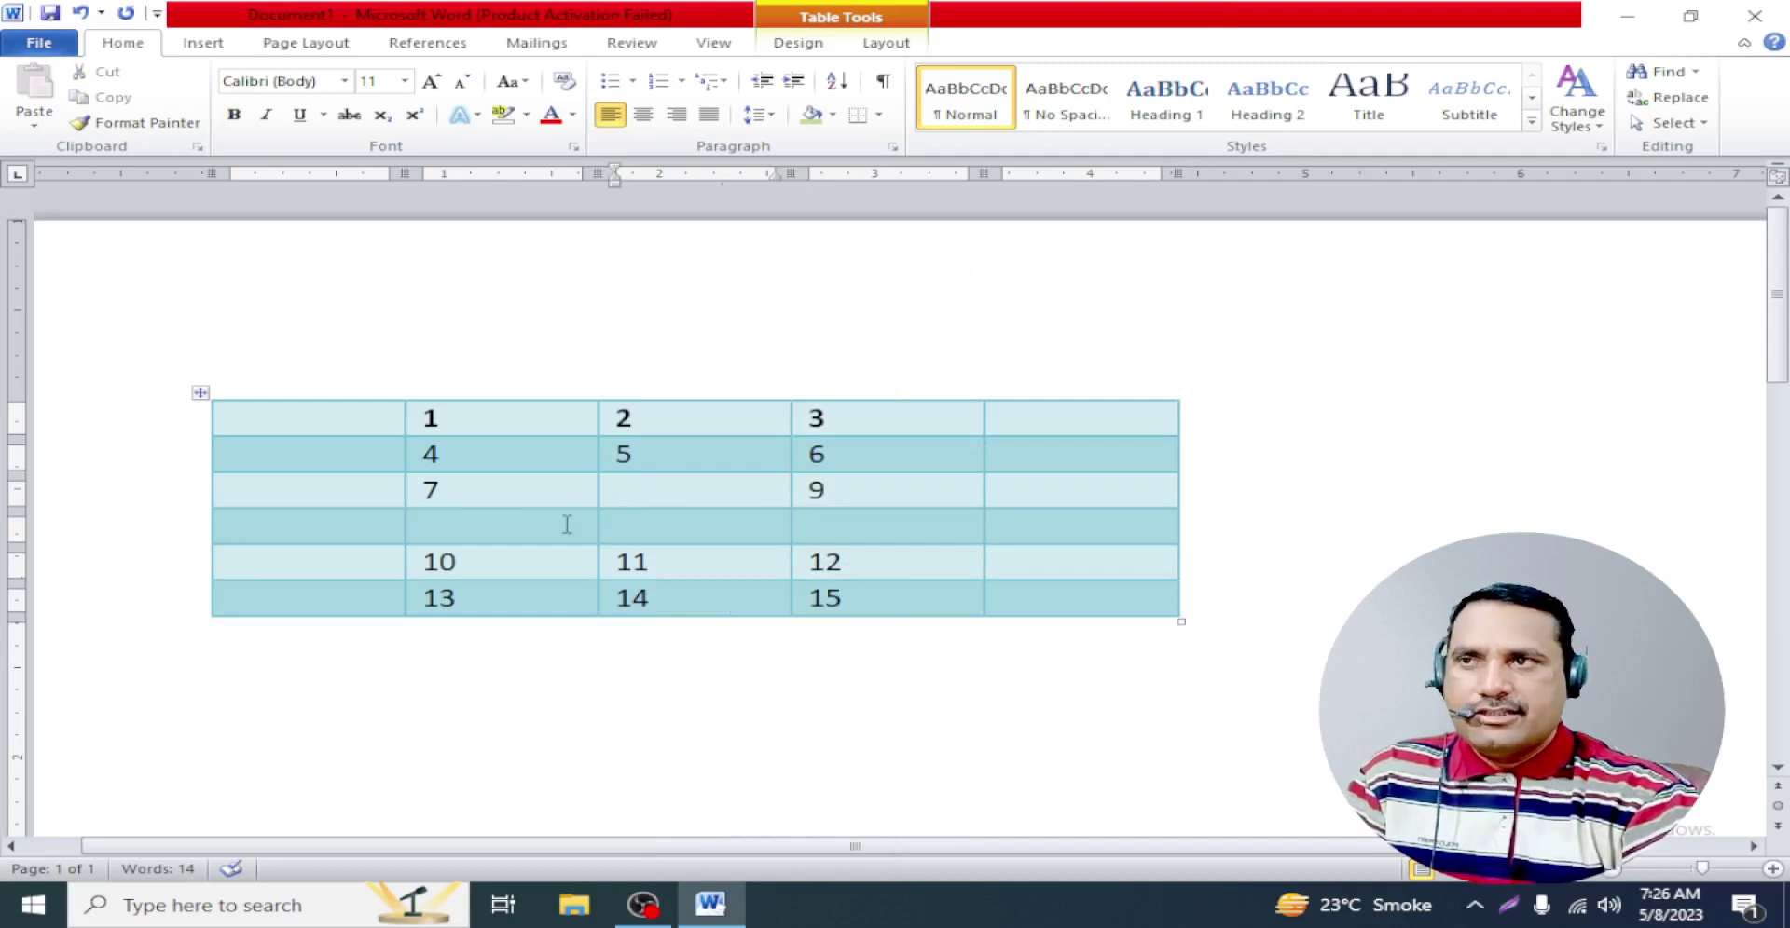
pyautogui.moveTo(406, 525); pyautogui.dragTo(532, 524)
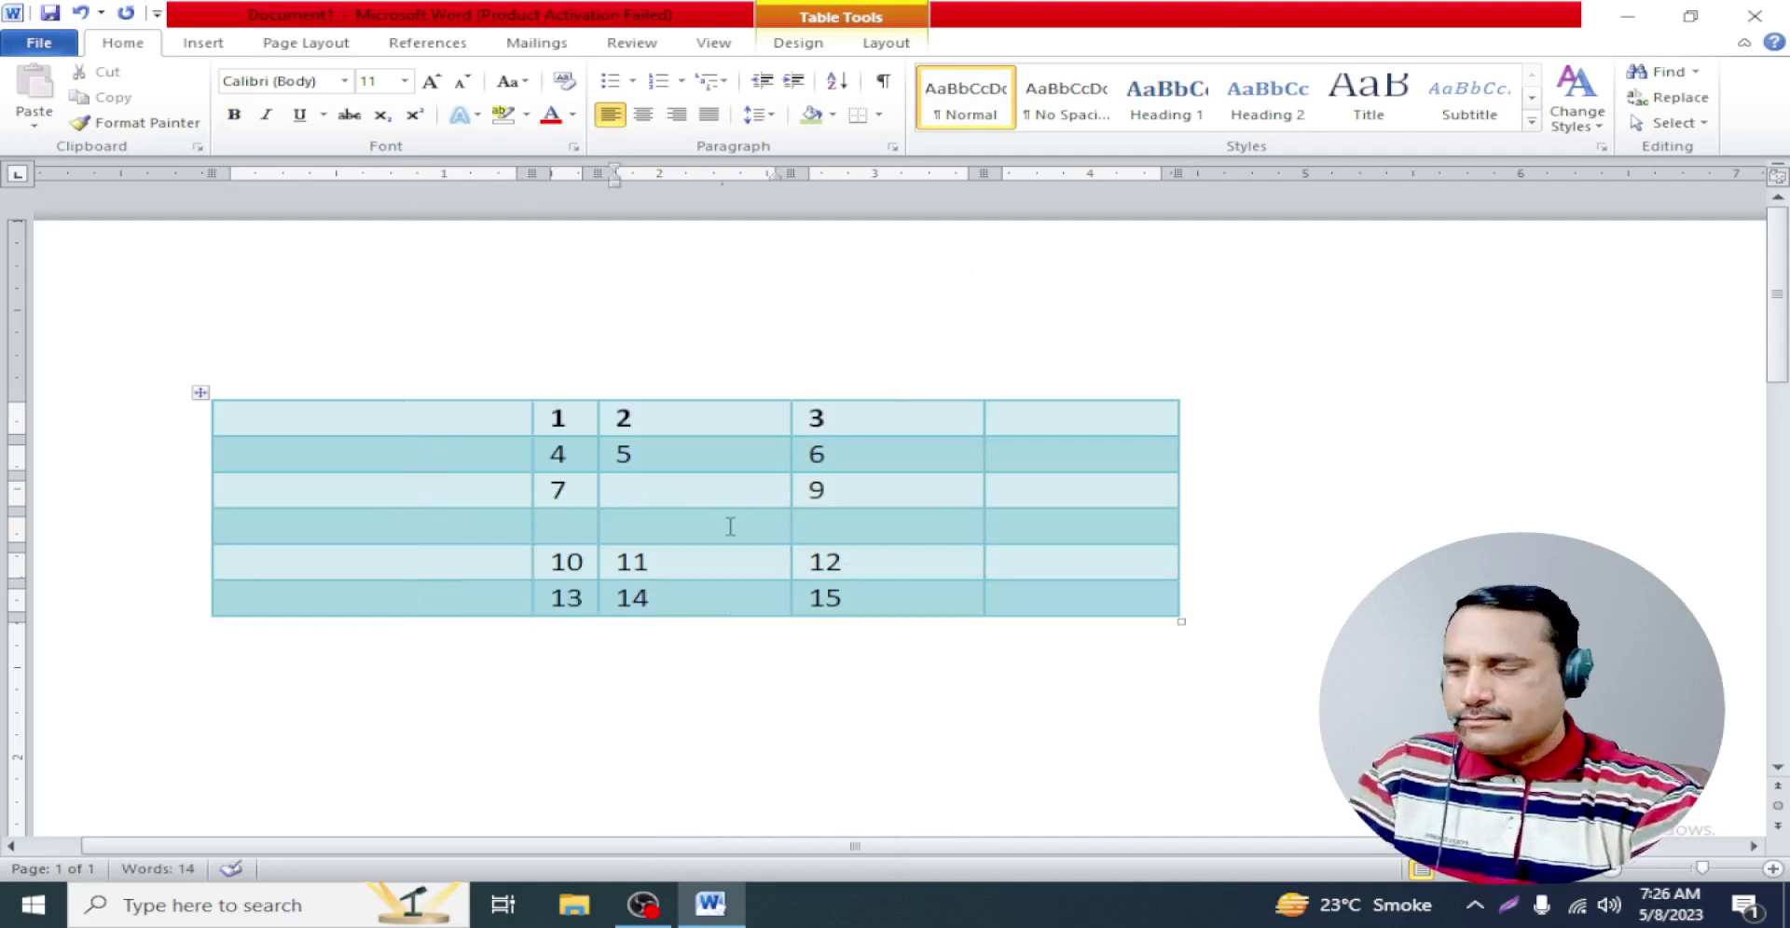
pyautogui.hotkey('ctrl', 'z')
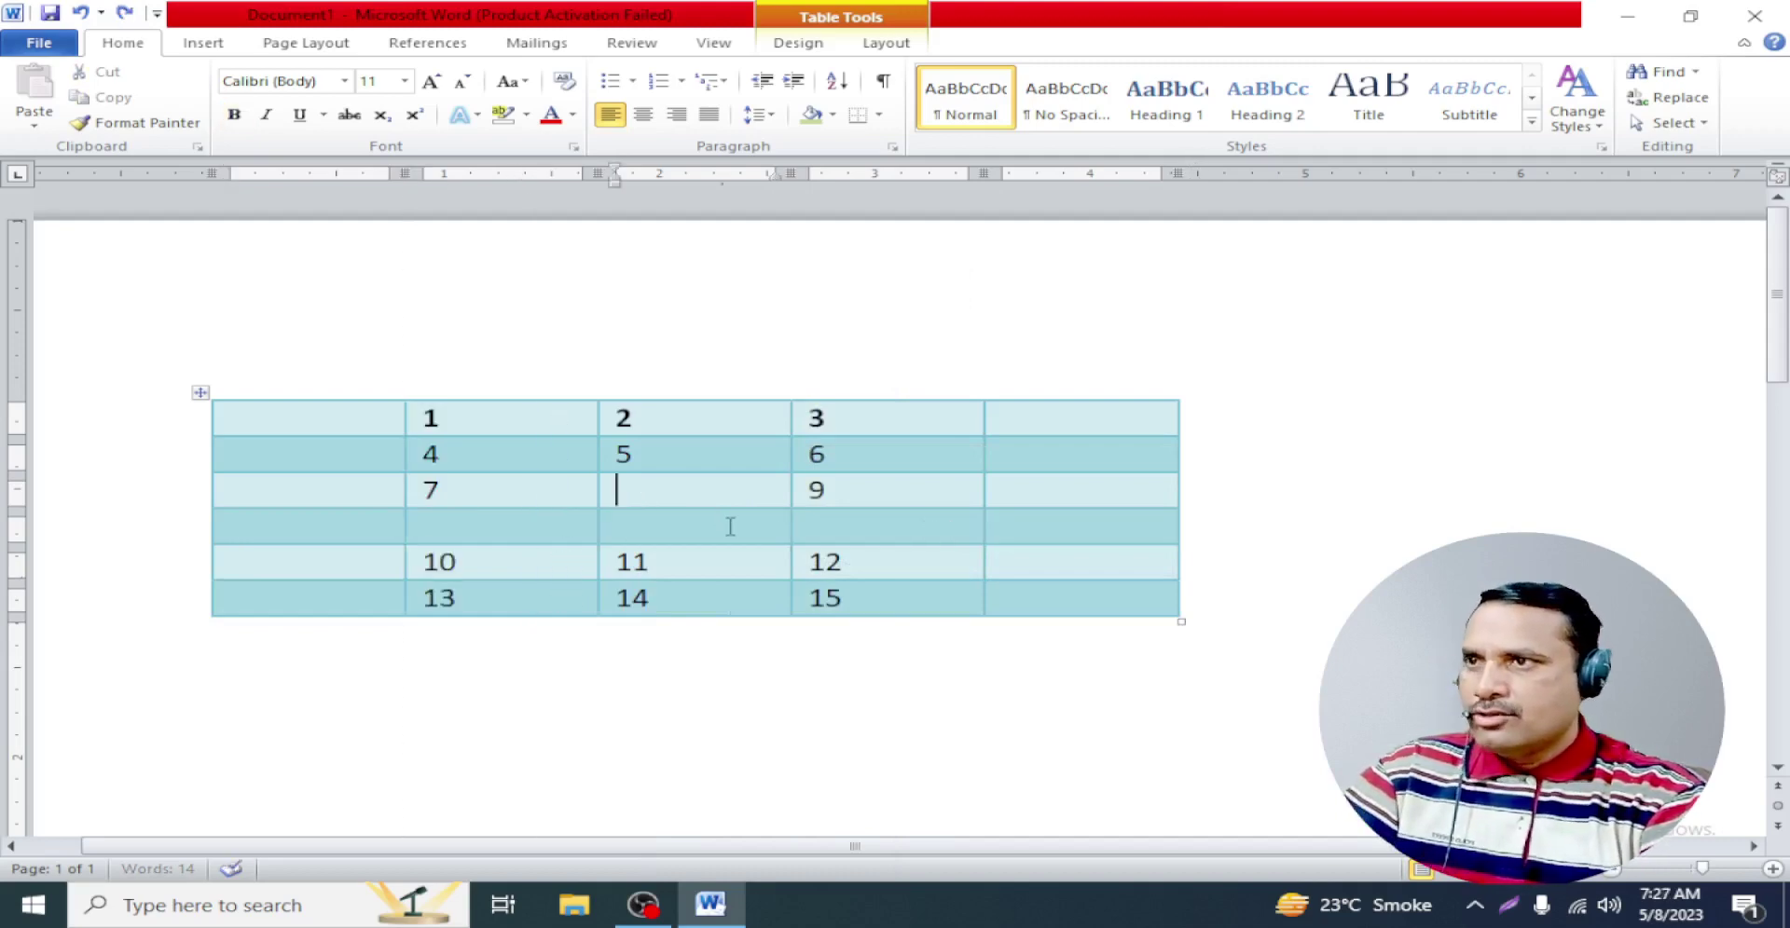
pyautogui.hotkey('ctrl', 'z')
# Insert a blank cell in row 3 shifting cells right, then narrow the column holding 2, 5, 11, 14
pyautogui.rightClick(696, 489)
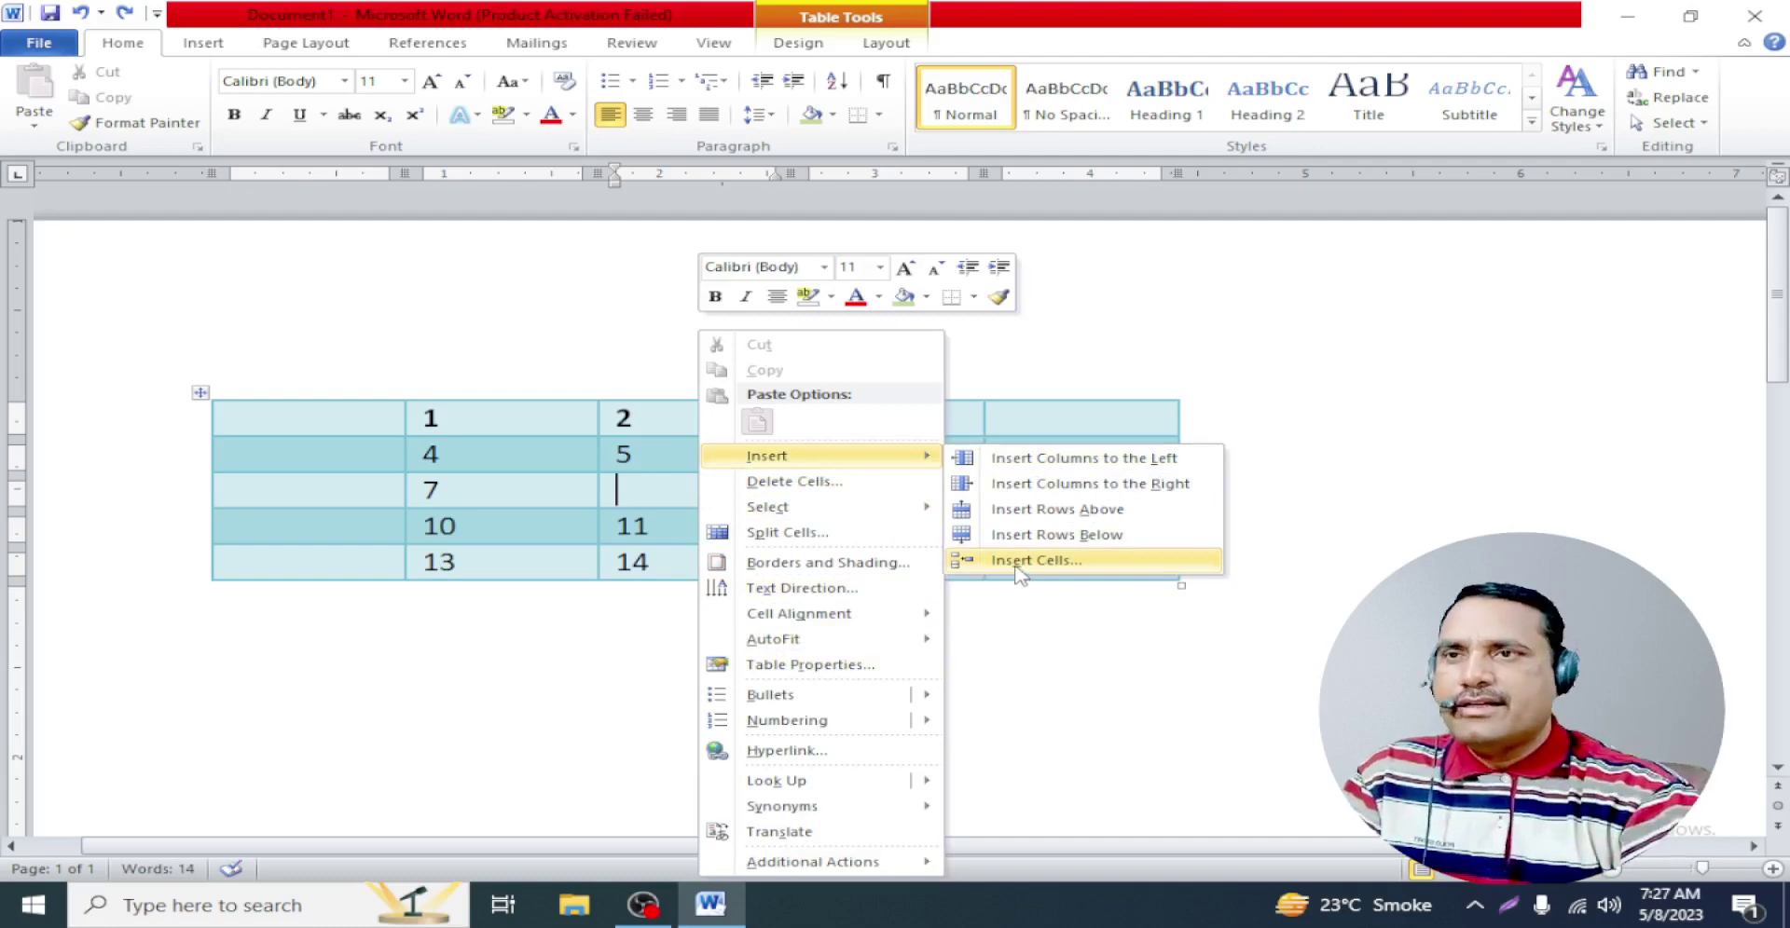
pyautogui.click(1021, 563)
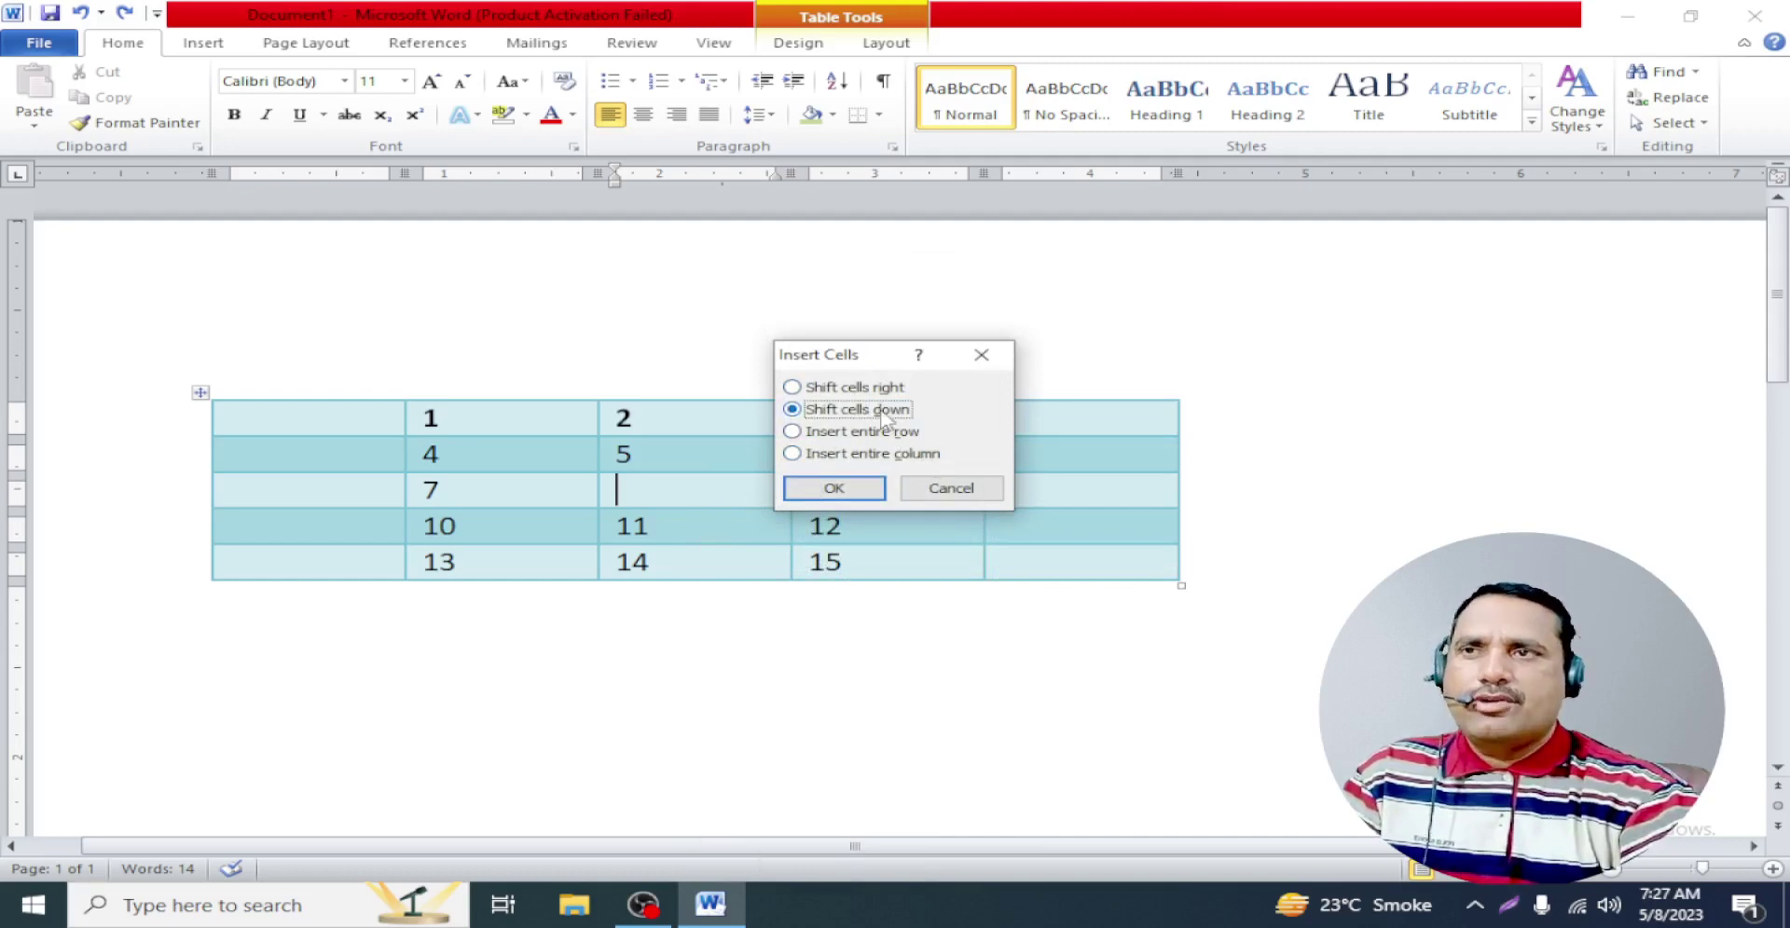
pyautogui.click(792, 386)
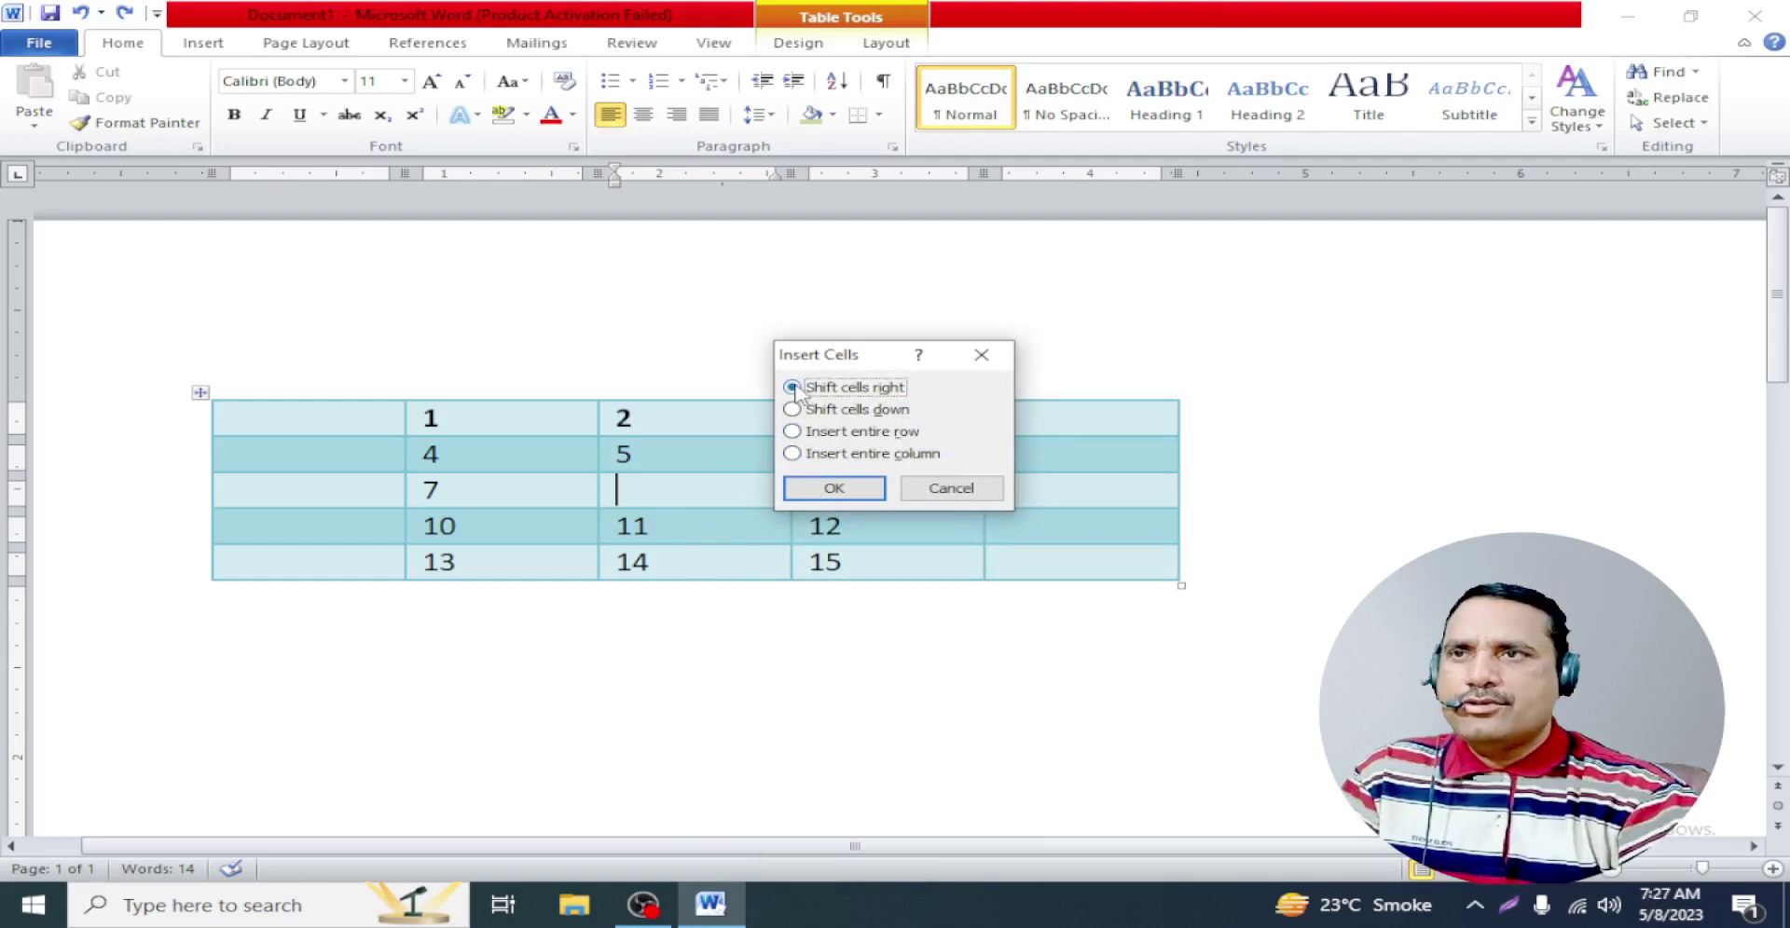
pyautogui.click(834, 487)
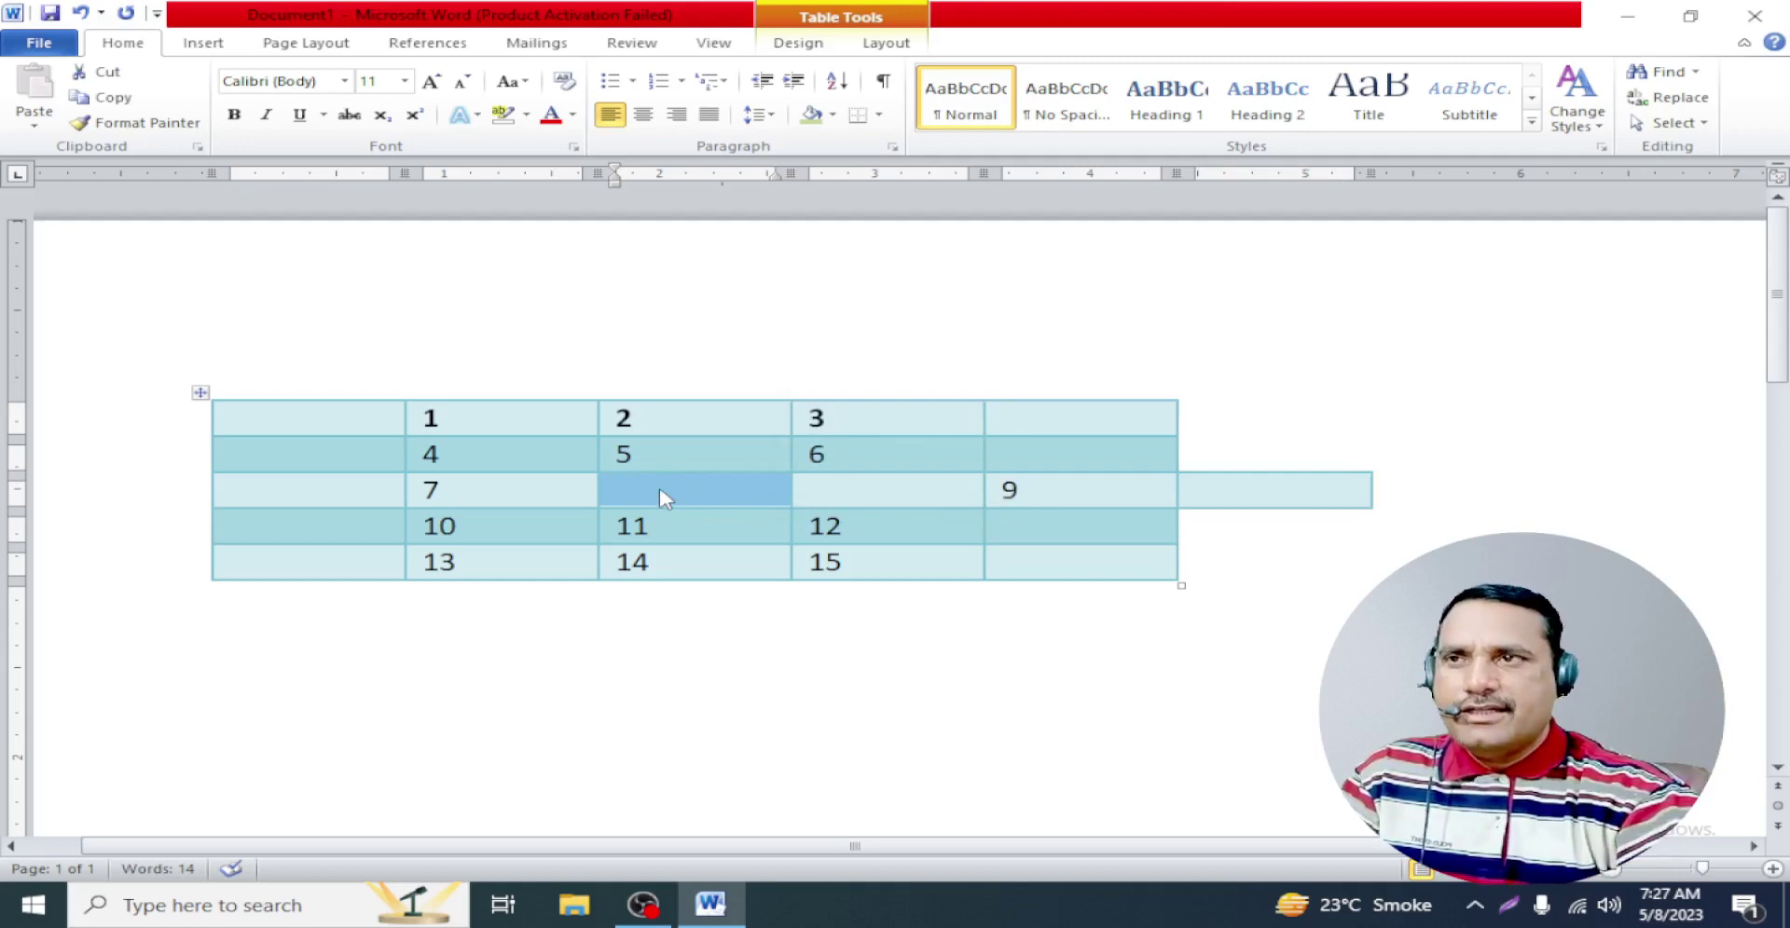
pyautogui.moveTo(789, 410); pyautogui.dragTo(702, 411)
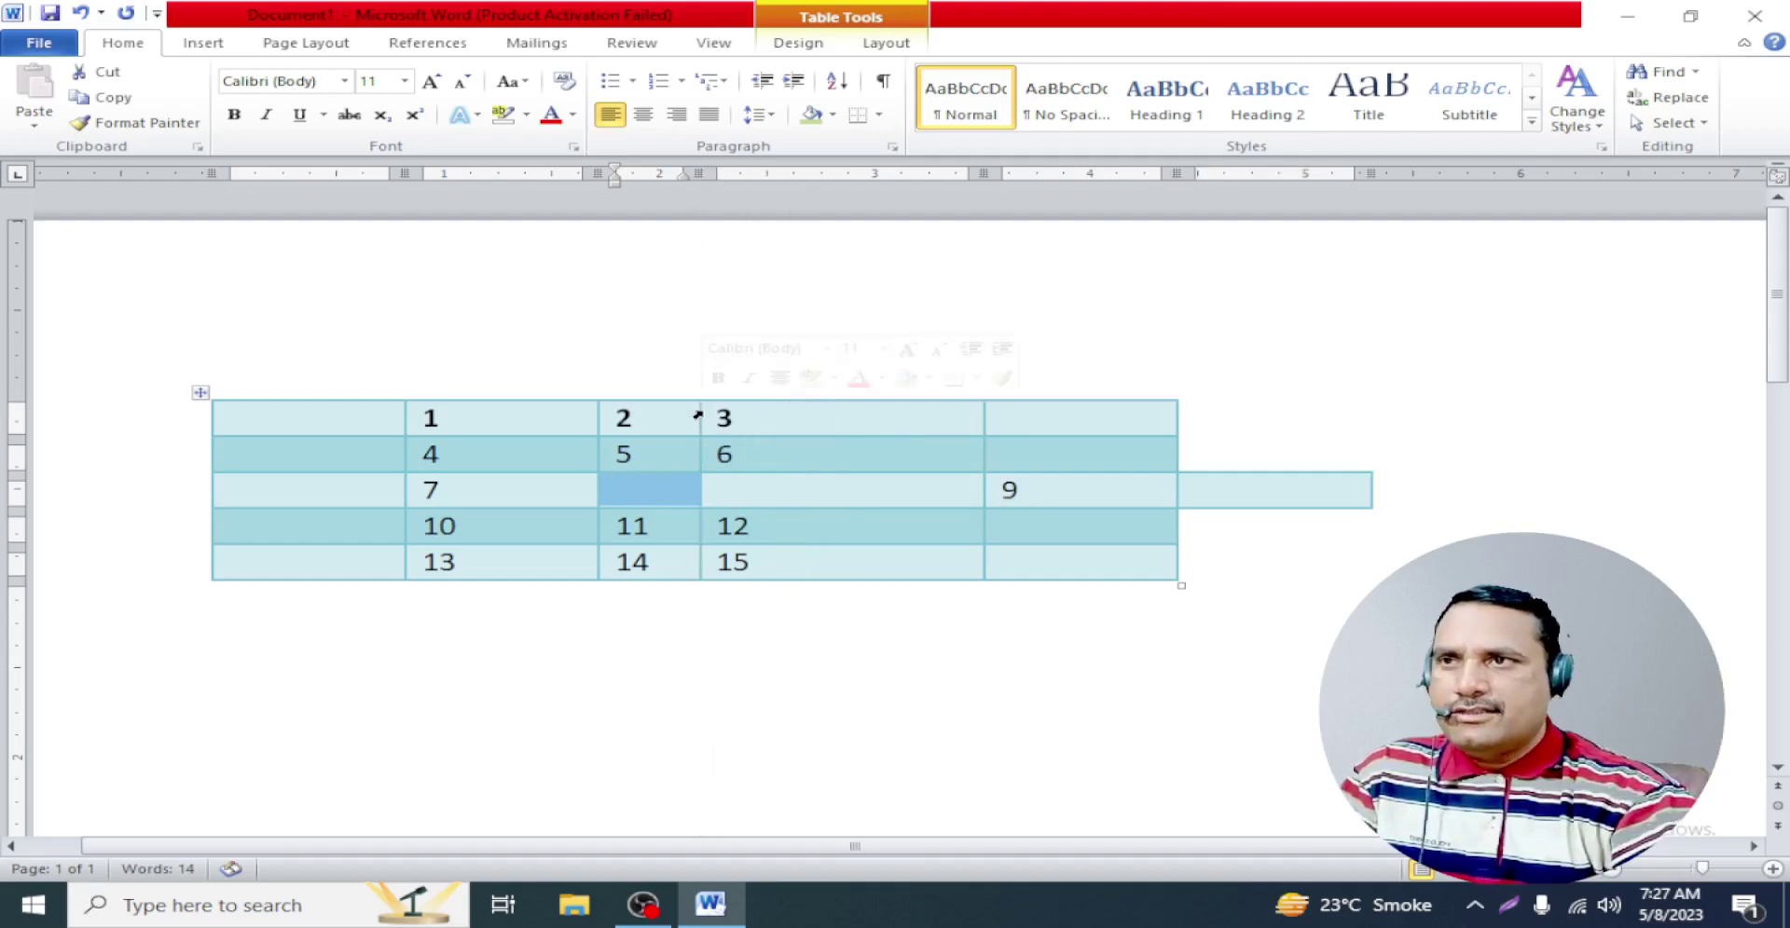
# Insert a second blank cell in row 3, shifting its cells right
pyautogui.click(637, 498)
pyautogui.rightClick(637, 499)
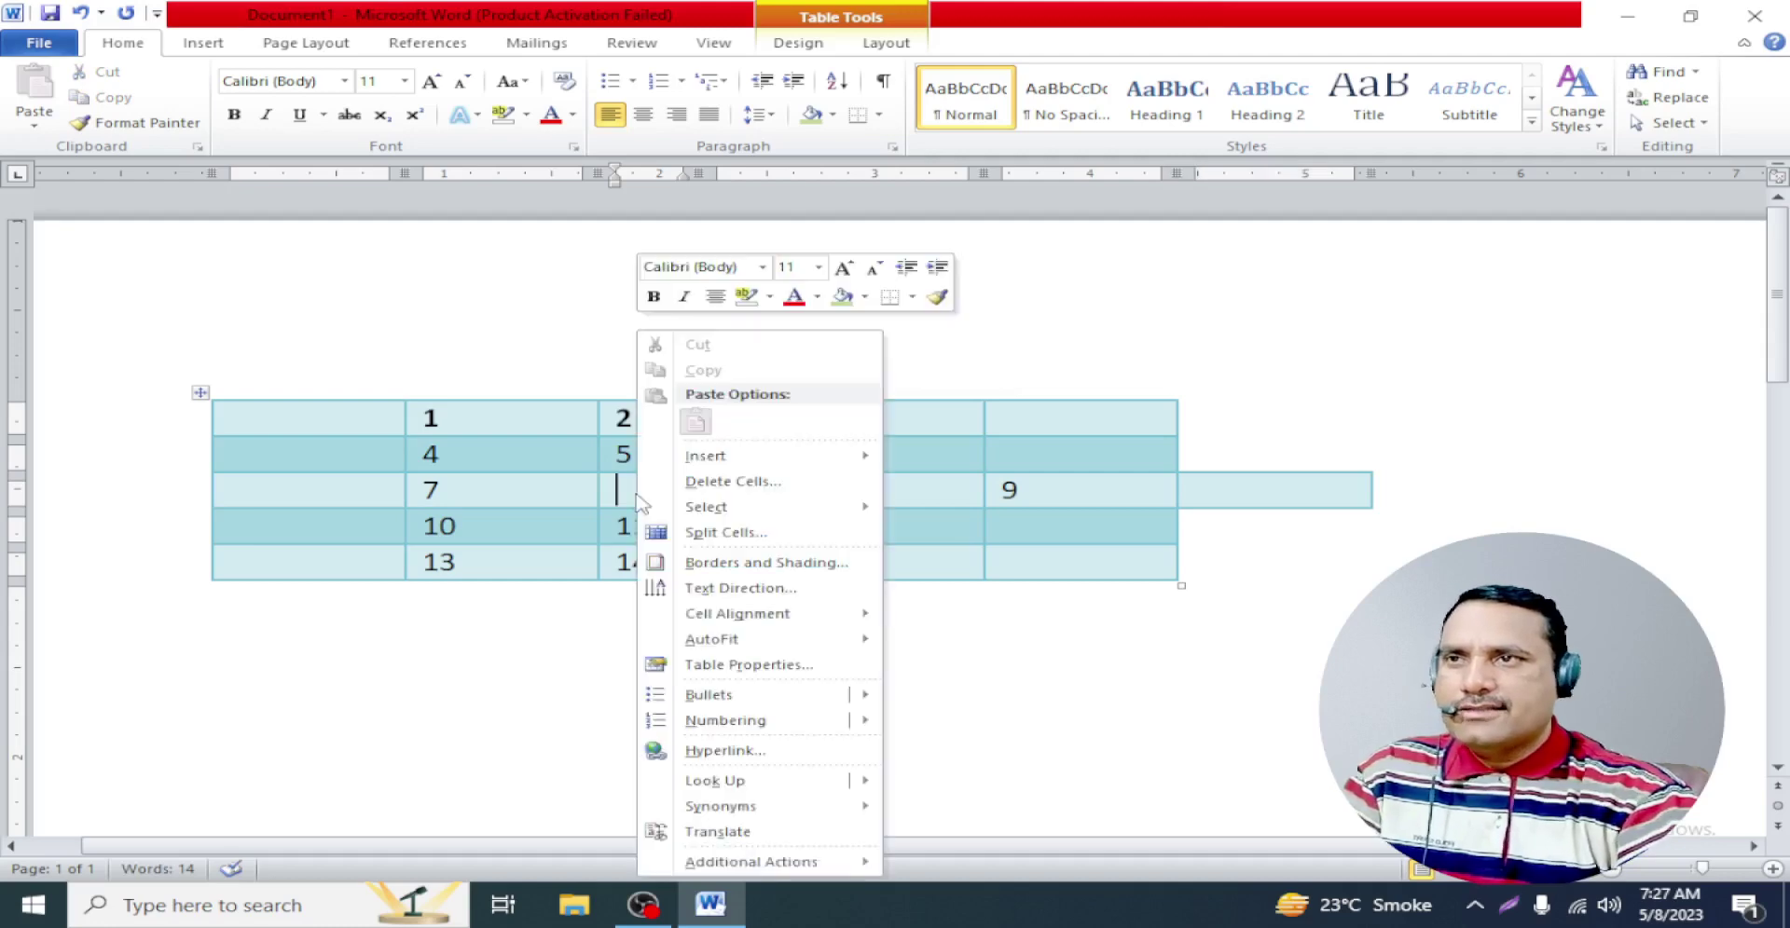
pyautogui.moveTo(706, 456)
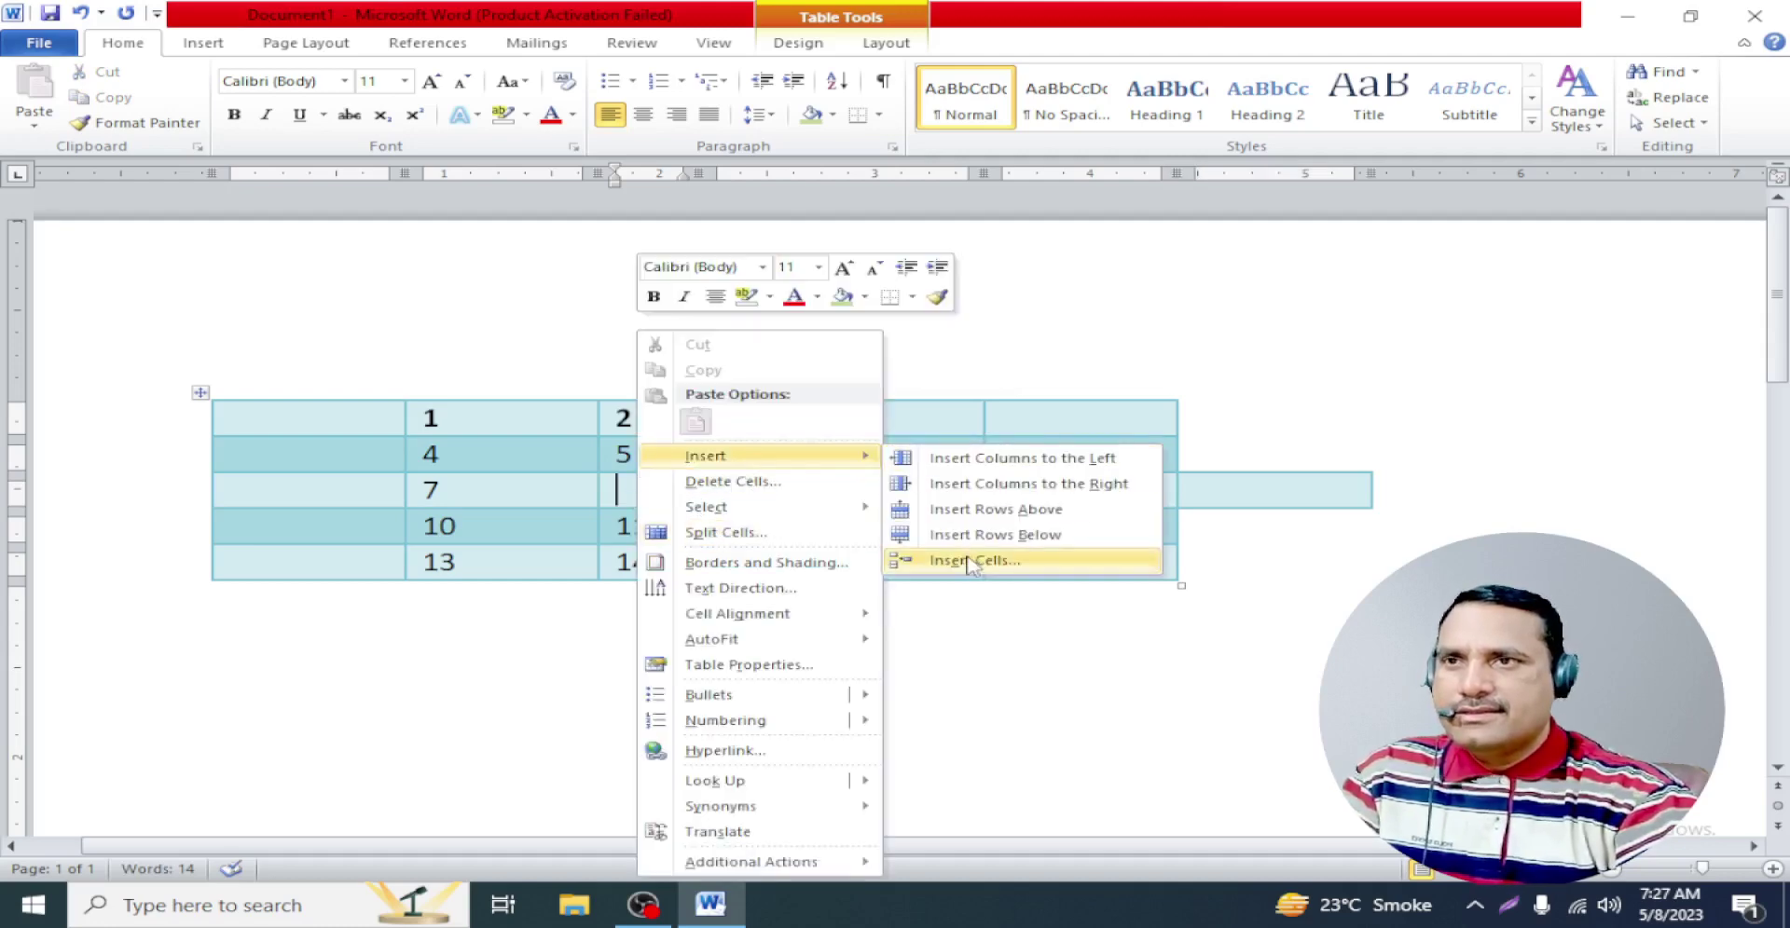
pyautogui.click(970, 562)
pyautogui.click(820, 387)
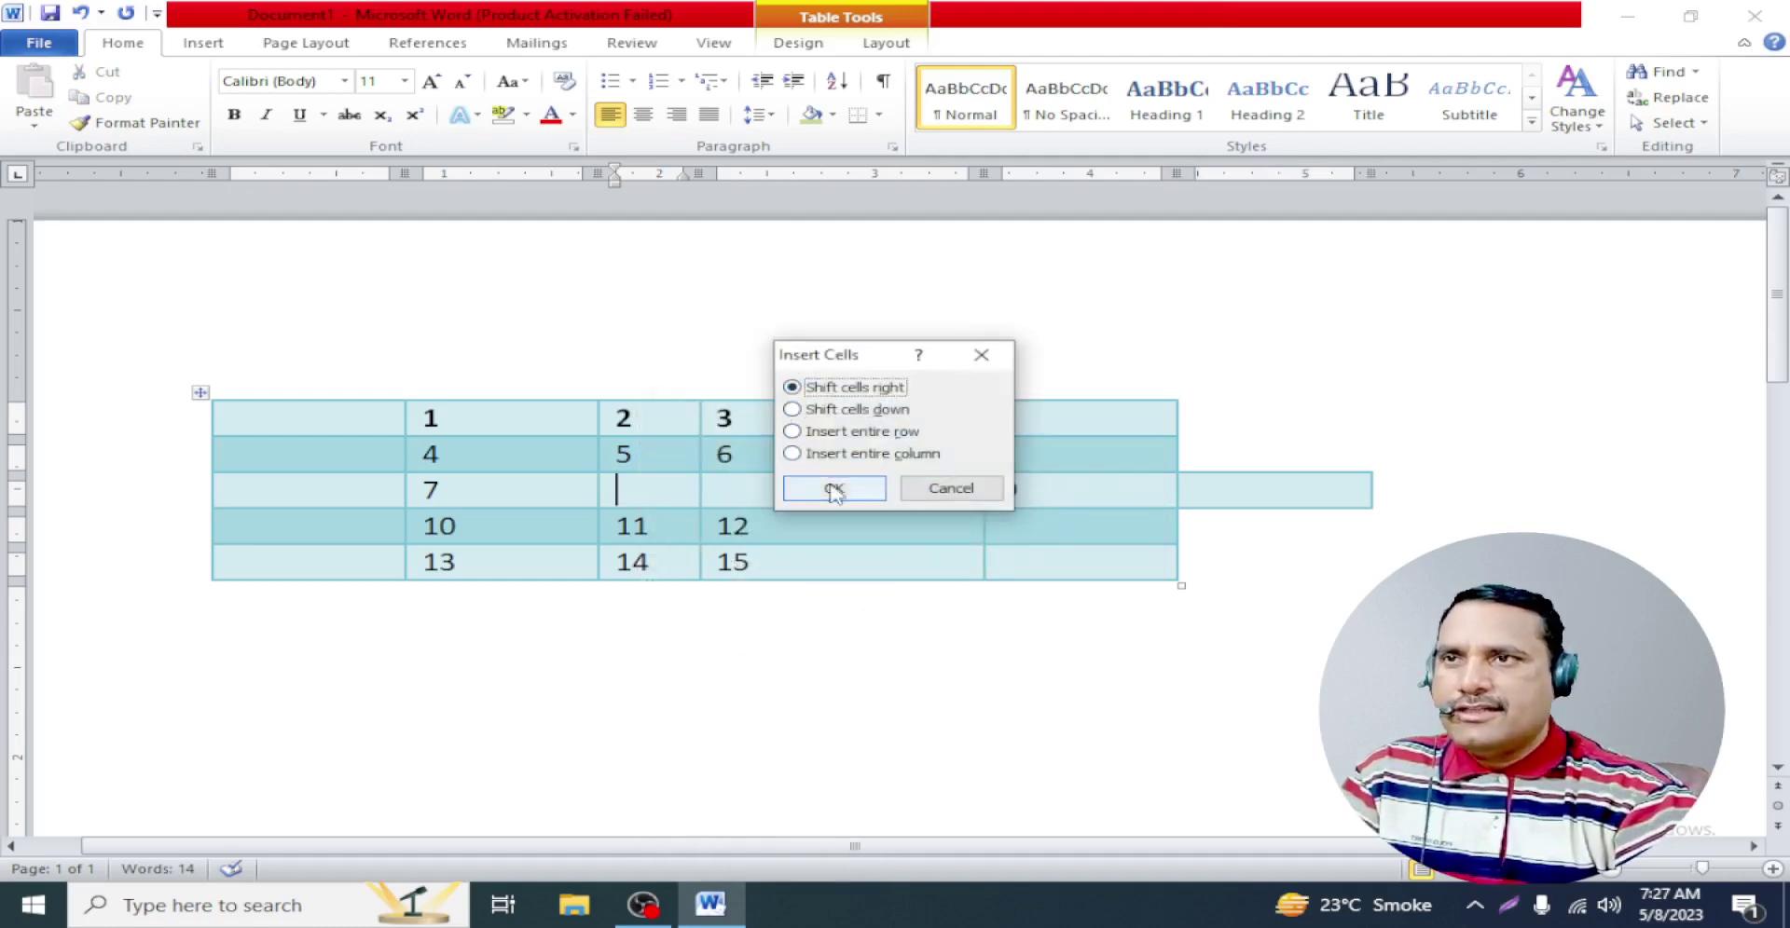
pyautogui.click(834, 487)
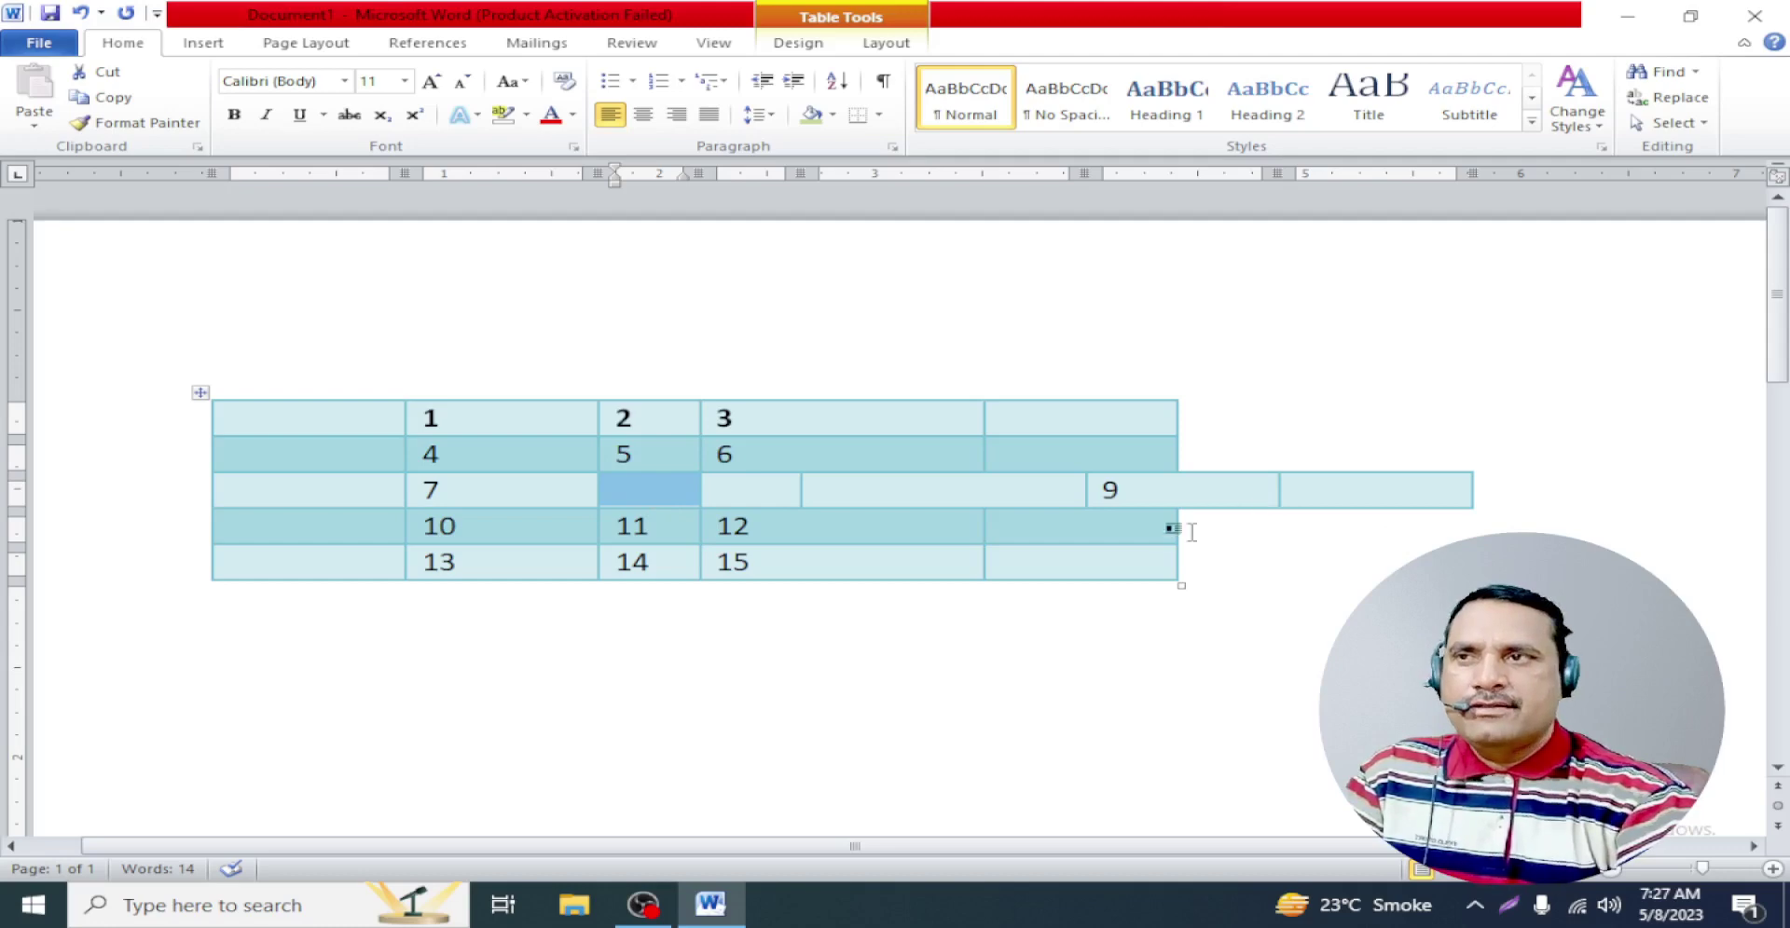
# Insert a blank cell before 11 in row 4 so 11 and 12 shift right
pyautogui.click(684, 537)
pyautogui.rightClick(680, 539)
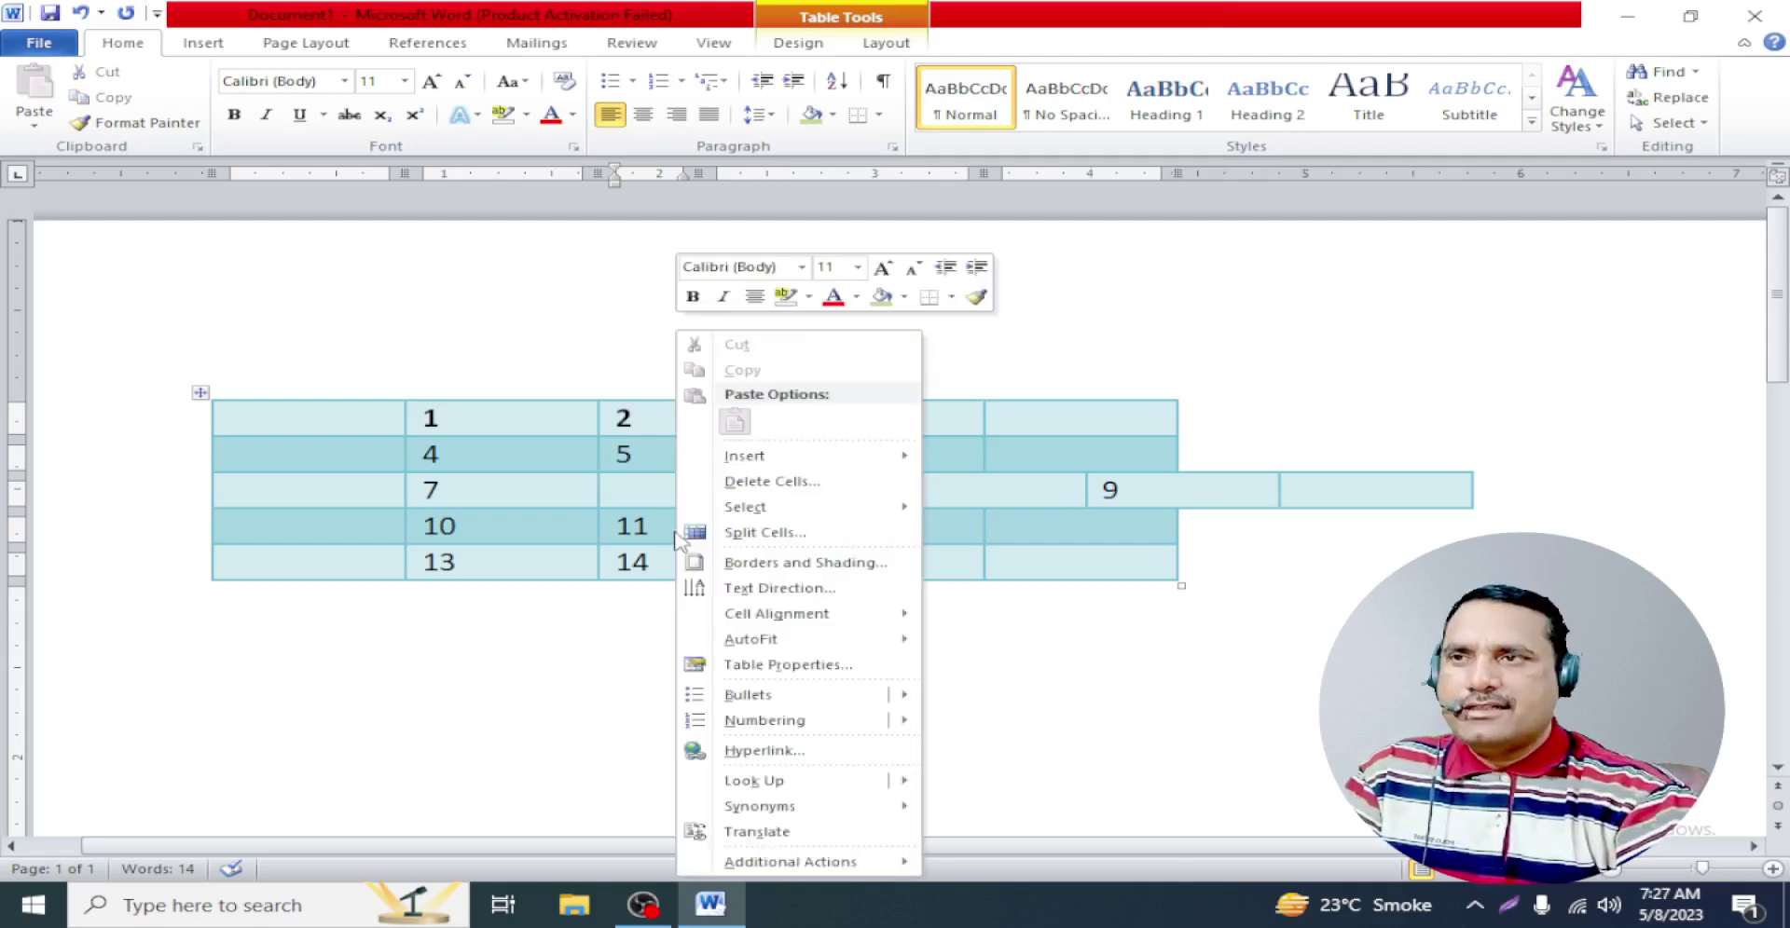
pyautogui.moveTo(744, 456)
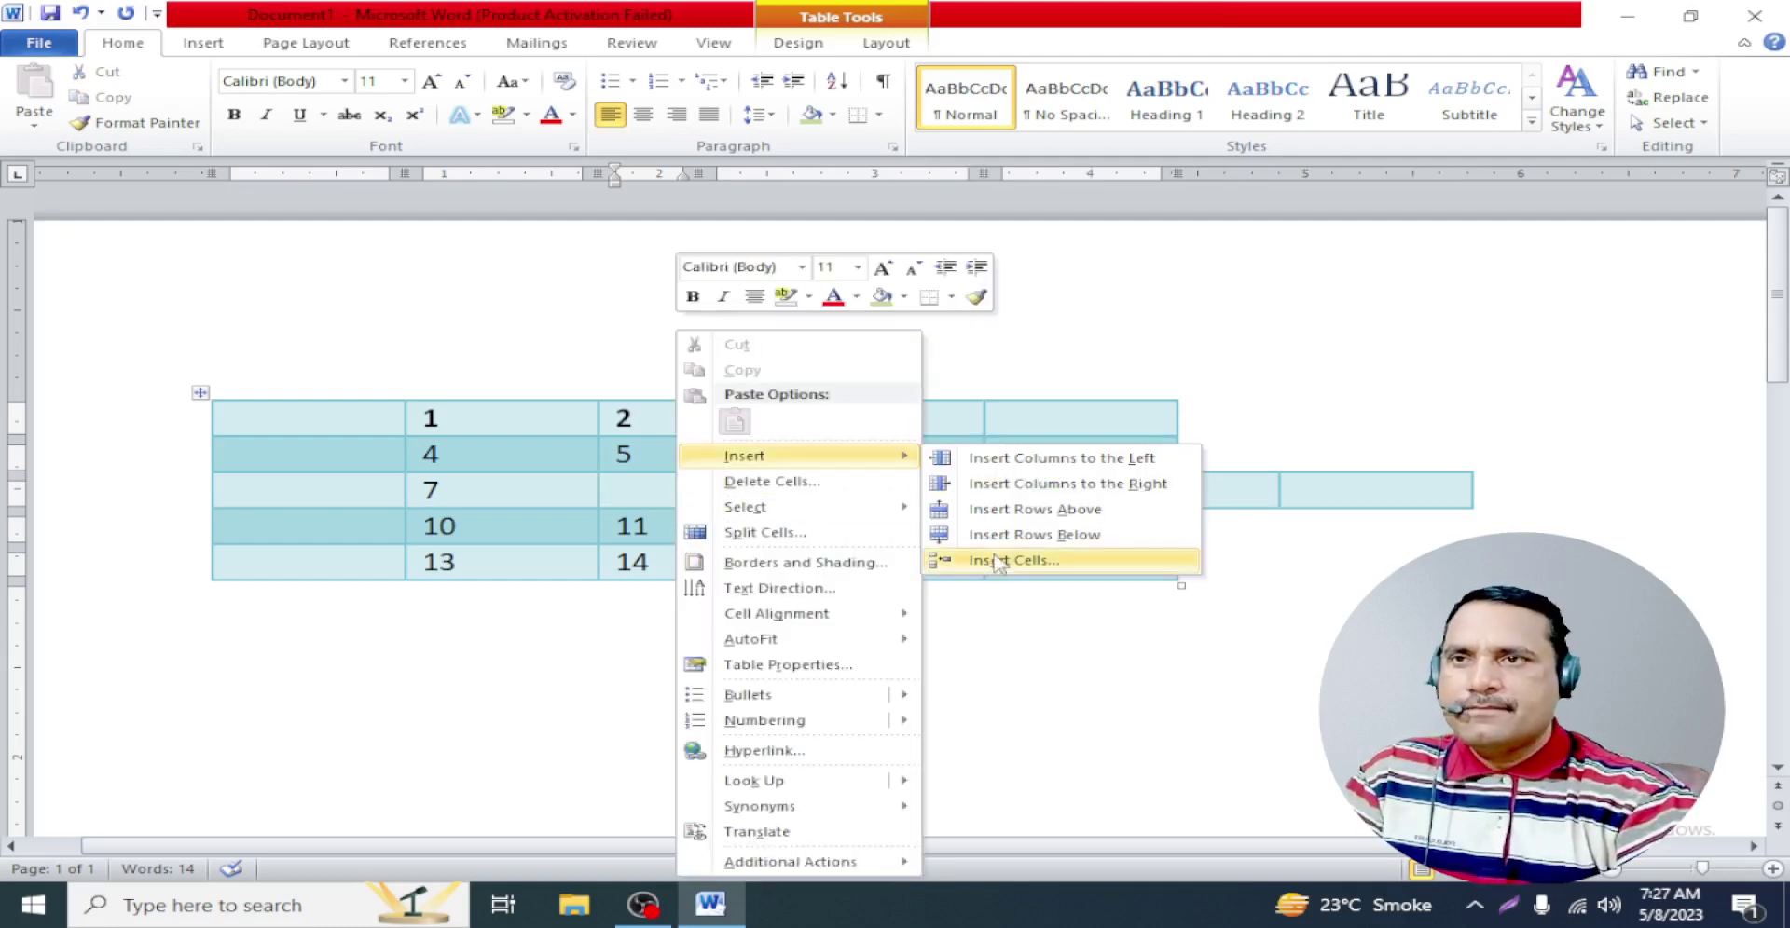
pyautogui.click(989, 562)
pyautogui.click(843, 390)
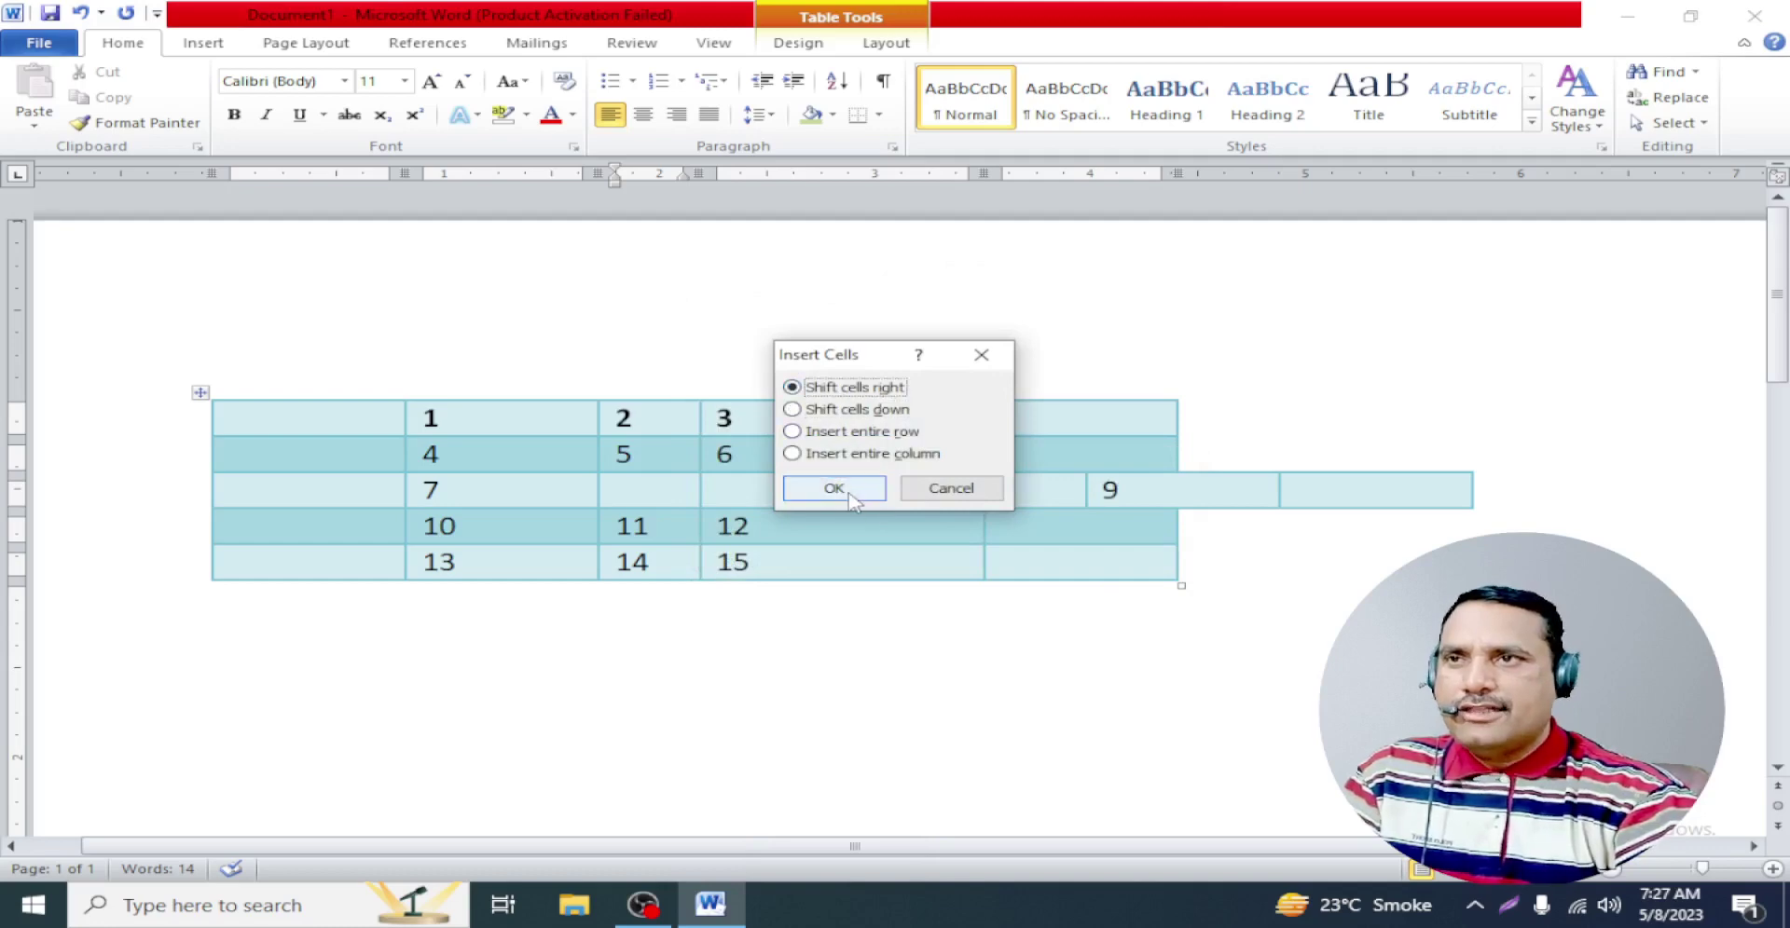
pyautogui.click(848, 488)
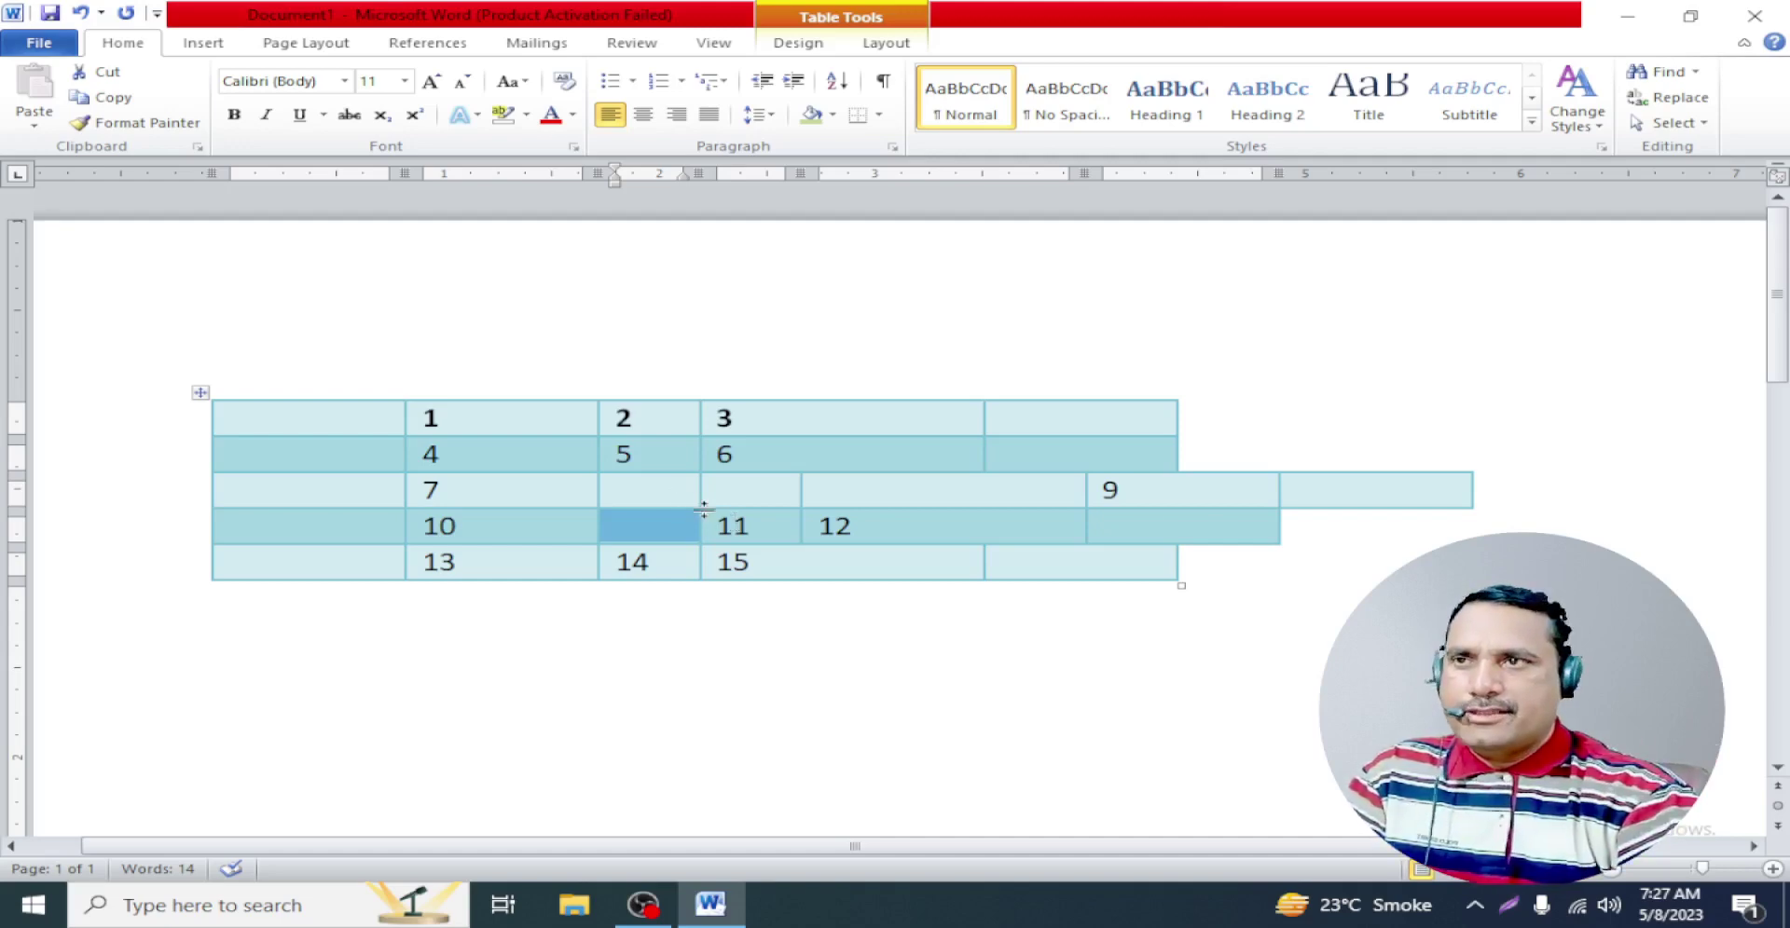
pyautogui.click(869, 570)
pyautogui.click(559, 675)
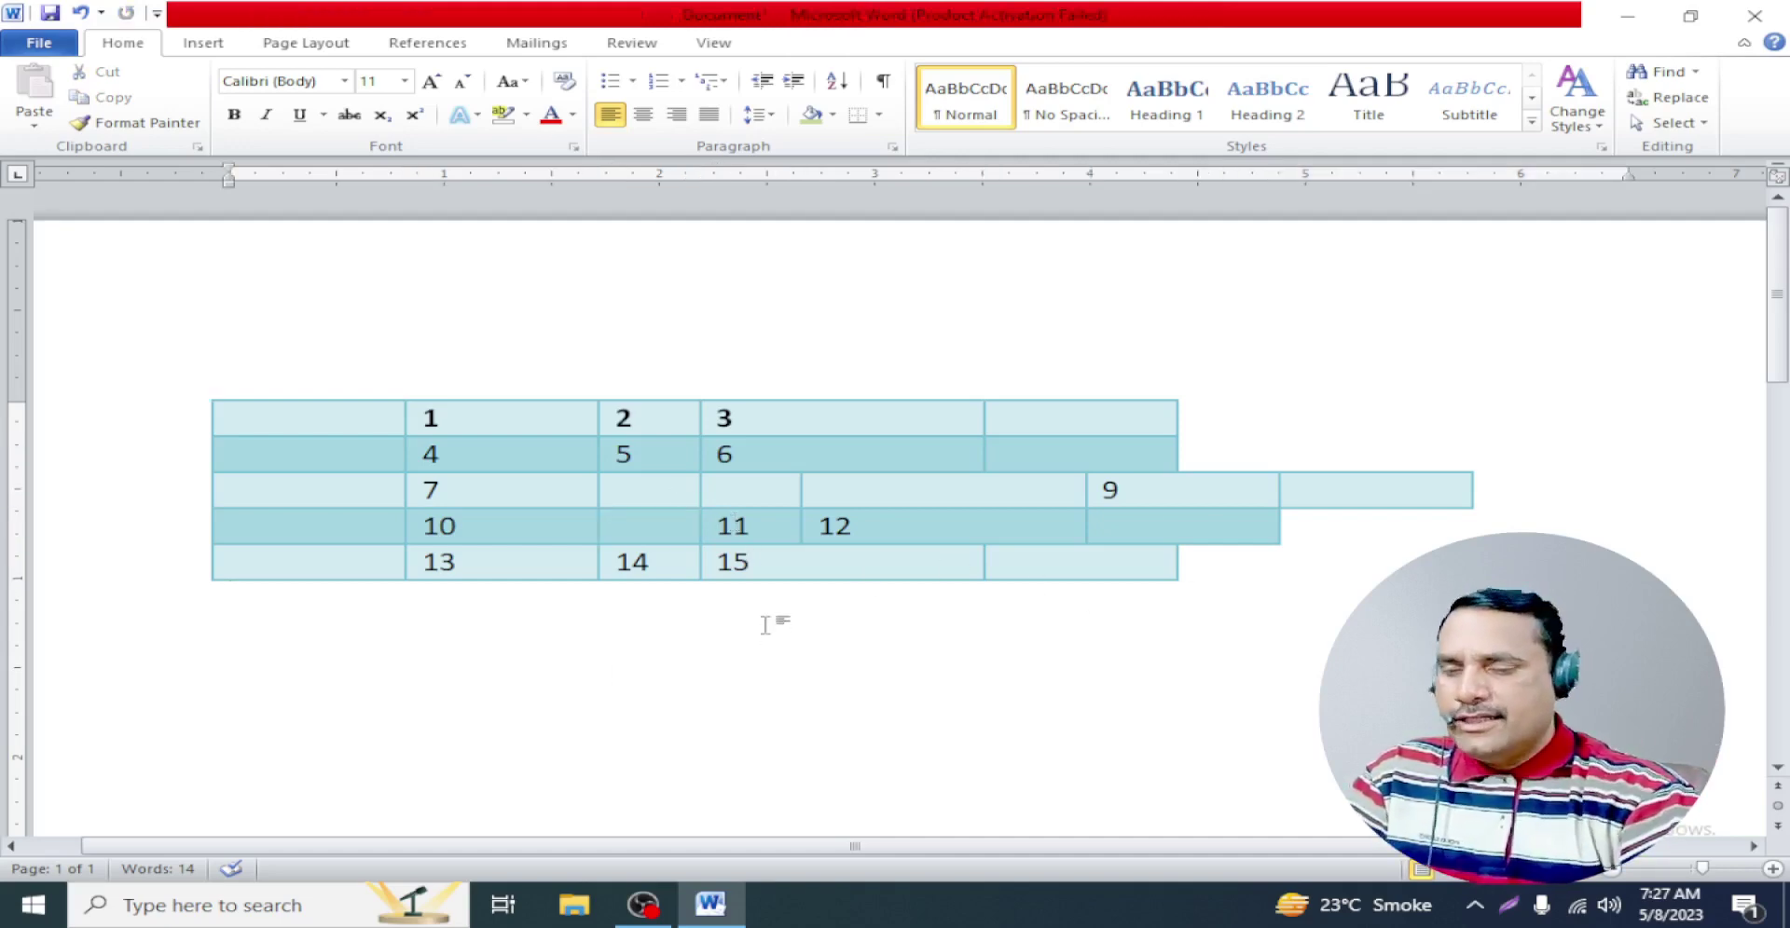
# Insert a 5x3 table below the number table and narrow it
pyautogui.click(204, 43)
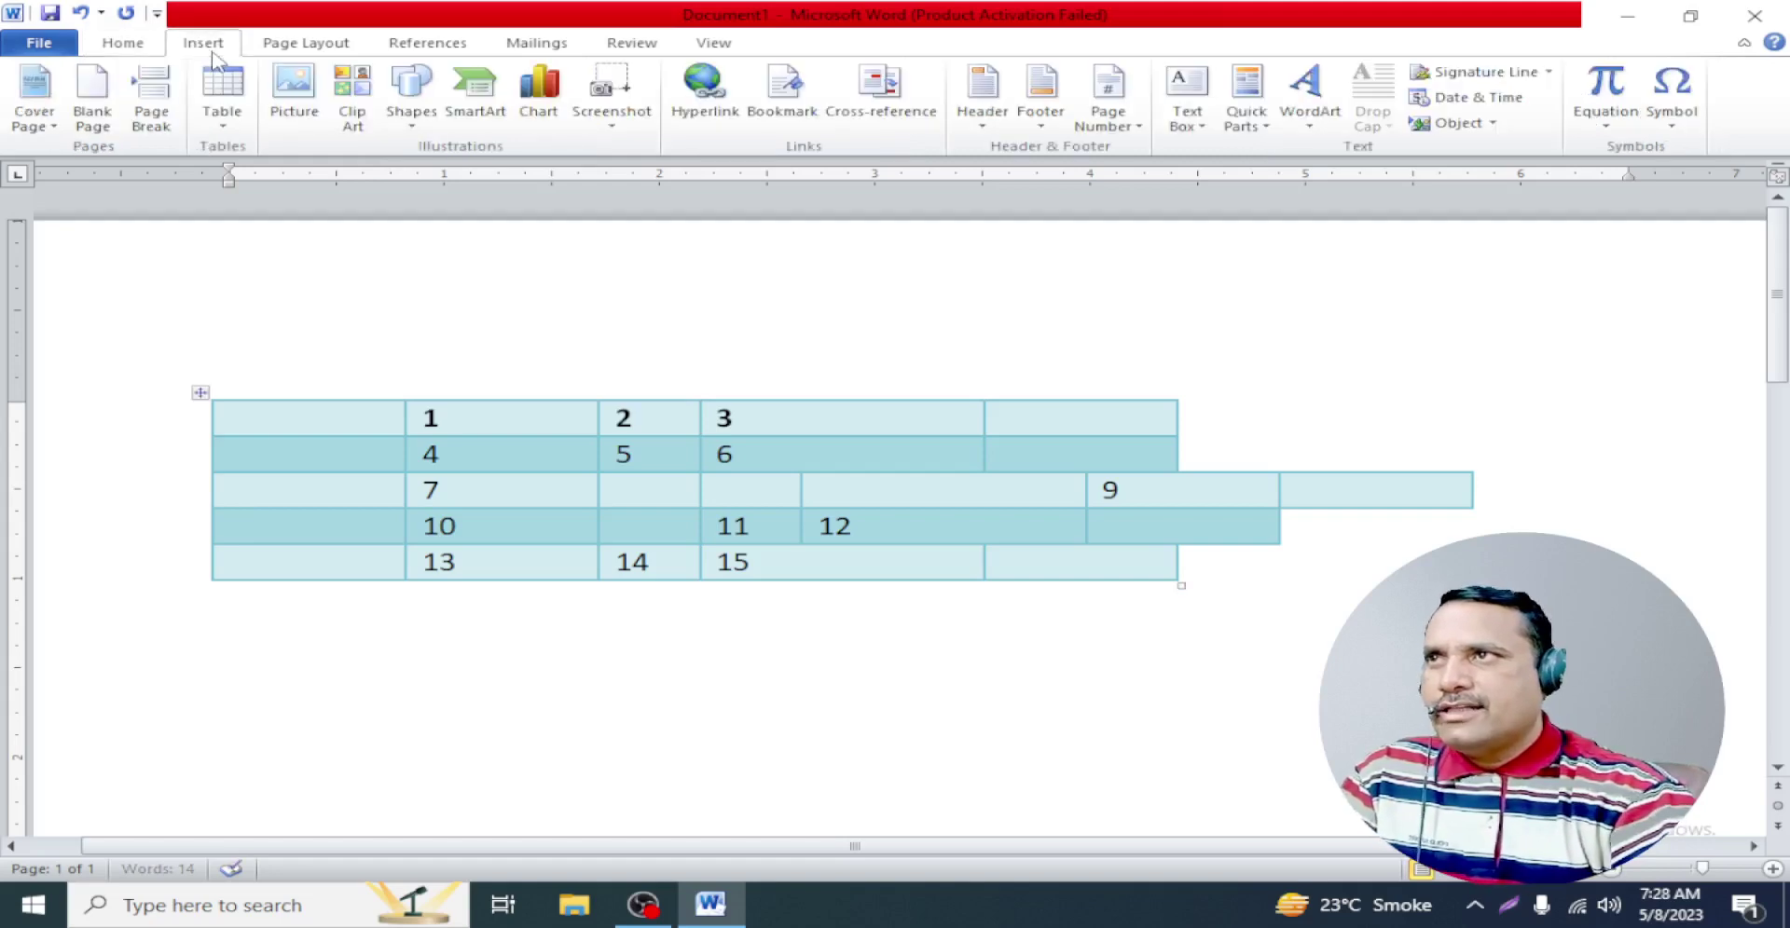
pyautogui.click(221, 133)
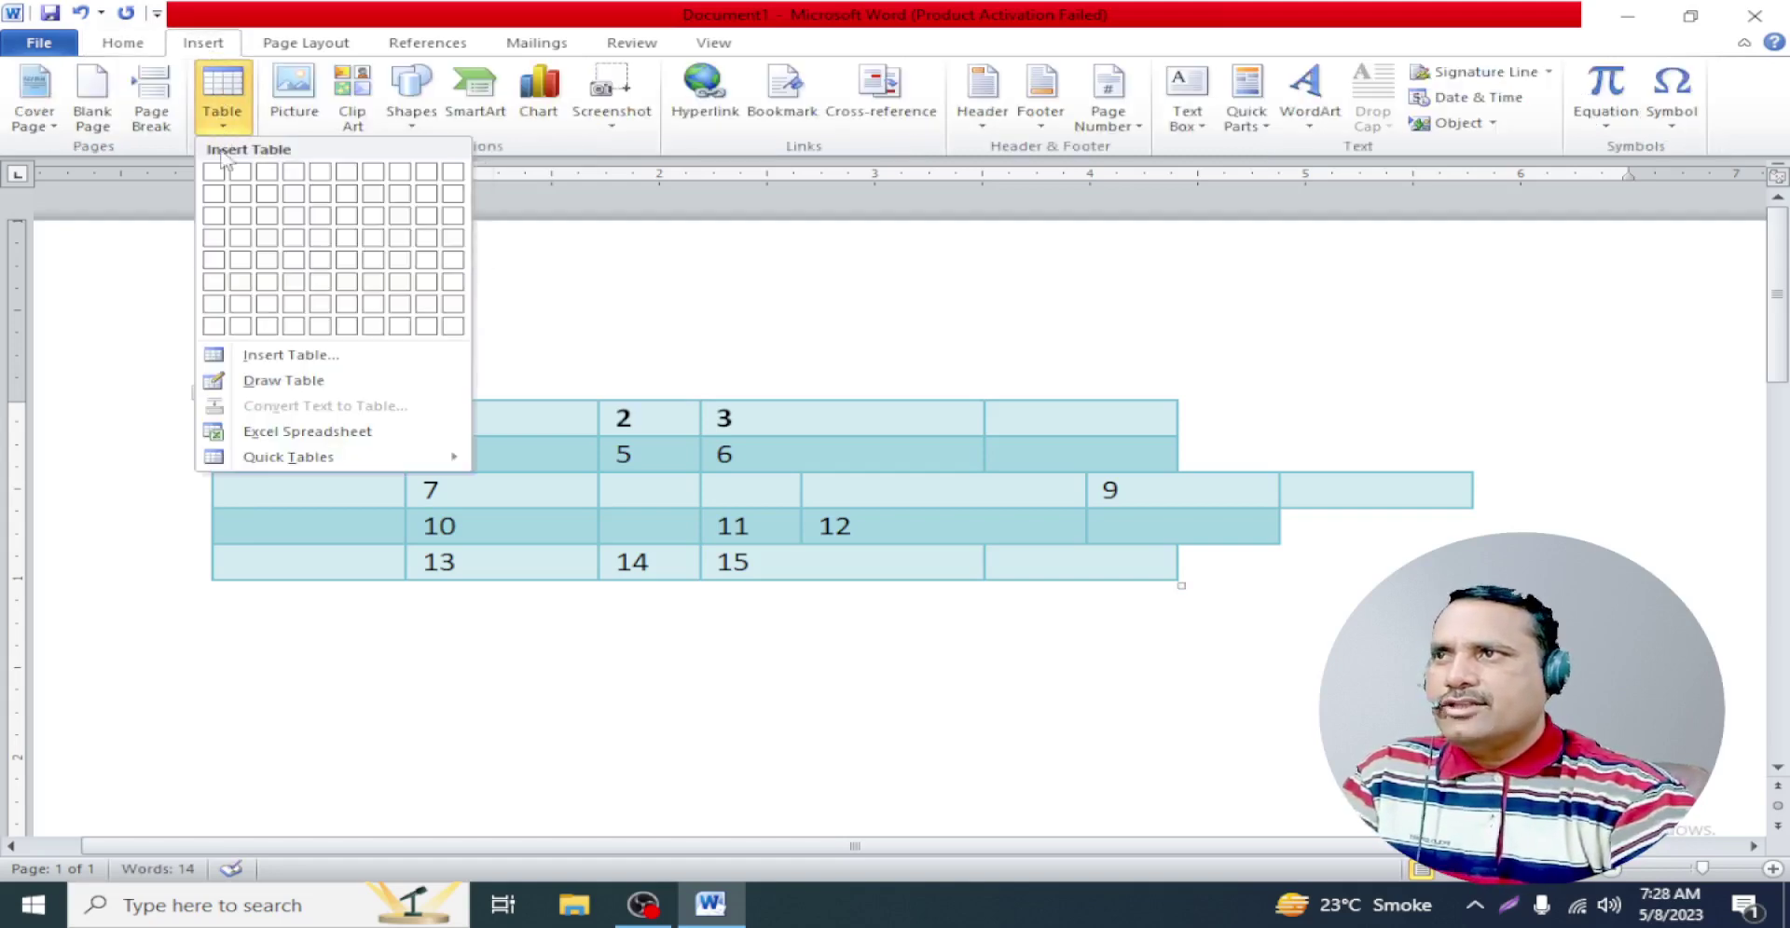
pyautogui.click(314, 217)
pyautogui.scroll(-2, 839, 466)
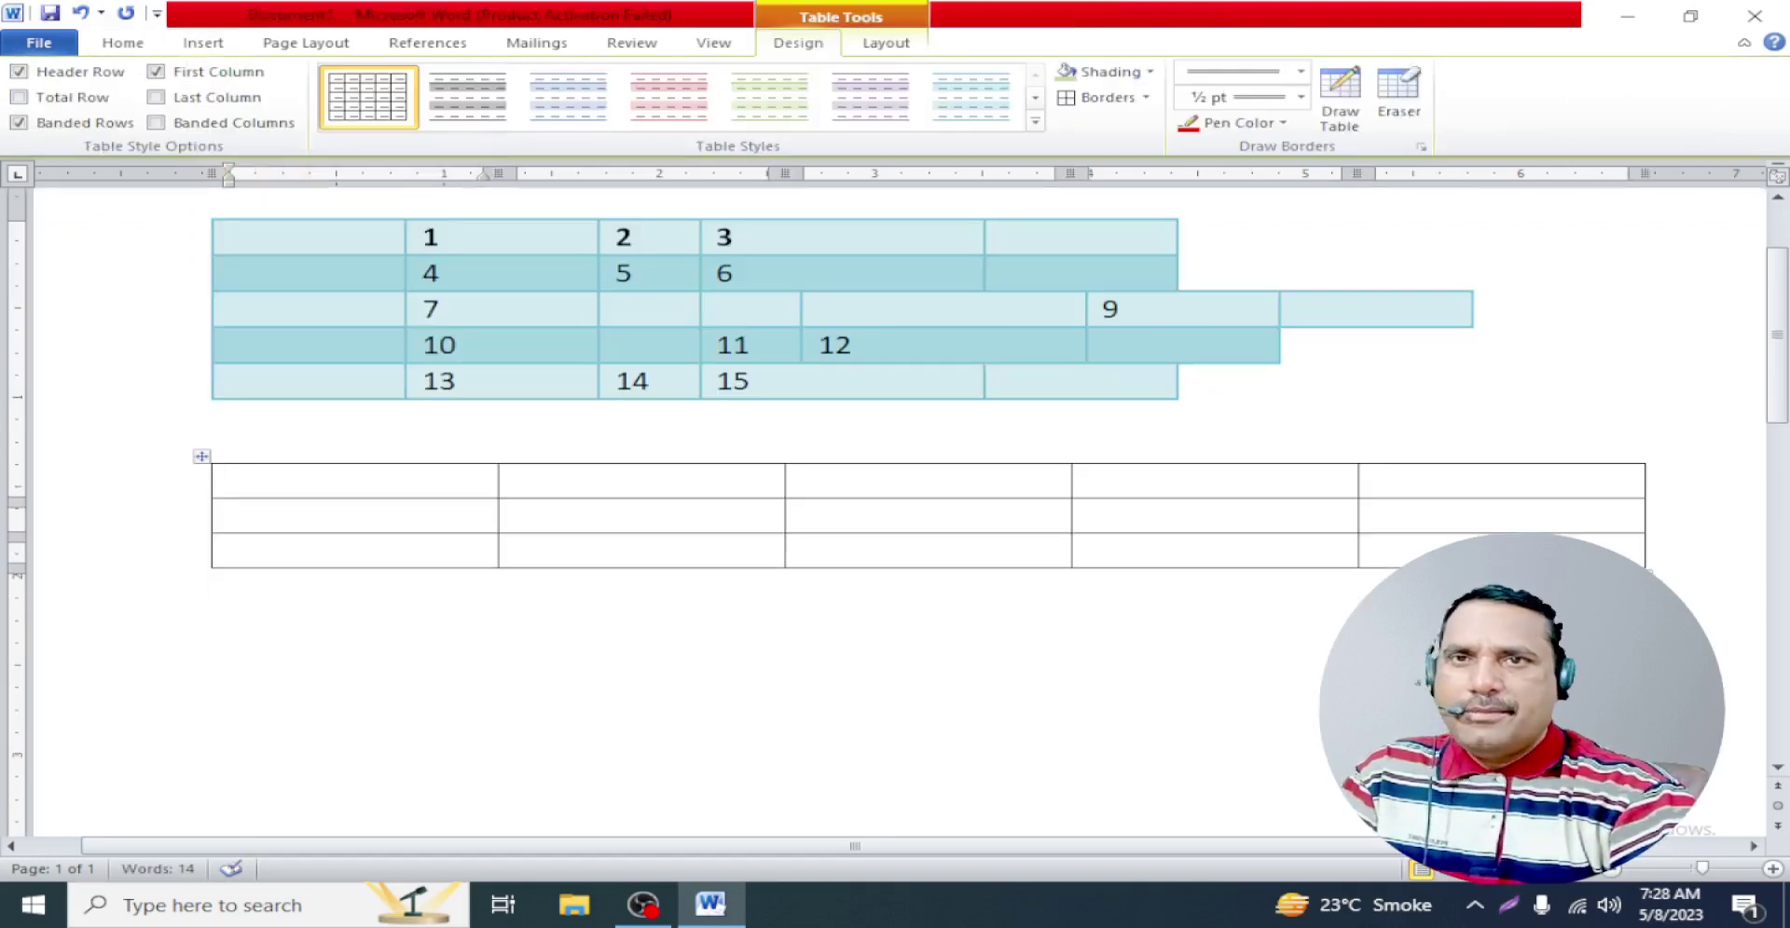
pyautogui.moveTo(1645, 567); pyautogui.dragTo(1041, 570)
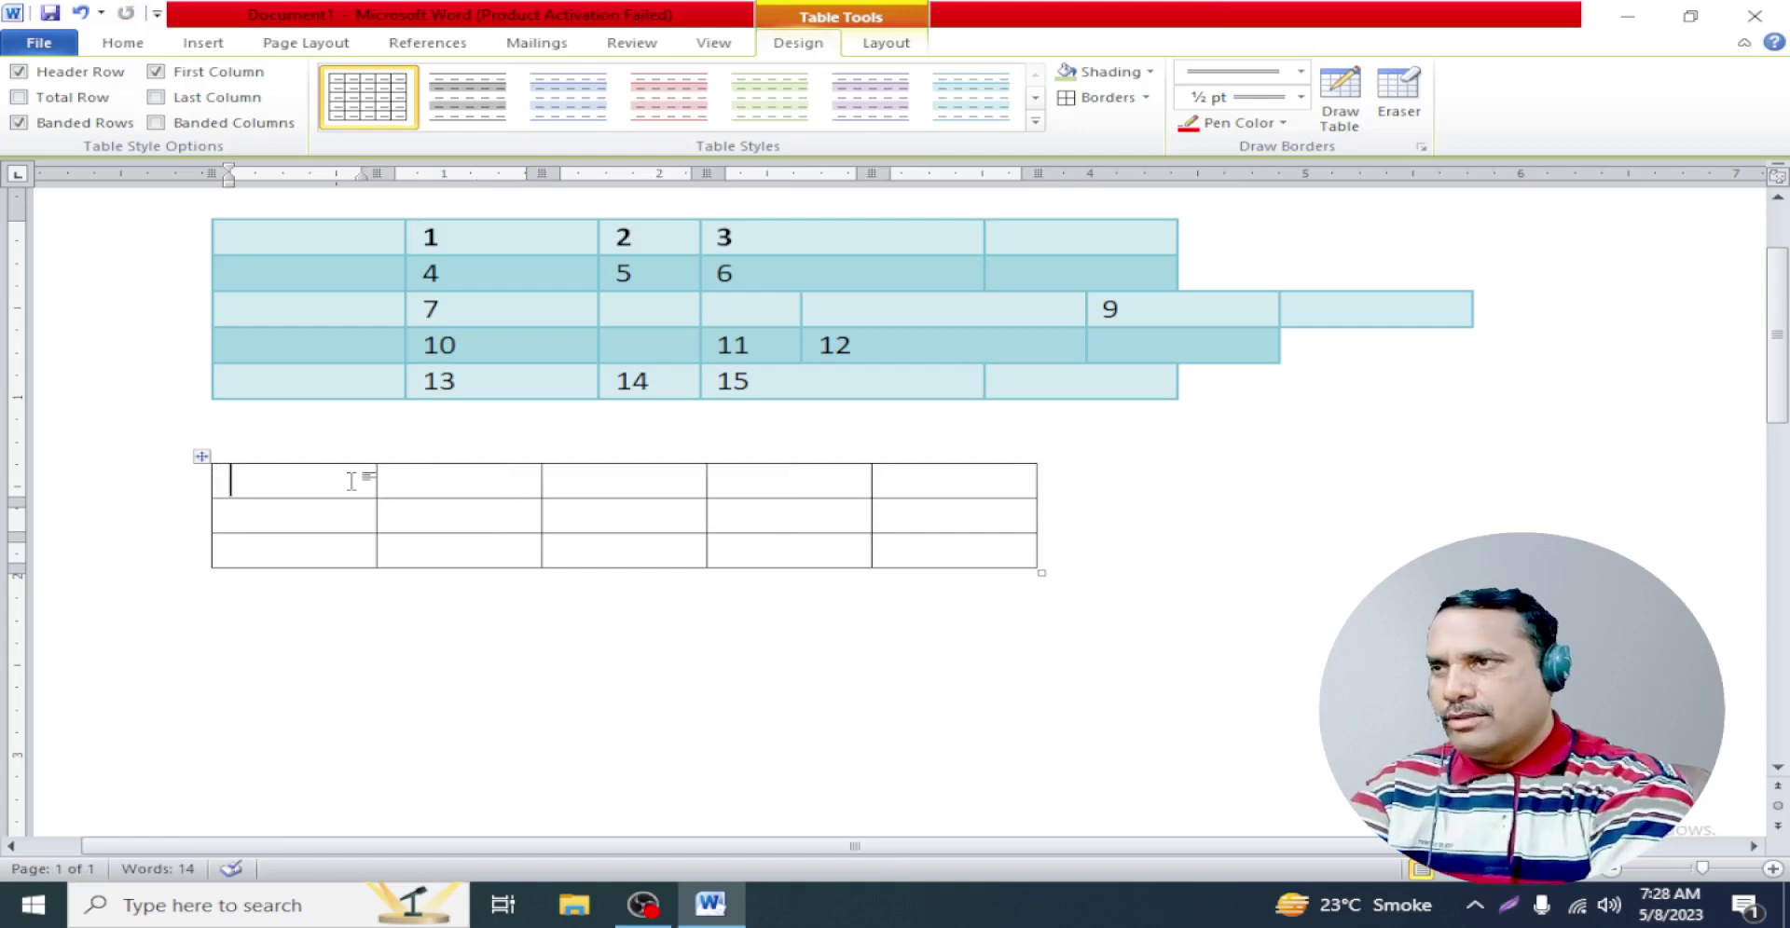
# Type the headings Roll #, Name, Class, Marks and Cell$ across the top row
pyautogui.write('Roll')
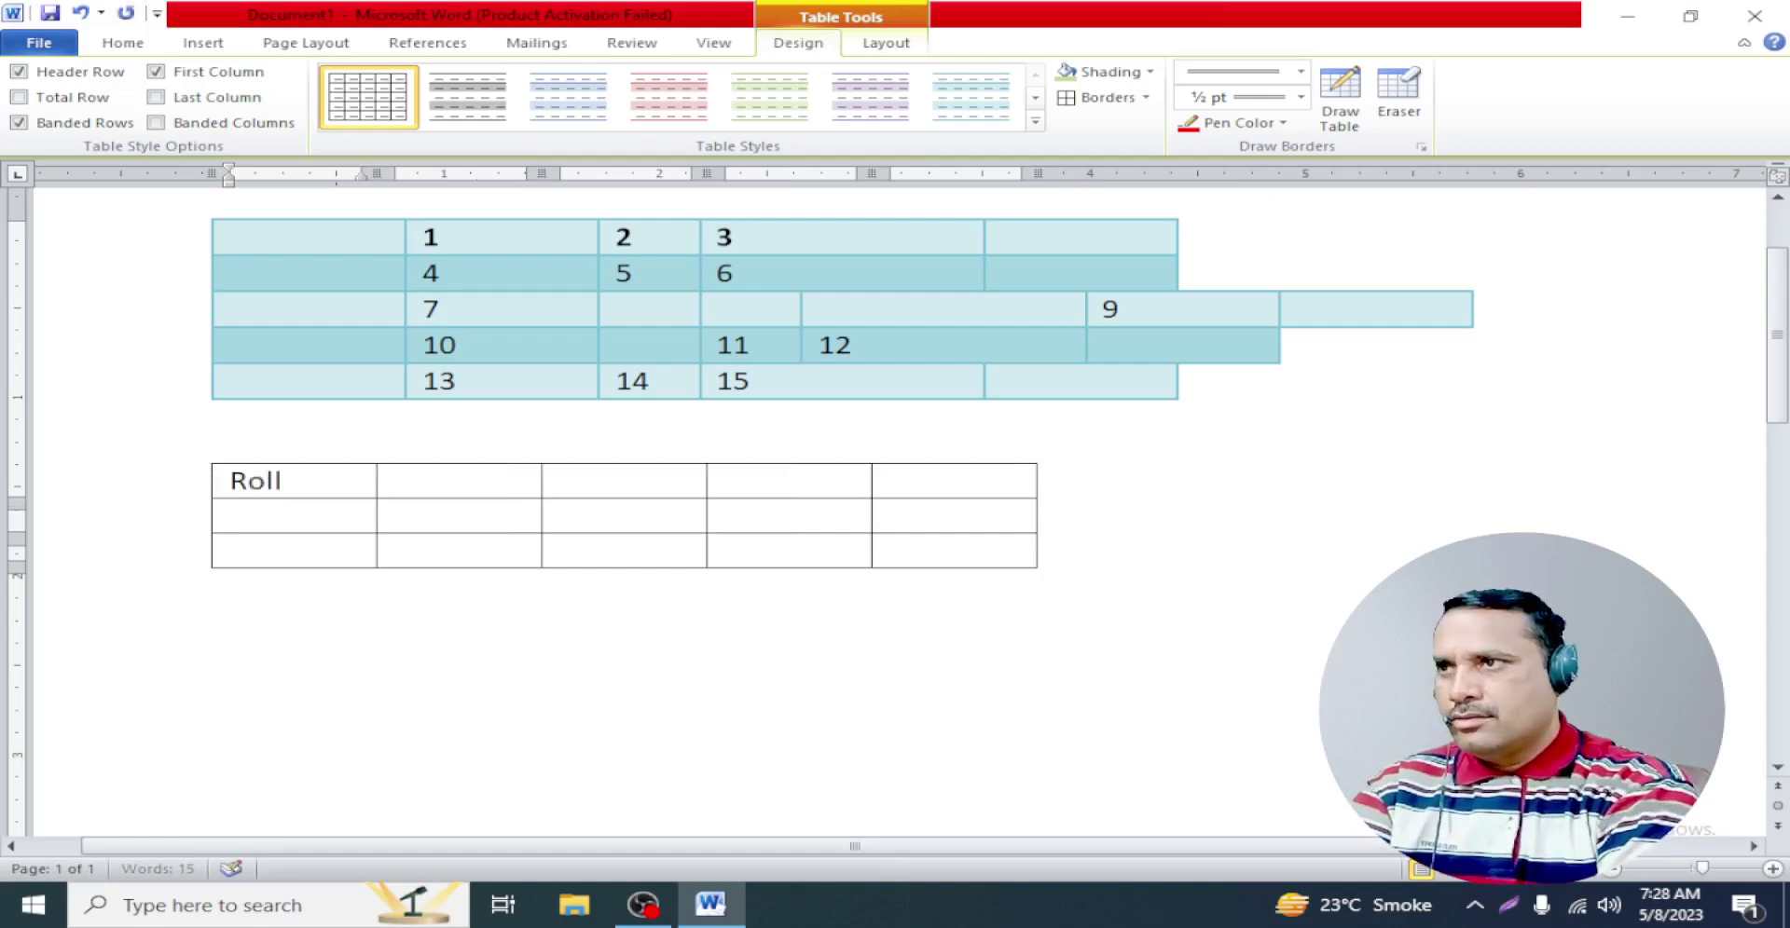
pyautogui.write(' #')
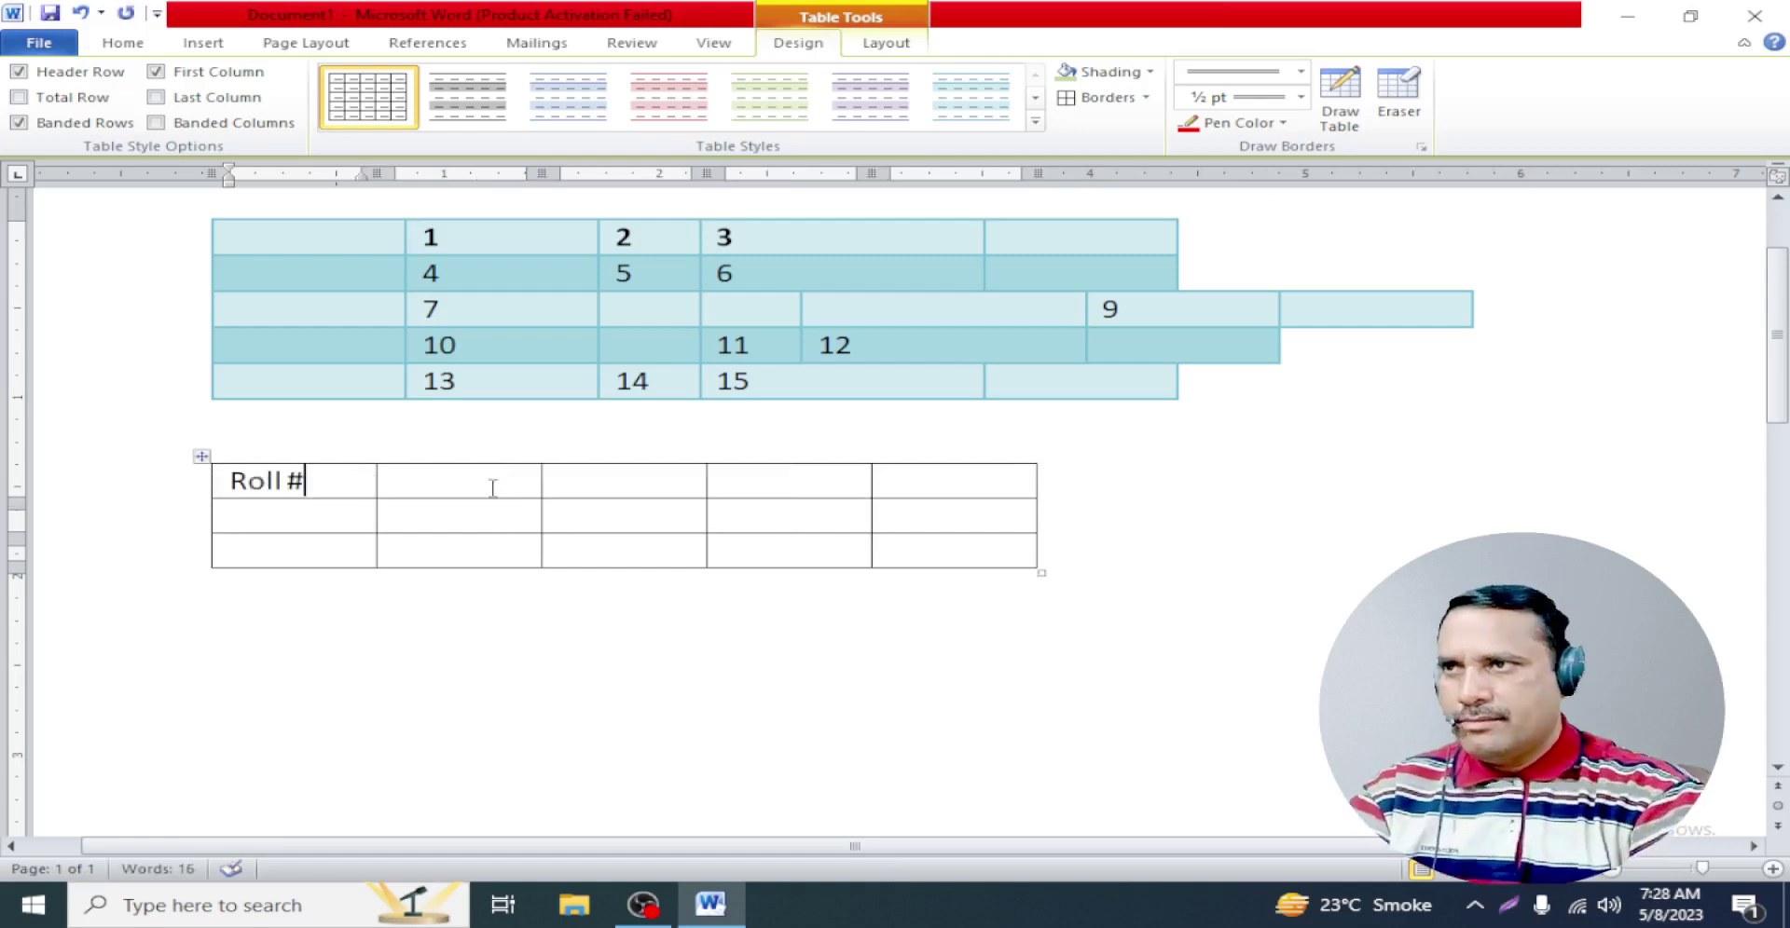
pyautogui.click(485, 481)
pyautogui.write('Nam')
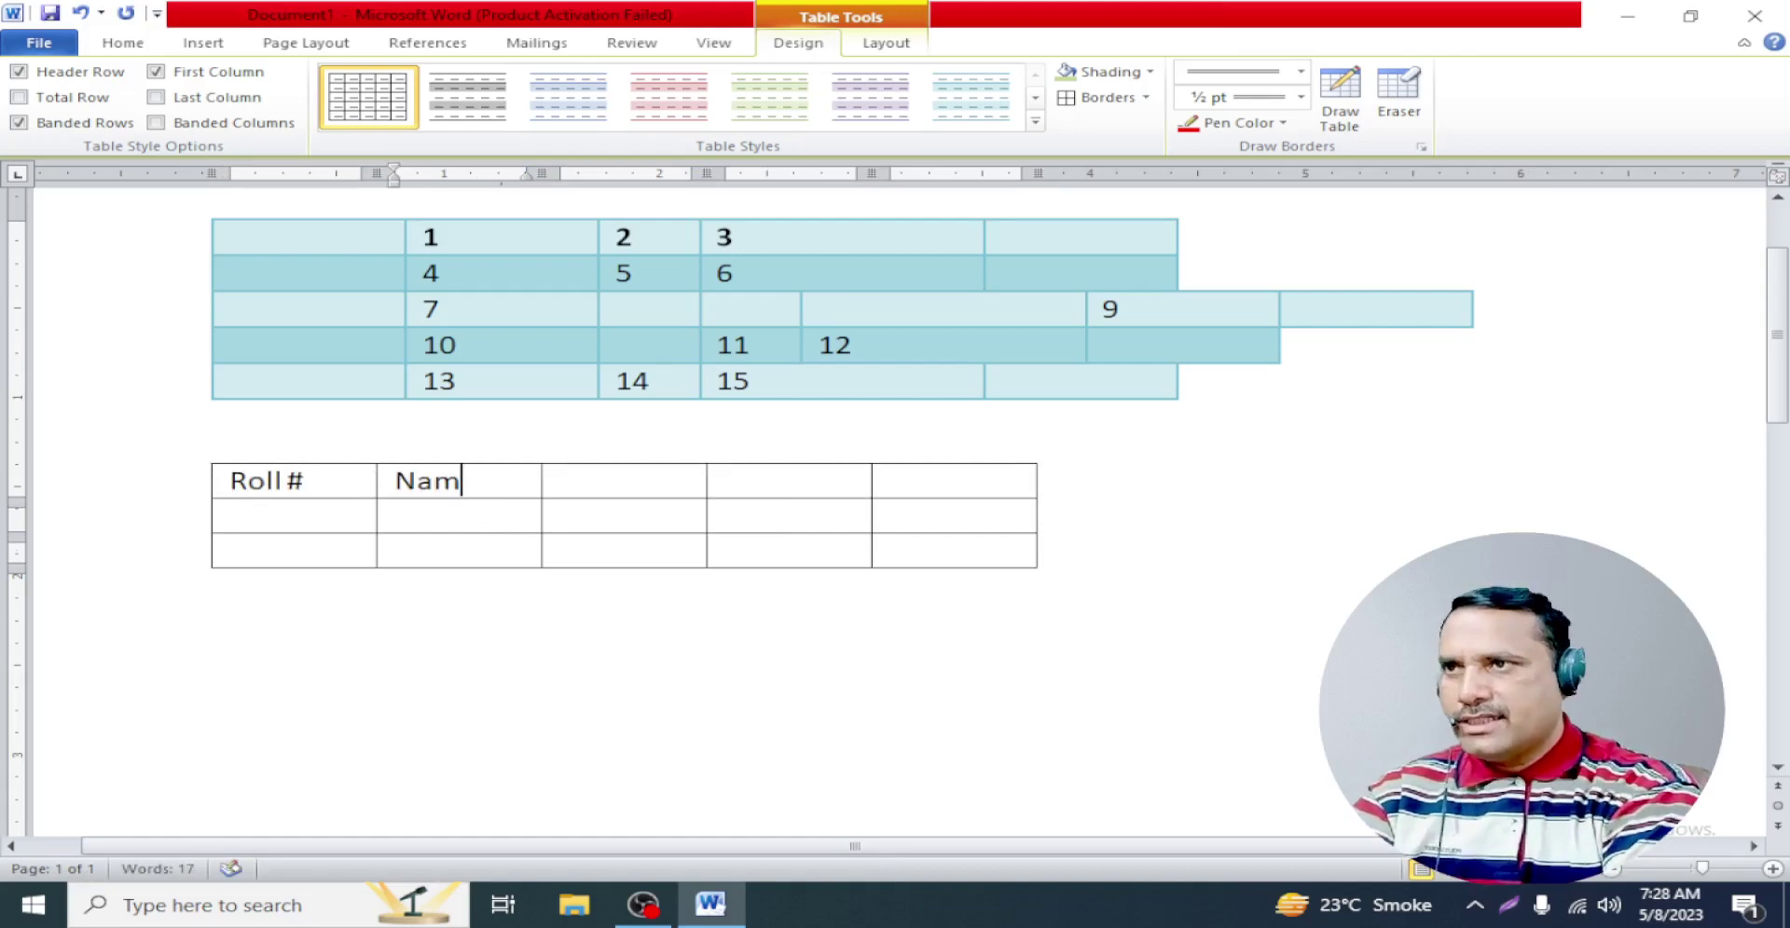
pyautogui.write('e')
pyautogui.click(601, 471)
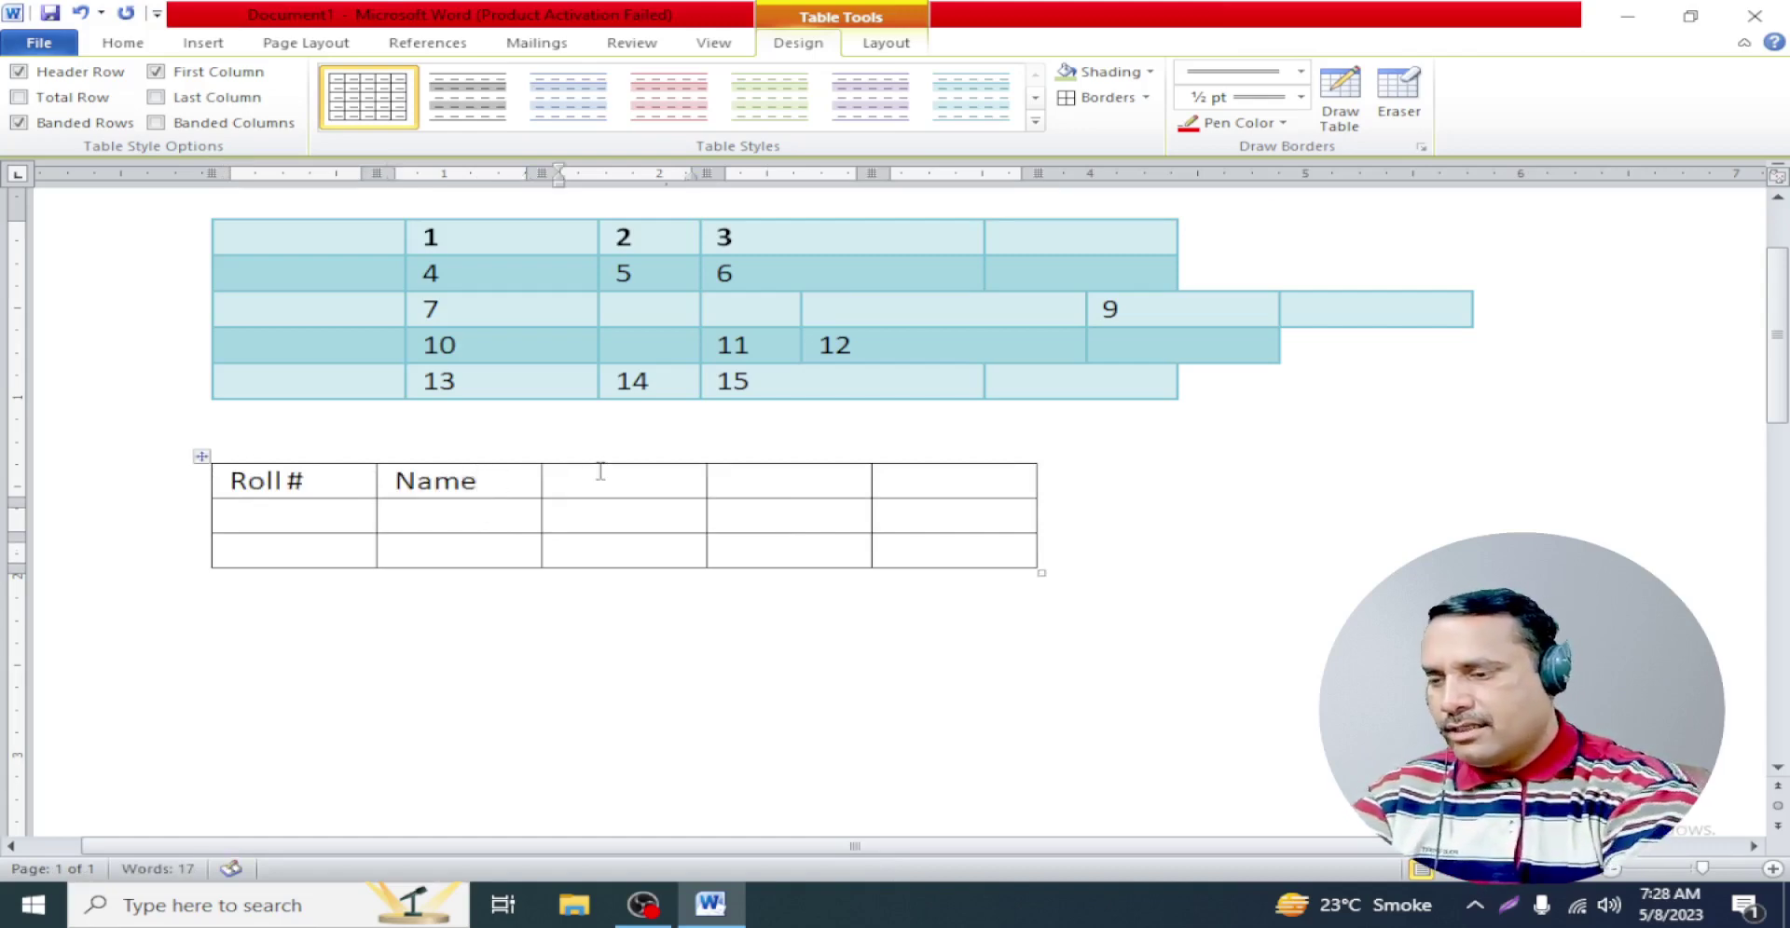
pyautogui.write('Clas')
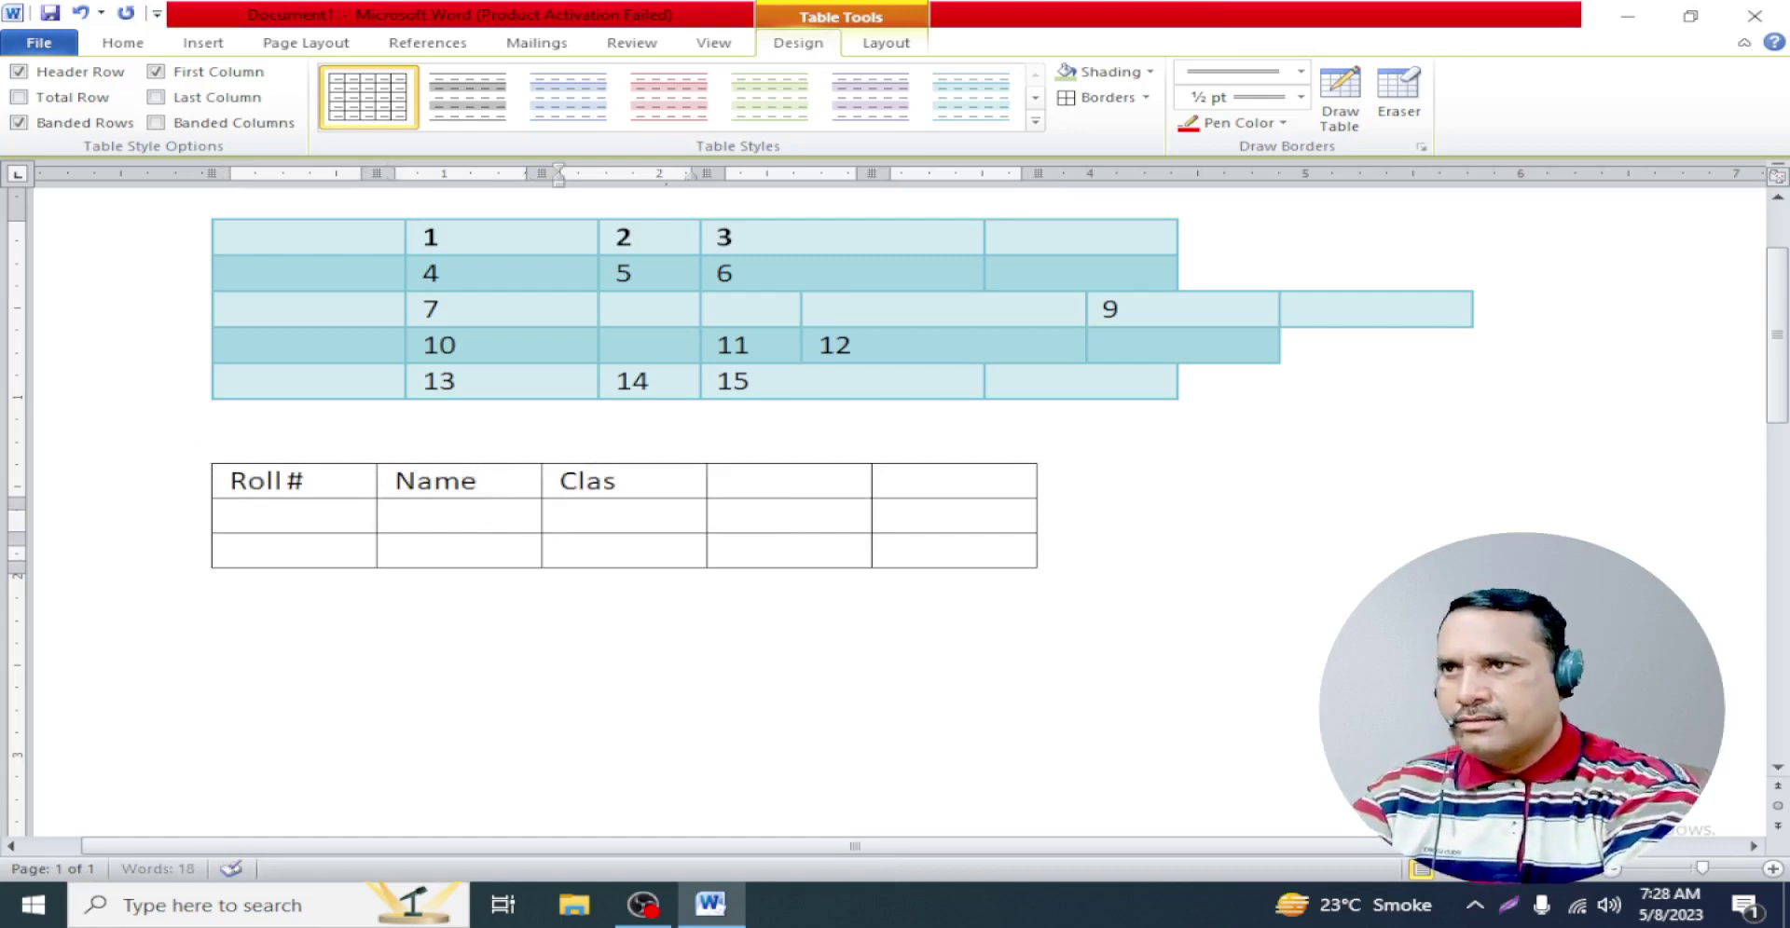
pyautogui.write('s')
pyautogui.click(745, 481)
pyautogui.write('Mar')
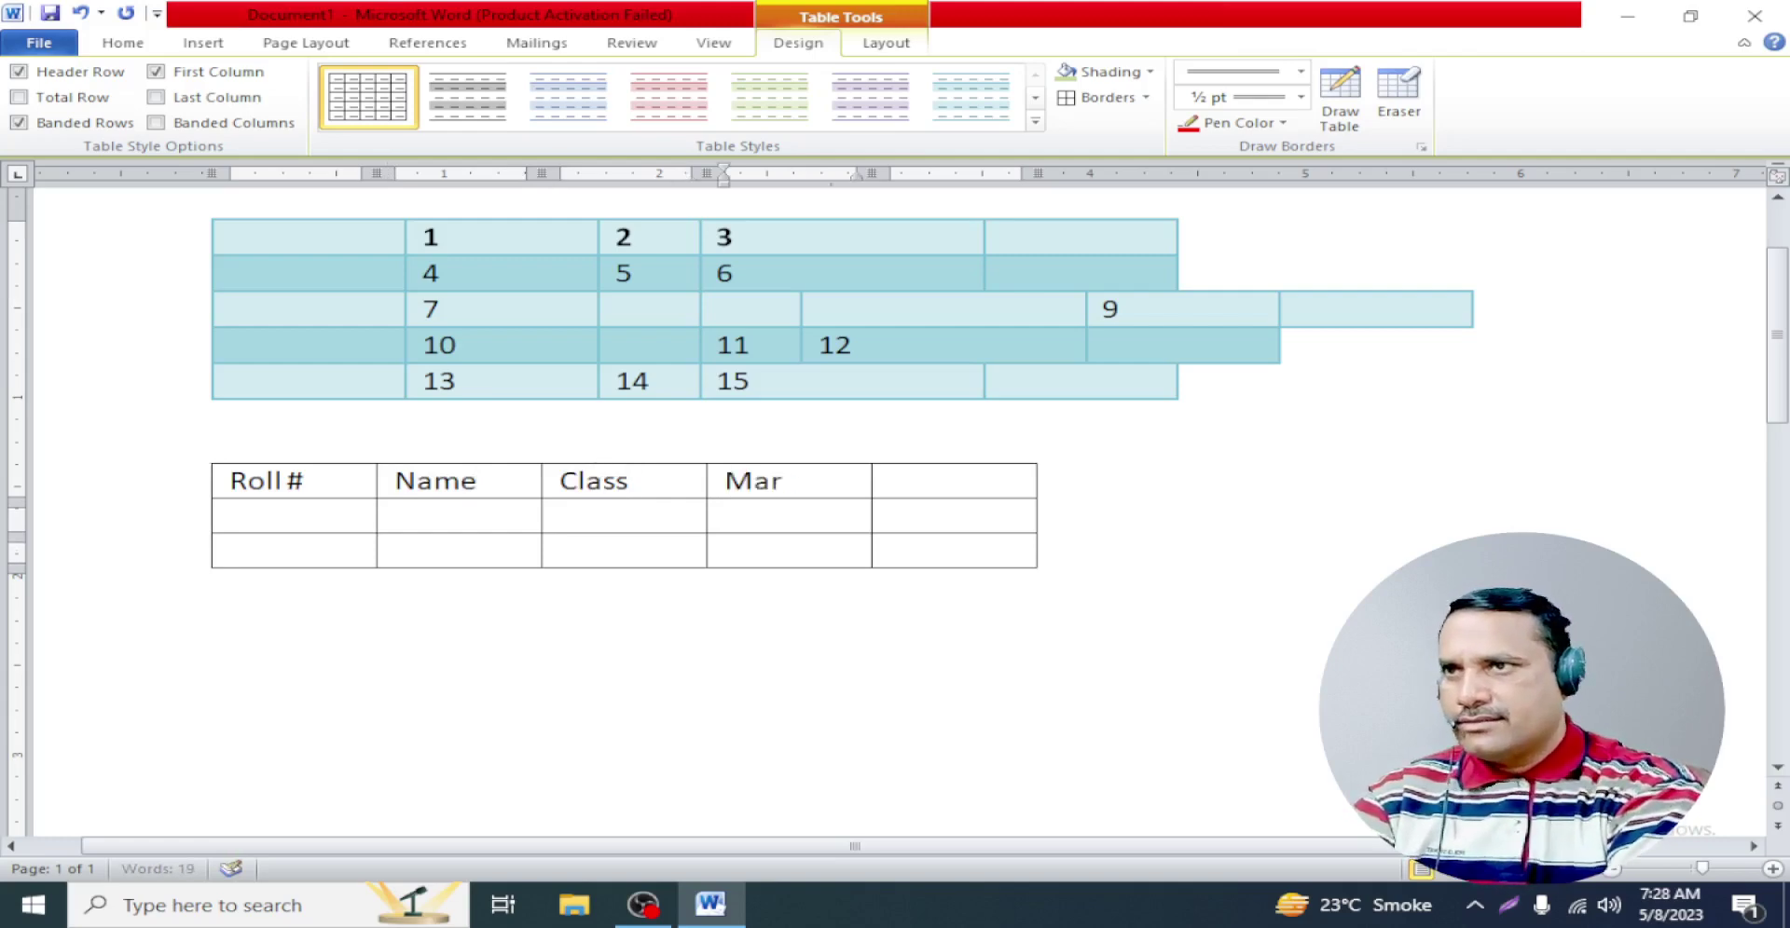
pyautogui.write('ks')
pyautogui.press('Tab')
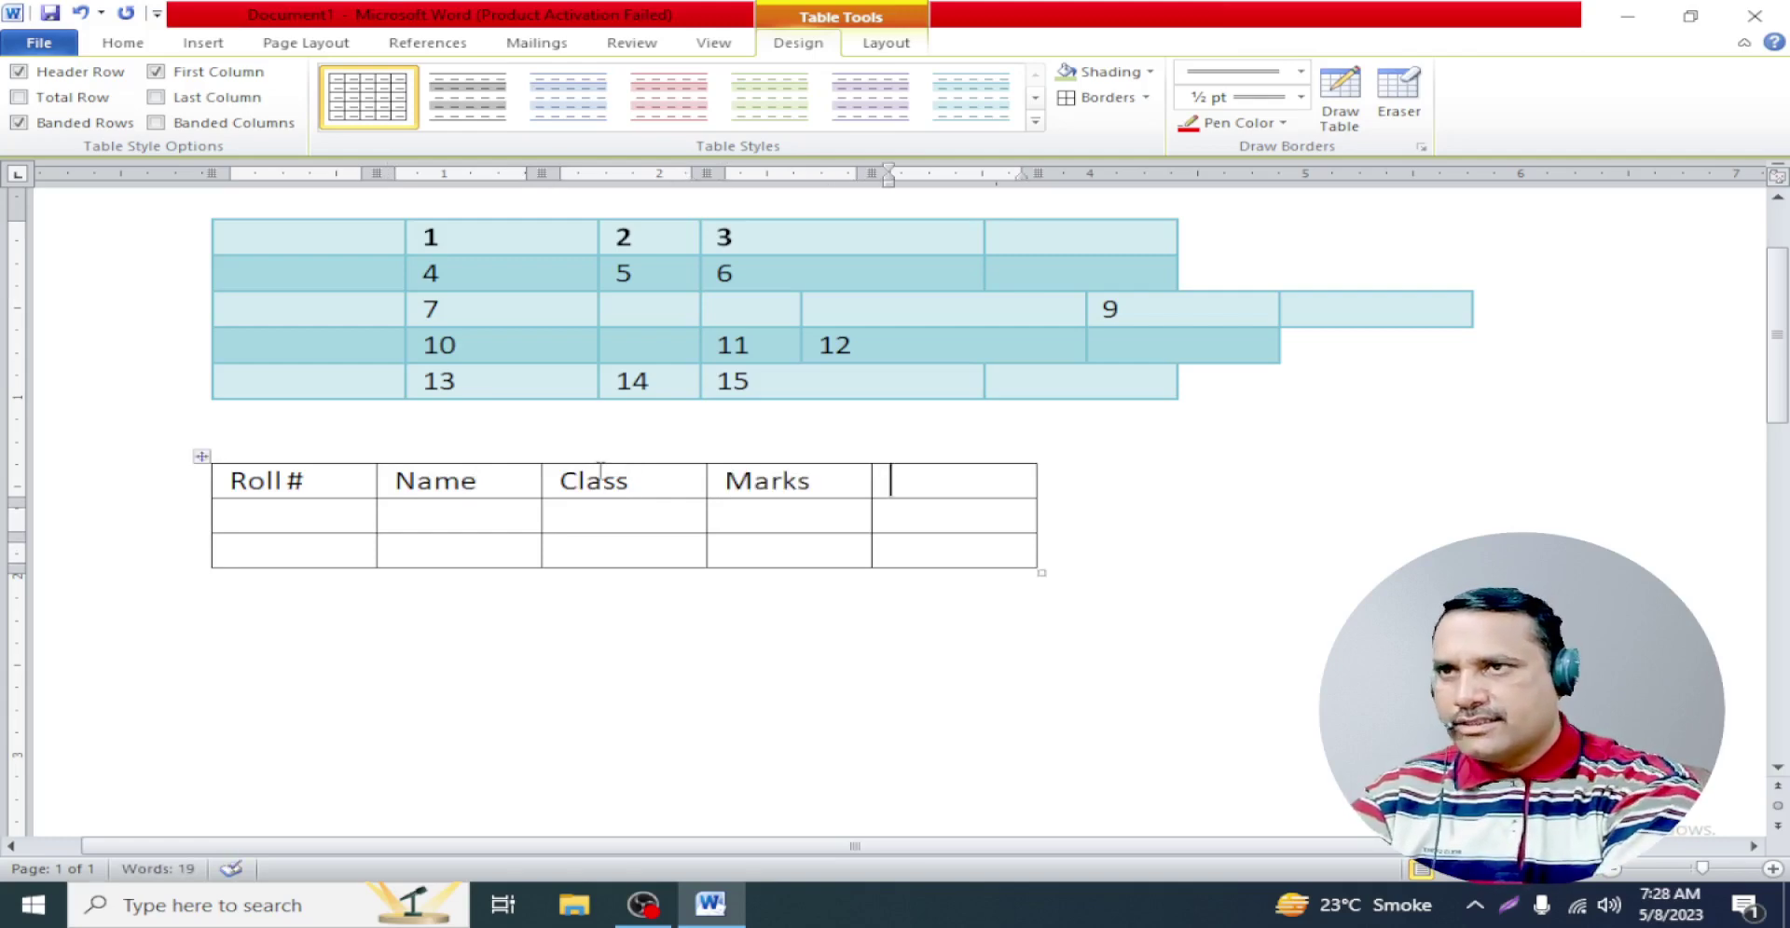
pyautogui.write('Cell')
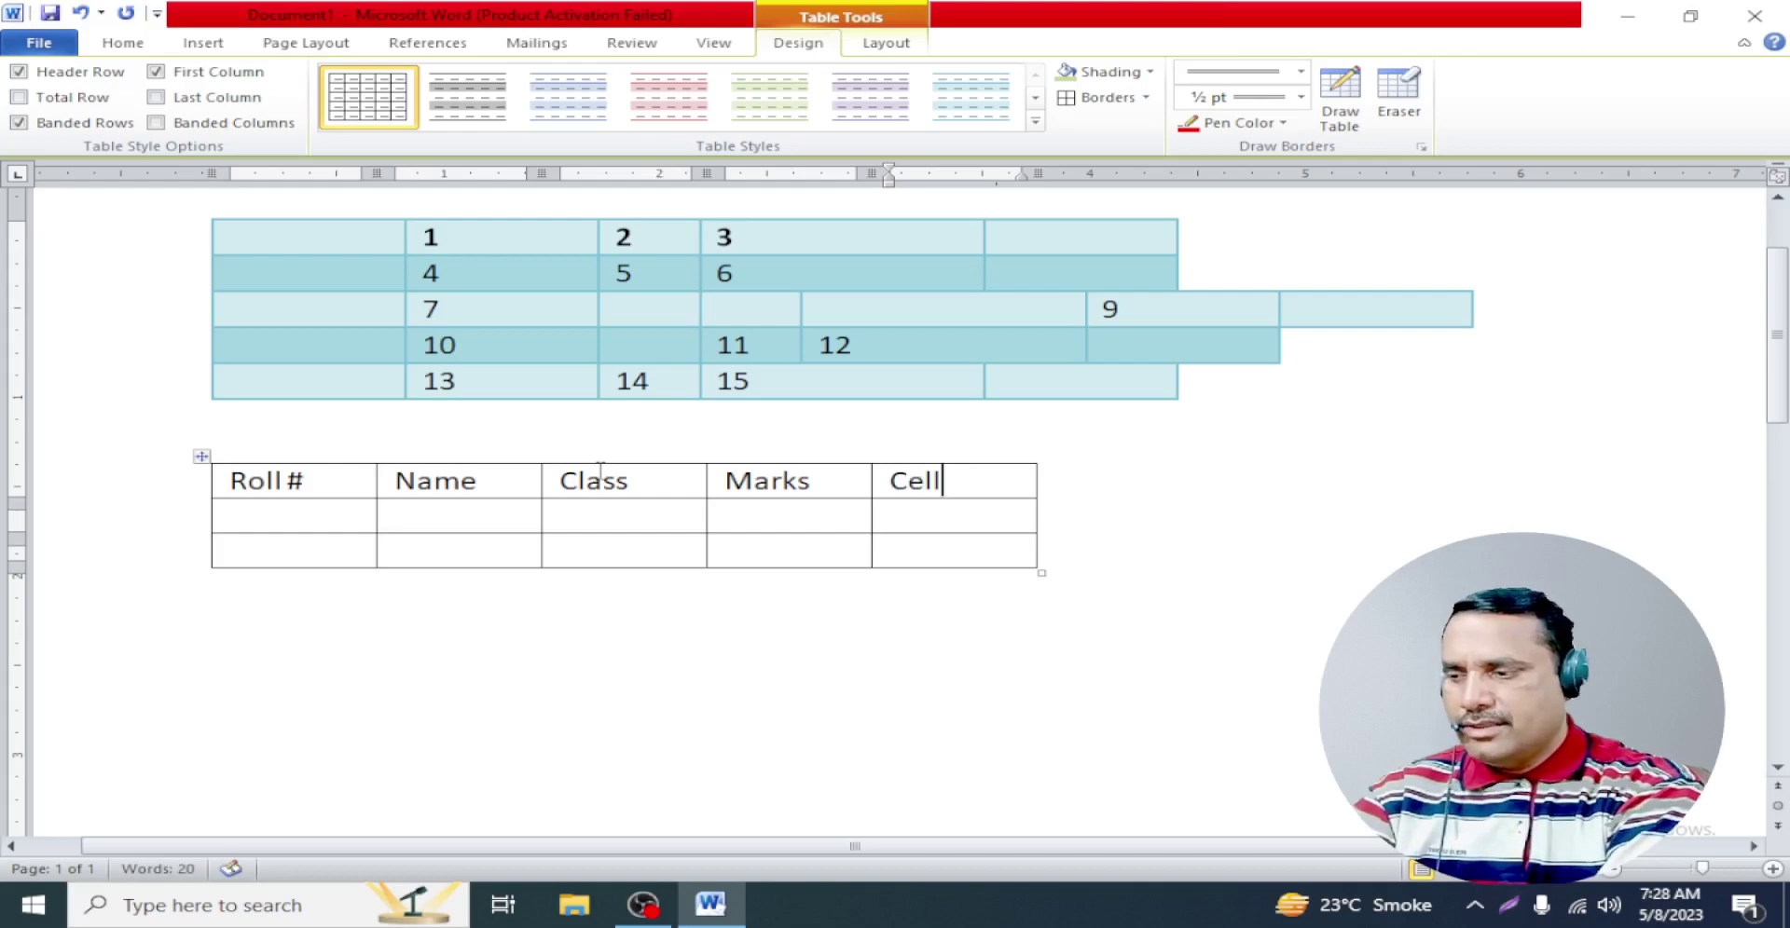
pyautogui.write('$')
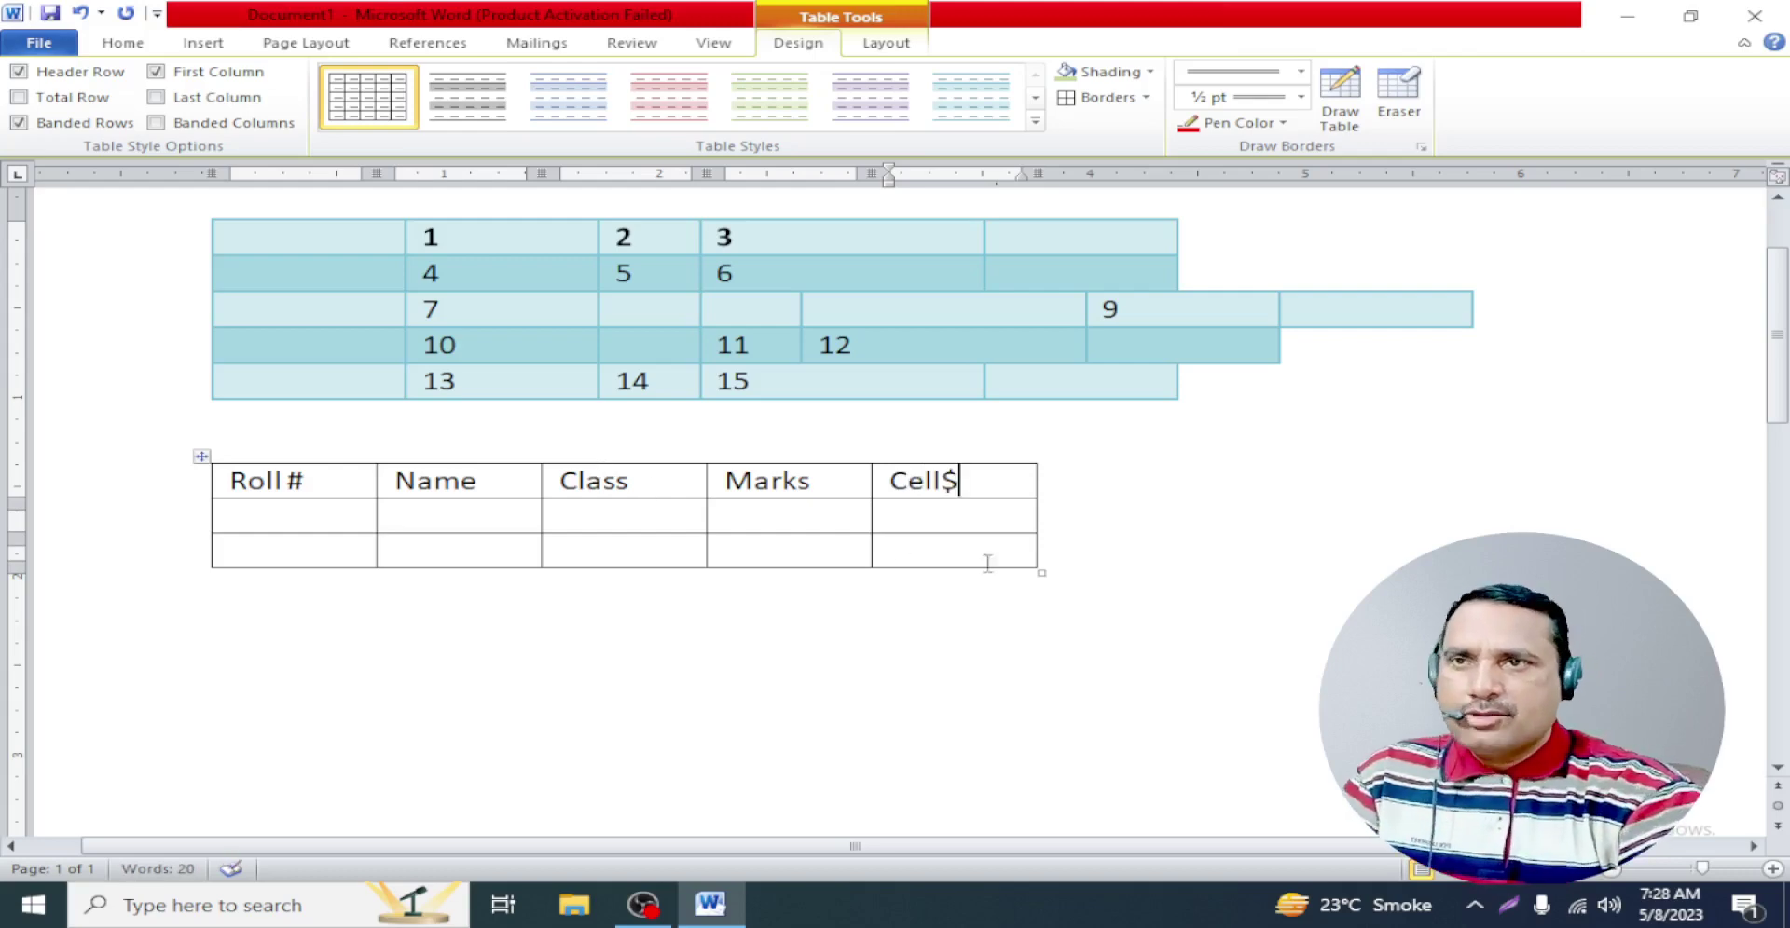
# Widen the student table, narrow Roll#, widen Name, and rebalance Class, Marks and Cell$ columns
pyautogui.click(1058, 577)
pyautogui.moveTo(1058, 577); pyautogui.dragTo(1377, 572)
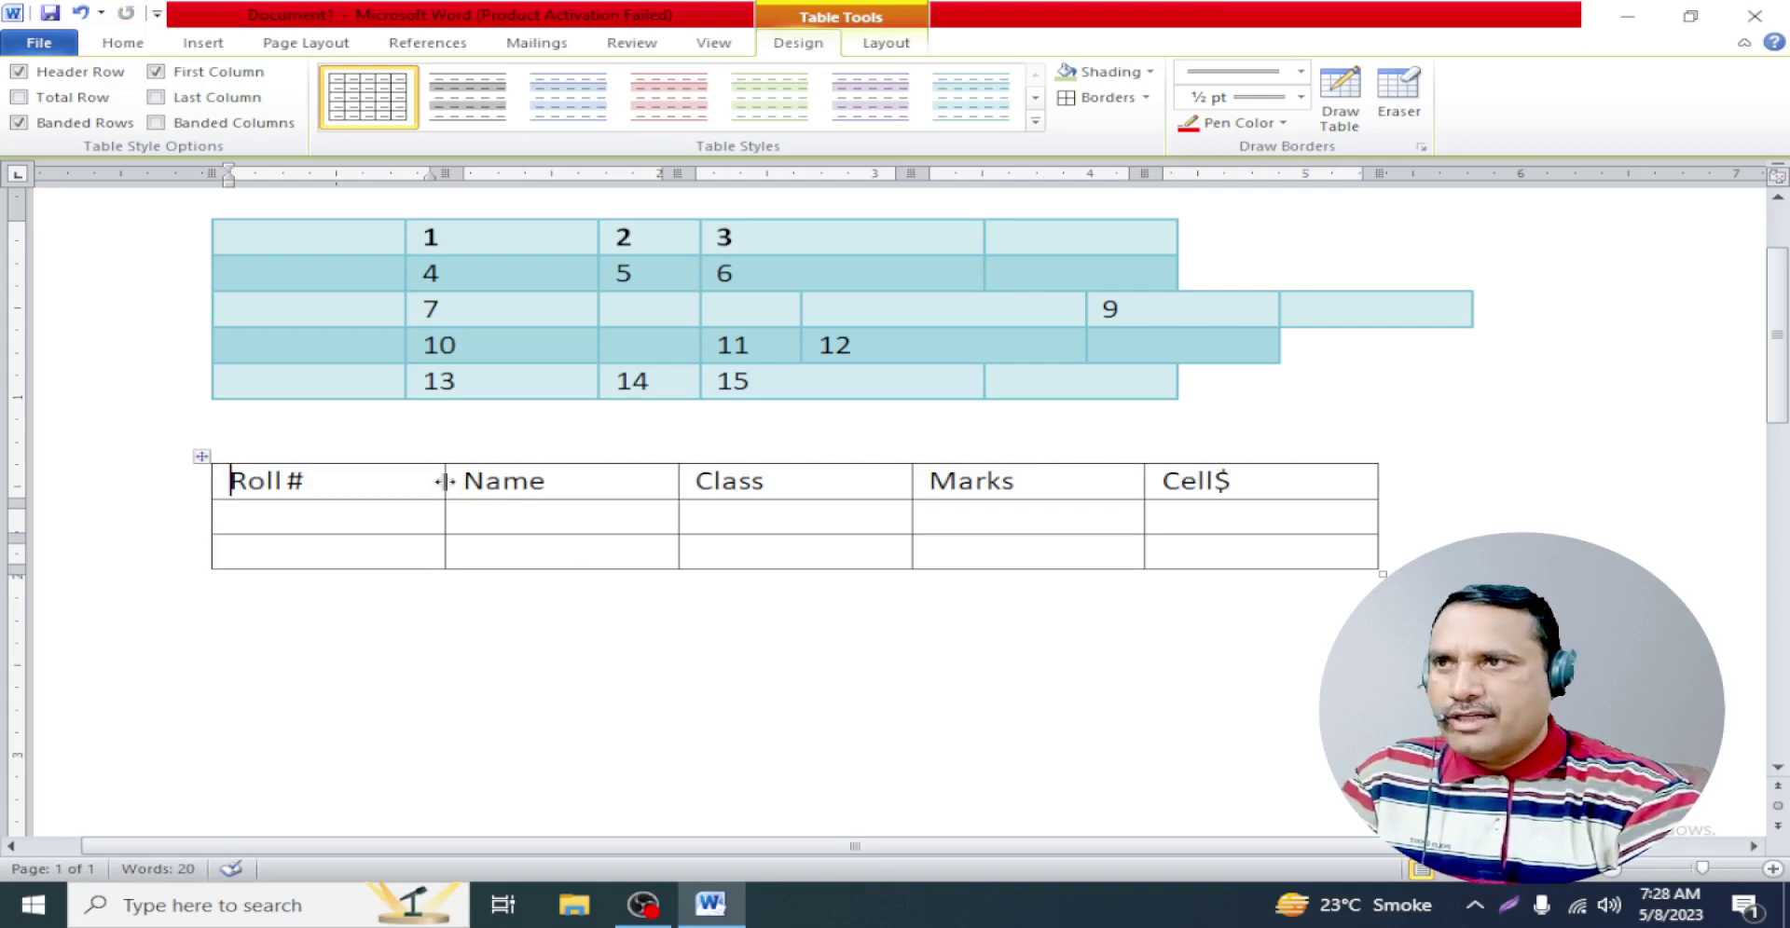
pyautogui.moveTo(445, 482); pyautogui.dragTo(323, 482)
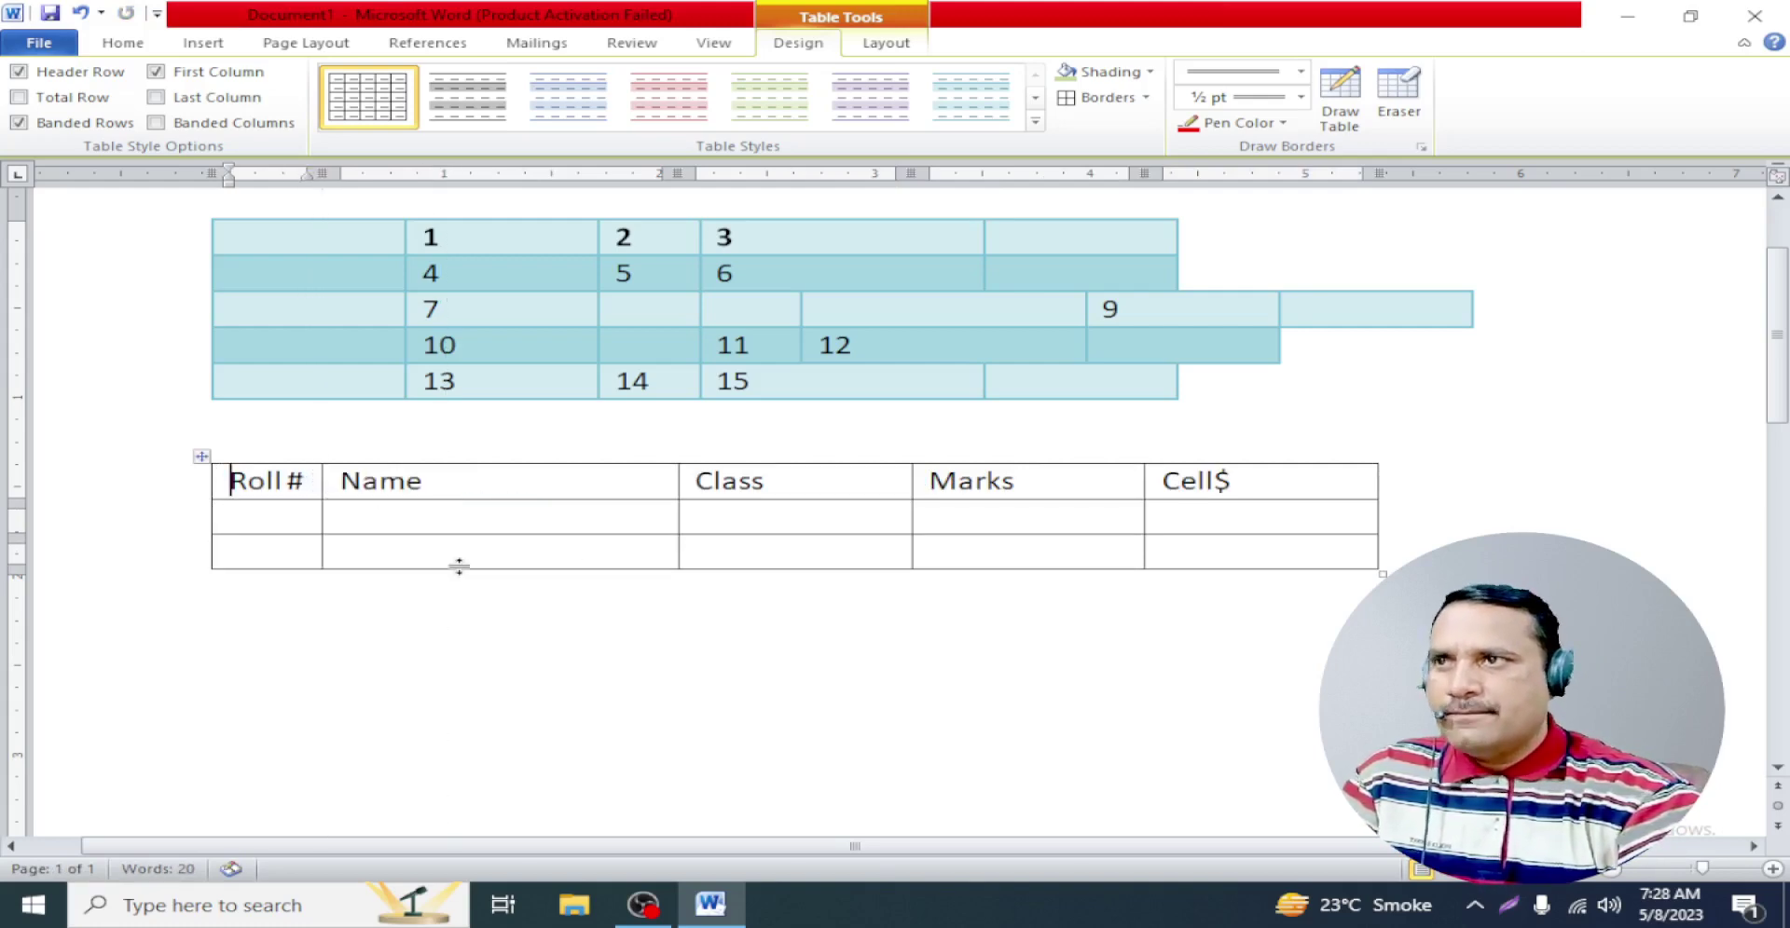
pyautogui.moveTo(676, 481); pyautogui.dragTo(793, 482)
pyautogui.moveTo(910, 484); pyautogui.dragTo(1029, 482)
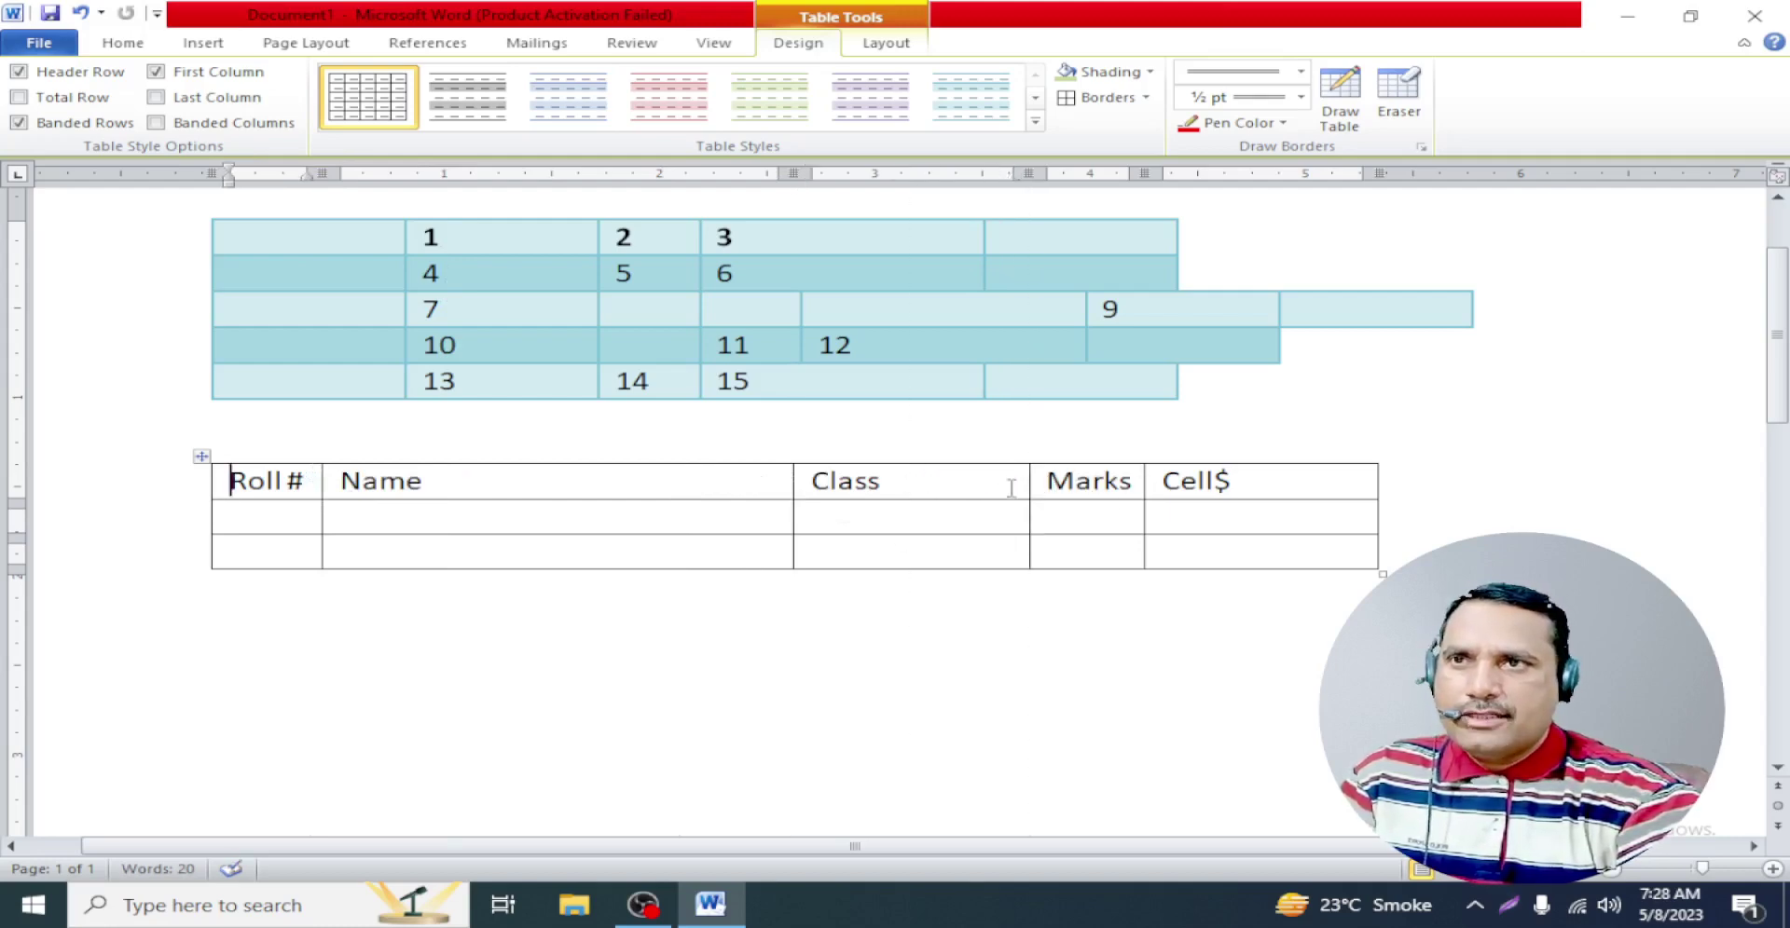
pyautogui.moveTo(1029, 482); pyautogui.dragTo(981, 482)
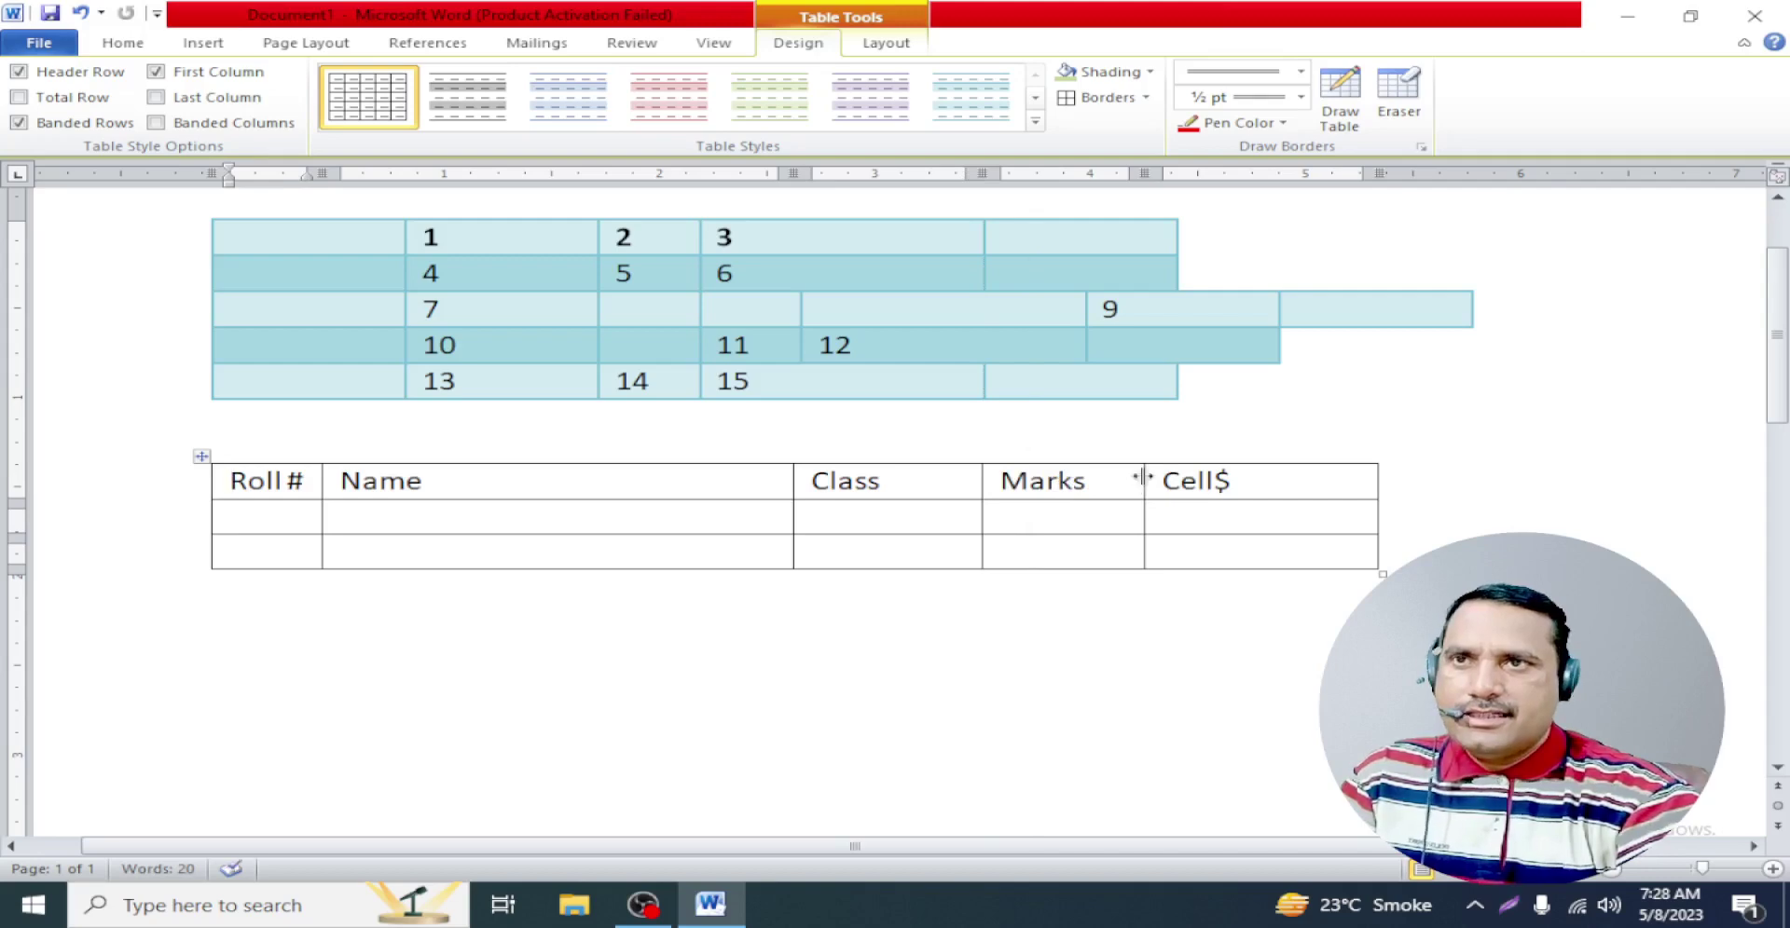
pyautogui.moveTo(1143, 477)
pyautogui.mouseDown()
pyautogui.moveTo(1103, 480)
pyautogui.moveTo(1176, 485)
pyautogui.mouseUp()
# Change the last heading to Cell # and widen the Name column slightly
pyautogui.write('#')
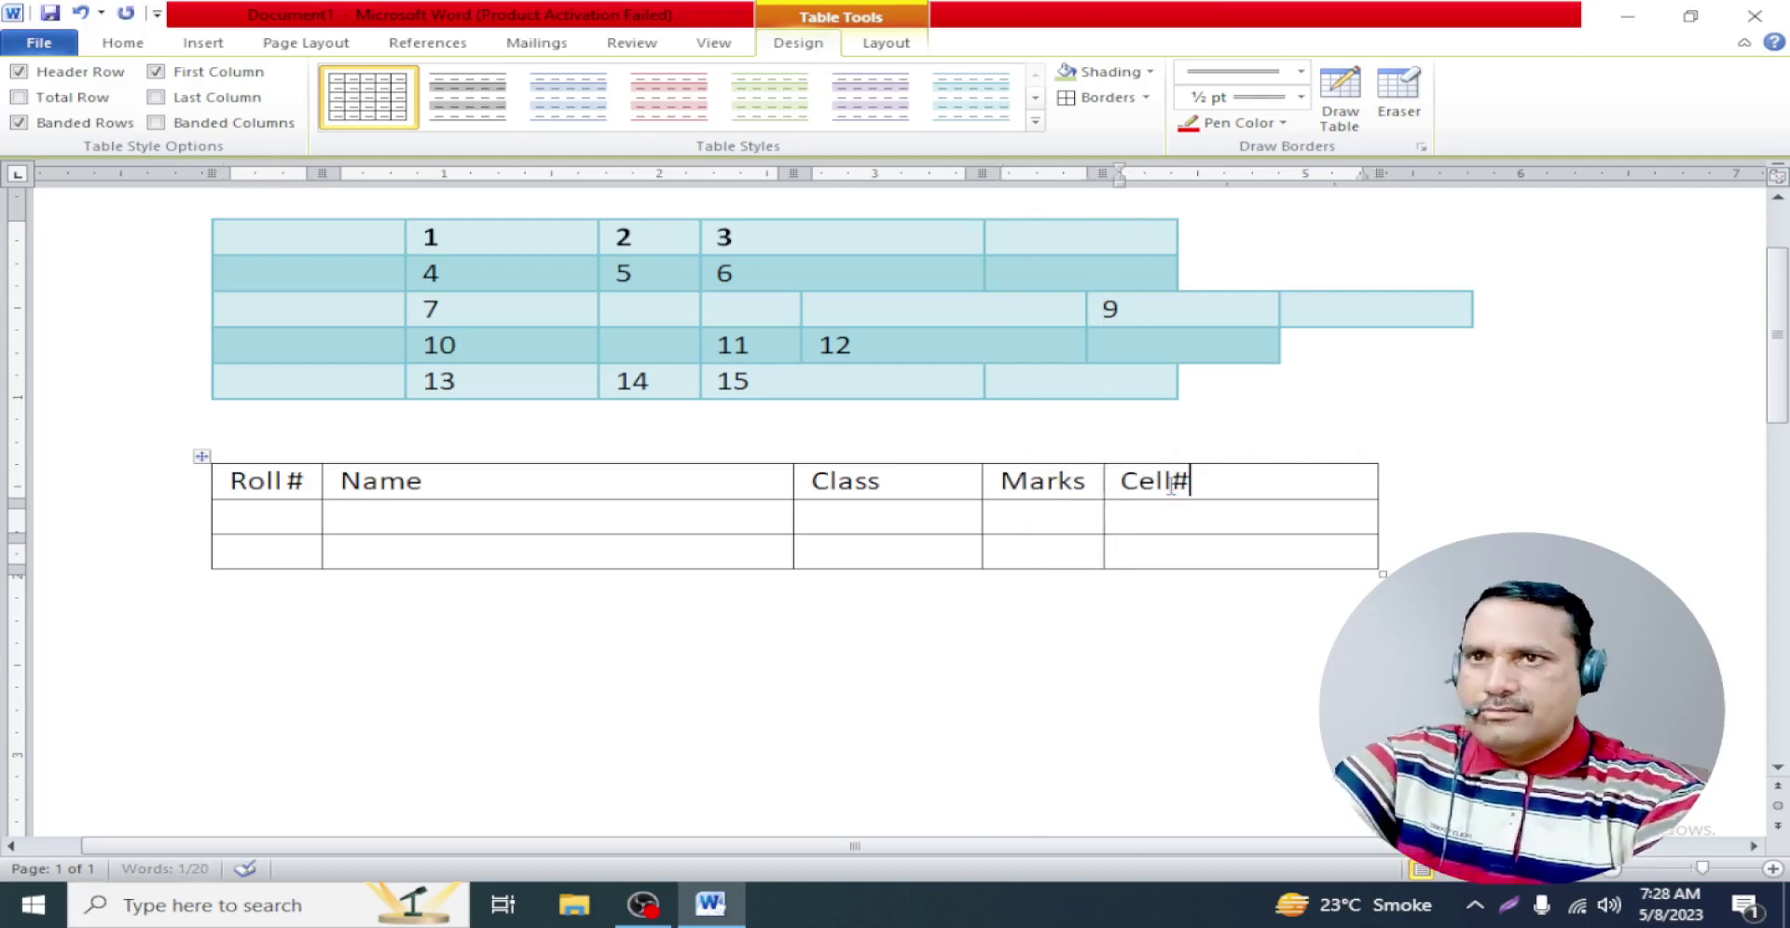
pyautogui.press('Left')
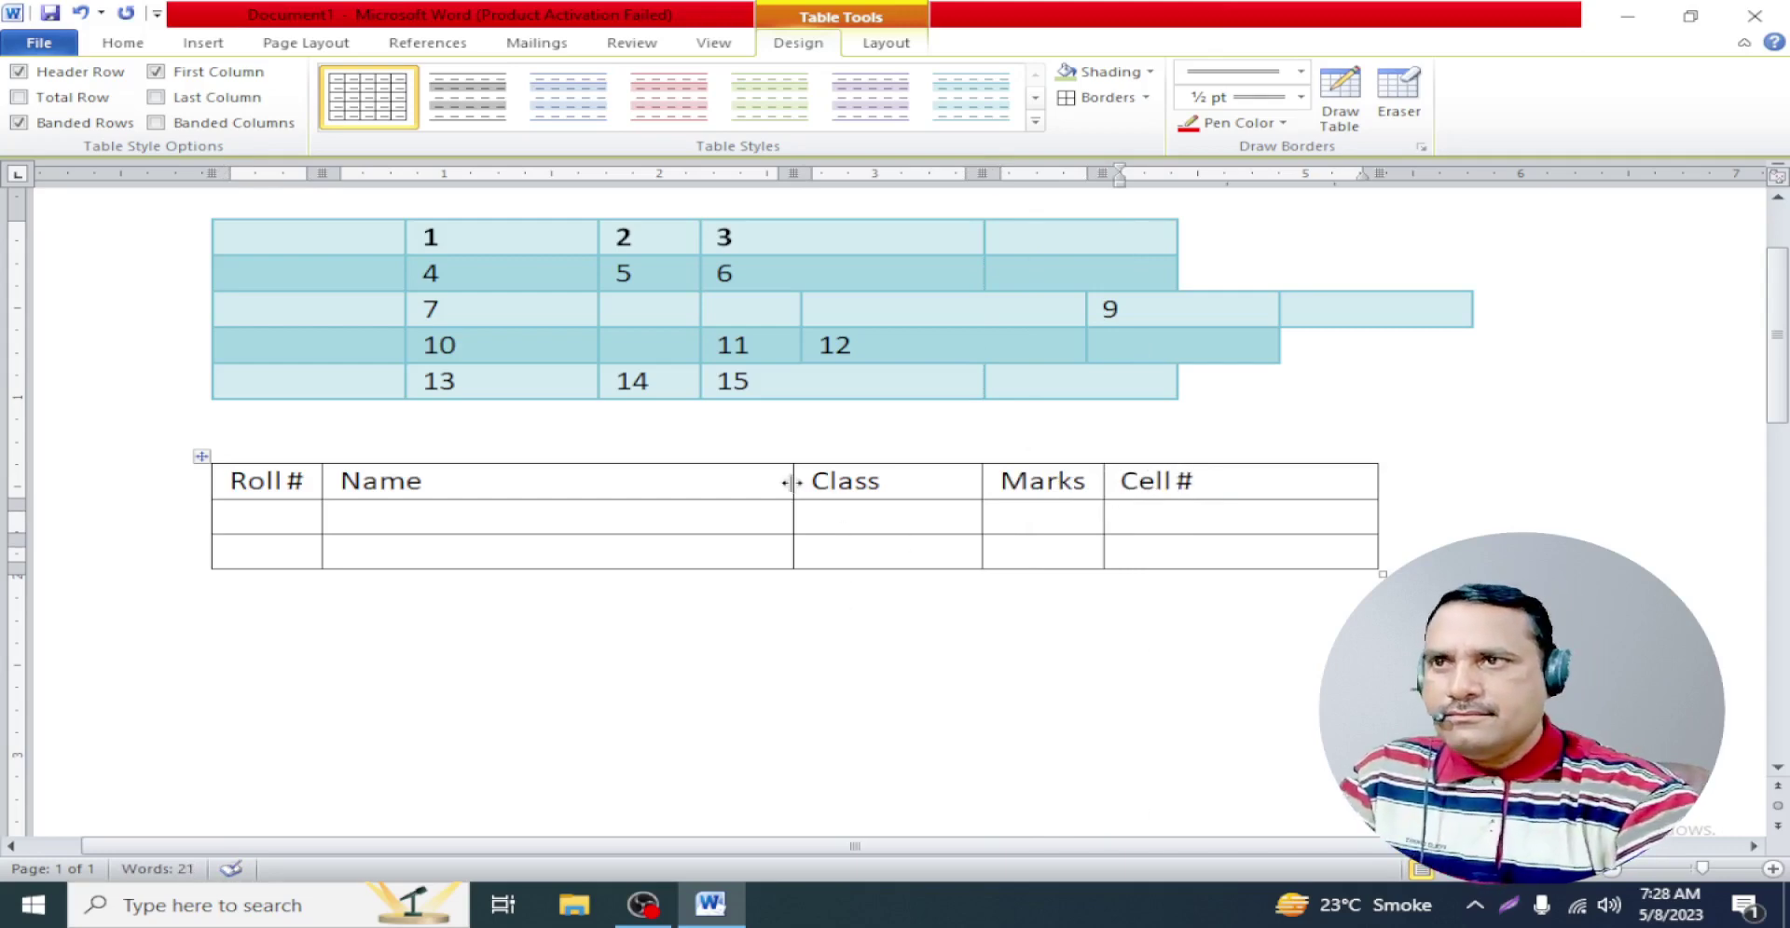
pyautogui.moveTo(792, 482); pyautogui.dragTo(821, 483)
pyautogui.click(867, 635)
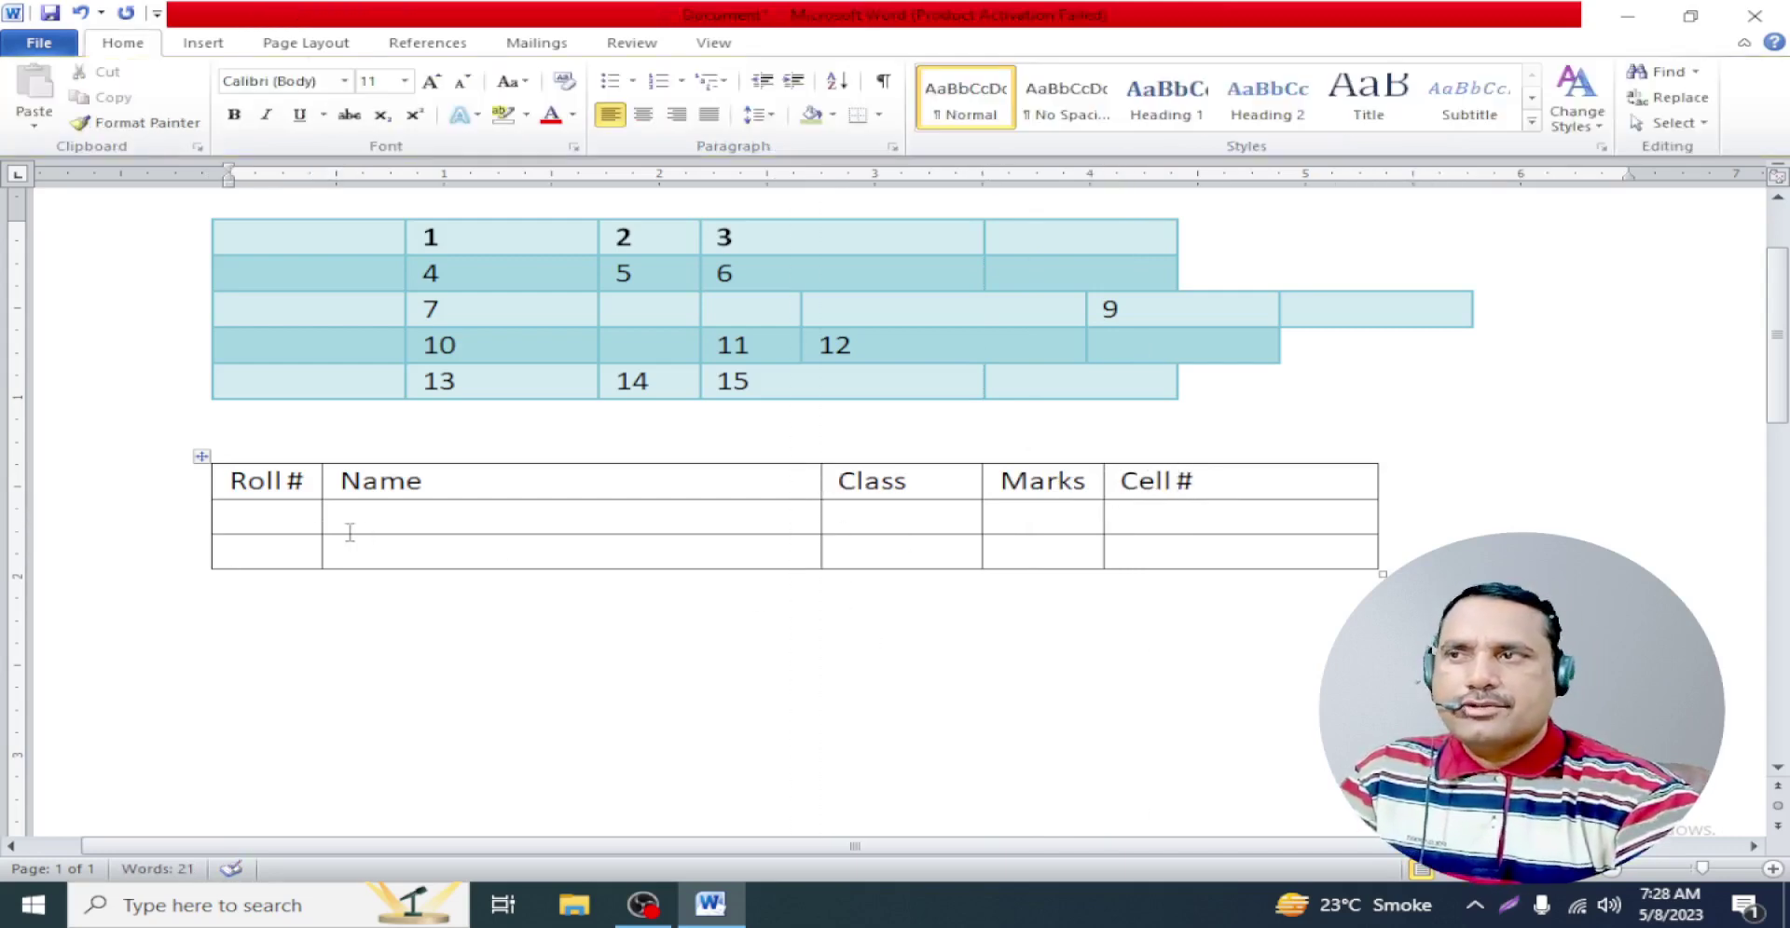
# Fill the first data row: roll 101, the student's name, MCS, 98 and a cell number
pyautogui.click(297, 521)
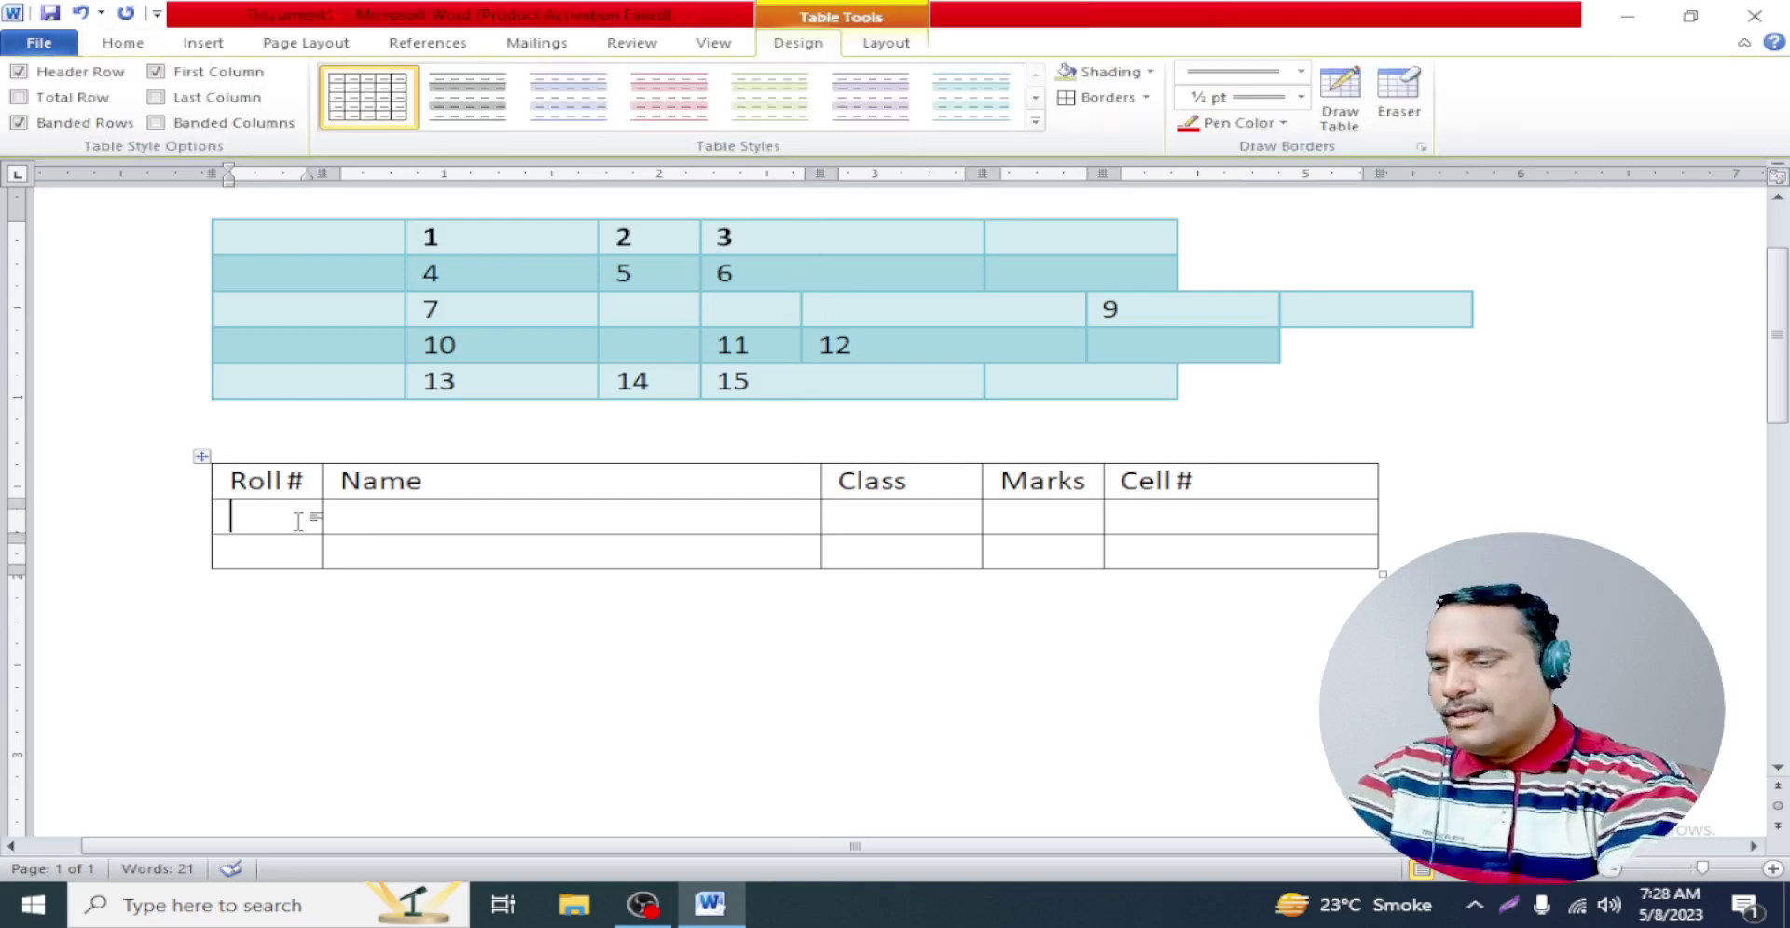
pyautogui.write('101')
pyautogui.press('Tab')
pyautogui.write('A')
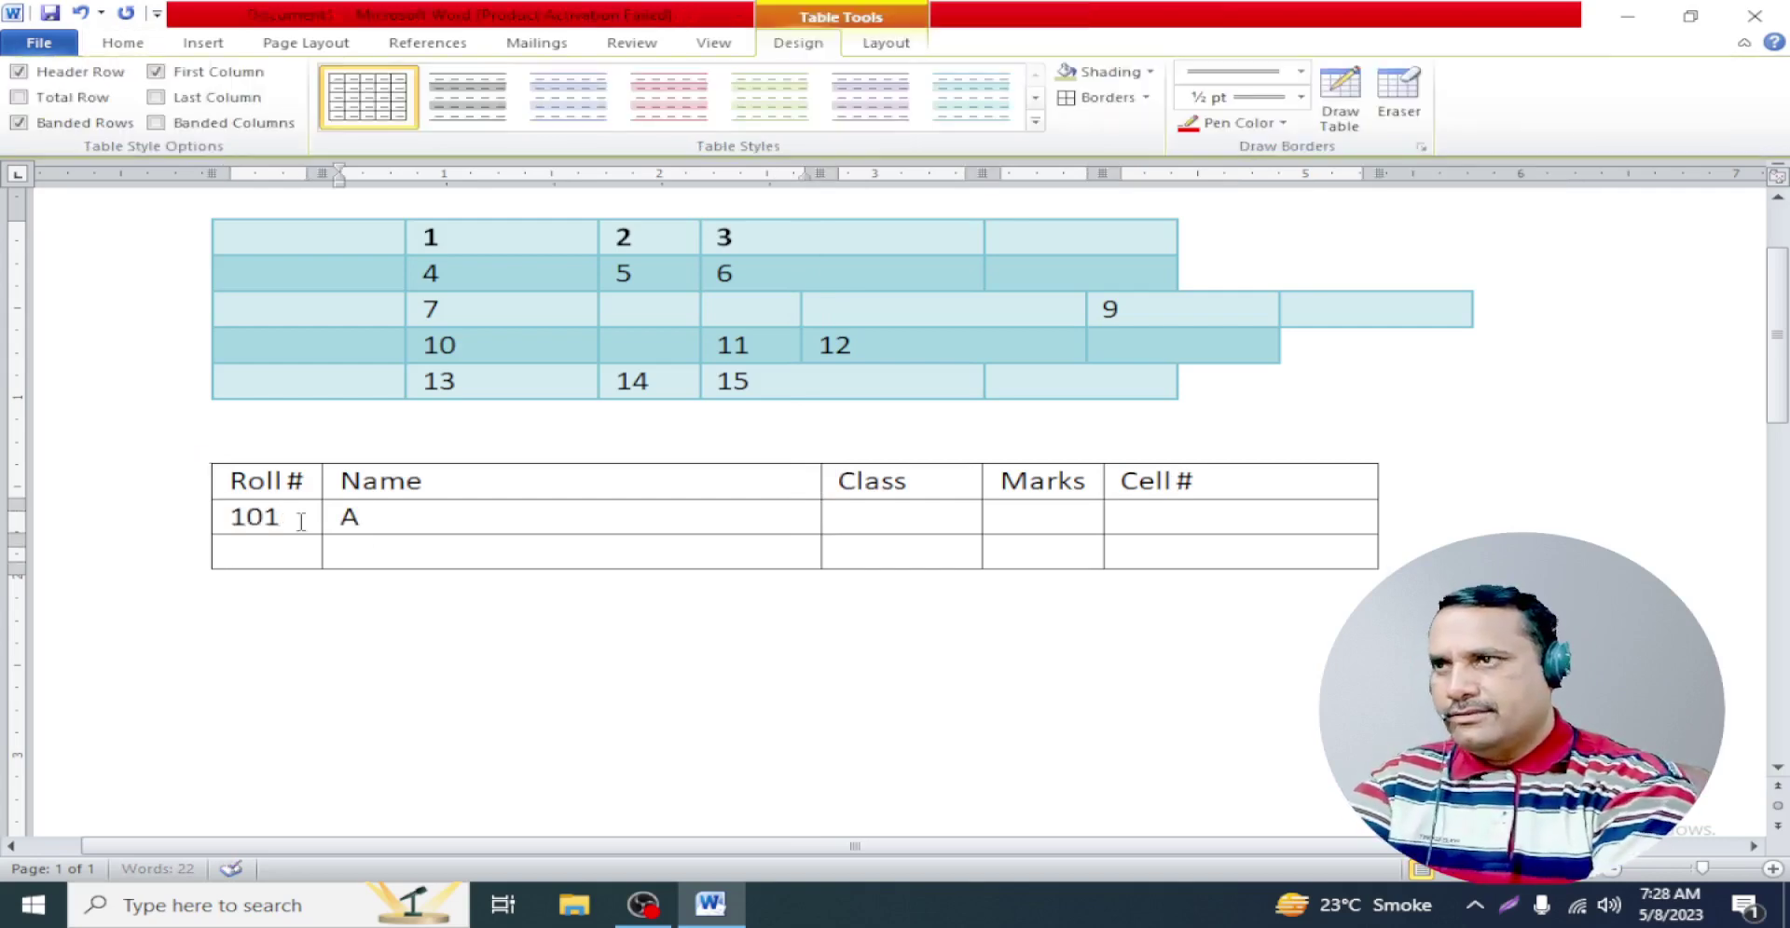
pyautogui.write('hmad')
pyautogui.press('Tab')
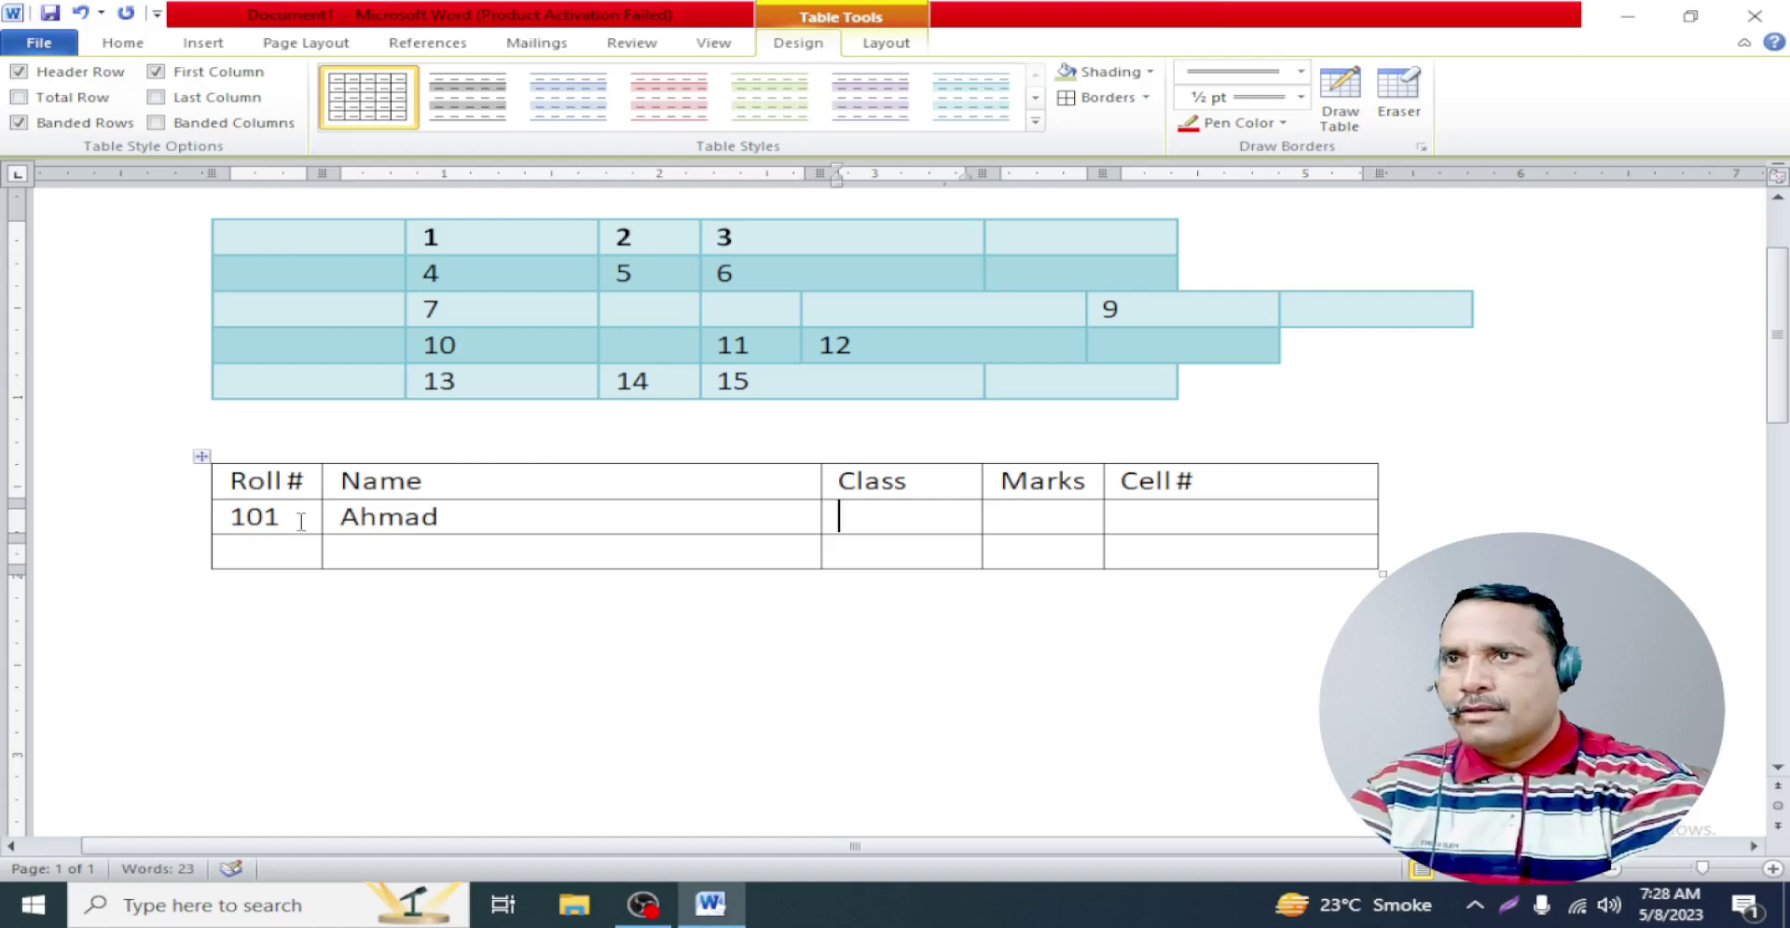
pyautogui.write('MCS')
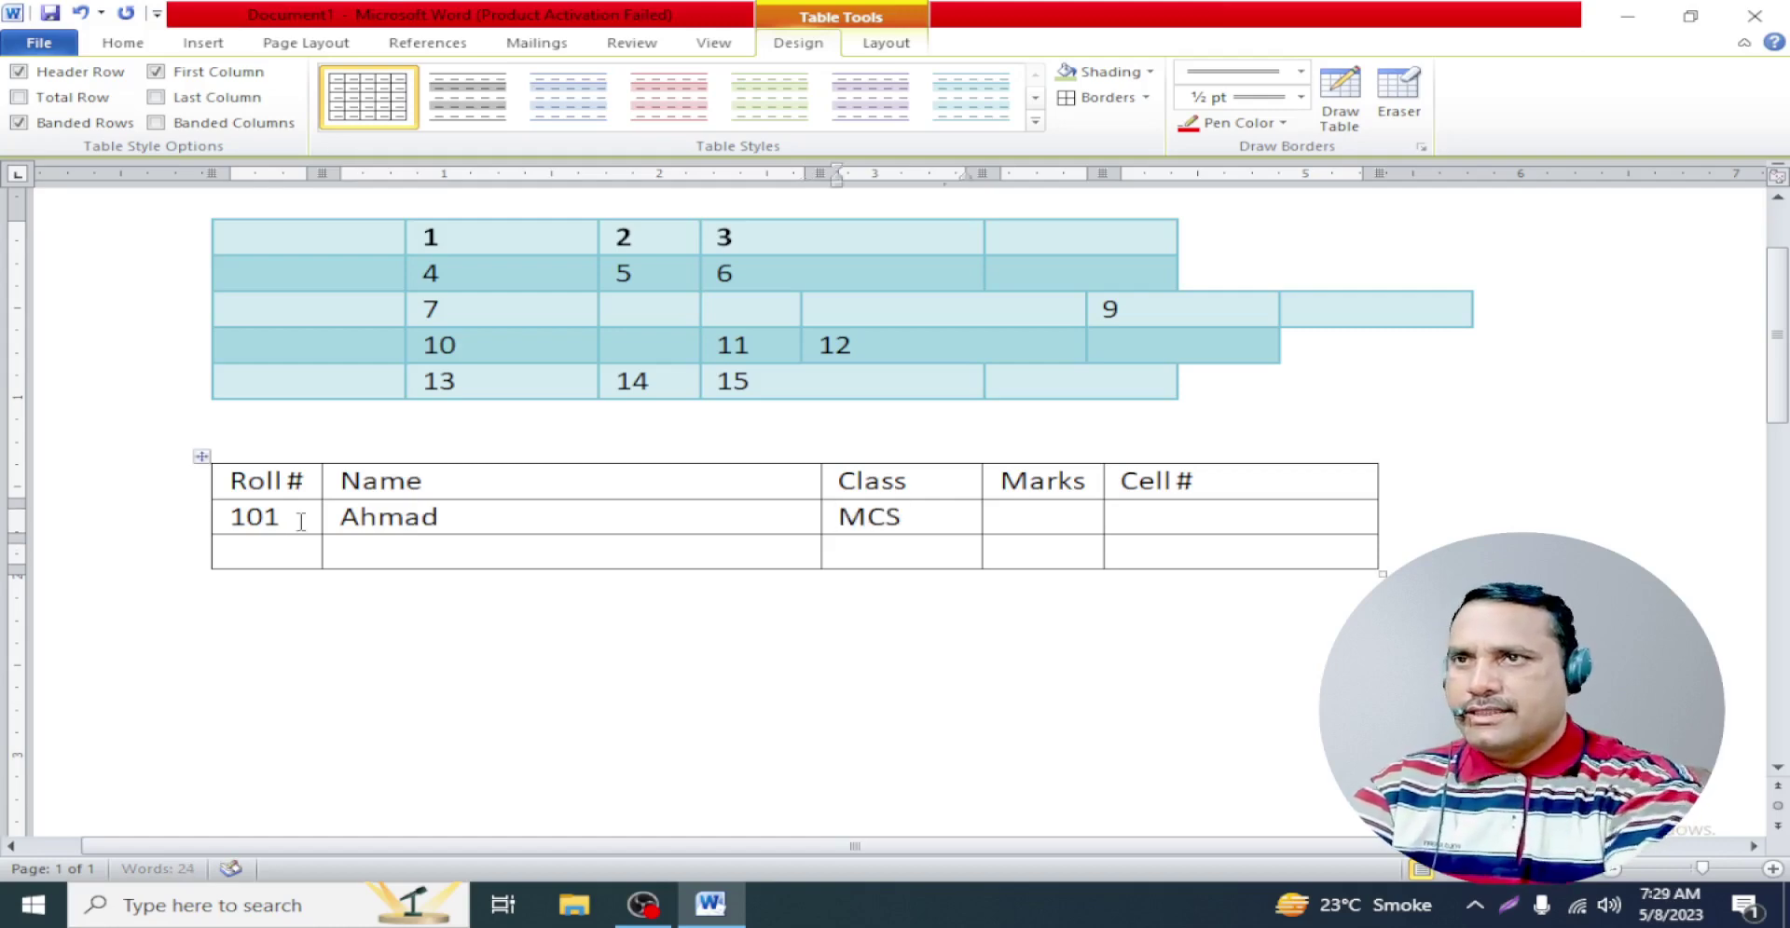
pyautogui.press('Tab')
pyautogui.write('9')
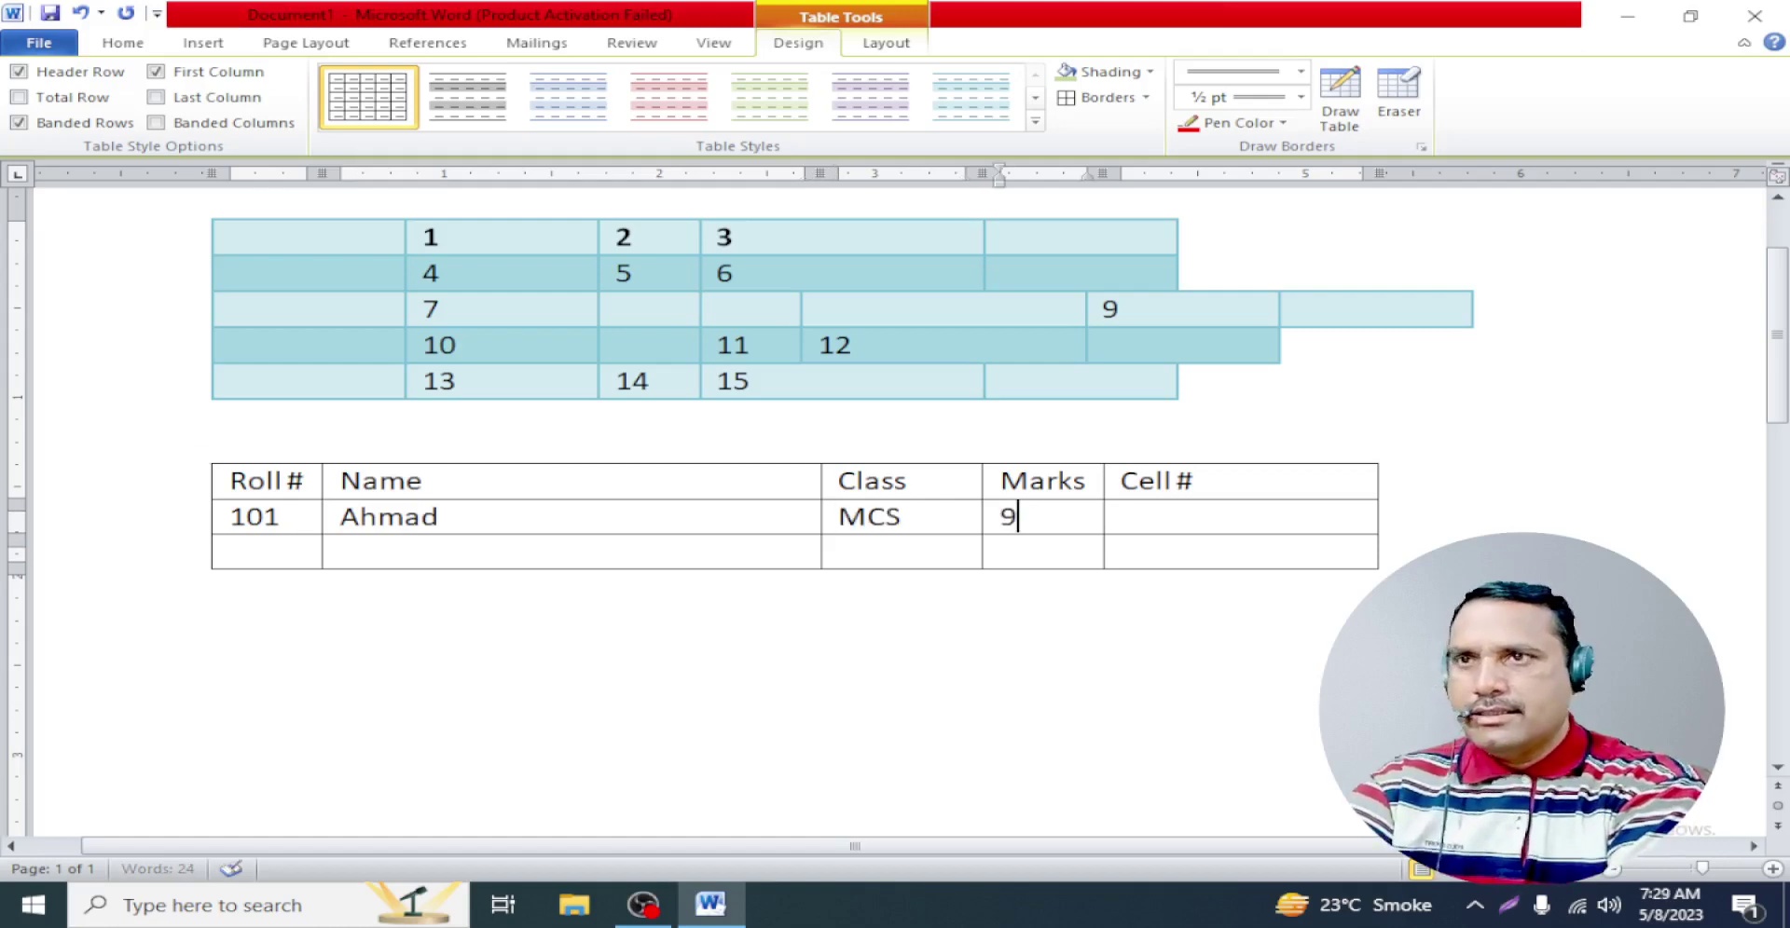
pyautogui.write('8')
pyautogui.press('Tab')
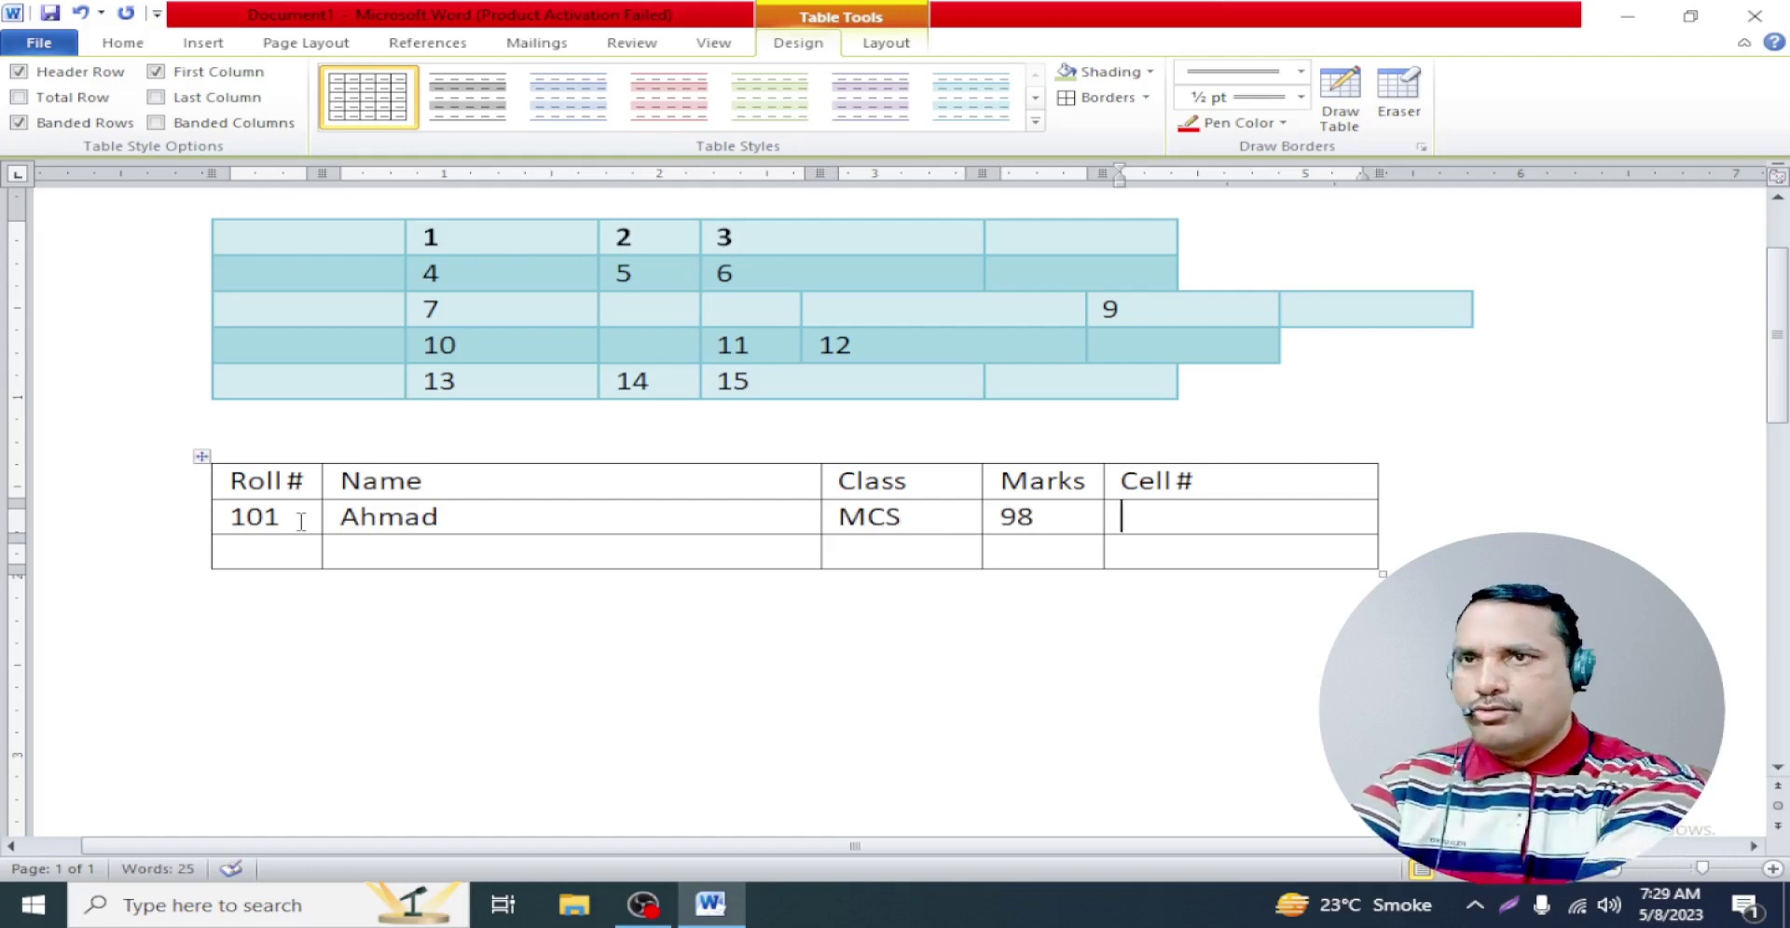
pyautogui.write('9345838')
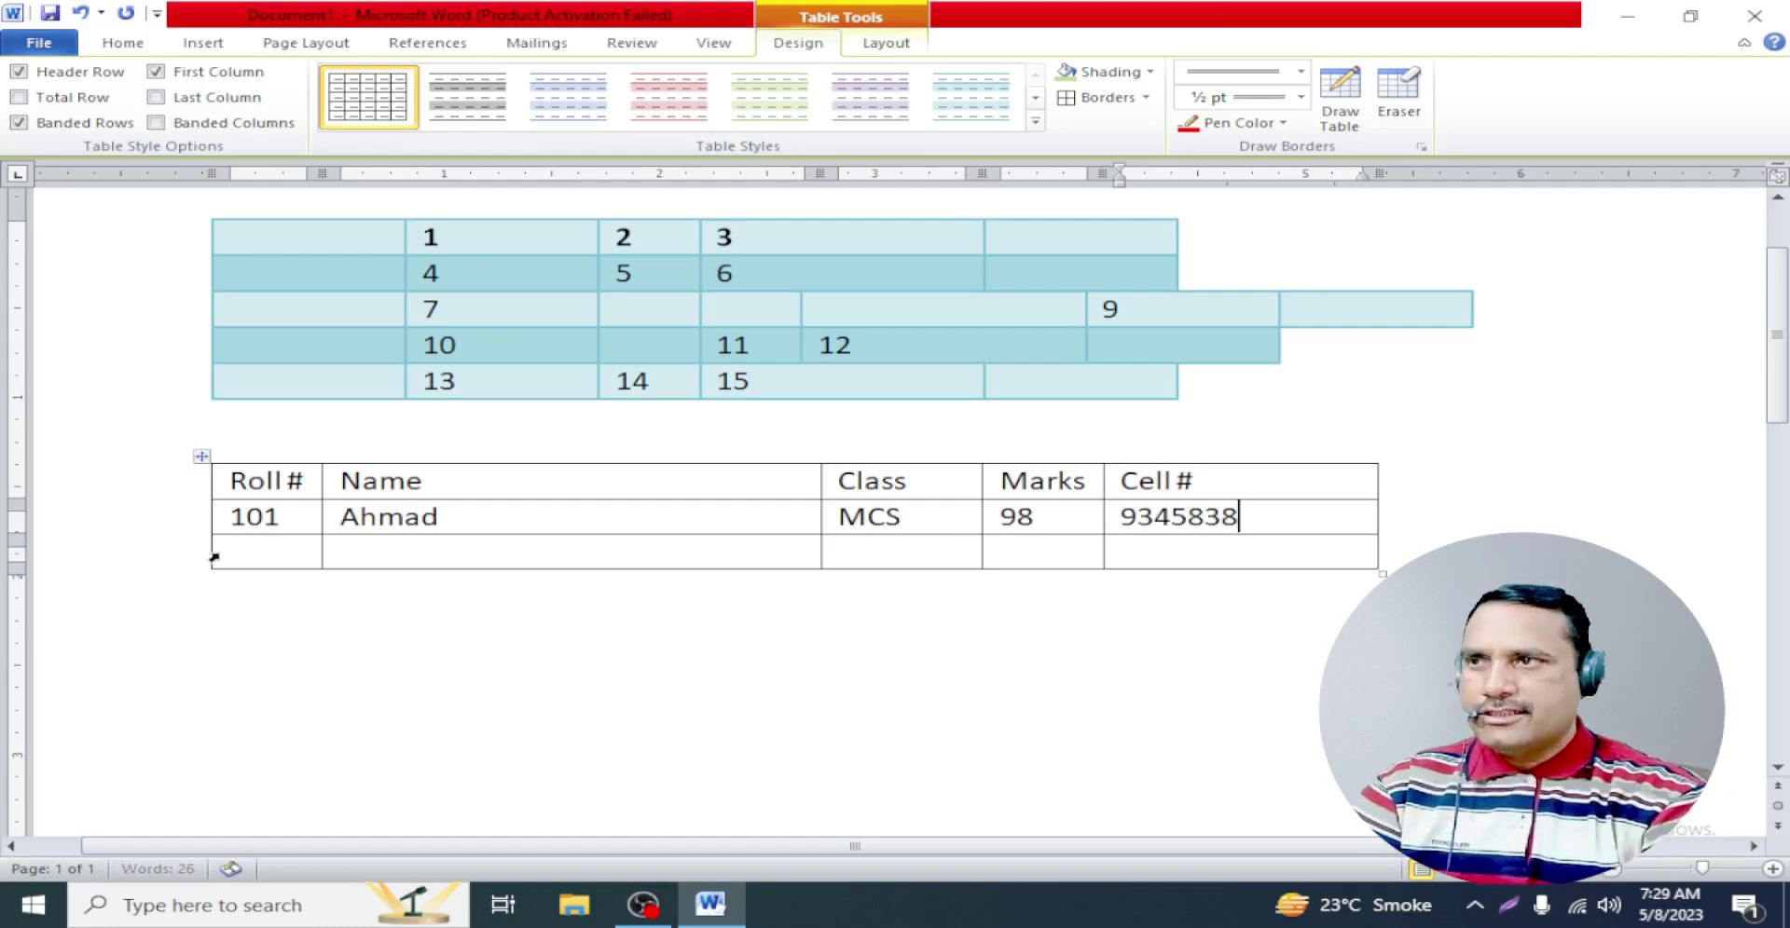
# Fill the second data row: roll 102, the student's name, BSCS, 99 and a cell number
pyautogui.click(217, 556)
pyautogui.click(268, 556)
pyautogui.write('1')
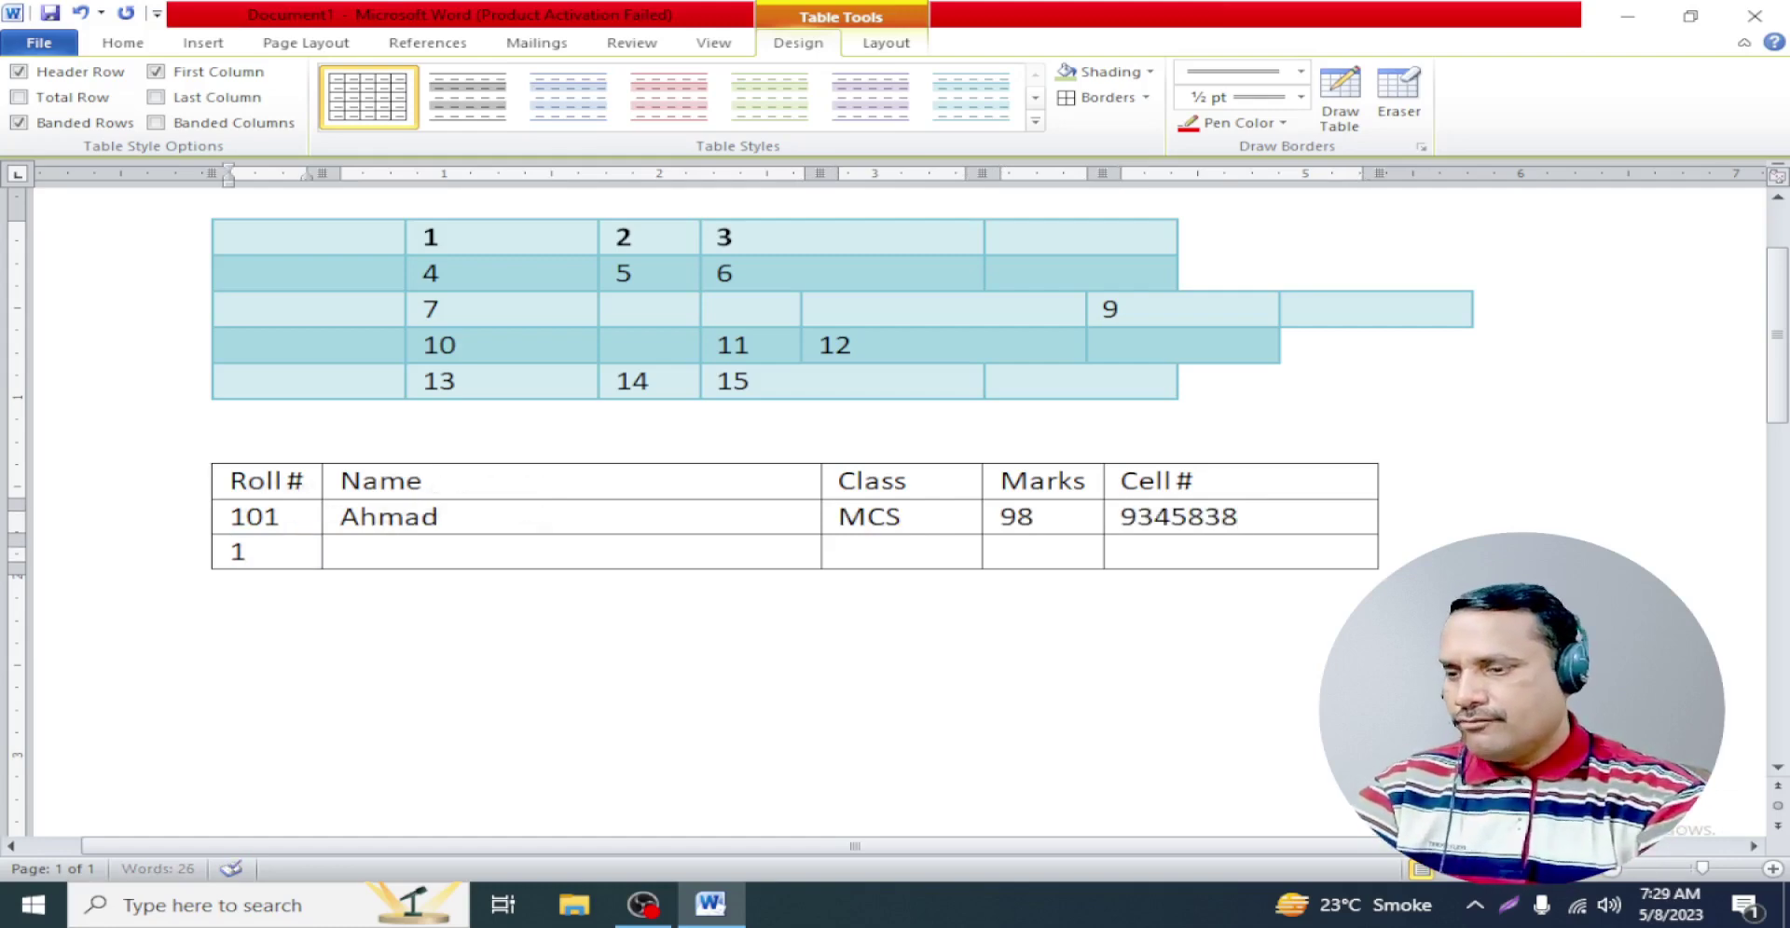
pyautogui.write('02')
pyautogui.click(461, 540)
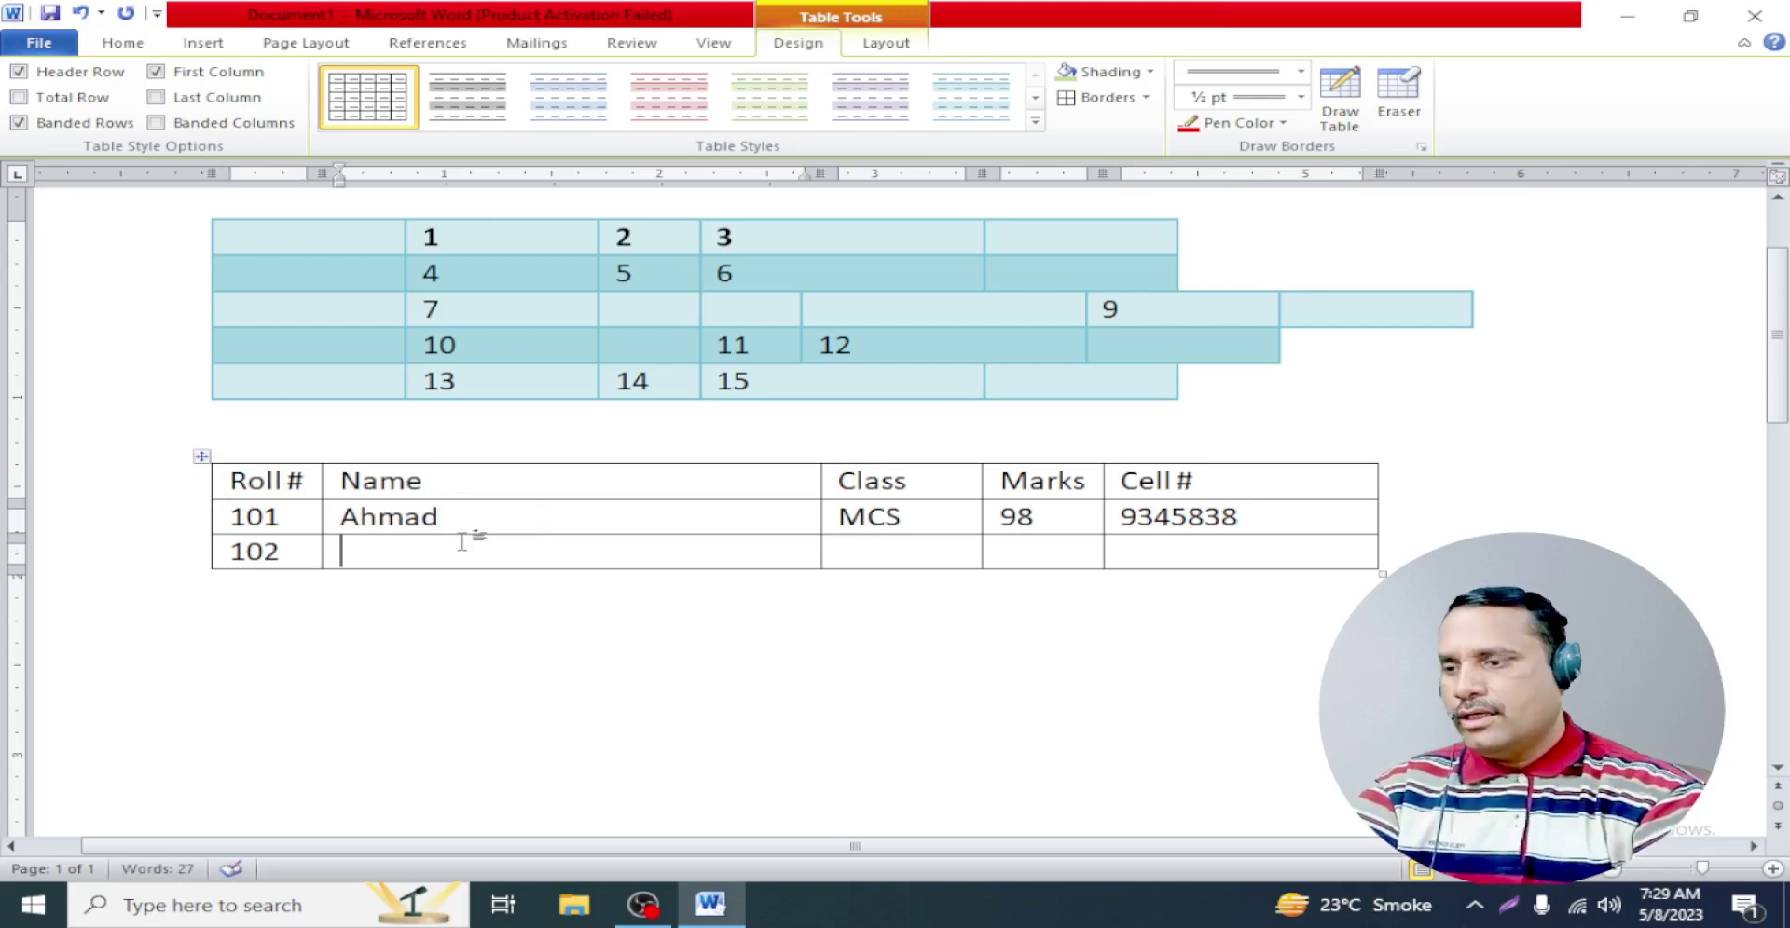
pyautogui.write('Salee')
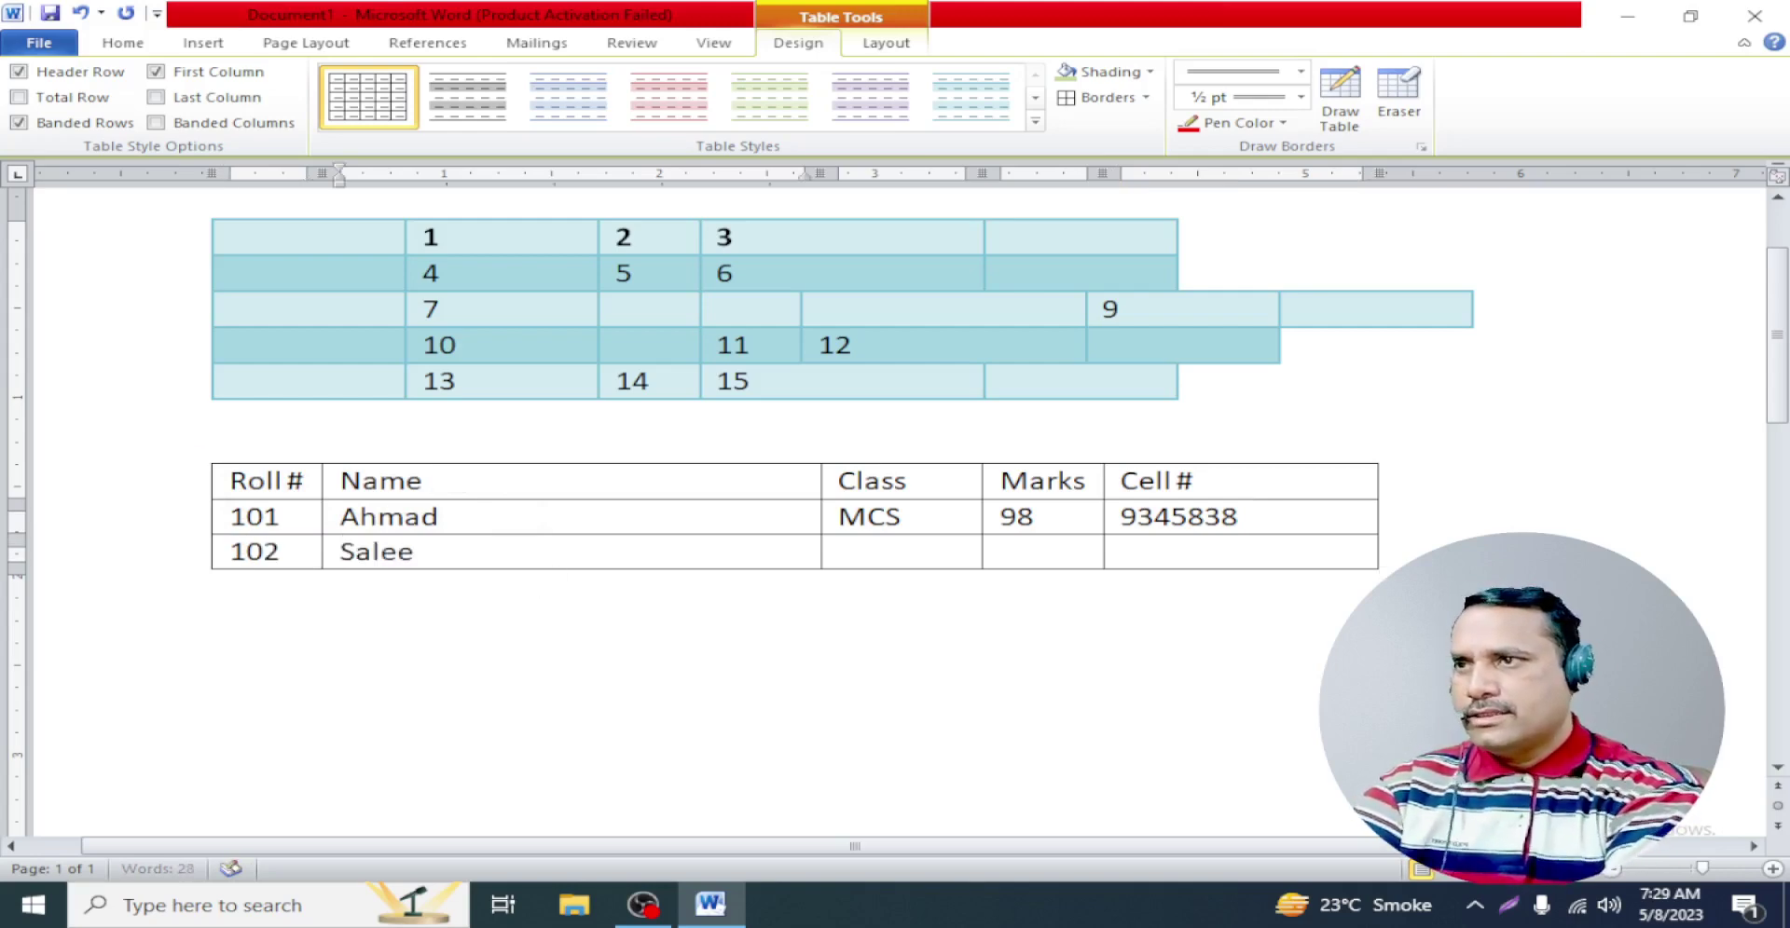
pyautogui.write('m')
pyautogui.moveTo(867, 568)
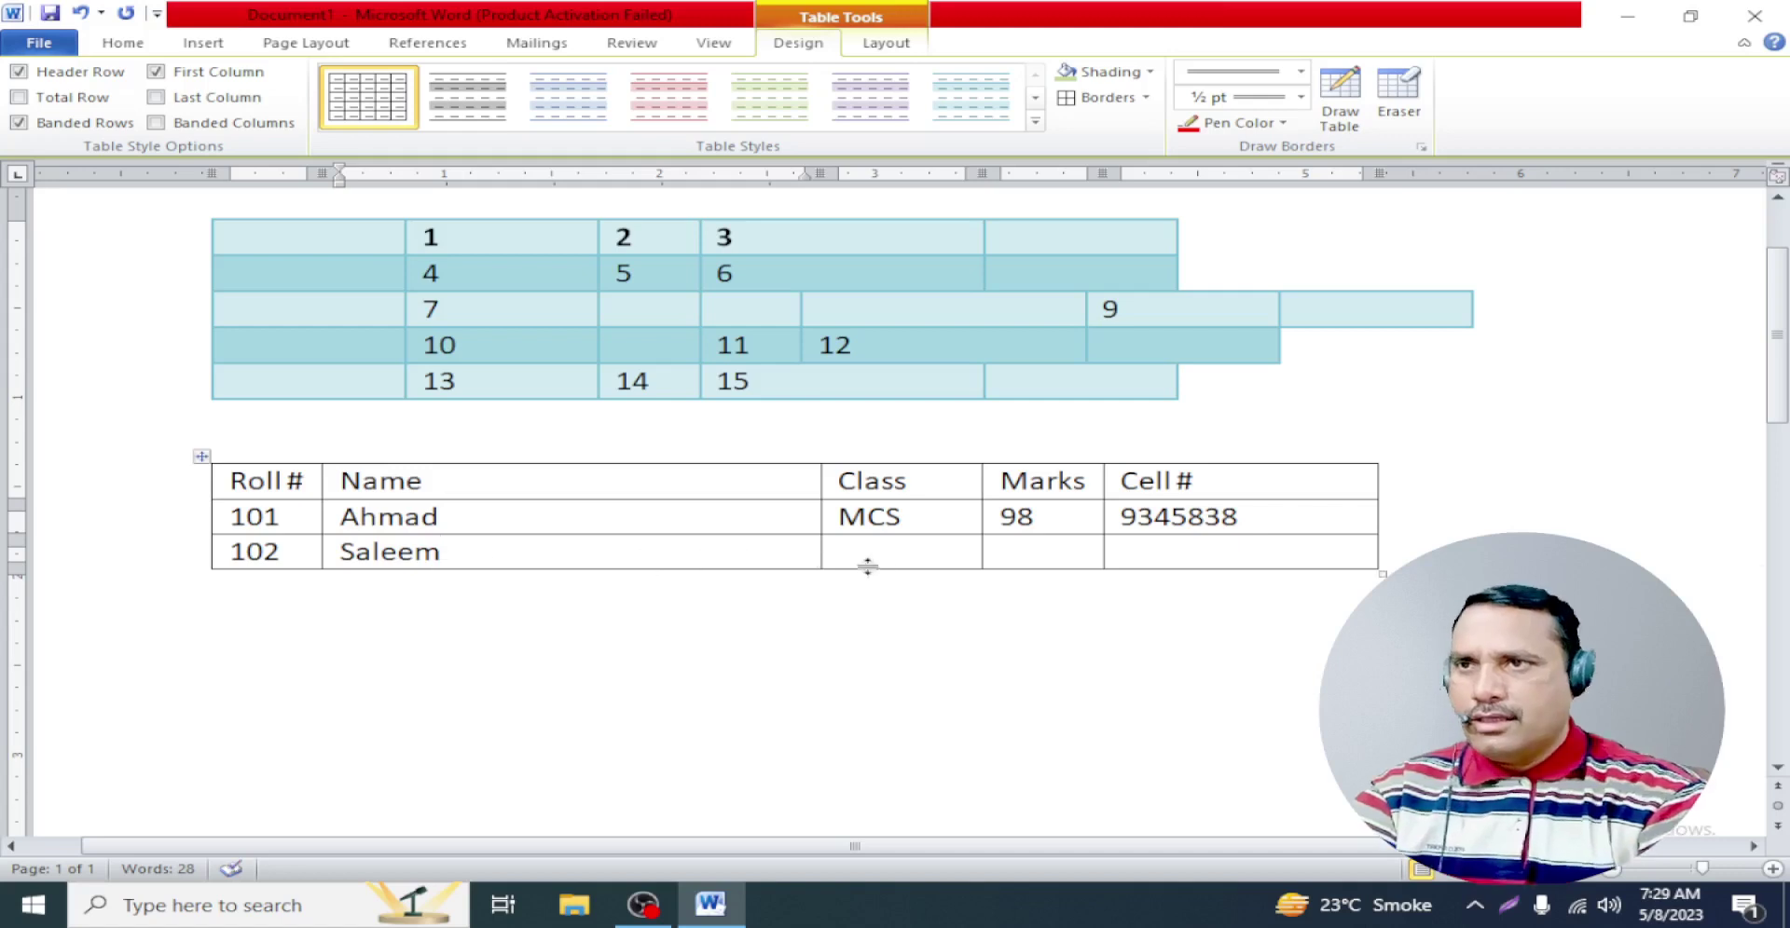
pyautogui.click(885, 549)
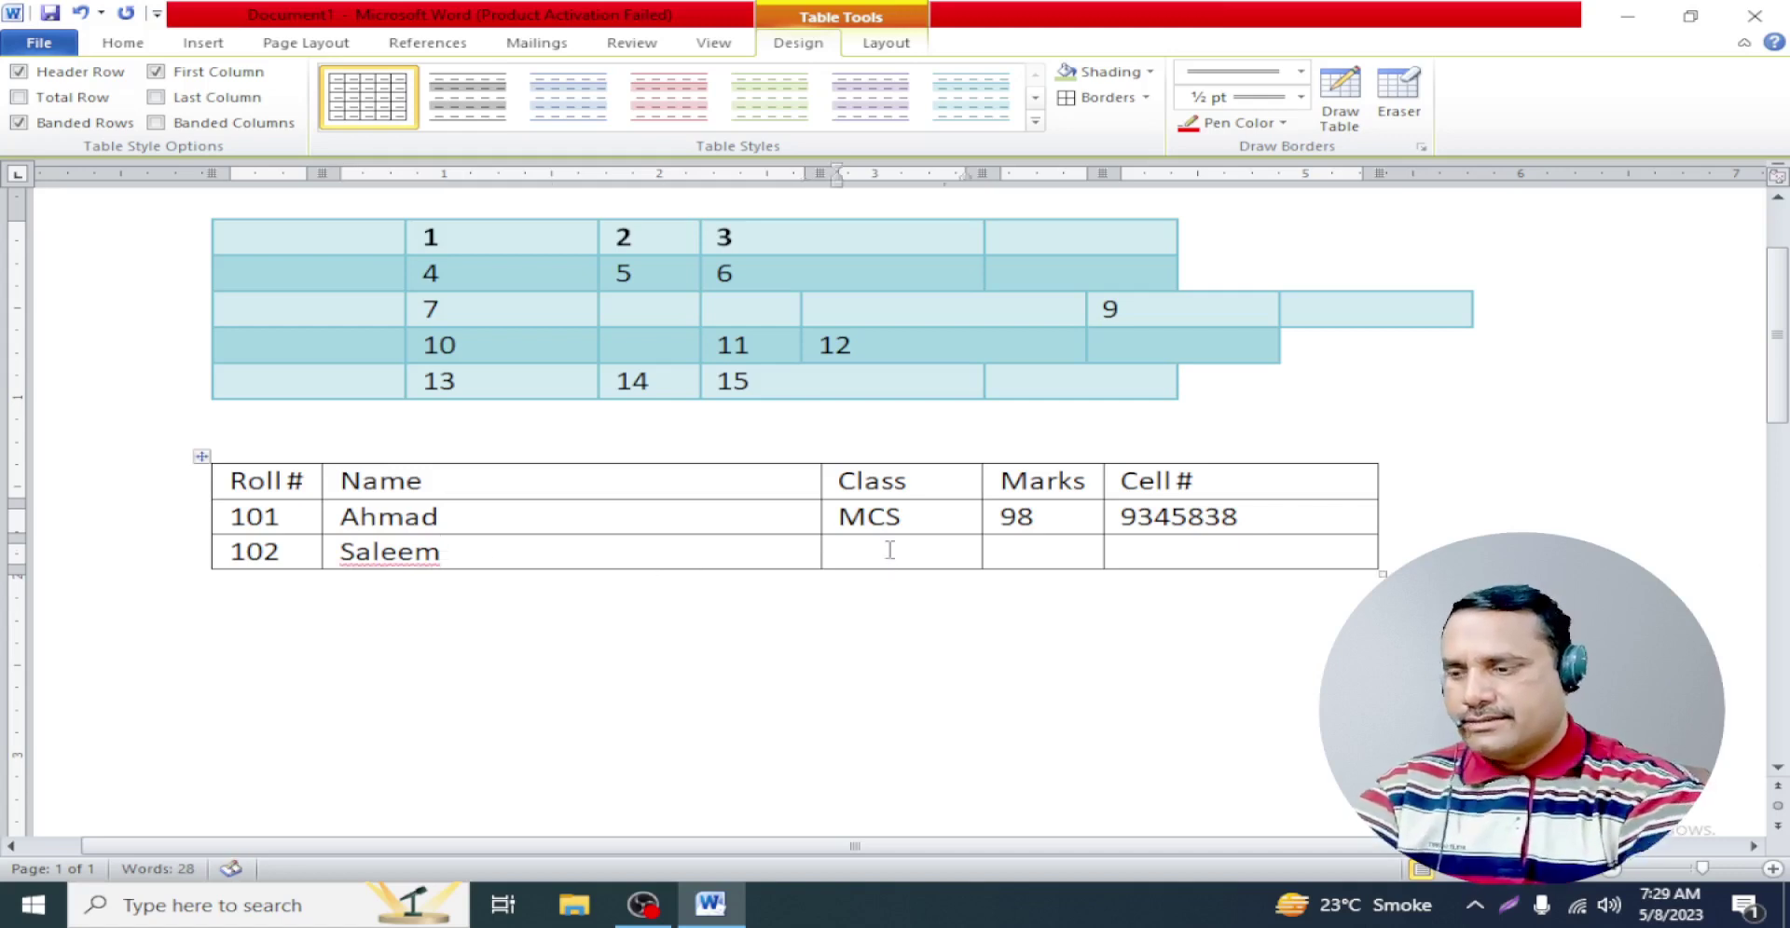
pyautogui.write('BSCS')
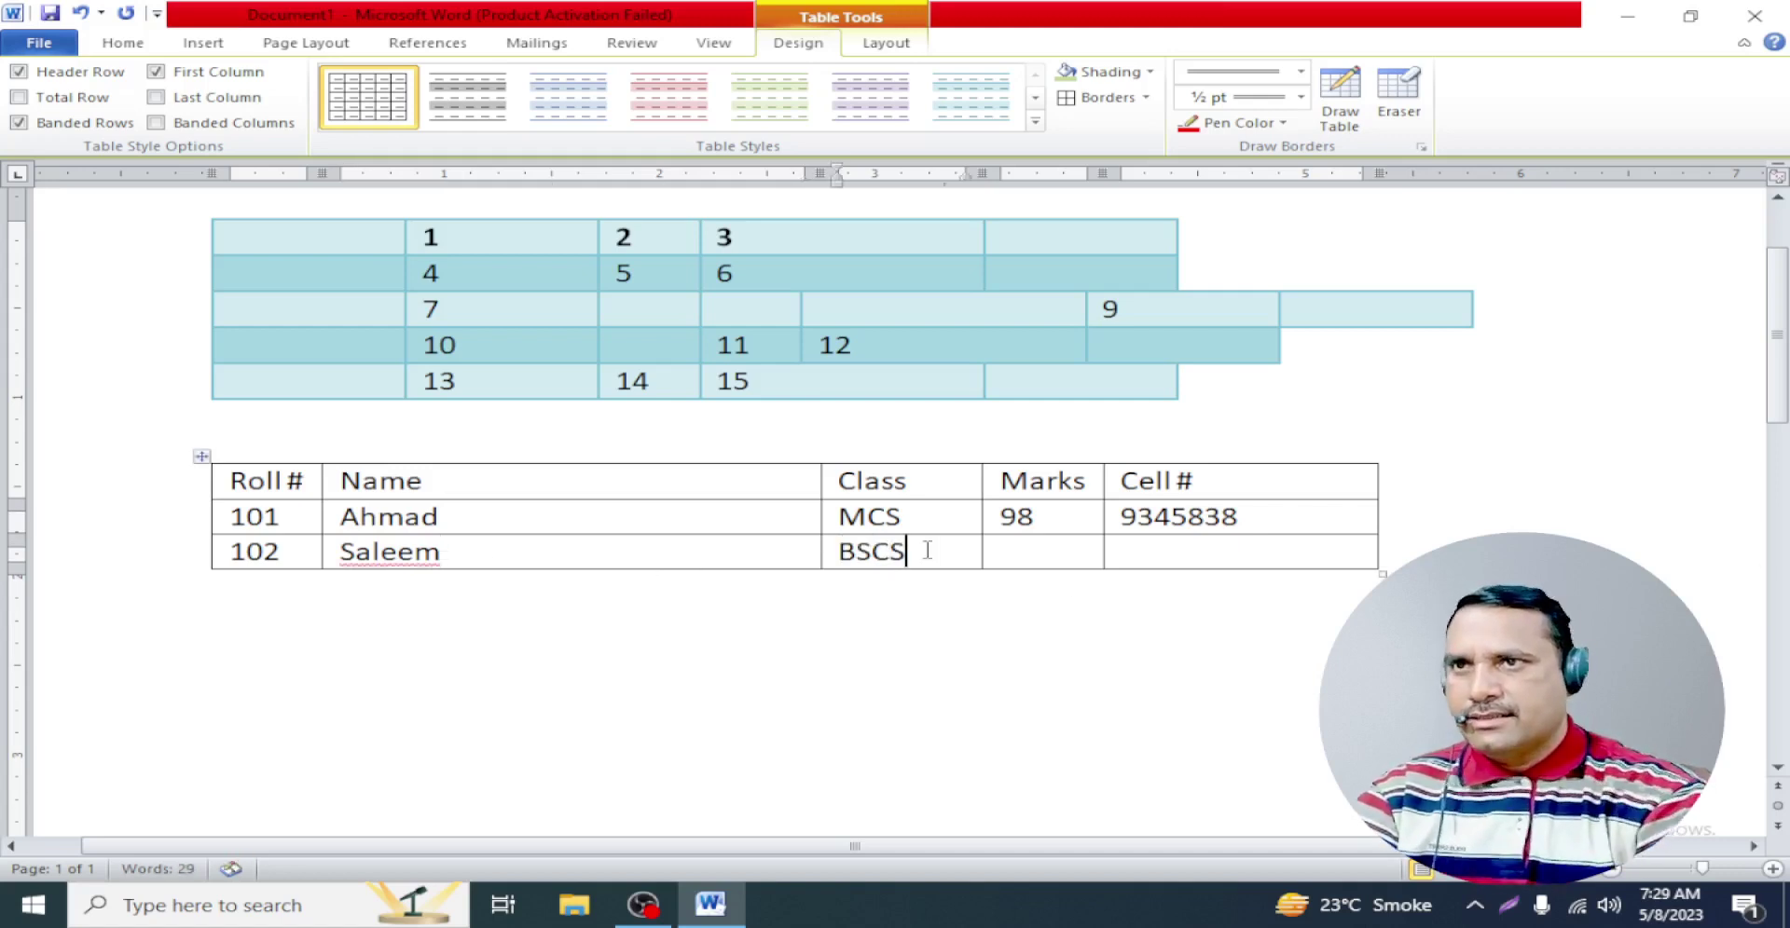
pyautogui.click(1060, 550)
pyautogui.write('99')
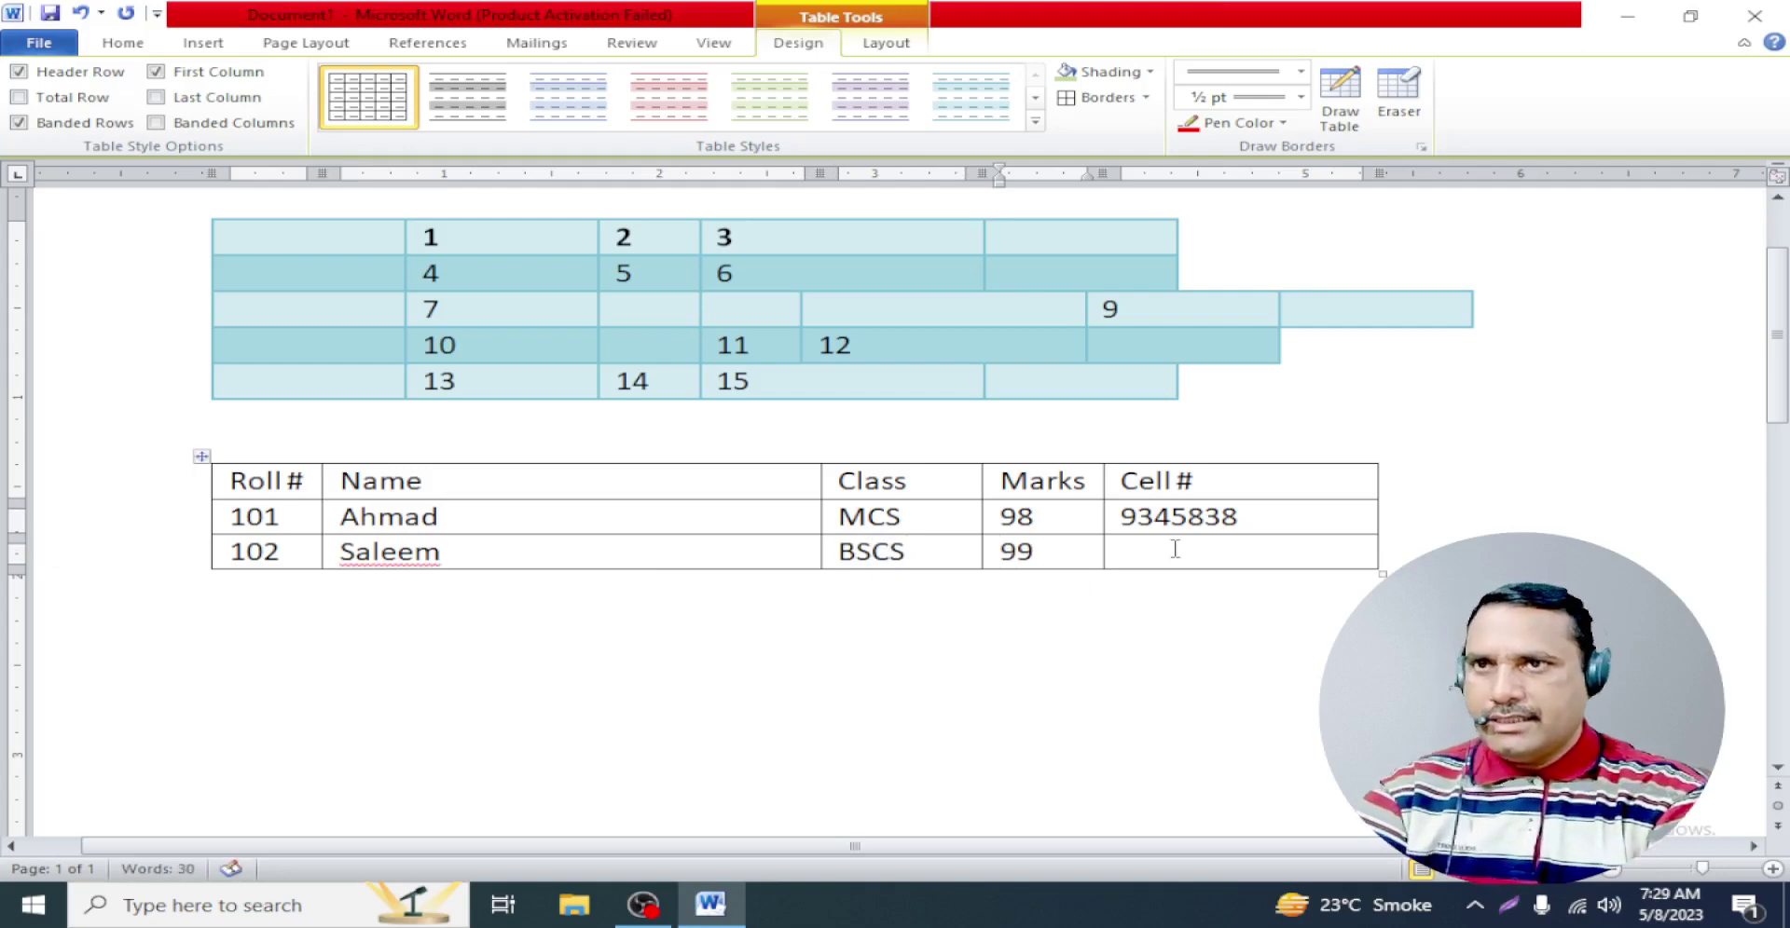
pyautogui.press('Tab')
pyautogui.write('46464')
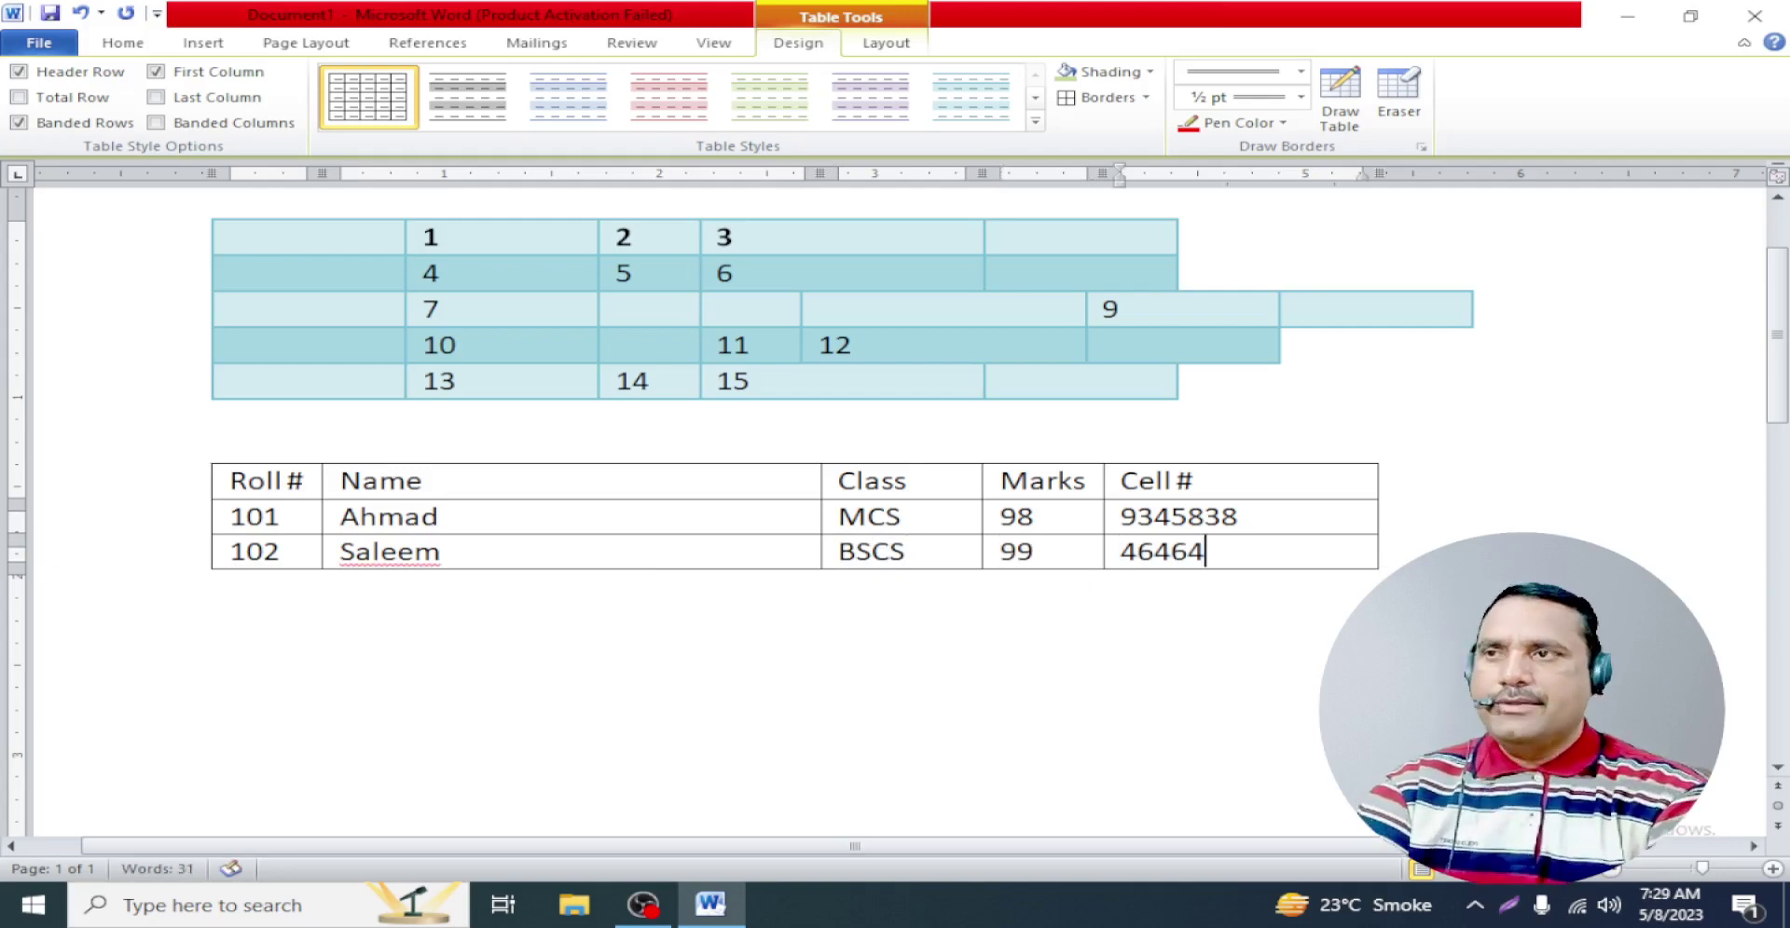
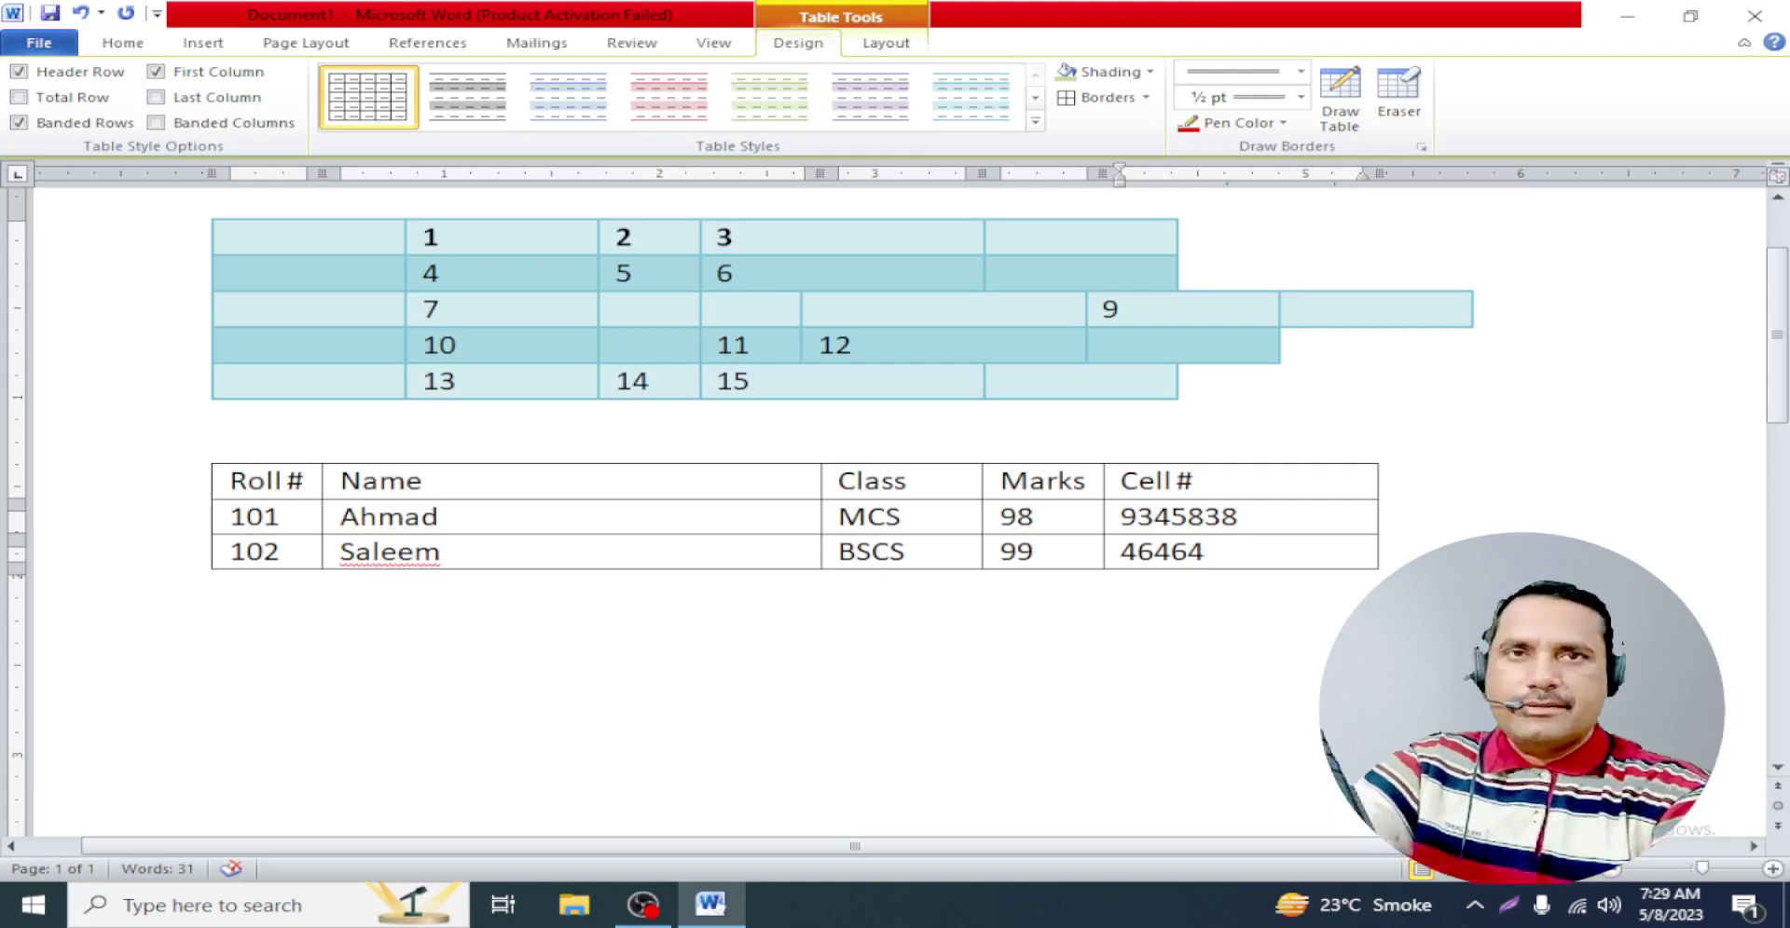
# Add three empty rows below the 102 Saleem row of the student table
pyautogui.press('Tab')
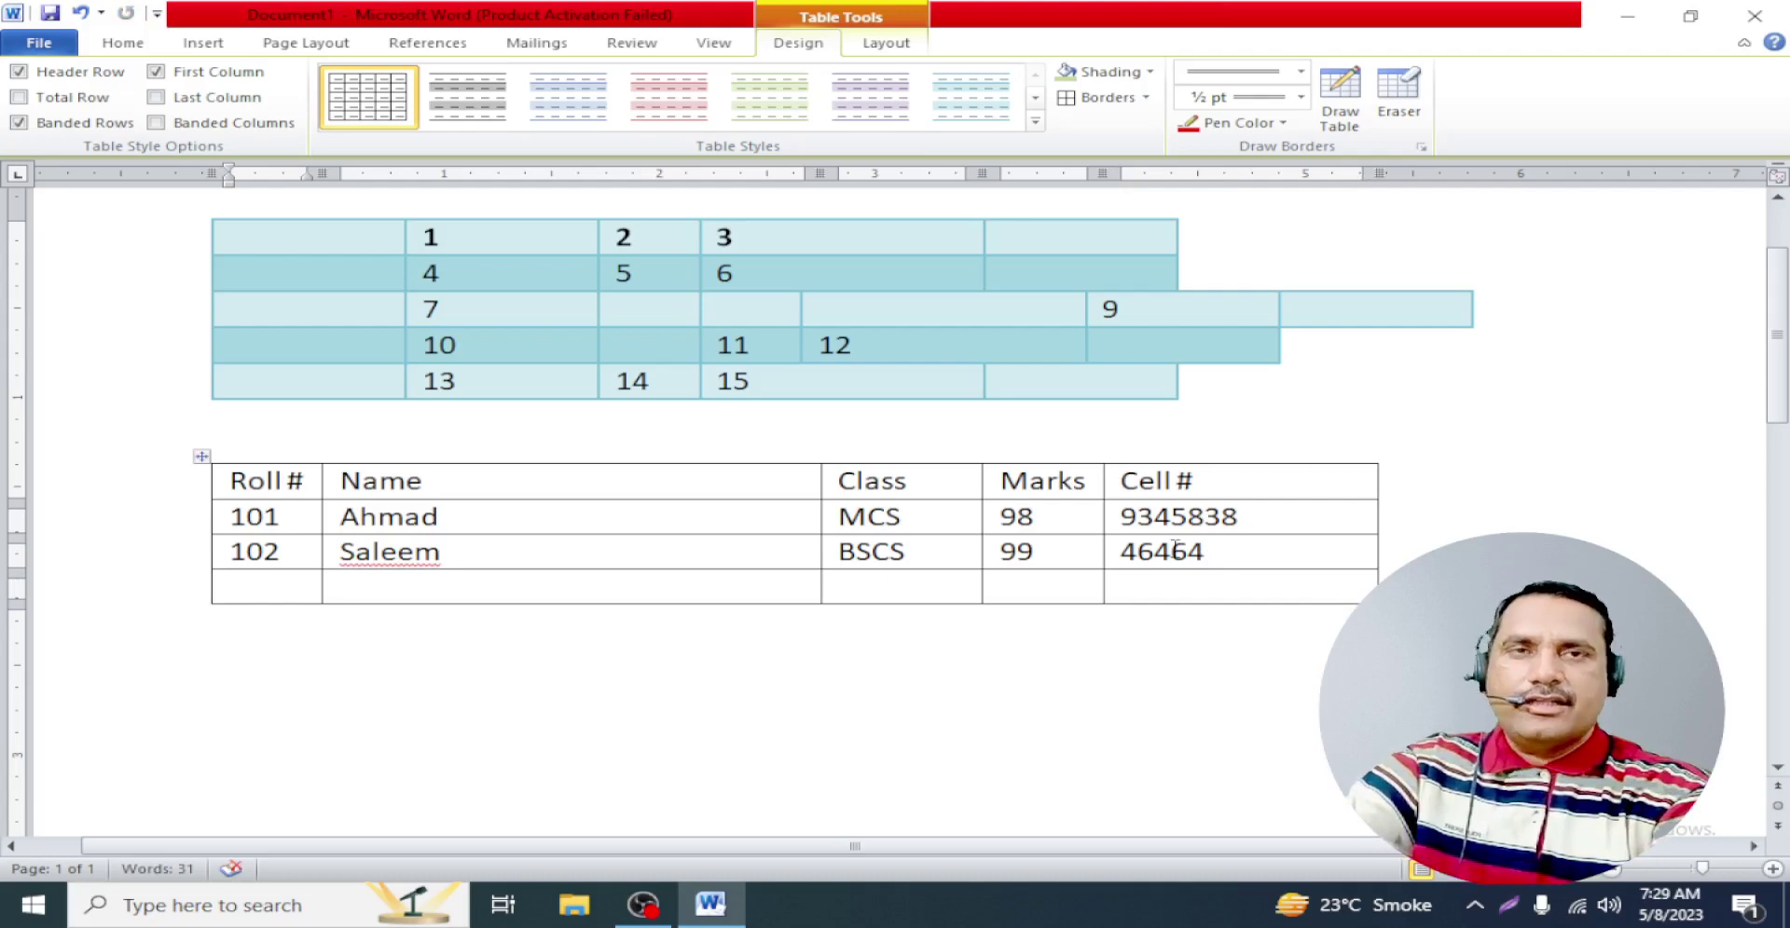
pyautogui.press('Tab')
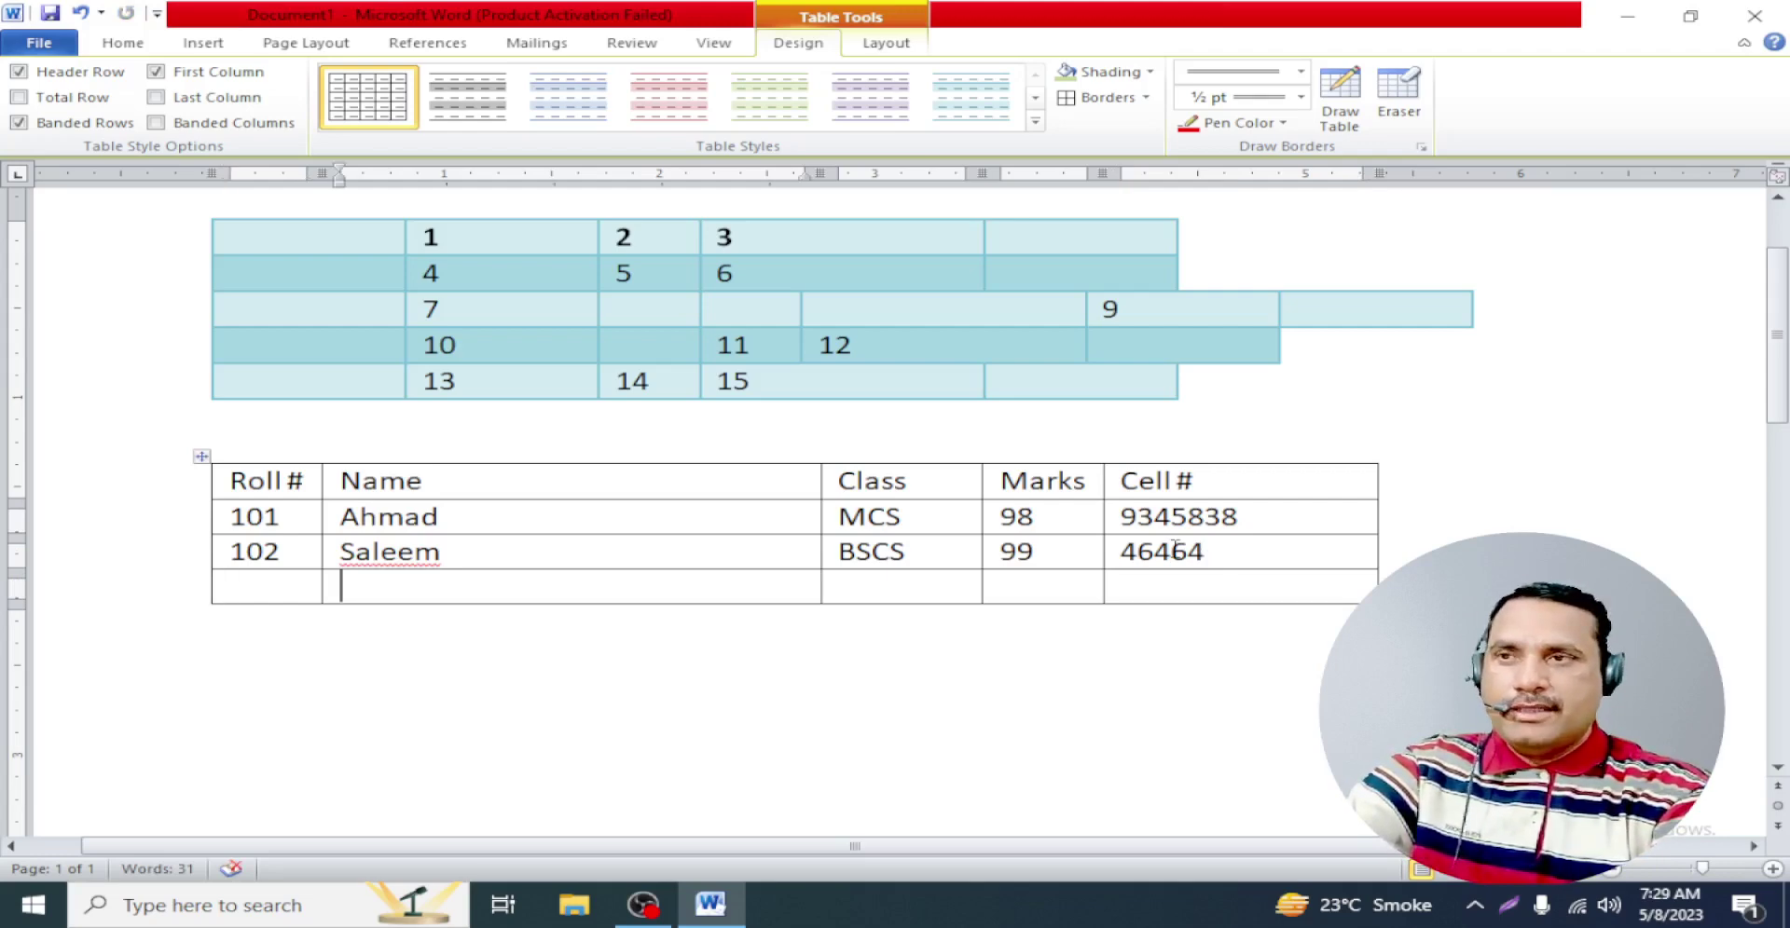
pyautogui.press('Tab')
pyautogui.press('Tab')
pyautogui.press('Tab')
pyautogui.press('Tab')
pyautogui.press('Tab')
pyautogui.press('Tab')
pyautogui.press('Tab')
pyautogui.press('Tab')
pyautogui.press('Tab')
pyautogui.press('Tab')
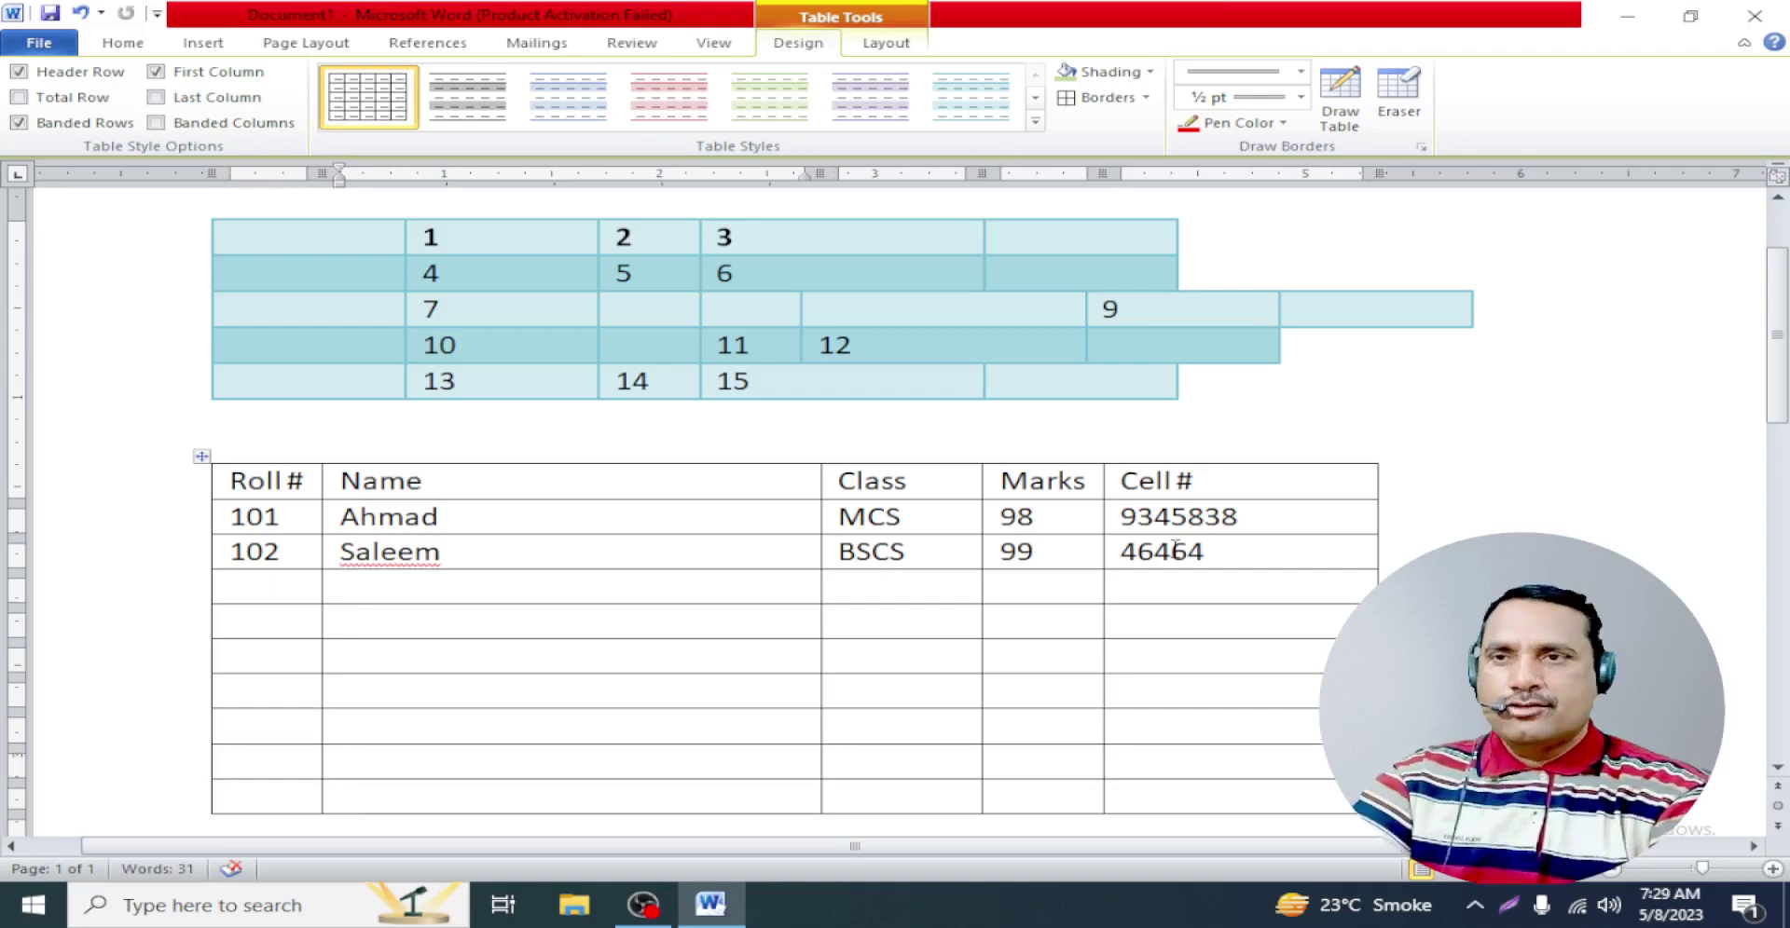
# Add empty rows to the bottom of the numbered blue table
pyautogui.click(1104, 346)
pyautogui.press('Tab')
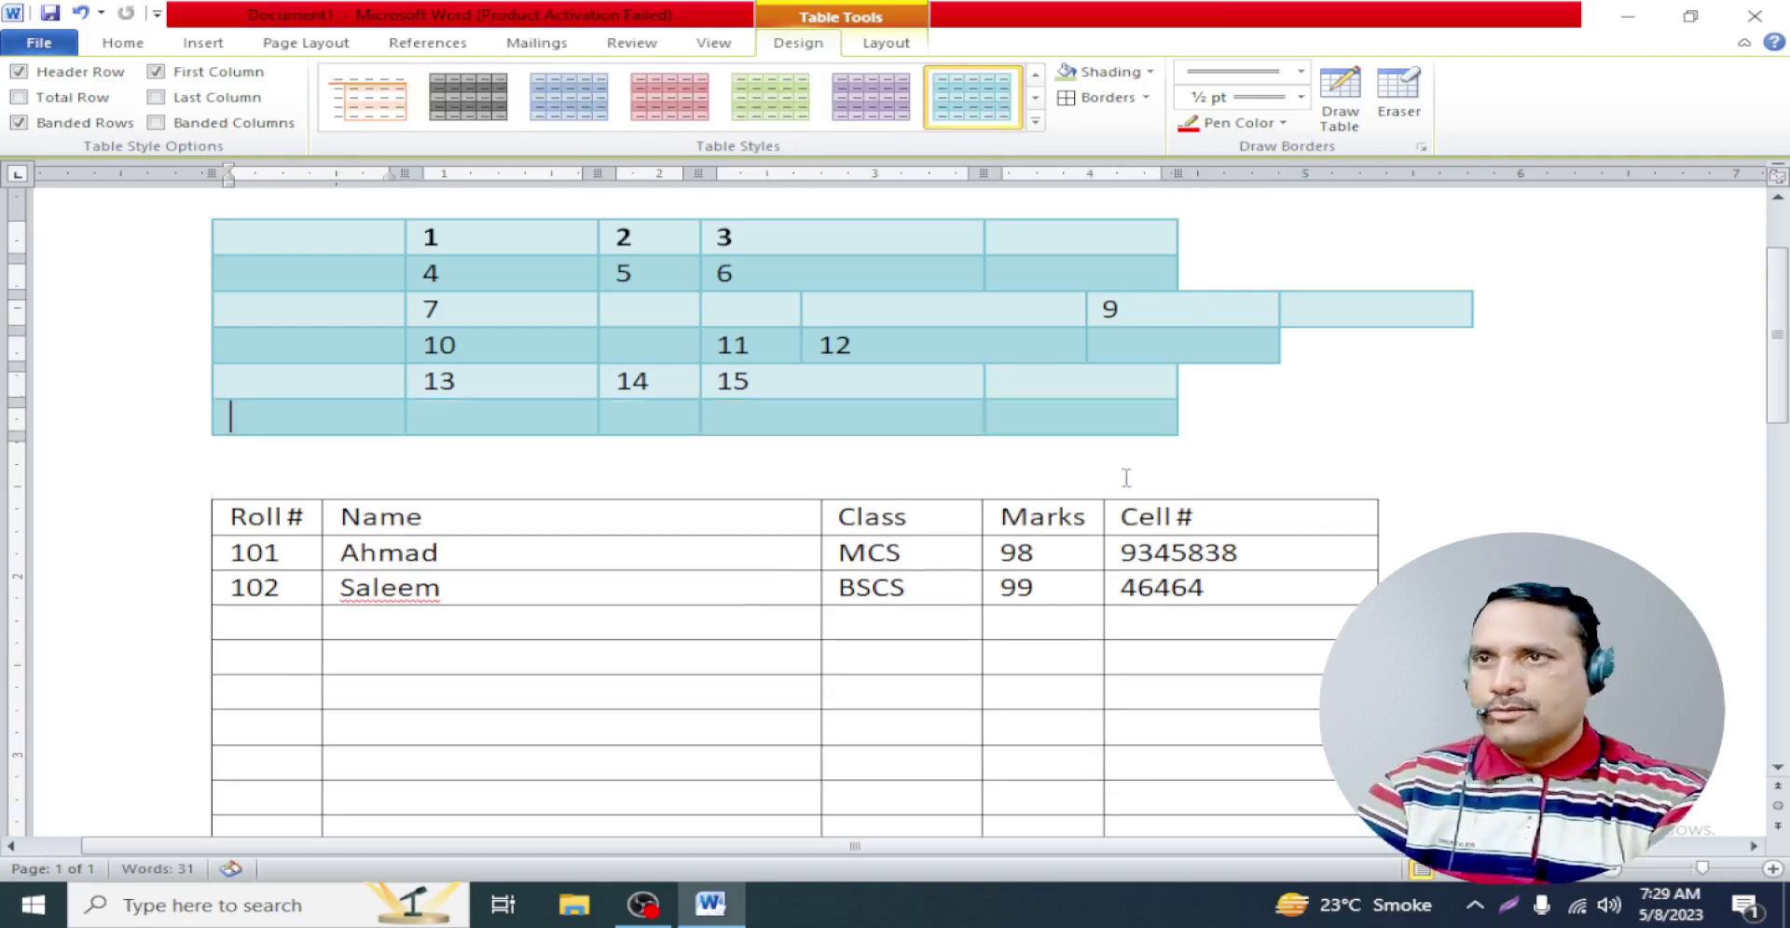
pyautogui.press('Tab')
pyautogui.press('Tab')
pyautogui.press('Tab')
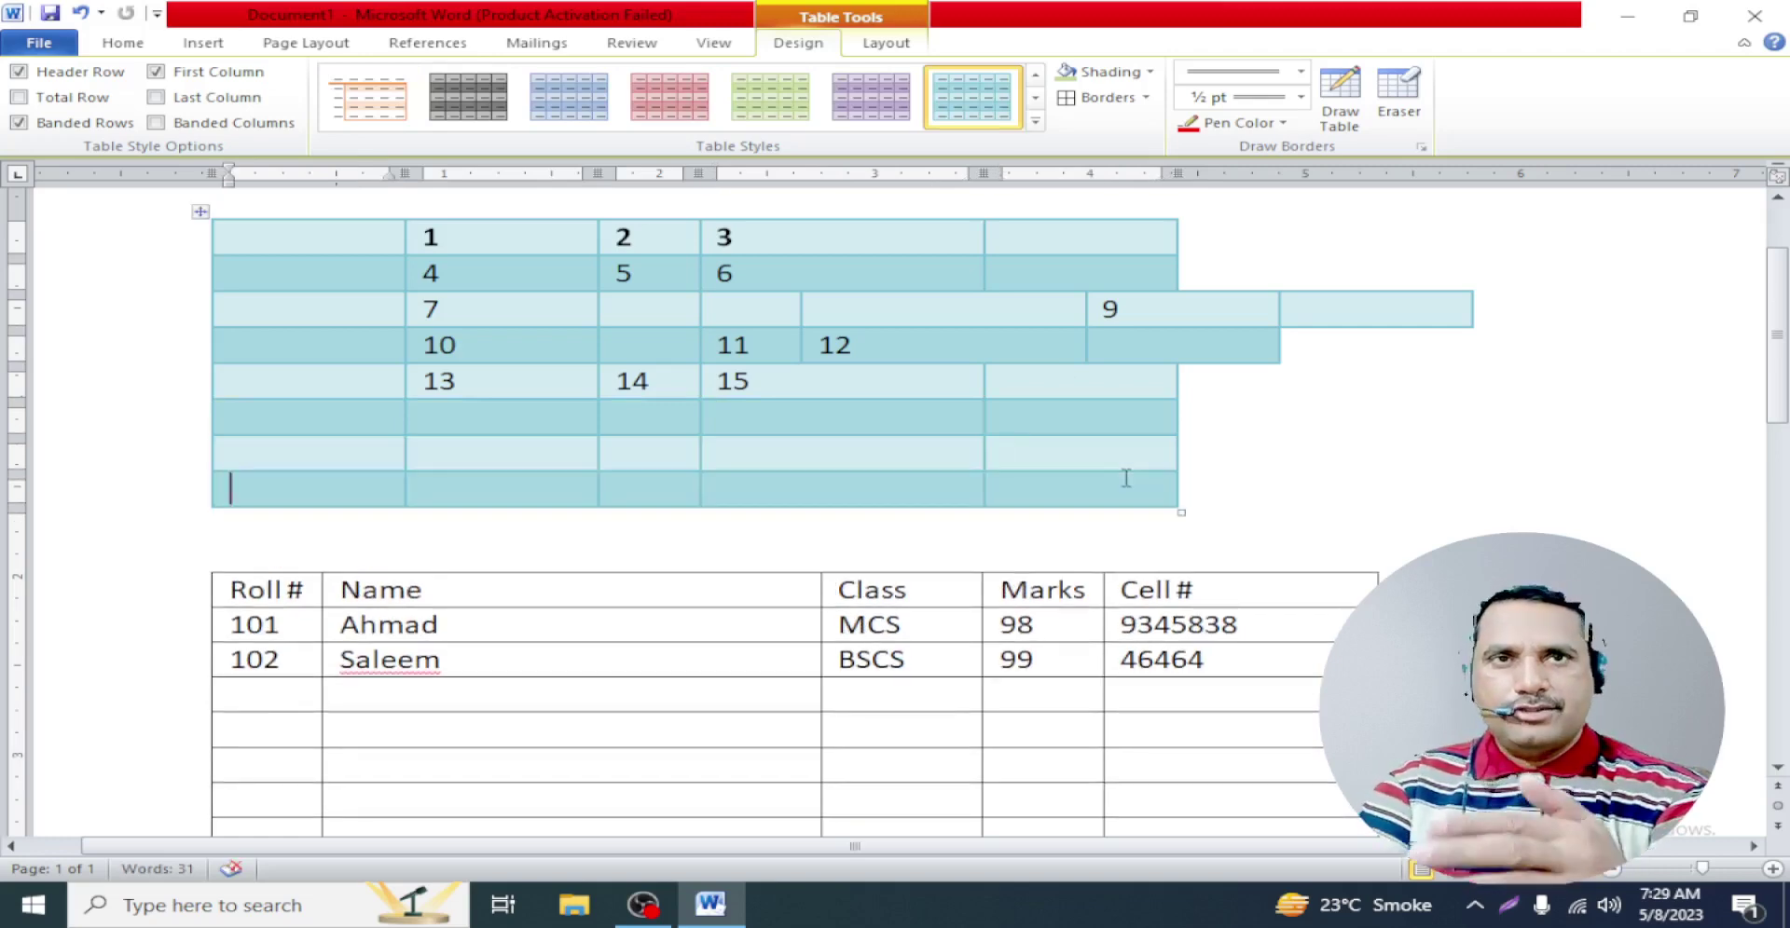
pyautogui.scroll(-1, 1211, 503)
pyautogui.scroll(-4, 895, 541)
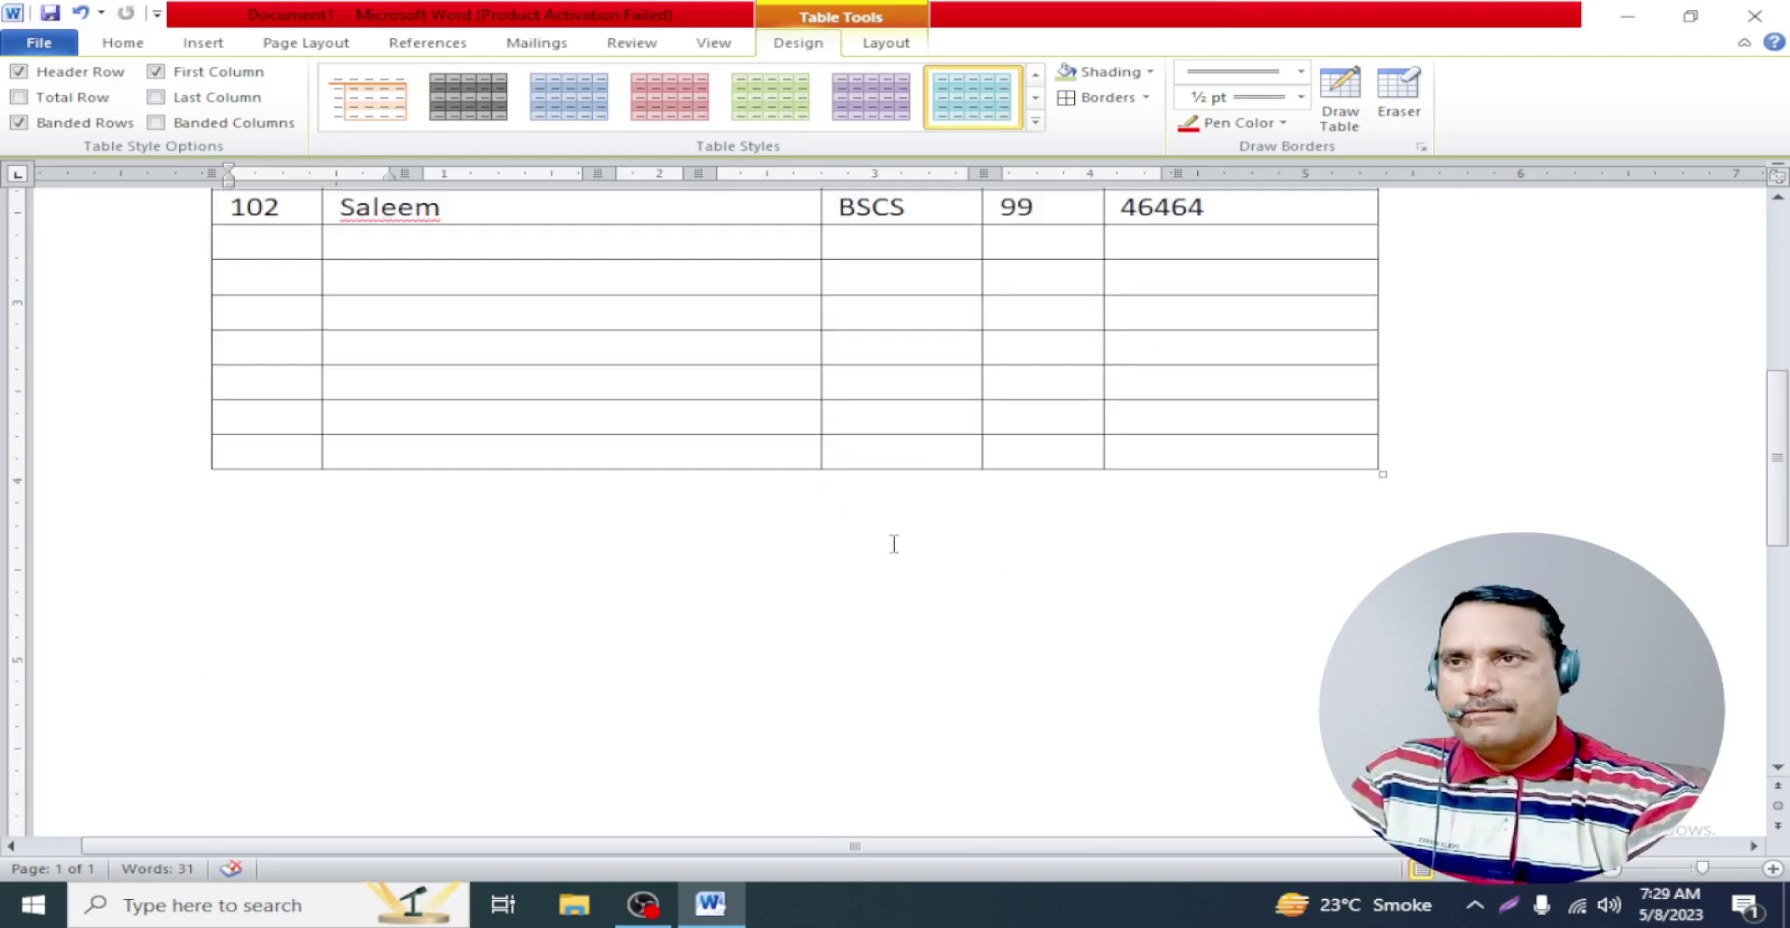
pyautogui.scroll(3, 895, 541)
pyautogui.scroll(1, 895, 544)
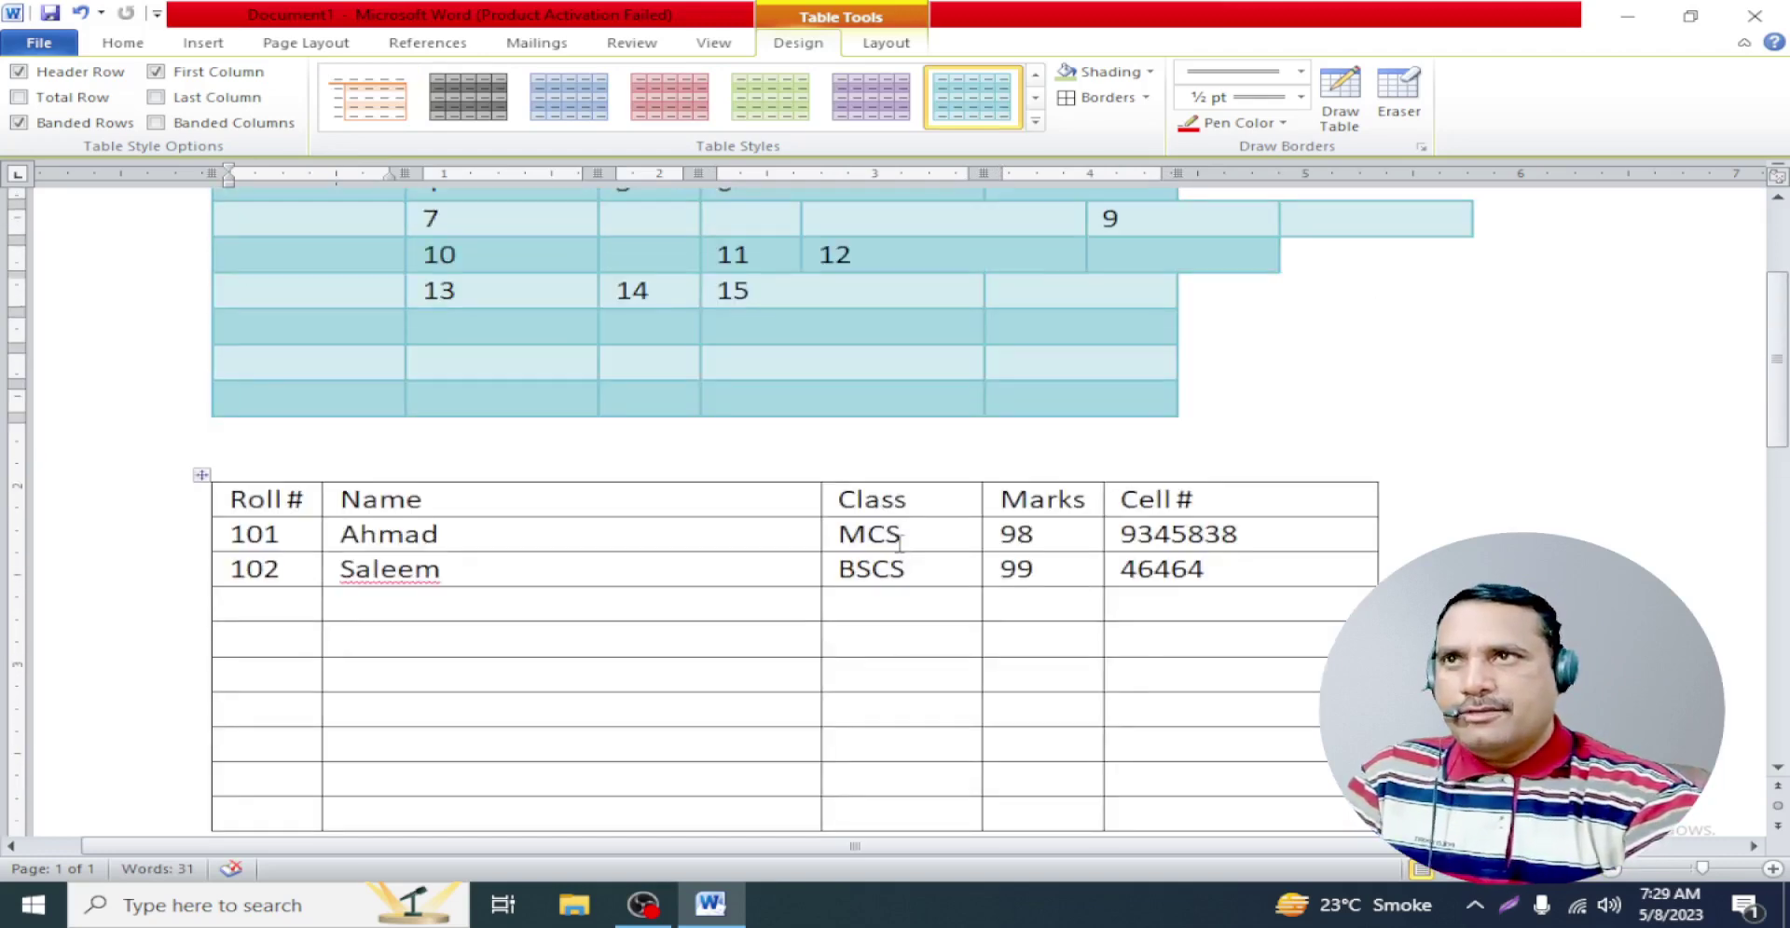
# Start a new empty paragraph below the student table
pyautogui.click(203, 43)
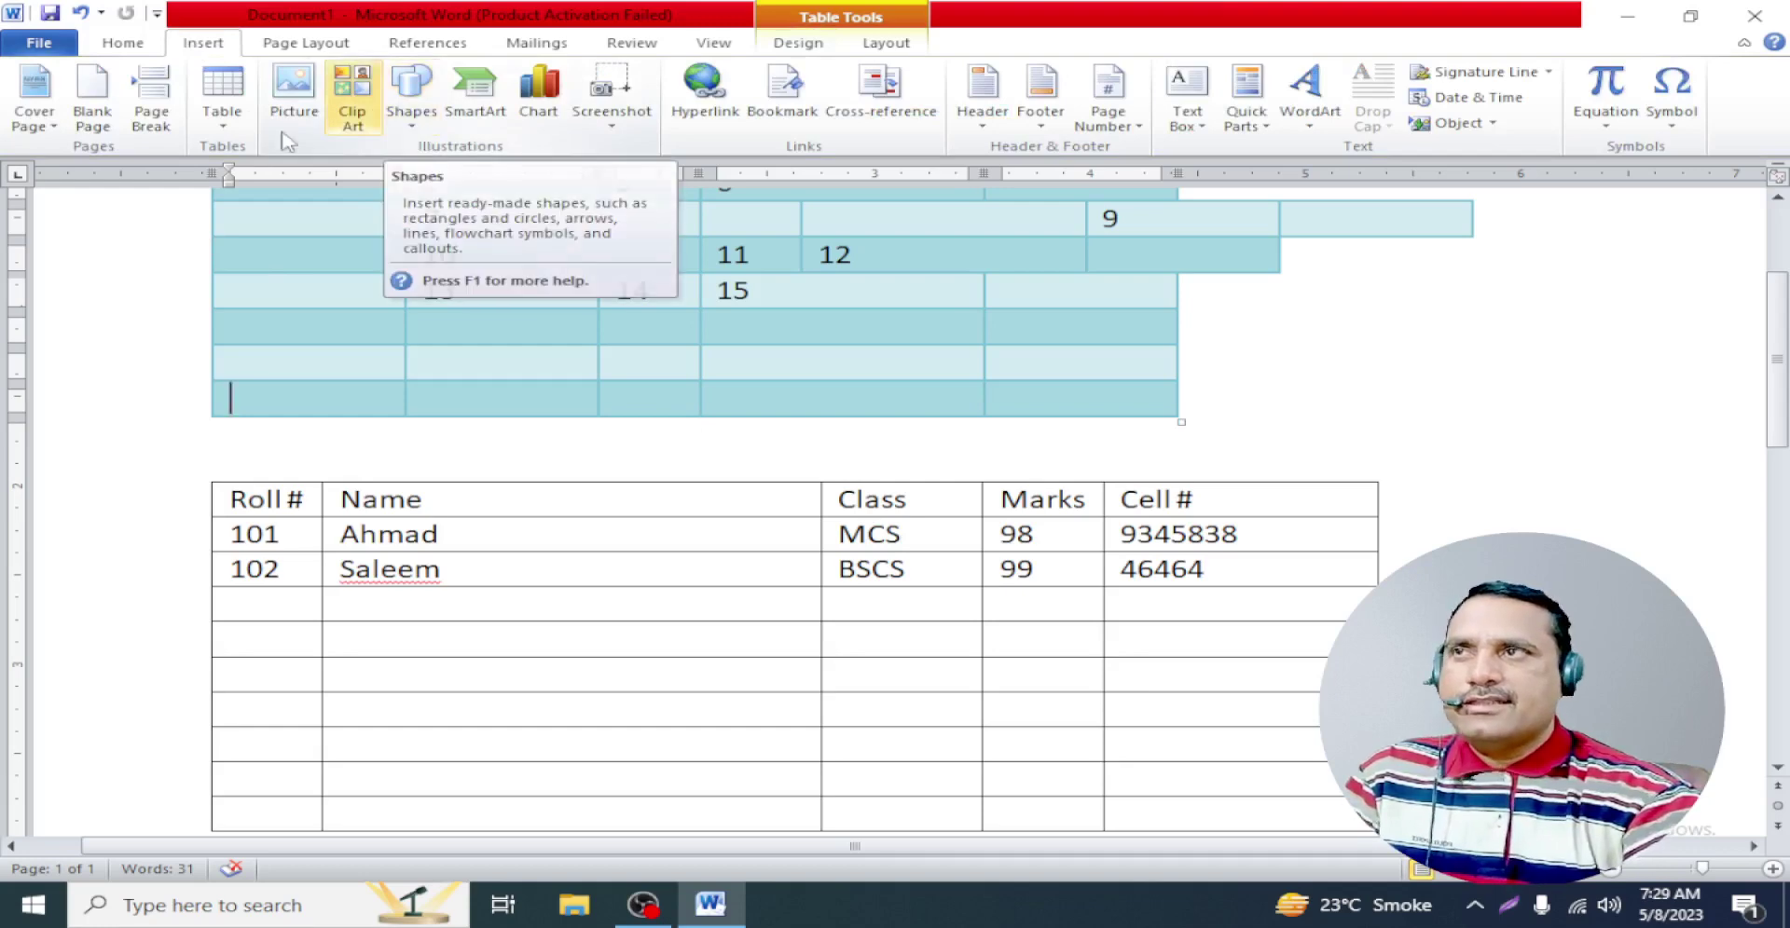
pyautogui.scroll(-5, 859, 576)
pyautogui.click(625, 530)
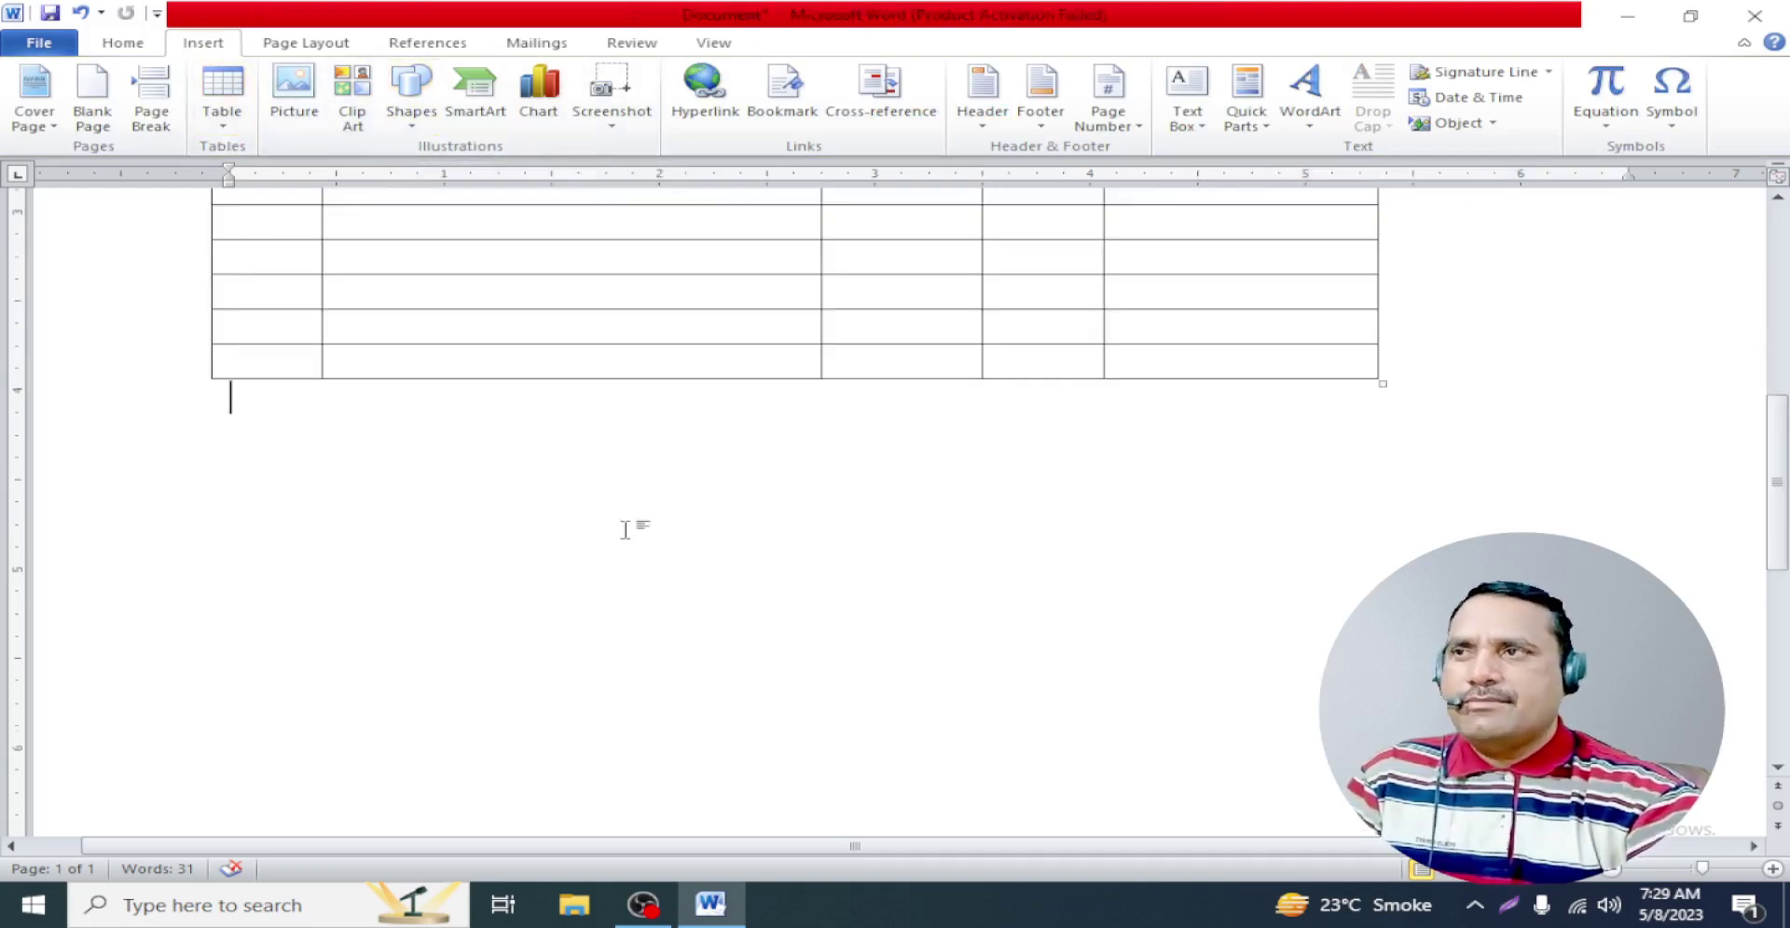
pyautogui.press('Return')
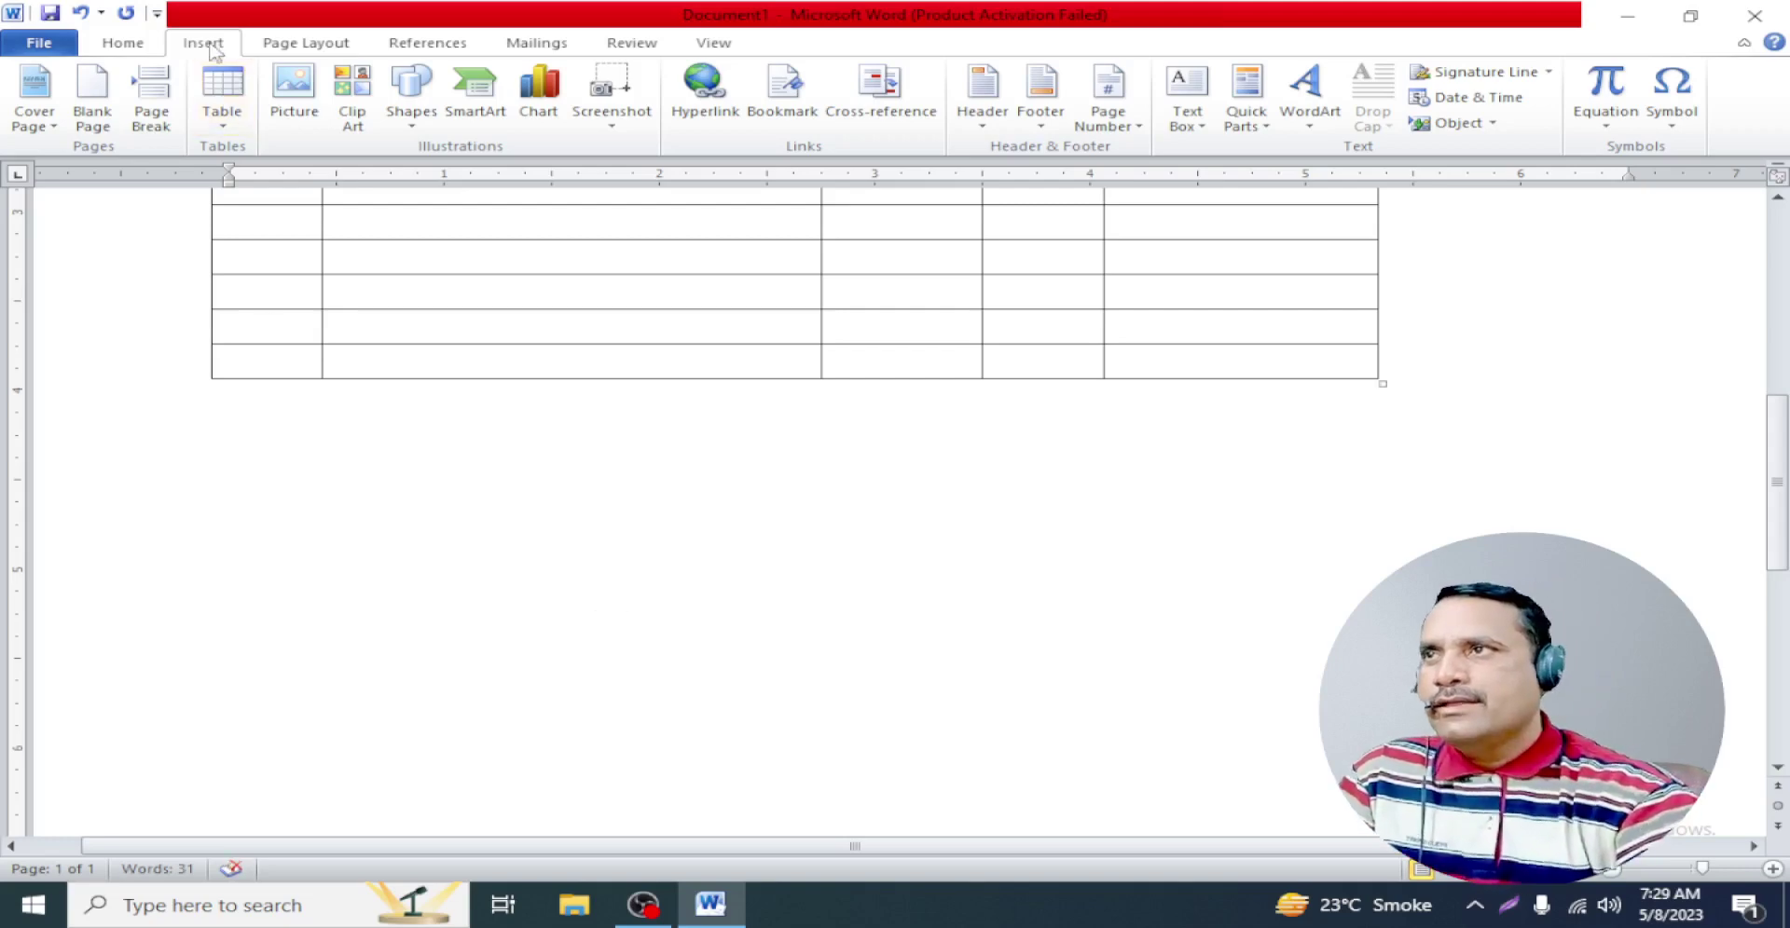
# Insert an embedded Excel spreadsheet there, dismiss the activation warning, and select the worksheet object
pyautogui.click(222, 93)
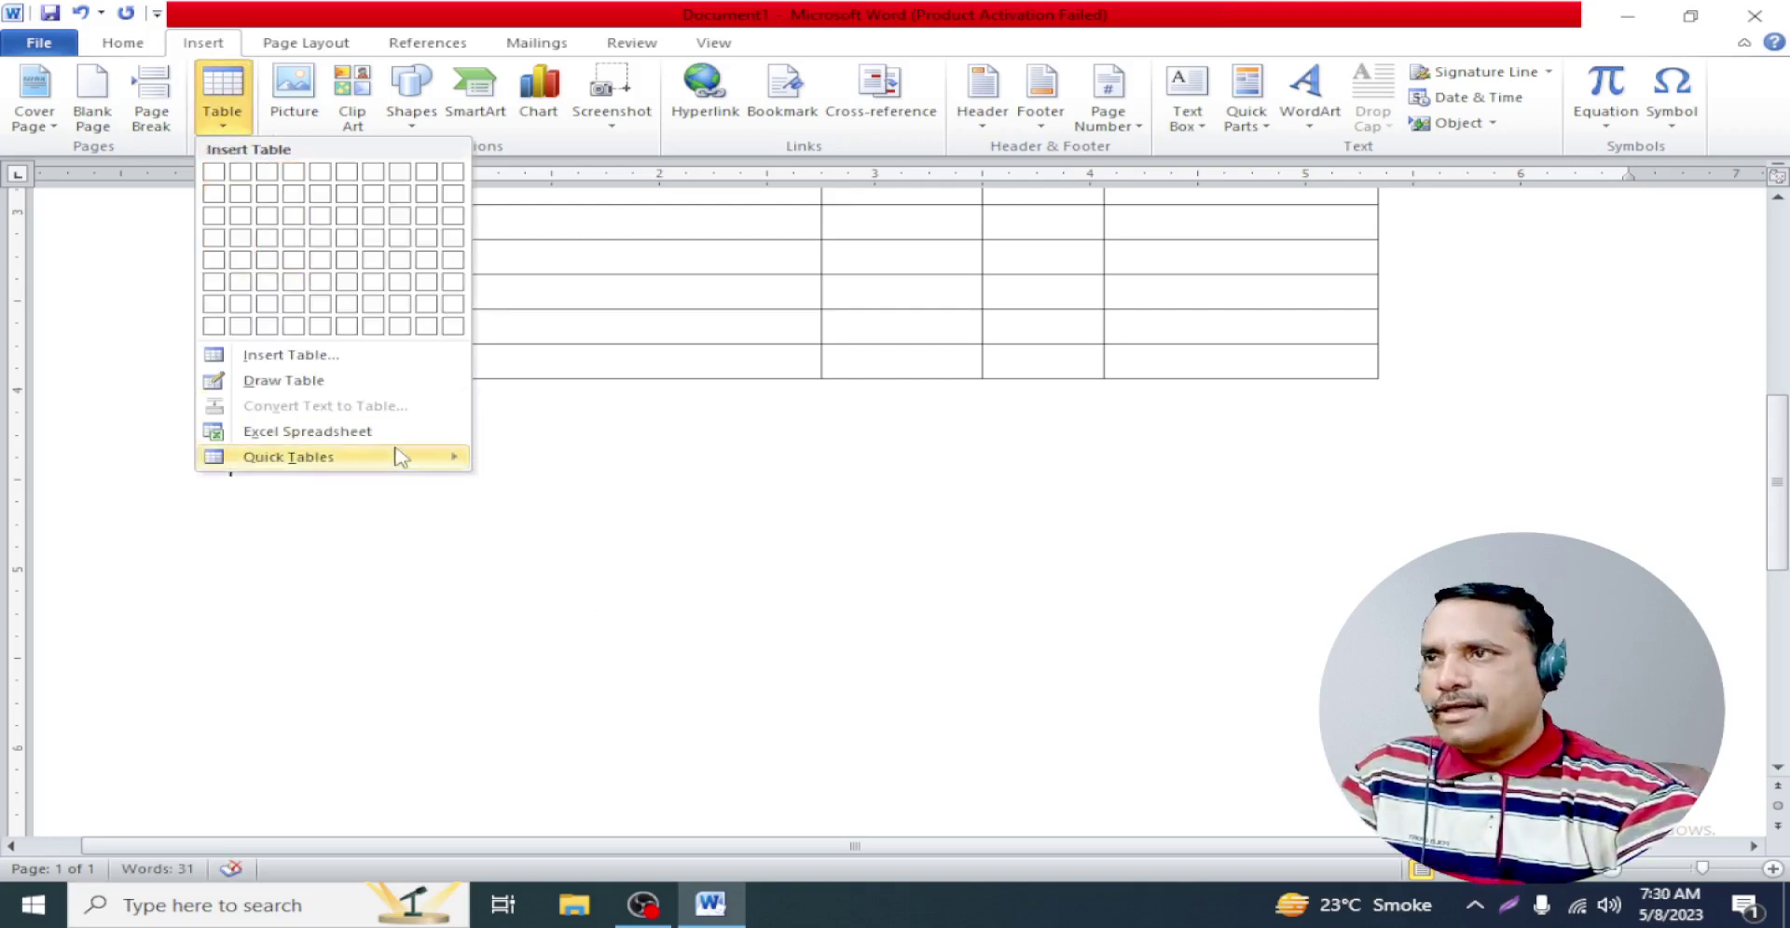
pyautogui.moveTo(288, 457)
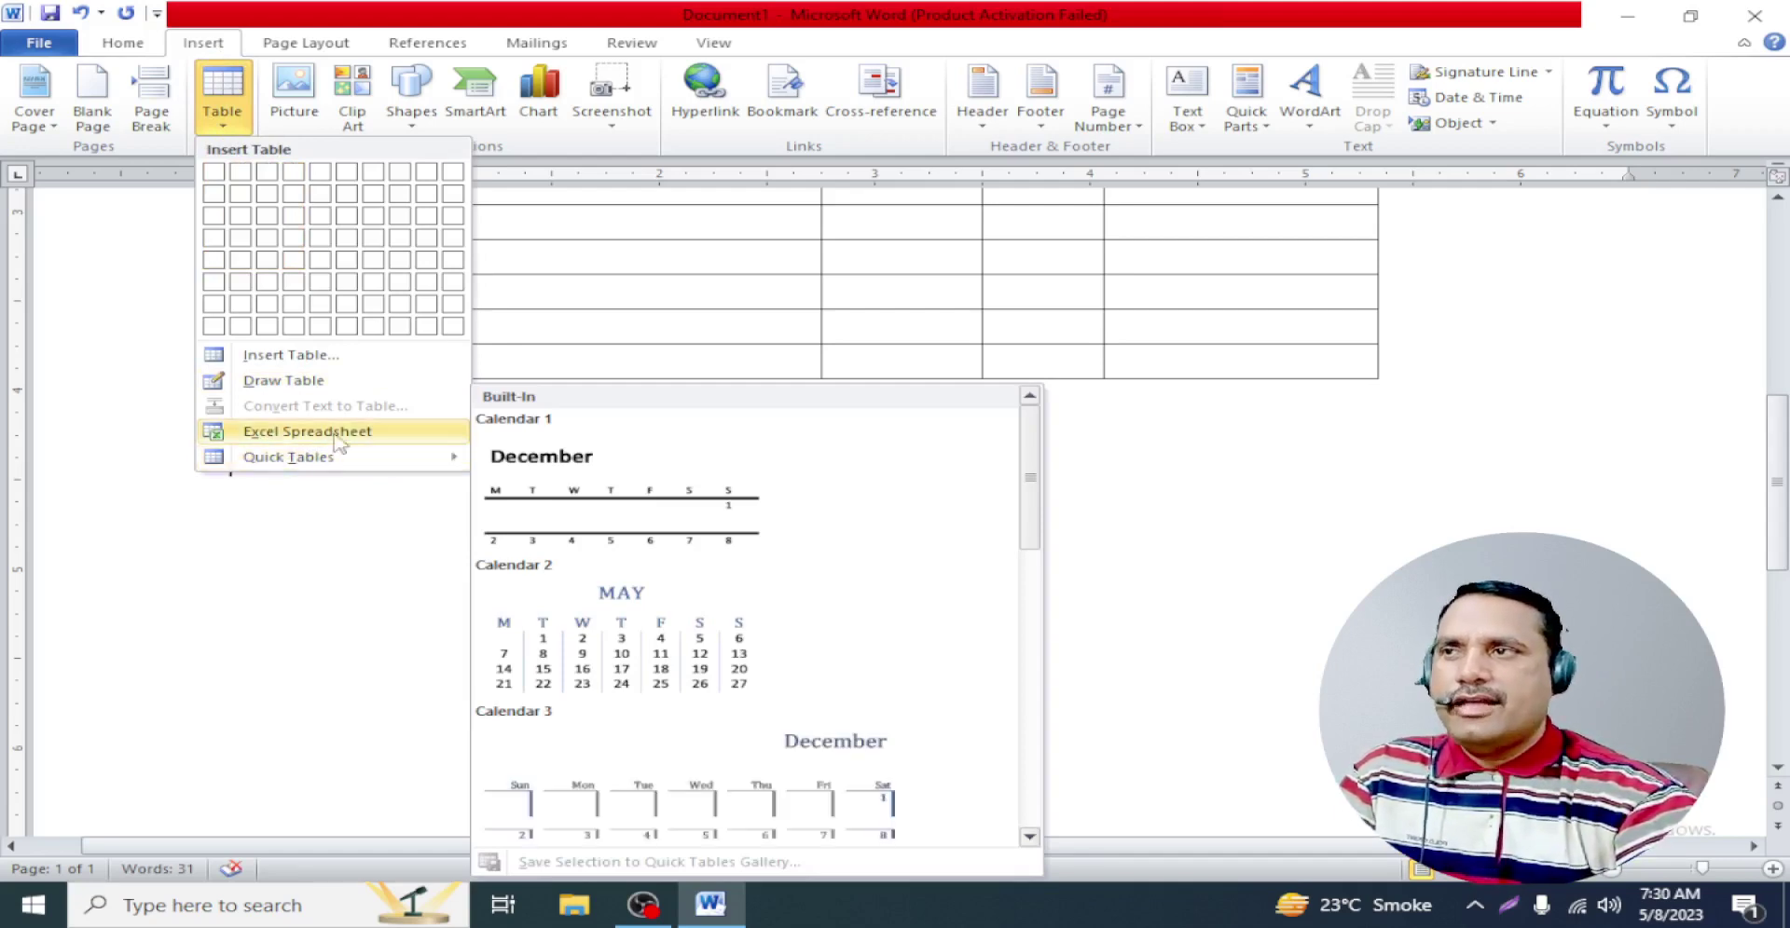
pyautogui.click(308, 431)
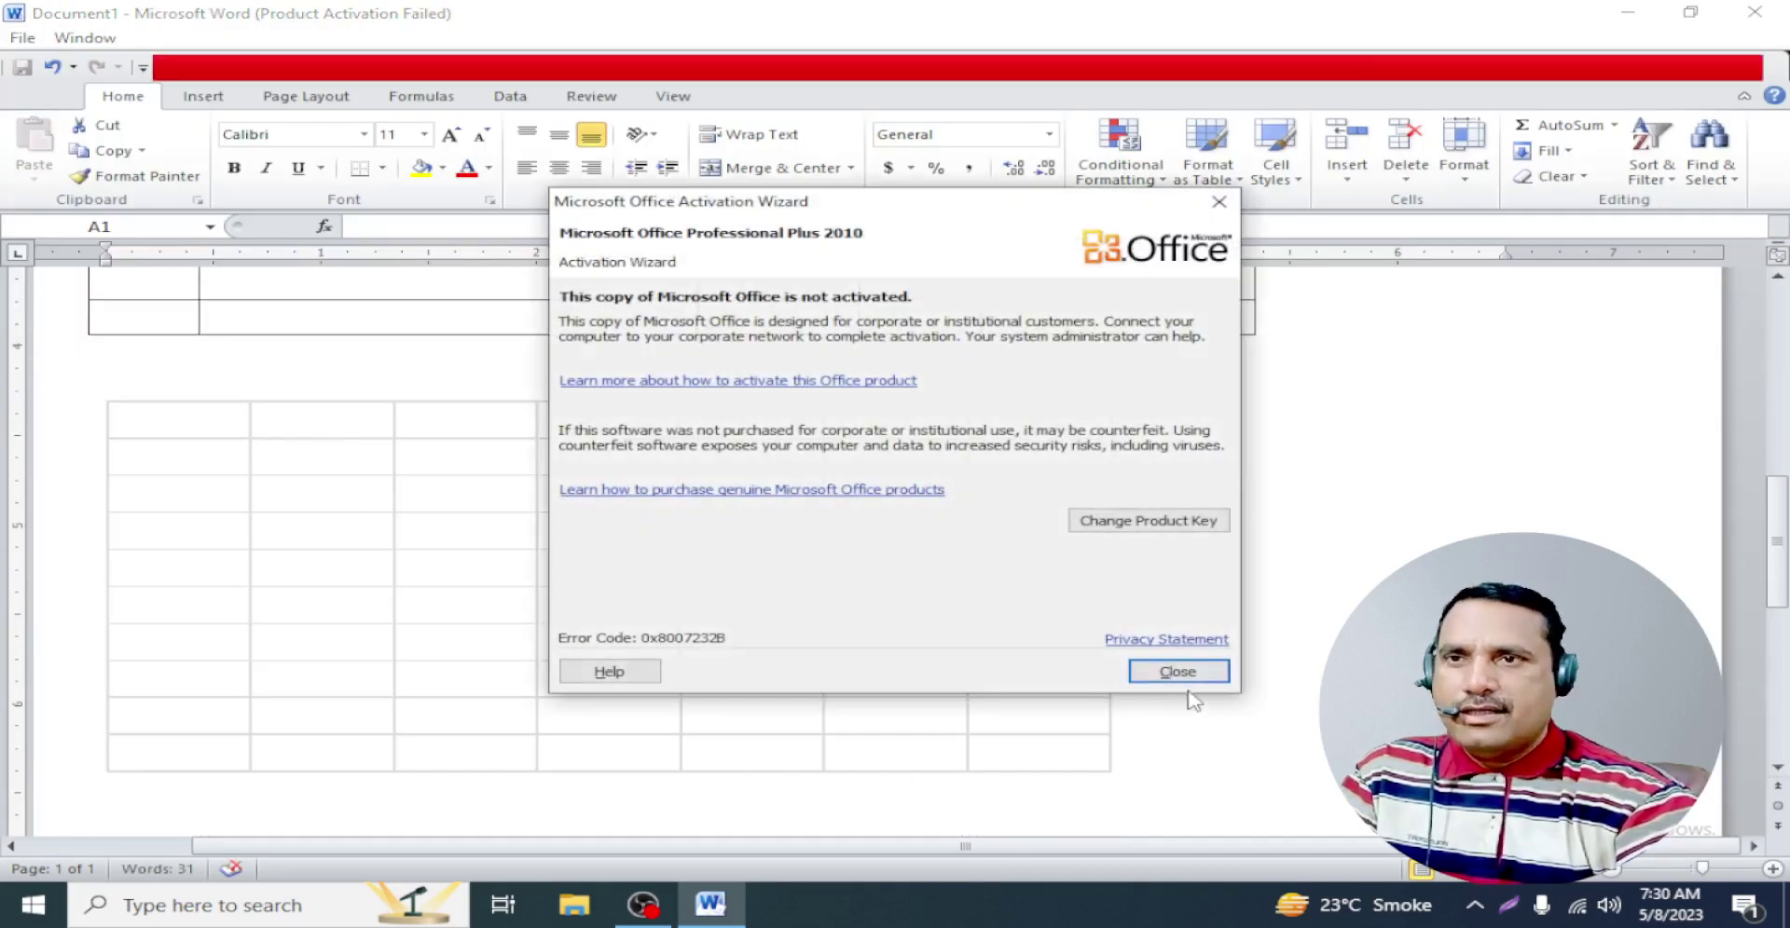
pyautogui.click(1184, 673)
pyautogui.click(1210, 600)
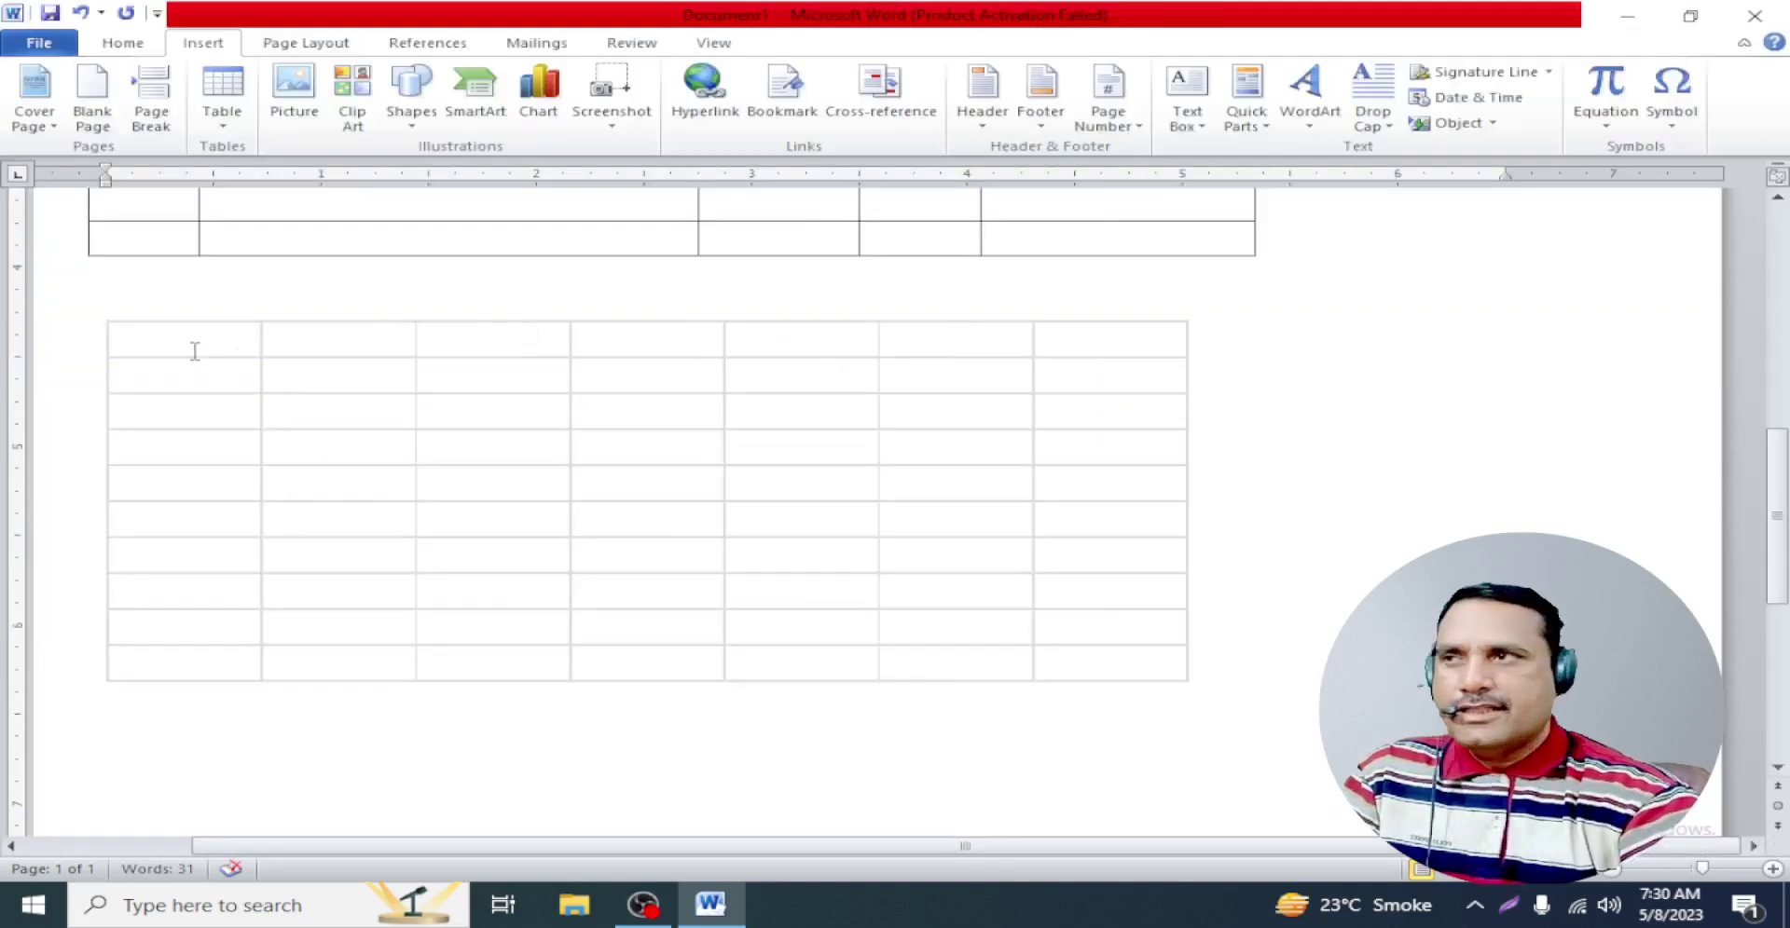
pyautogui.click(193, 352)
# Enter editing mode in the embedded worksheet and select cell A1
pyautogui.doubleClick(217, 348)
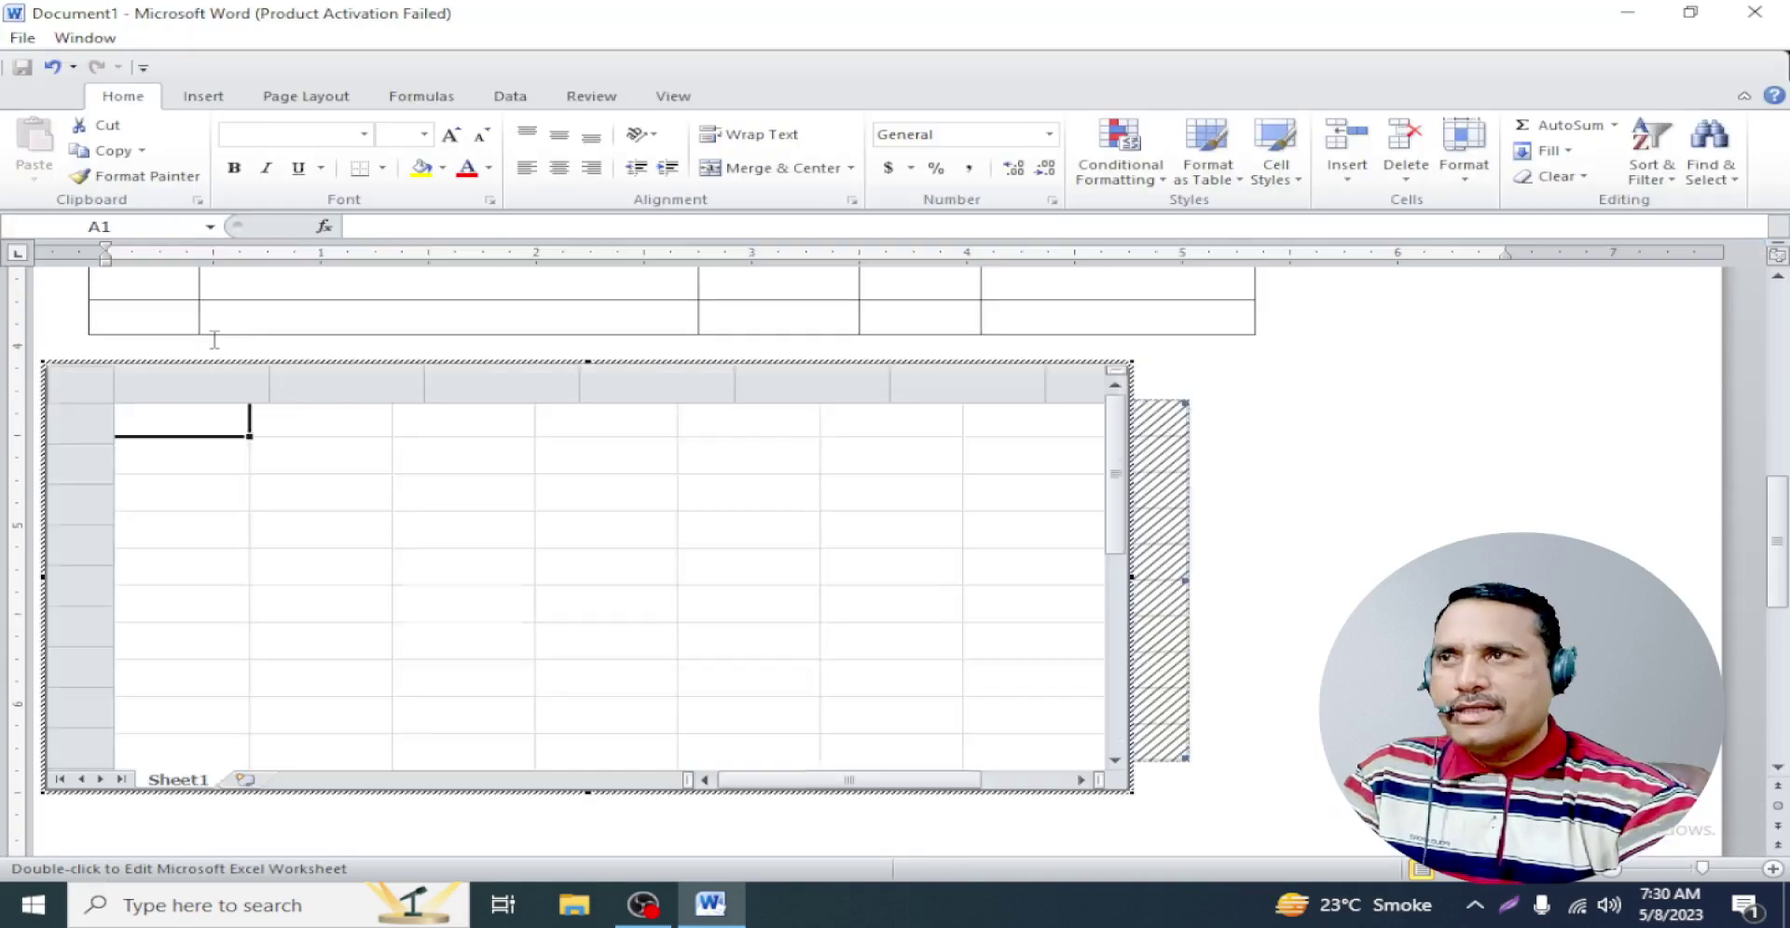
pyautogui.click(567, 471)
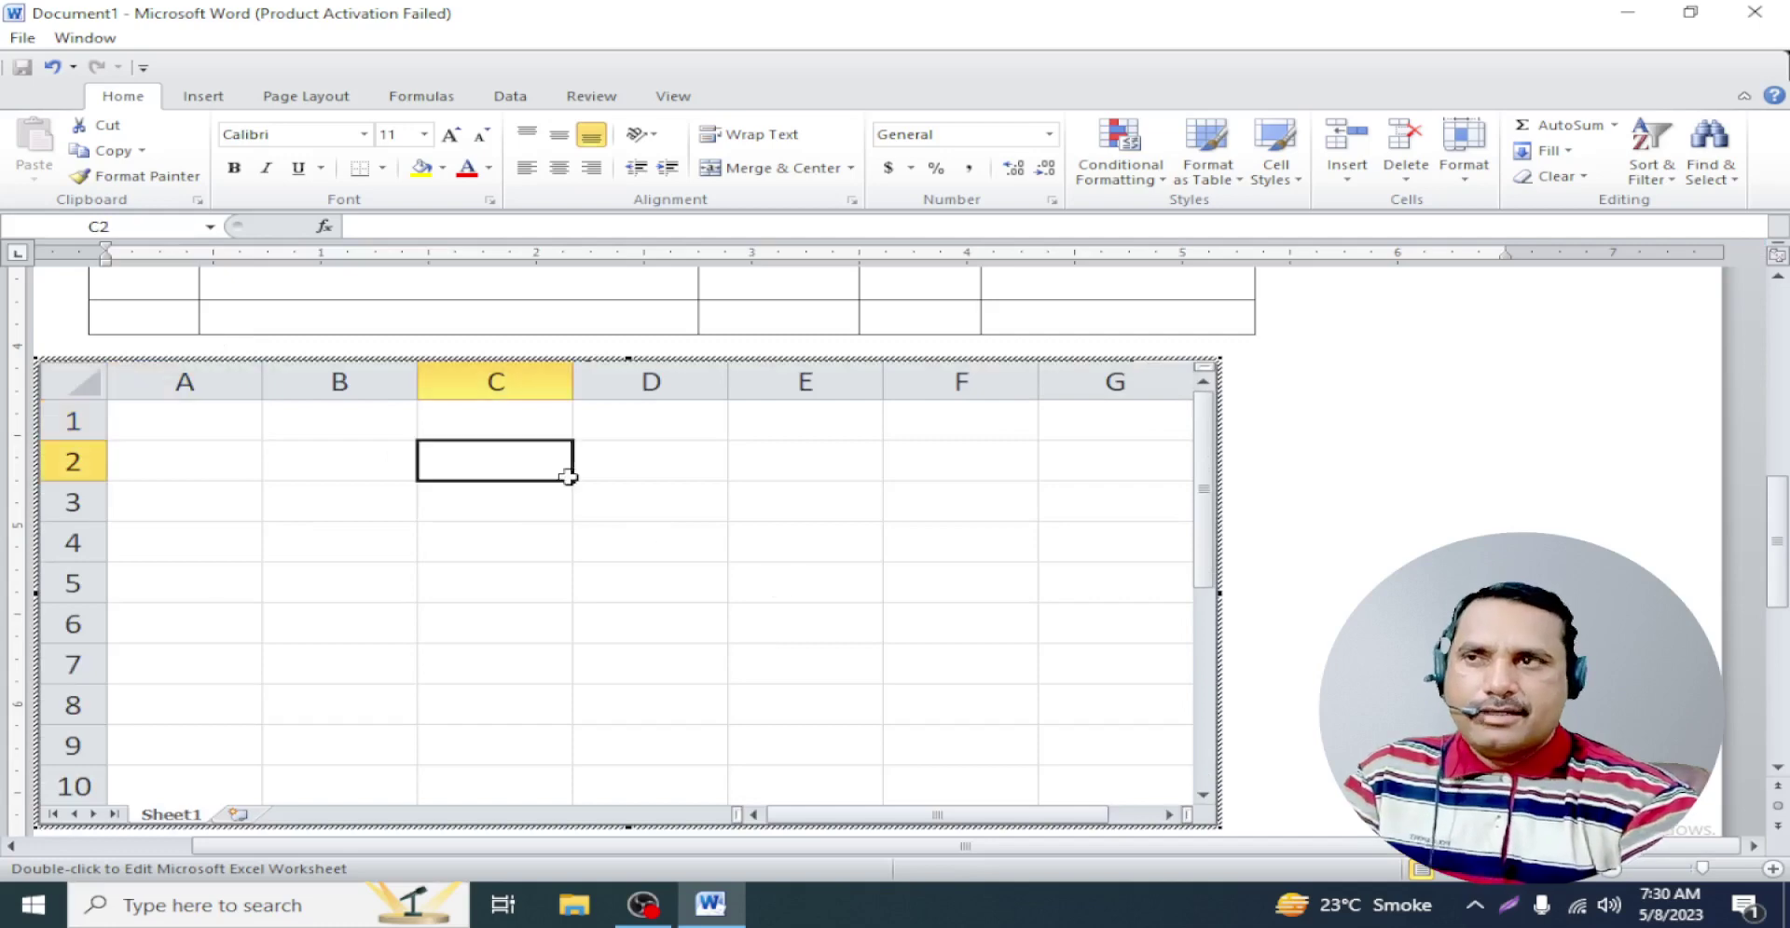
pyautogui.click(564, 582)
pyautogui.click(605, 643)
pyautogui.click(760, 690)
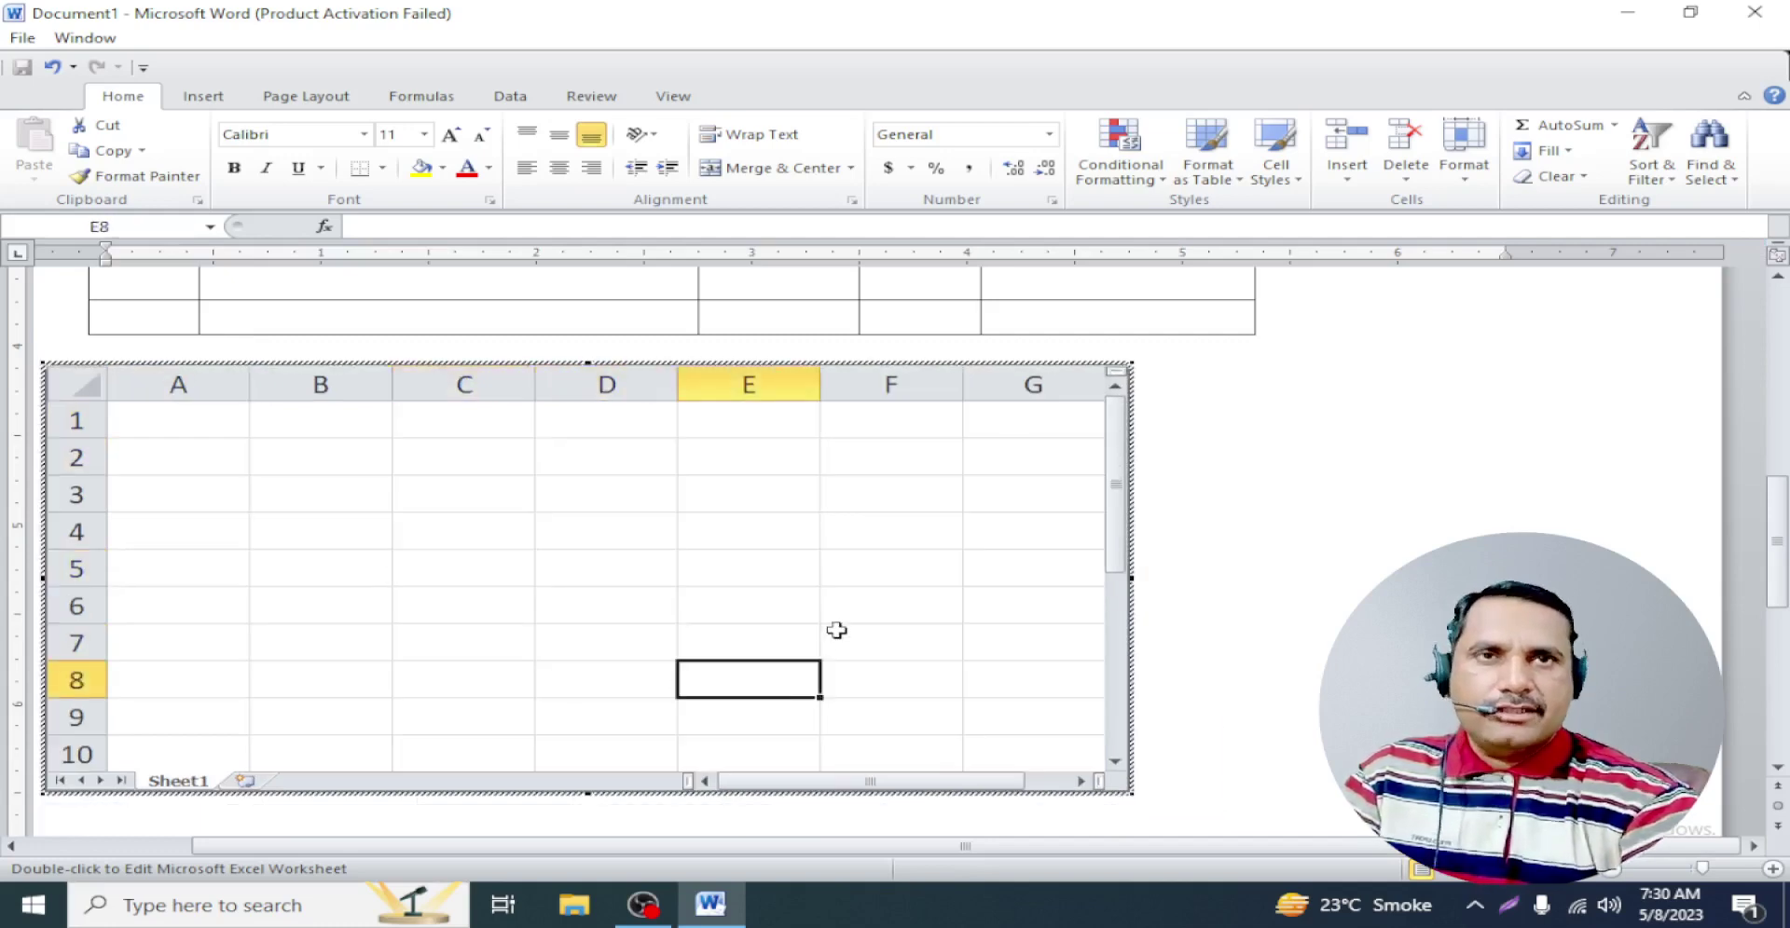
pyautogui.click(683, 543)
pyautogui.click(410, 546)
pyautogui.click(296, 574)
pyautogui.click(221, 502)
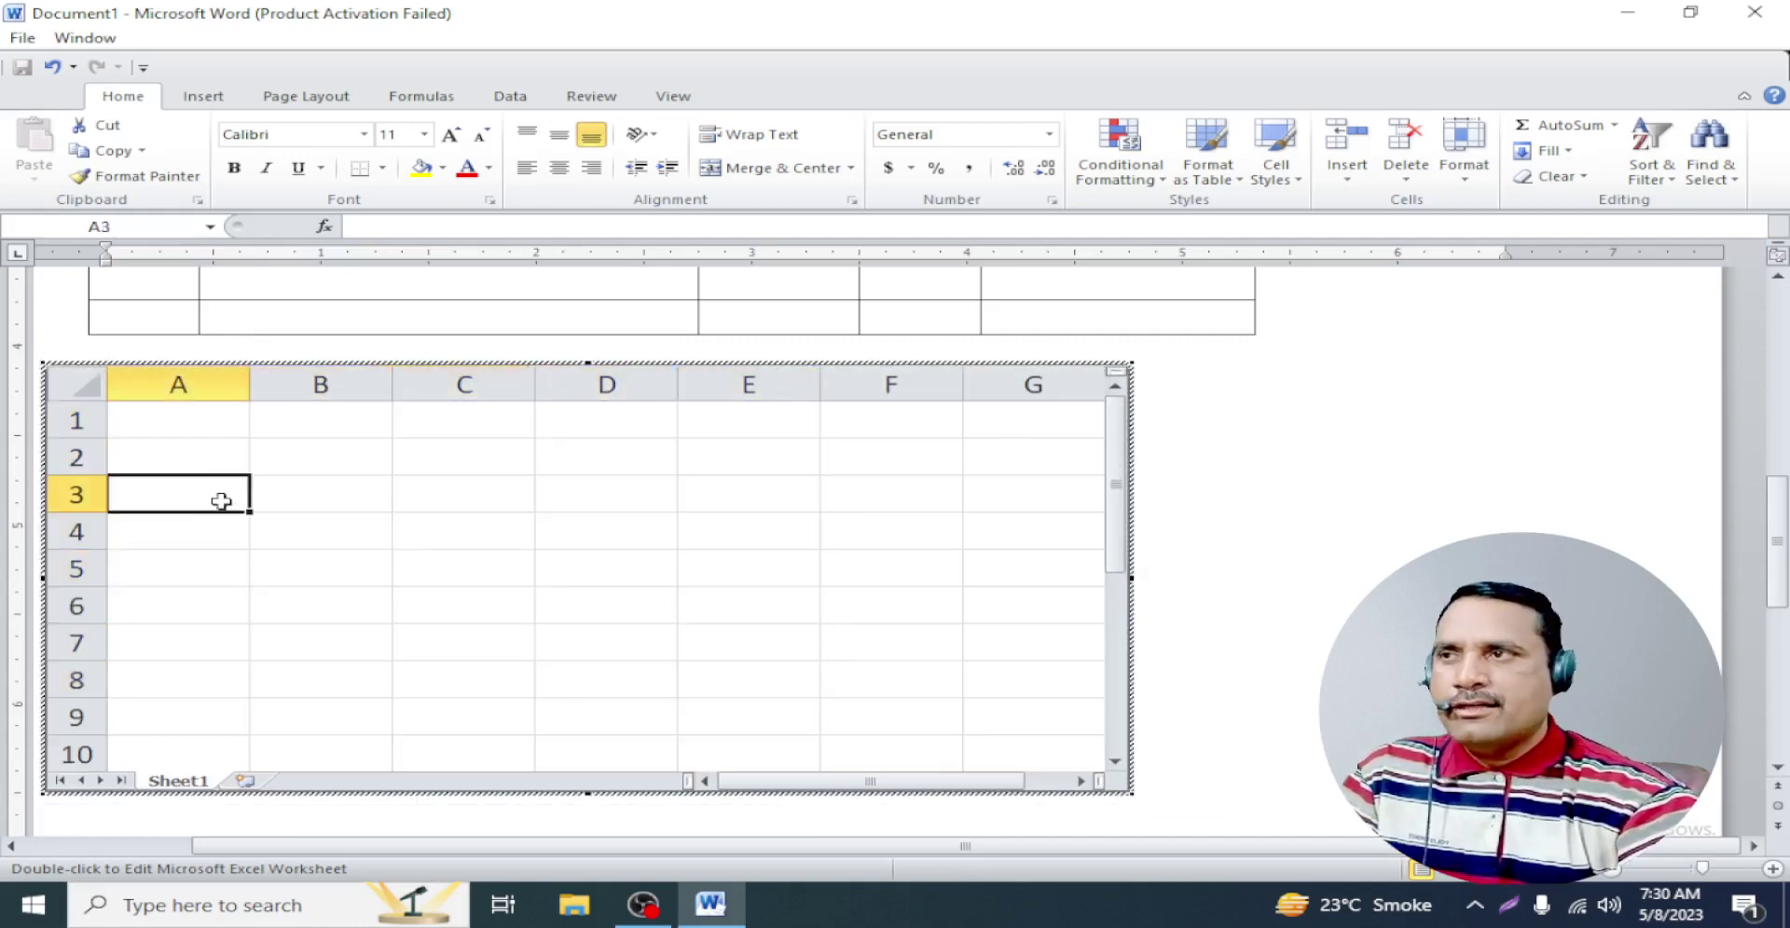
pyautogui.click(204, 431)
# Enter 12 and 10 in column A, fill them down, then clear the values
pyautogui.write('12')
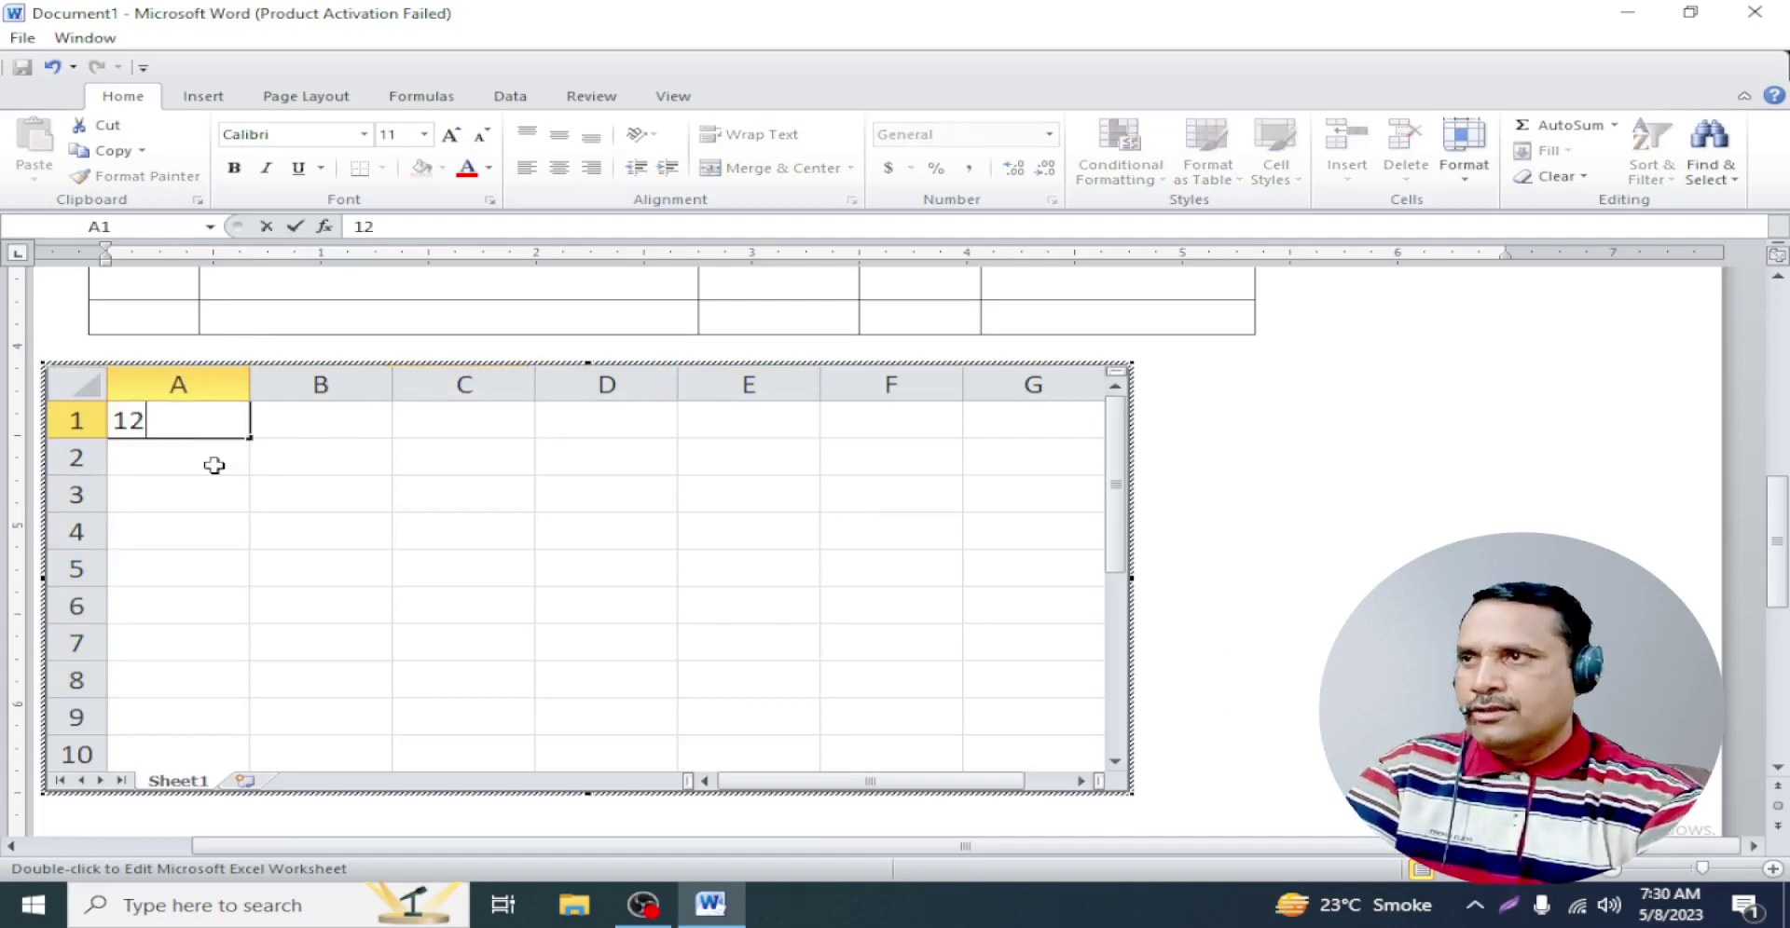
pyautogui.press('Return')
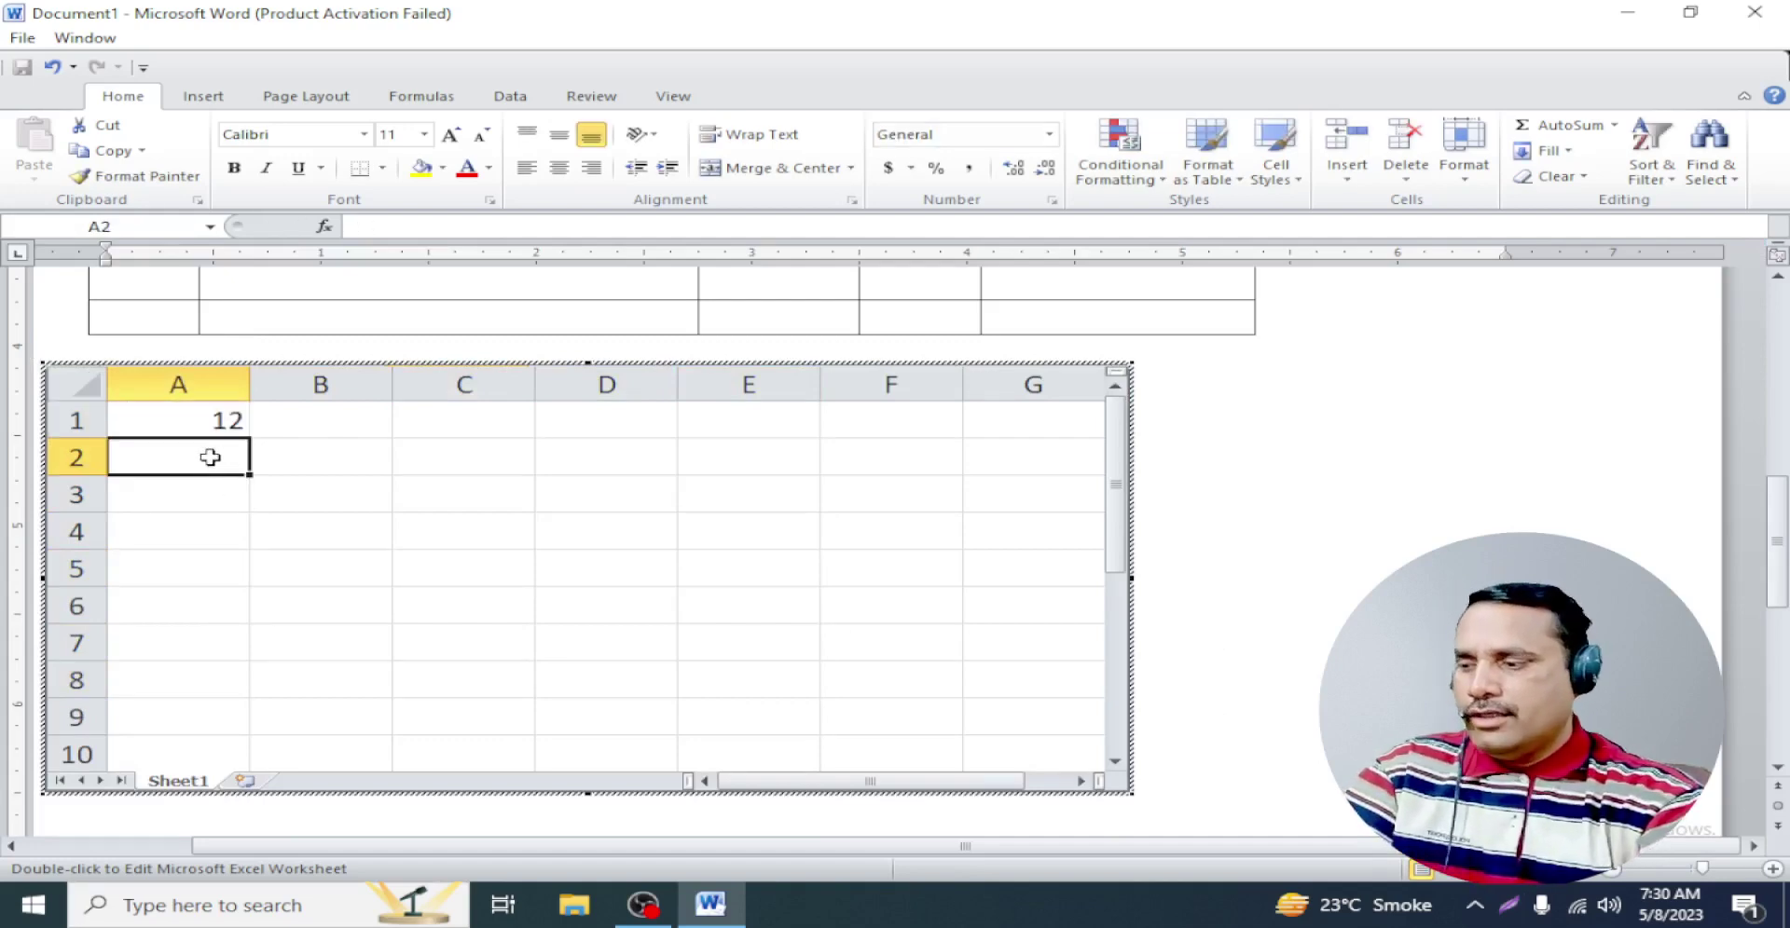
pyautogui.write('10')
pyautogui.click(232, 533)
pyautogui.moveTo(194, 427)
pyautogui.mouseDown()
pyautogui.moveTo(228, 466)
pyautogui.moveTo(249, 683)
pyautogui.mouseUp()
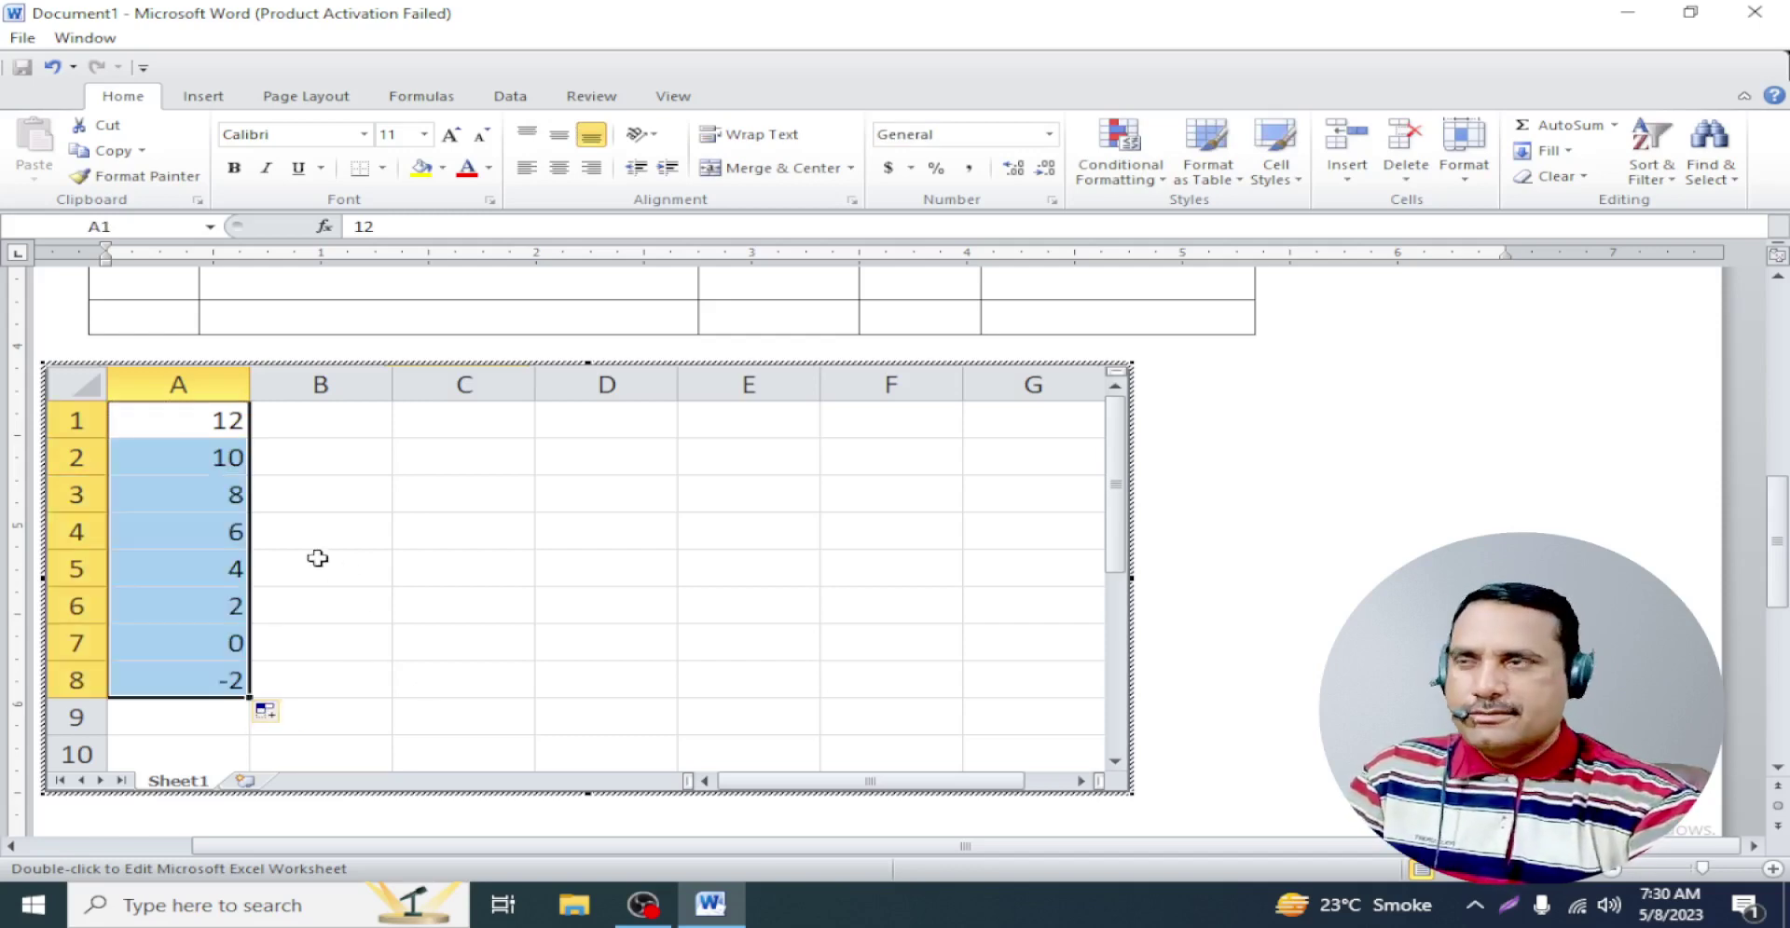
pyautogui.press('BackSpace')
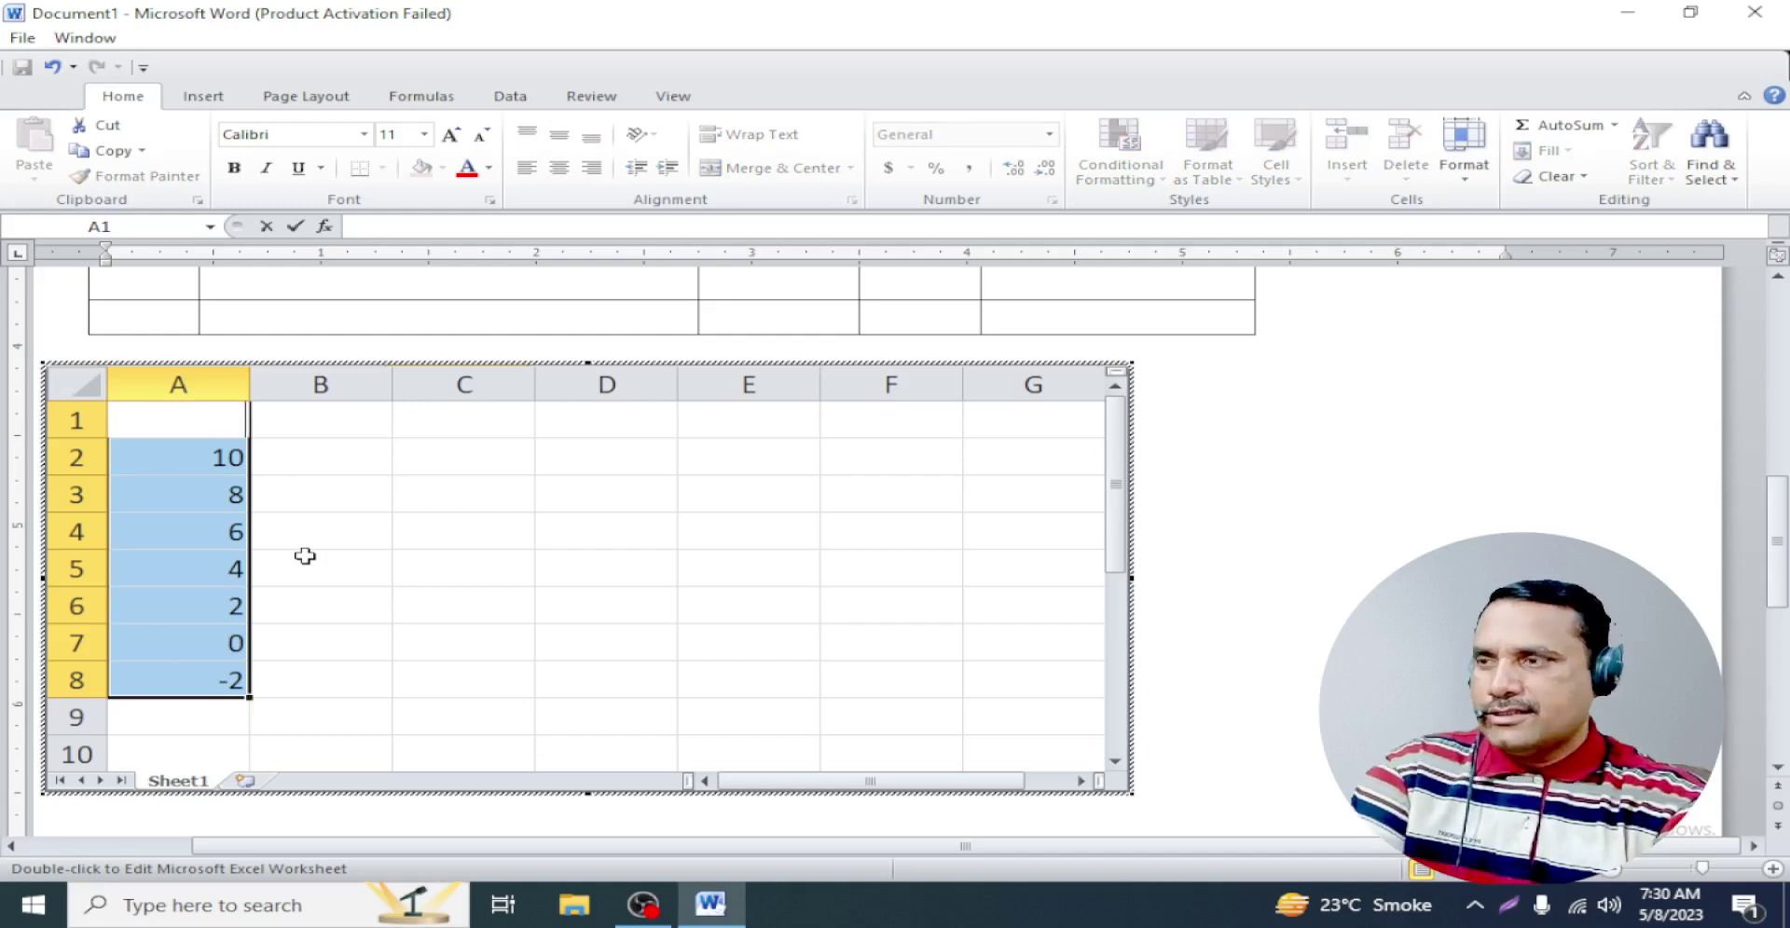
pyautogui.click(304, 662)
pyautogui.moveTo(205, 457); pyautogui.dragTo(208, 683)
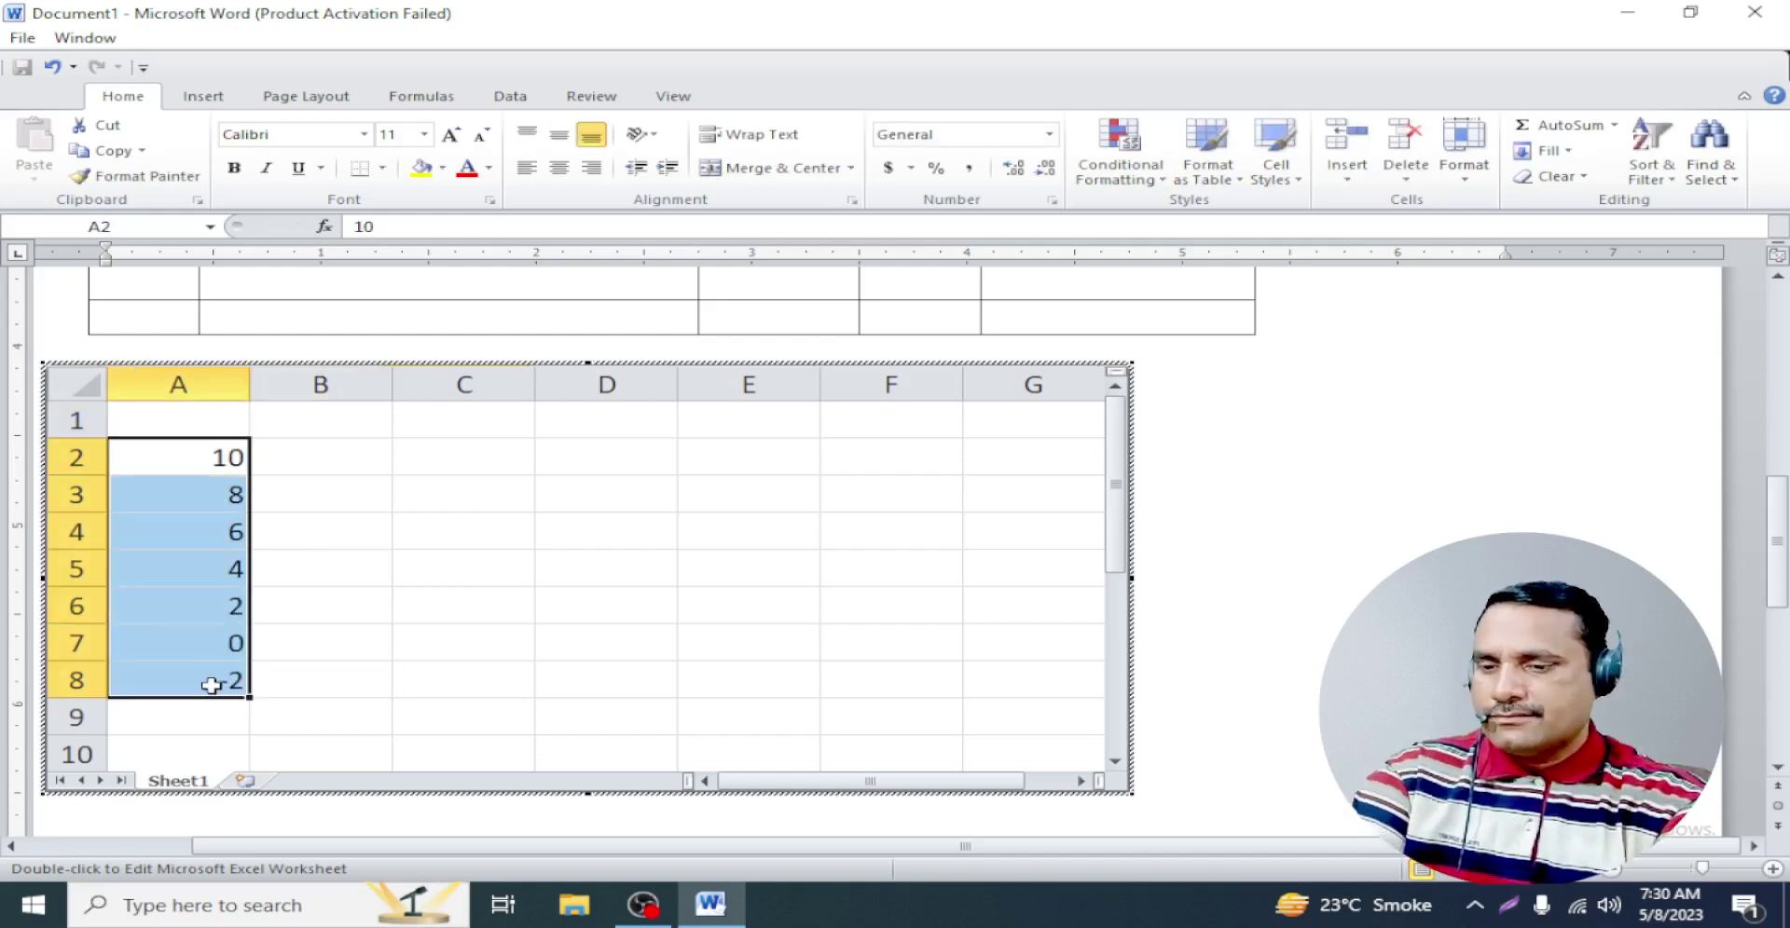
pyautogui.press('Delete')
# Enter 5 and 10 in A1:A2 and fill the series down column A to 35
pyautogui.click(197, 417)
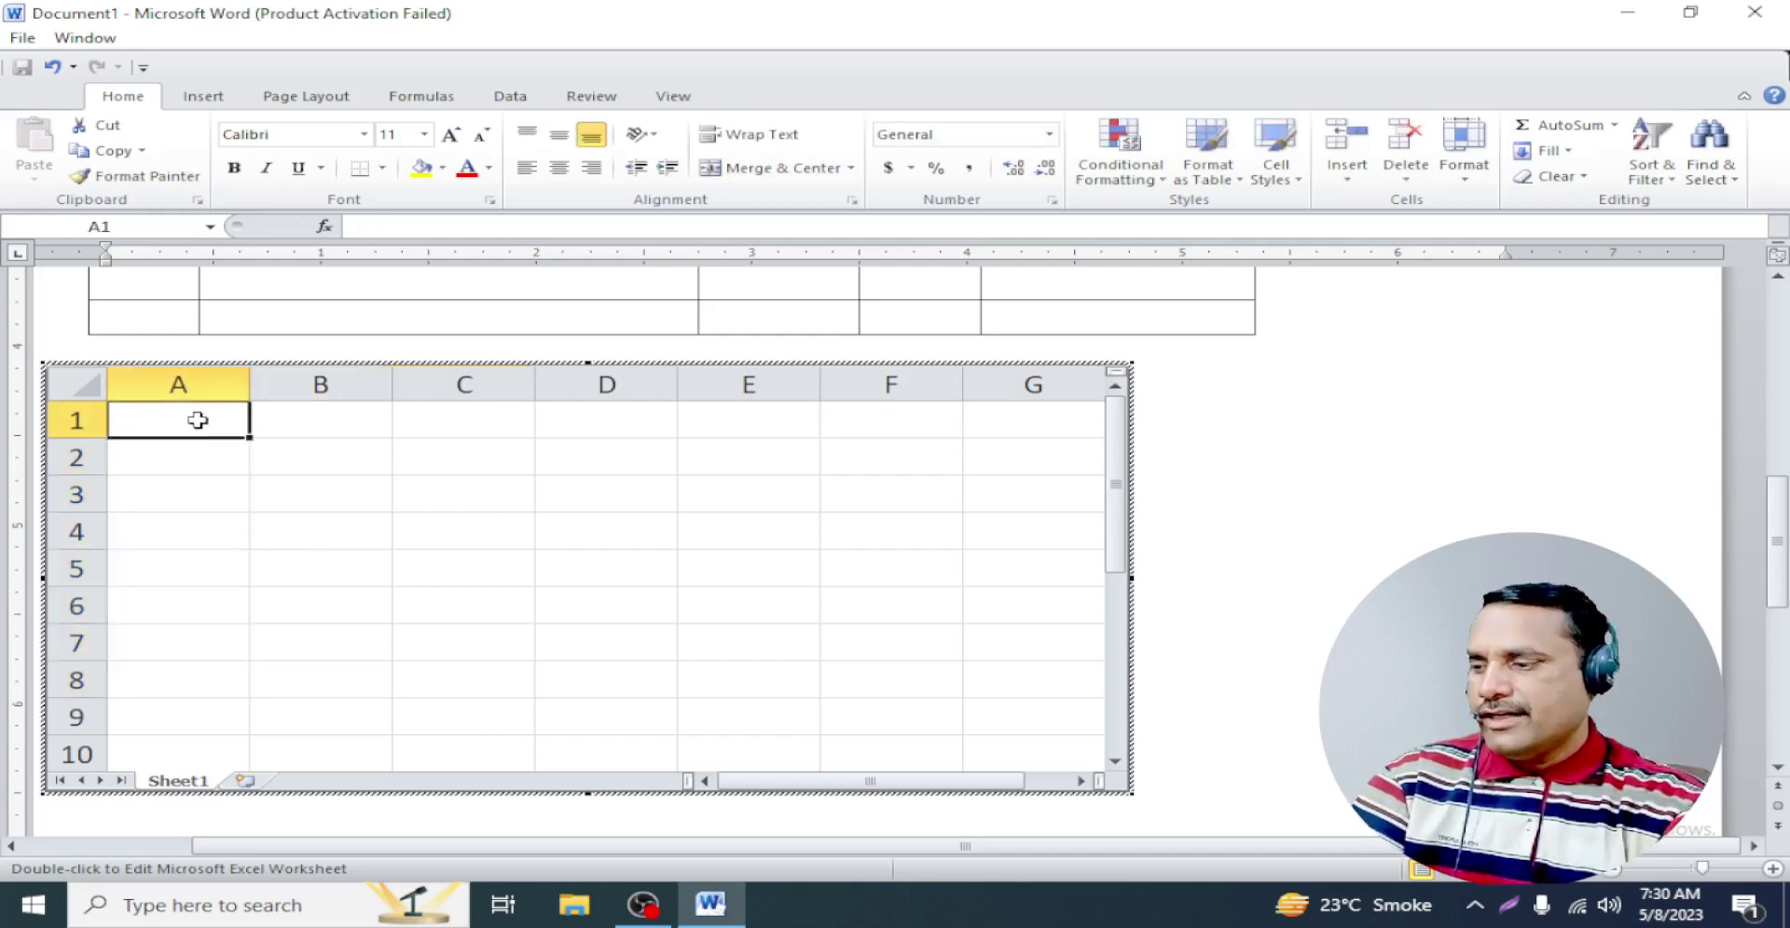
pyautogui.write('5')
pyautogui.click(189, 462)
pyautogui.write('10')
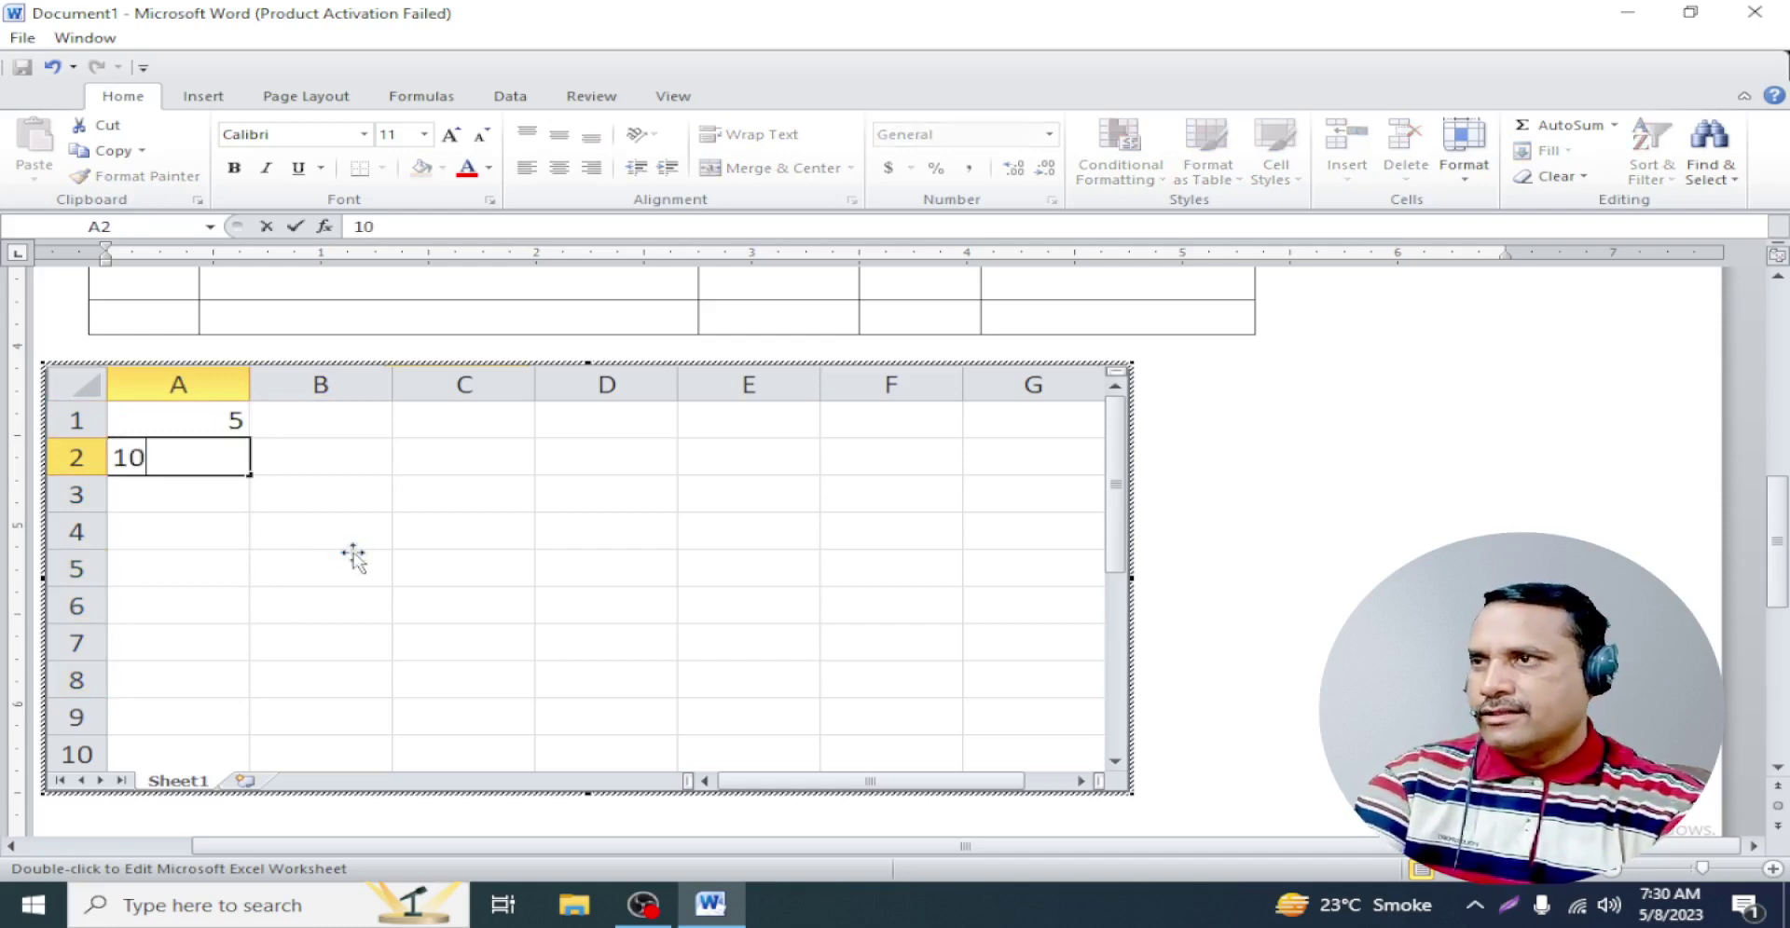
pyautogui.click(177, 410)
pyautogui.moveTo(177, 410); pyautogui.dragTo(249, 641)
pyautogui.click(364, 688)
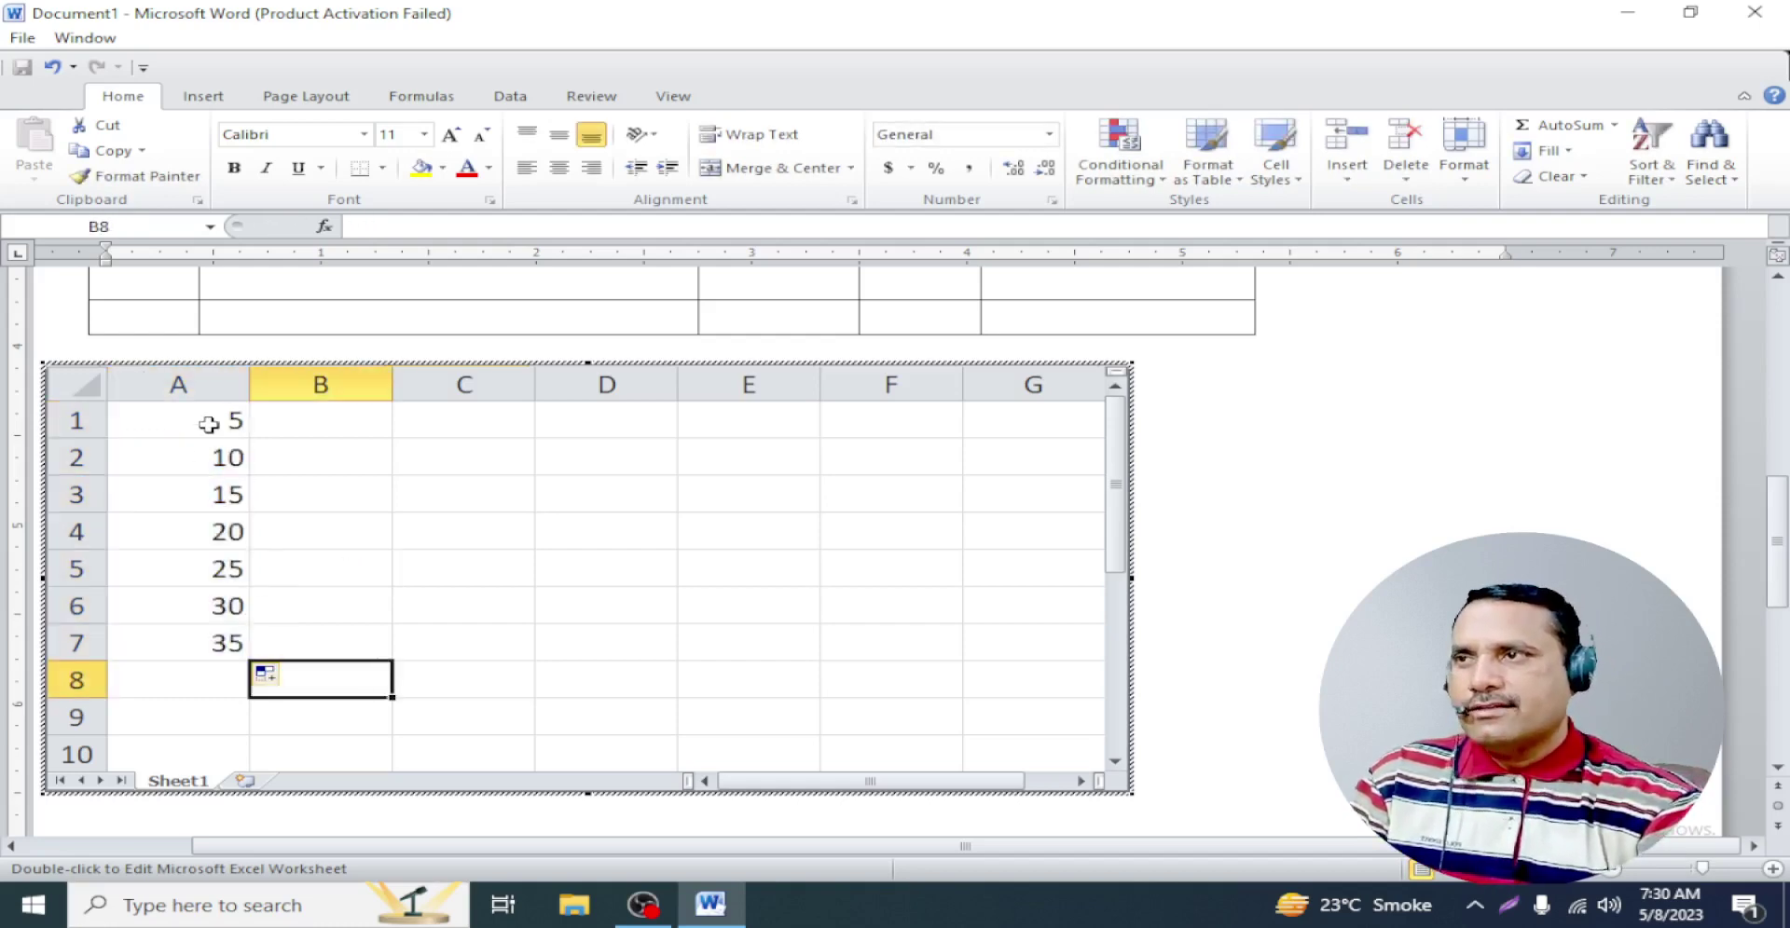
# Total column A with AutoSum, giving =SUM(A1:A7) of 140, and exit the worksheet
pyautogui.moveTo(208, 420); pyautogui.dragTo(213, 643)
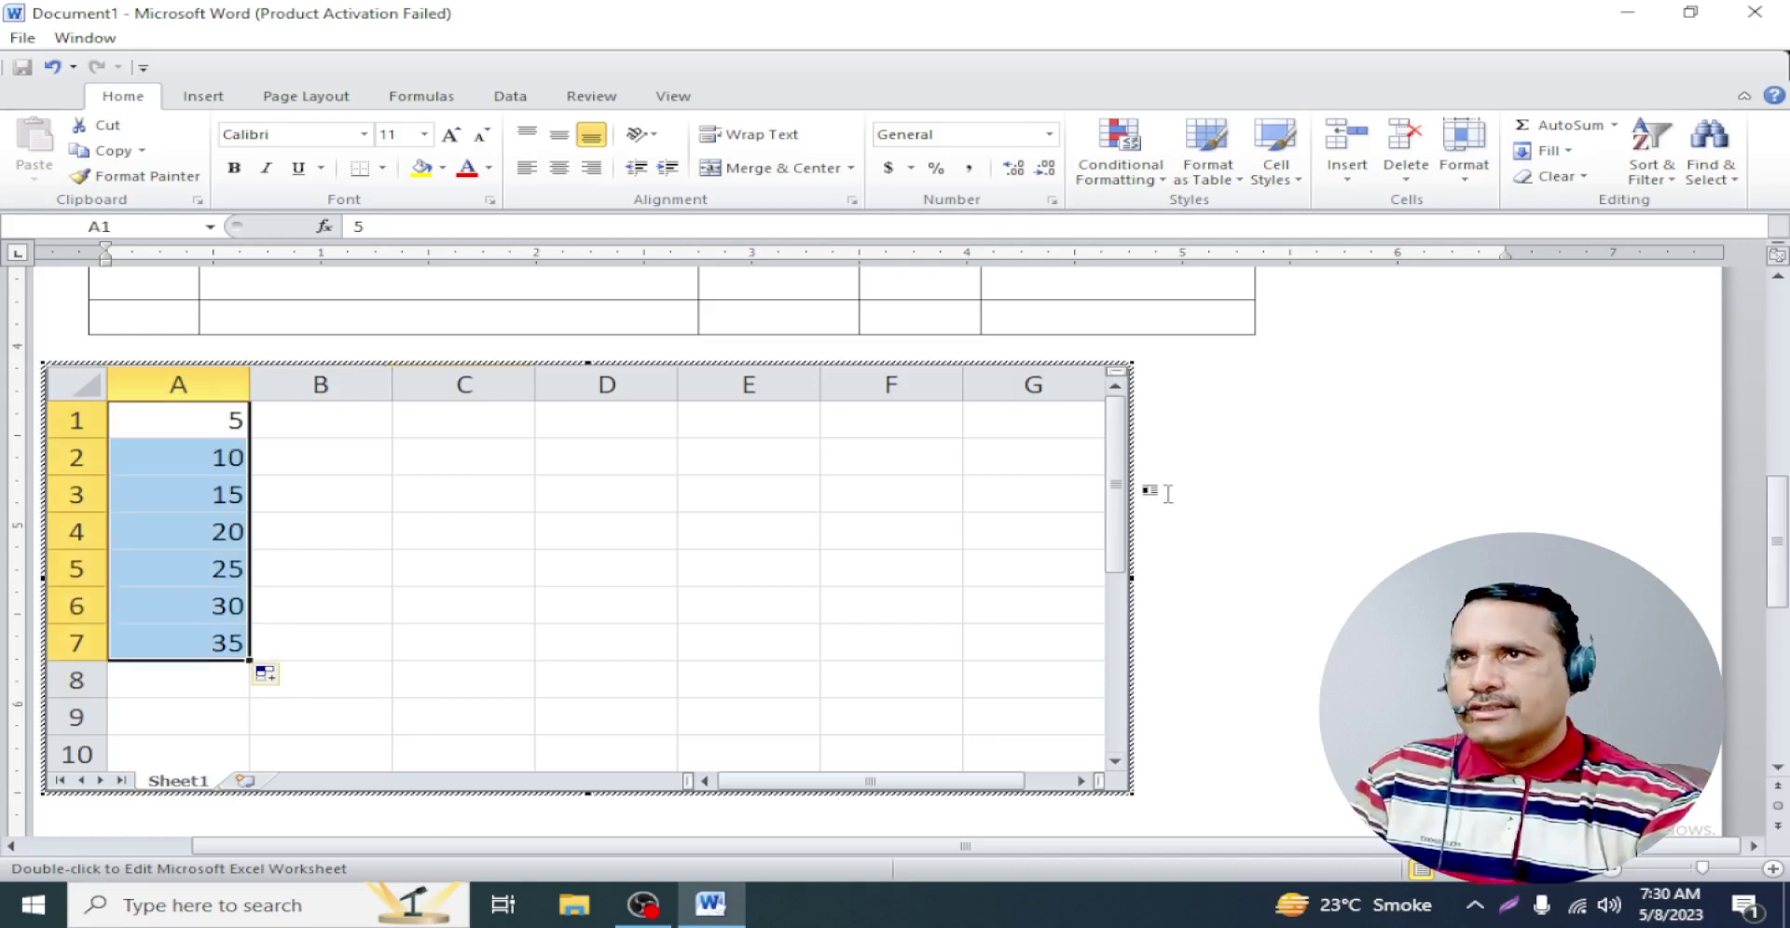
pyautogui.click(1522, 124)
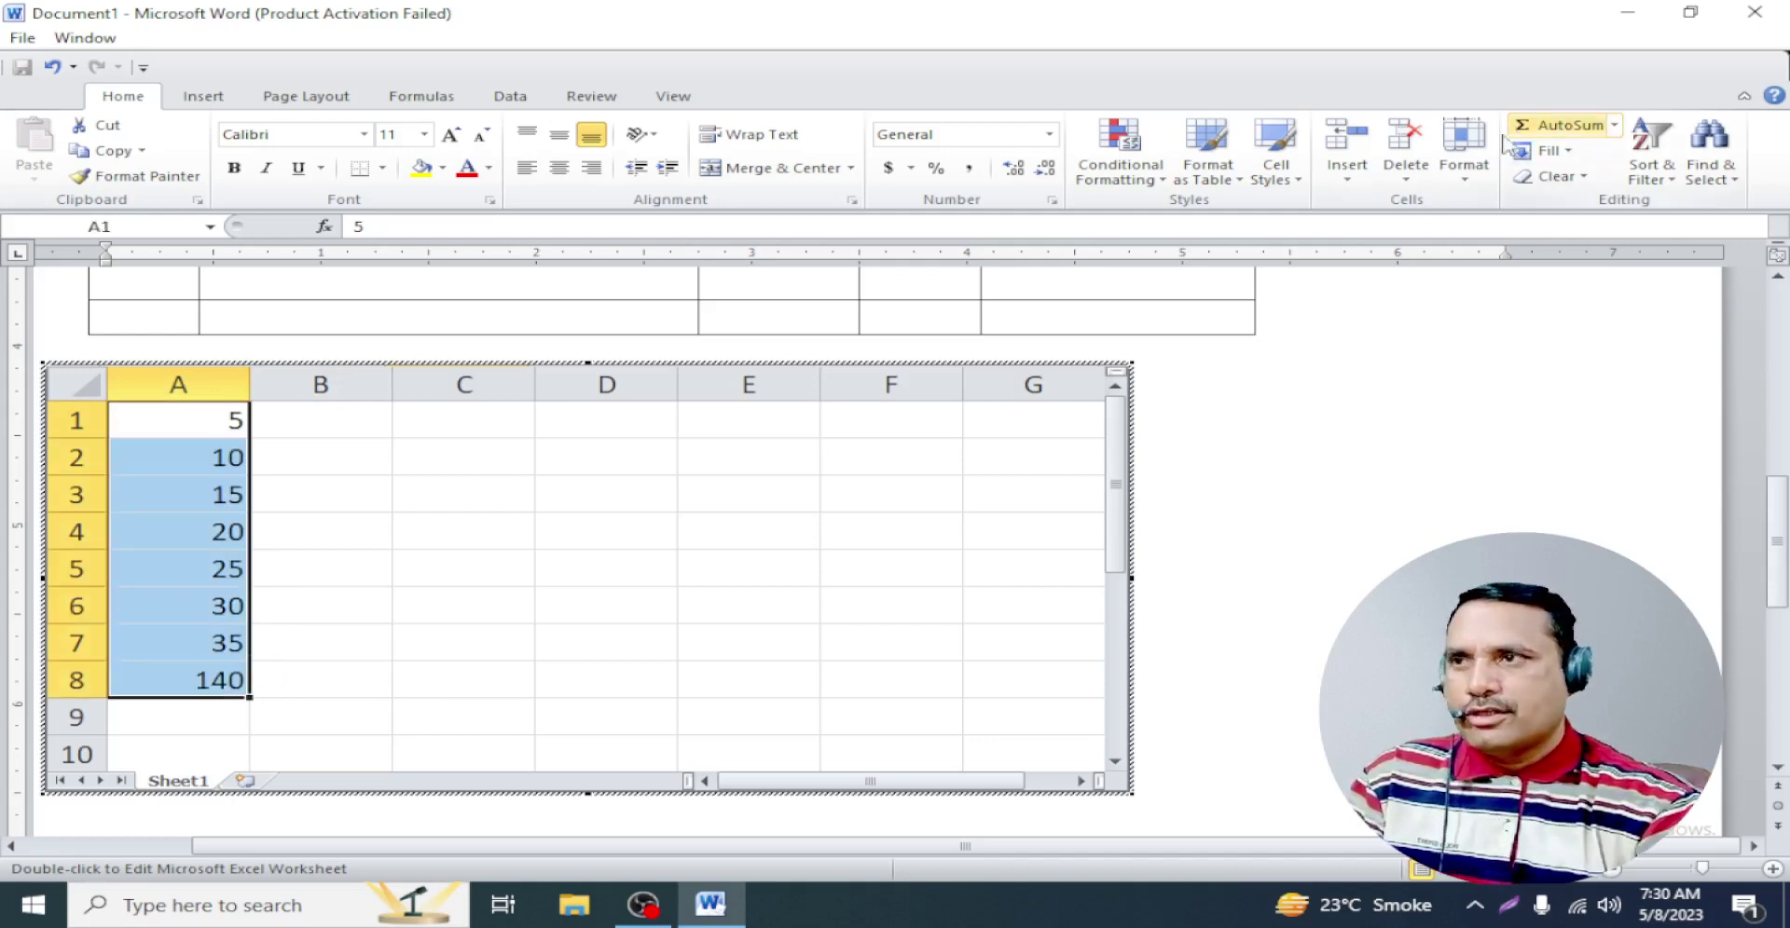
pyautogui.click(244, 732)
pyautogui.click(204, 678)
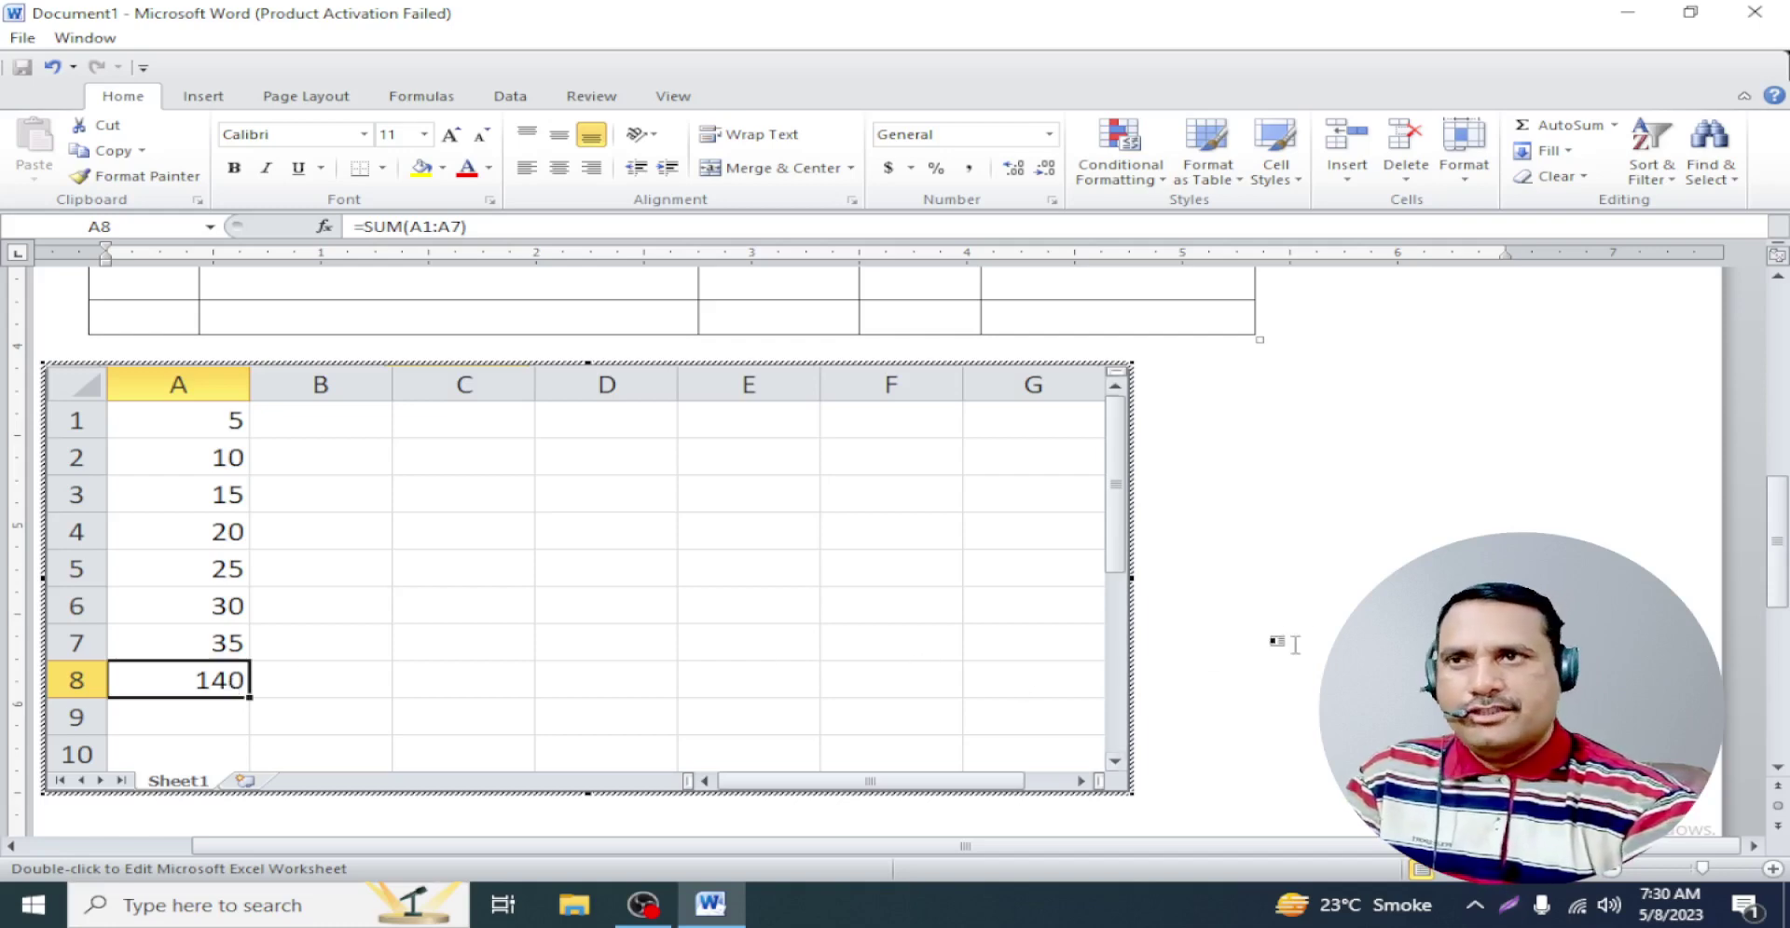
pyautogui.click(1312, 610)
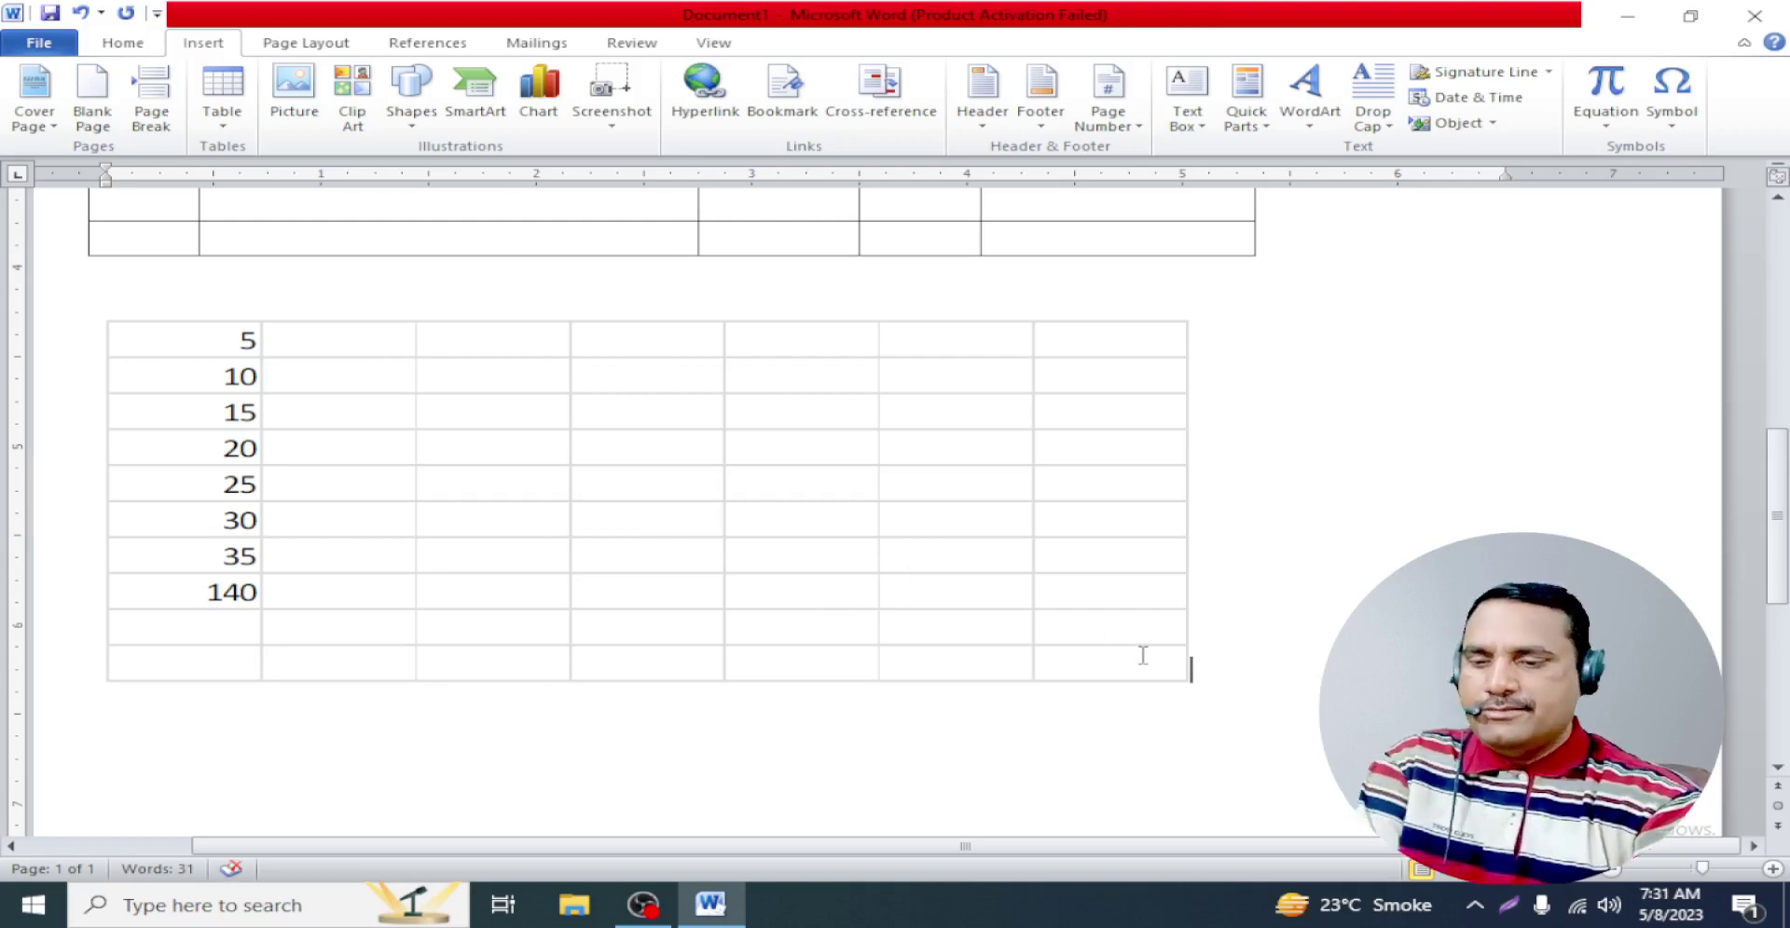
# Scroll below the worksheet and bring up the Table menu for Quick Tables
pyautogui.scroll(-3, 1131, 655)
pyautogui.scroll(-2, 1131, 655)
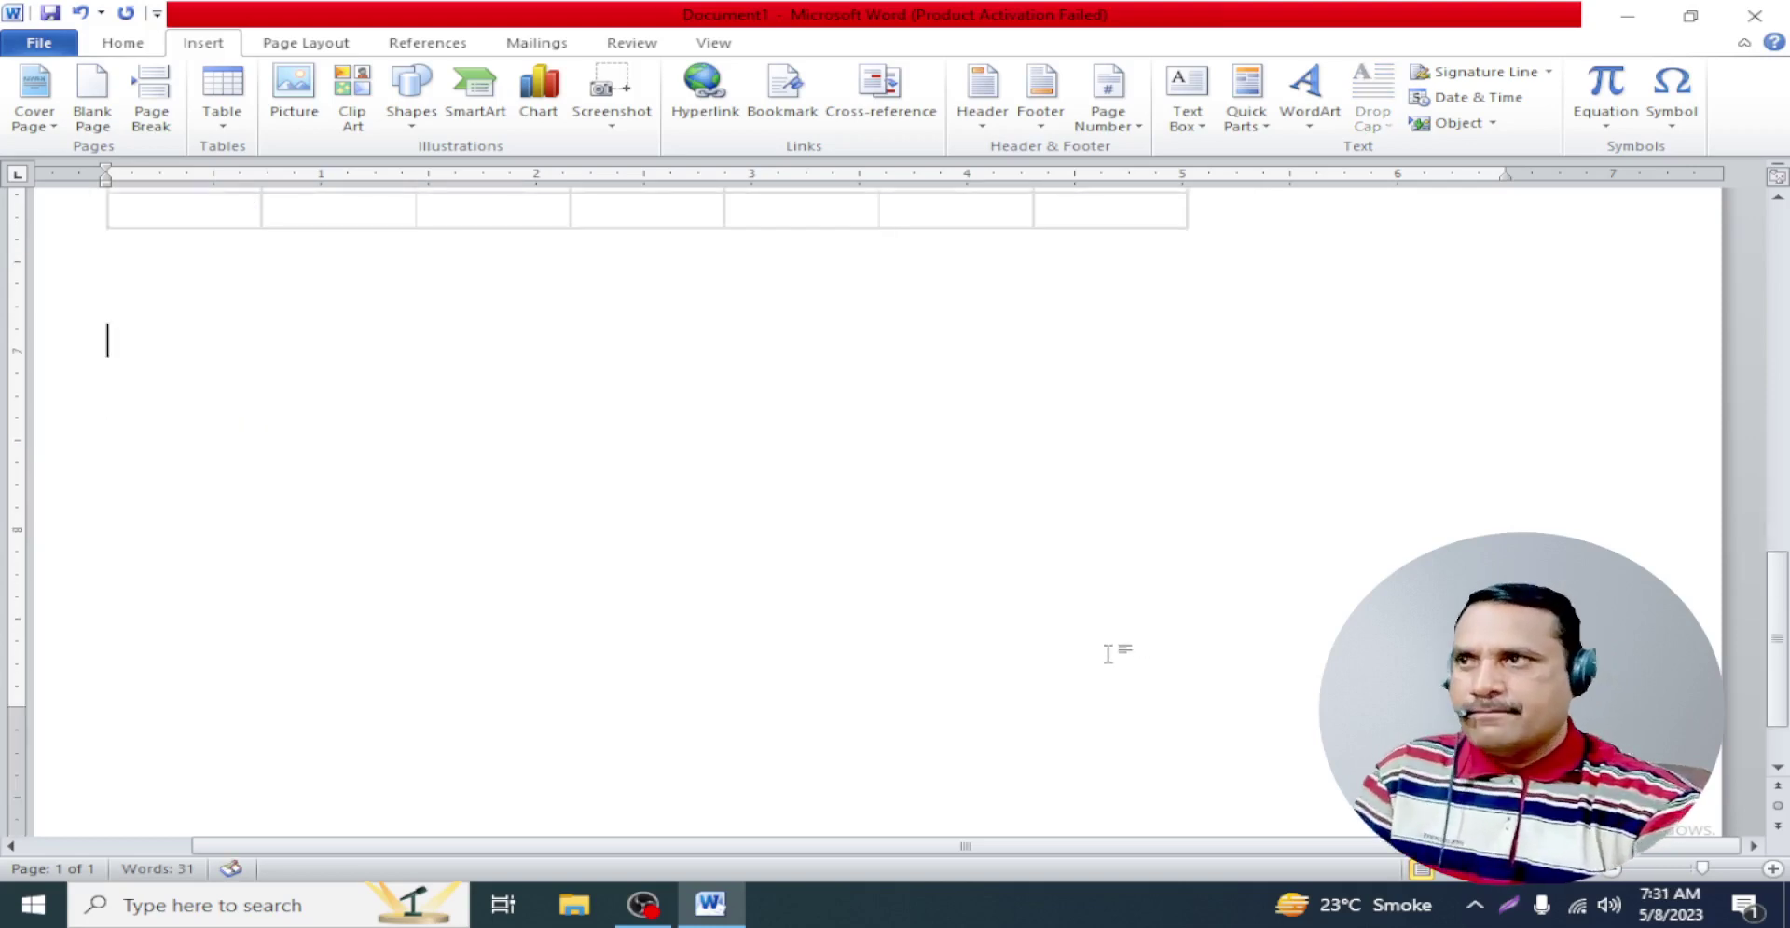
pyautogui.click(222, 120)
pyautogui.moveTo(288, 457)
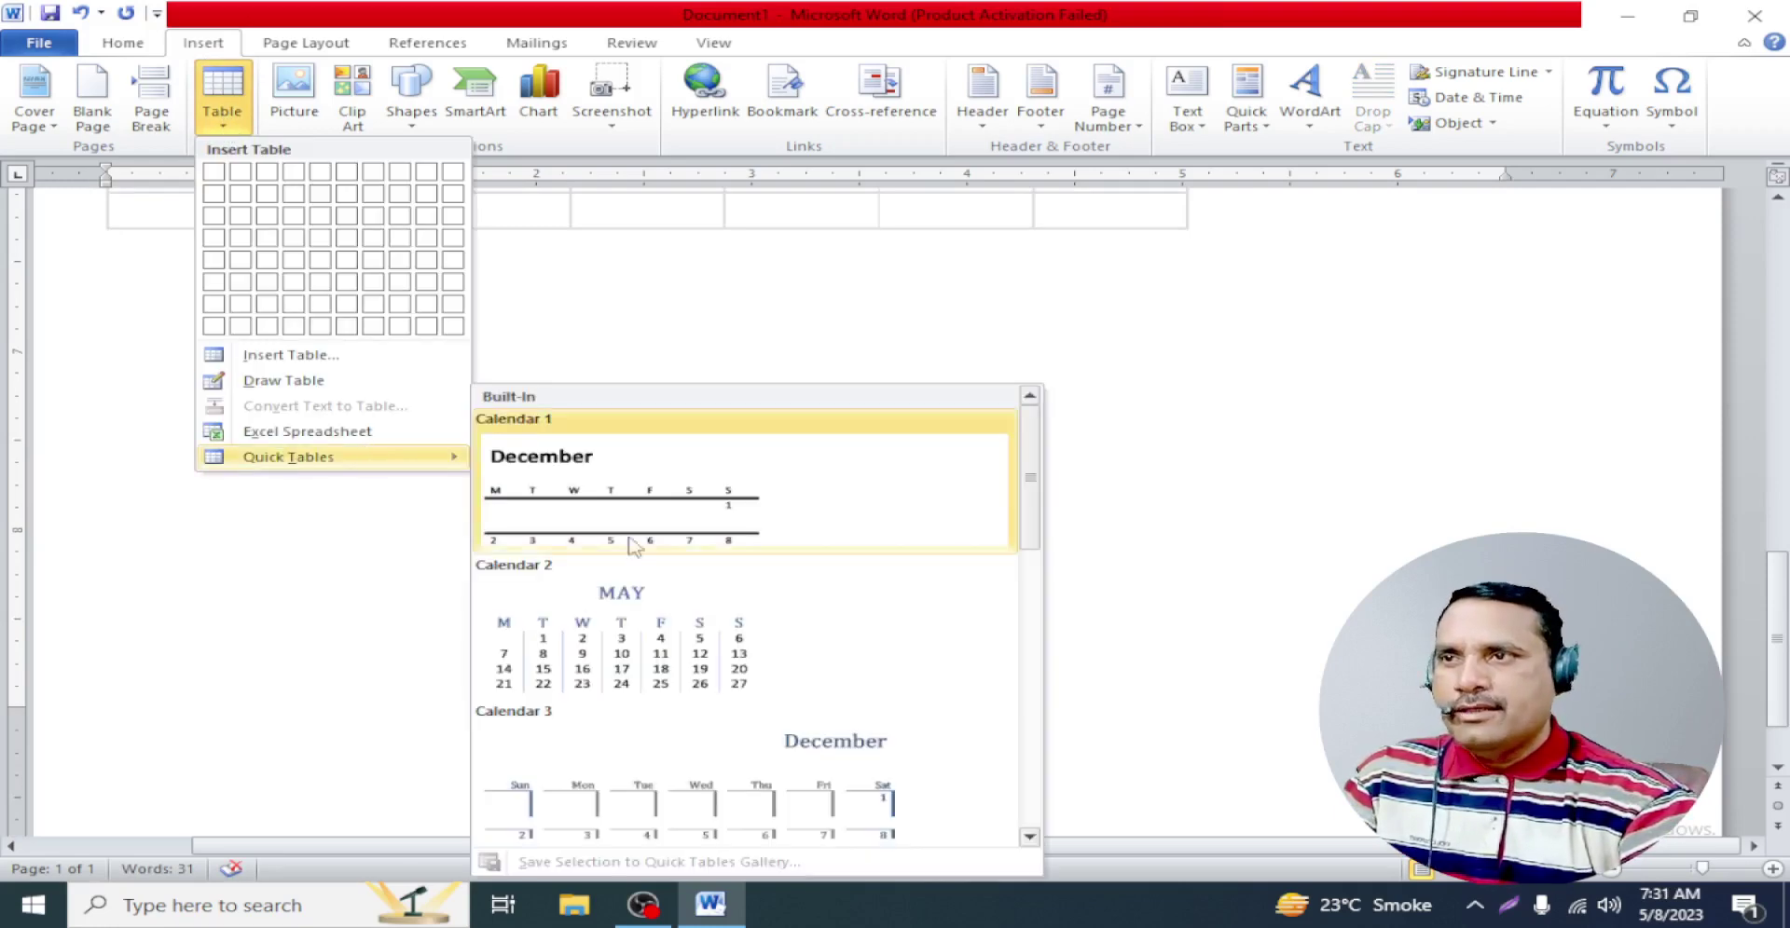
# Insert the Calendar 2 quick table for May and select the whole calendar
pyautogui.click(671, 643)
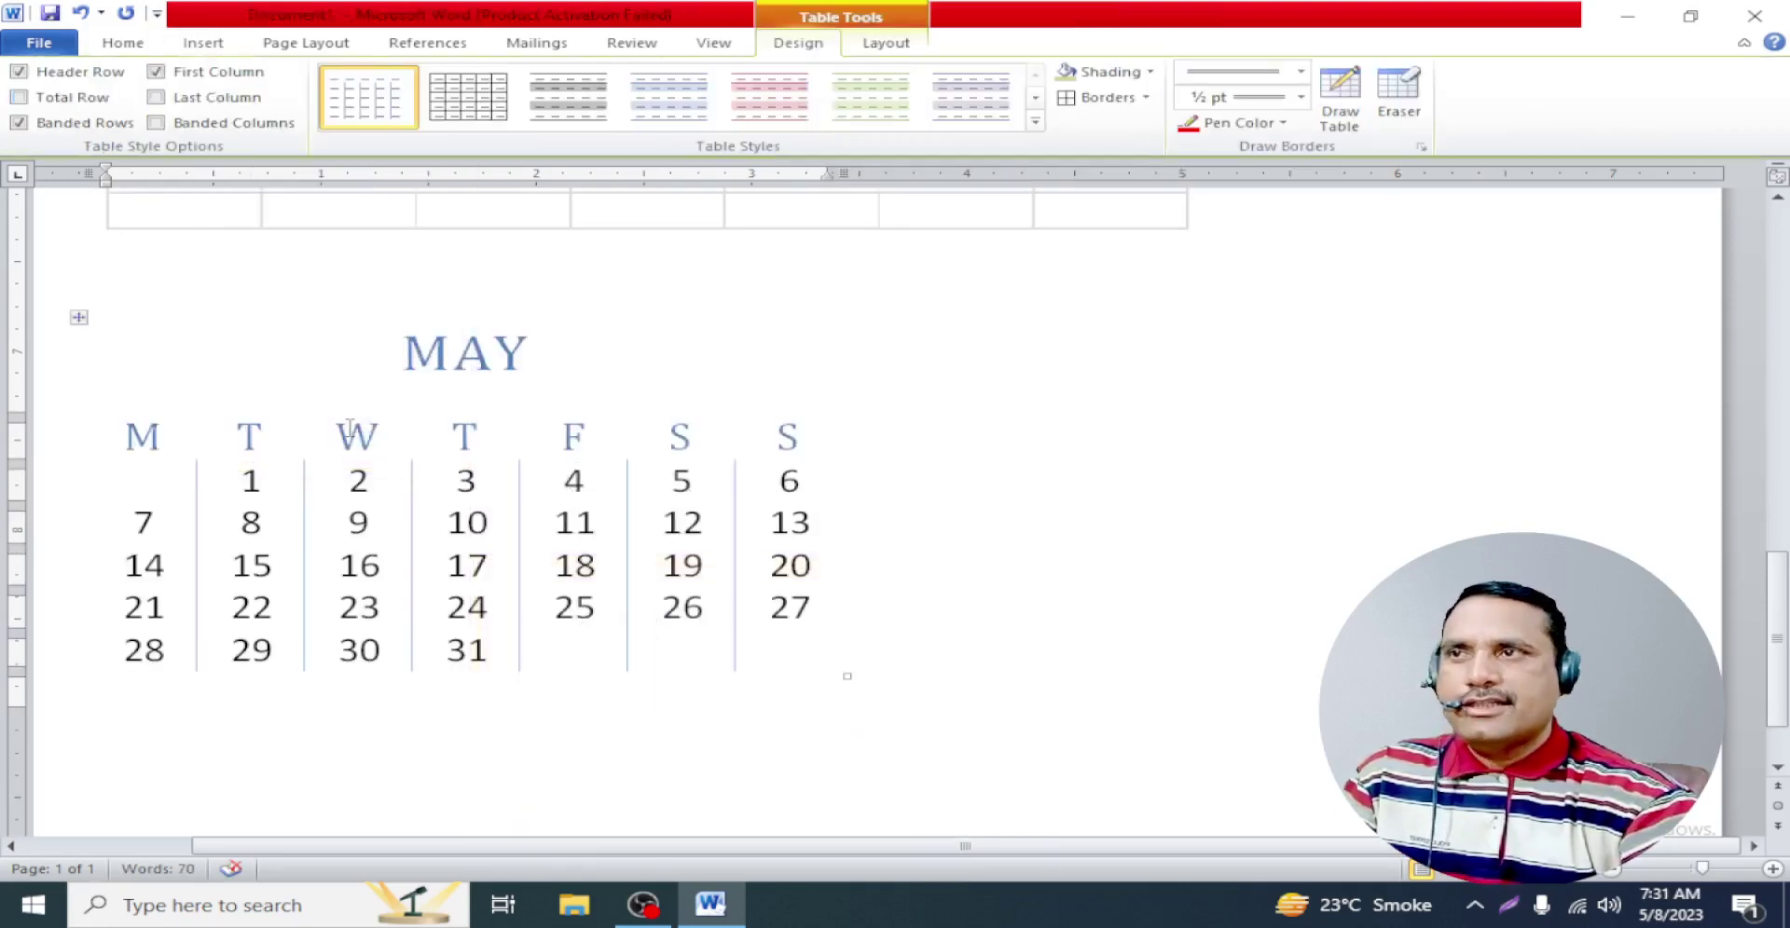
pyautogui.moveTo(404, 352)
pyautogui.mouseDown()
pyautogui.moveTo(770, 673)
pyautogui.moveTo(485, 550)
pyautogui.moveTo(140, 352)
pyautogui.mouseUp()
pyautogui.click(770, 673)
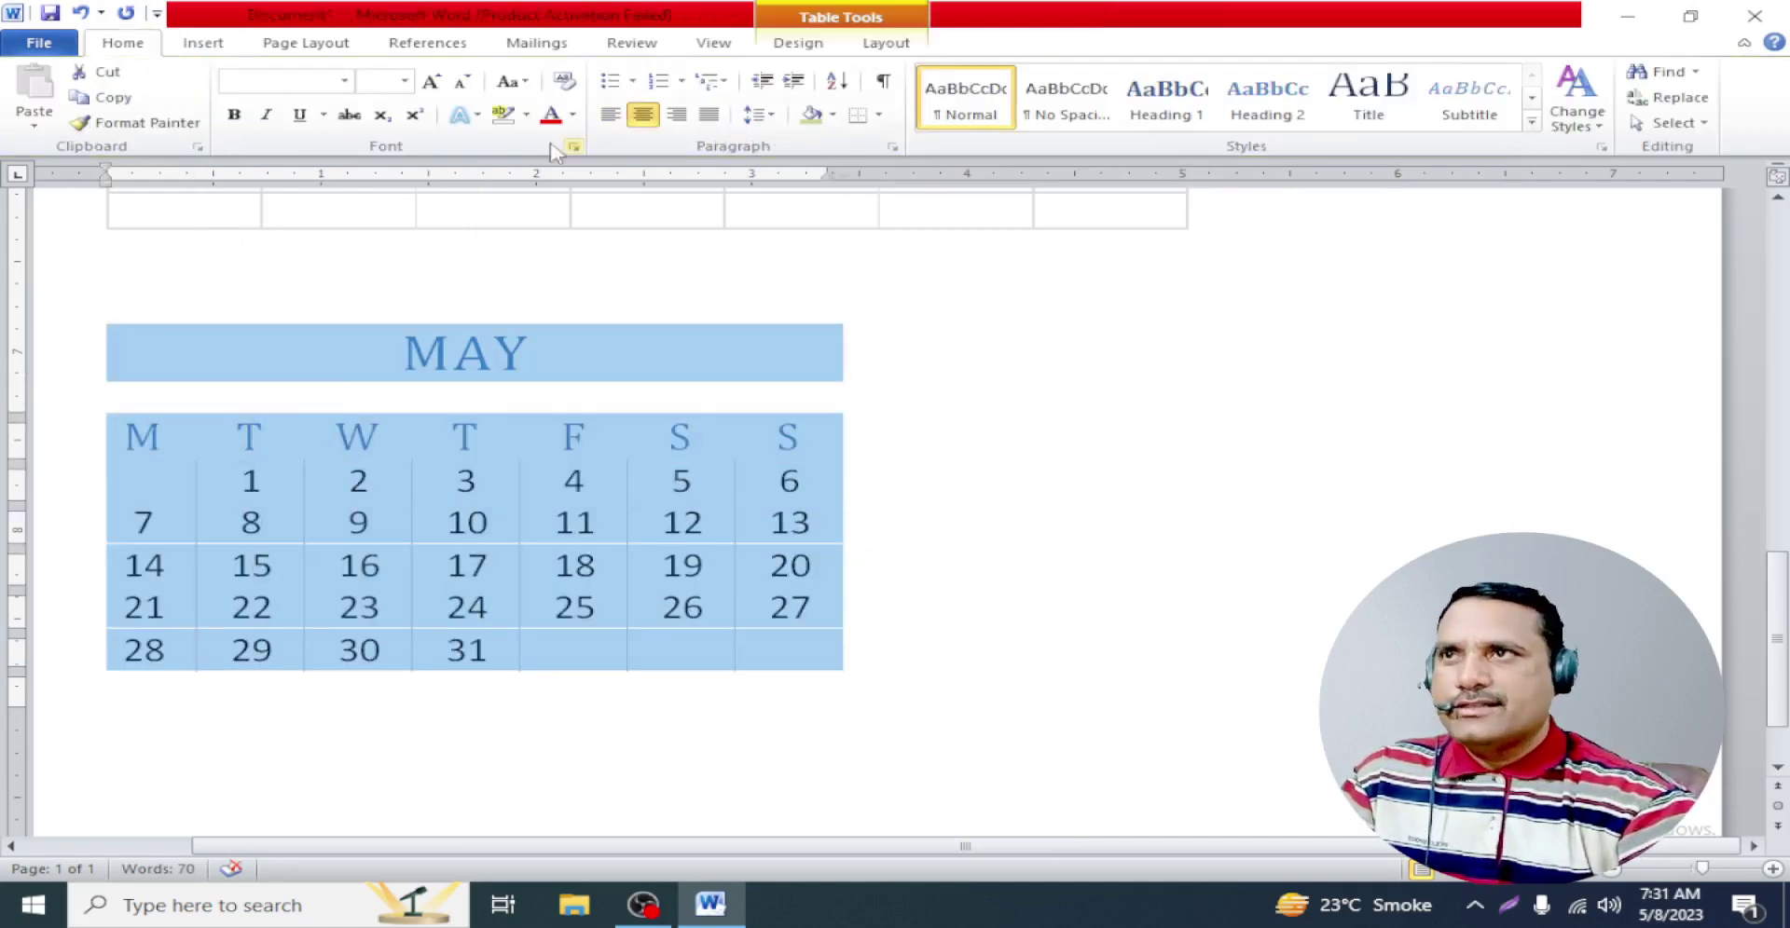
# Apply All Borders to every cell of the MAY calendar
pyautogui.click(881, 118)
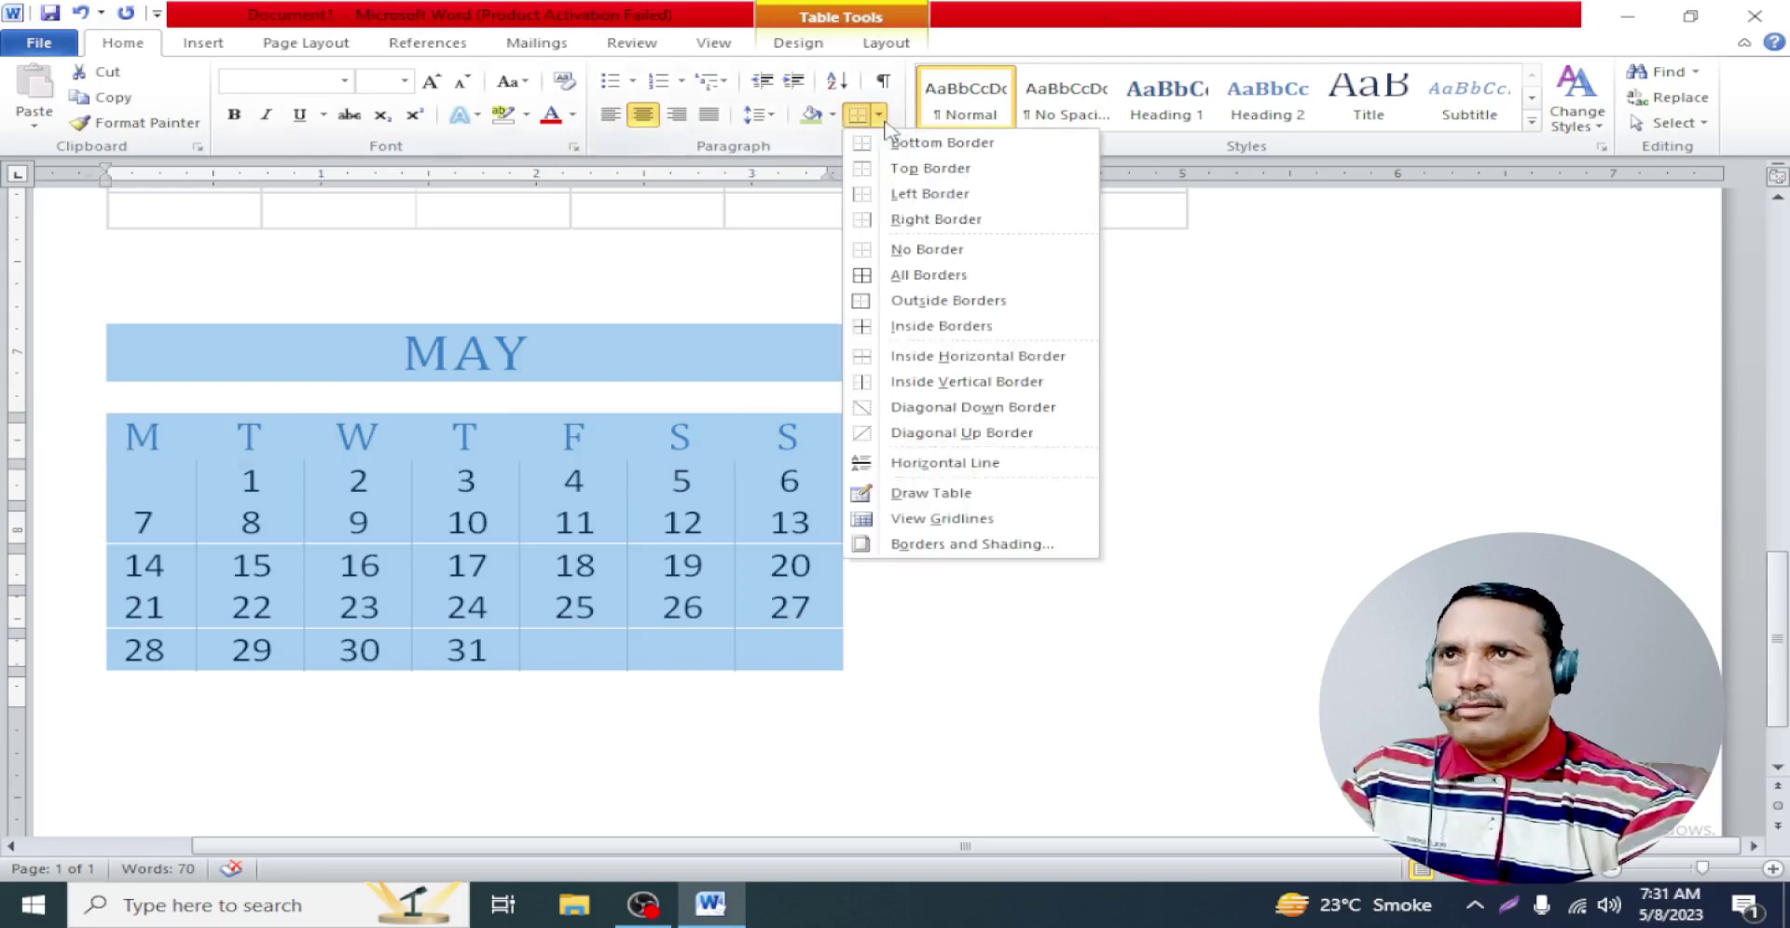
pyautogui.click(928, 275)
pyautogui.click(1090, 414)
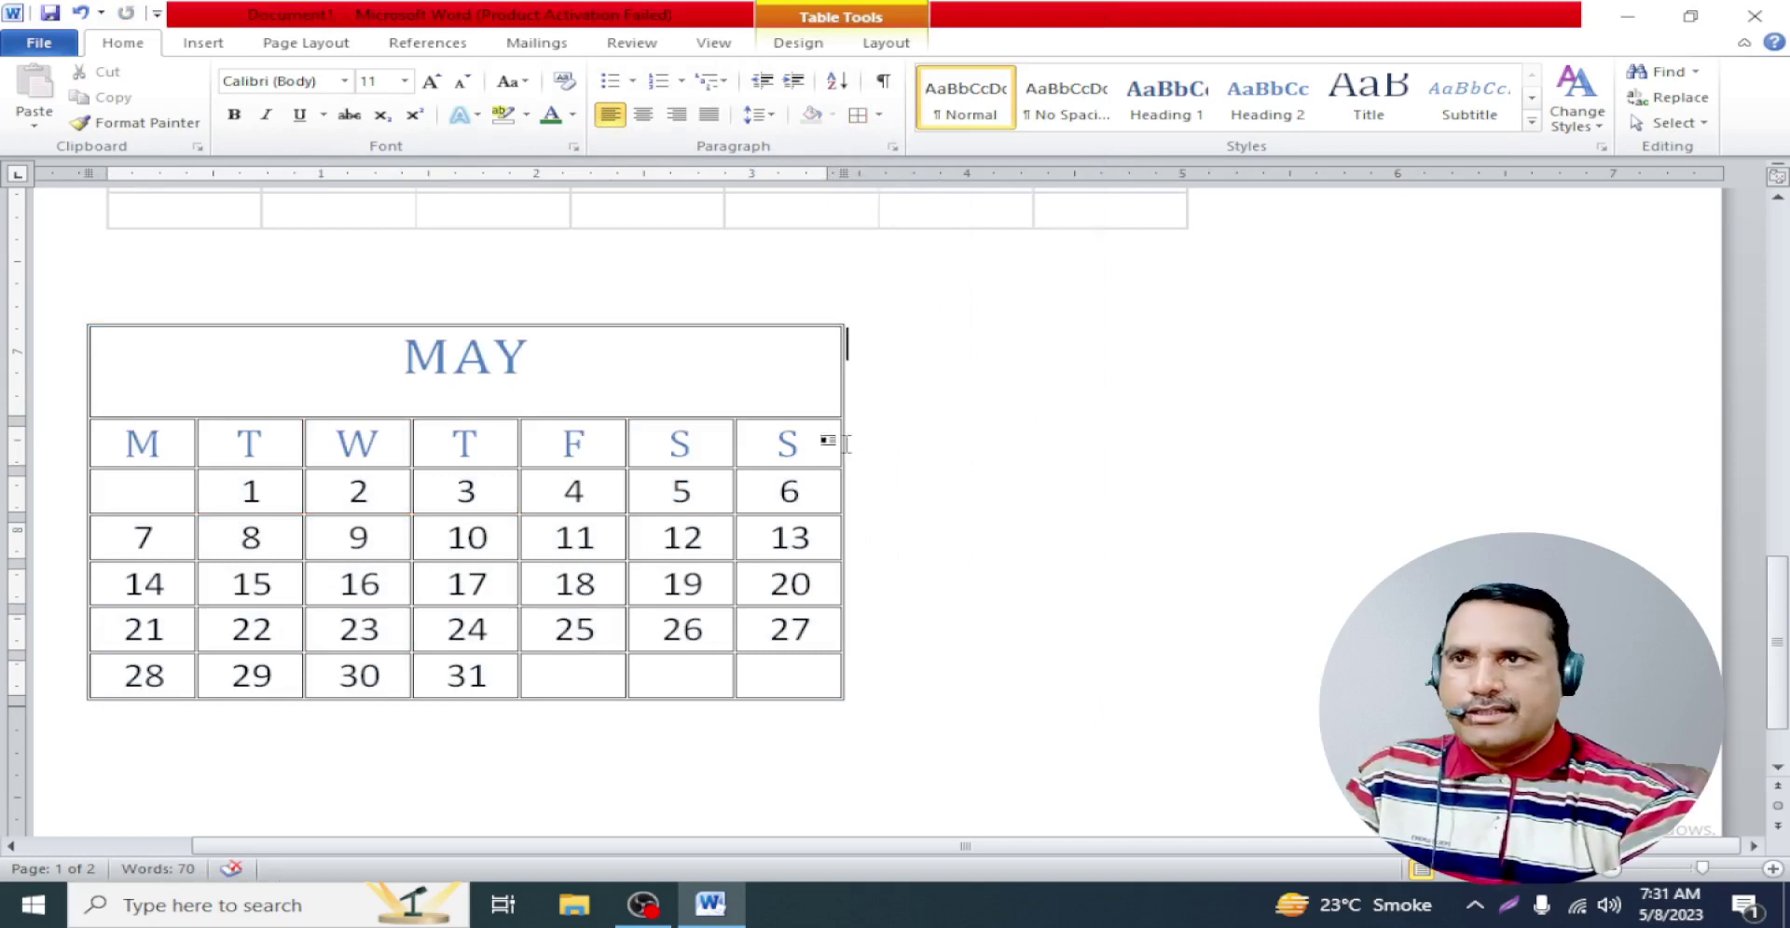
# Shade the weekday header row green and make its letters white
pyautogui.moveTo(821, 445); pyautogui.dragTo(169, 445)
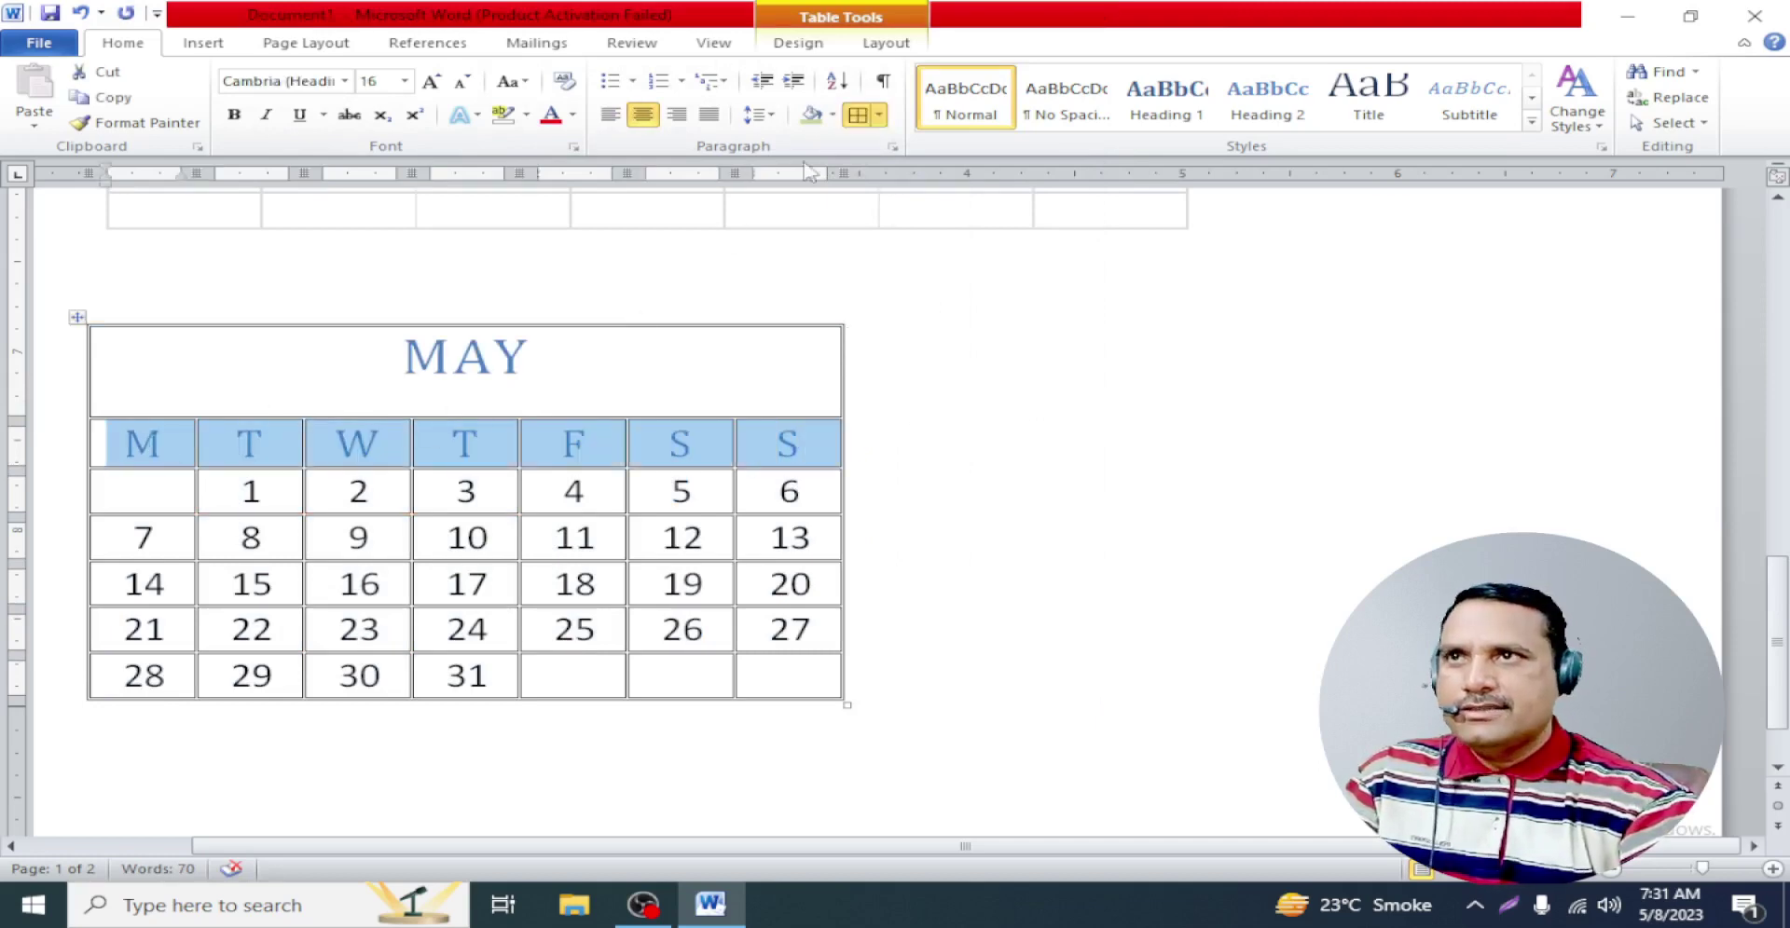
pyautogui.click(832, 115)
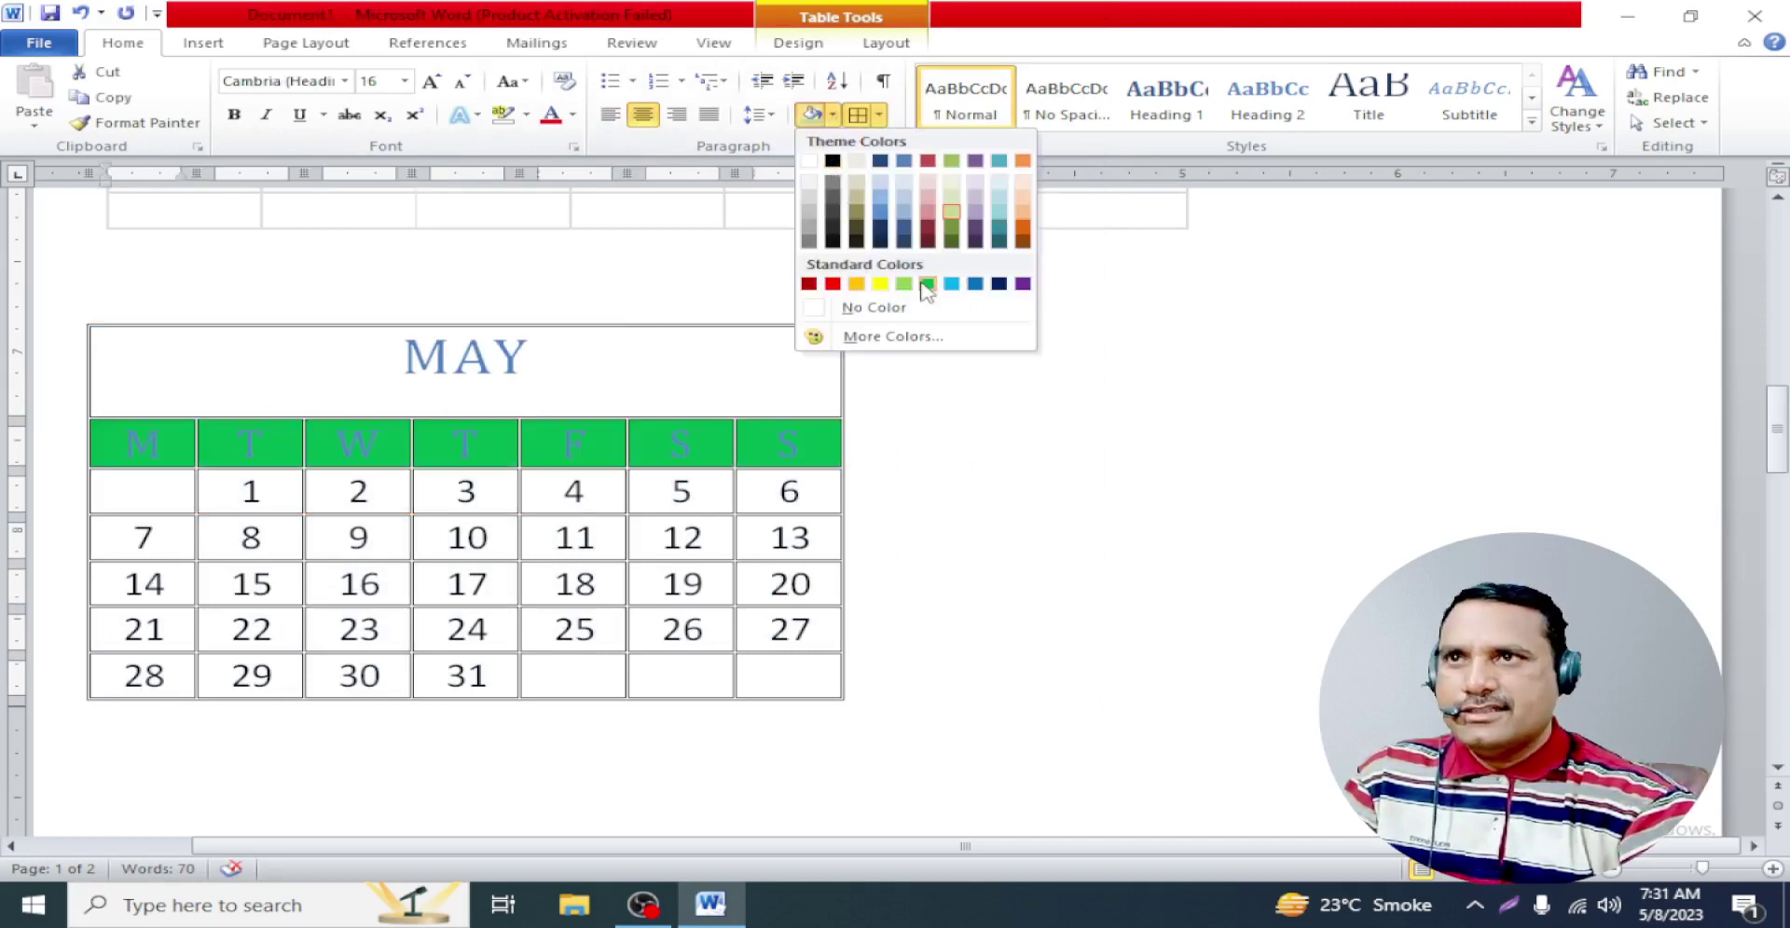
pyautogui.click(927, 283)
pyautogui.click(988, 410)
pyautogui.moveTo(801, 445); pyautogui.dragTo(169, 444)
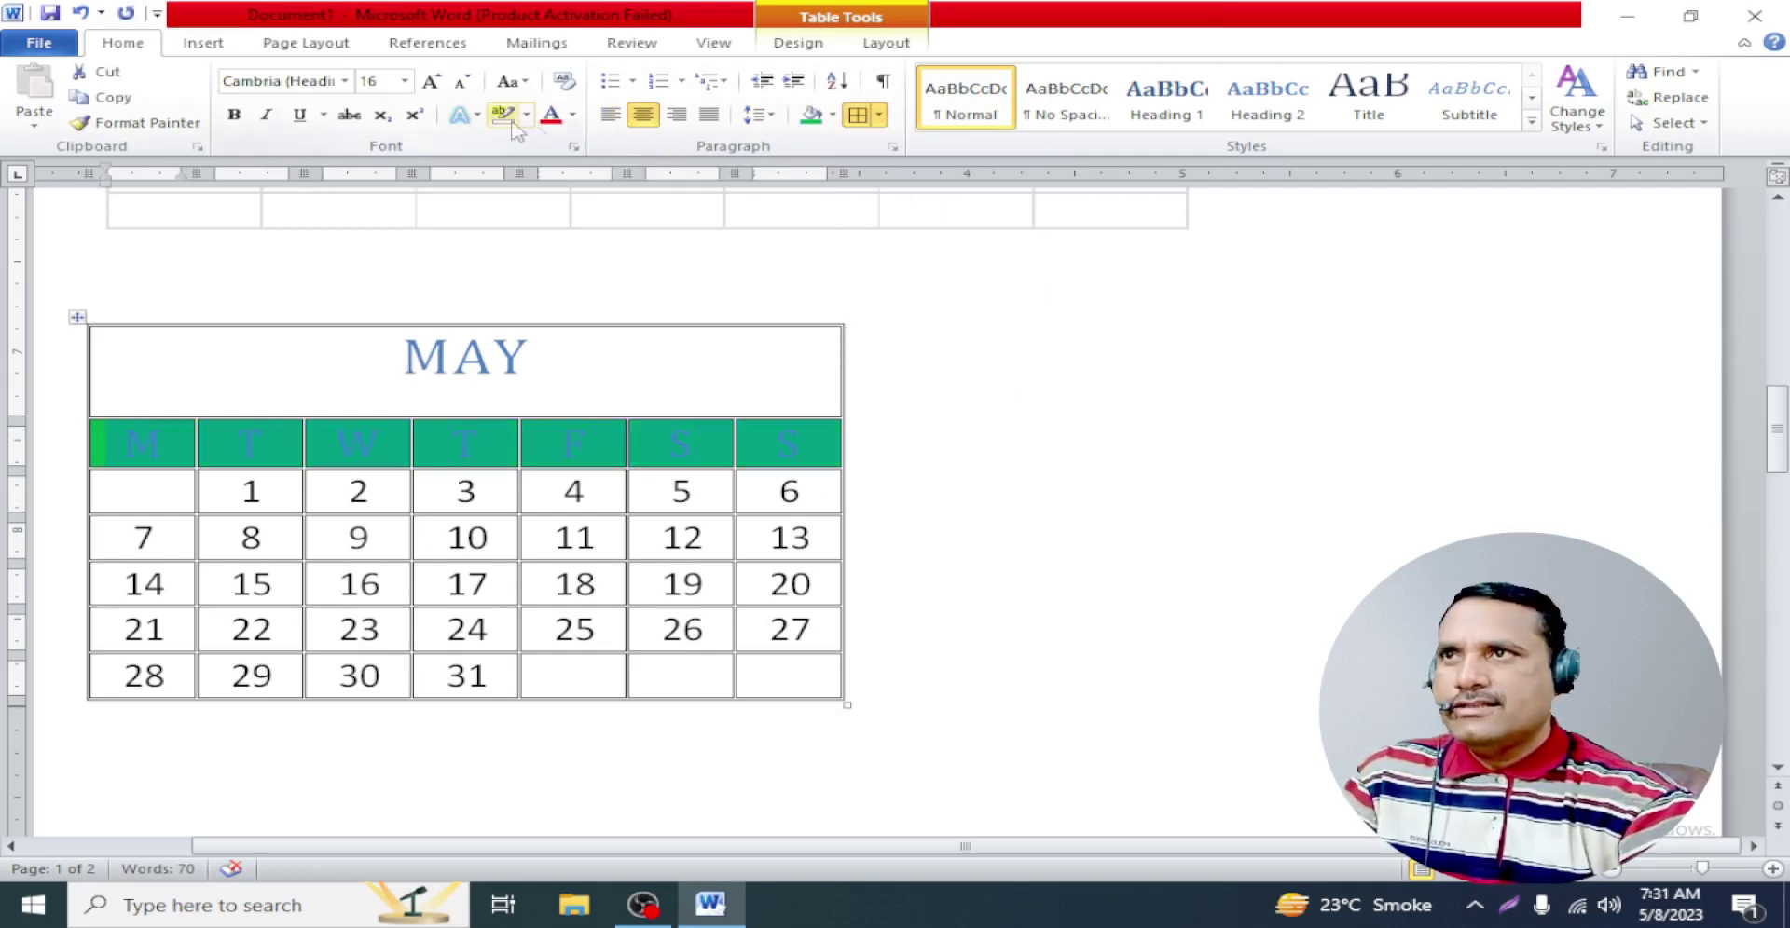
pyautogui.click(573, 115)
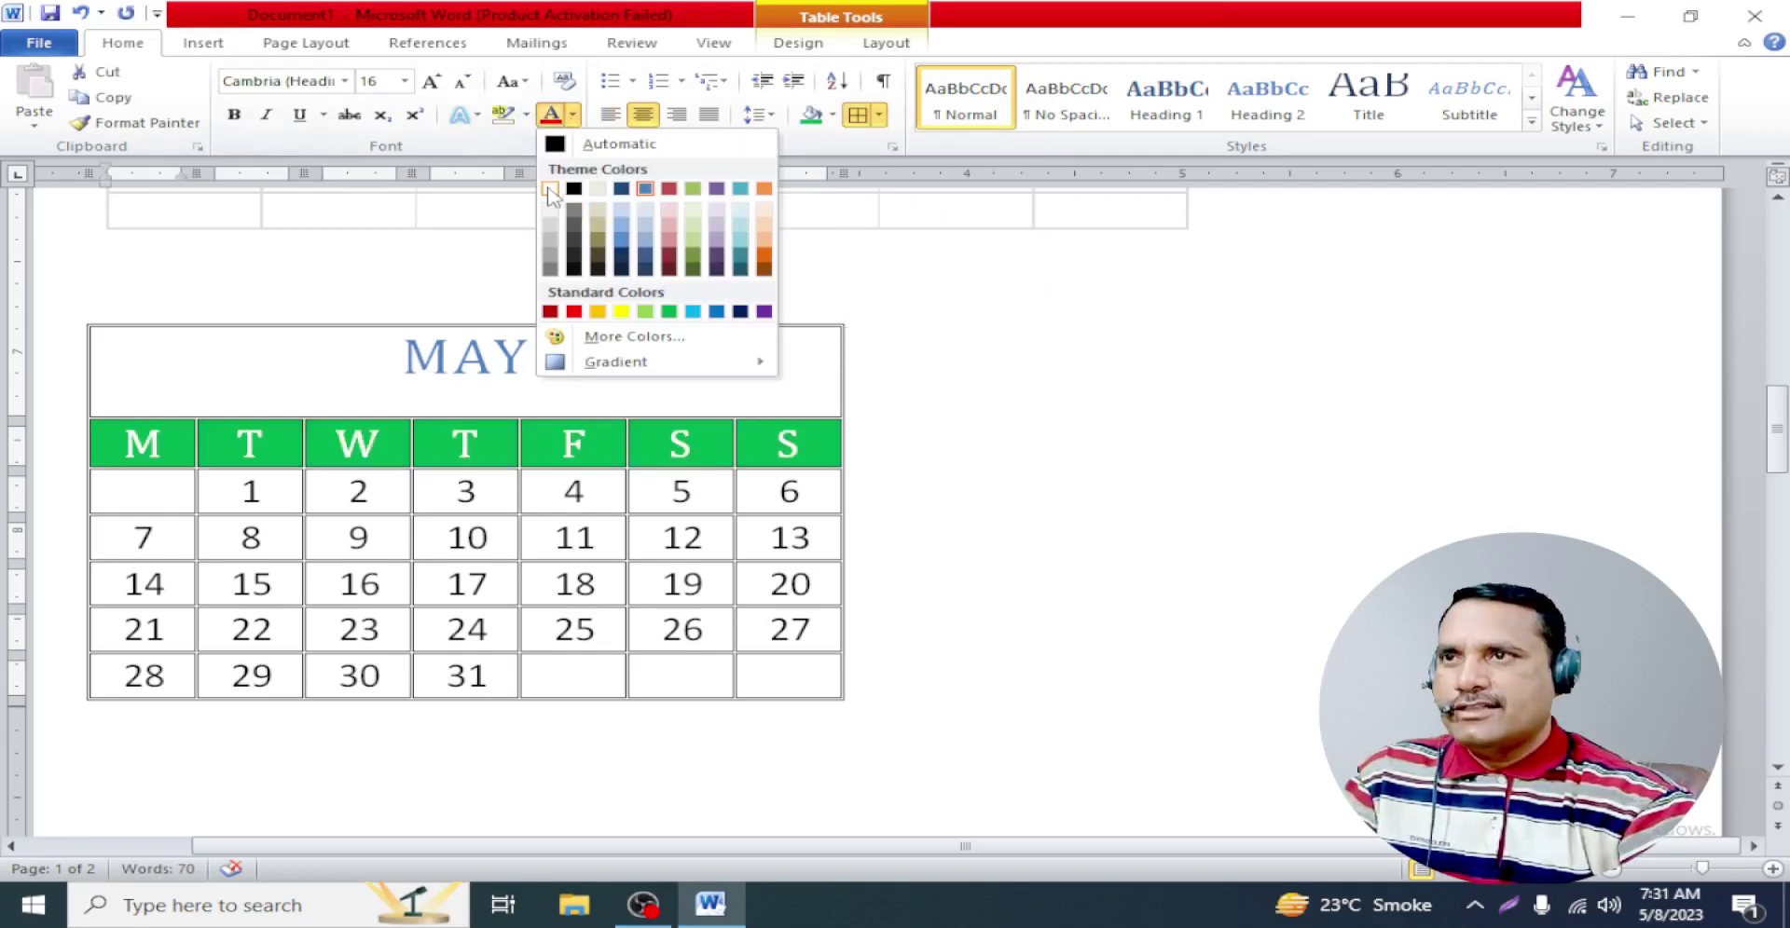
pyautogui.click(550, 188)
pyautogui.click(1072, 457)
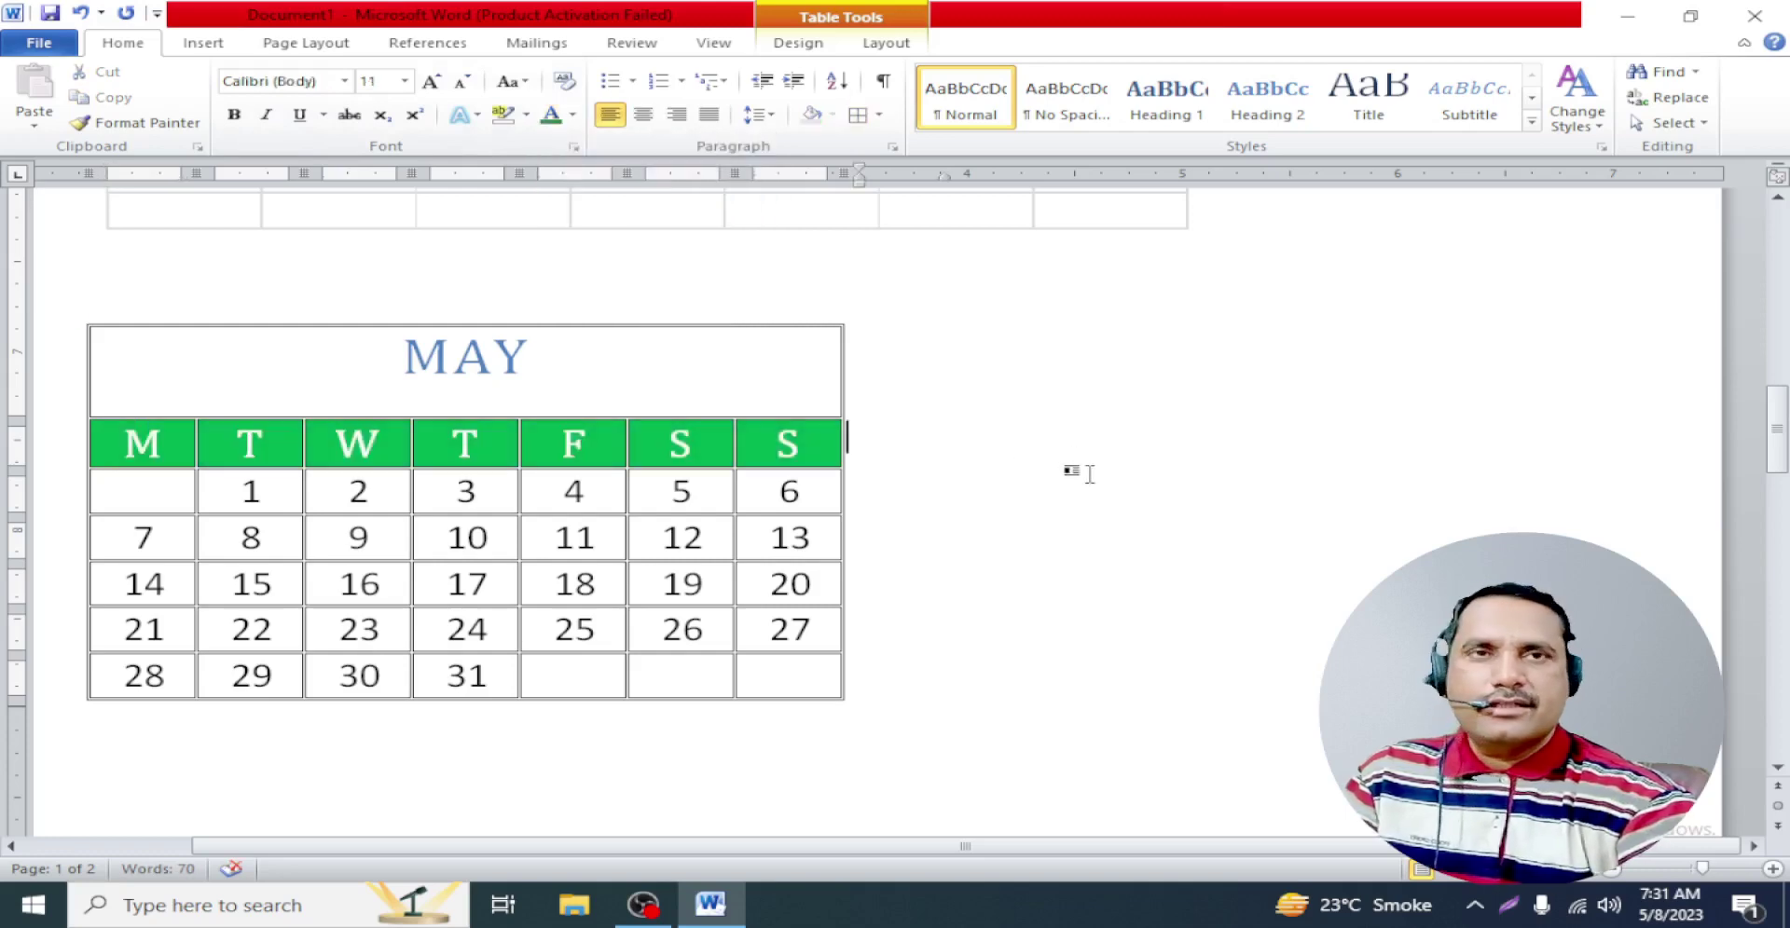
# Colour all the calendar's date numbers 1–31 red
pyautogui.moveTo(507, 676)
pyautogui.moveTo(507, 678); pyautogui.dragTo(134, 492)
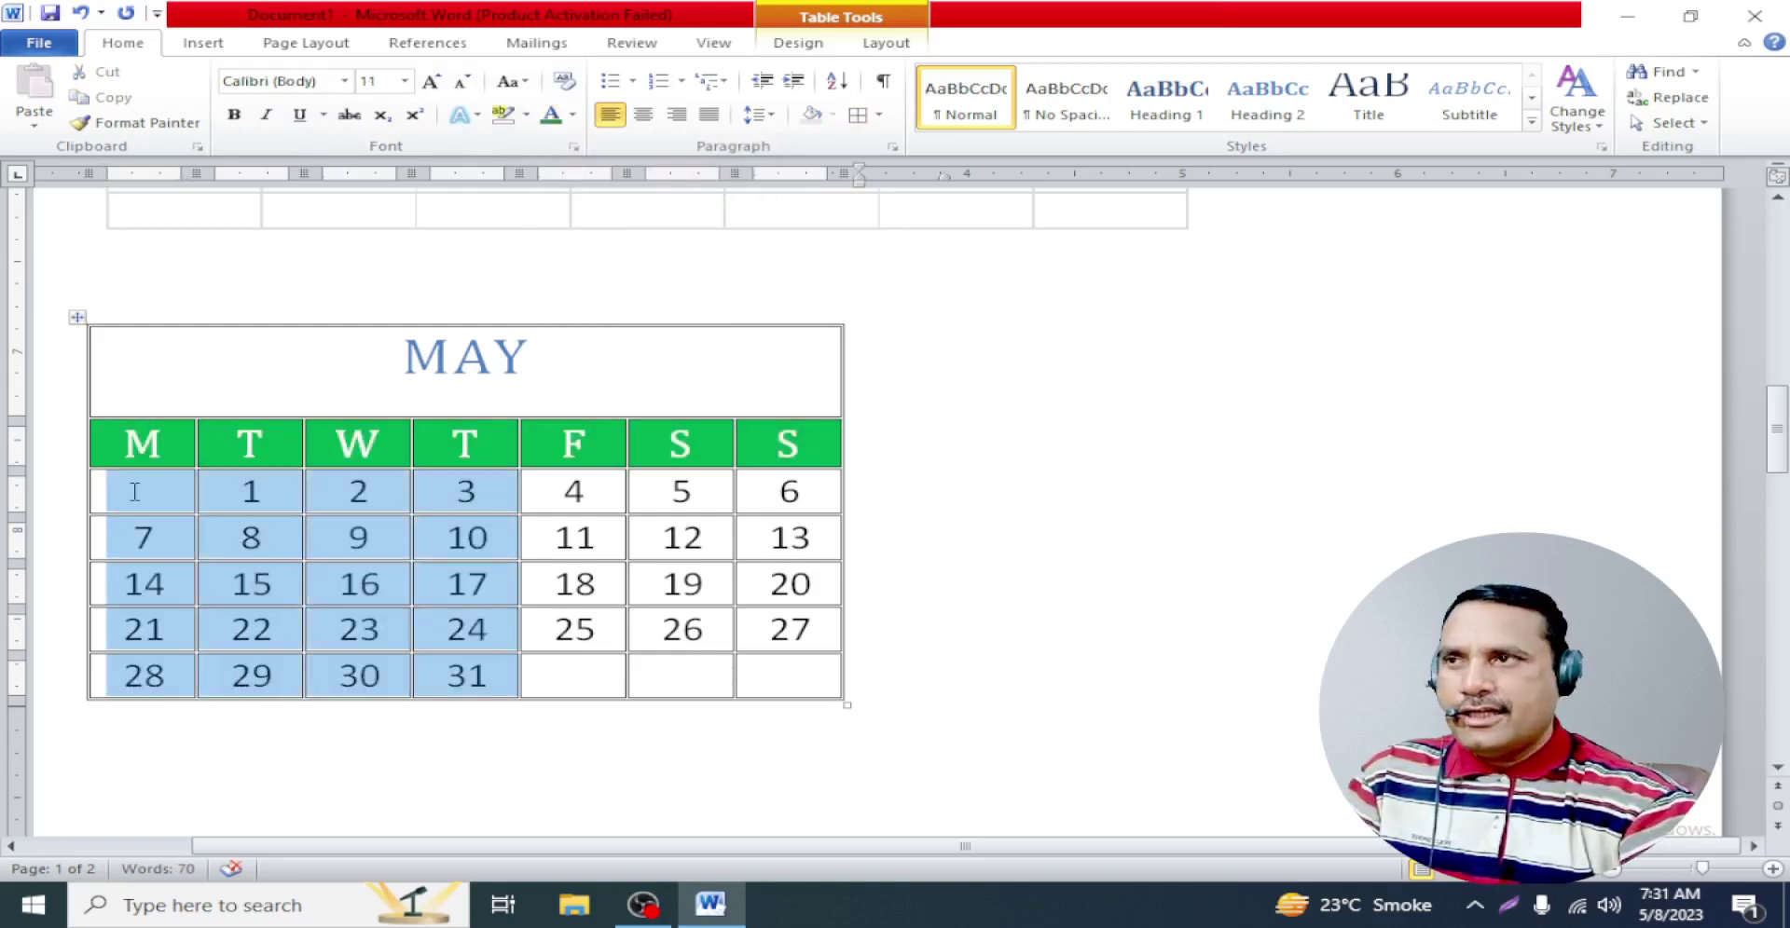
pyautogui.moveTo(788, 666); pyautogui.dragTo(147, 494)
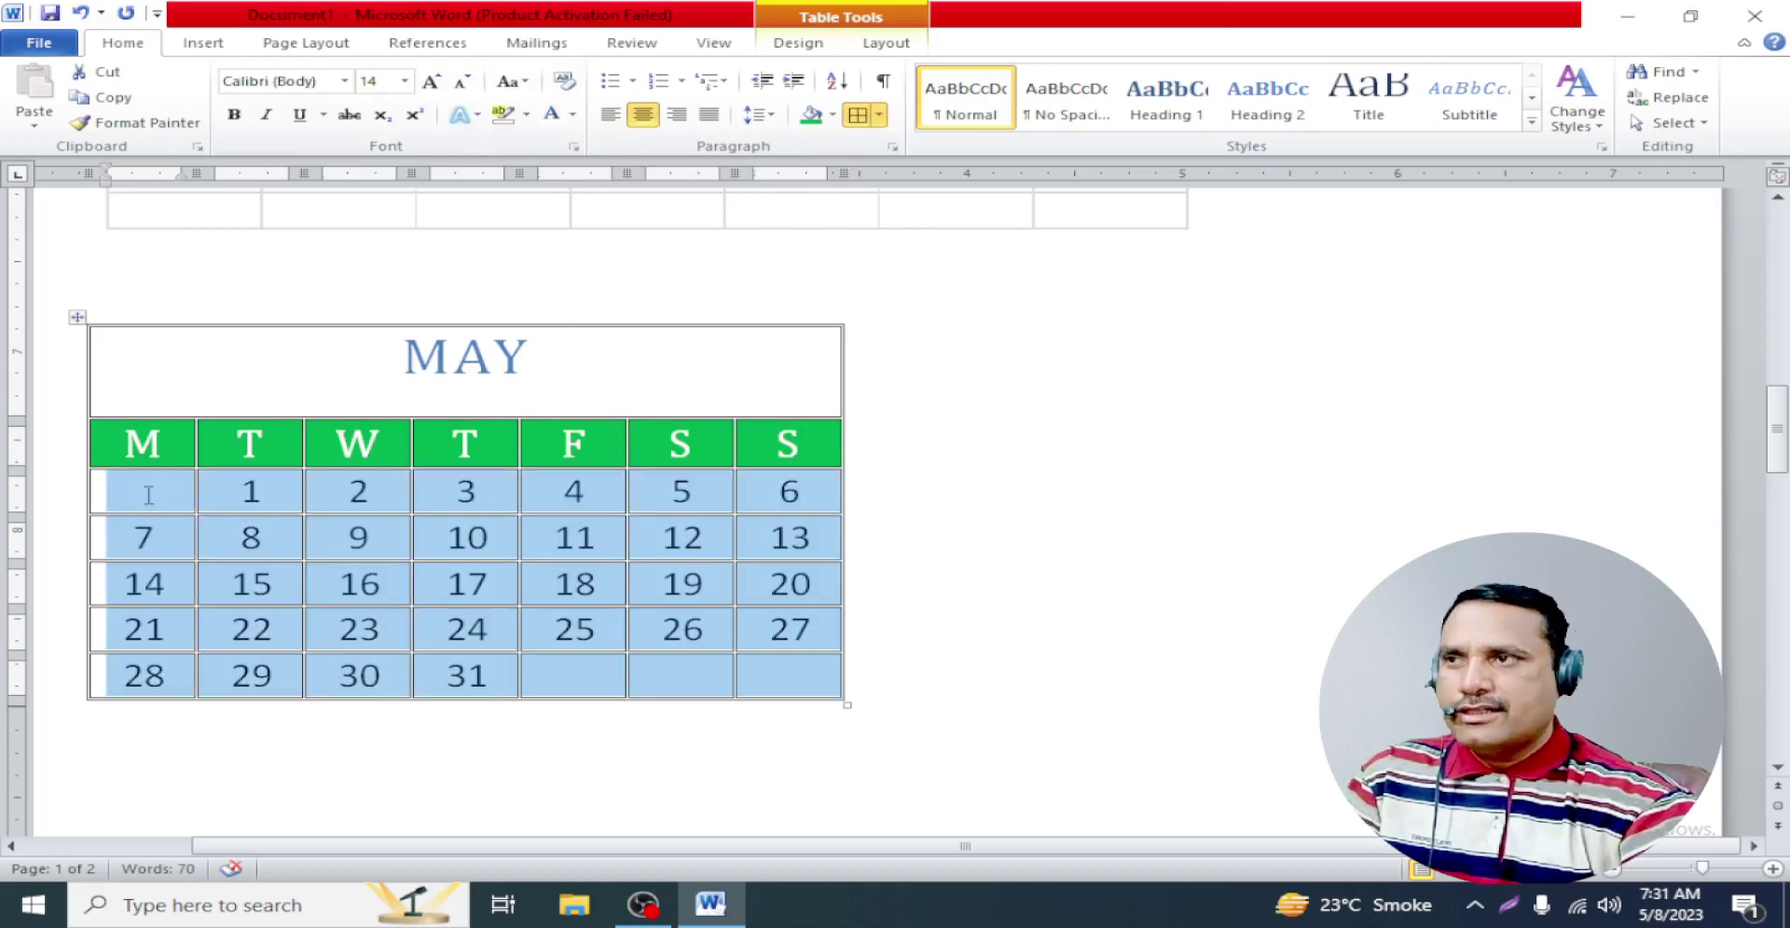
pyautogui.click(572, 114)
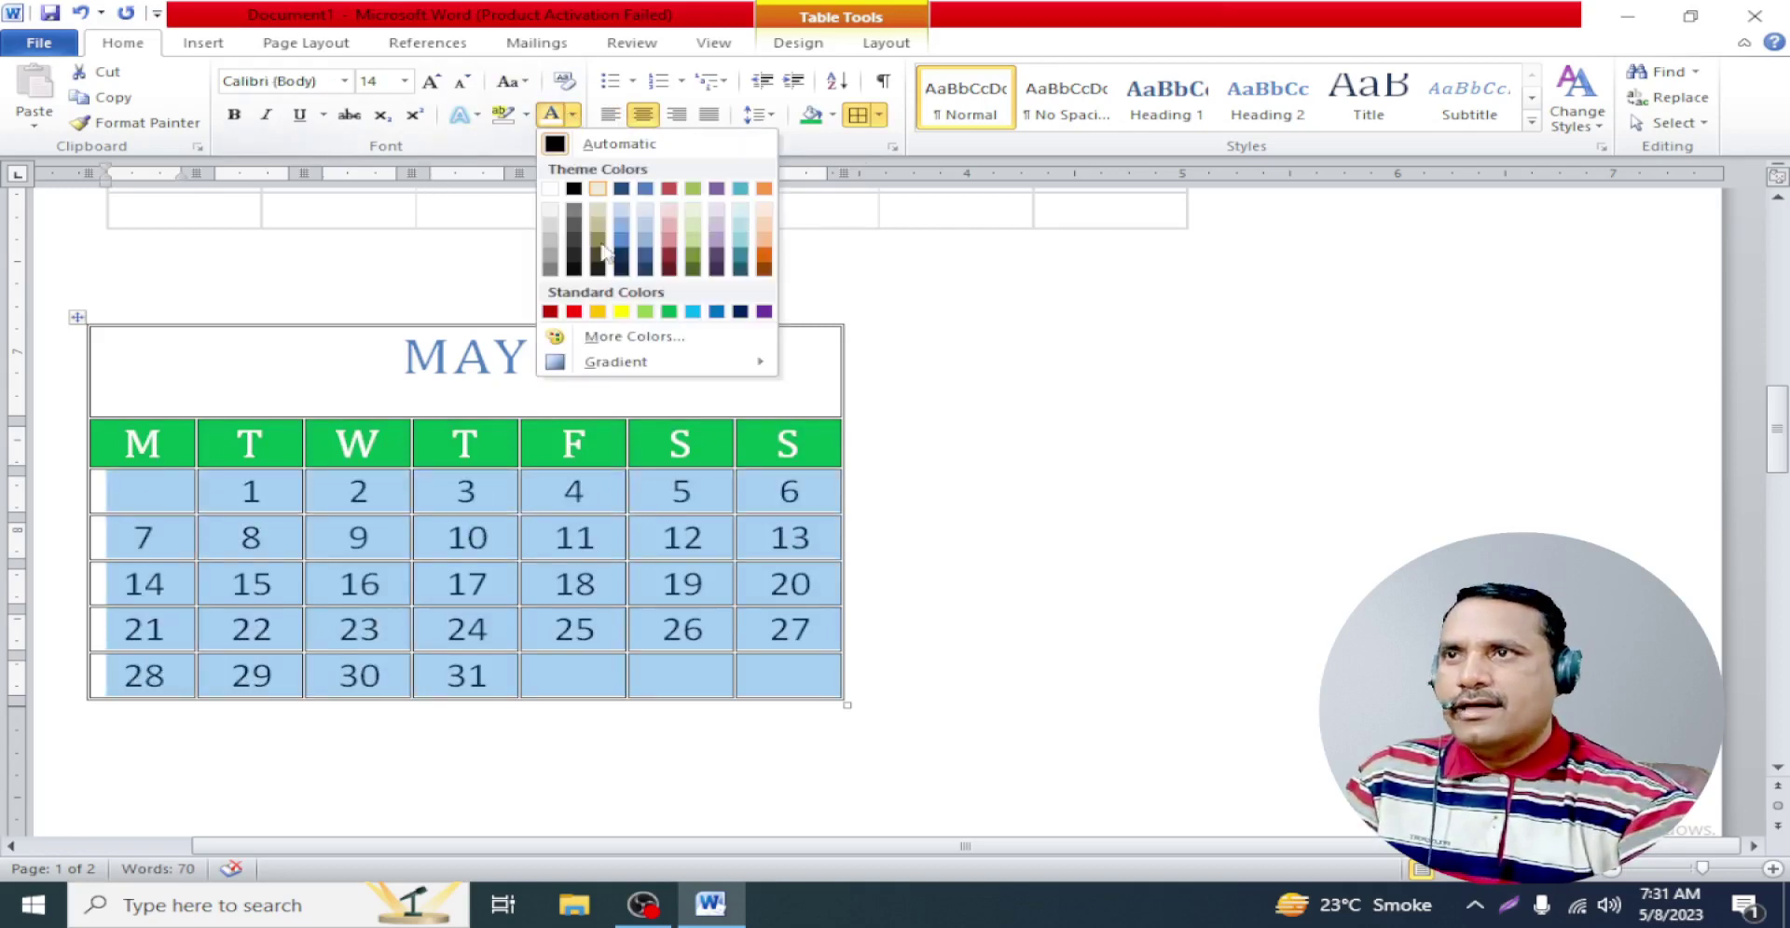
pyautogui.click(573, 312)
pyautogui.click(1159, 523)
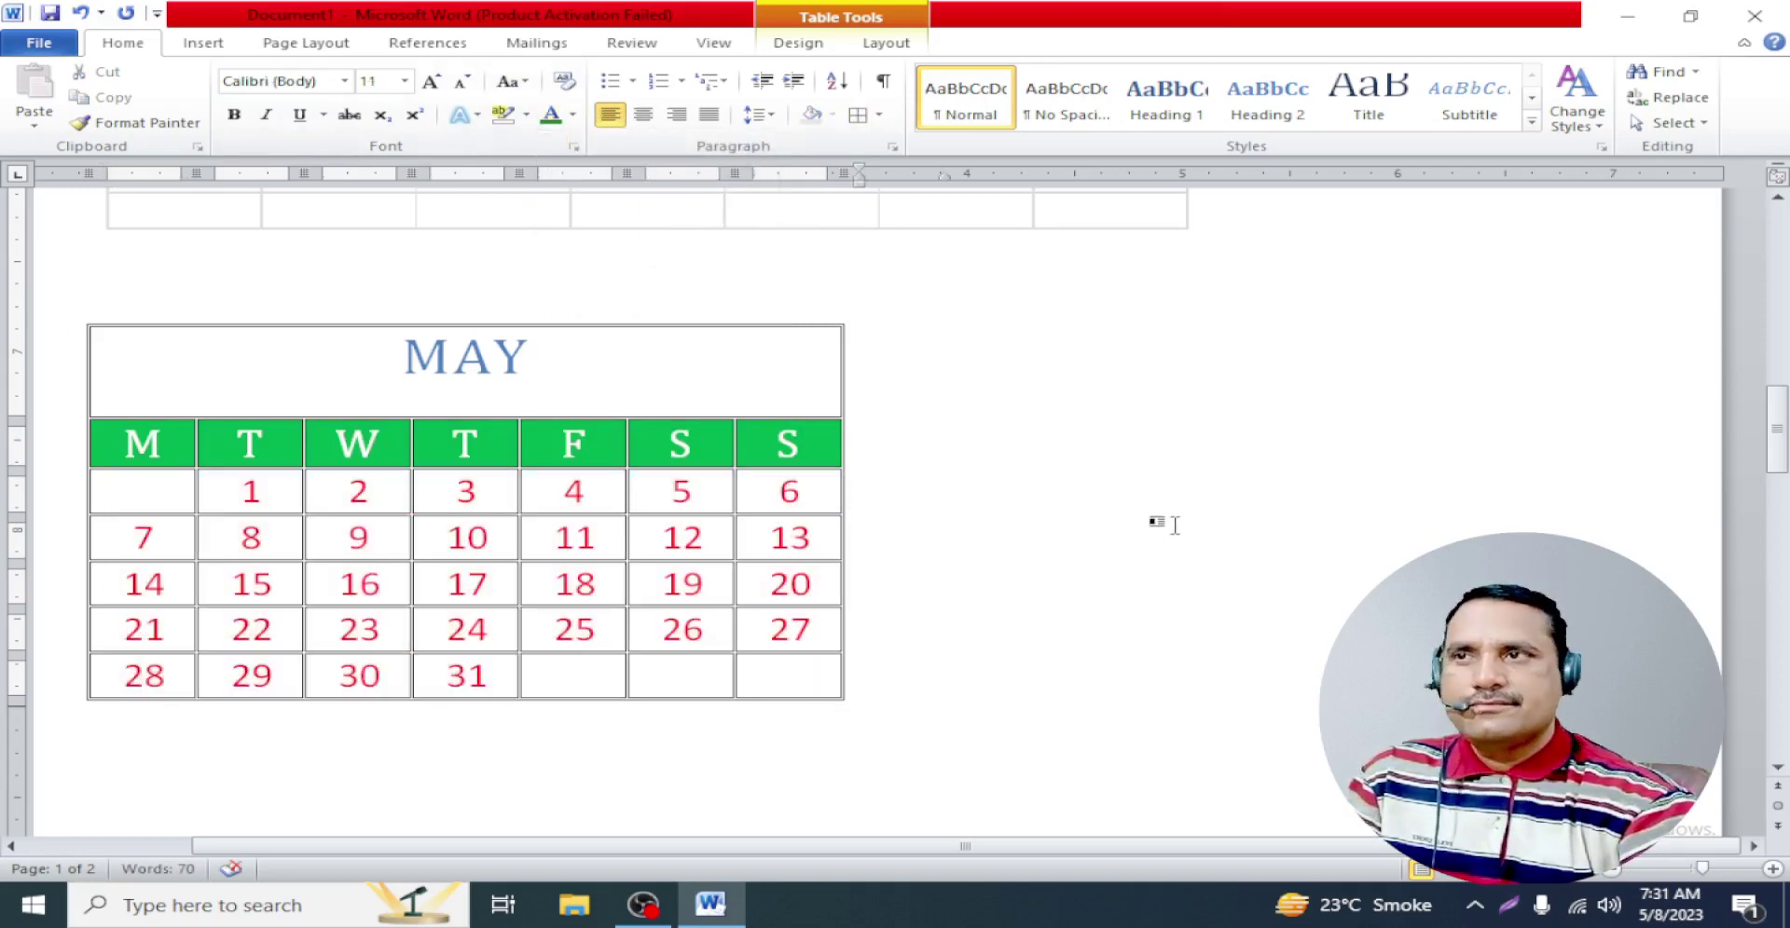
# Set the MAY title in the Algerian font
pyautogui.moveTo(529, 359); pyautogui.dragTo(327, 360)
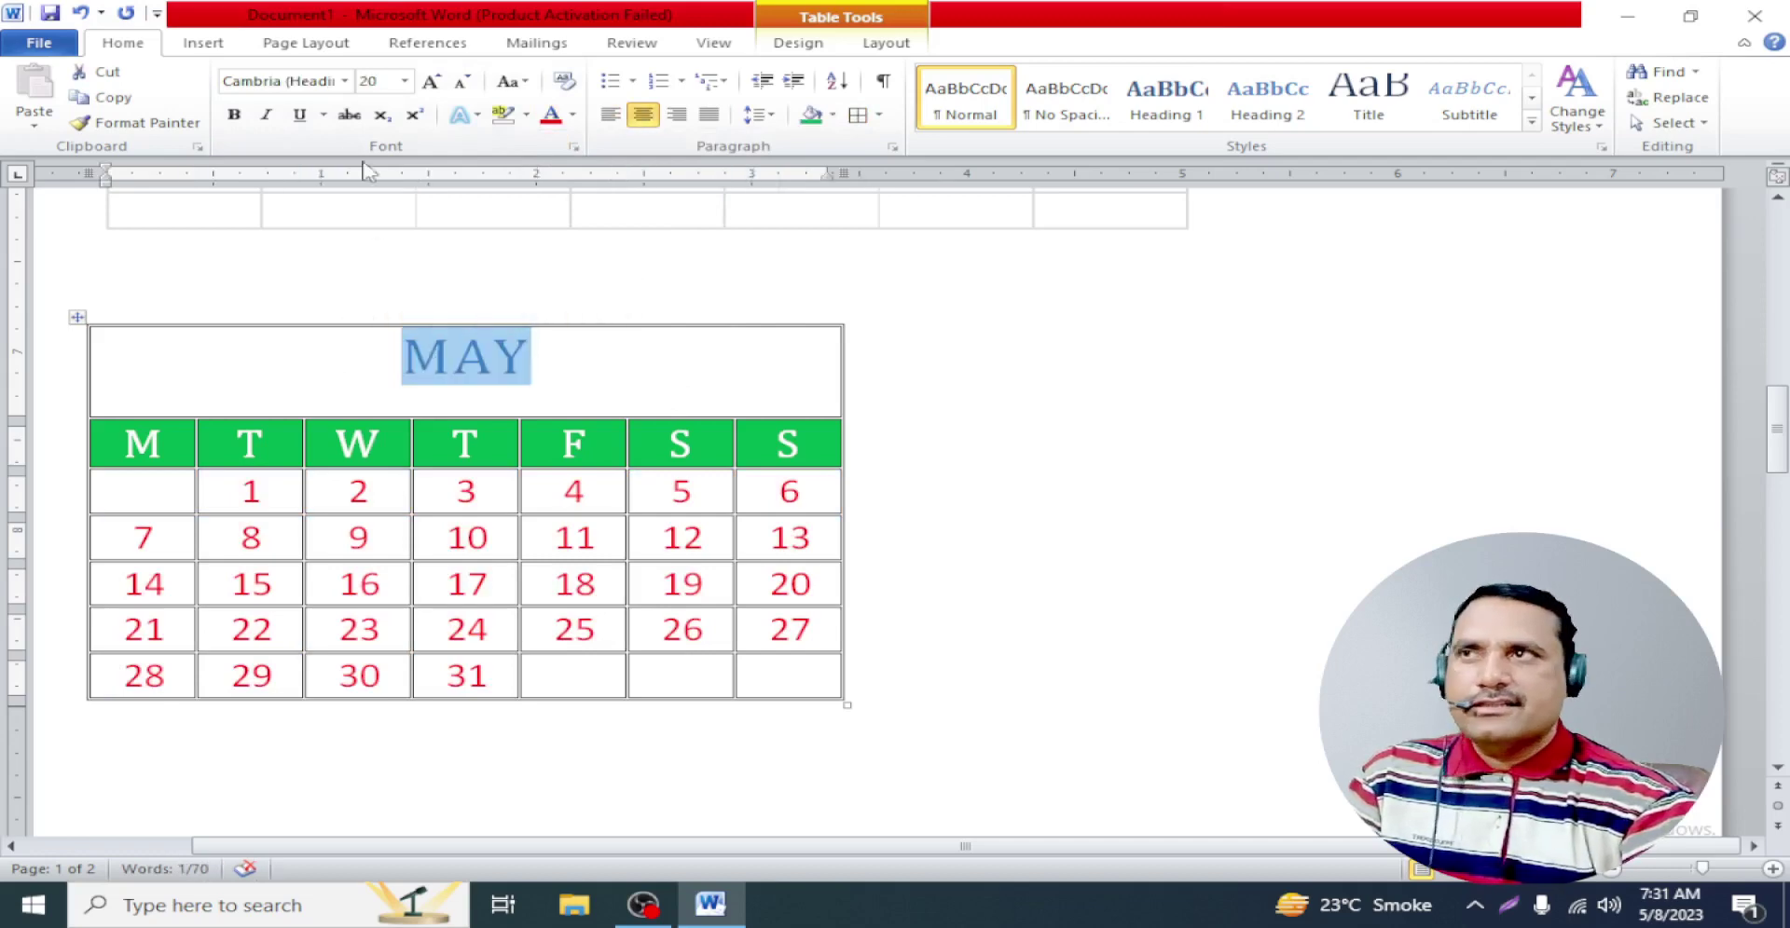
pyautogui.click(345, 82)
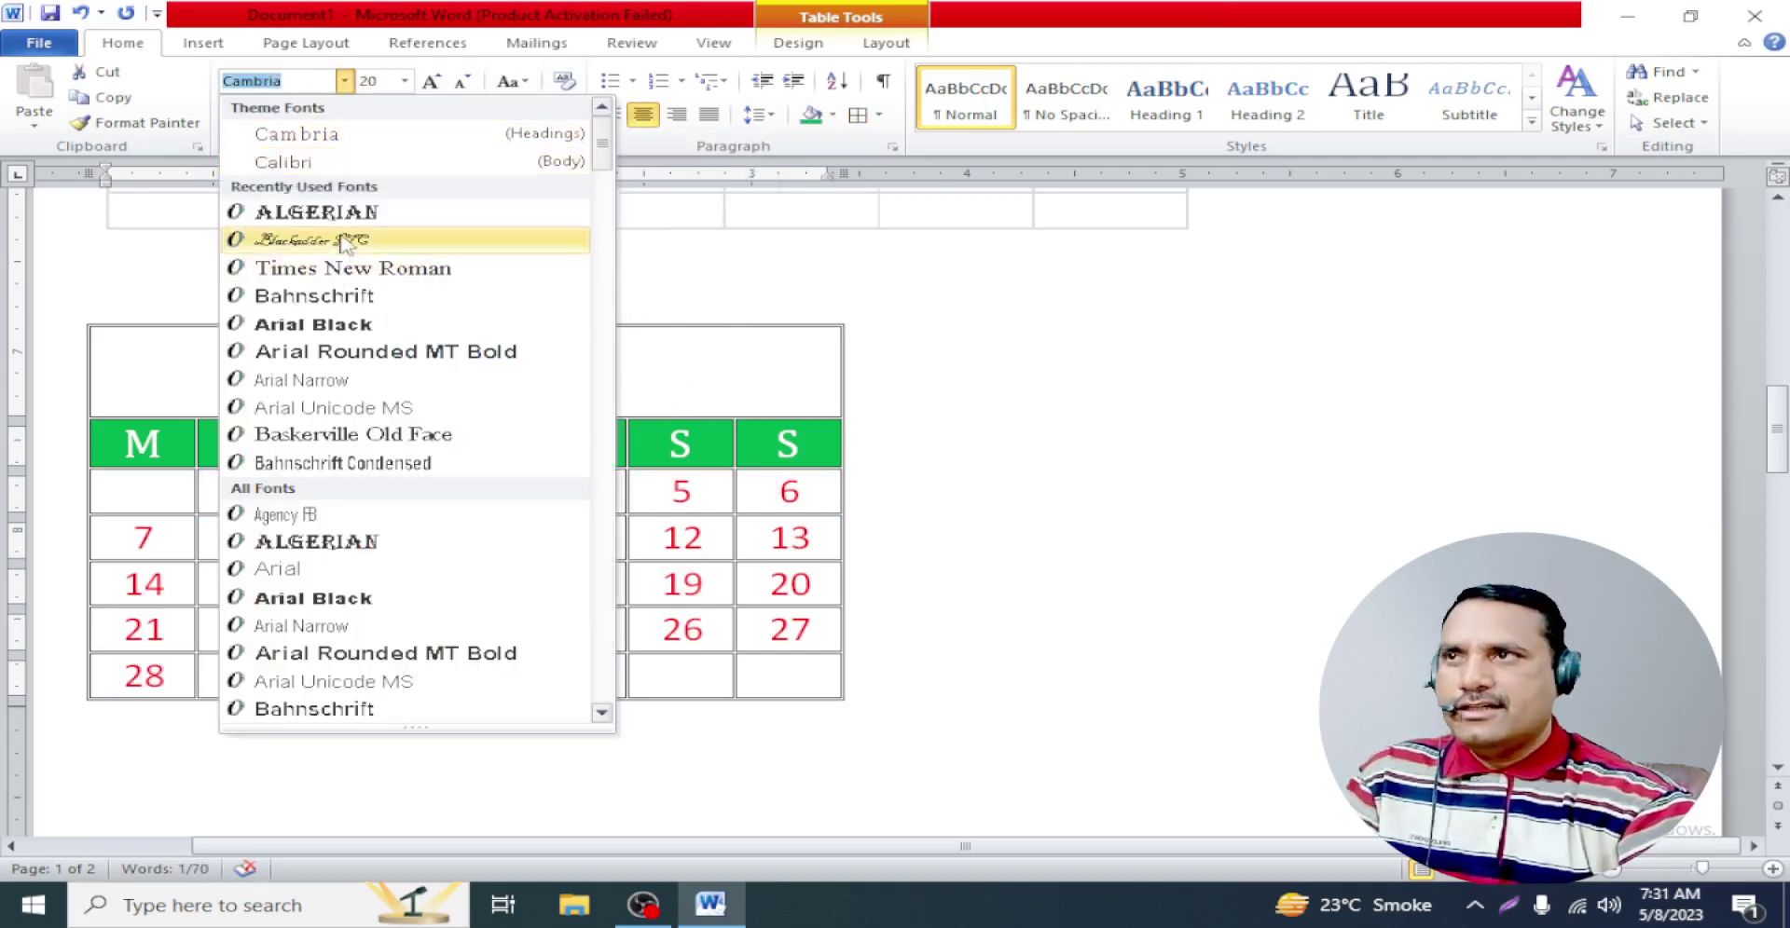
pyautogui.click(346, 212)
pyautogui.click(990, 459)
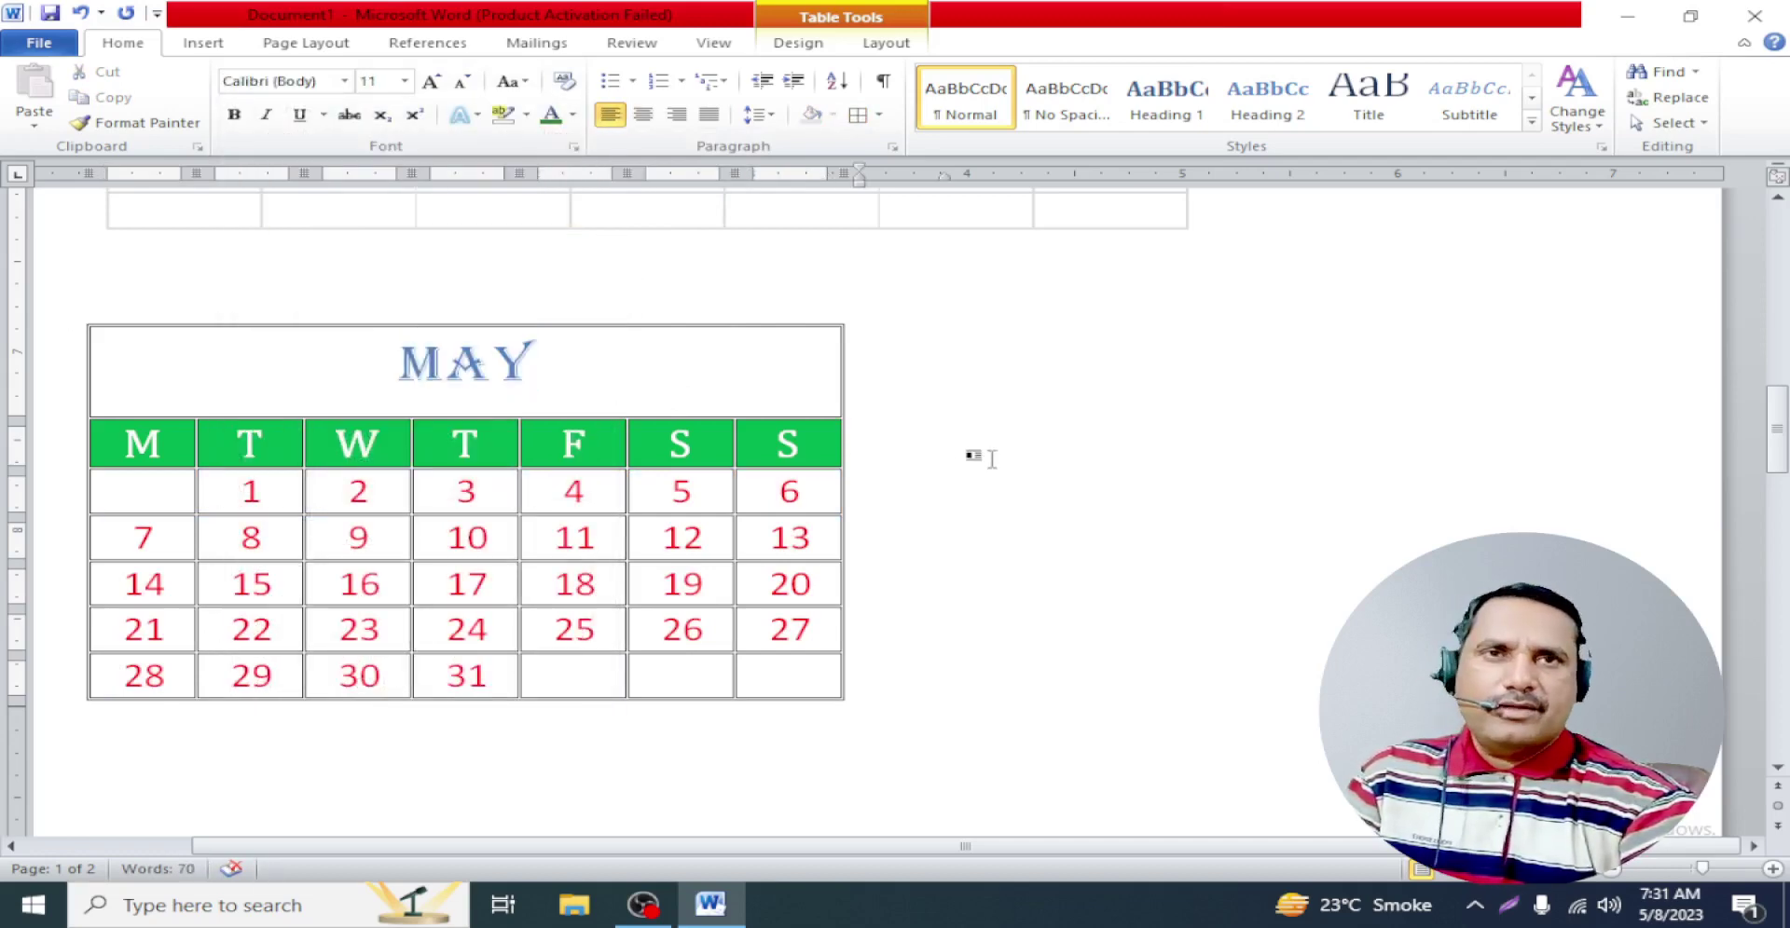
pyautogui.click(932, 664)
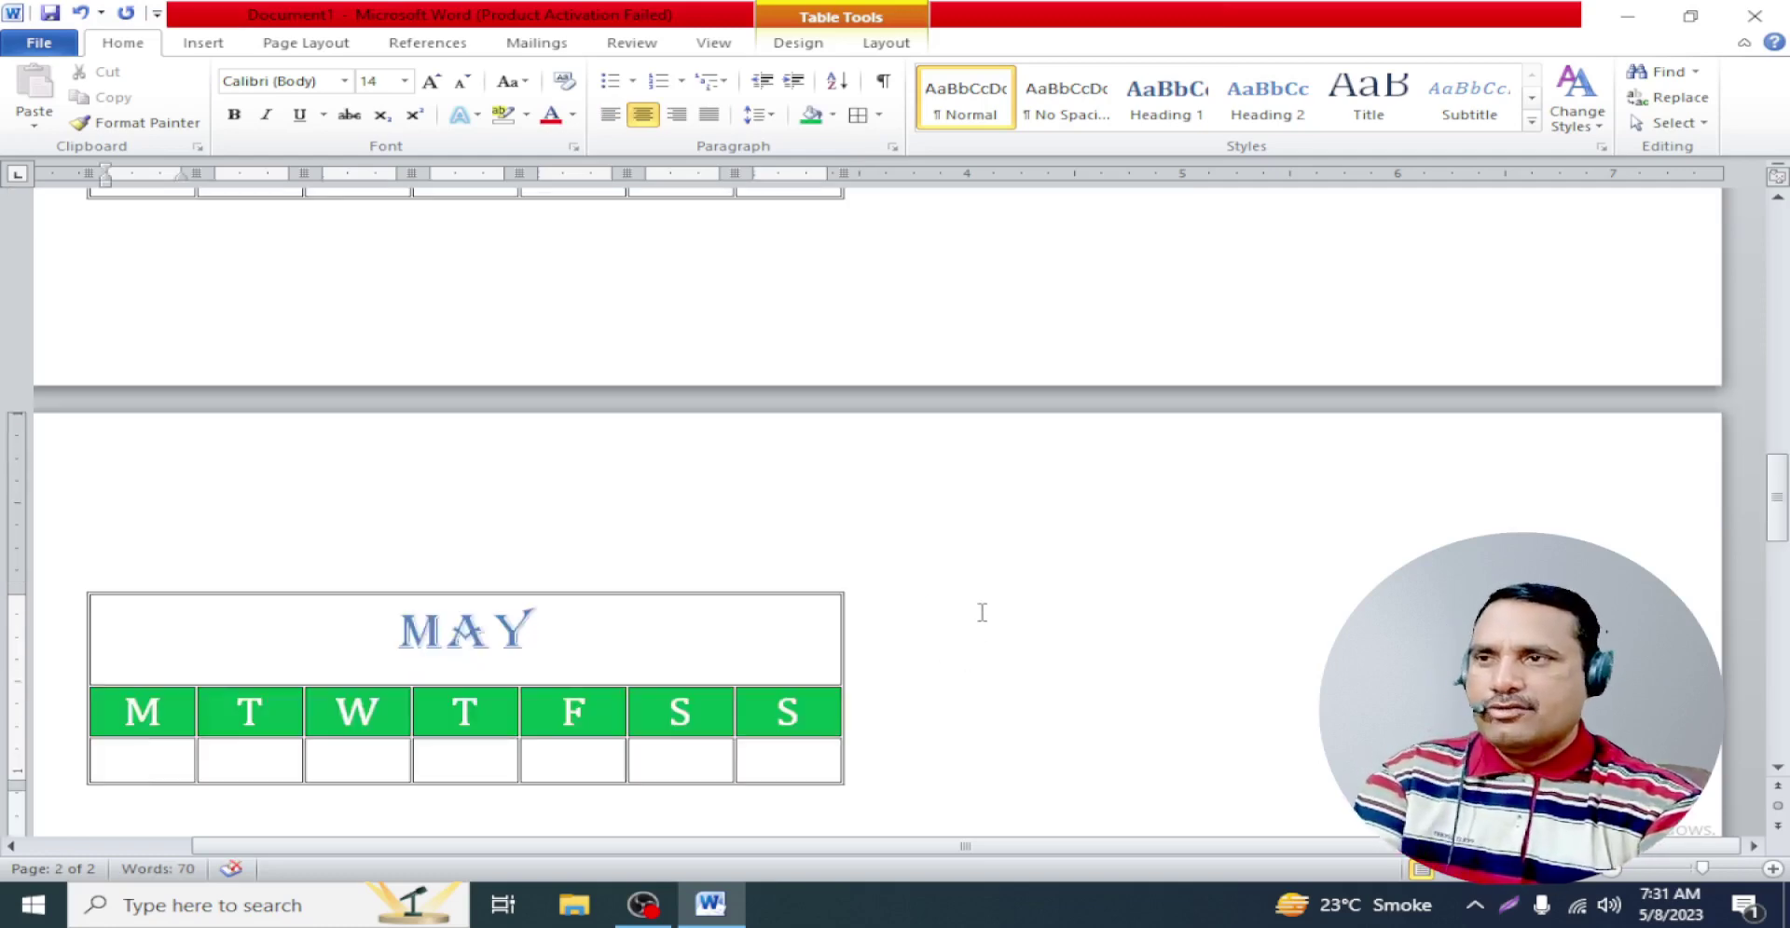
# Scroll back up and place the caret on the blank line above the Roll# table
pyautogui.scroll(10, 979, 611)
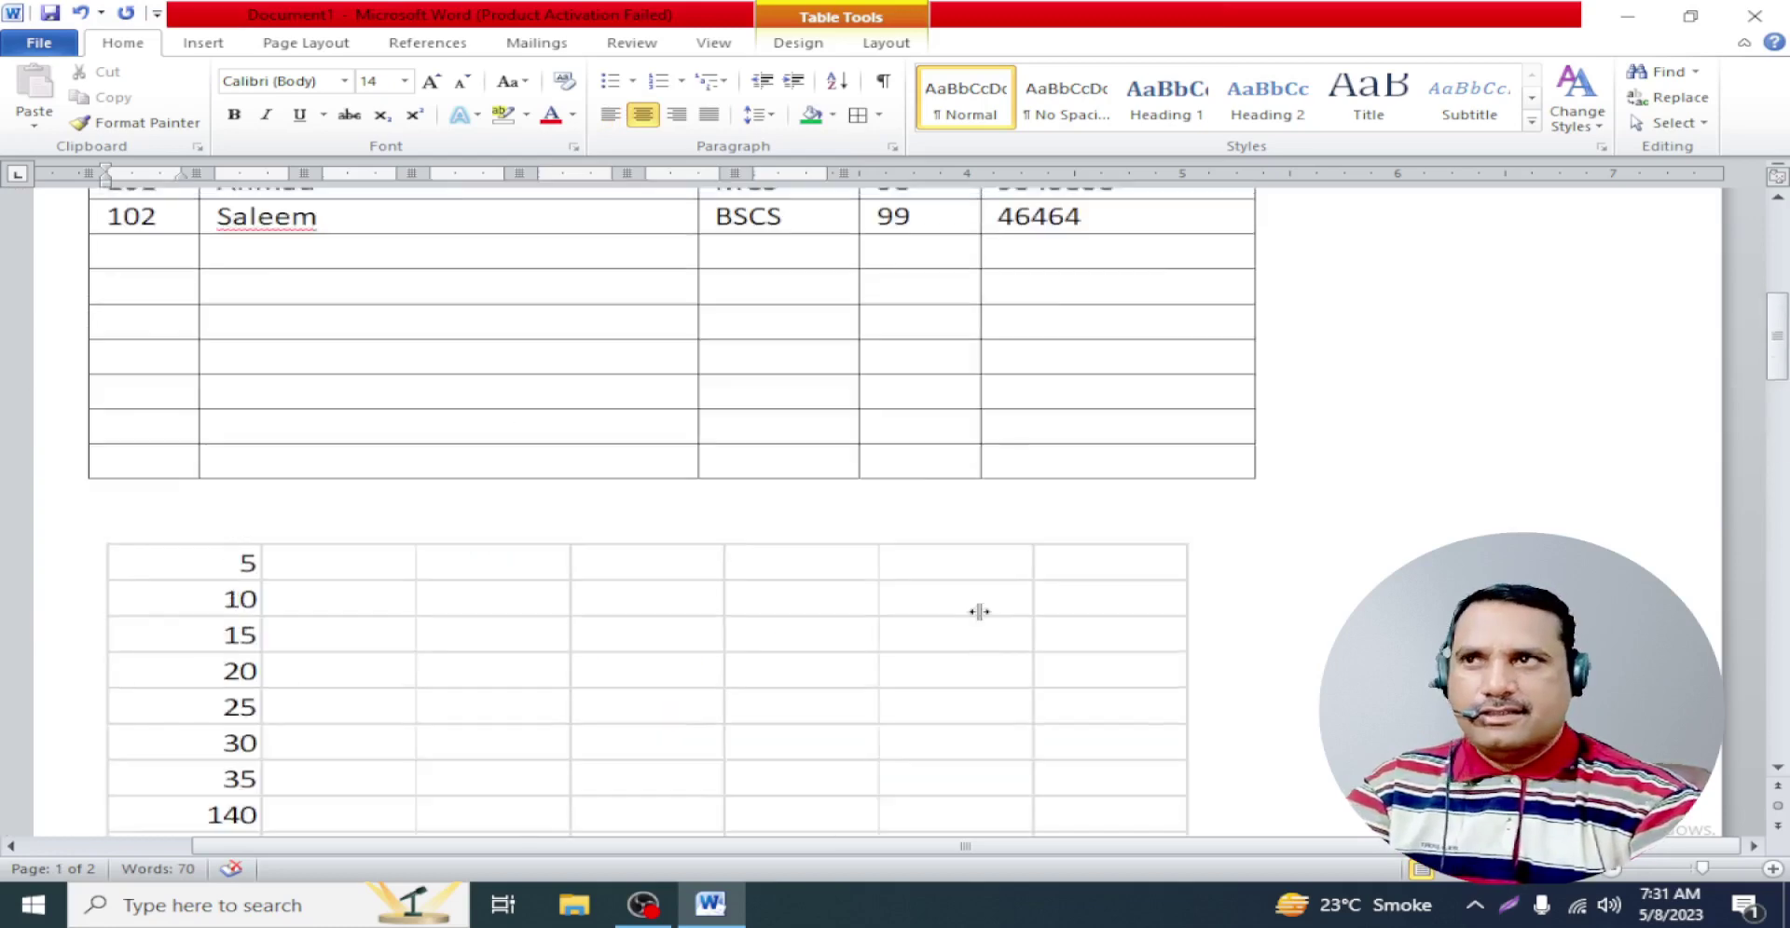
pyautogui.scroll(5, 977, 610)
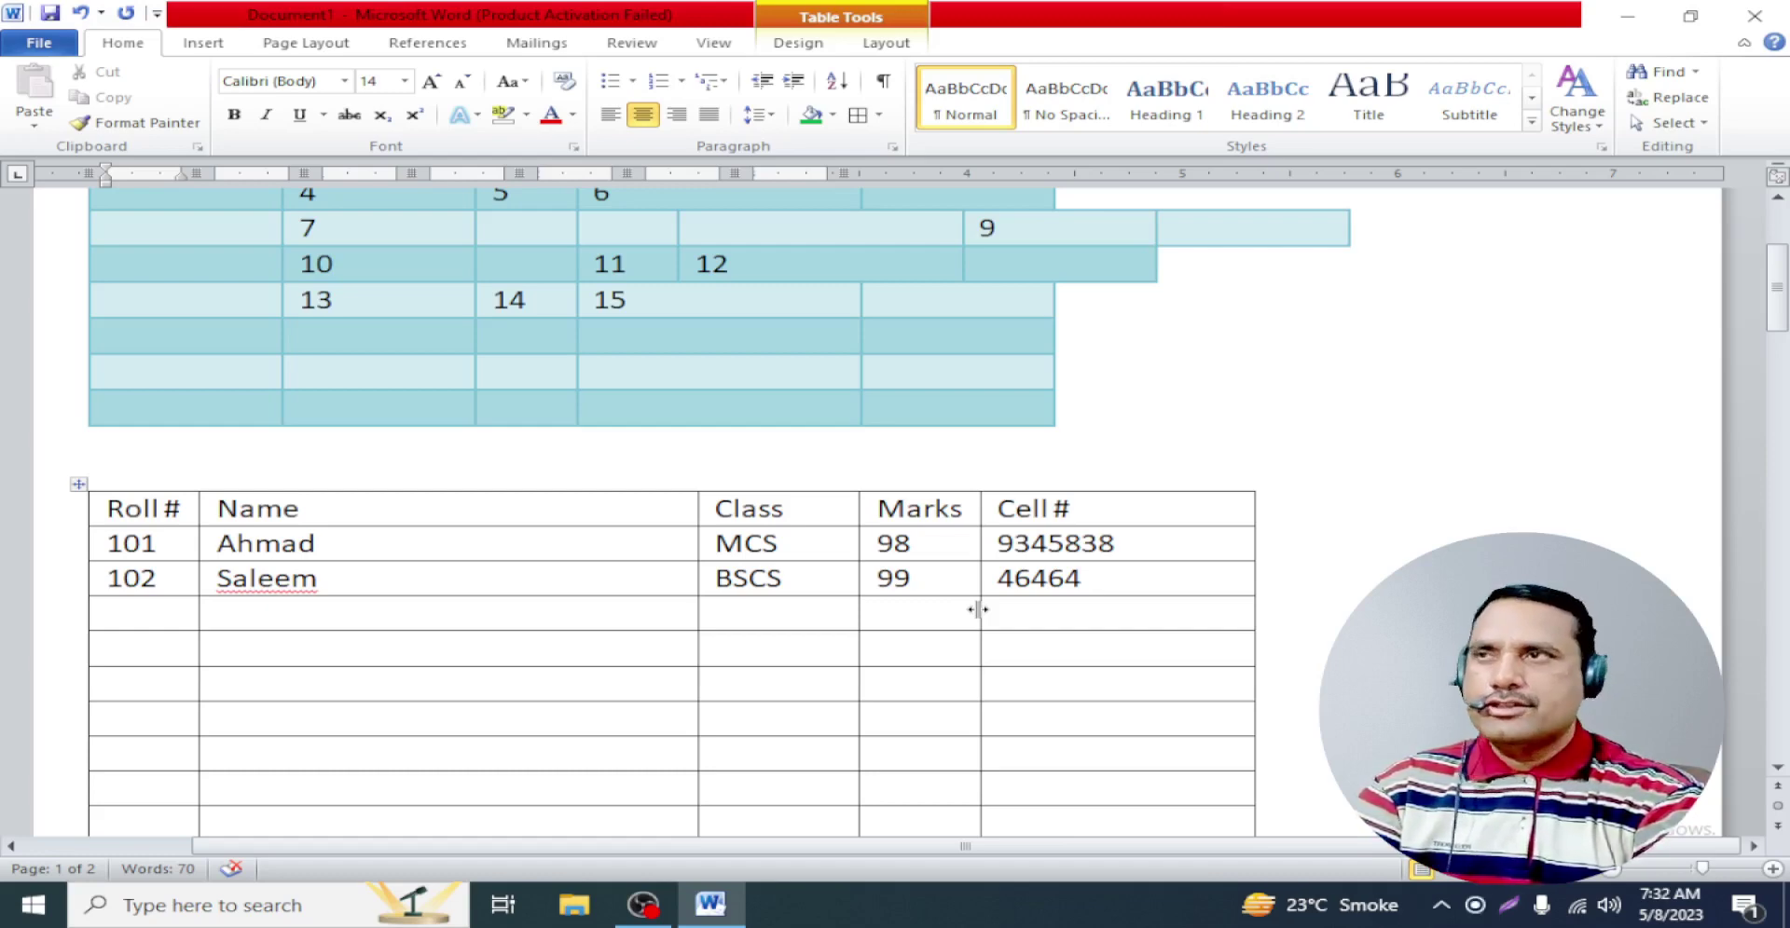
pyautogui.click(1159, 478)
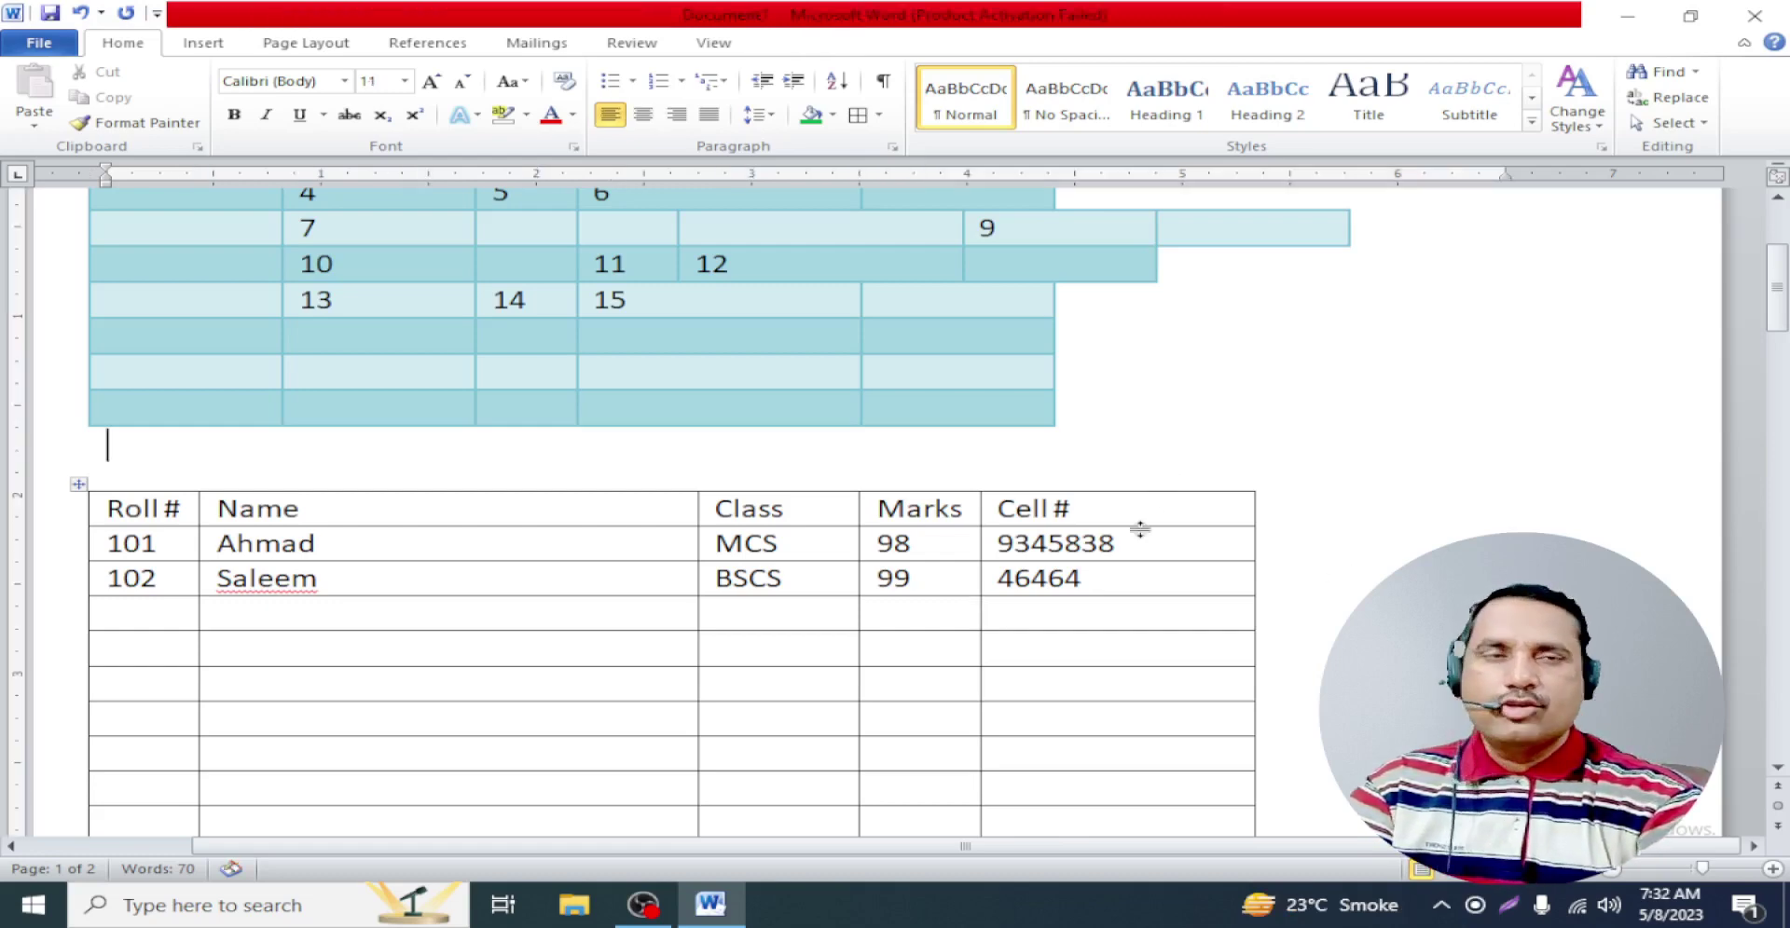